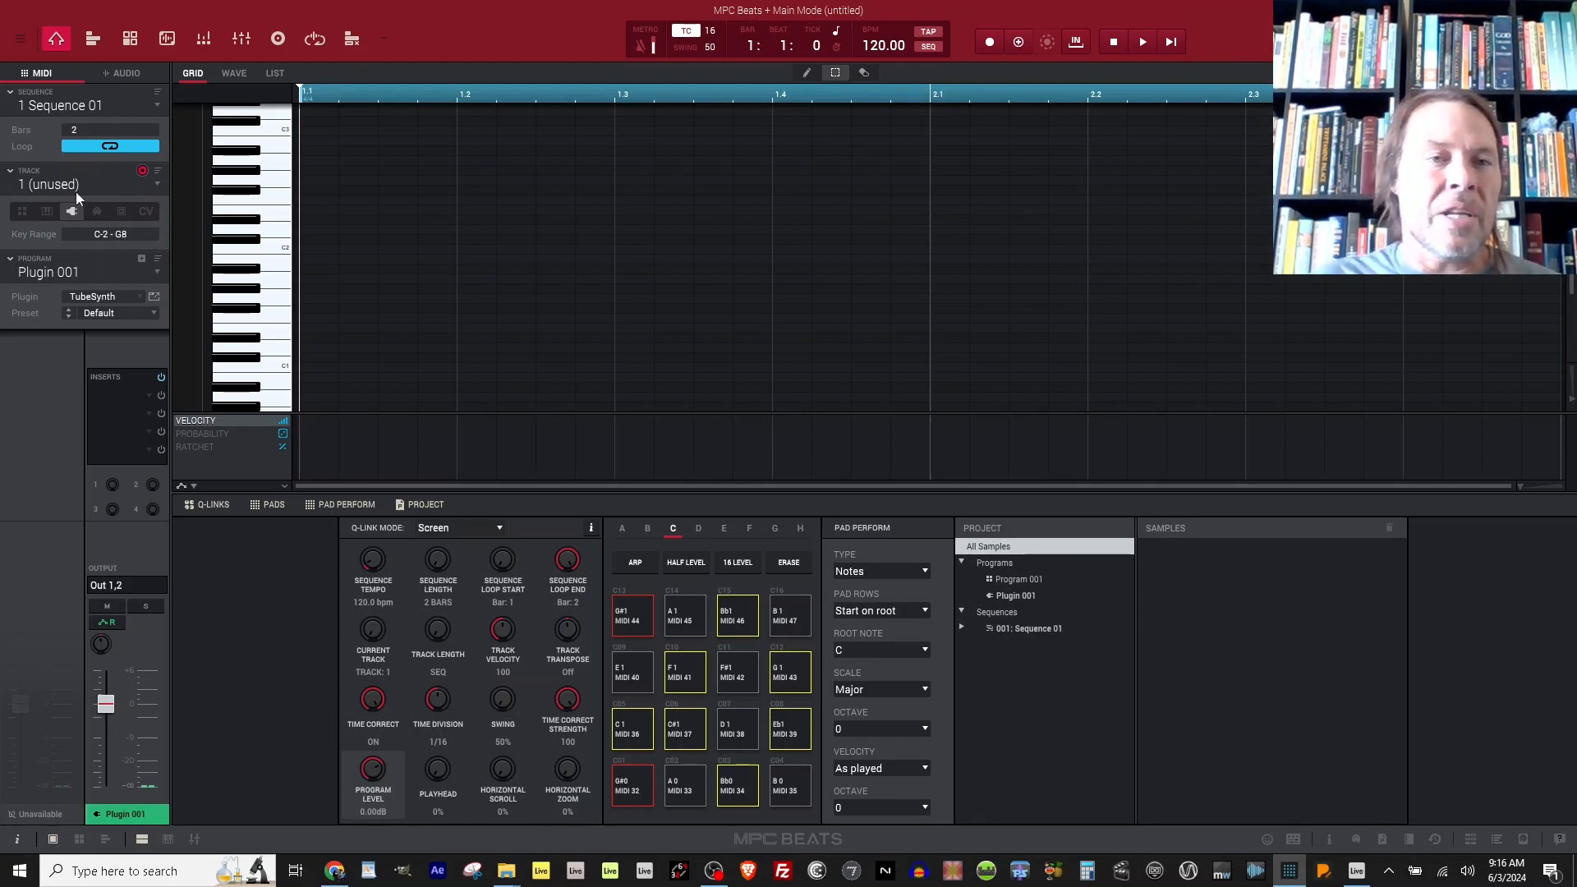
Load the Alchemy VST as the plugin for the track's Plugin 001 program.
{"action": "left_click", "coordinate": [73, 215]}
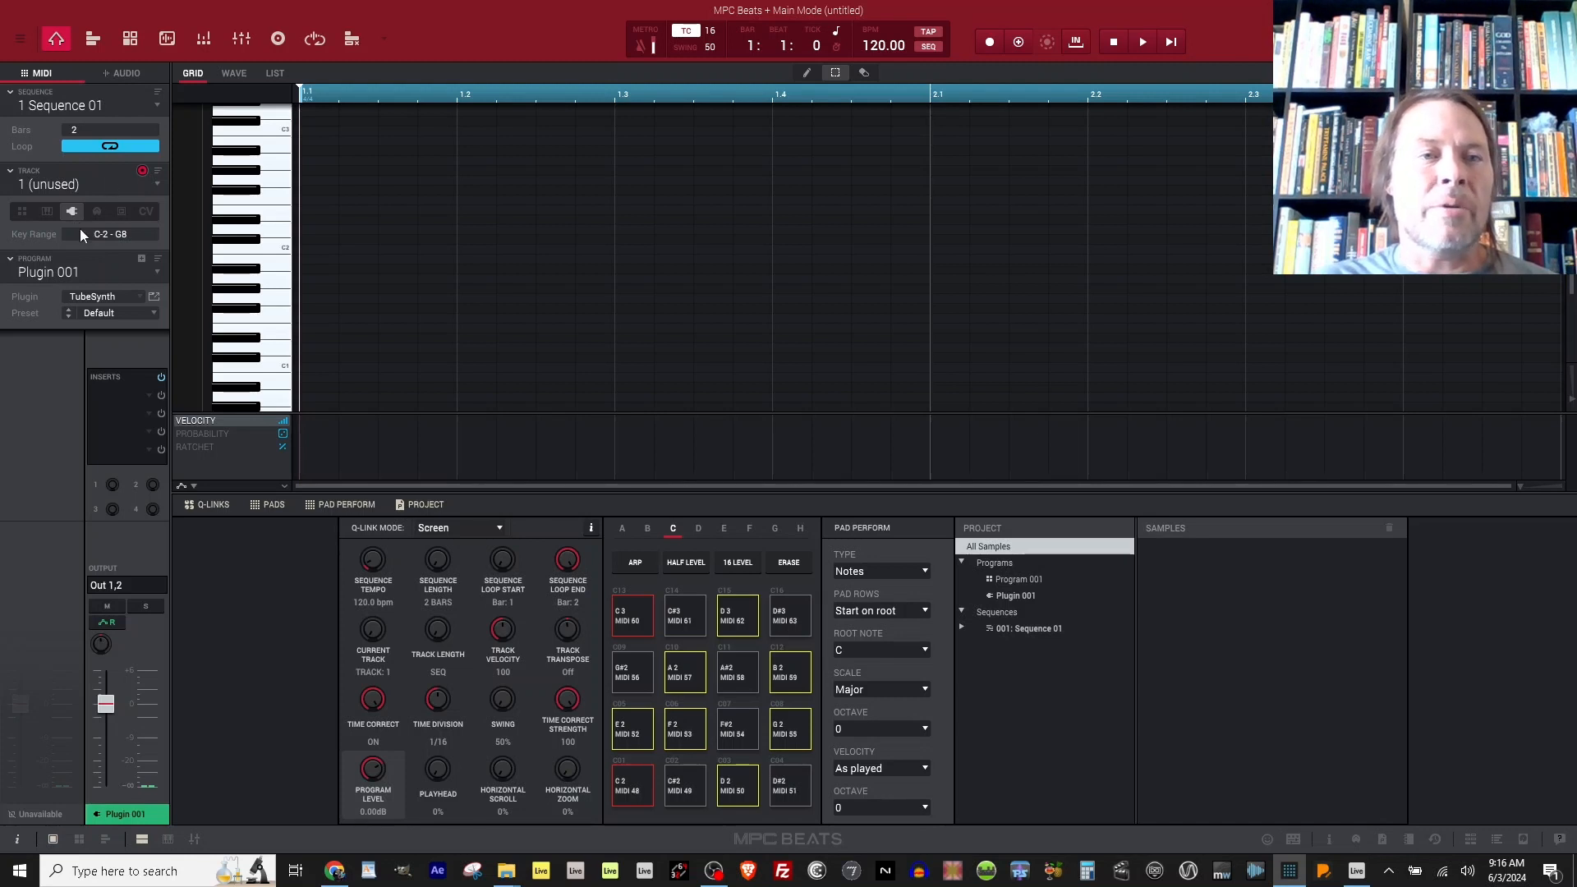
{"action": "left_click", "coordinate": [108, 312]}
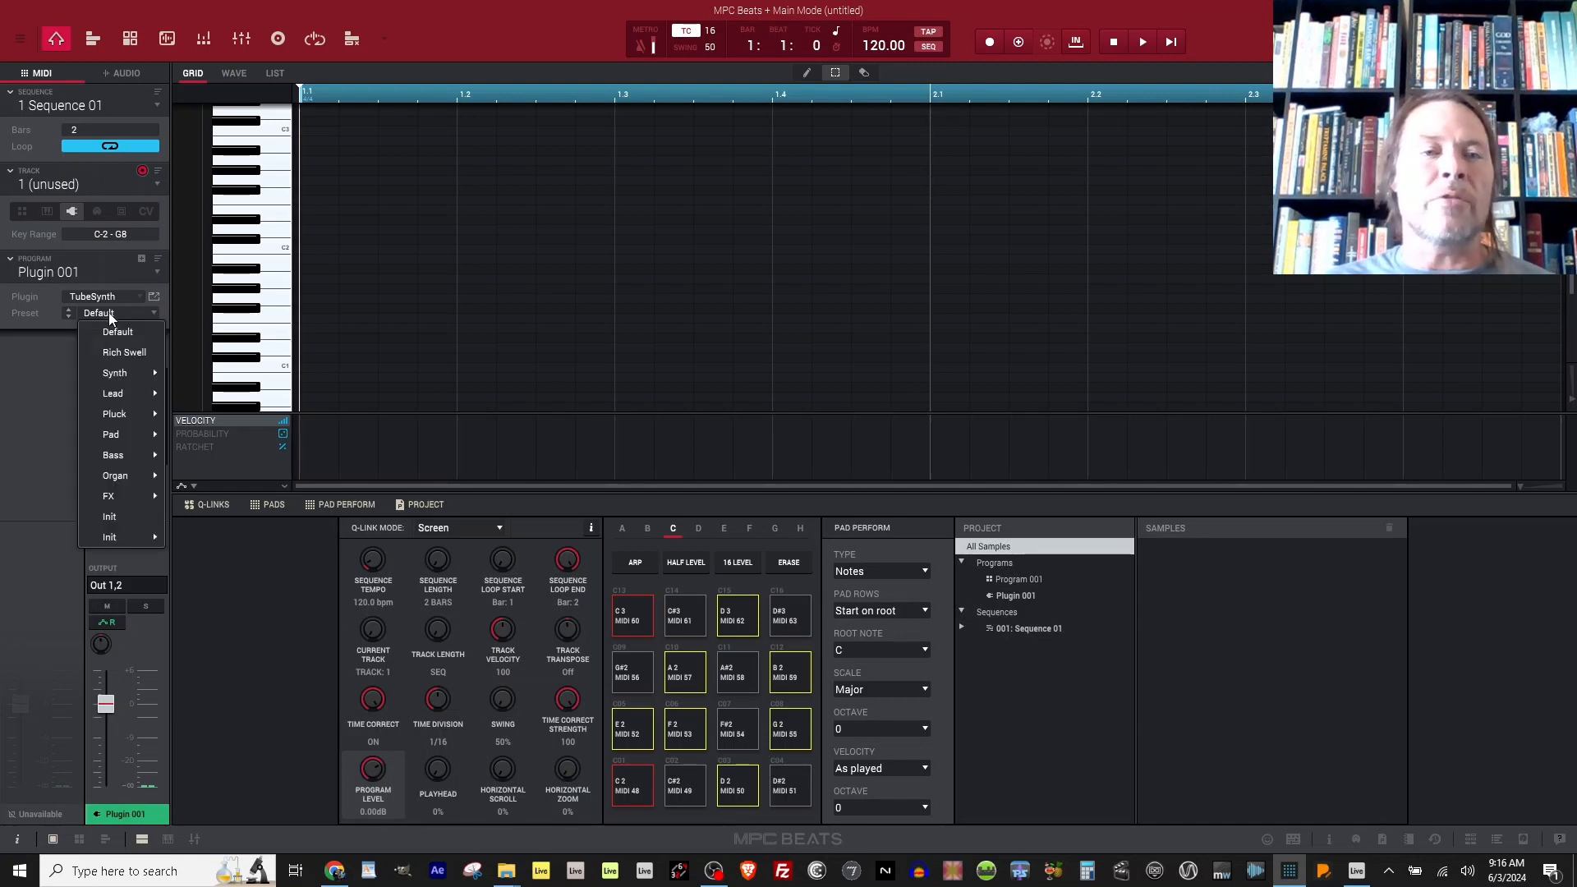
{"action": "left_click", "coordinate": [106, 302]}
{"action": "left_click", "coordinate": [107, 299]}
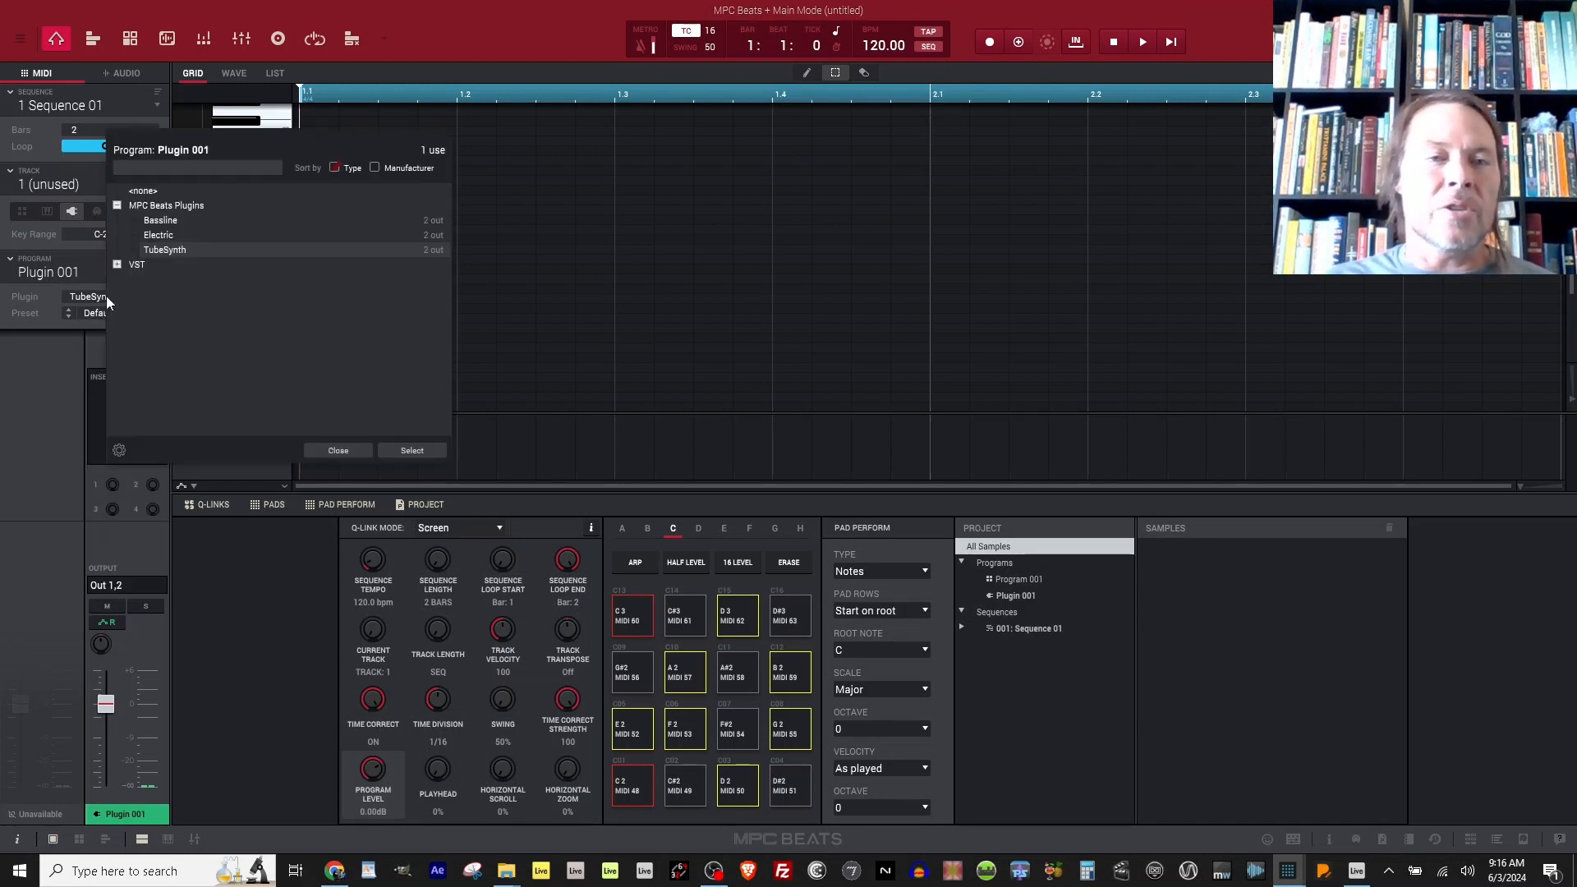
{"action": "left_click", "coordinate": [124, 265]}
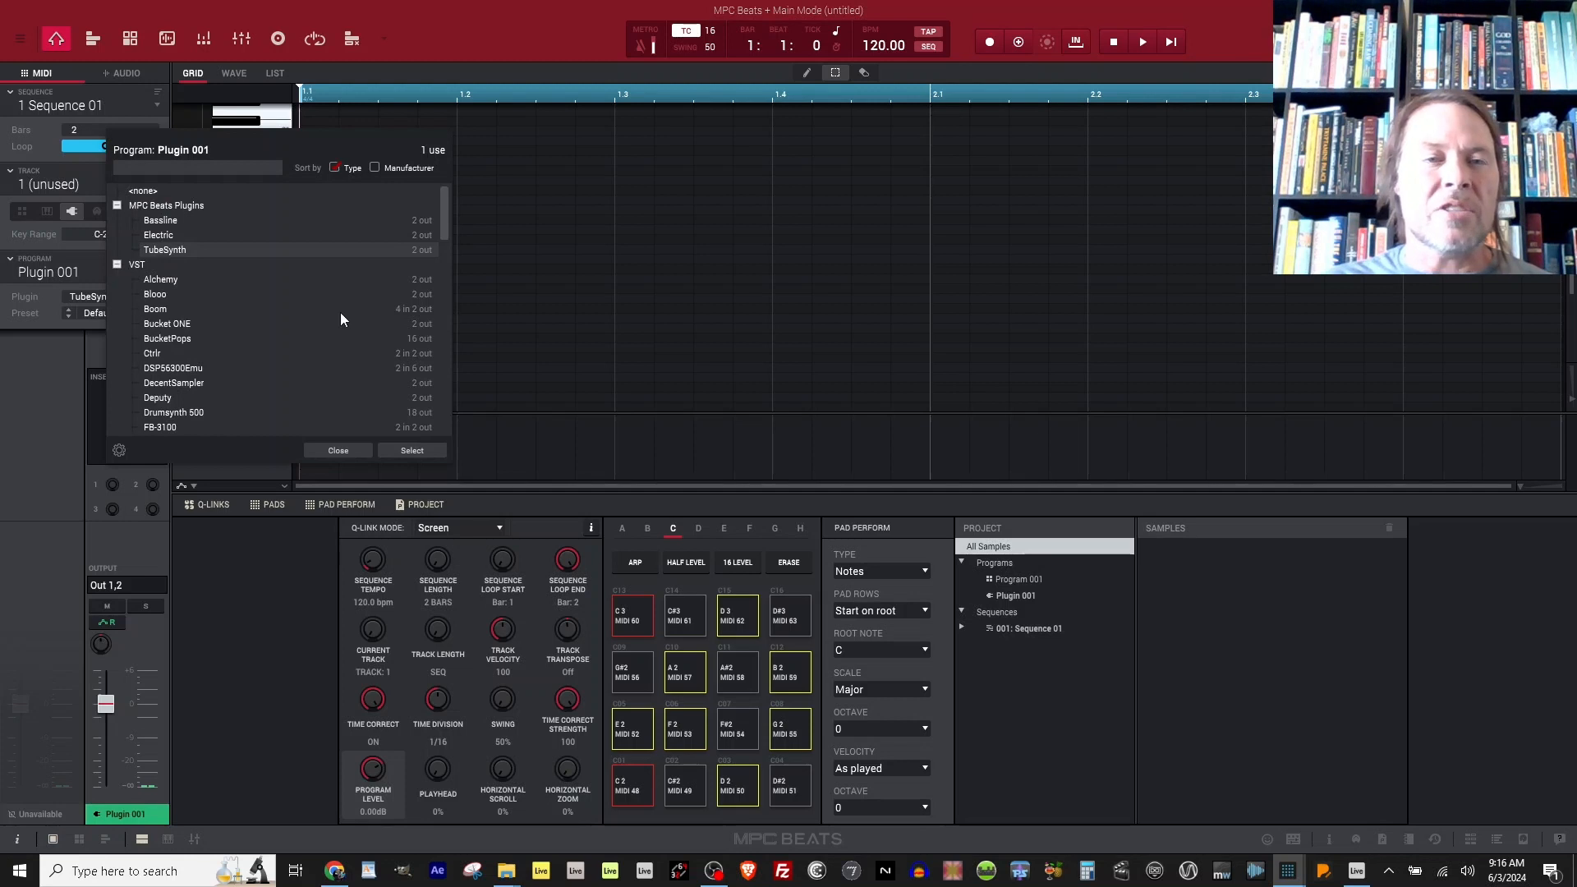
{"action": "left_click", "coordinate": [169, 279]}
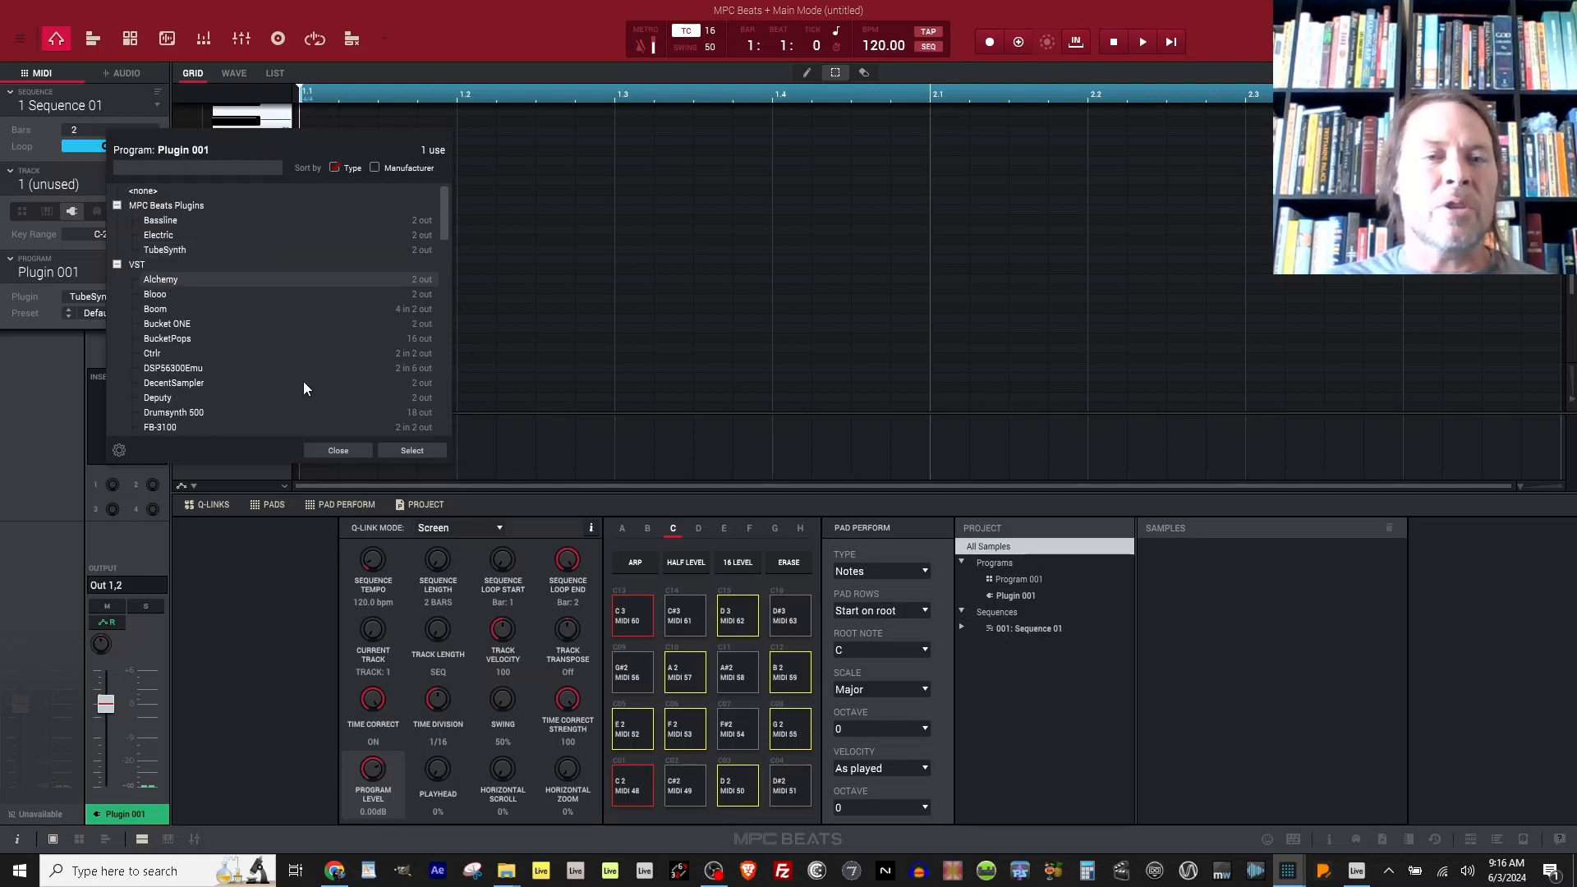
{"action": "left_click", "coordinate": [398, 450]}
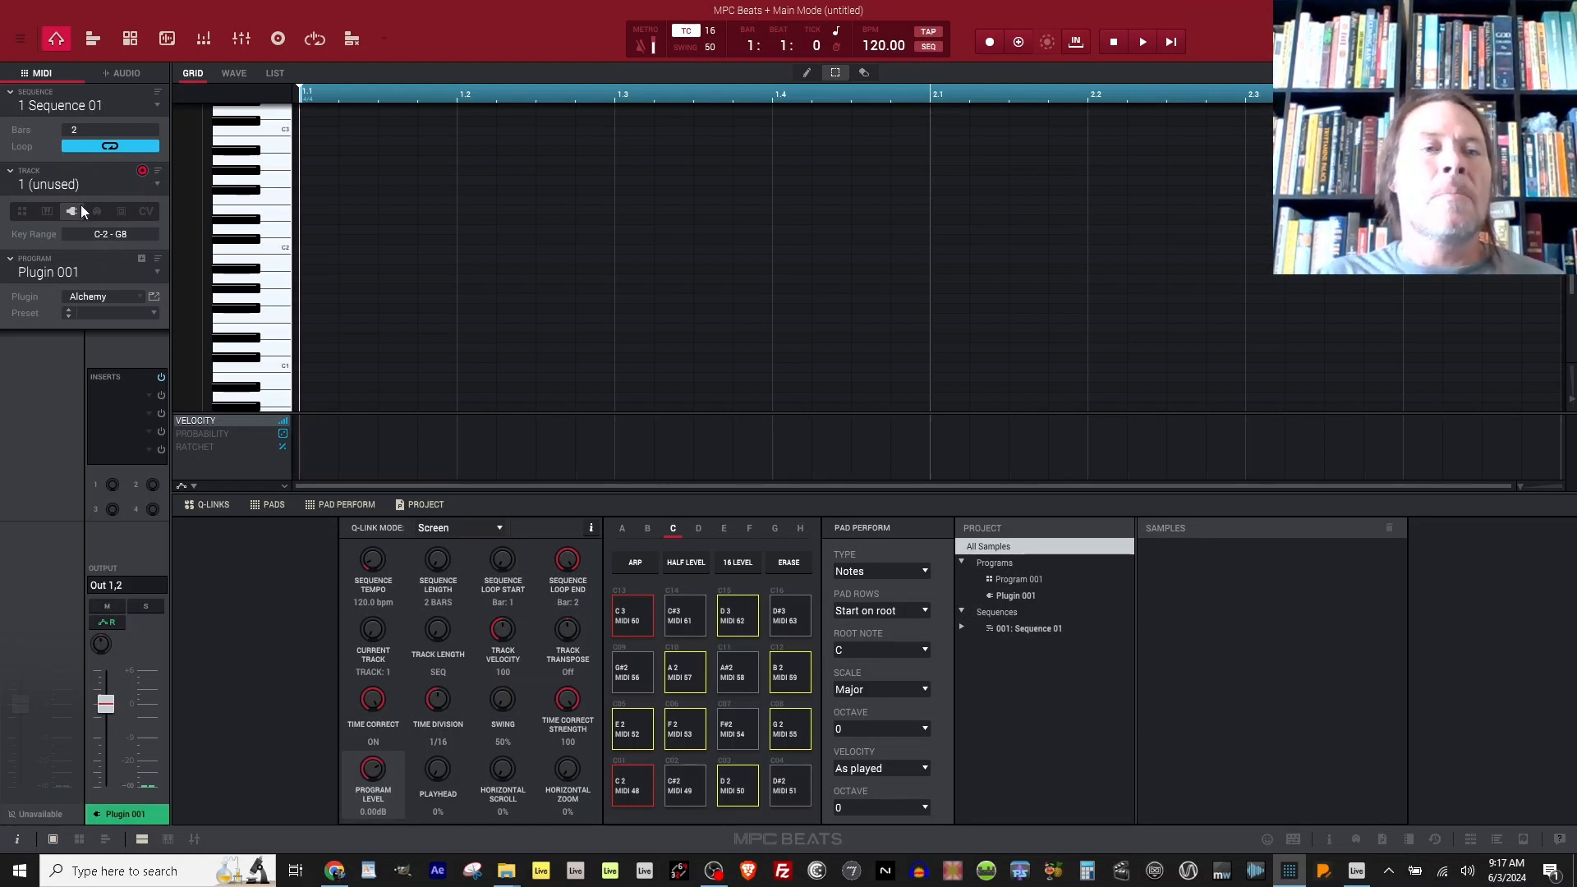
Audition Alchemy on the piano roll's keys and load its Shellac preset from the plugin's own interface.
{"action": "left_click_drag", "start_coordinate": [242, 163], "coordinate": [256, 316]}
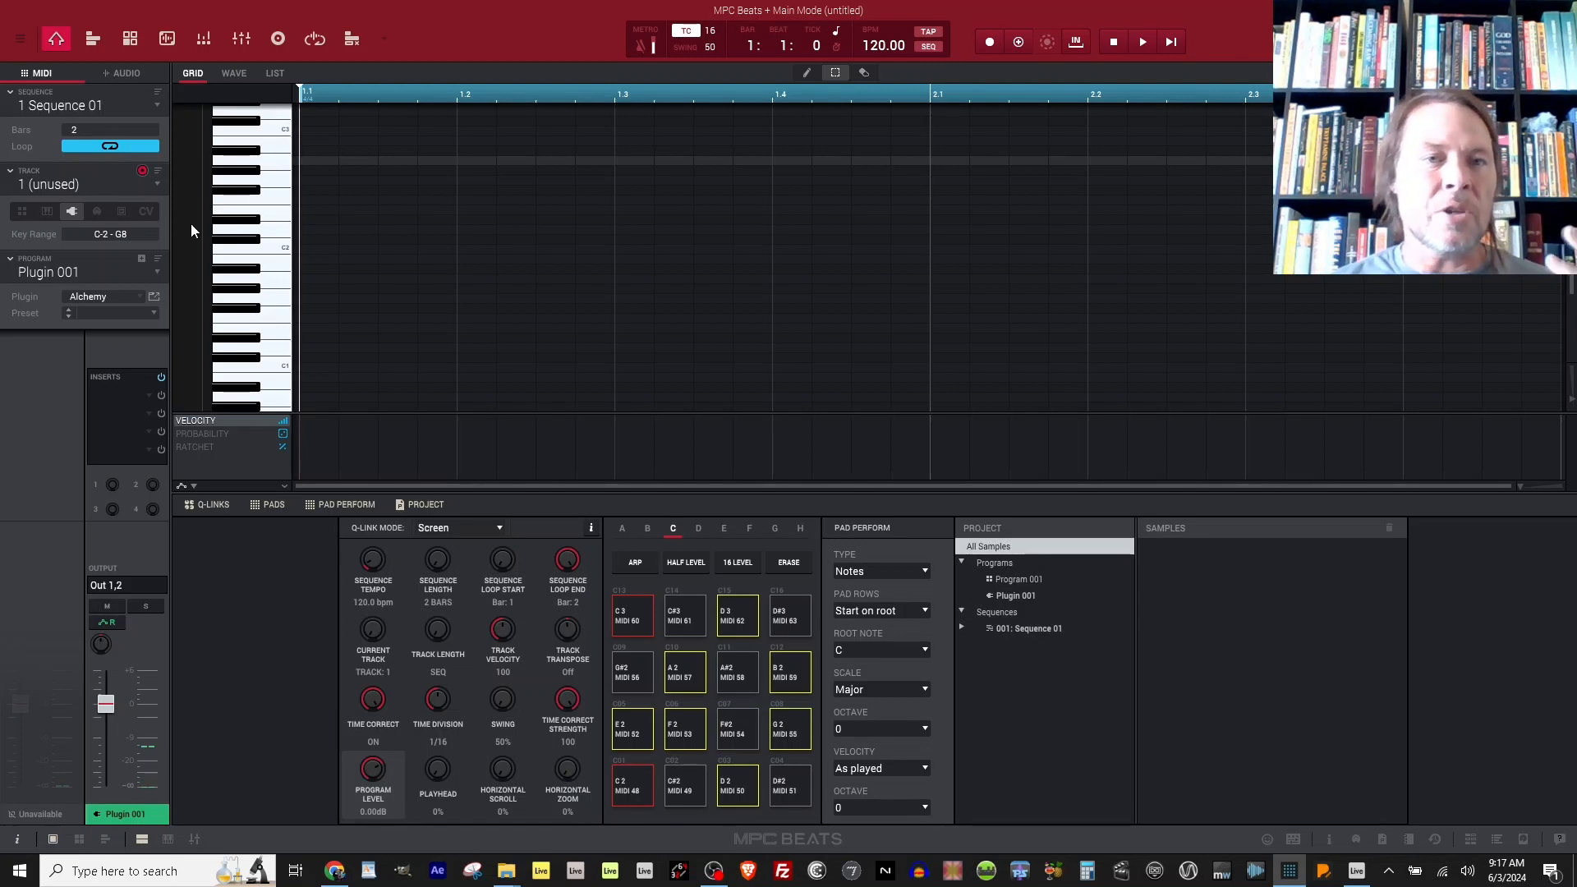
{"action": "left_click", "coordinate": [152, 298]}
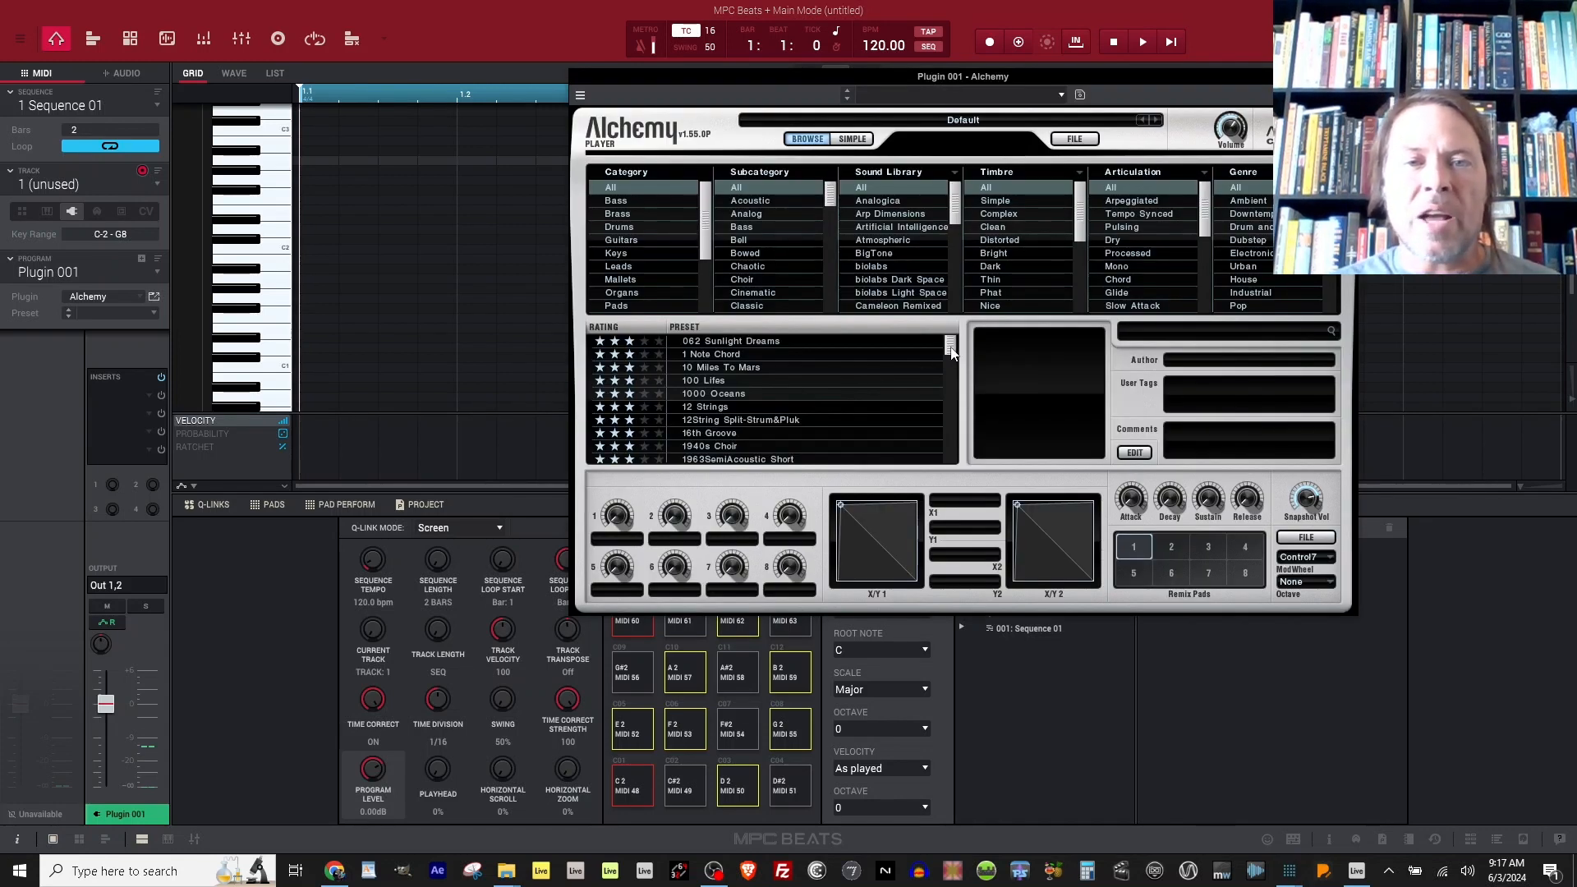
{"action": "left_click_drag", "start_coordinate": [951, 352], "coordinate": [950, 426]}
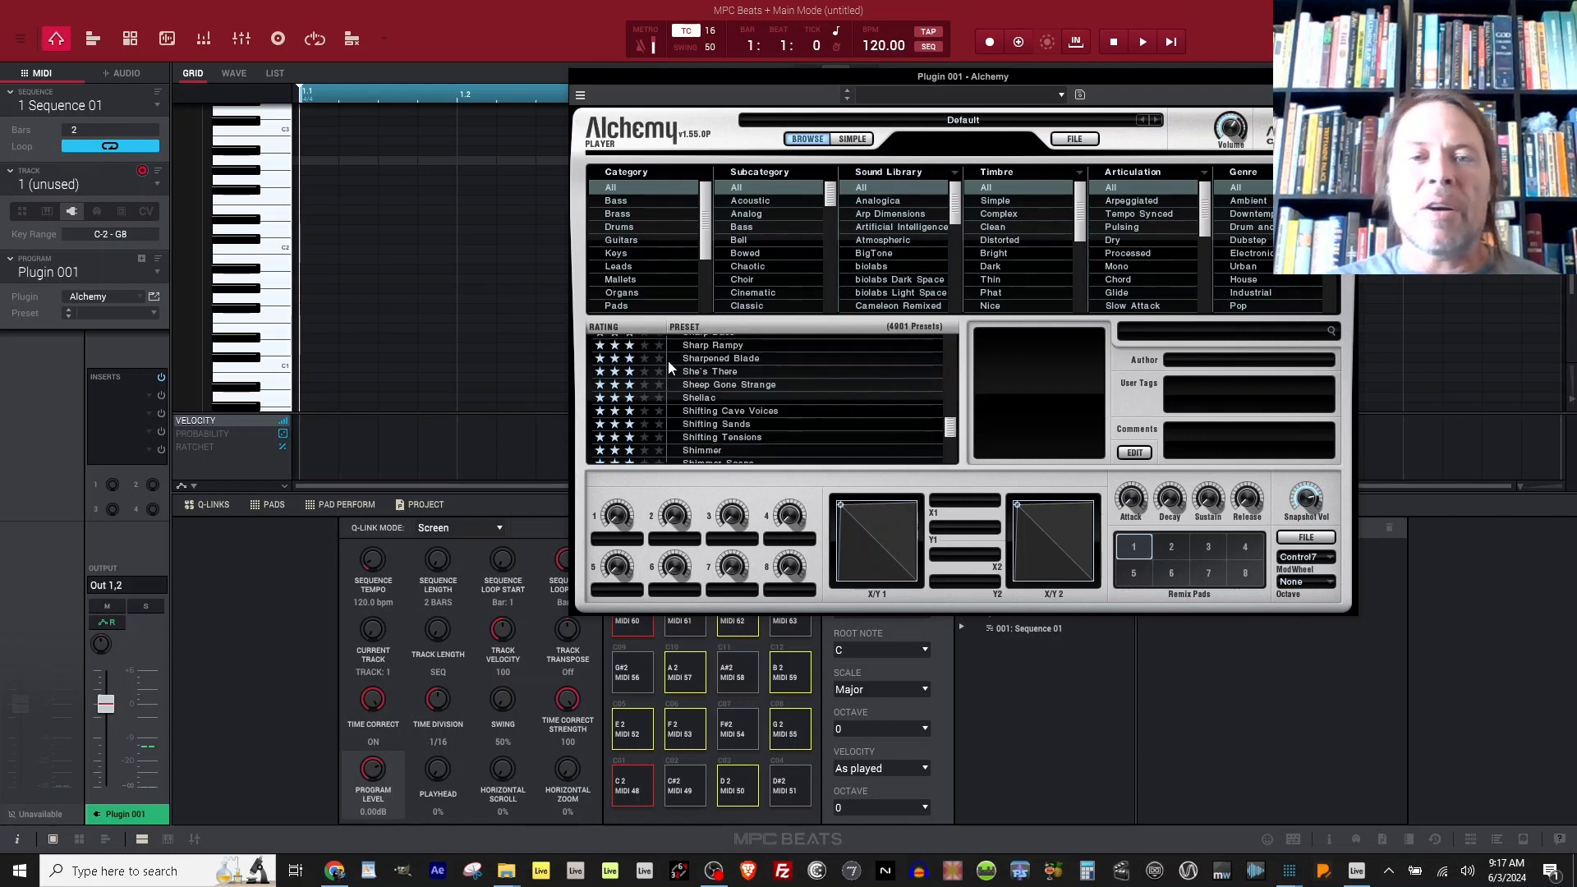
{"action": "left_click", "coordinate": [700, 400]}
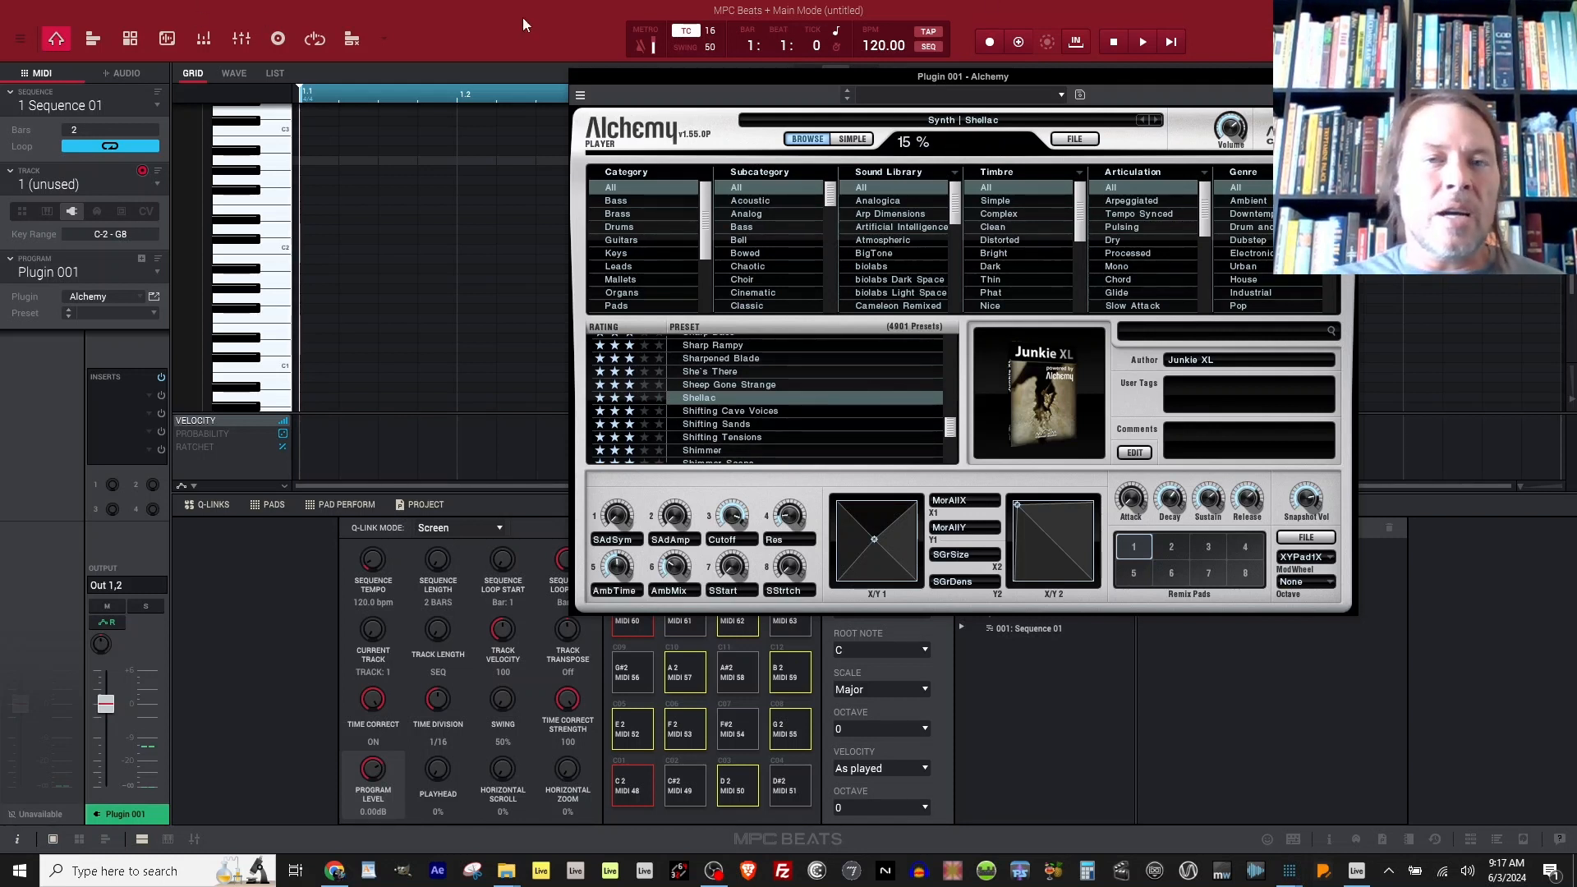
{"action": "left_click", "coordinate": [1345, 76]}
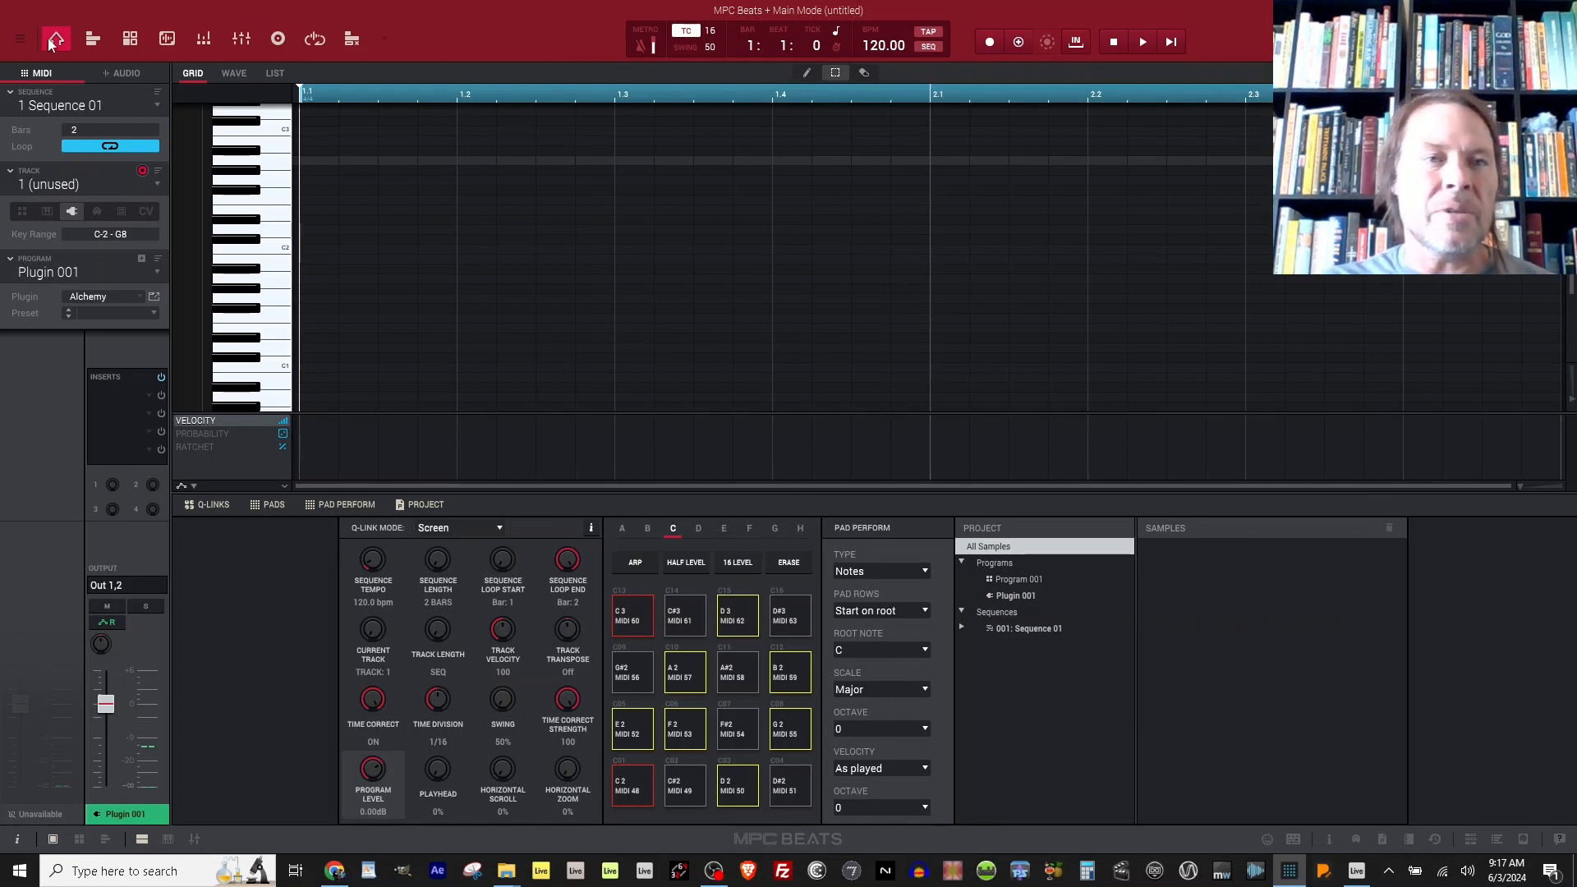
Open the Auto Sampler for the current track and review the recording sources, keeping Resample L + R.
{"action": "left_click", "coordinate": [20, 39]}
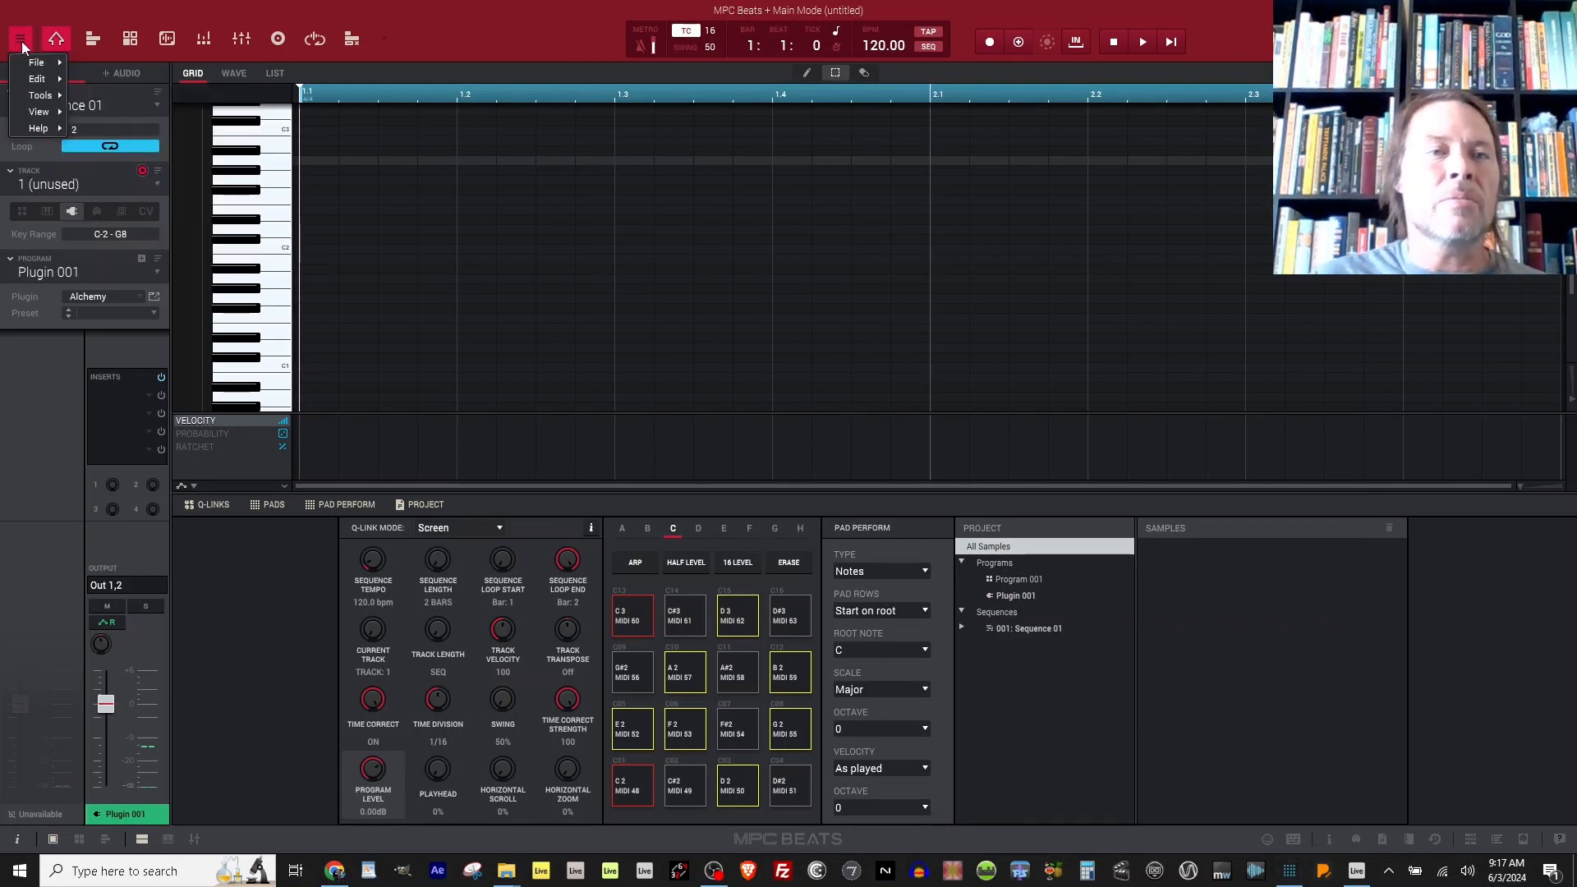
{"action": "mouse_move", "coordinate": [41, 96]}
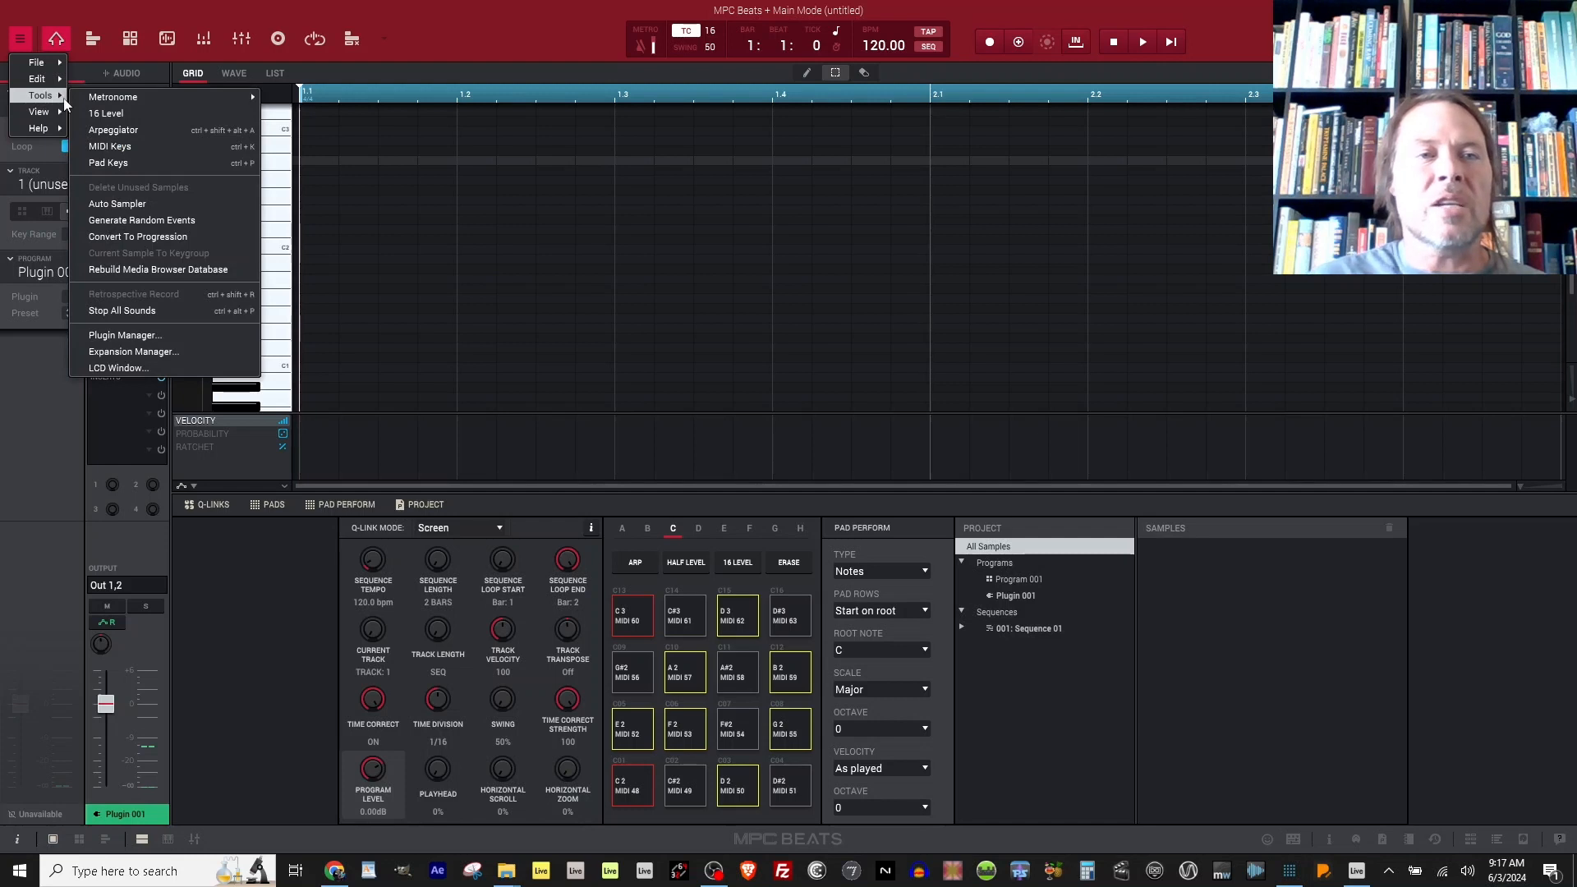
{"action": "left_click", "coordinate": [118, 204]}
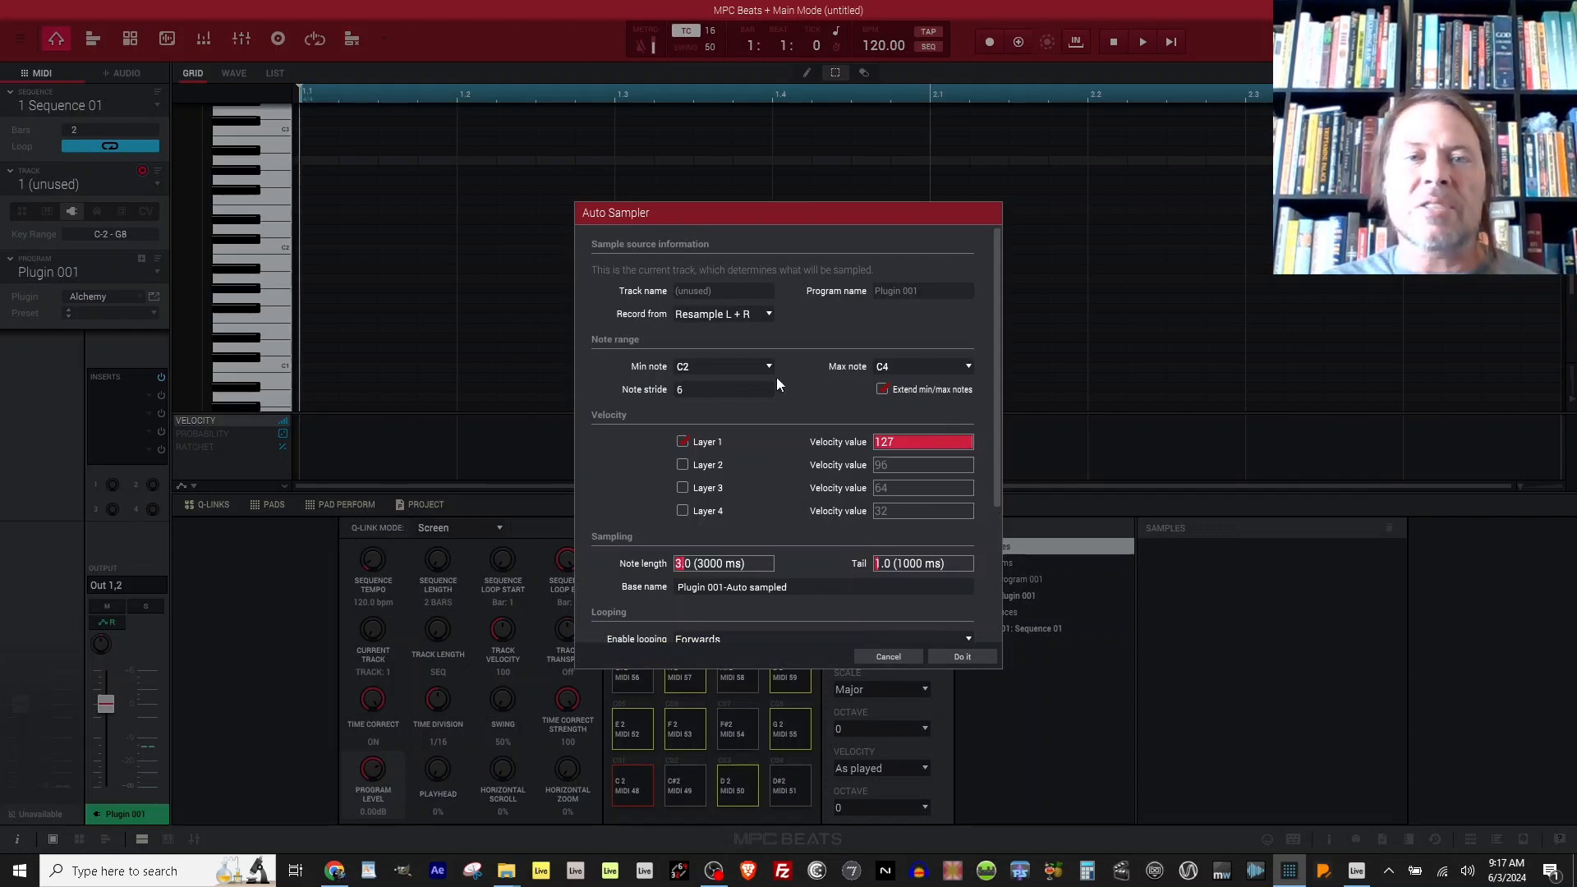
{"action": "left_click", "coordinate": [764, 315]}
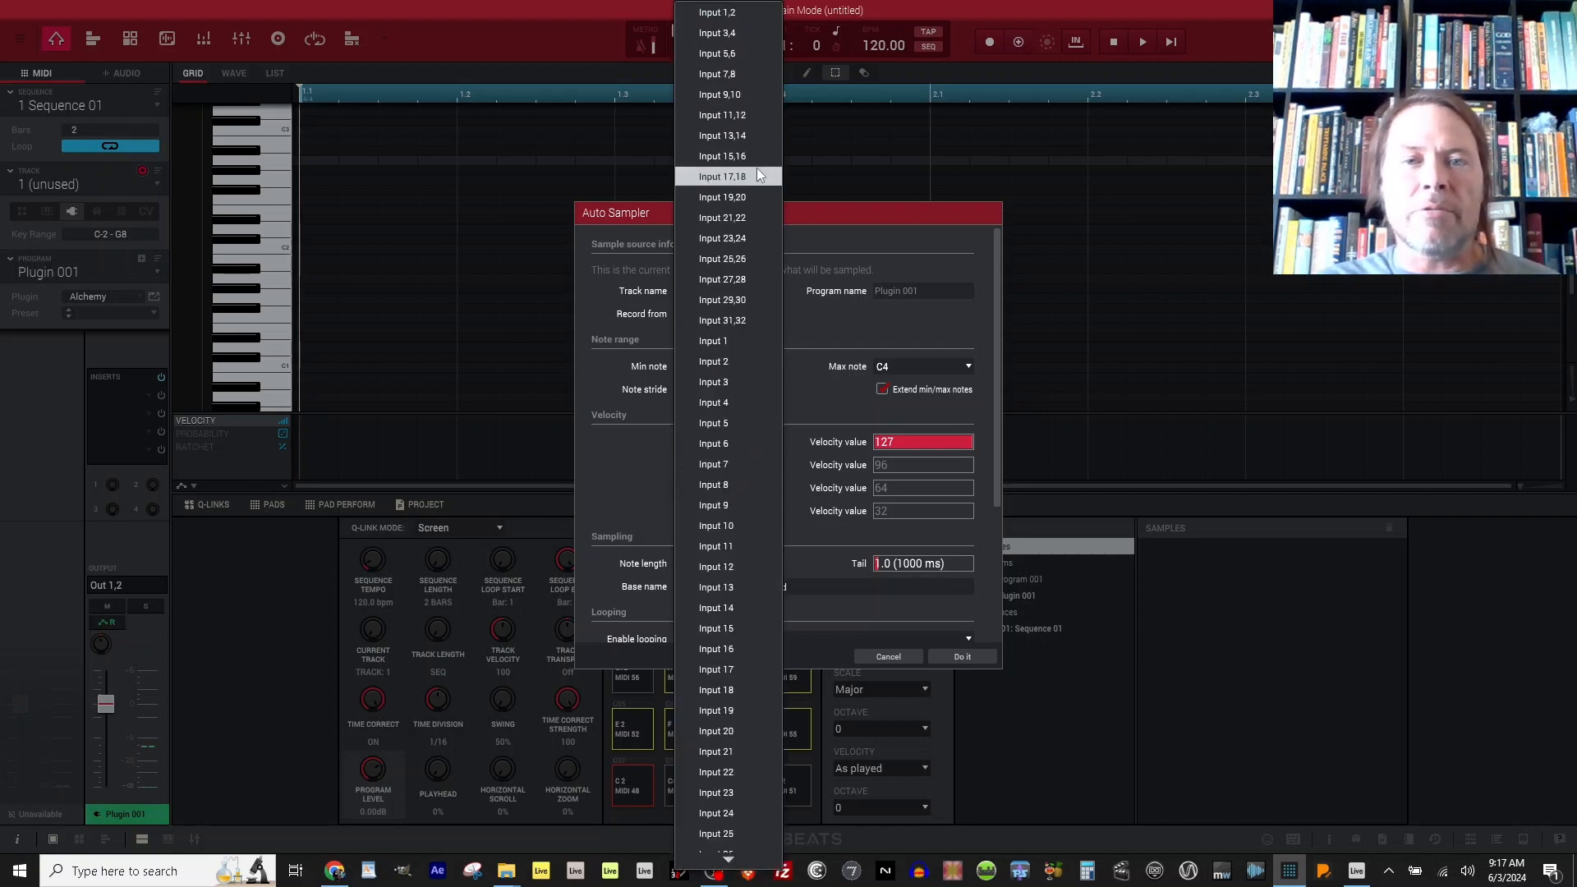
{"action": "left_click", "coordinate": [820, 324]}
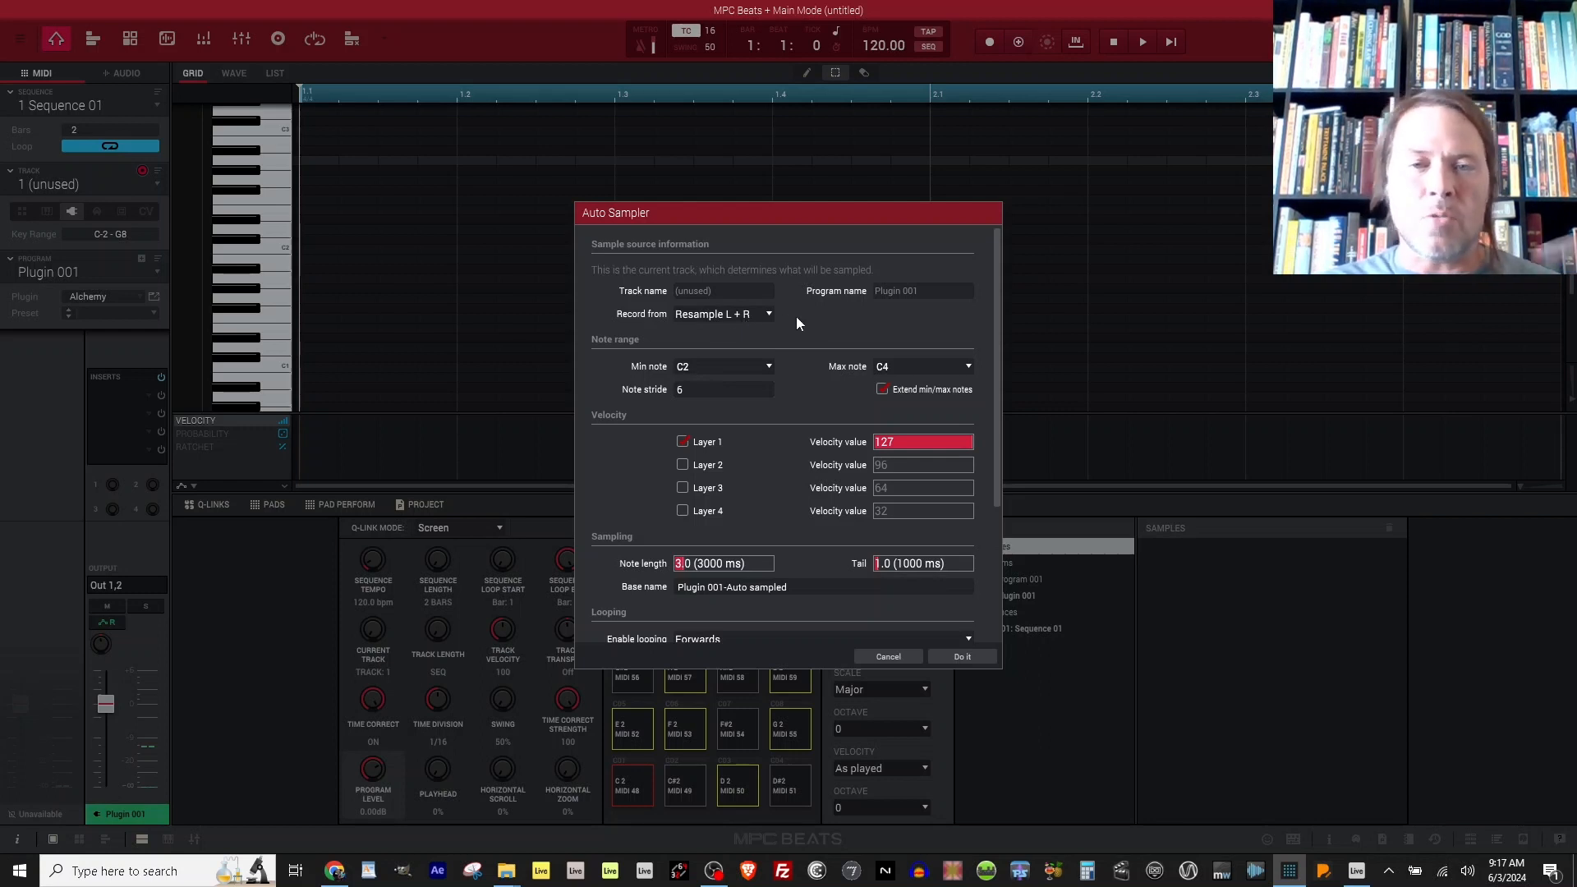
Set the Auto Sampler's note range from C-2 to G8 with a note stride of 1.
{"action": "left_click", "coordinate": [730, 367]}
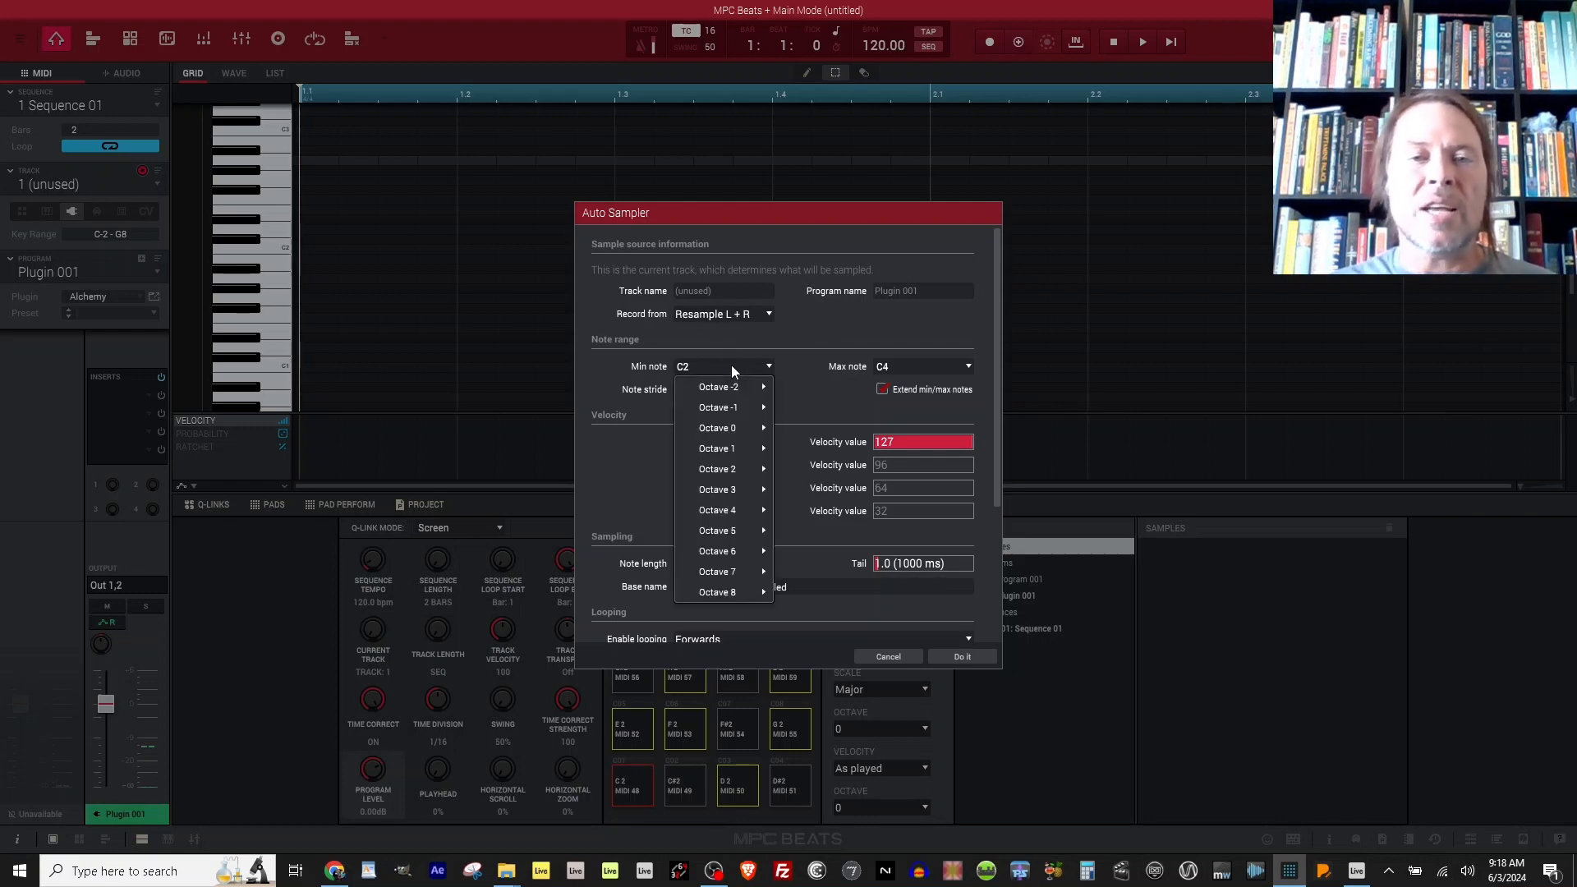
{"action": "mouse_move", "coordinate": [735, 384]}
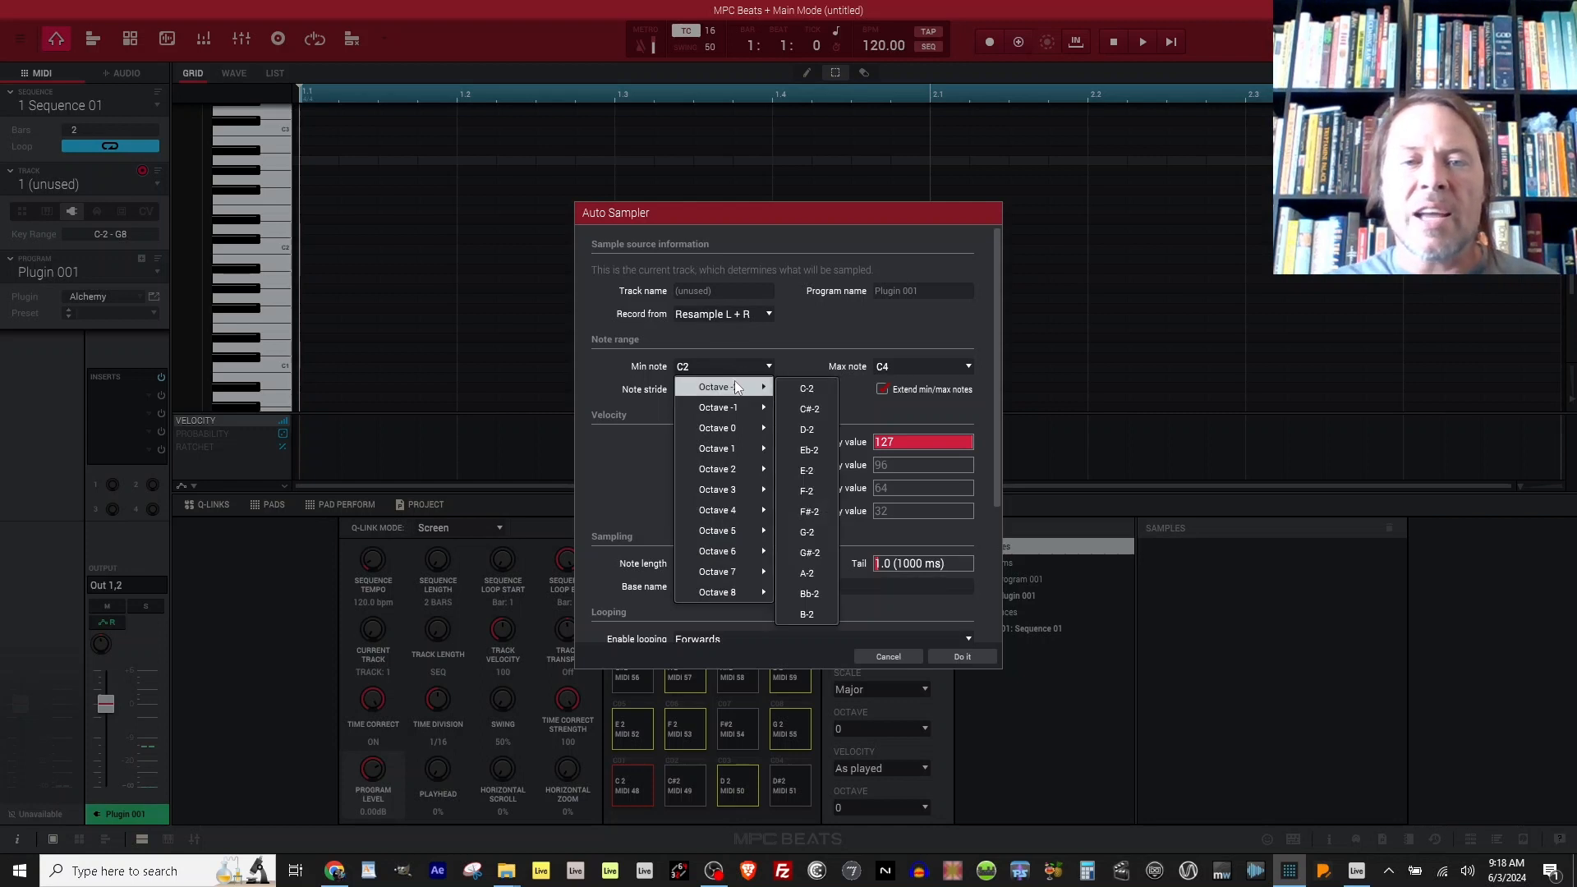
{"action": "left_click", "coordinate": [806, 388]}
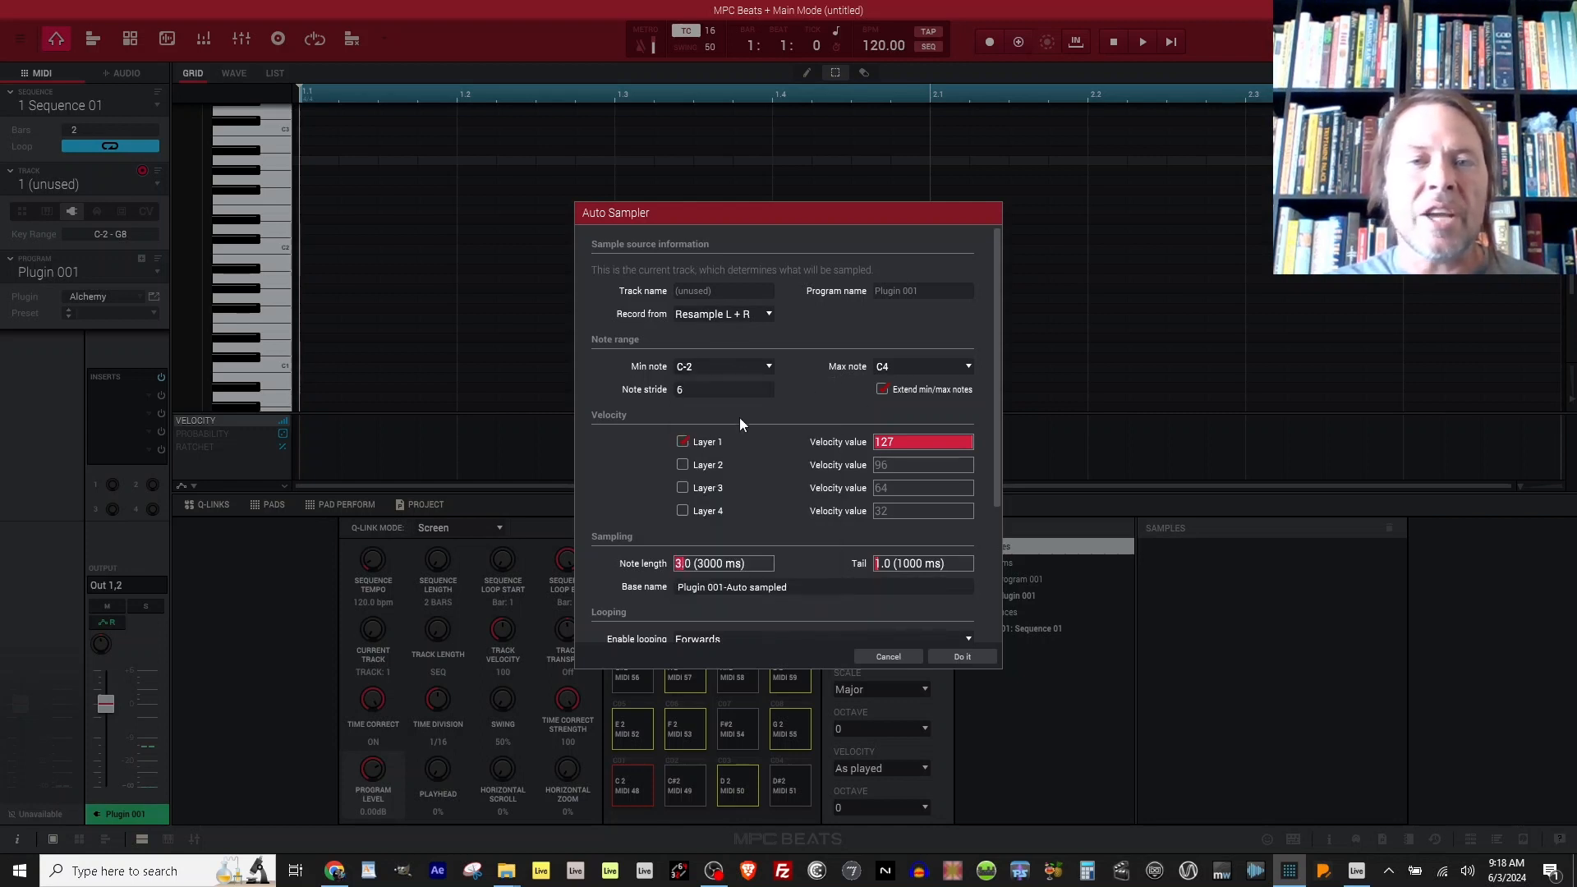
{"action": "left_click", "coordinate": [908, 366]}
{"action": "mouse_move", "coordinate": [942, 593]}
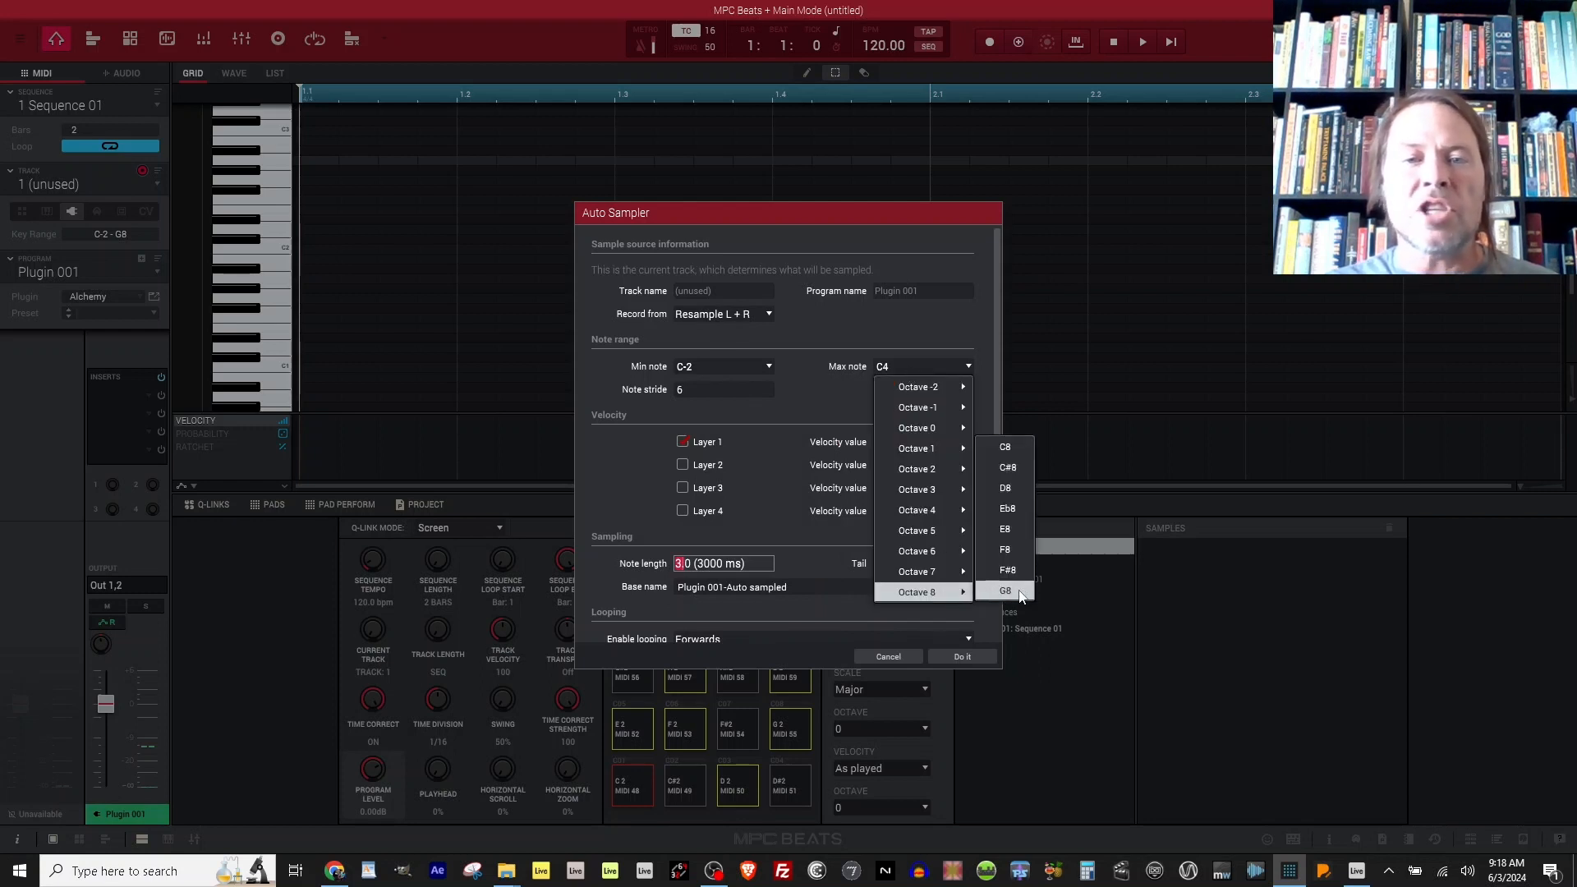
{"action": "left_click", "coordinate": [1005, 590]}
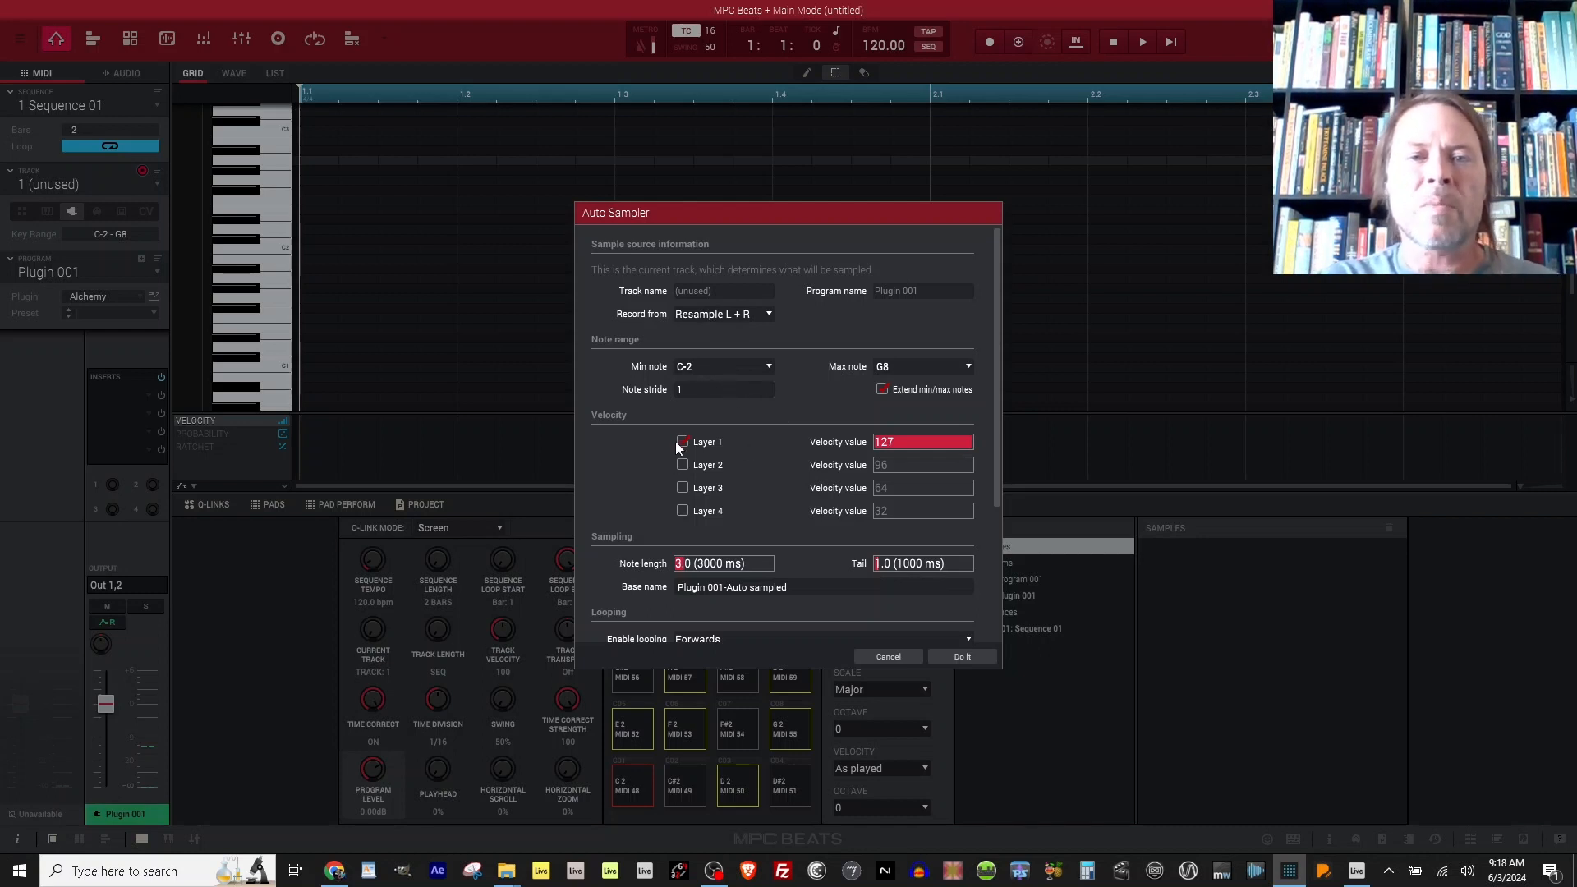
Enable velocity layers 2, 3 and 4 in addition to layer 1.
{"action": "left_click", "coordinate": [682, 464]}
{"action": "left_click", "coordinate": [682, 488]}
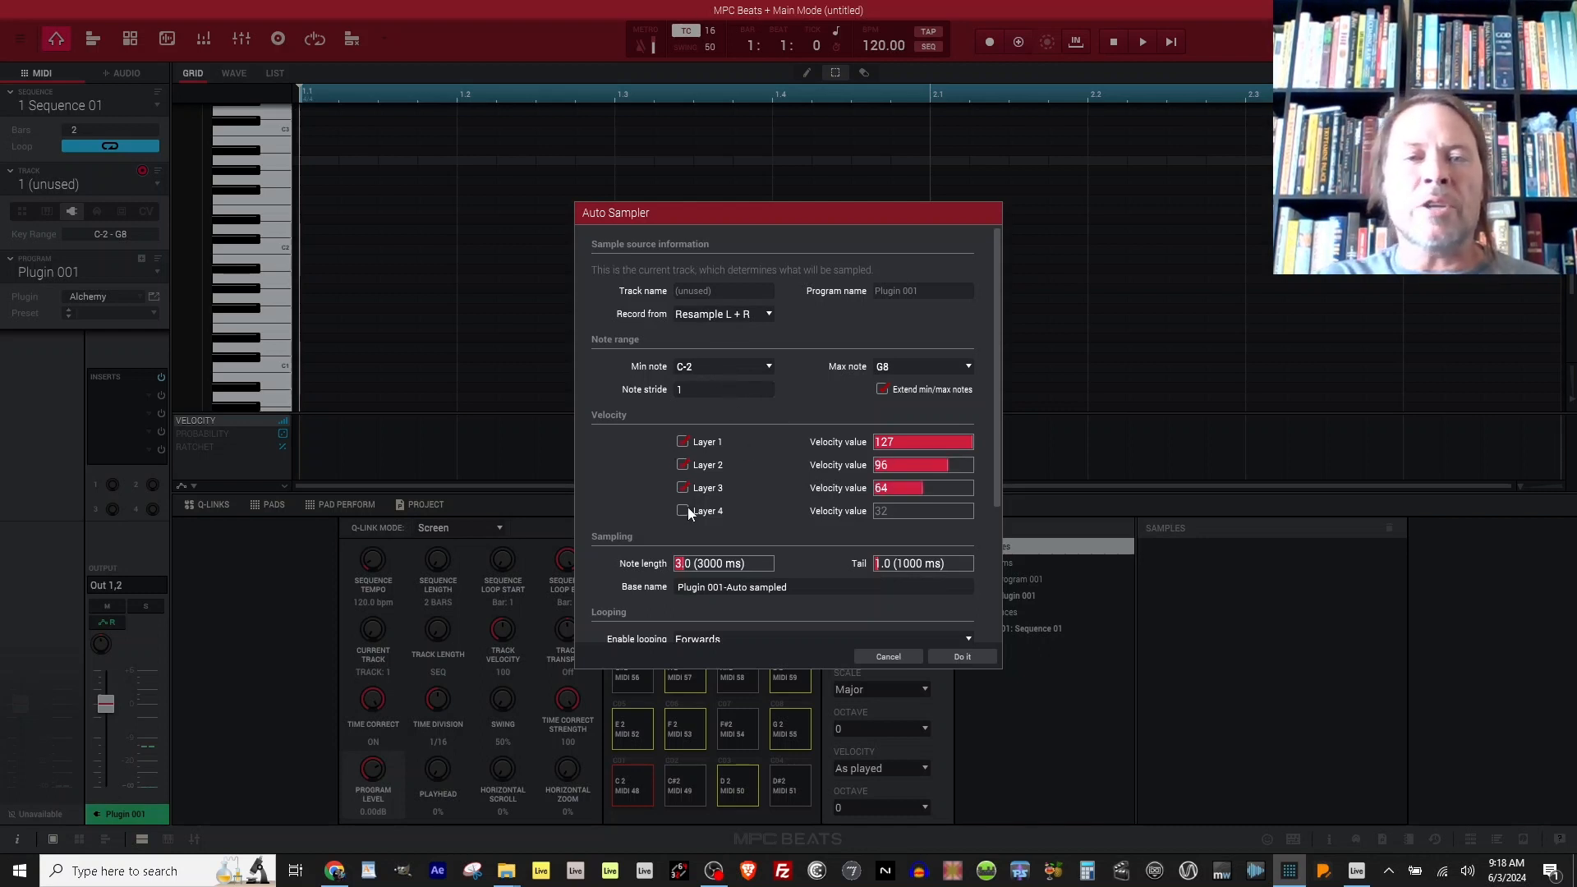
{"action": "left_click", "coordinate": [682, 509]}
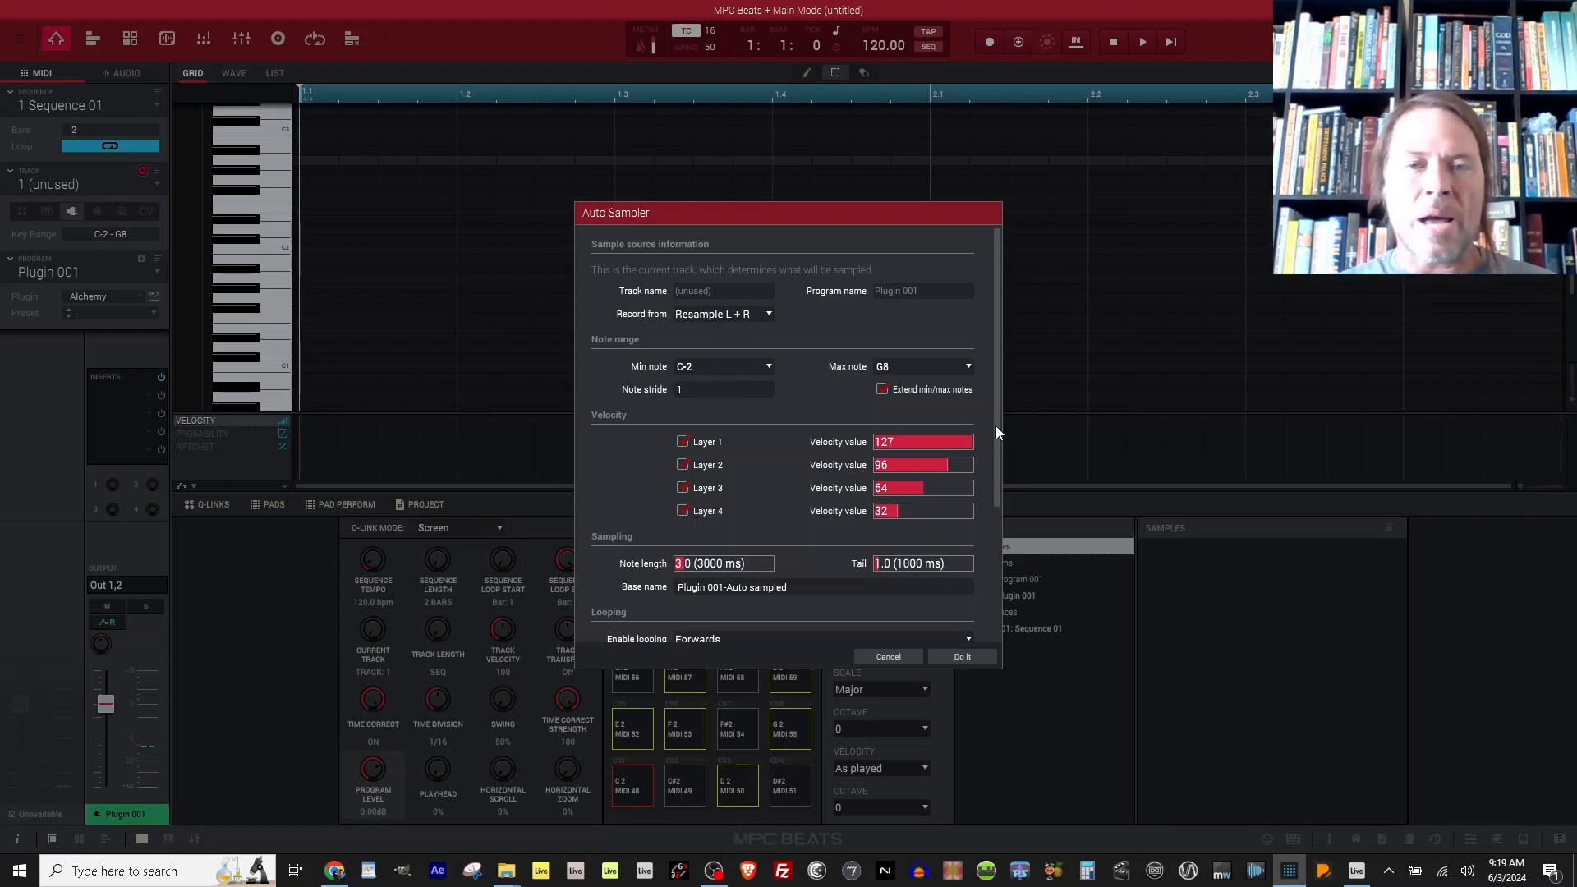
Select the whole base name text in the Auto Sampler's sampling settings.
{"action": "scroll", "coordinate": [826, 496], "scroll_direction": "down", "scroll_amount": 3}
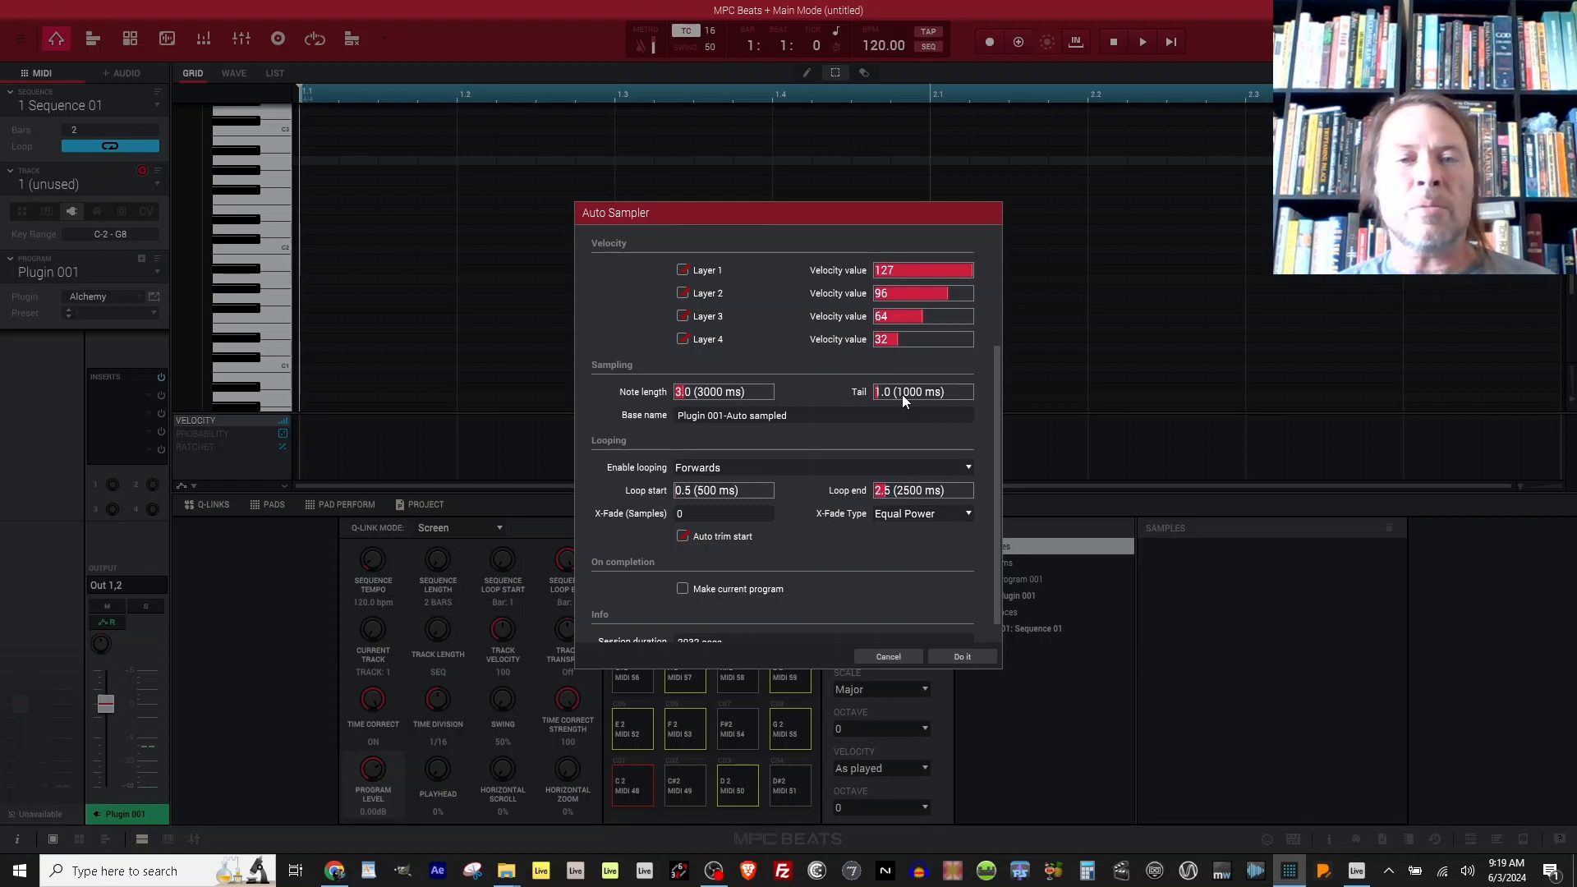
{"action": "left_click", "coordinate": [846, 415]}
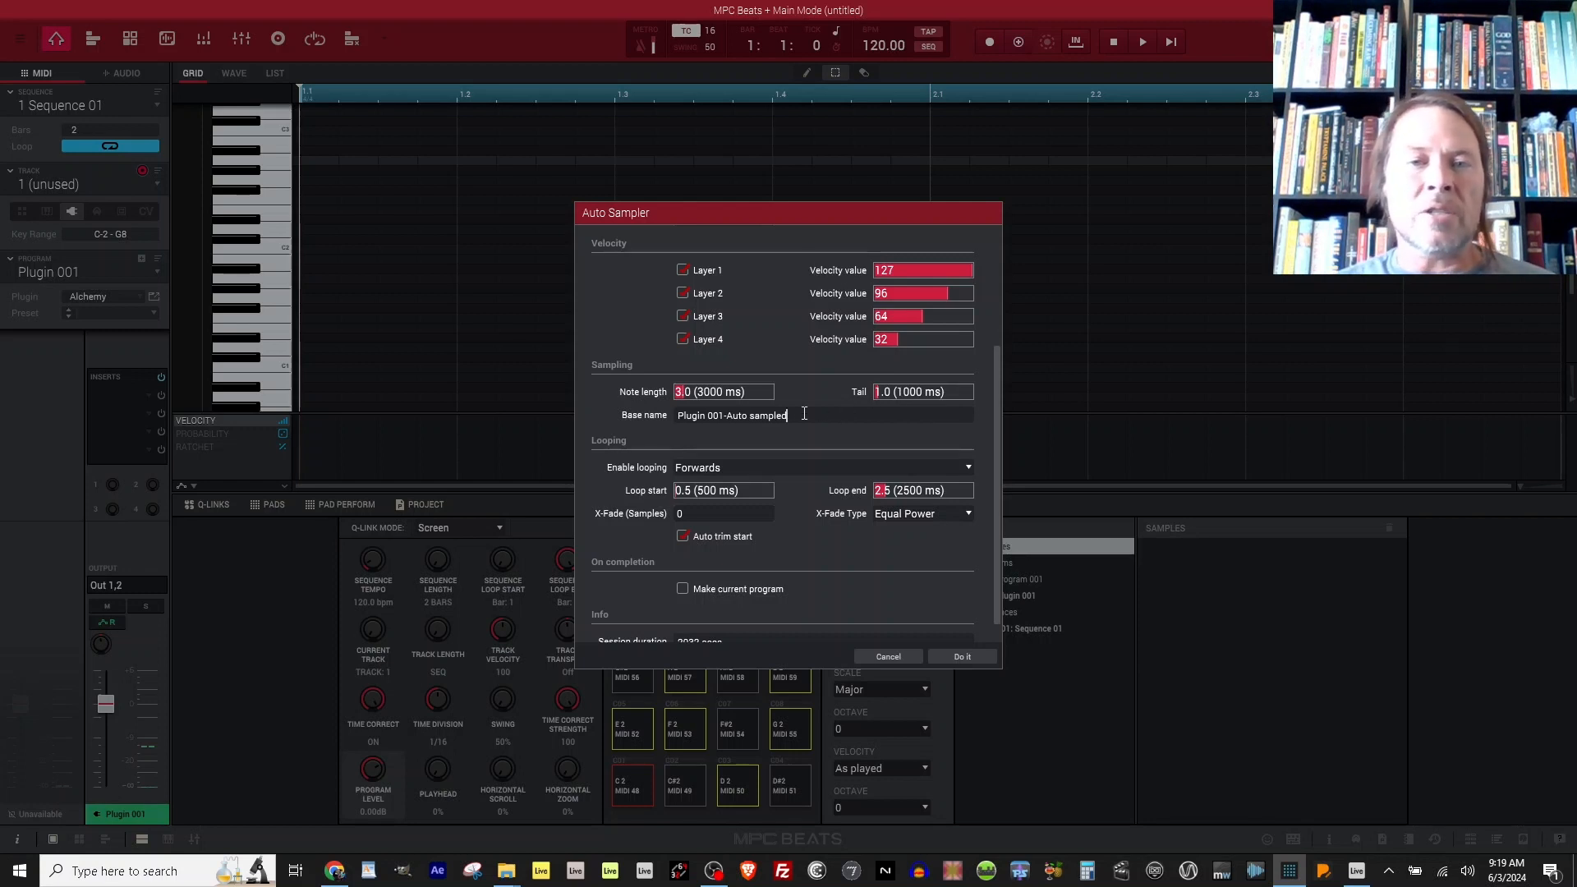
{"action": "left_click_drag", "start_coordinate": [802, 415], "coordinate": [552, 408]}
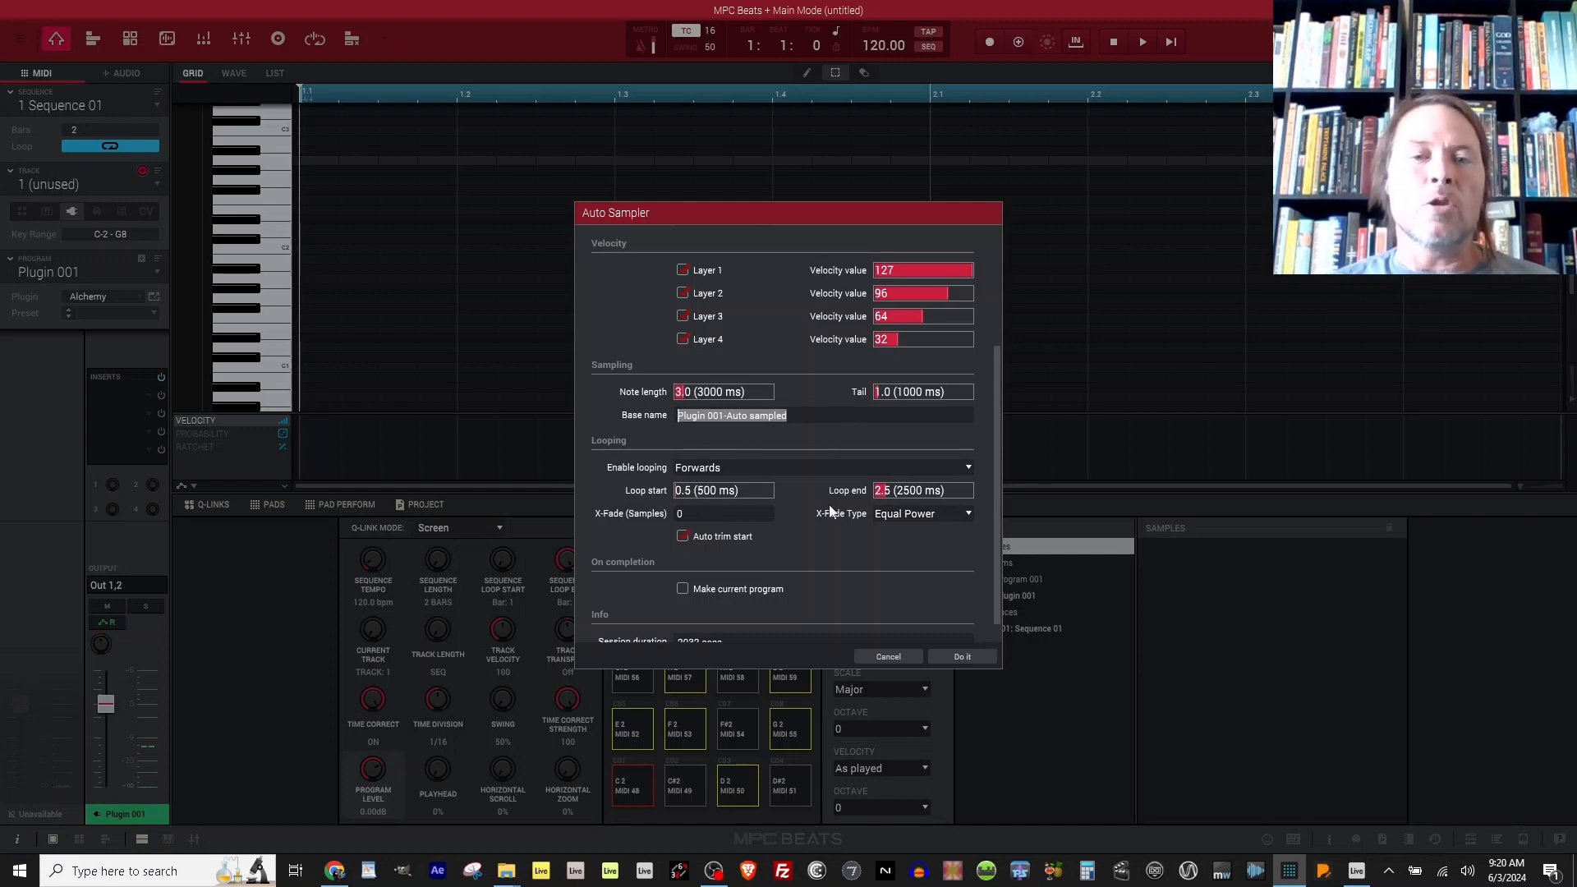
Set the loop crossfade to 48000 samples and enable making the sampled result the current program.
{"action": "left_click", "coordinate": [712, 513]}
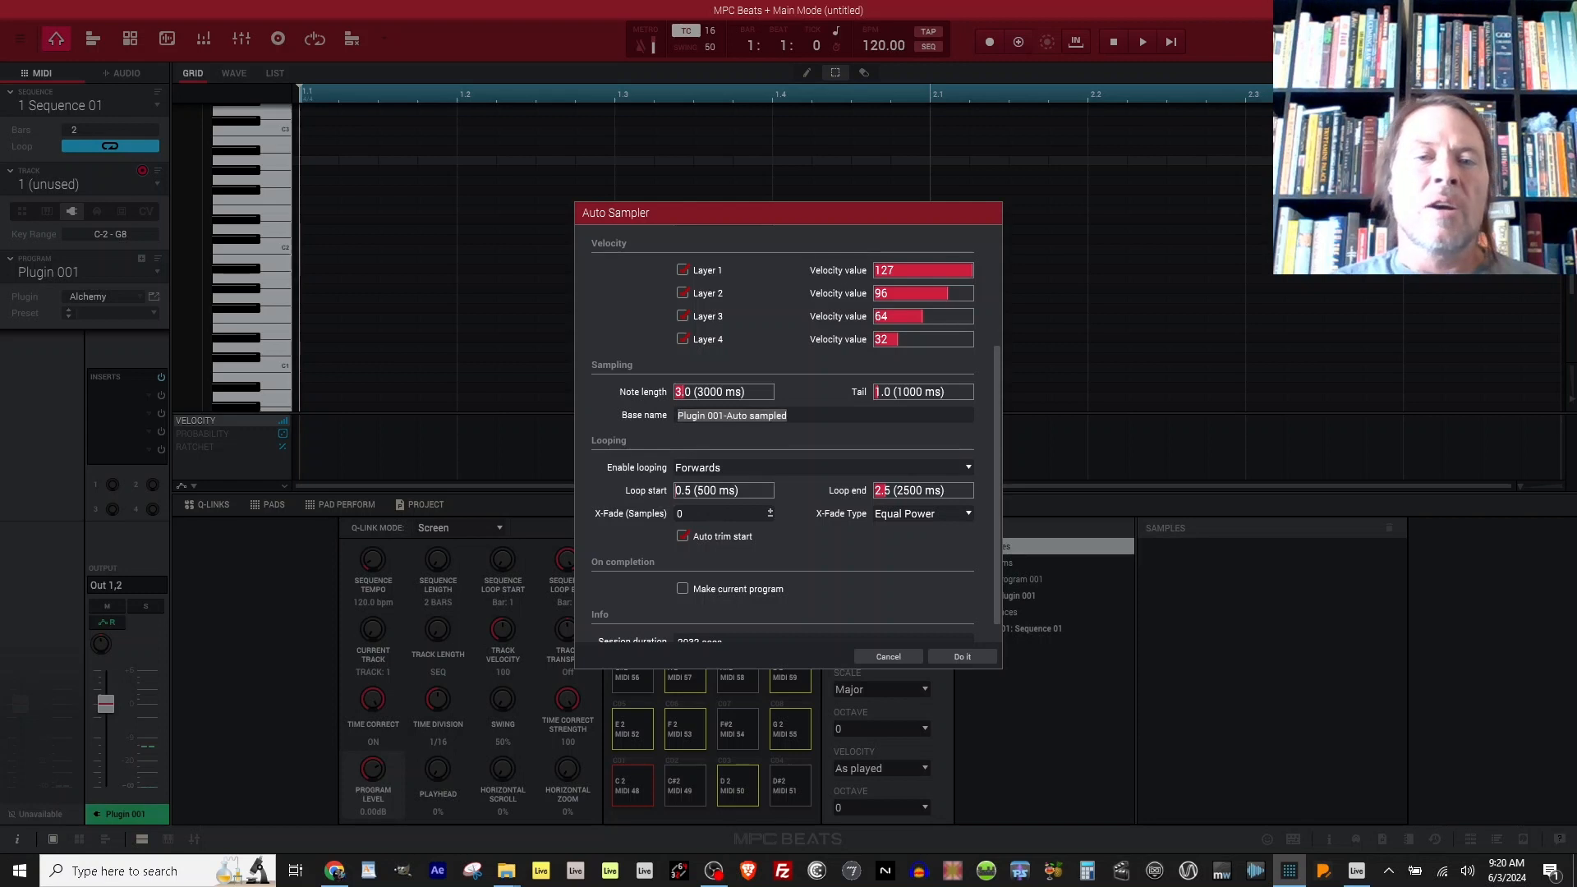
{"action": "type", "text": "2"}
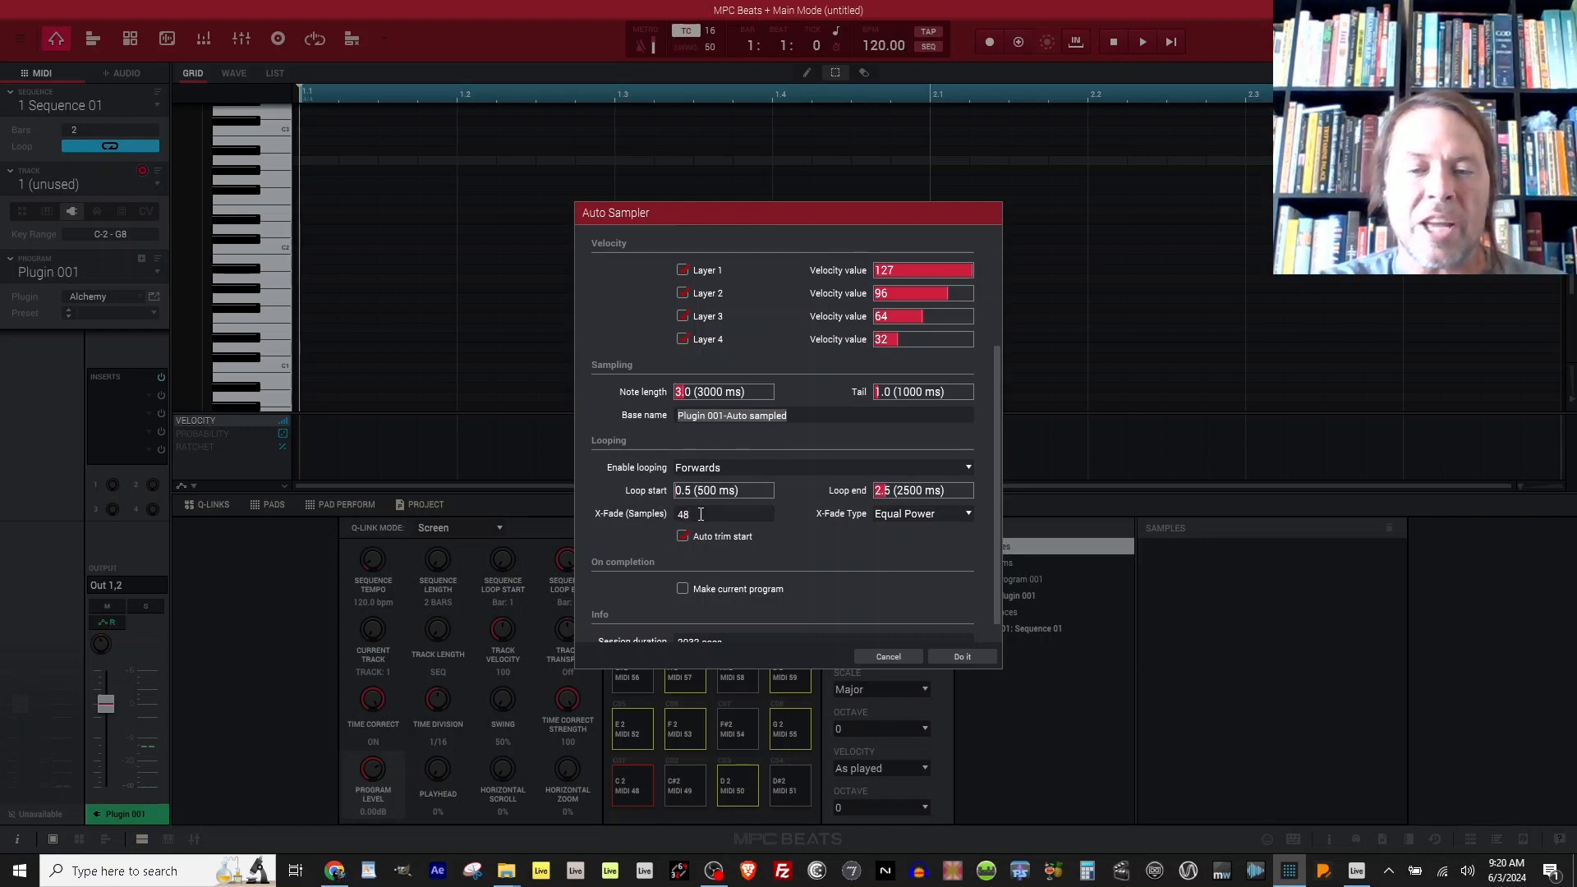
{"action": "type", "text": "8000"}
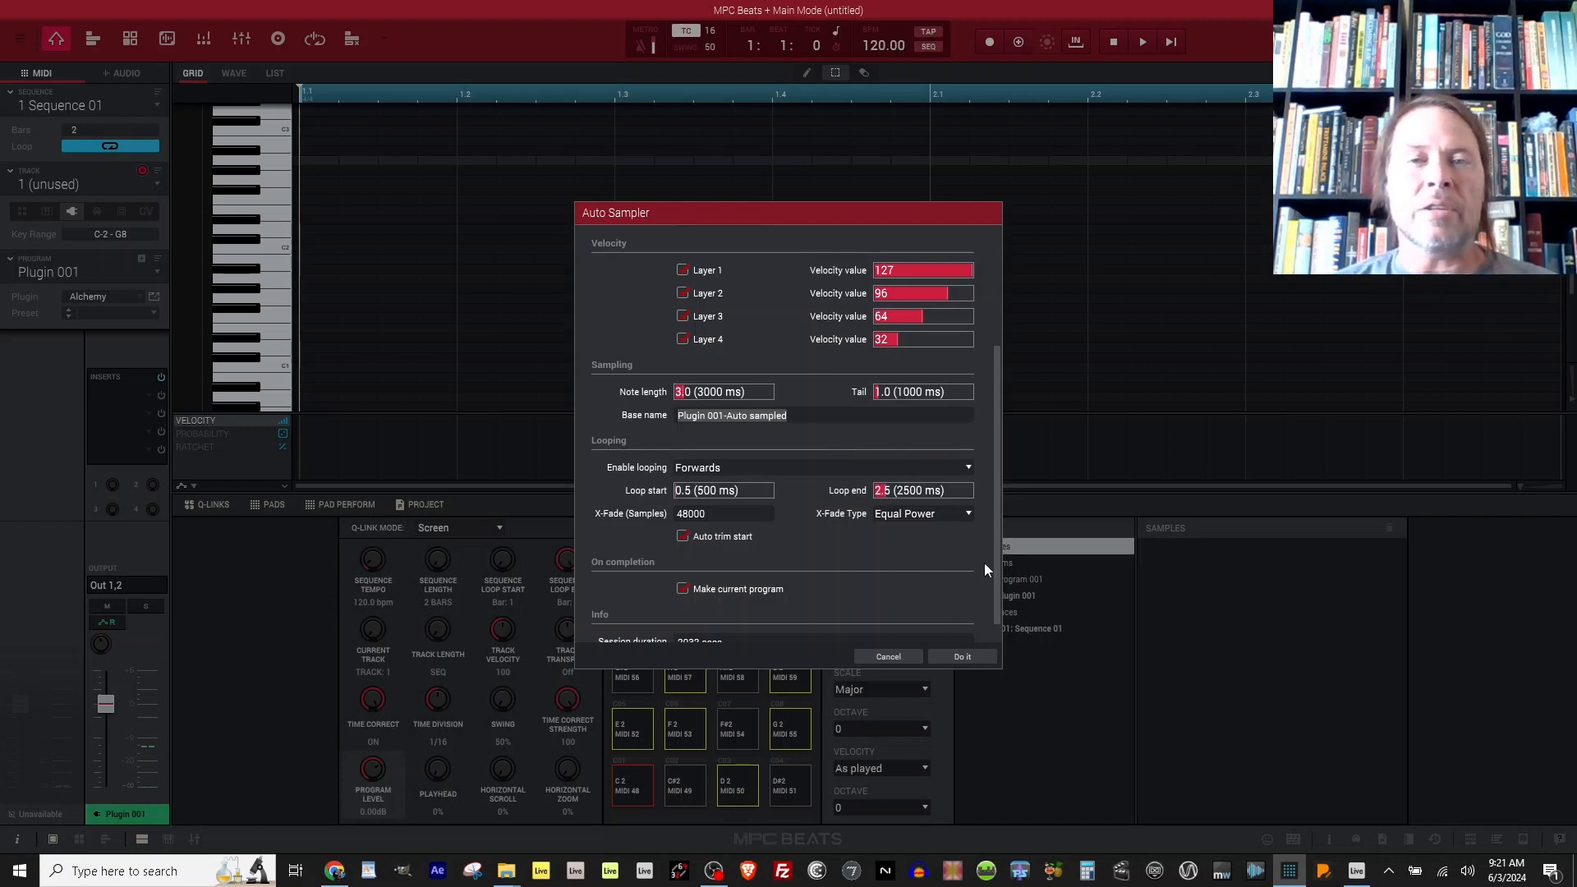
Cancel the Auto Sampler and quit MPC Beats without saving the untitled project.
{"action": "left_click", "coordinate": [887, 656]}
{"action": "key", "text": "alt+F4"}
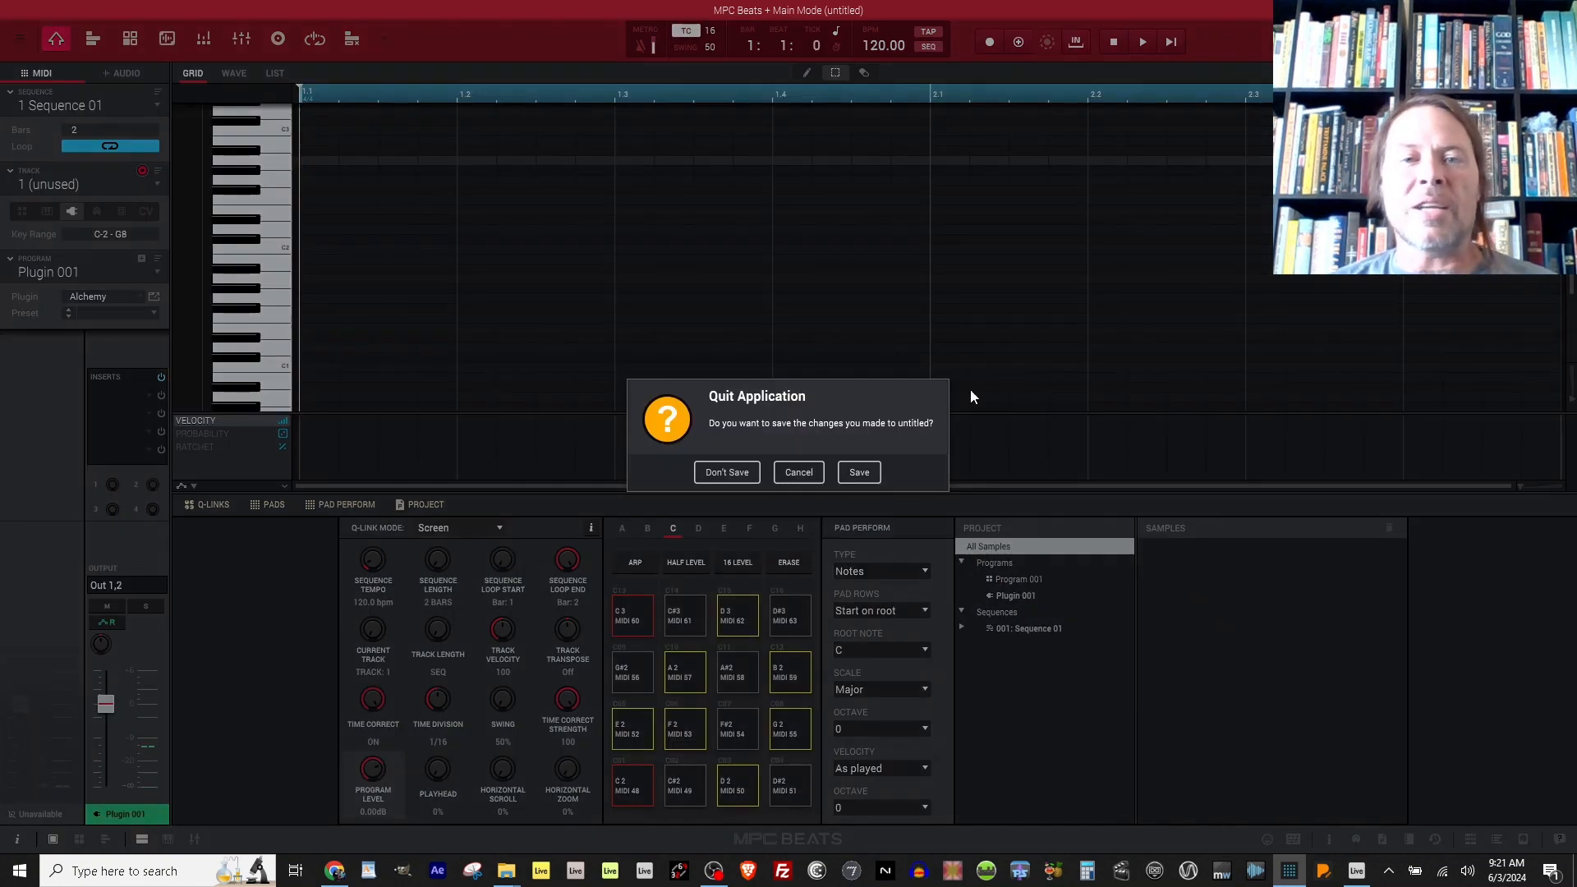
{"action": "left_click", "coordinate": [743, 469]}
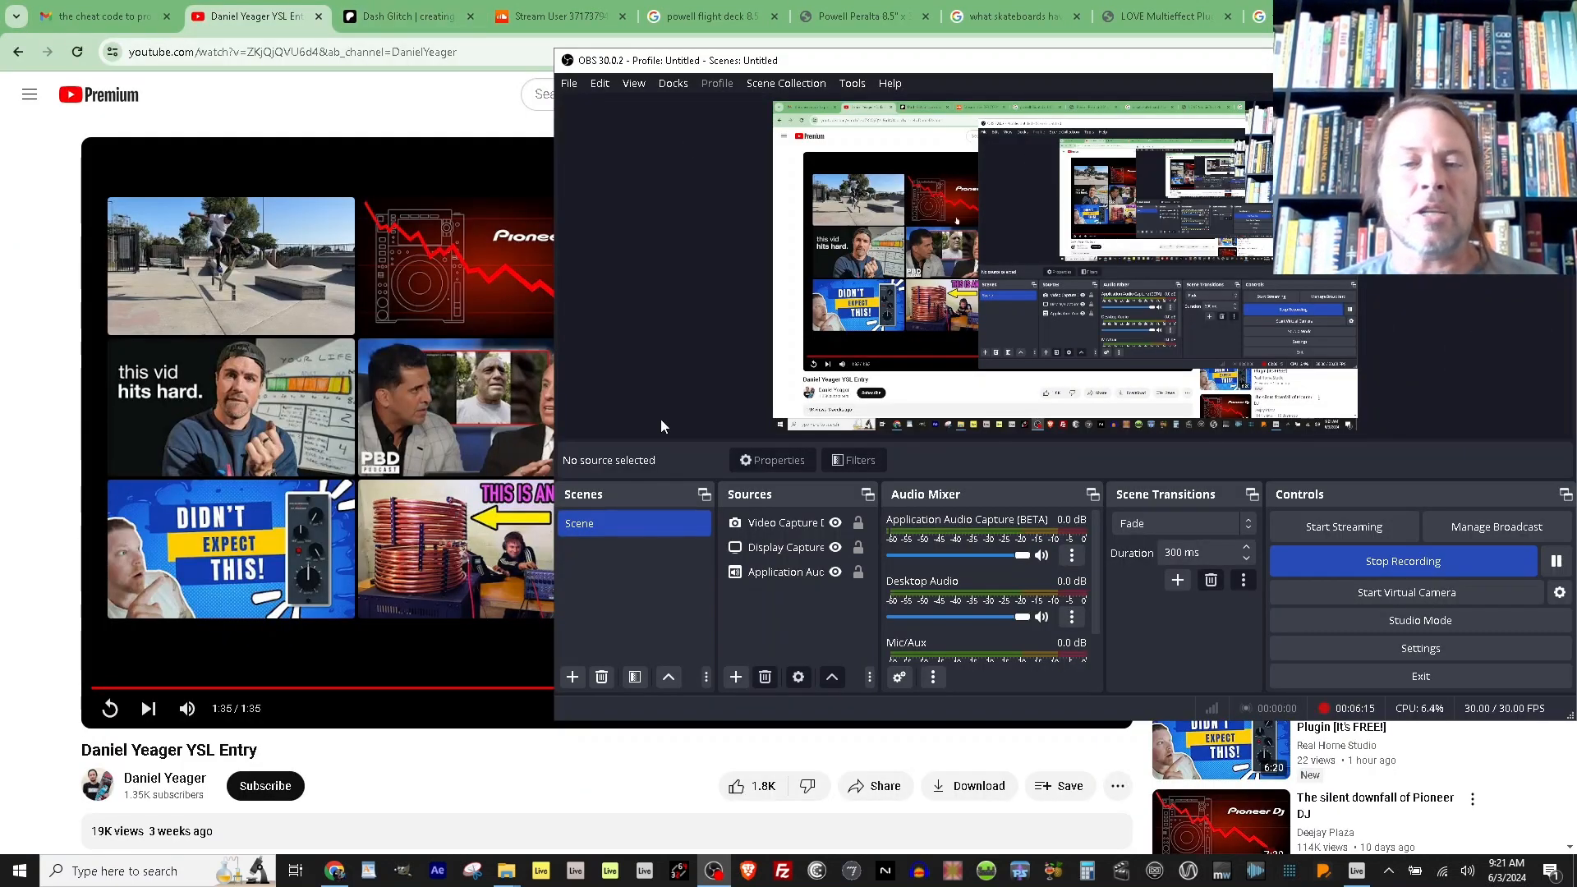
Switch to Ableton Live, search the plug-ins for "mpc" and load MPC Beats64 onto a new track.
{"action": "left_click", "coordinate": [1356, 872]}
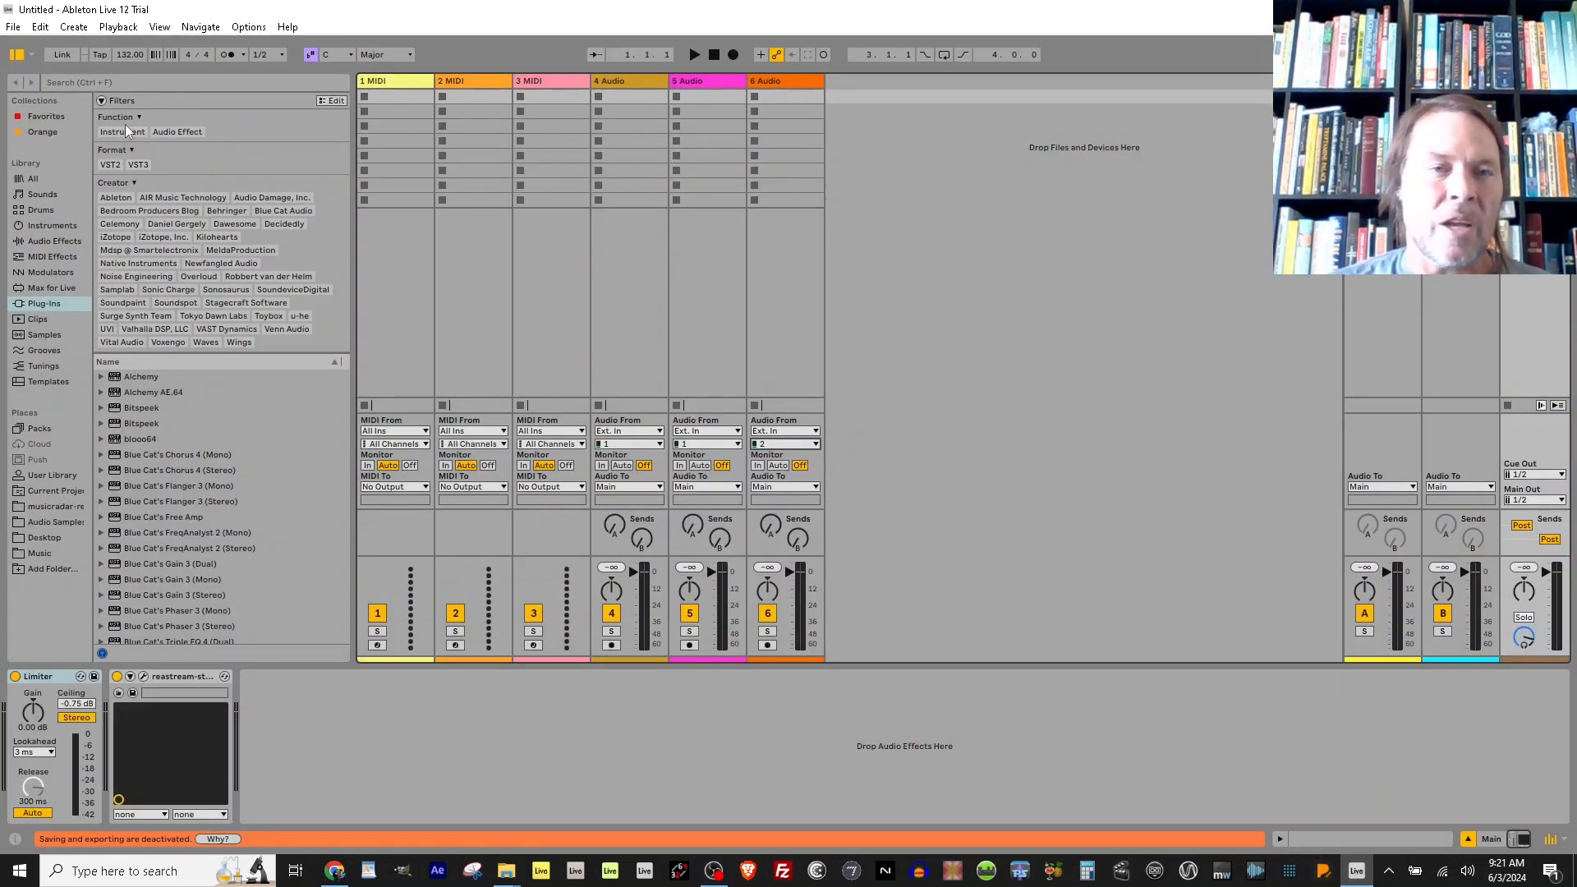
{"action": "left_click", "coordinate": [139, 77]}
{"action": "type", "text": "m"}
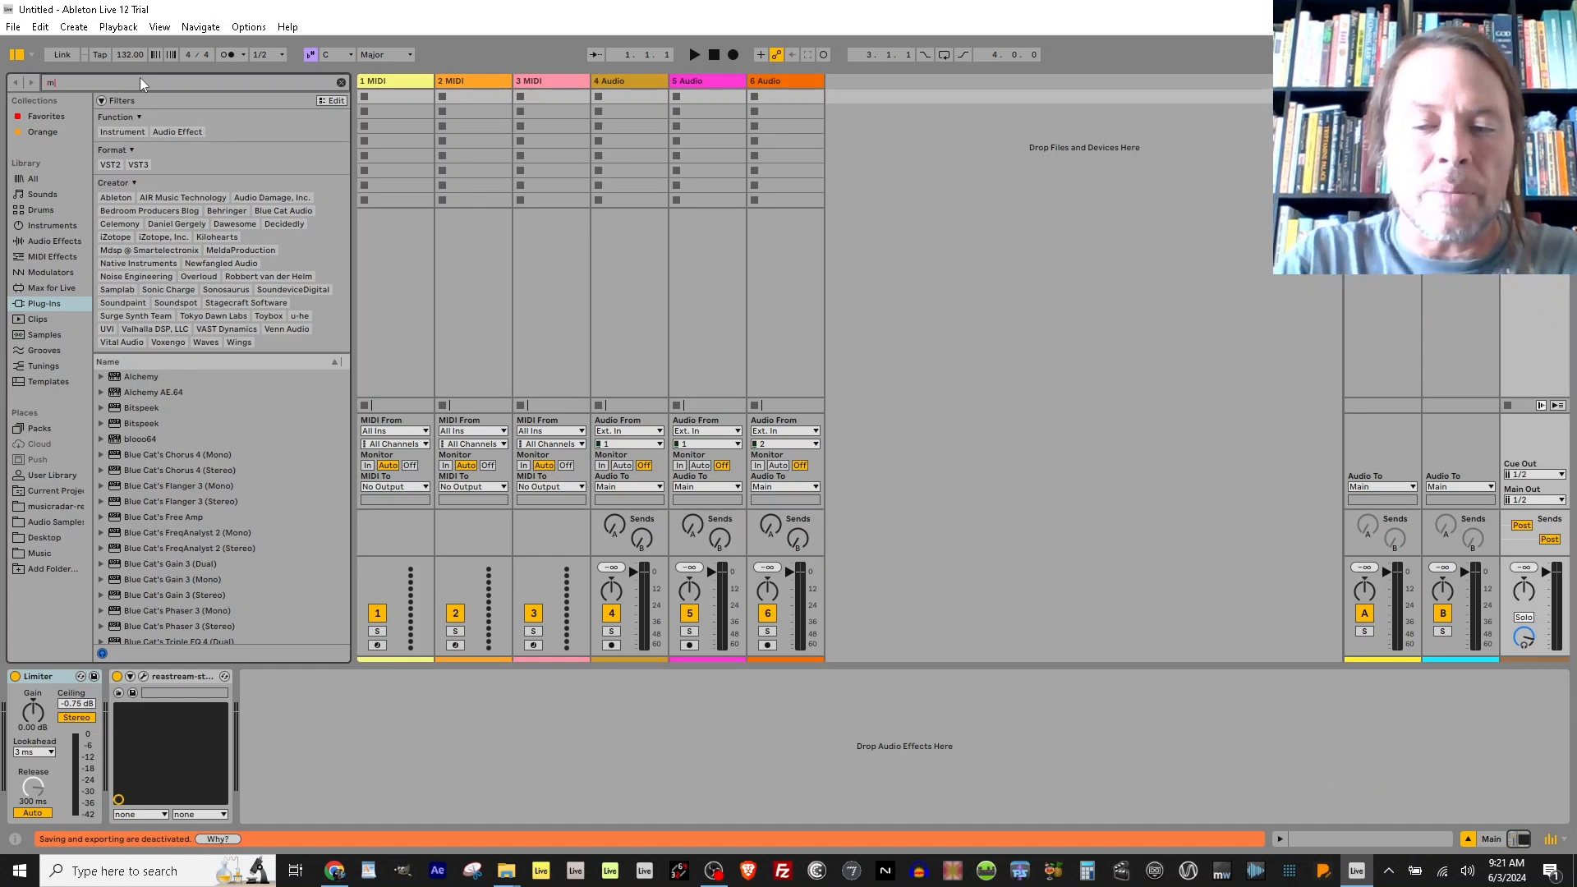
{"action": "type", "text": "pc"}
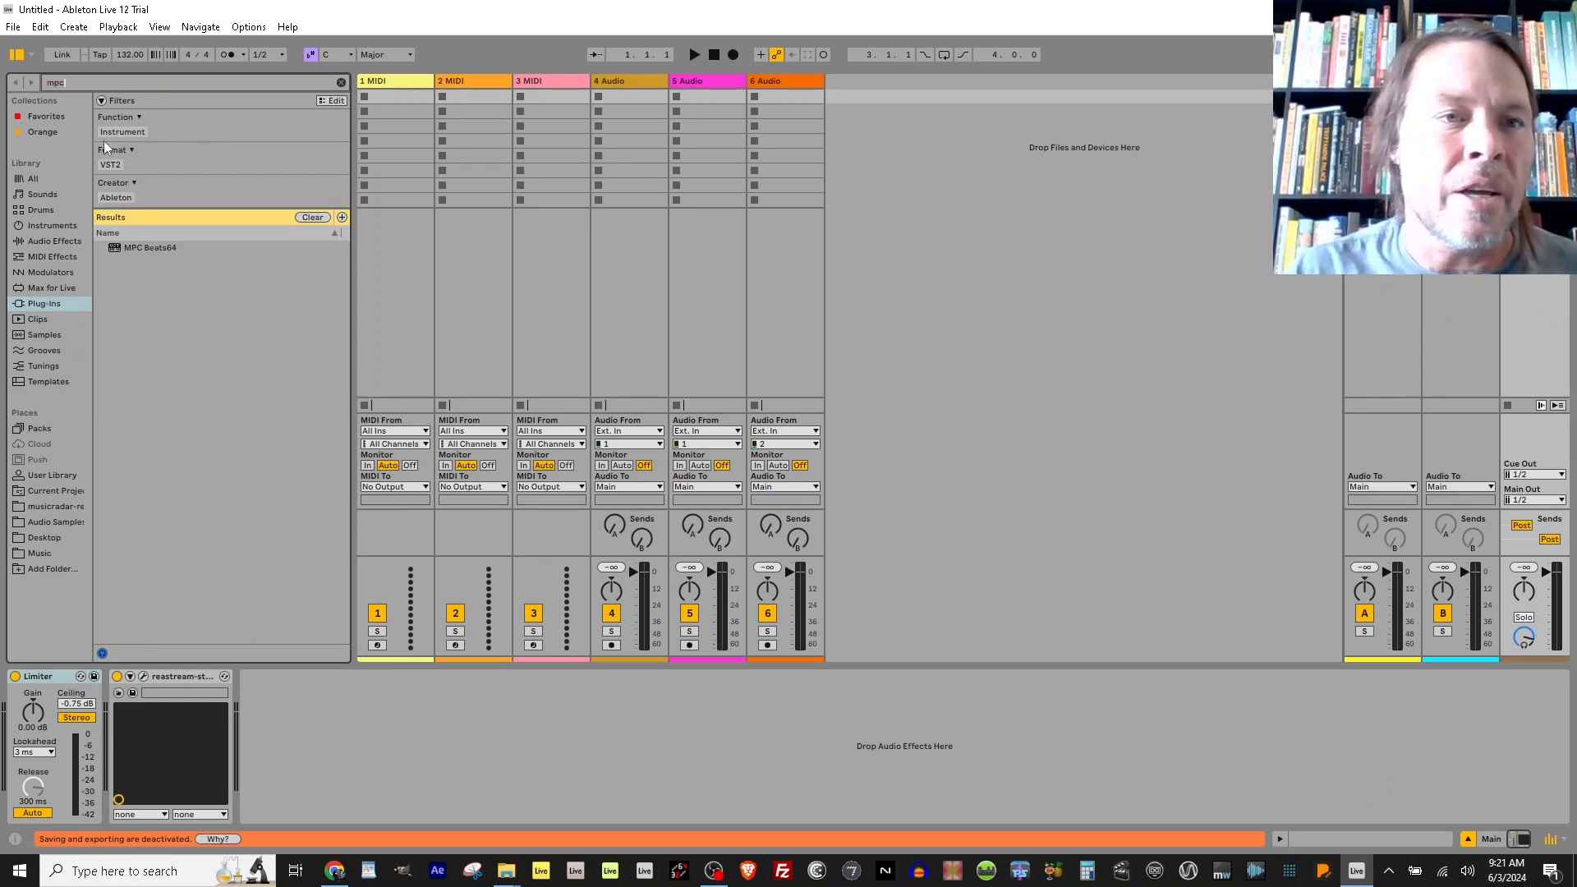
{"action": "left_click_drag", "start_coordinate": [140, 247], "coordinate": [868, 170]}
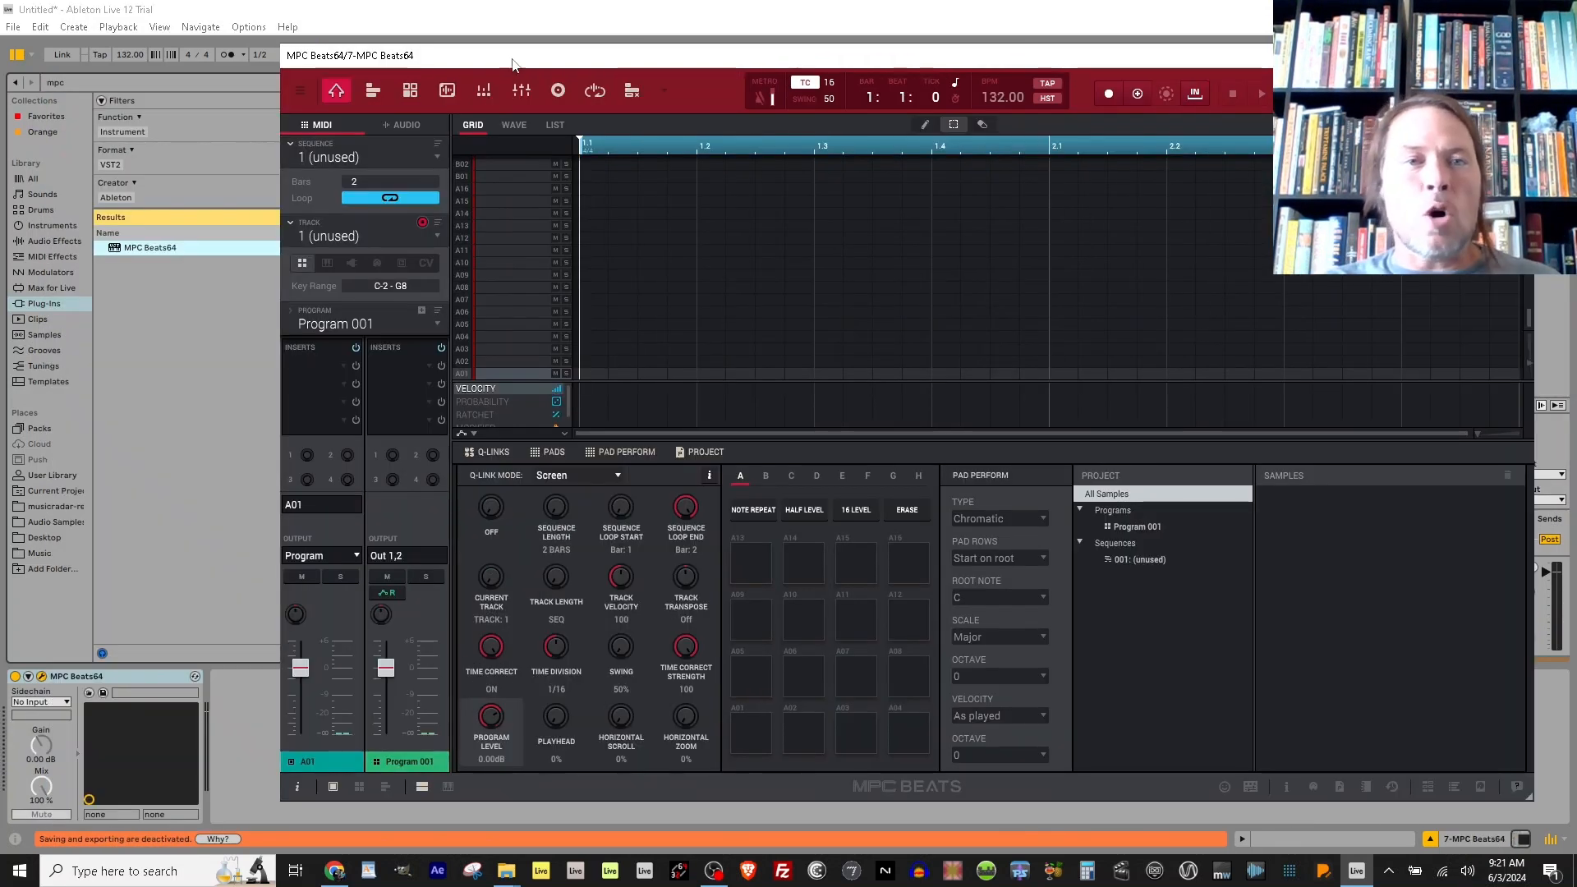
Search the plug-ins for "soun", load Soundpaint onto the first MIDI track and move its window clear of the track headers.
{"action": "left_click_drag", "start_coordinate": [459, 66], "coordinate": [965, 156]}
{"action": "left_click", "coordinate": [406, 83]}
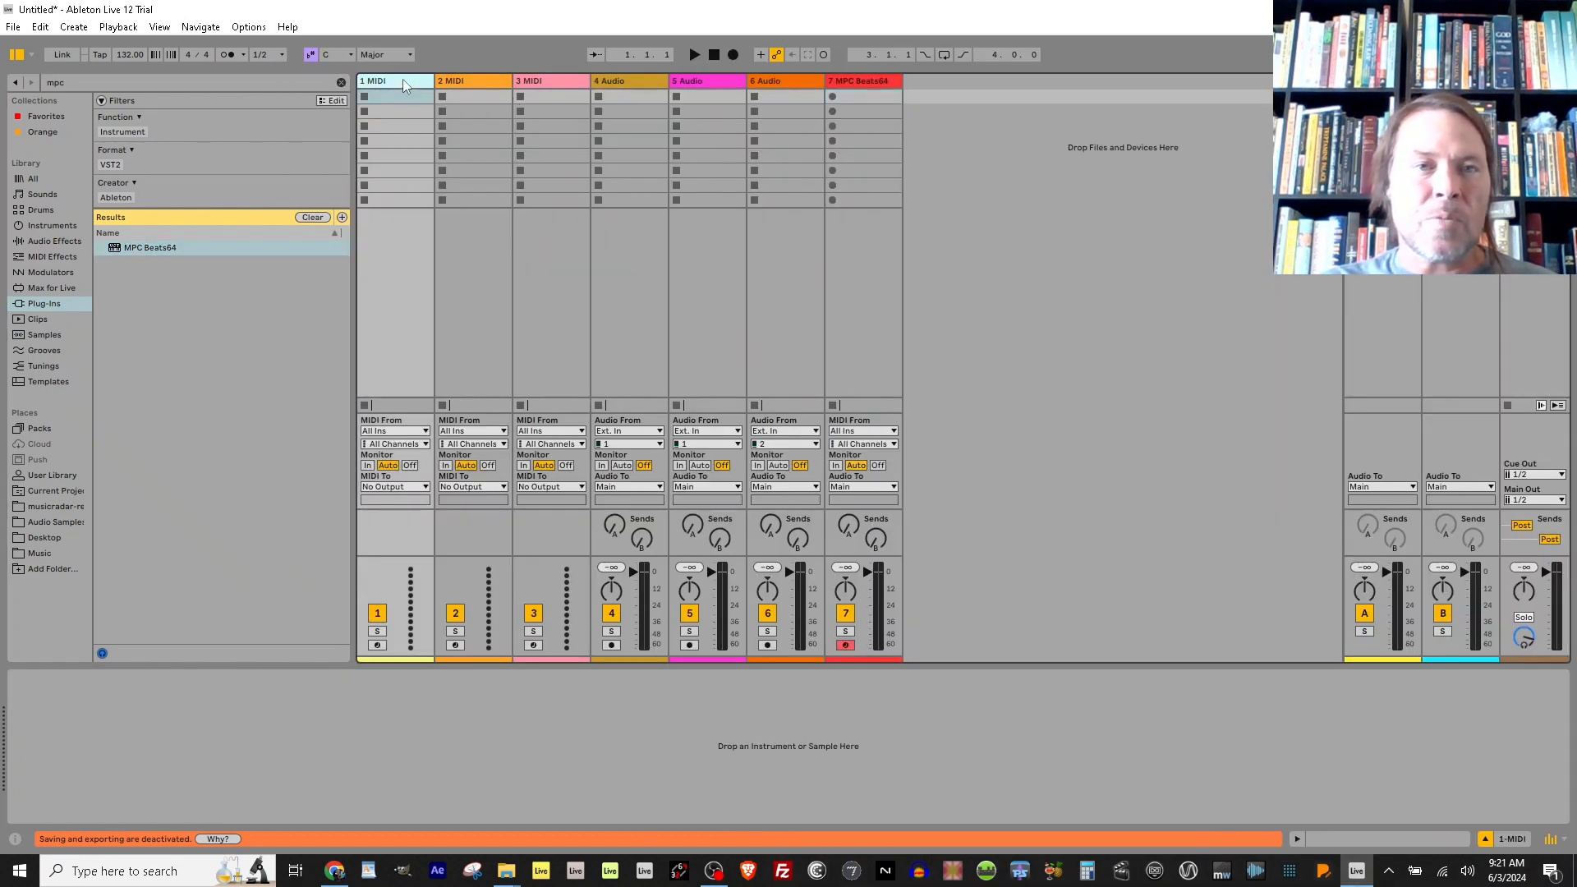
{"action": "left_click", "coordinate": [136, 86]}
{"action": "key", "text": "BackSpace"}
{"action": "key", "text": "BackSpace"}
{"action": "key", "text": "BackSpace"}
{"action": "type", "text": "soun"}
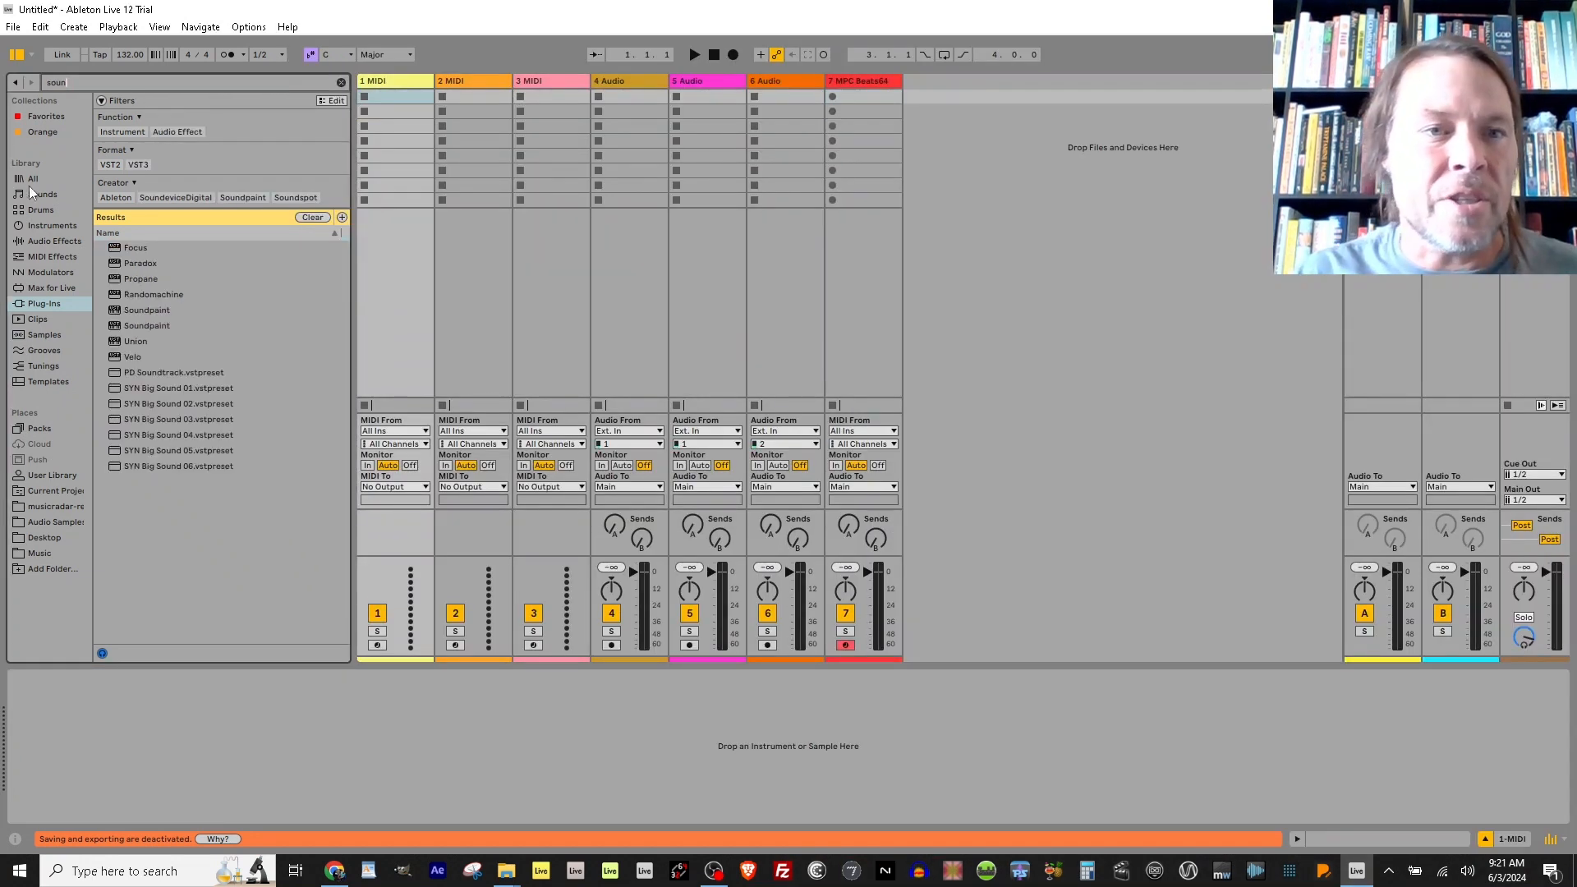
{"action": "left_click_drag", "start_coordinate": [252, 200], "coordinate": [394, 146]}
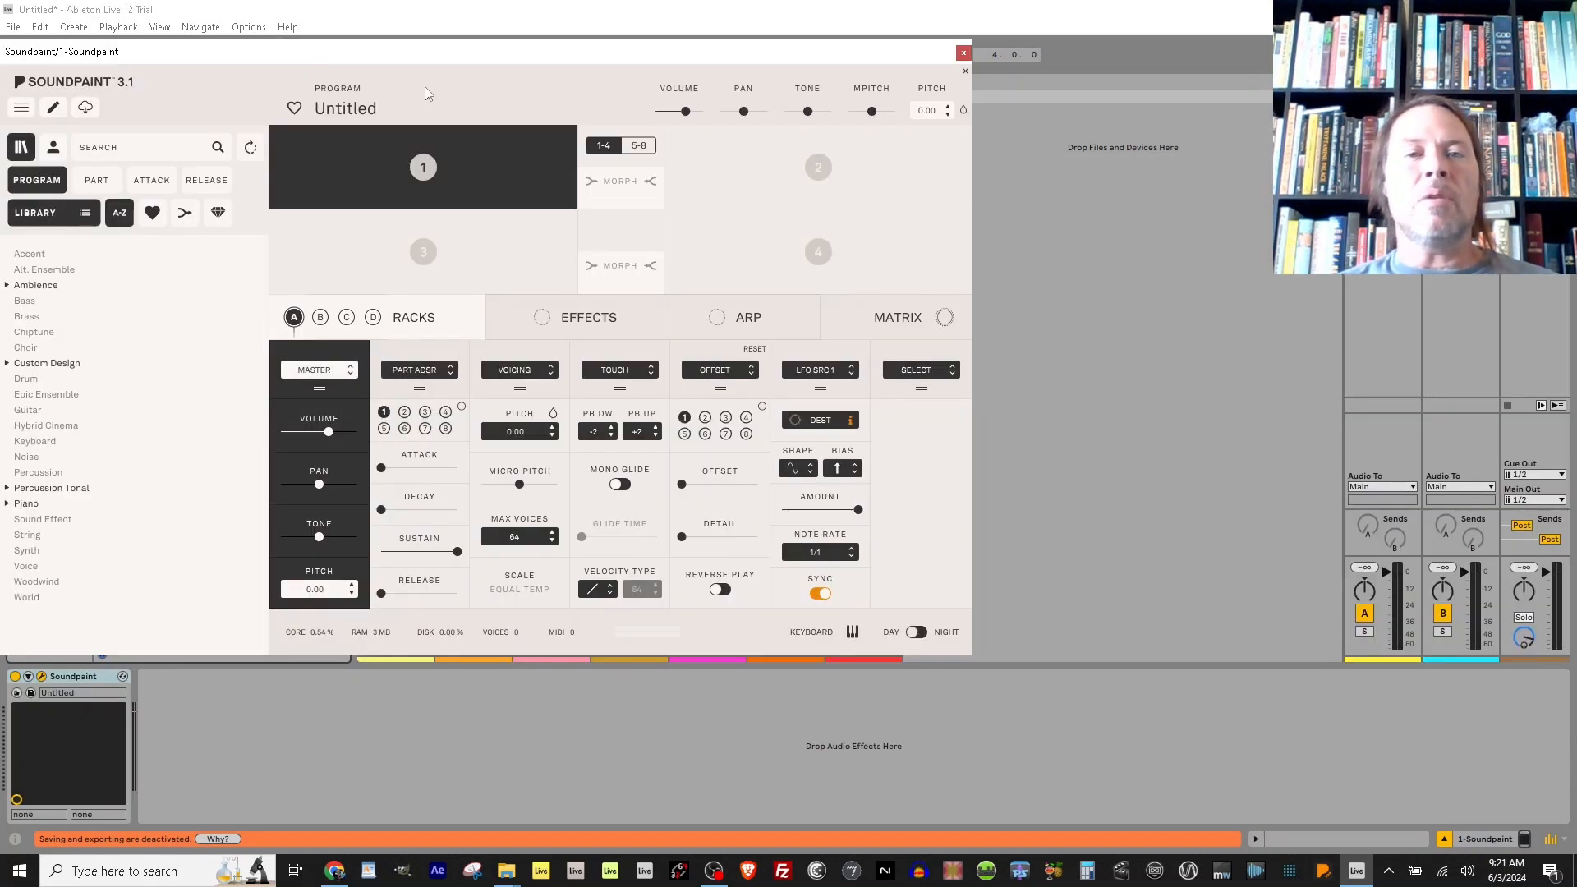
{"action": "left_click_drag", "start_coordinate": [426, 52], "coordinate": [409, 209]}
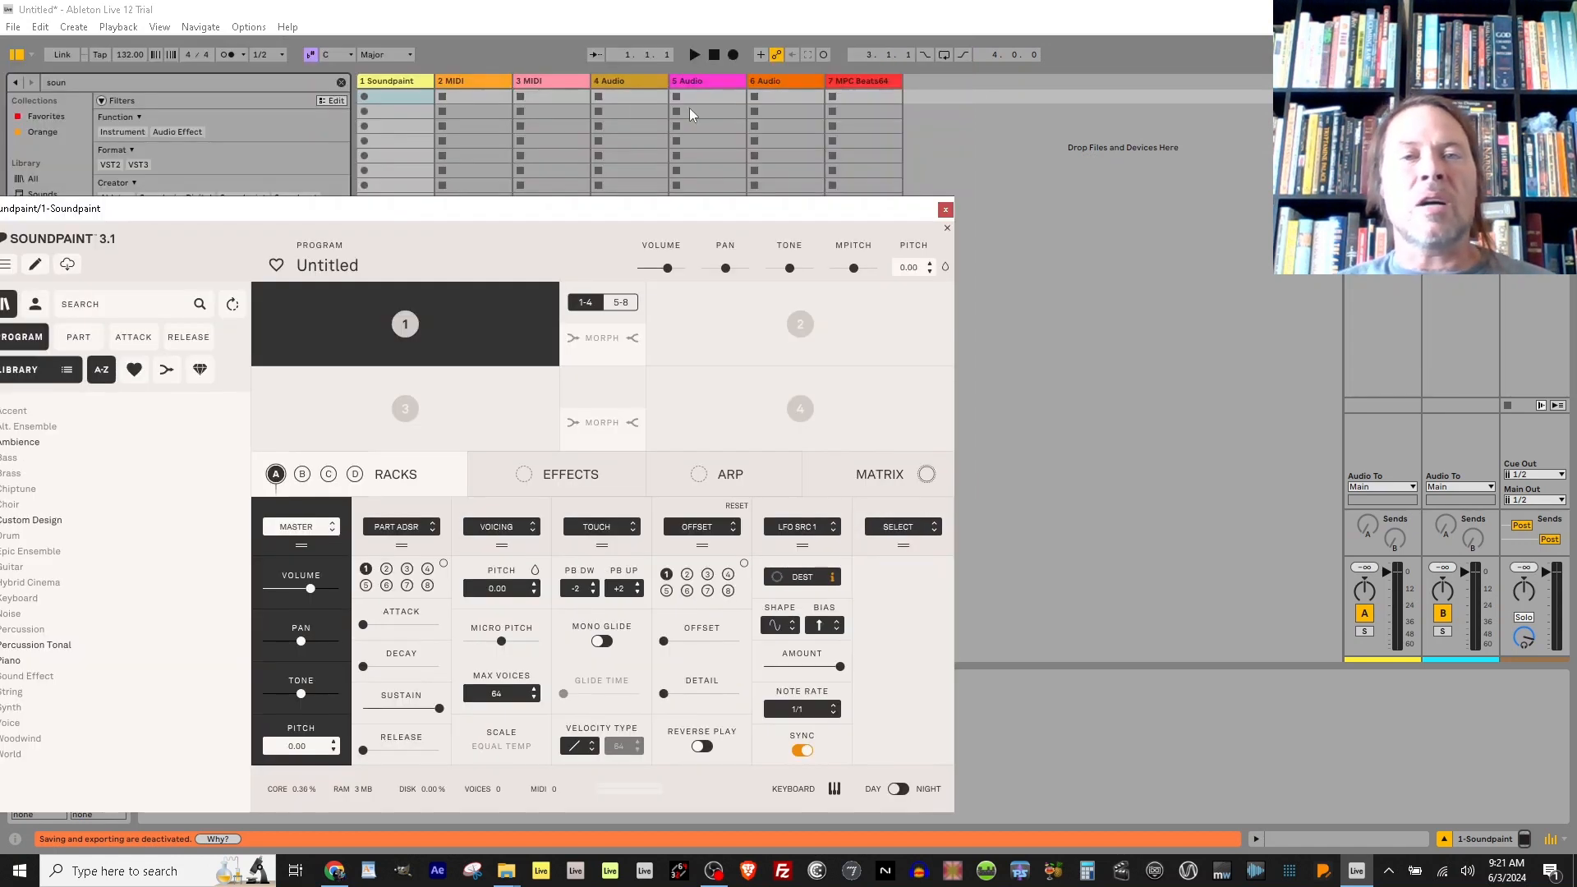
Switch between the Soundpaint and MPC Beats64 tracks to compare their plug-in windows, ending on MPC Beats64.
{"action": "left_click", "coordinate": [860, 79]}
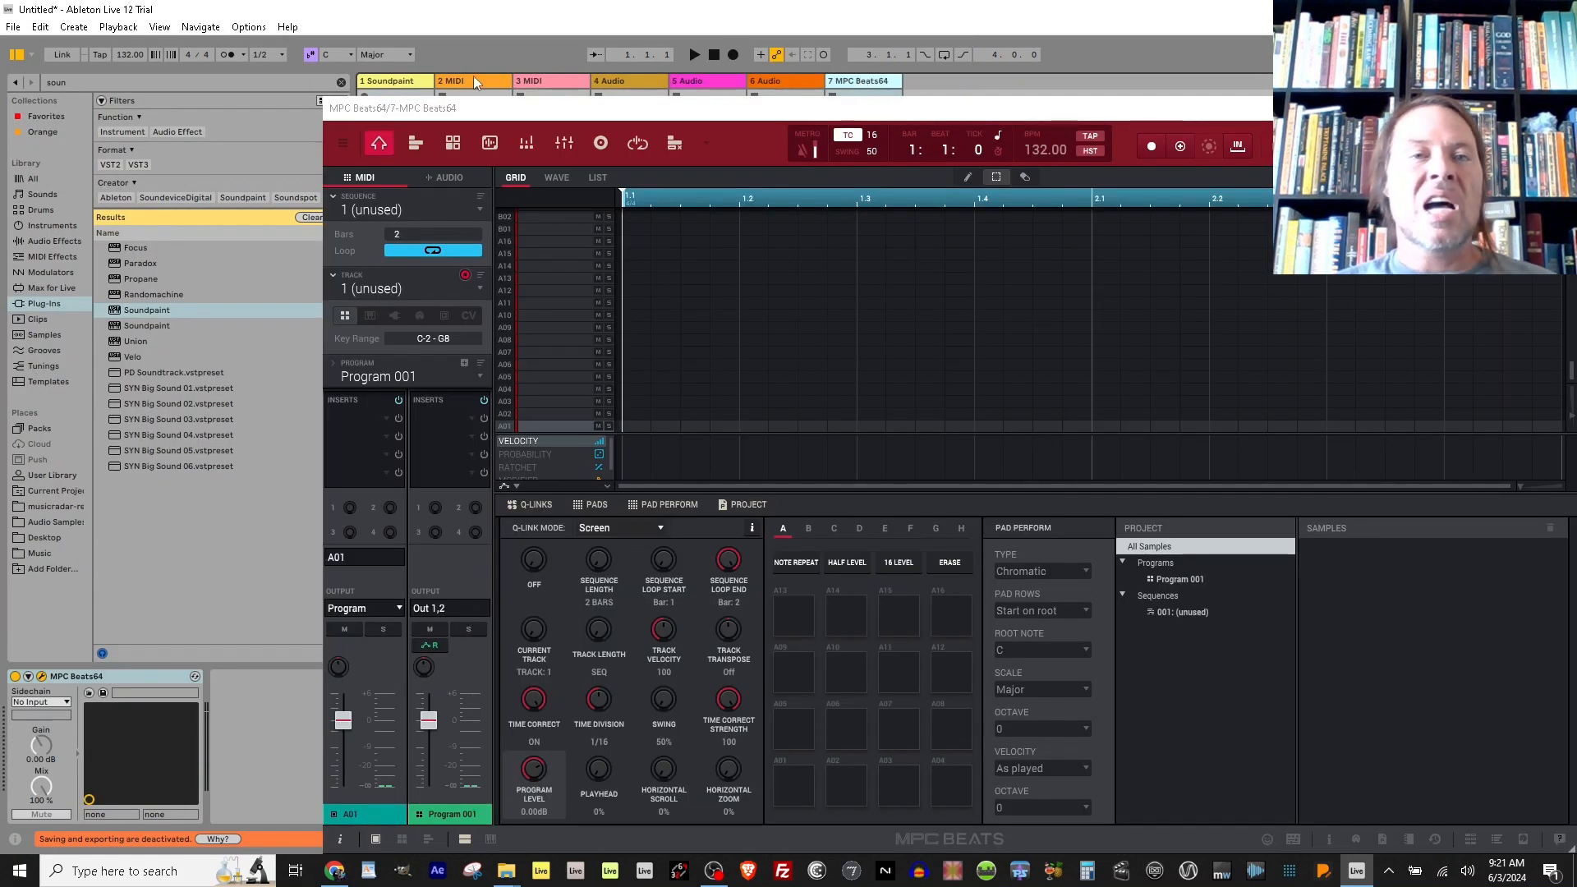
{"action": "left_click", "coordinate": [388, 85]}
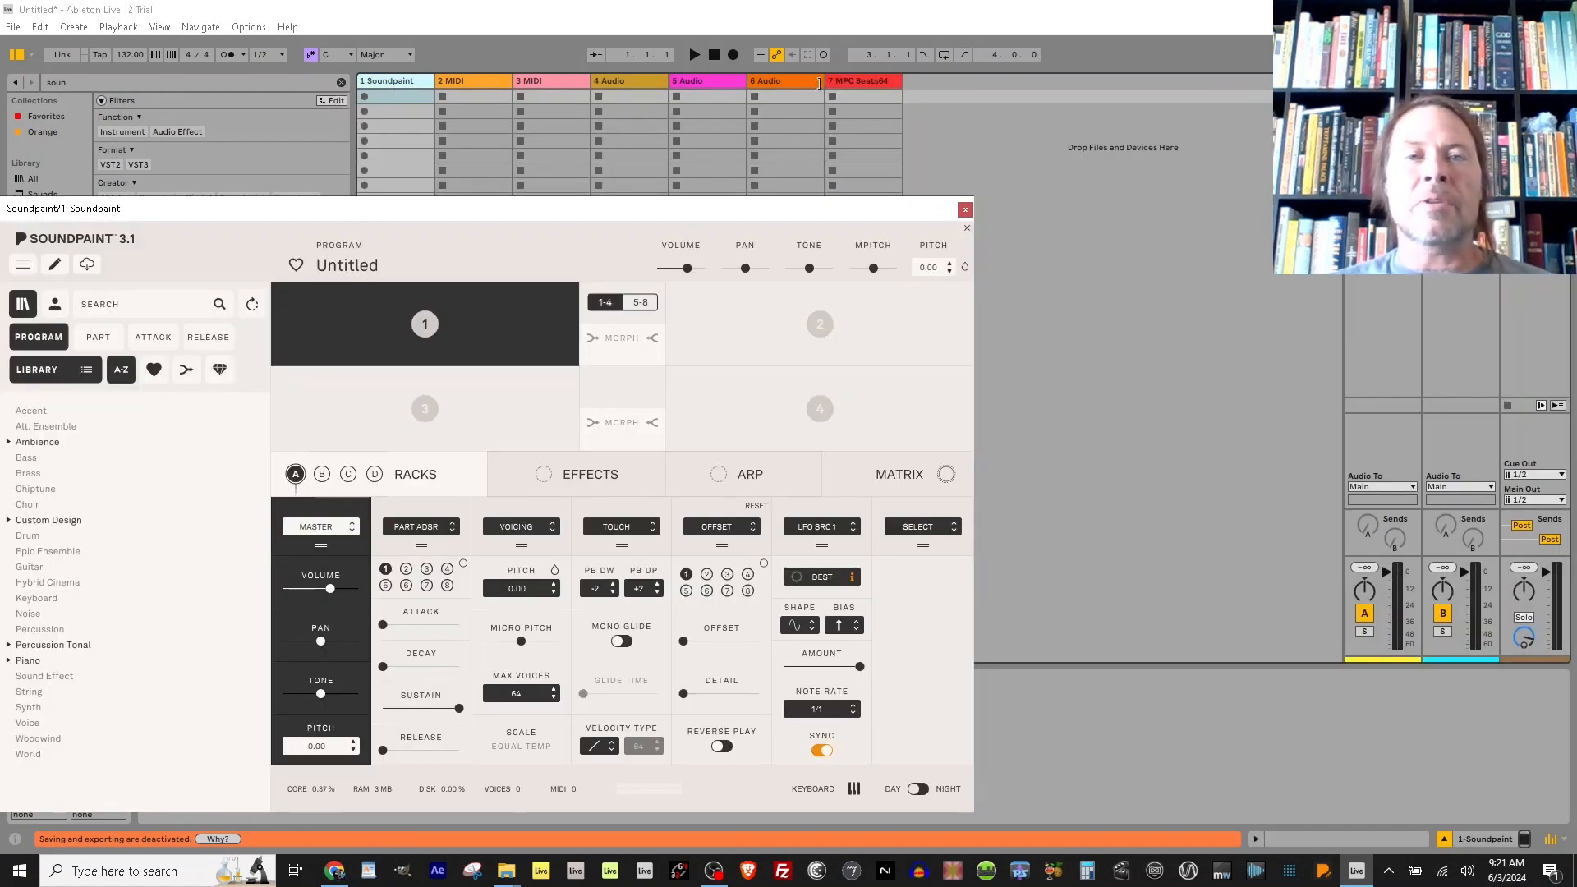
{"action": "left_click", "coordinate": [849, 85]}
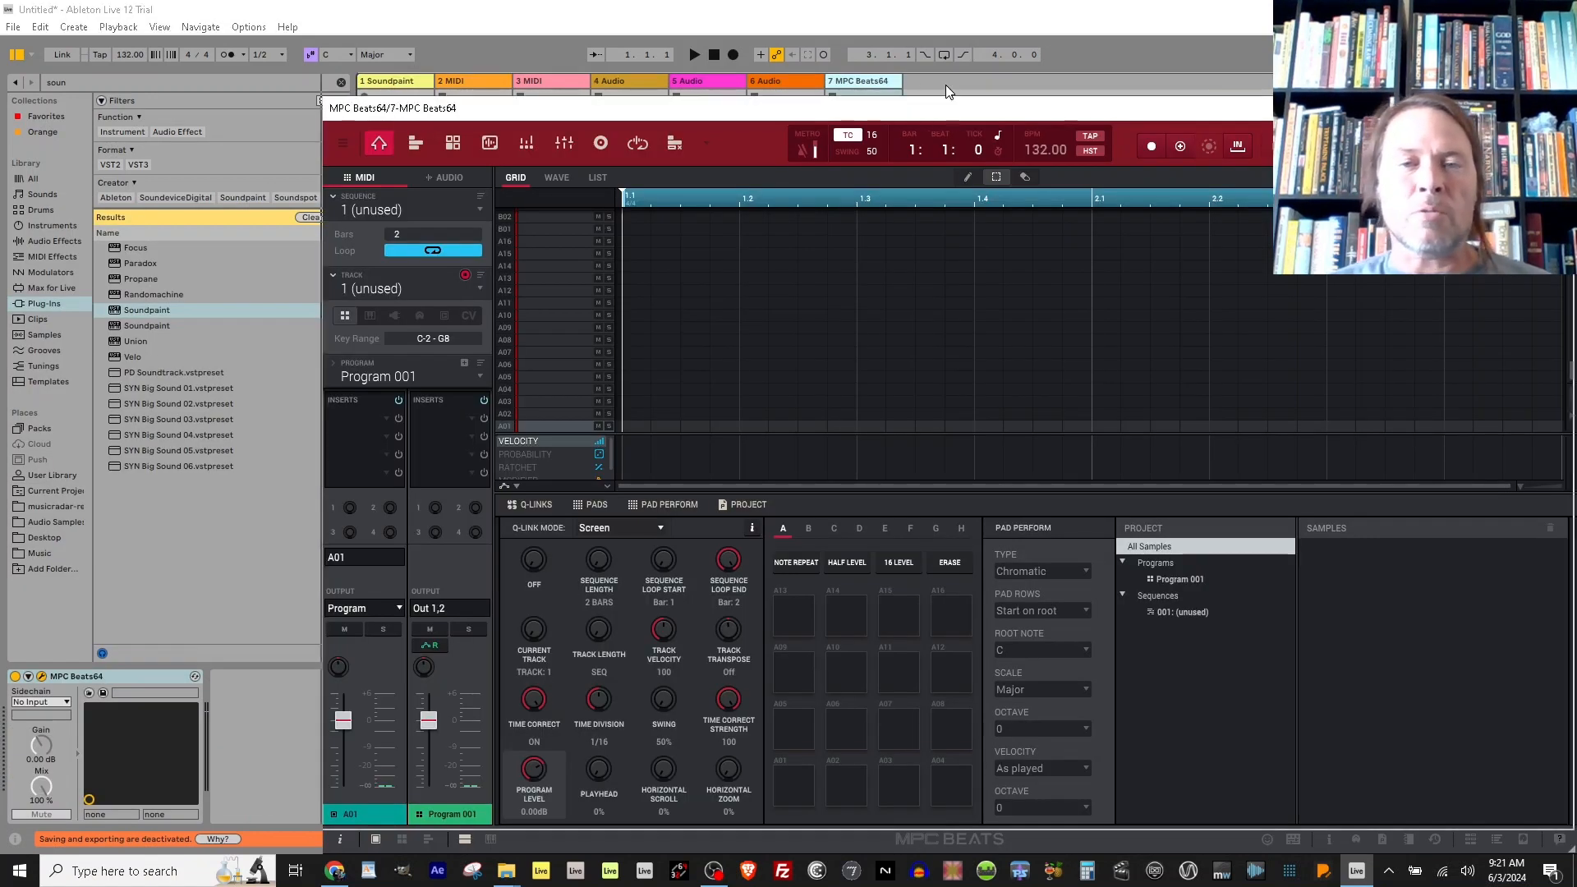
{"action": "left_click_drag", "start_coordinate": [949, 97], "coordinate": [555, 76]}
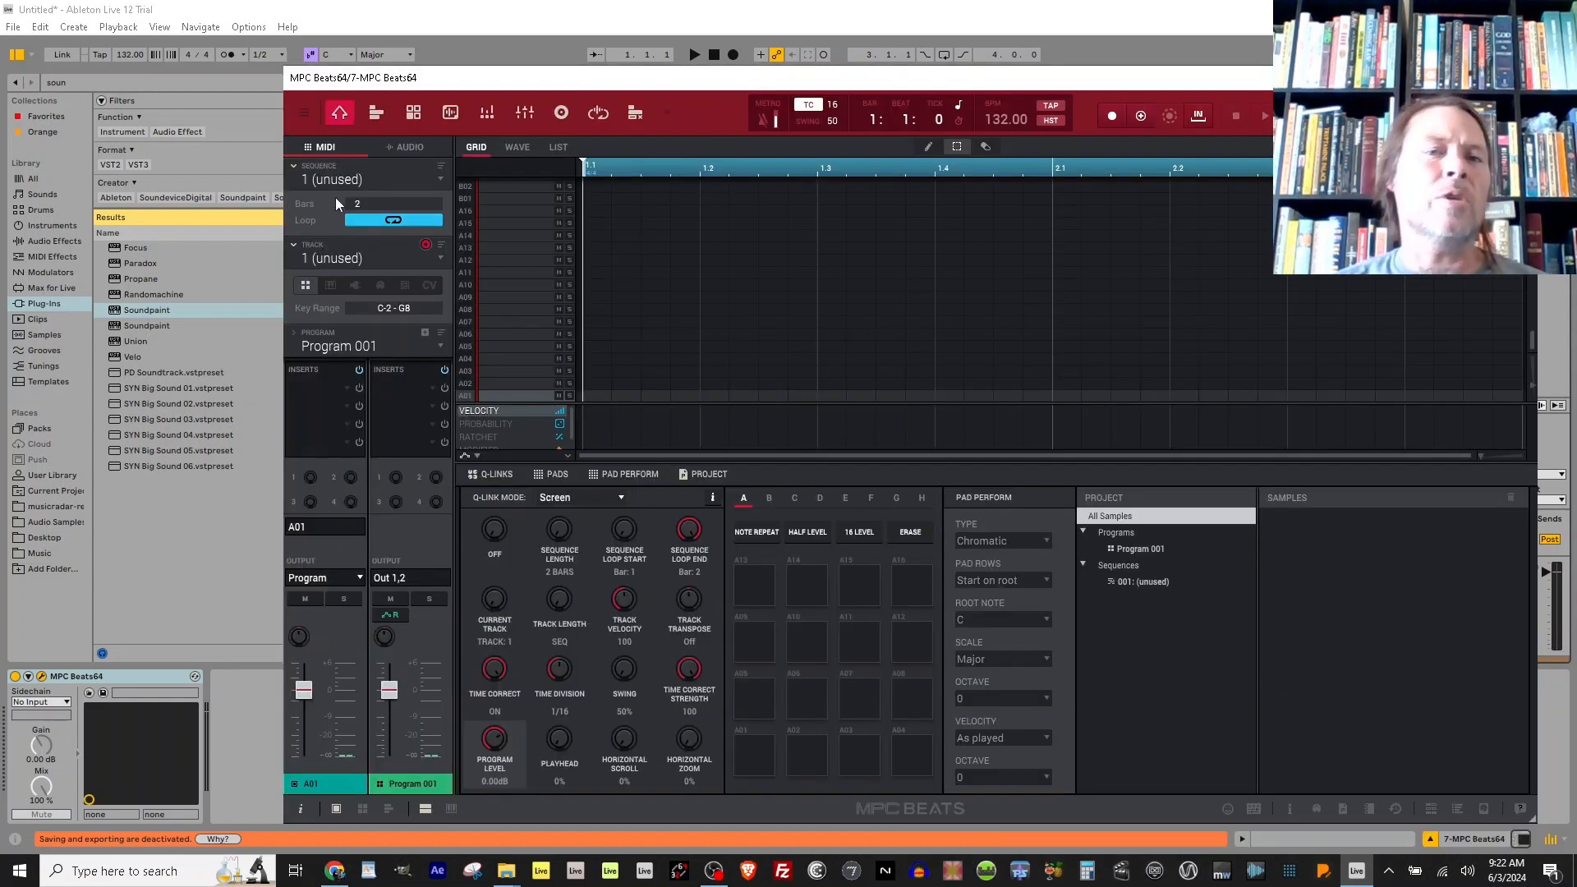
Make MPC Beats track 1 a plugin track and load the Alchemy VST as its instrument.
{"action": "left_click", "coordinate": [354, 290]}
{"action": "left_click", "coordinate": [384, 372]}
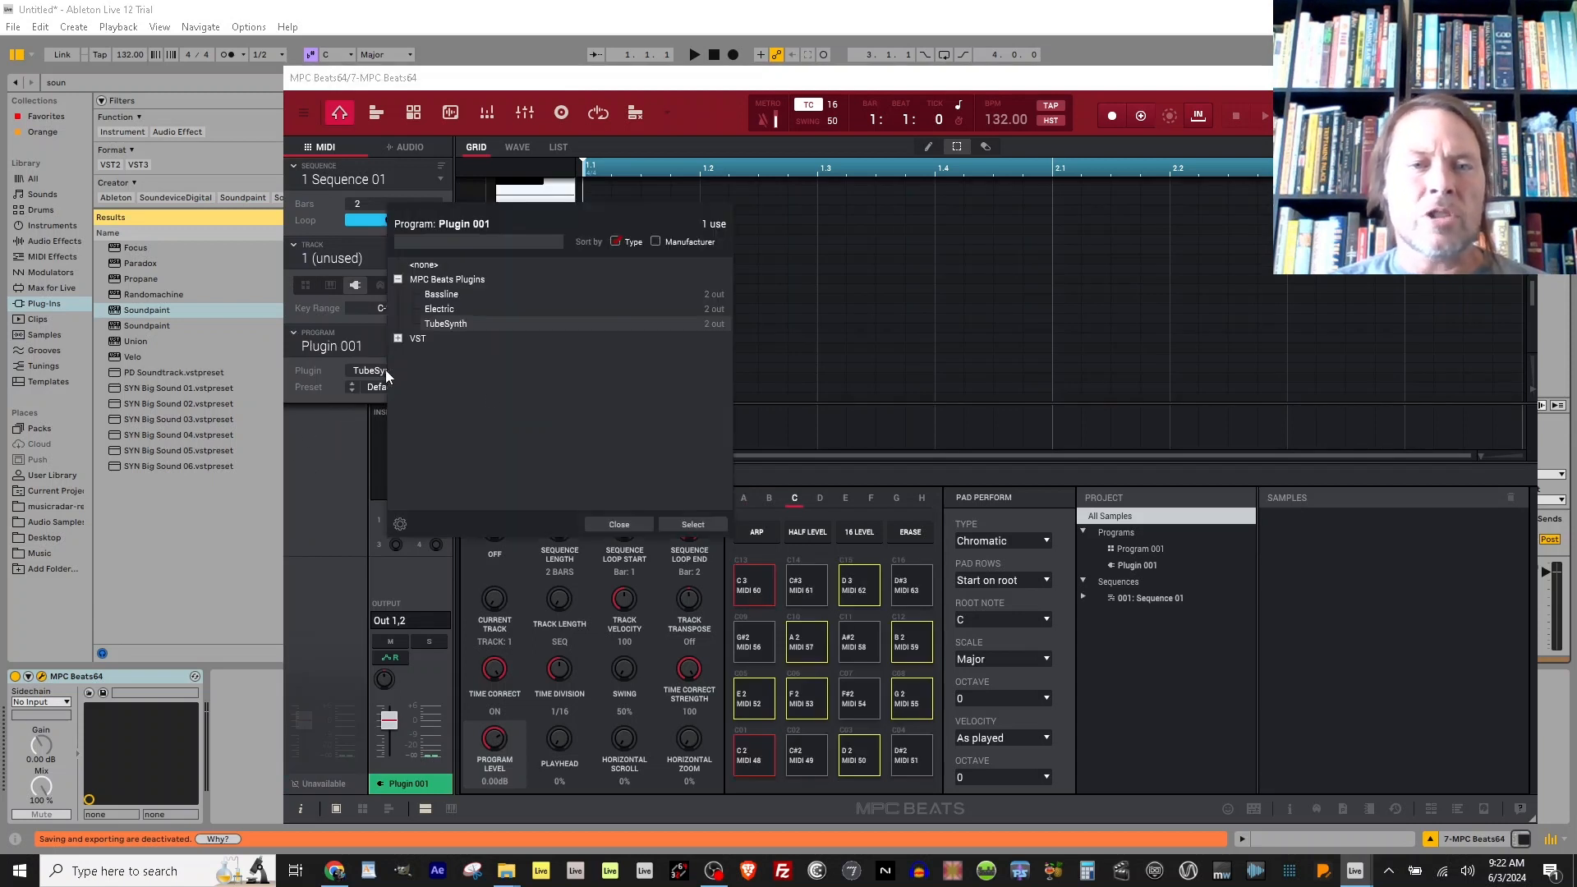
{"action": "left_click", "coordinate": [397, 338]}
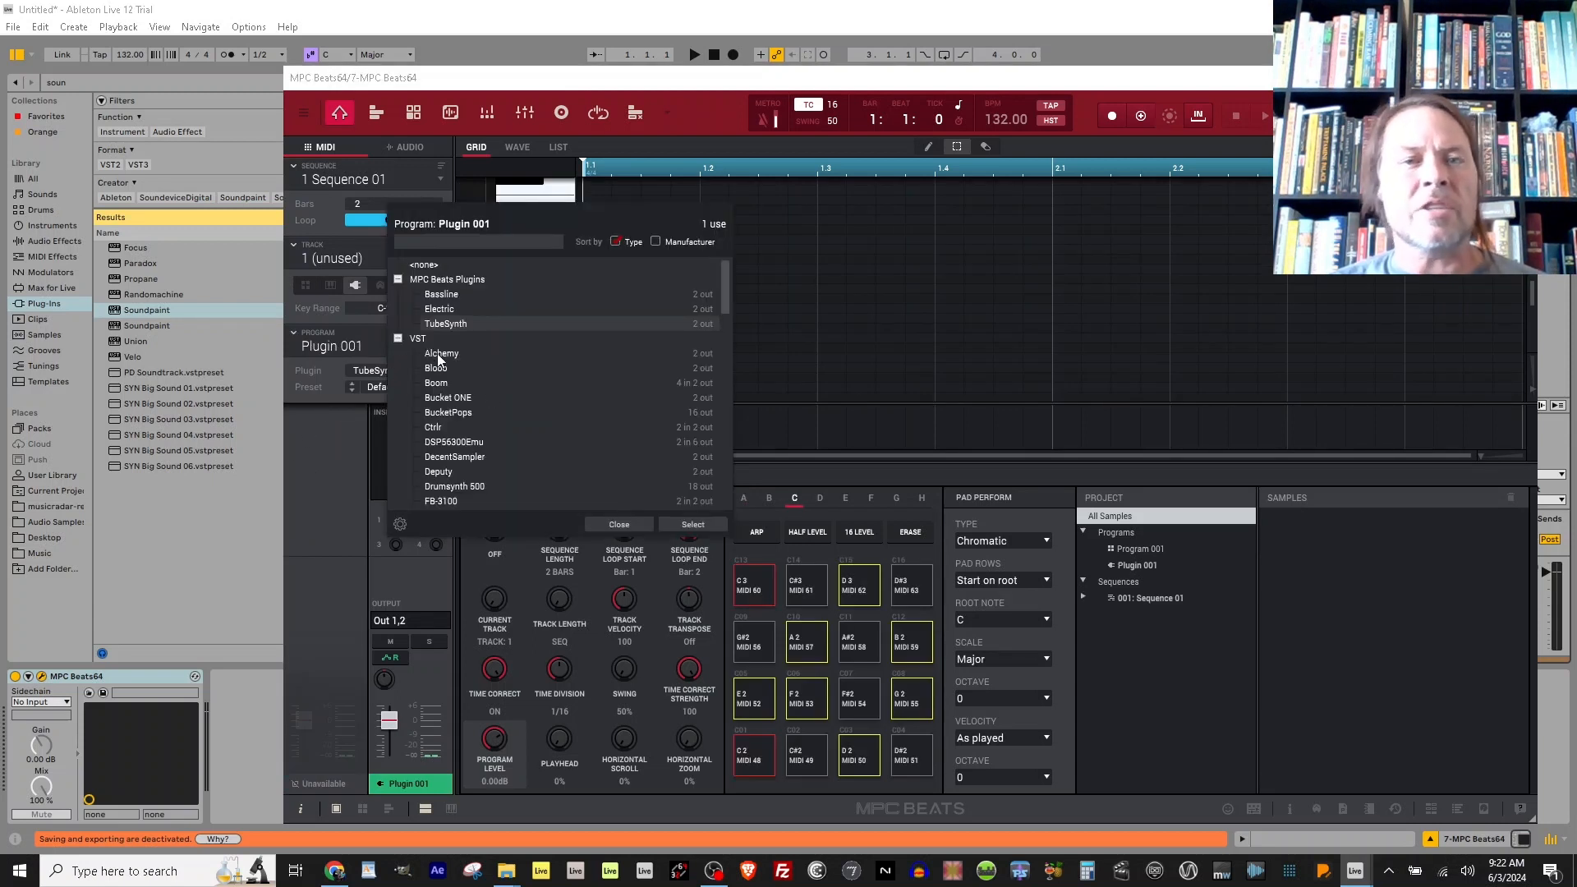
{"action": "left_click", "coordinate": [440, 354]}
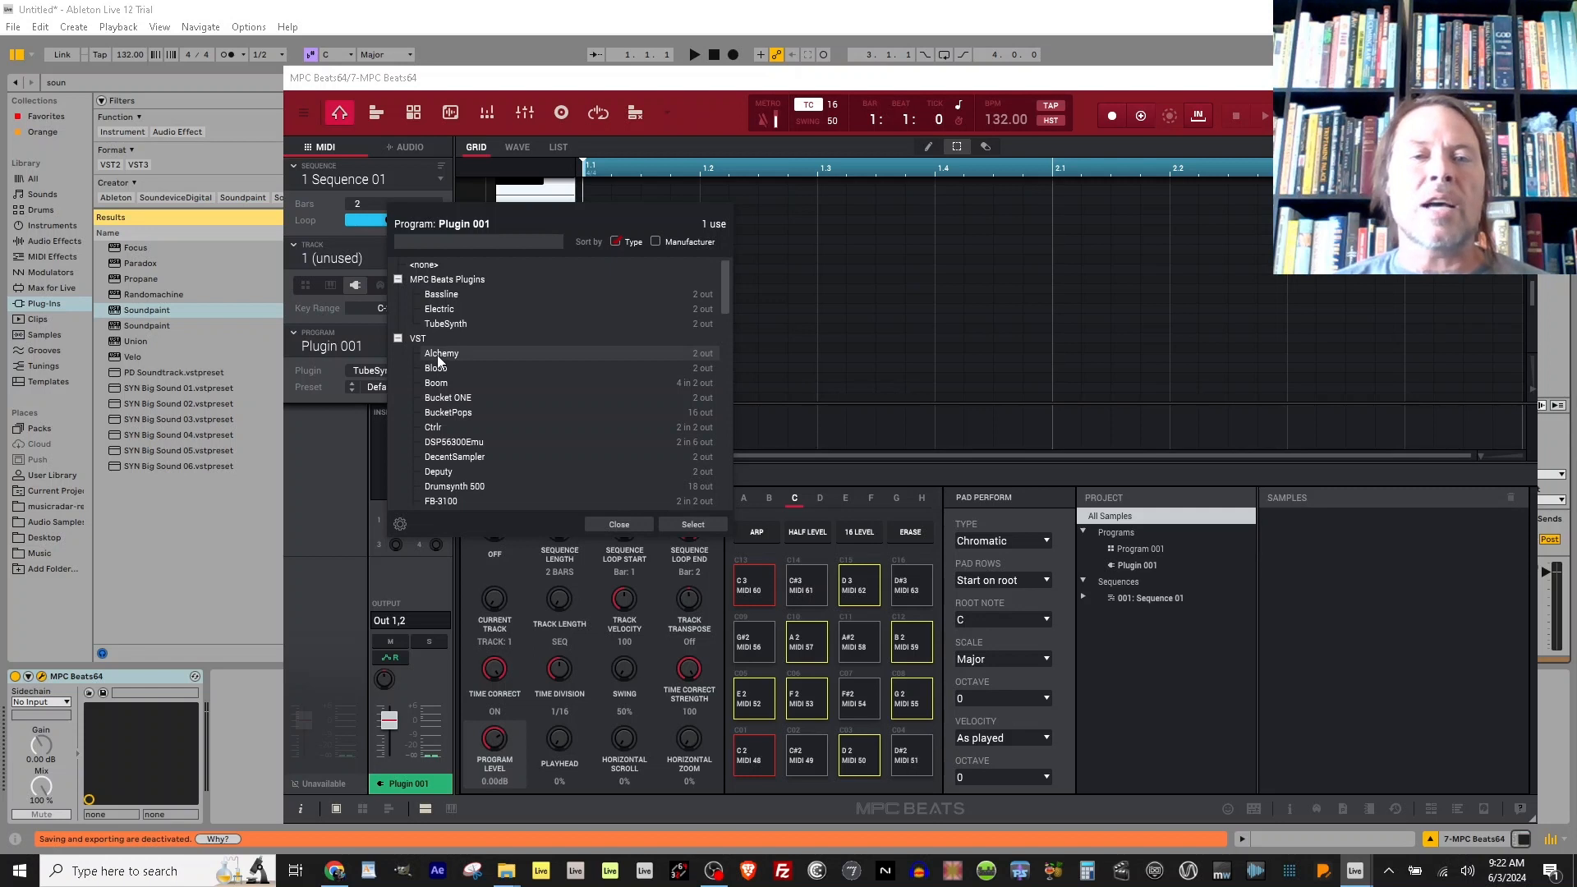
{"action": "double_click", "coordinate": [438, 356]}
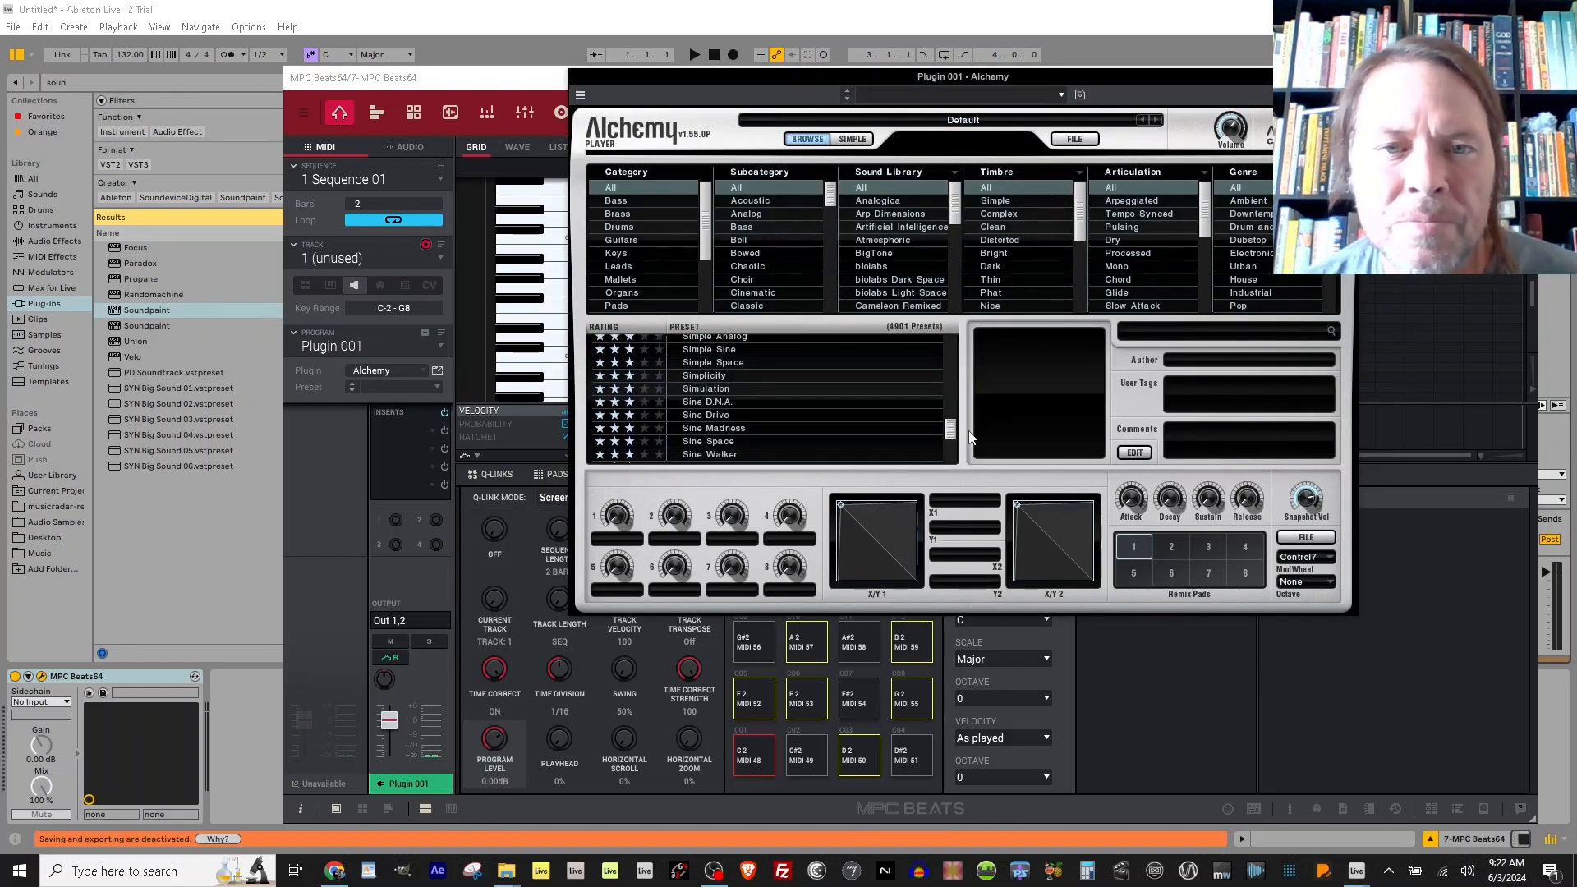
Load Alchemy's Simple Space preset and audition it on the grid's piano keys.
{"action": "left_click", "coordinate": [708, 364]}
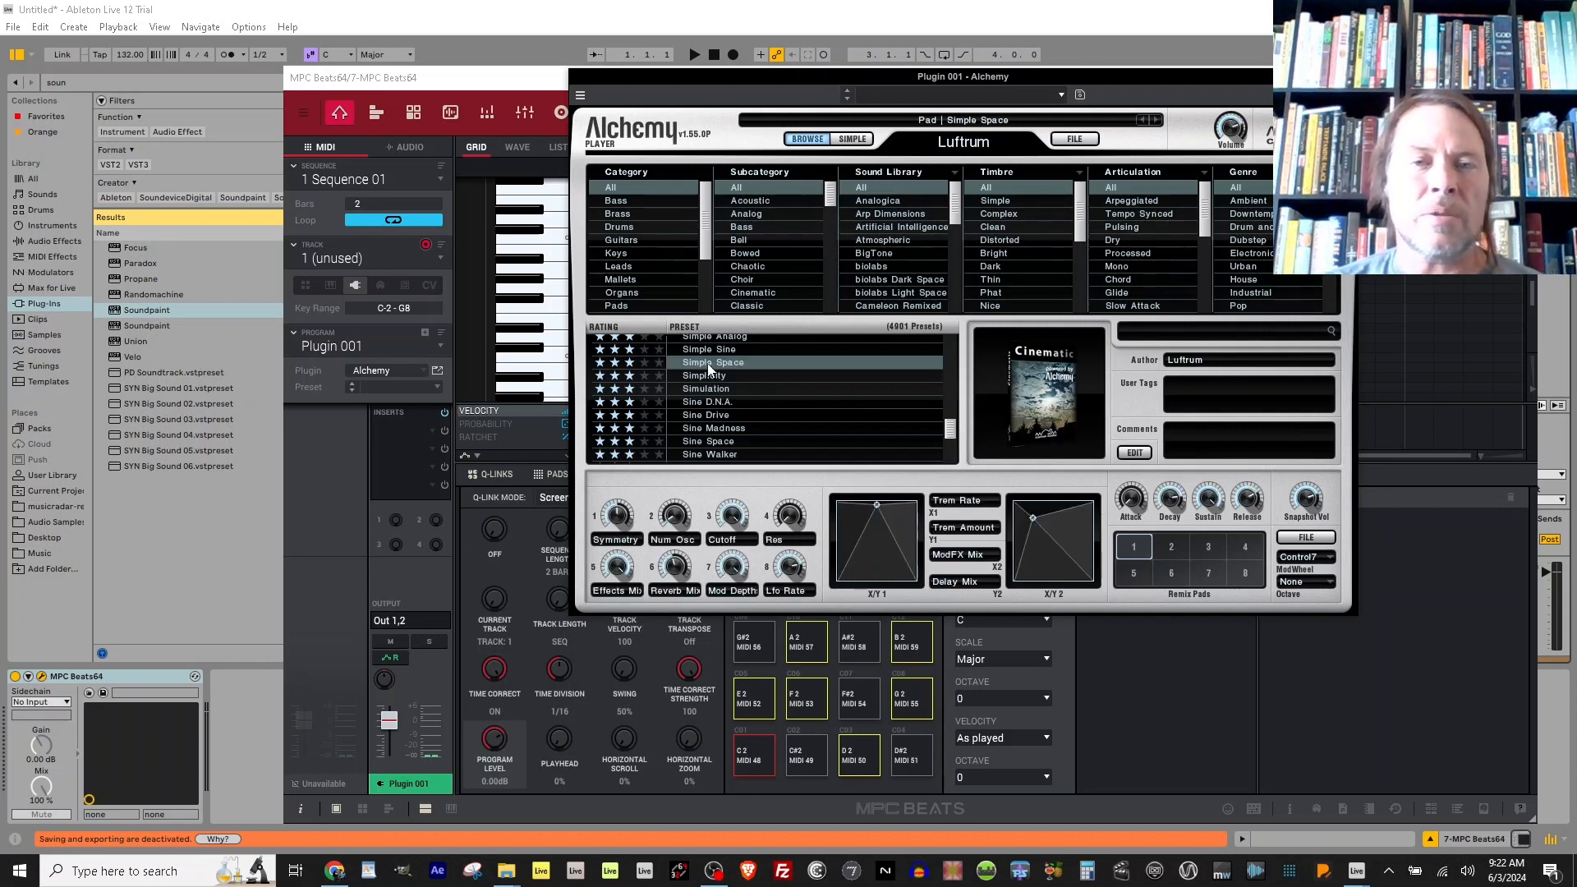
{"action": "left_click", "coordinate": [529, 232]}
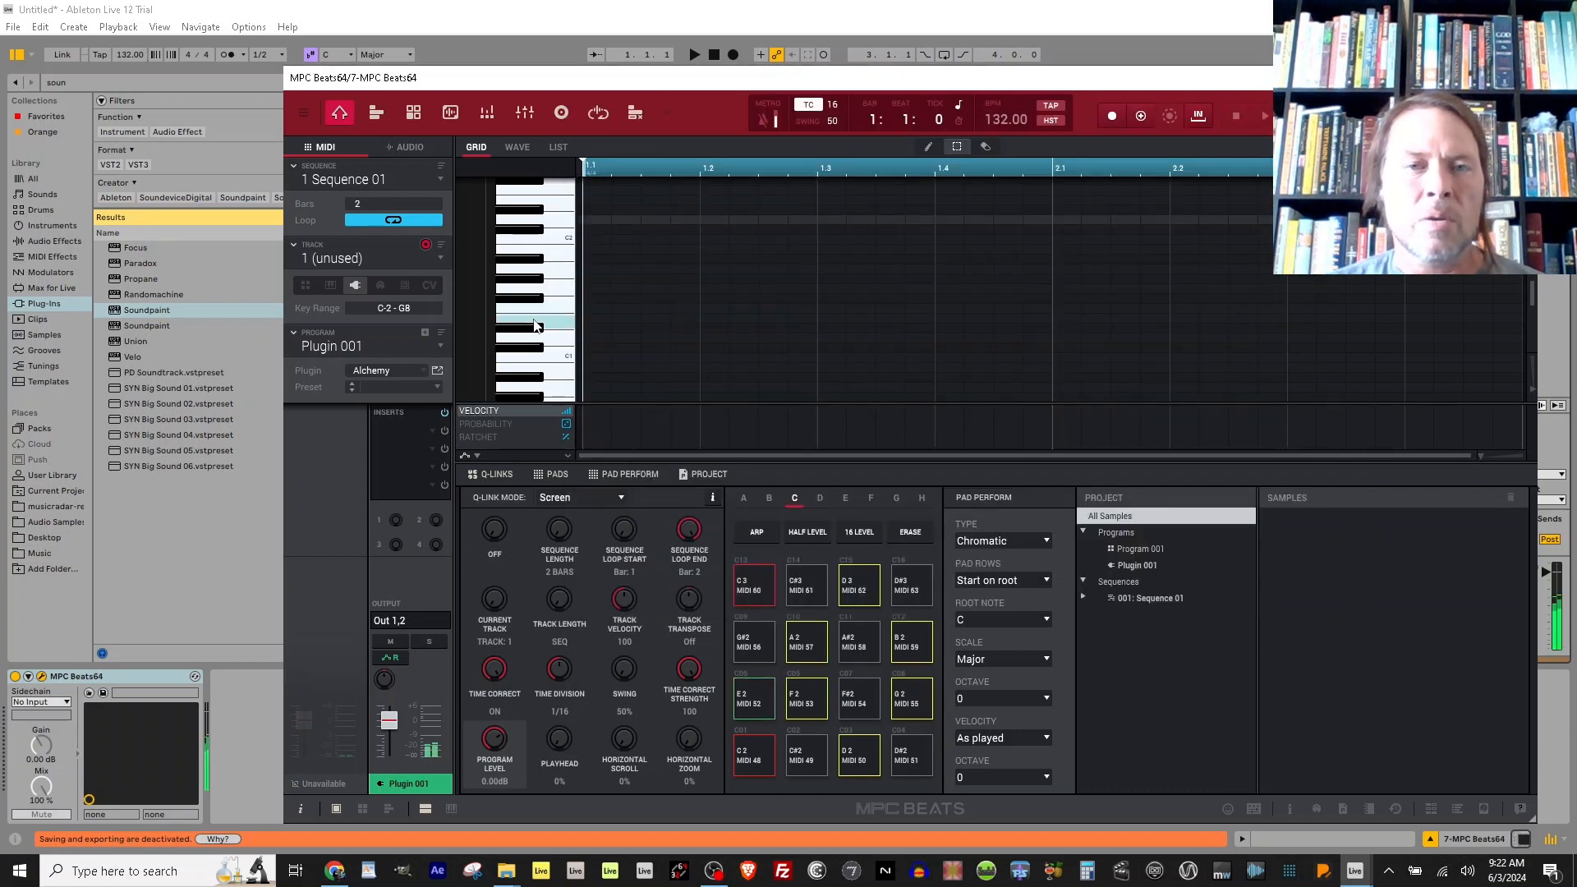
{"action": "left_click", "coordinate": [556, 242]}
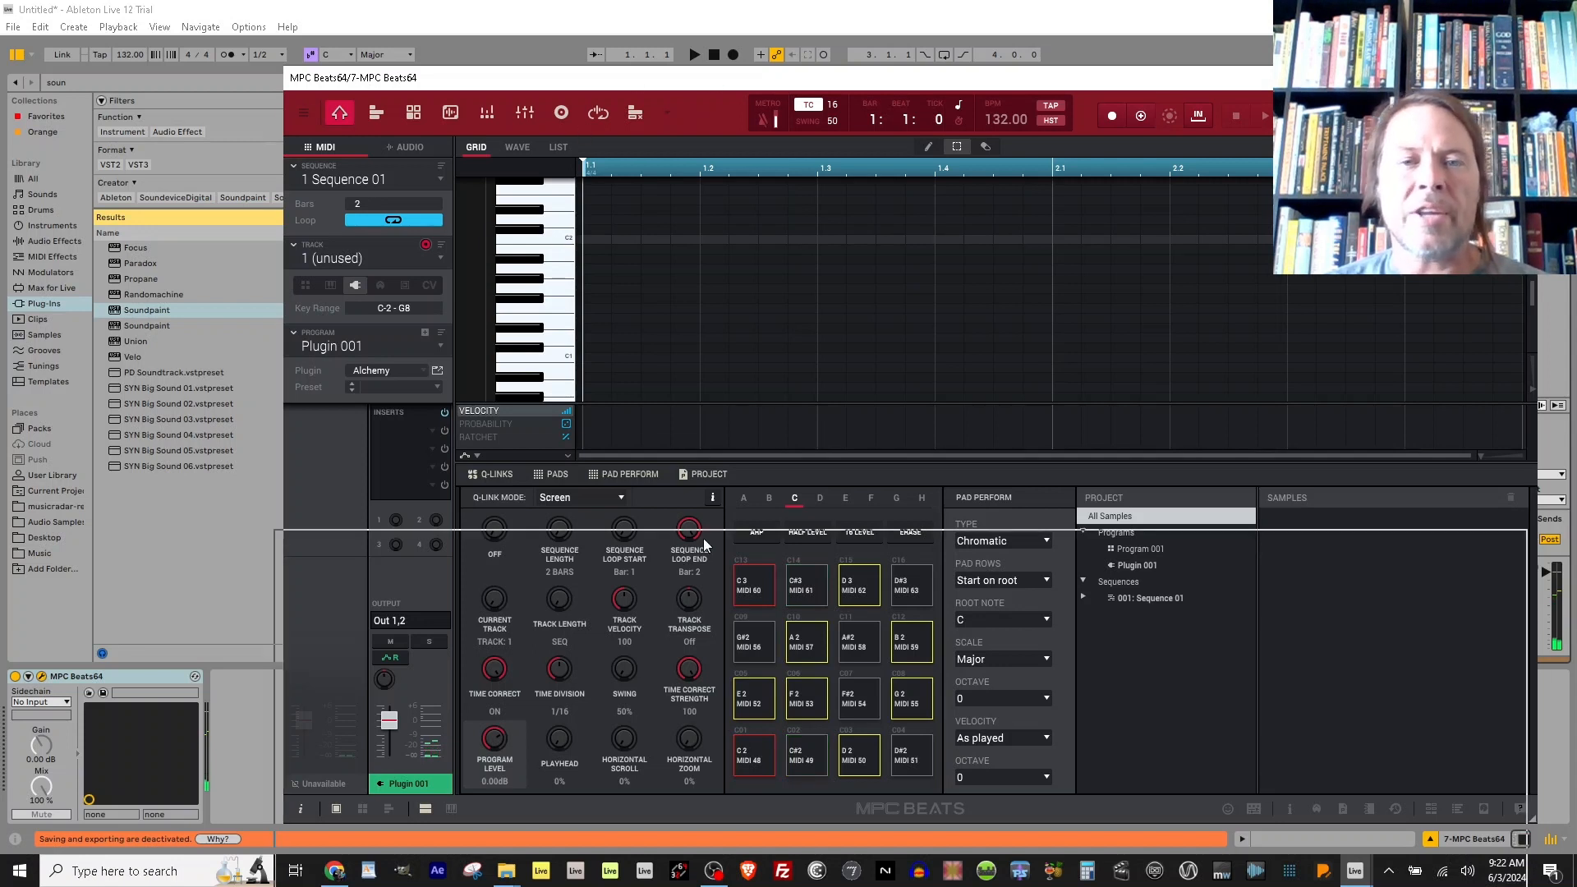
Uncover Live's mixer and play a note to check that MPC Beats64 sends audio through its track.
{"action": "left_click_drag", "start_coordinate": [713, 80], "coordinate": [709, 539]}
{"action": "left_click_drag", "start_coordinate": [717, 657], "coordinate": [723, 653]}
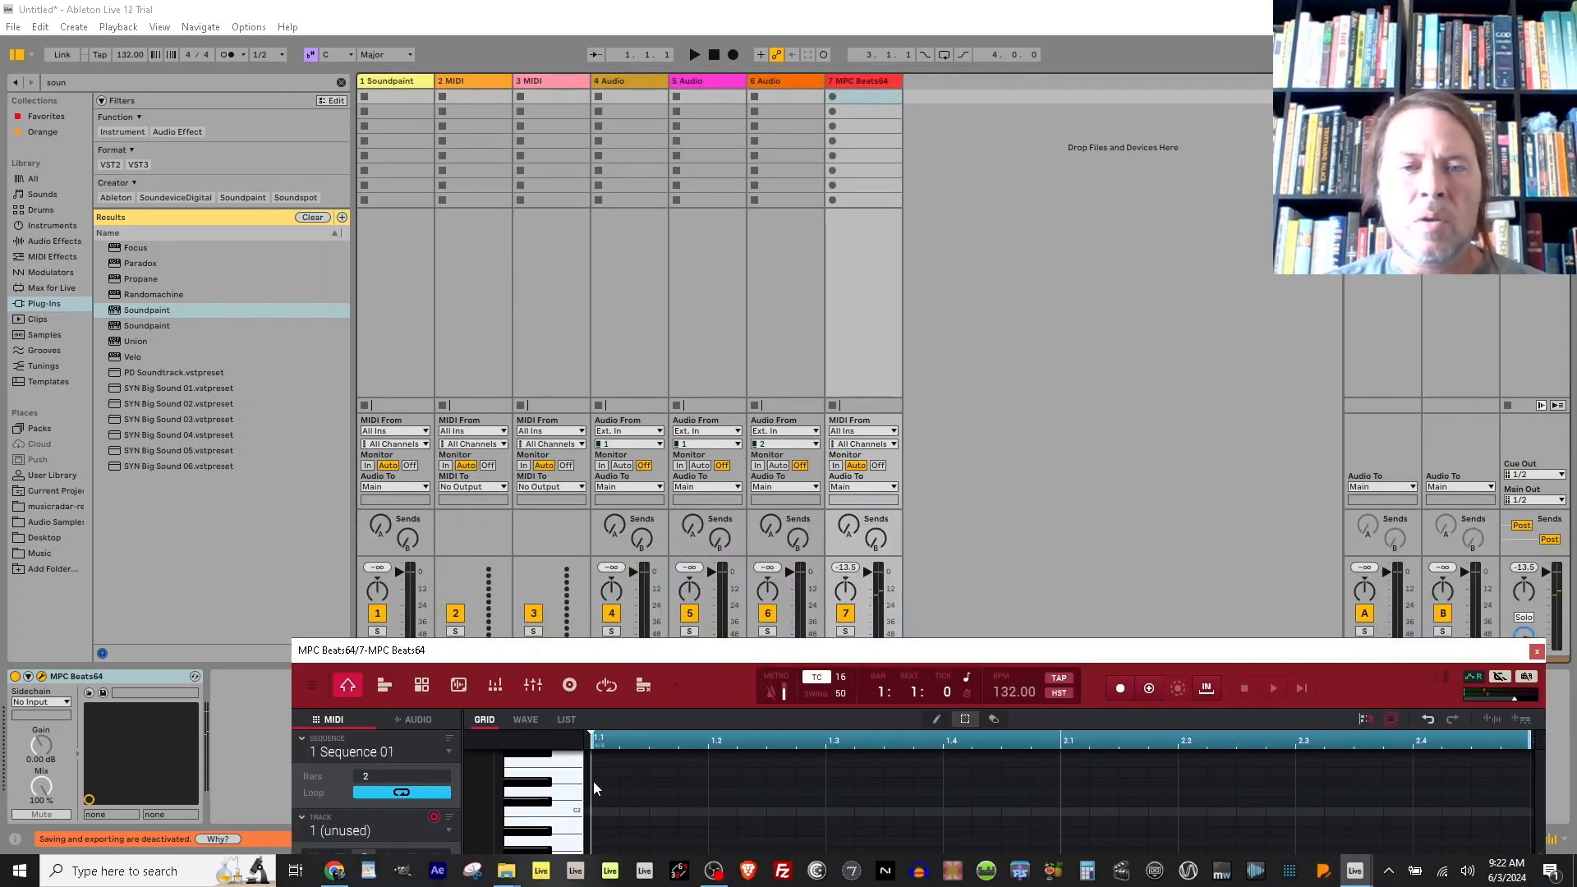
{"action": "left_click", "coordinate": [532, 803]}
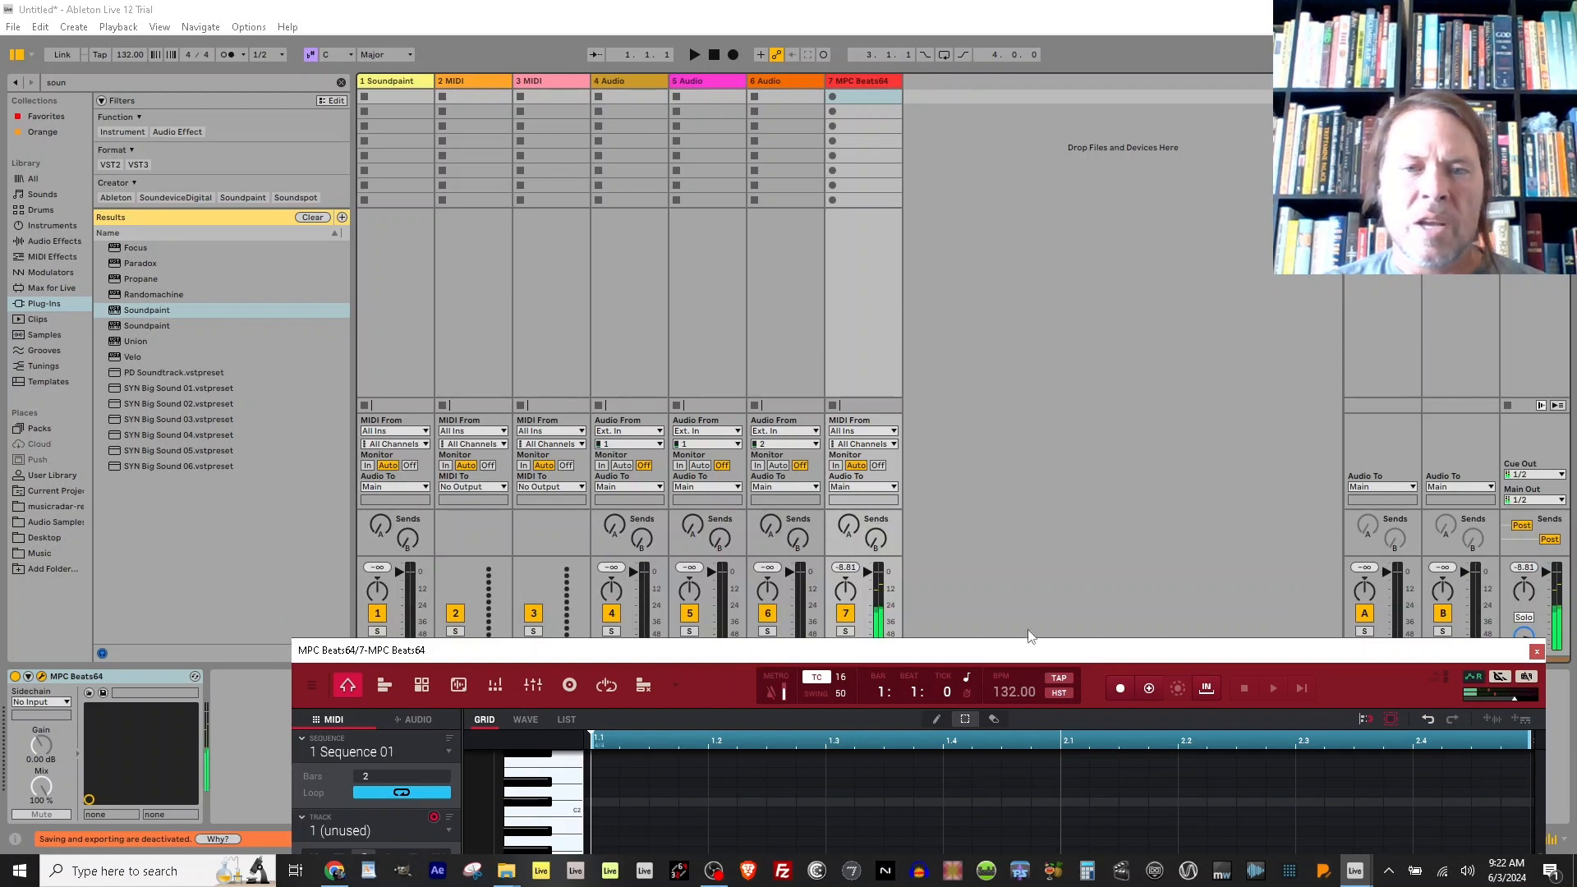
{"action": "left_click_drag", "start_coordinate": [933, 657], "coordinate": [926, 113]}
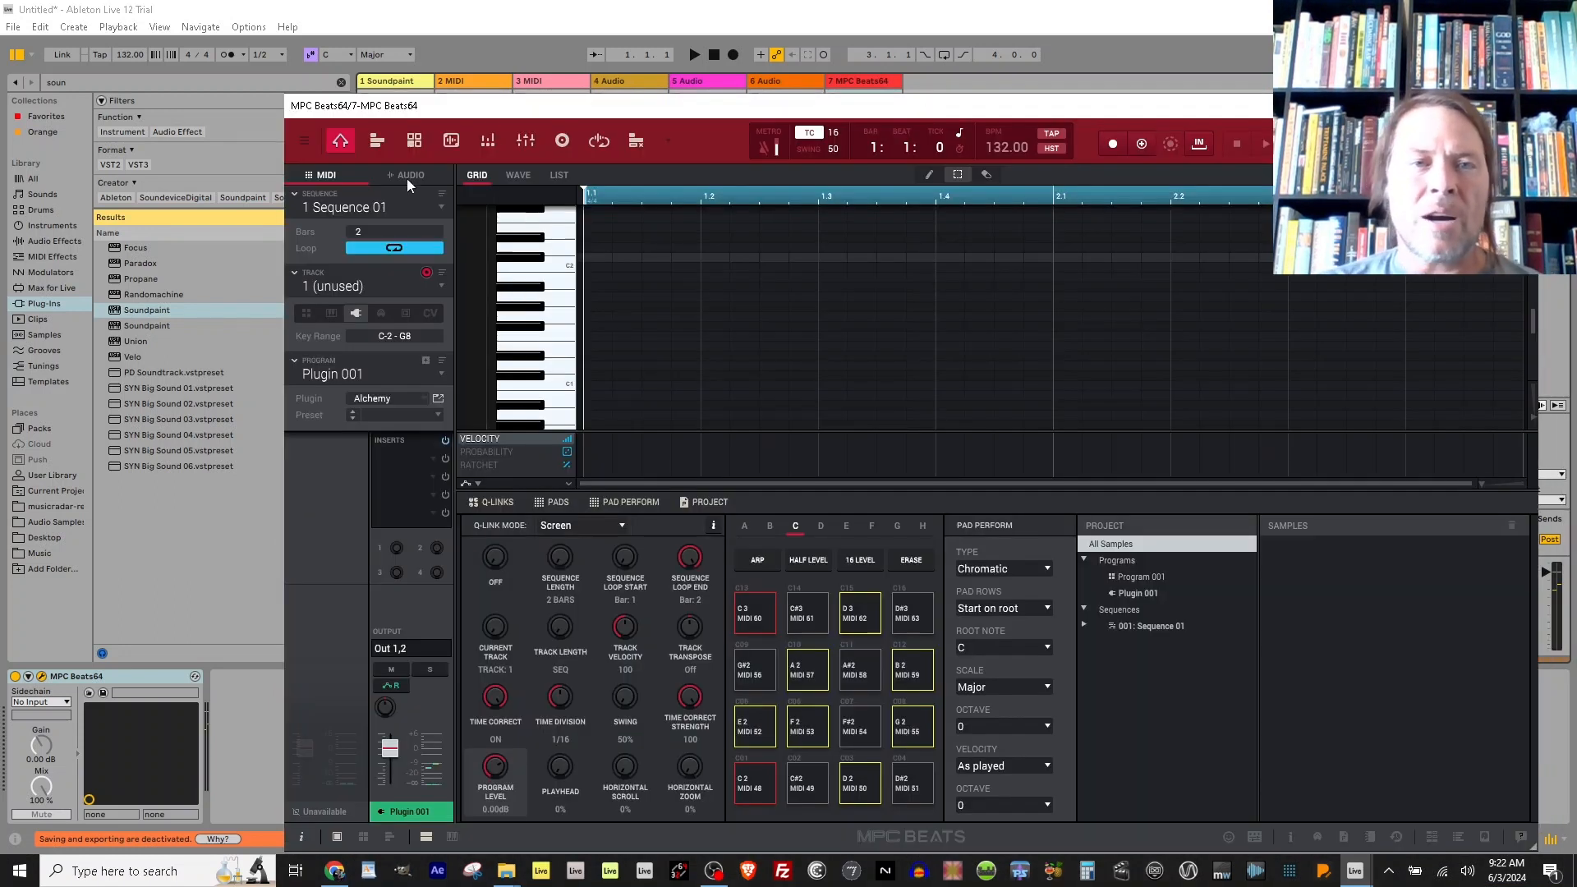
Open the Auto Sampler for the Alchemy program and set the base name to "Empty Space".
{"action": "left_click", "coordinate": [307, 142]}
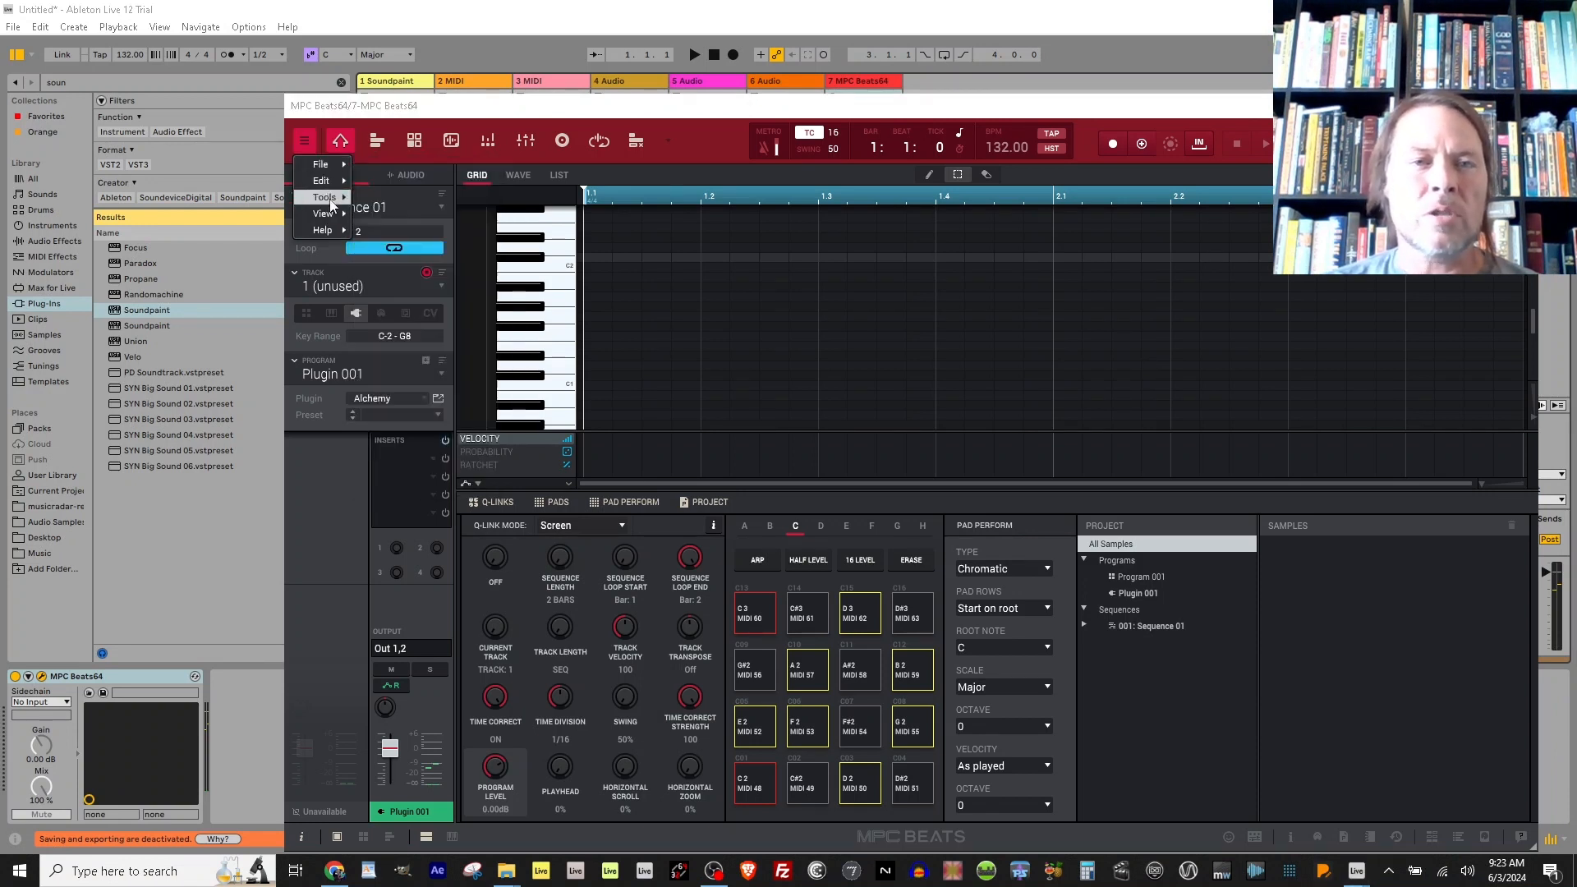
{"action": "mouse_move", "coordinate": [333, 203]}
{"action": "left_click", "coordinate": [421, 307]}
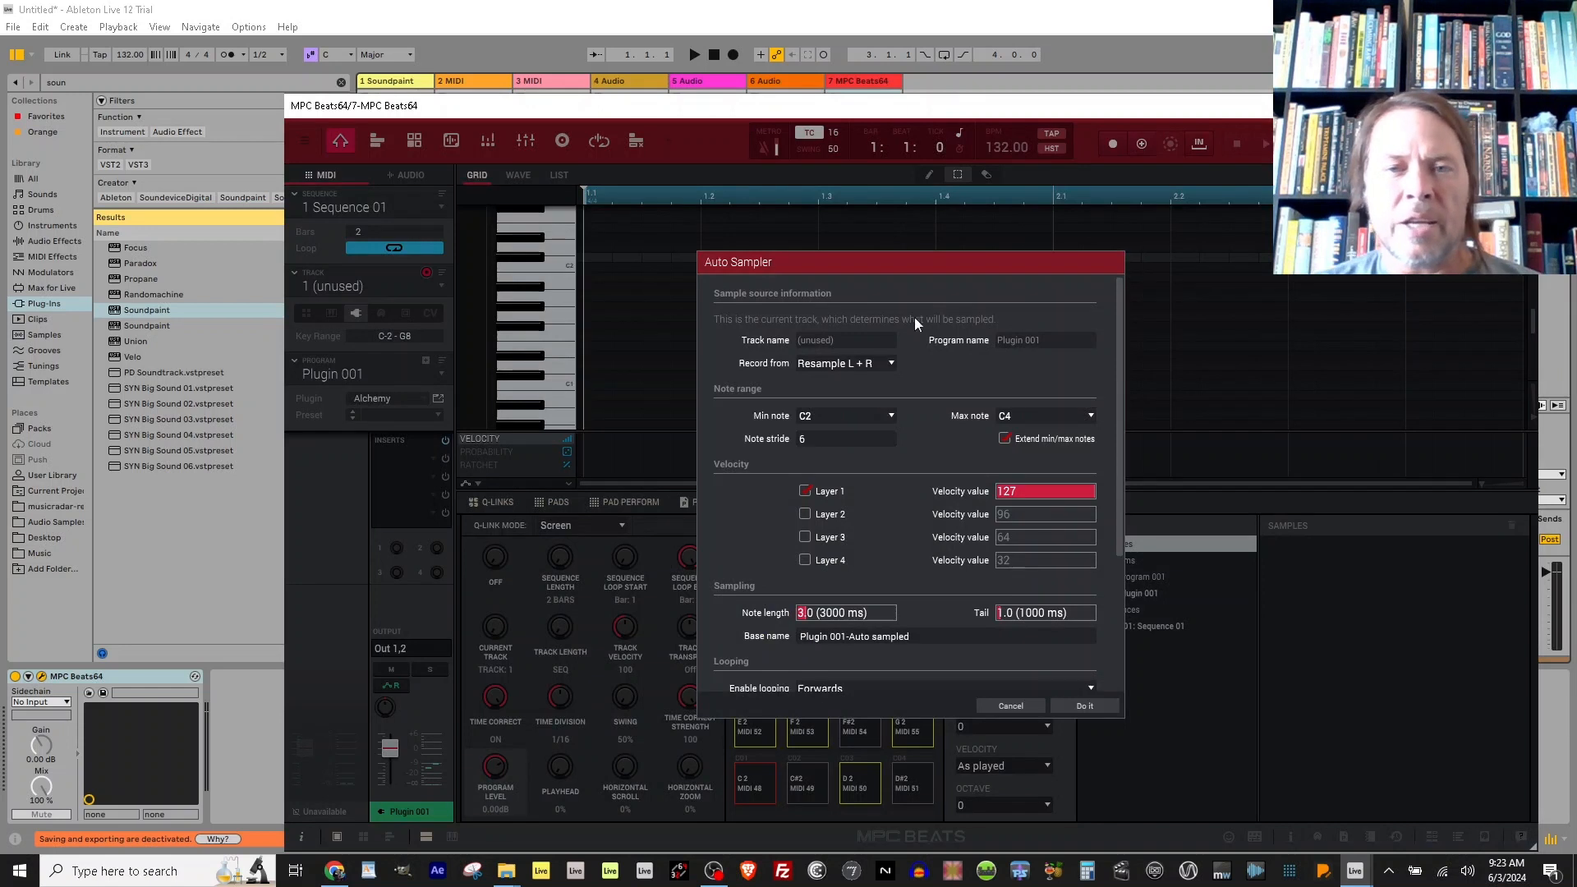
{"action": "scroll", "coordinate": [927, 542], "scroll_direction": "down", "scroll_amount": 1}
{"action": "left_click_drag", "start_coordinate": [915, 551], "coordinate": [798, 551]}
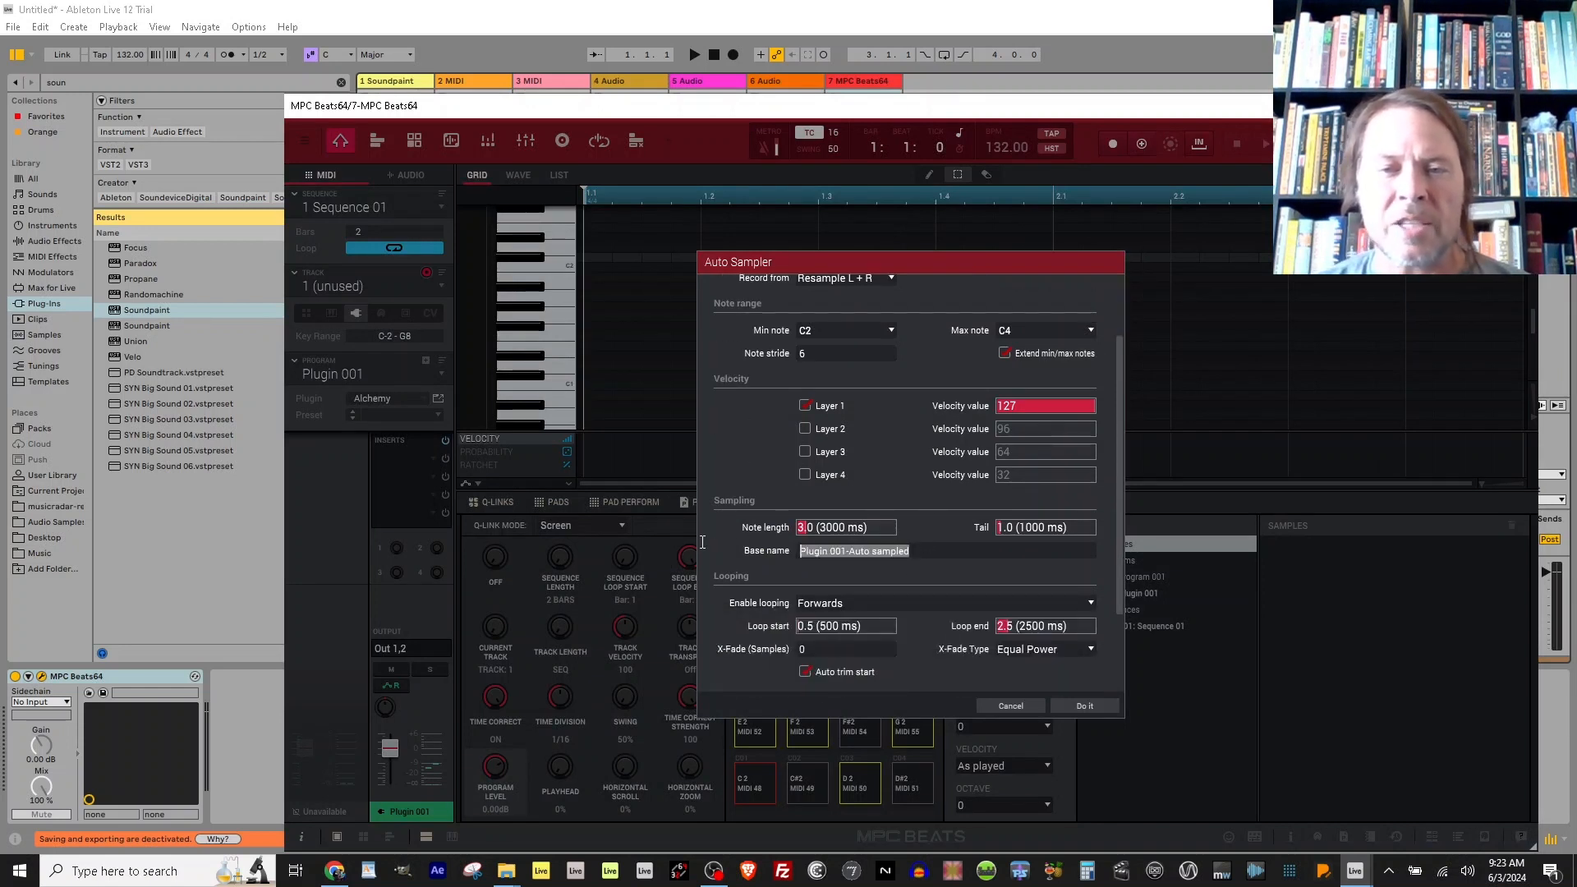
{"action": "key", "text": "BackSpace"}
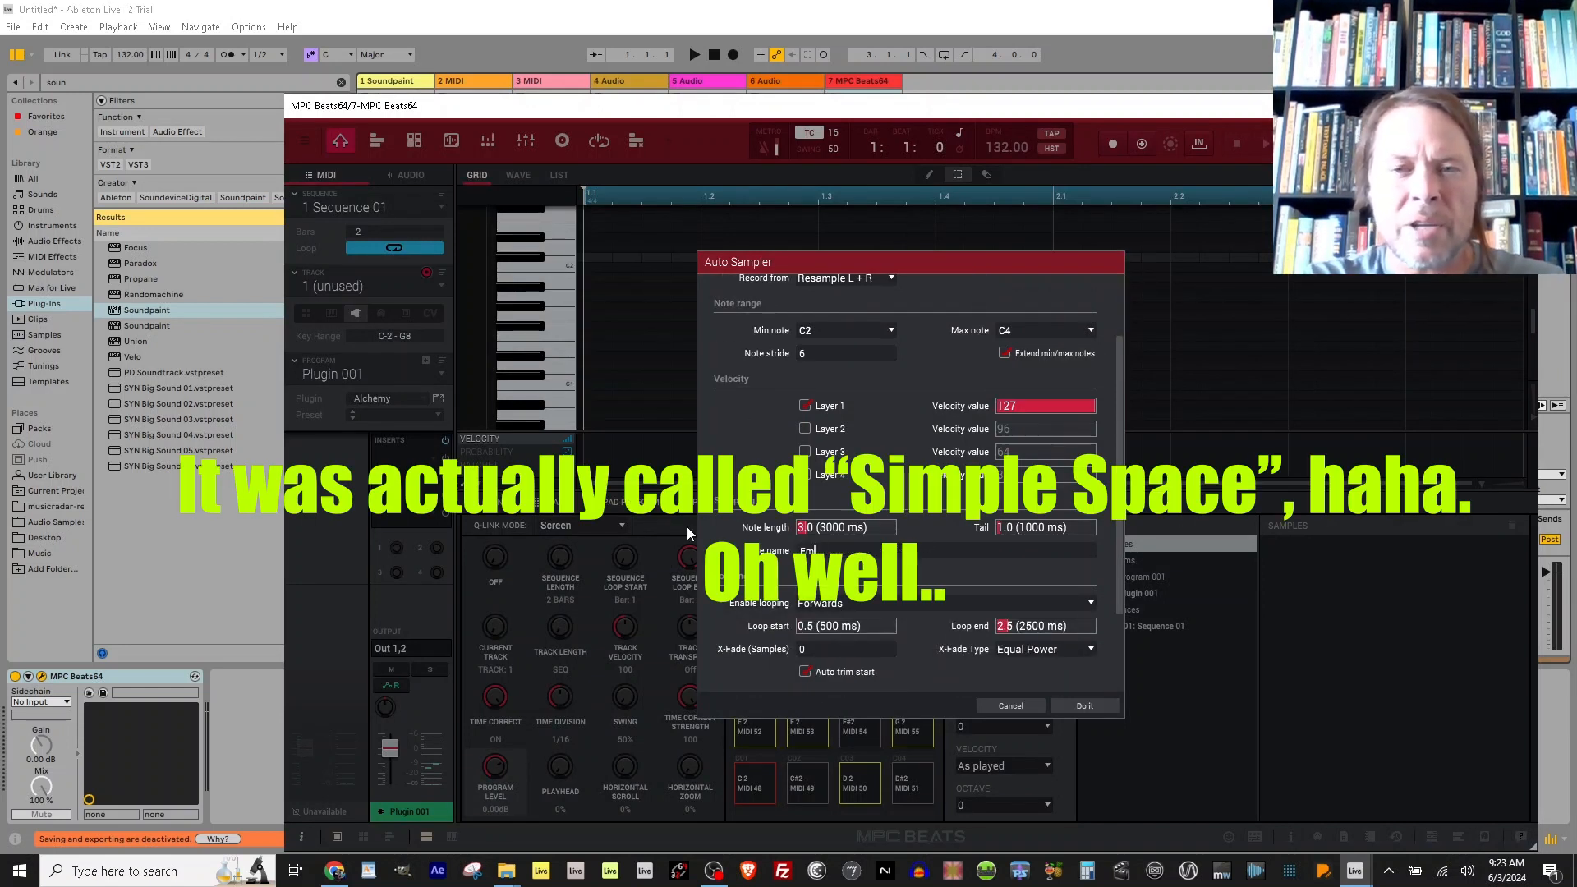
{"action": "type", "text": "Space"}
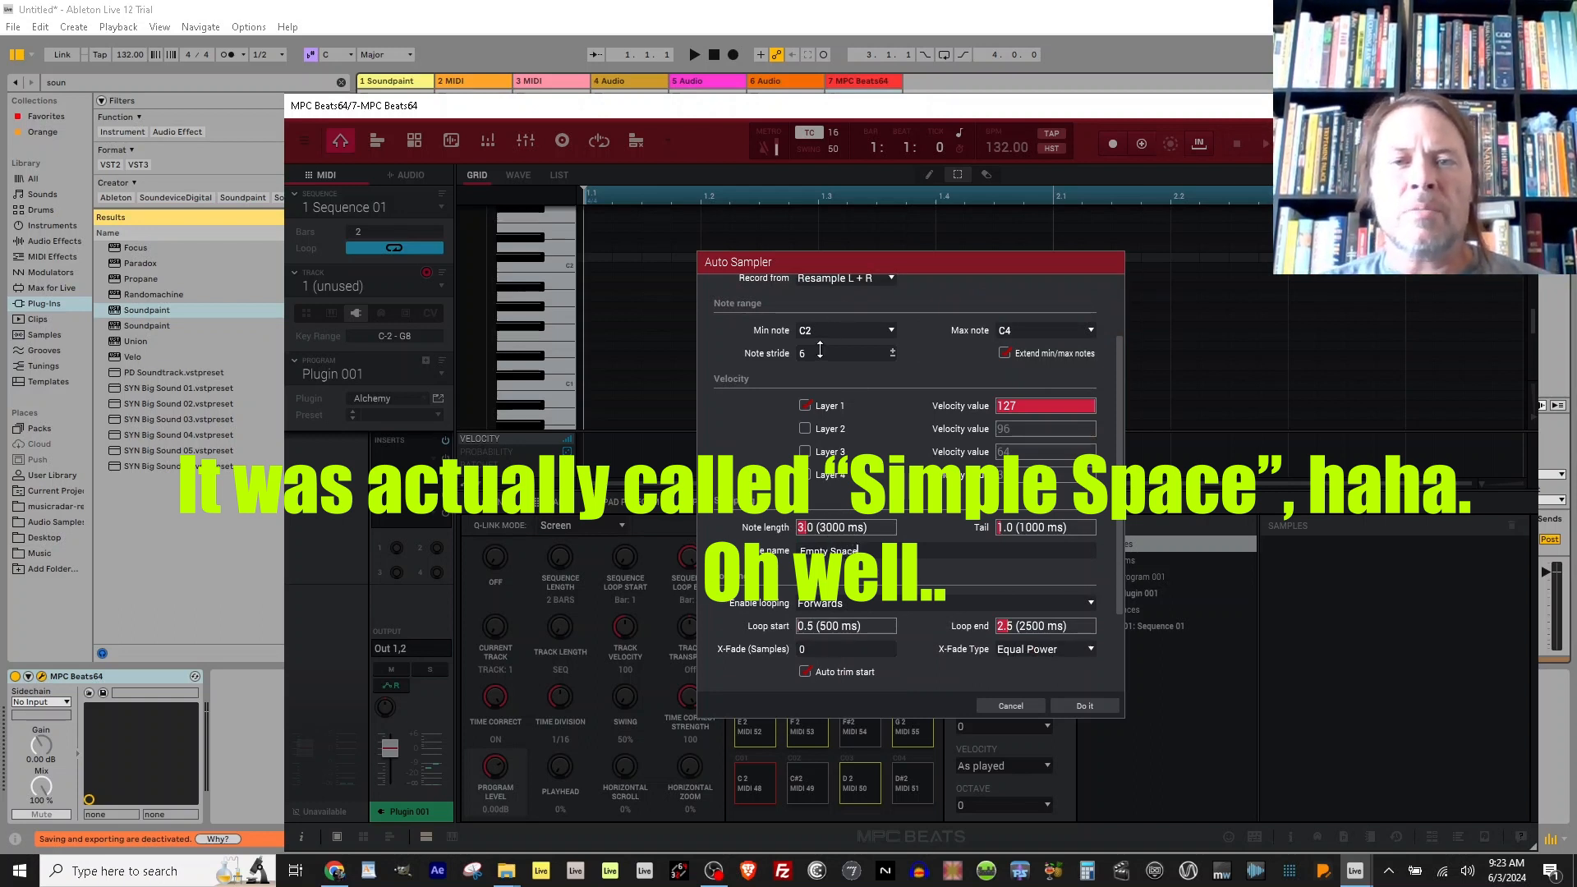
{"action": "scroll", "coordinate": [926, 310], "scroll_direction": "up", "scroll_amount": 2}
{"action": "left_click", "coordinate": [819, 419]}
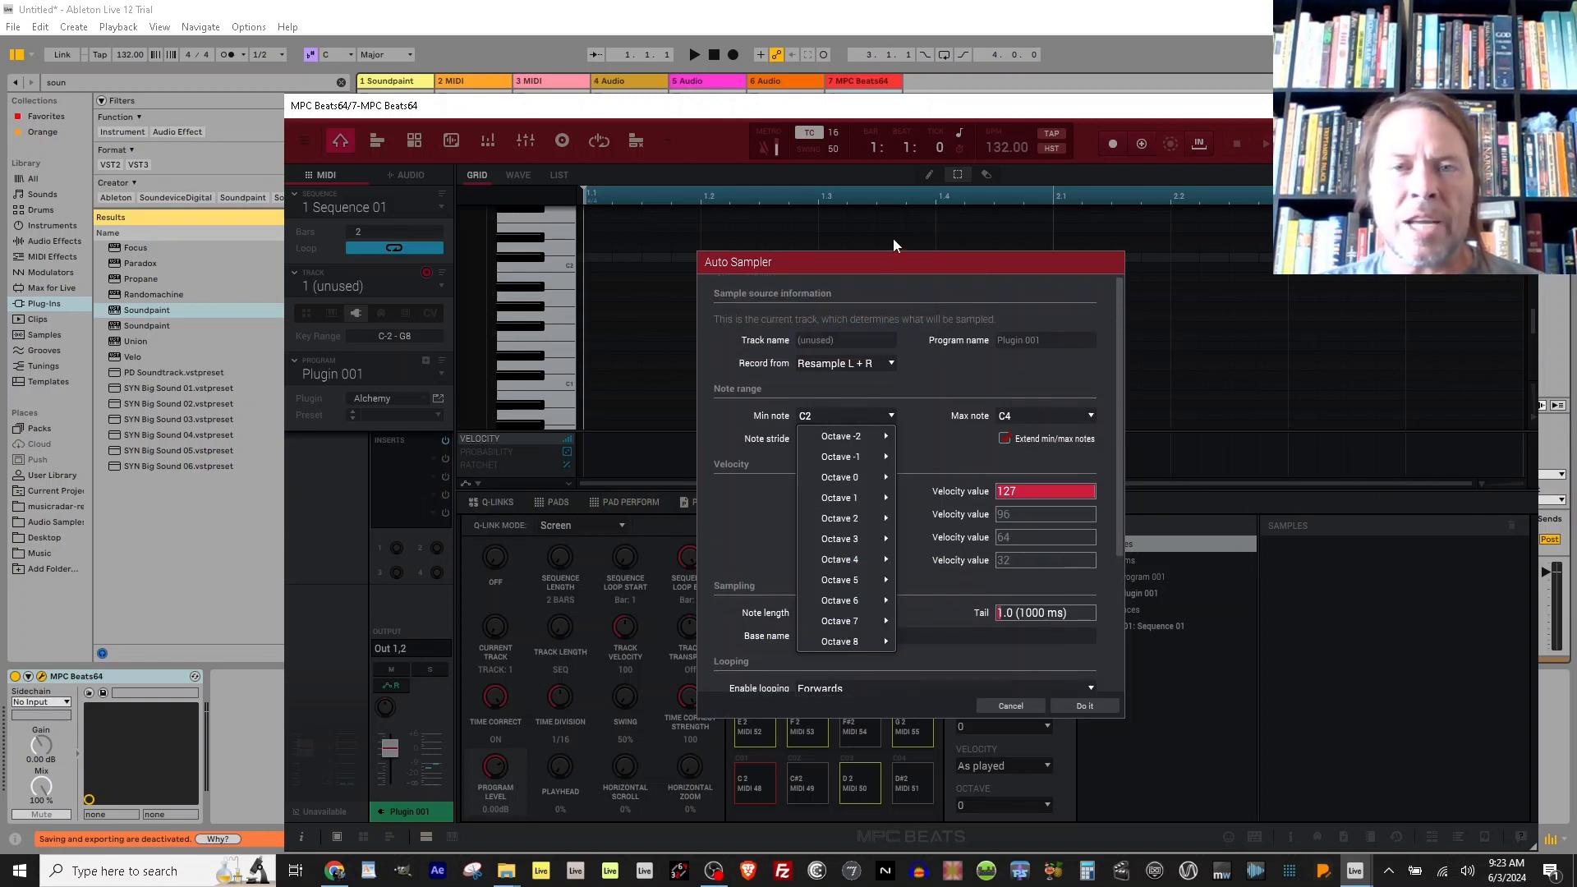
{"action": "left_click", "coordinate": [888, 263]}
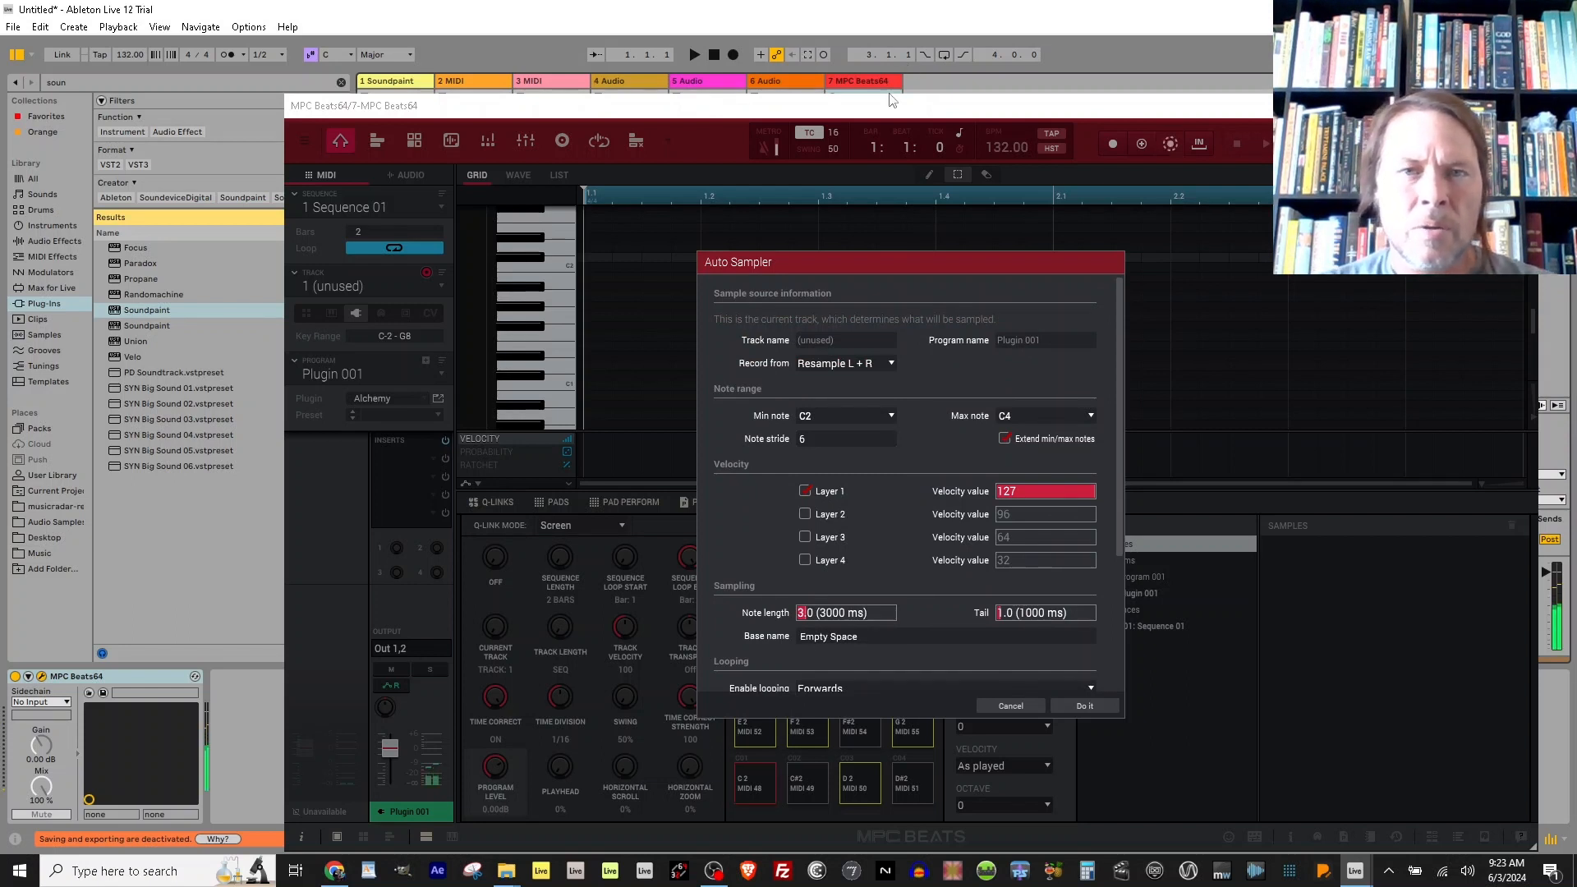
Play the Alchemy sound from the computer keyboard in octaves from C0 up to C6 to judge its usable note range.
{"action": "left_click_drag", "start_coordinate": [886, 109], "coordinate": [1082, 86]}
{"action": "key", "text": "z"}
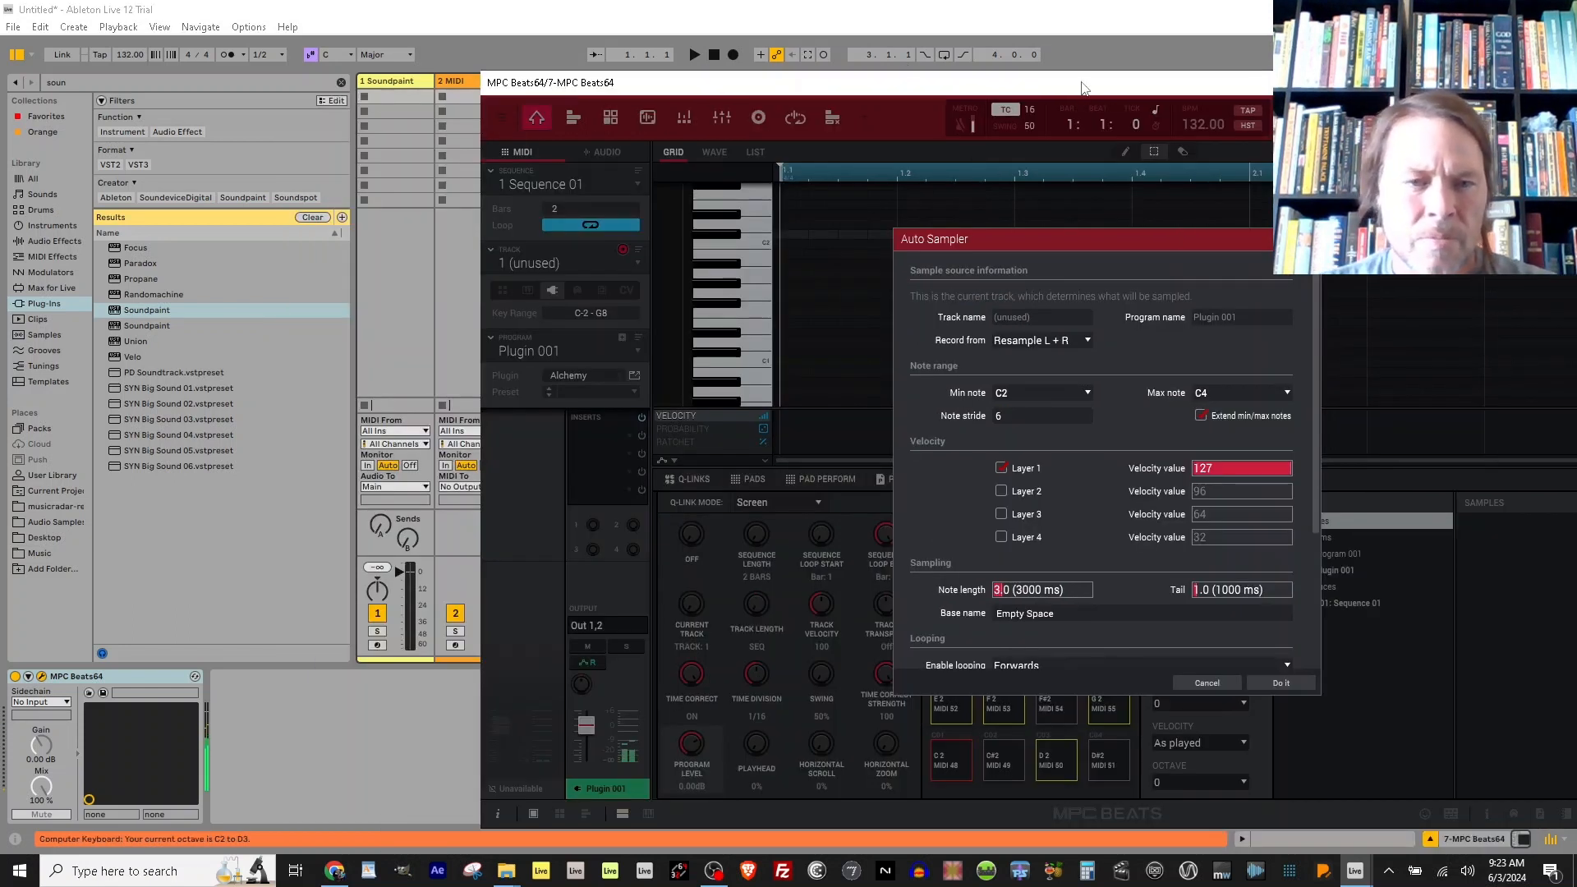
{"action": "key", "text": "a"}
{"action": "key", "text": "z"}
{"action": "key", "text": "a"}
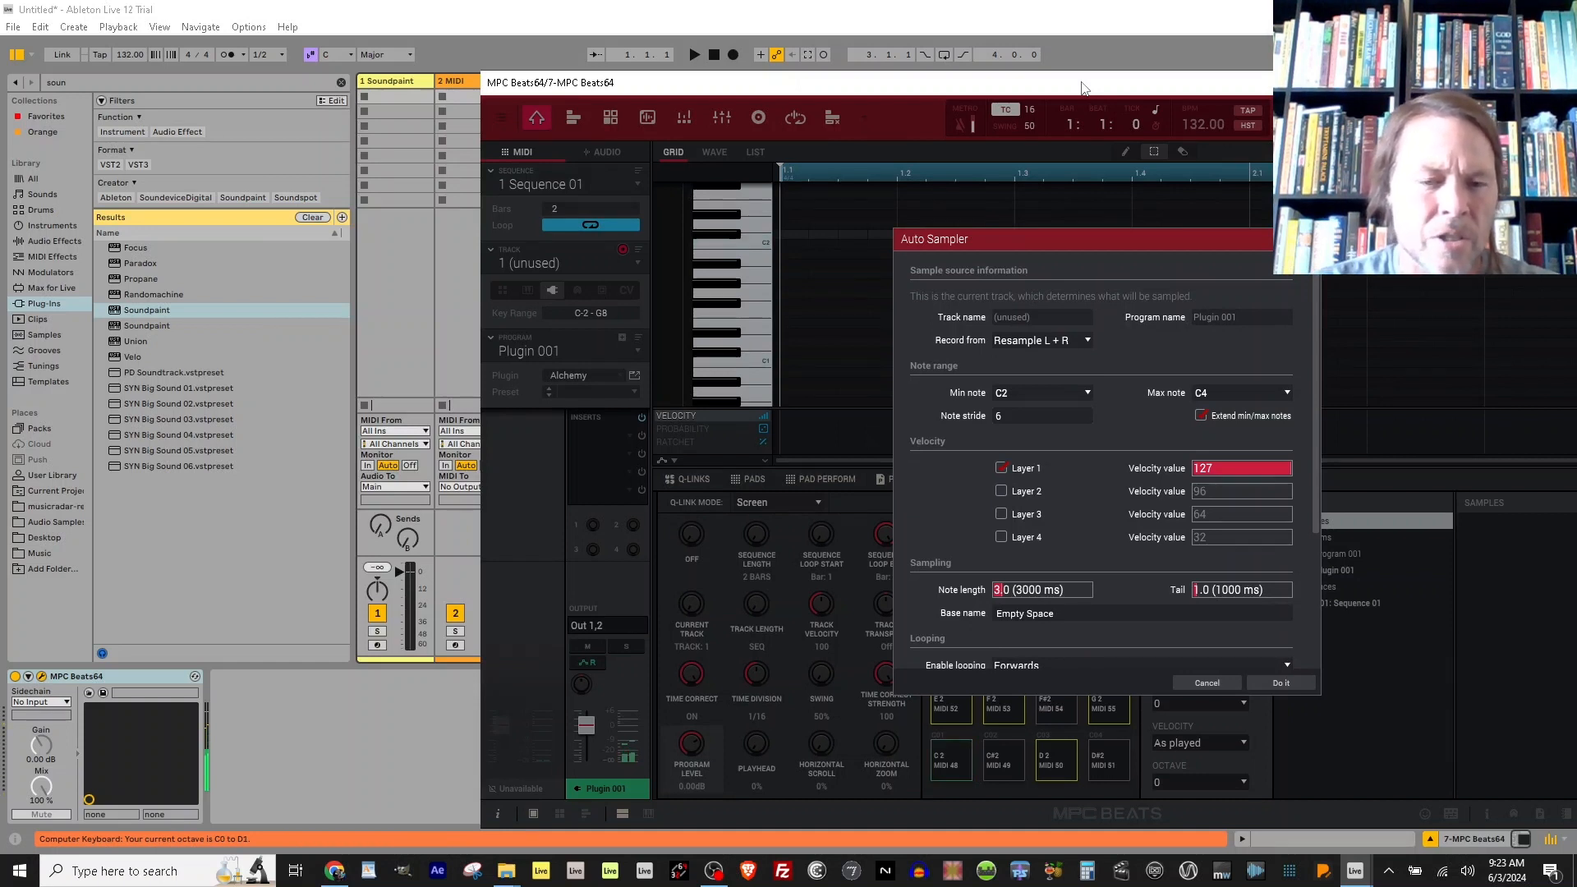
{"action": "key", "text": "a"}
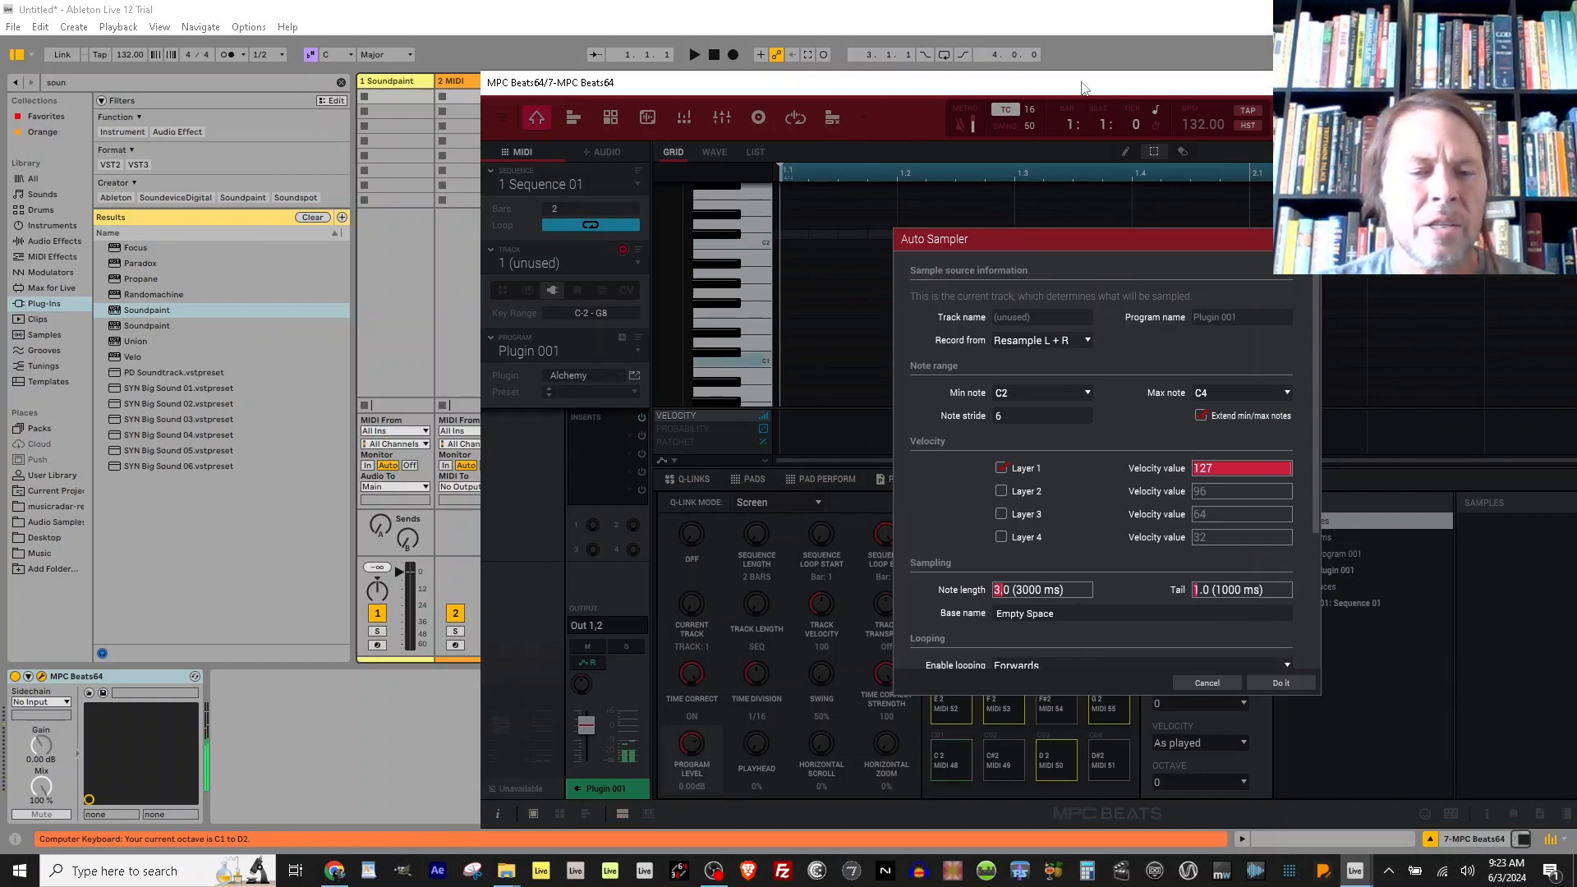
{"action": "key", "text": "x"}
{"action": "key", "text": "x"}
{"action": "key", "text": "x"}
{"action": "key", "text": "x"}
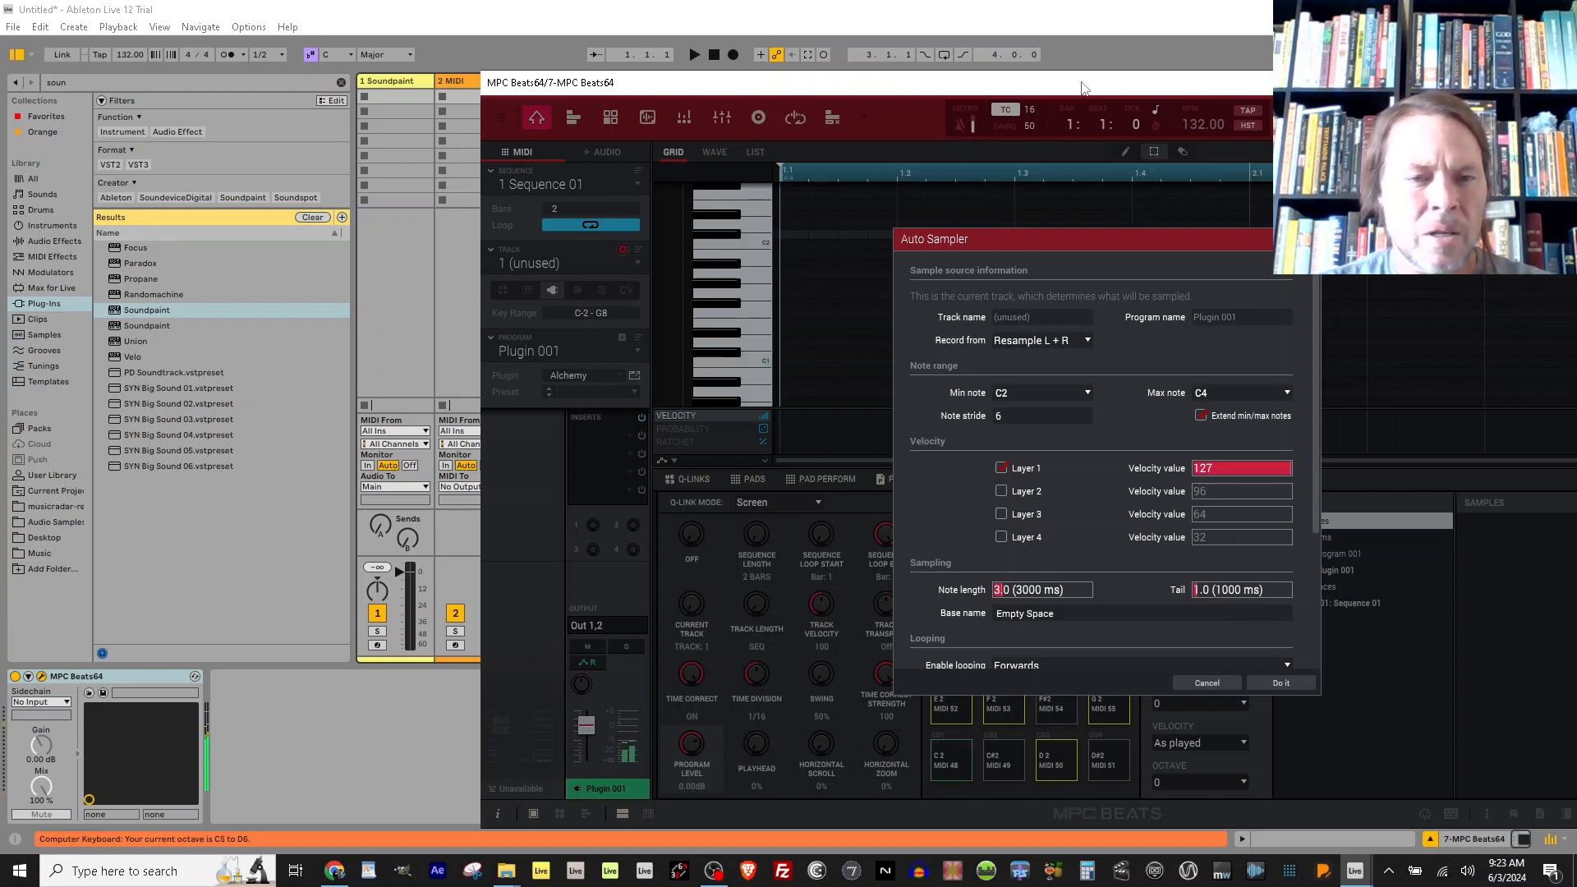
{"action": "key", "text": "x"}
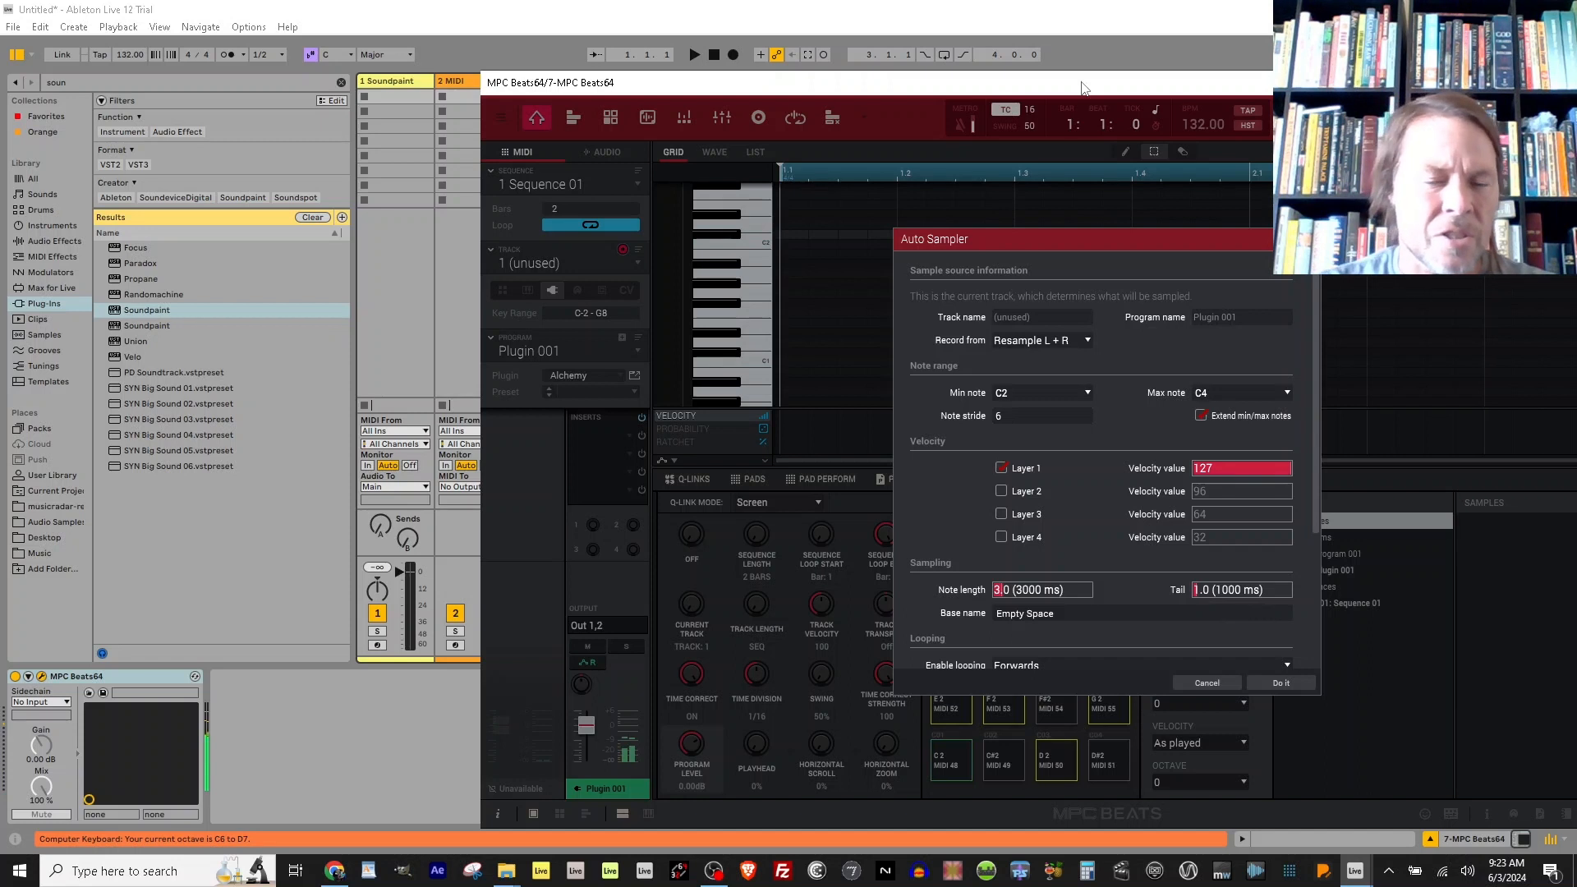
{"action": "left_click_drag", "start_coordinate": [1089, 76], "coordinate": [785, 39]}
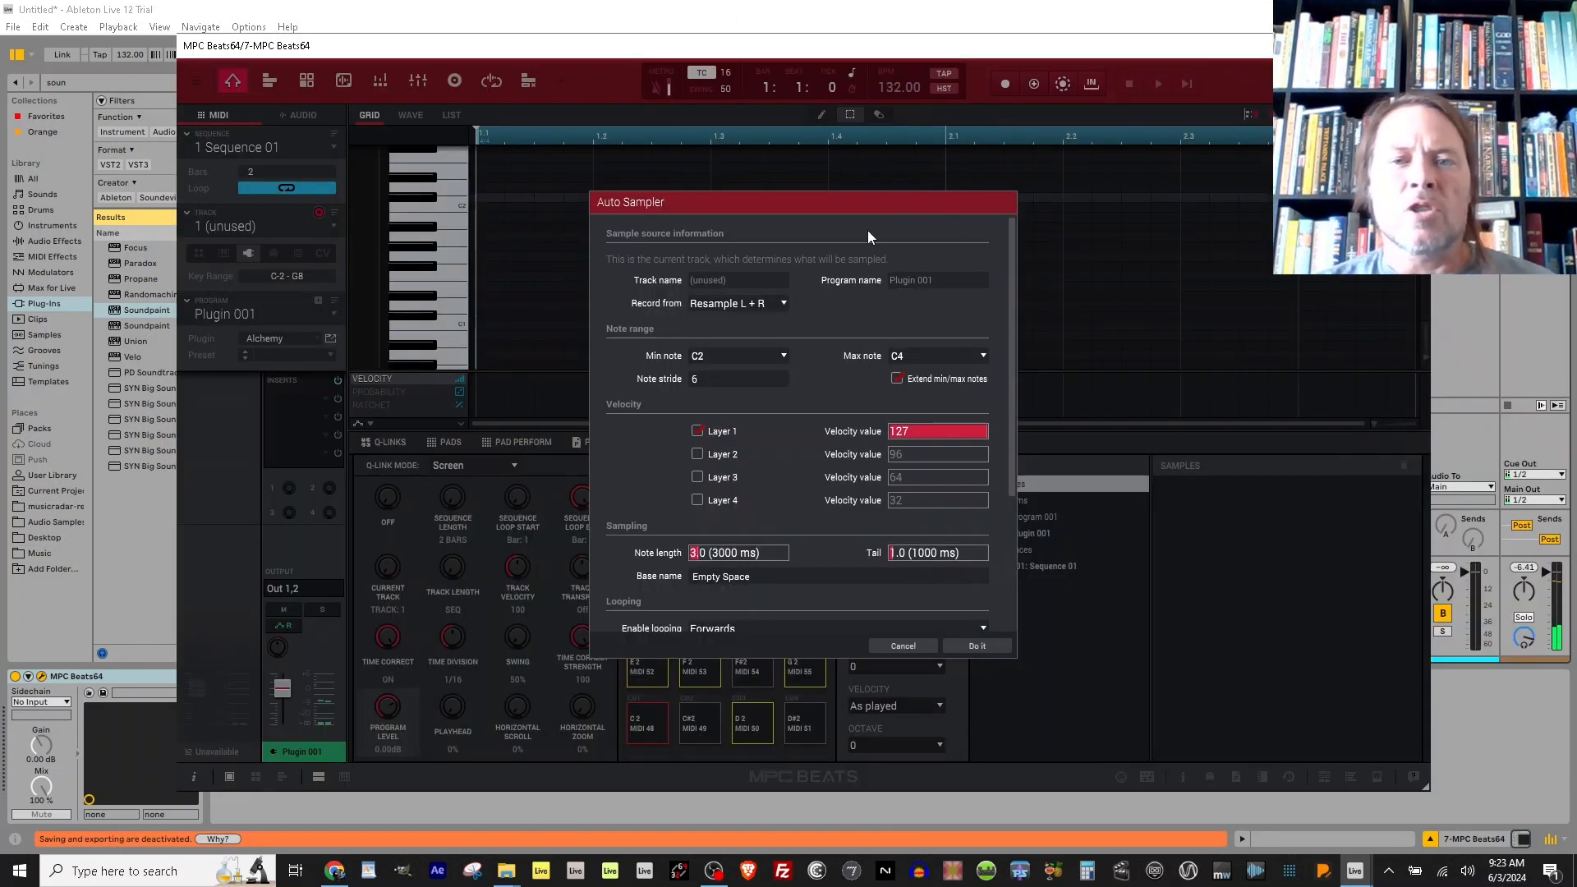
Set the sampling note range from C1 to C6 and enable velocity Layer 3 at value 64.
{"action": "left_click", "coordinate": [744, 353]}
{"action": "mouse_move", "coordinate": [767, 434]}
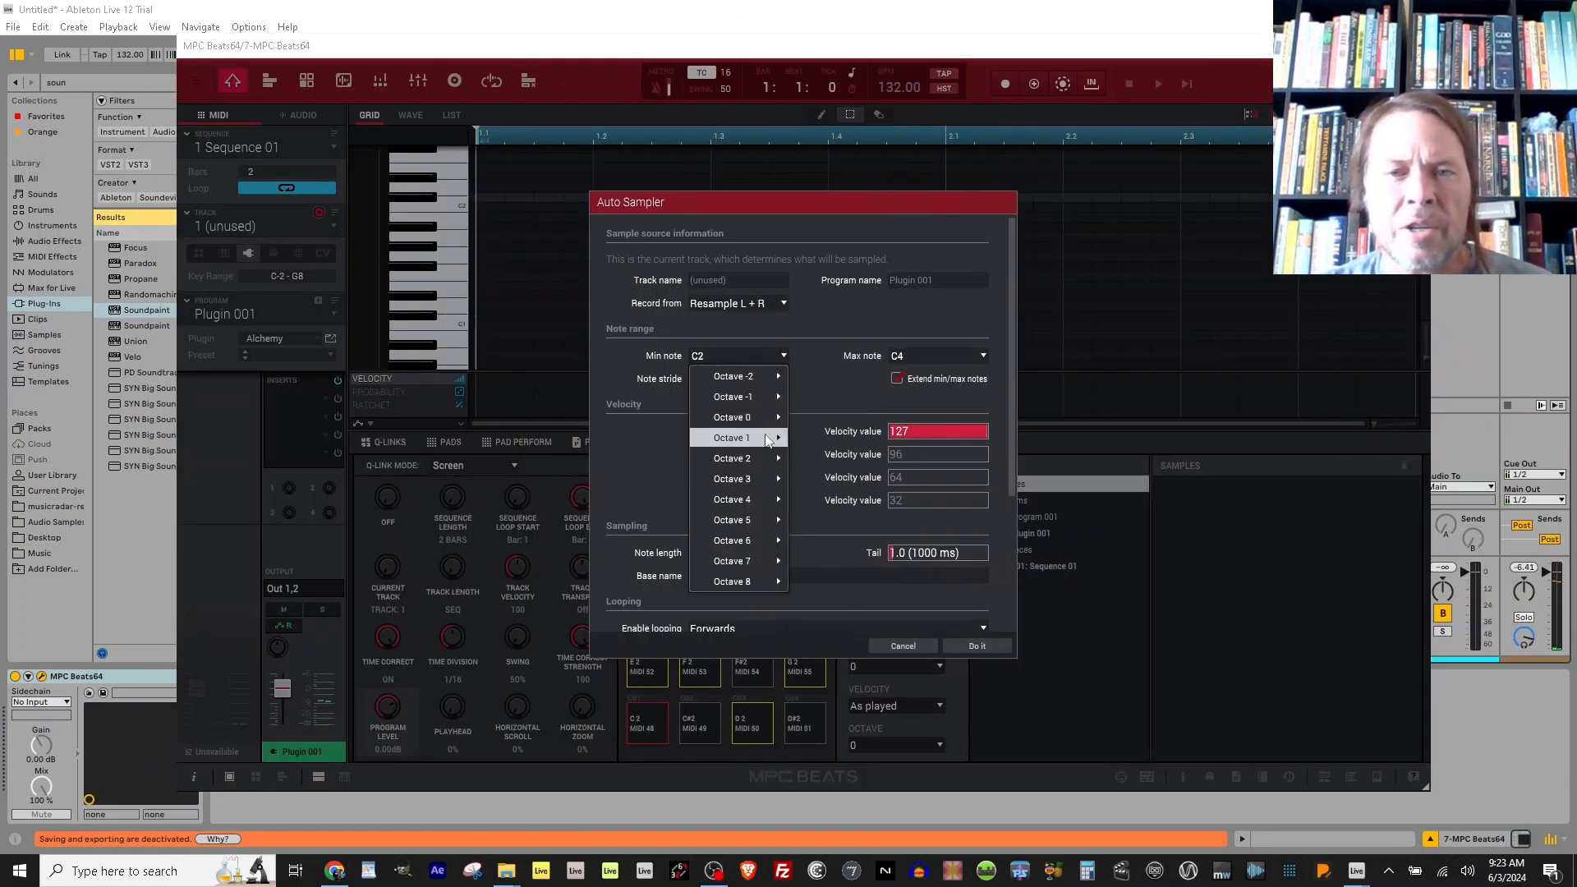
{"action": "left_click", "coordinate": [824, 442]}
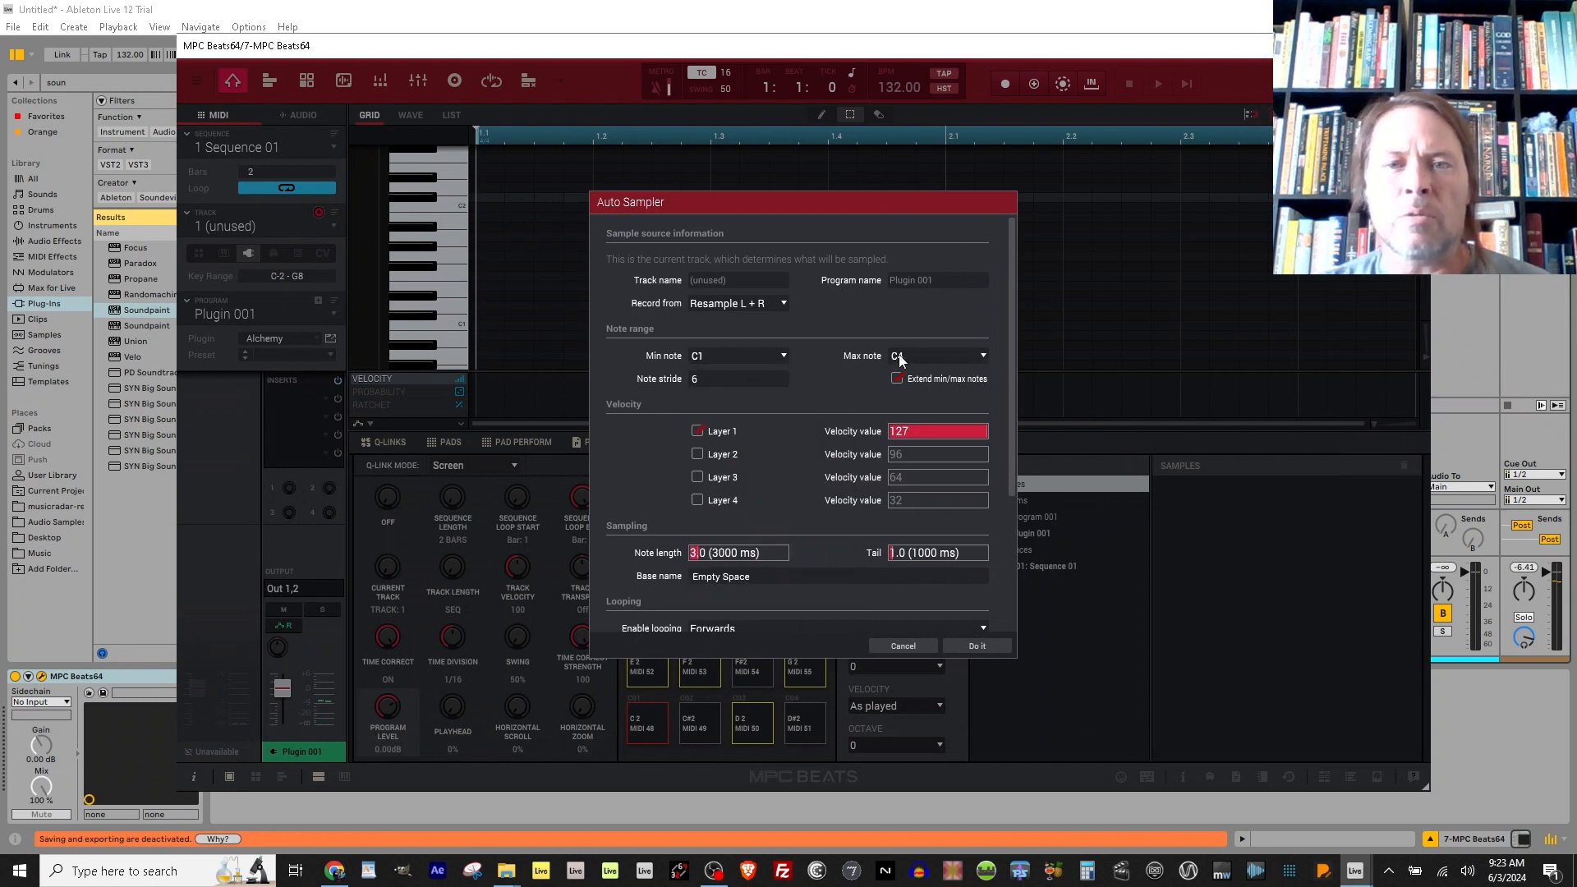
{"action": "left_click", "coordinate": [933, 355]}
{"action": "mouse_move", "coordinate": [945, 376]}
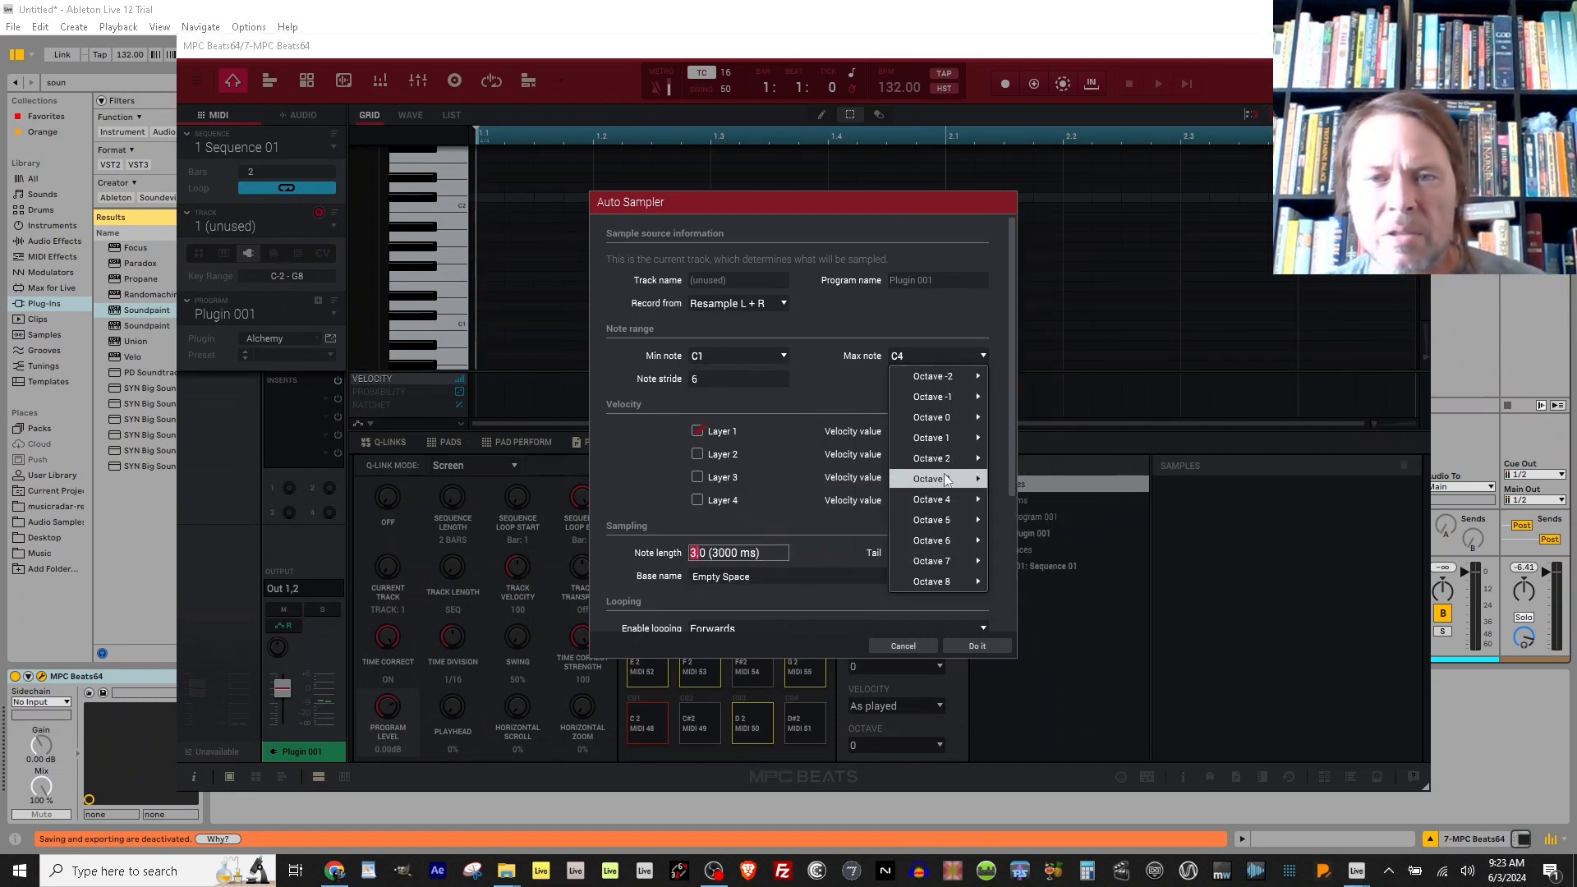
{"action": "mouse_move", "coordinate": [956, 546]}
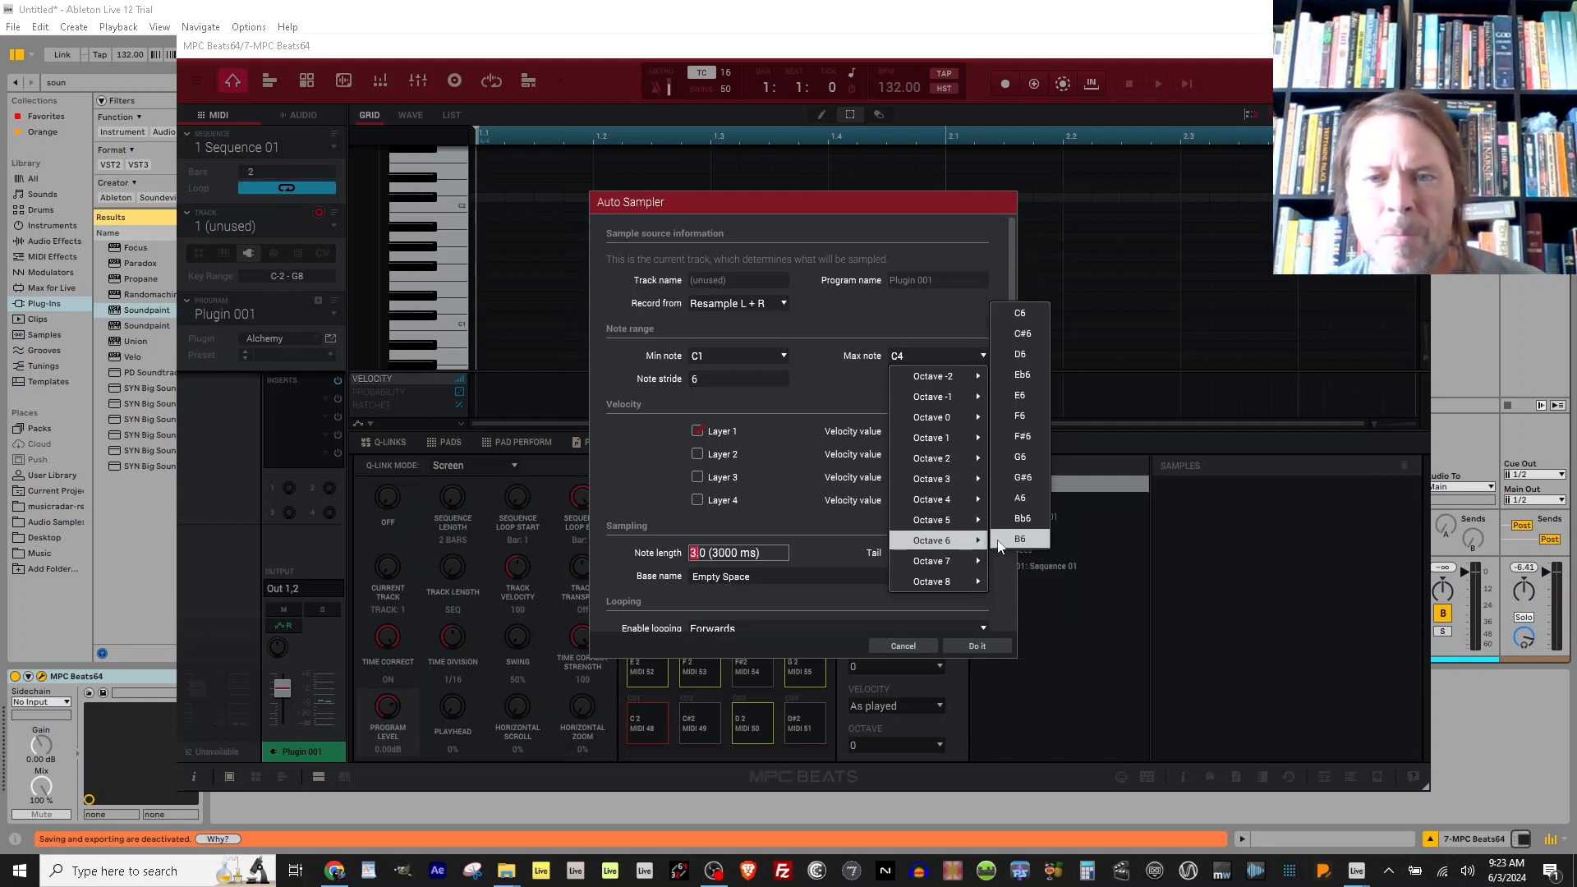
{"action": "left_click", "coordinate": [1022, 313]}
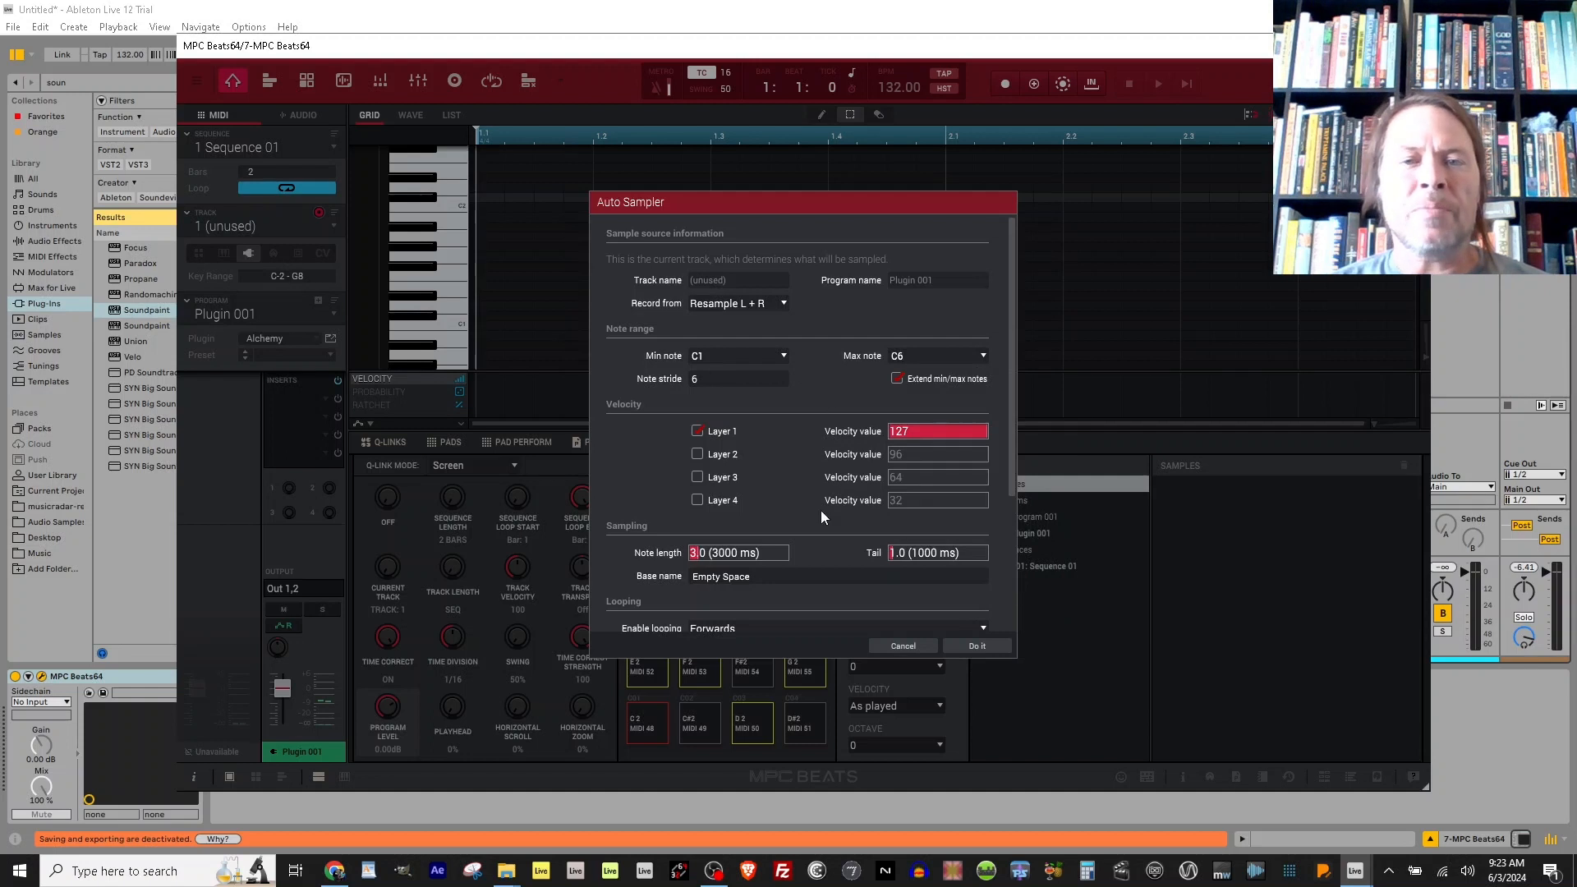
{"action": "left_click", "coordinate": [698, 476]}
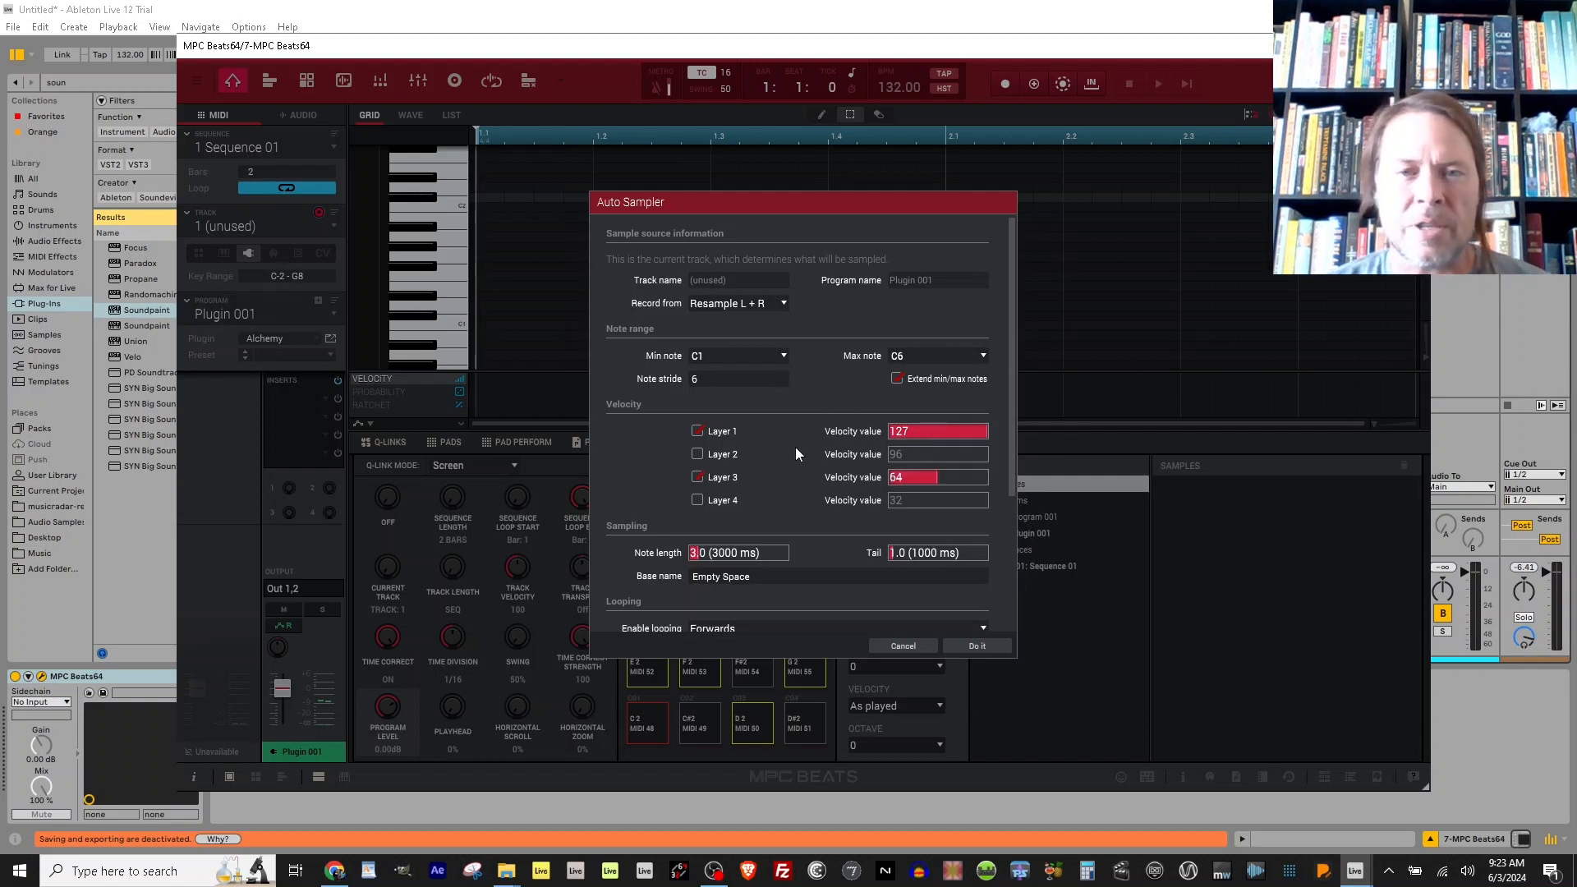
Set the Auto Sampler's note length to 5.0 (5000 ms).
{"action": "scroll", "coordinate": [795, 447], "scroll_direction": "down", "scroll_amount": 2}
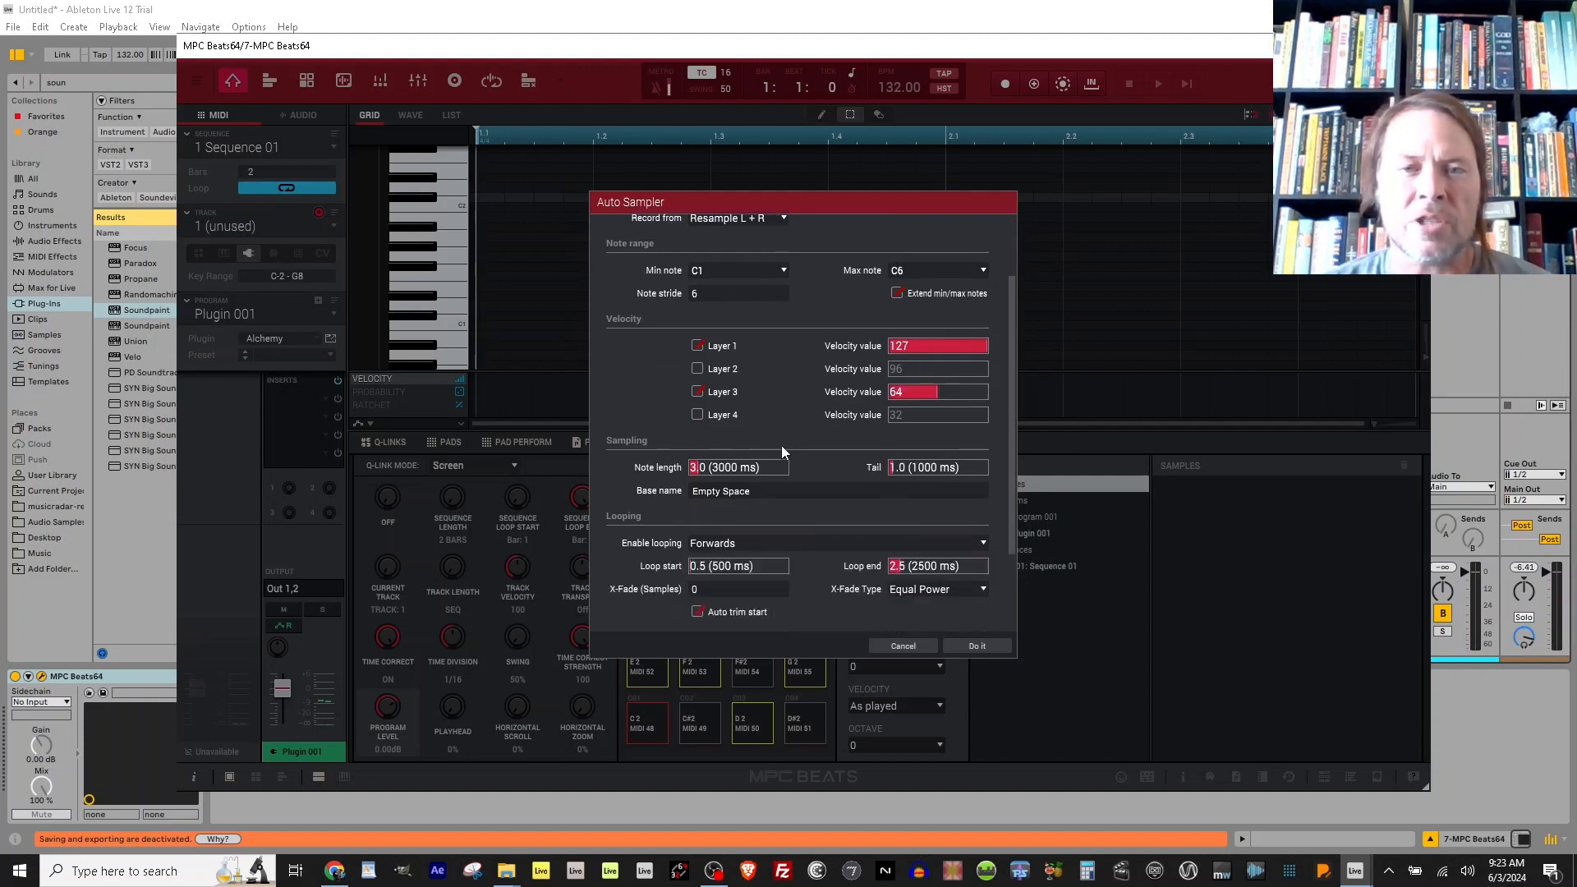
{"action": "double_click", "coordinate": [707, 468]}
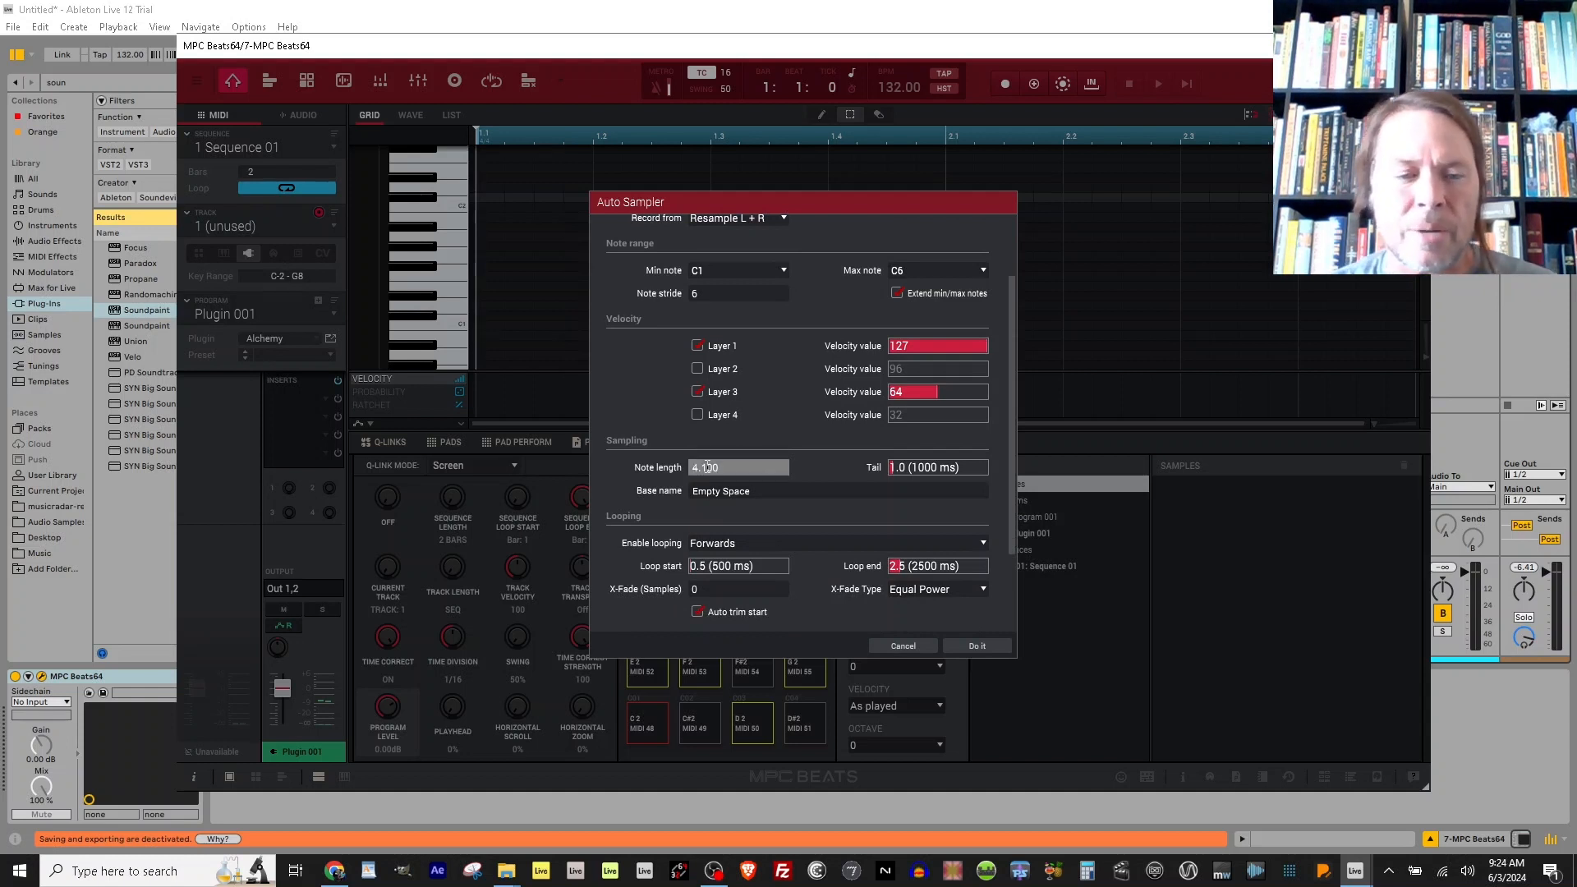
{"action": "type", "text": "5.0"}
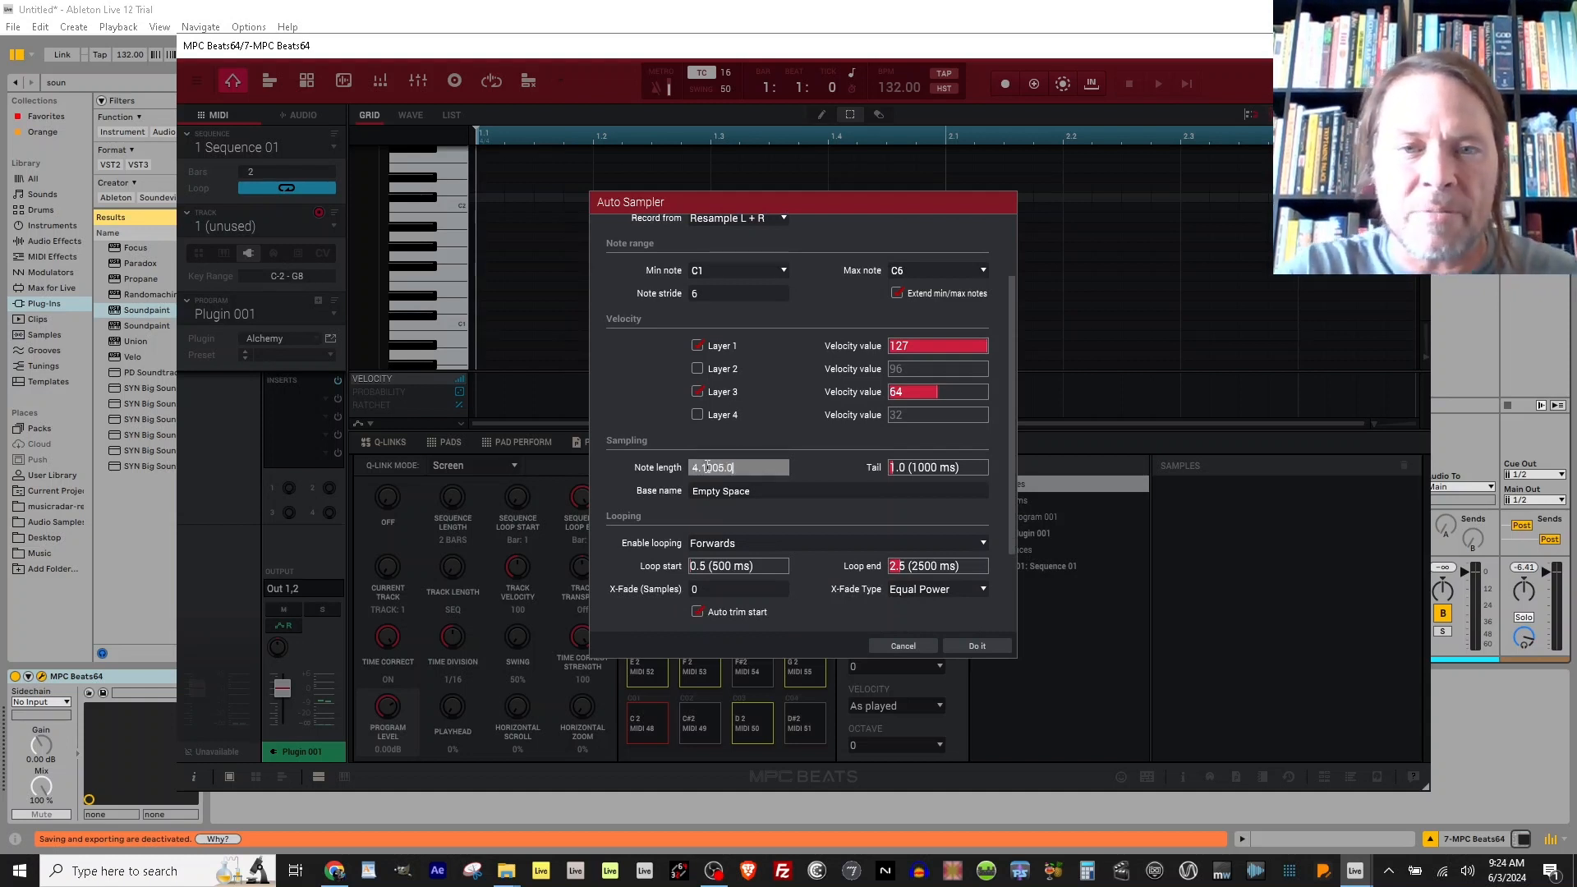
{"action": "double_click", "coordinate": [707, 467]}
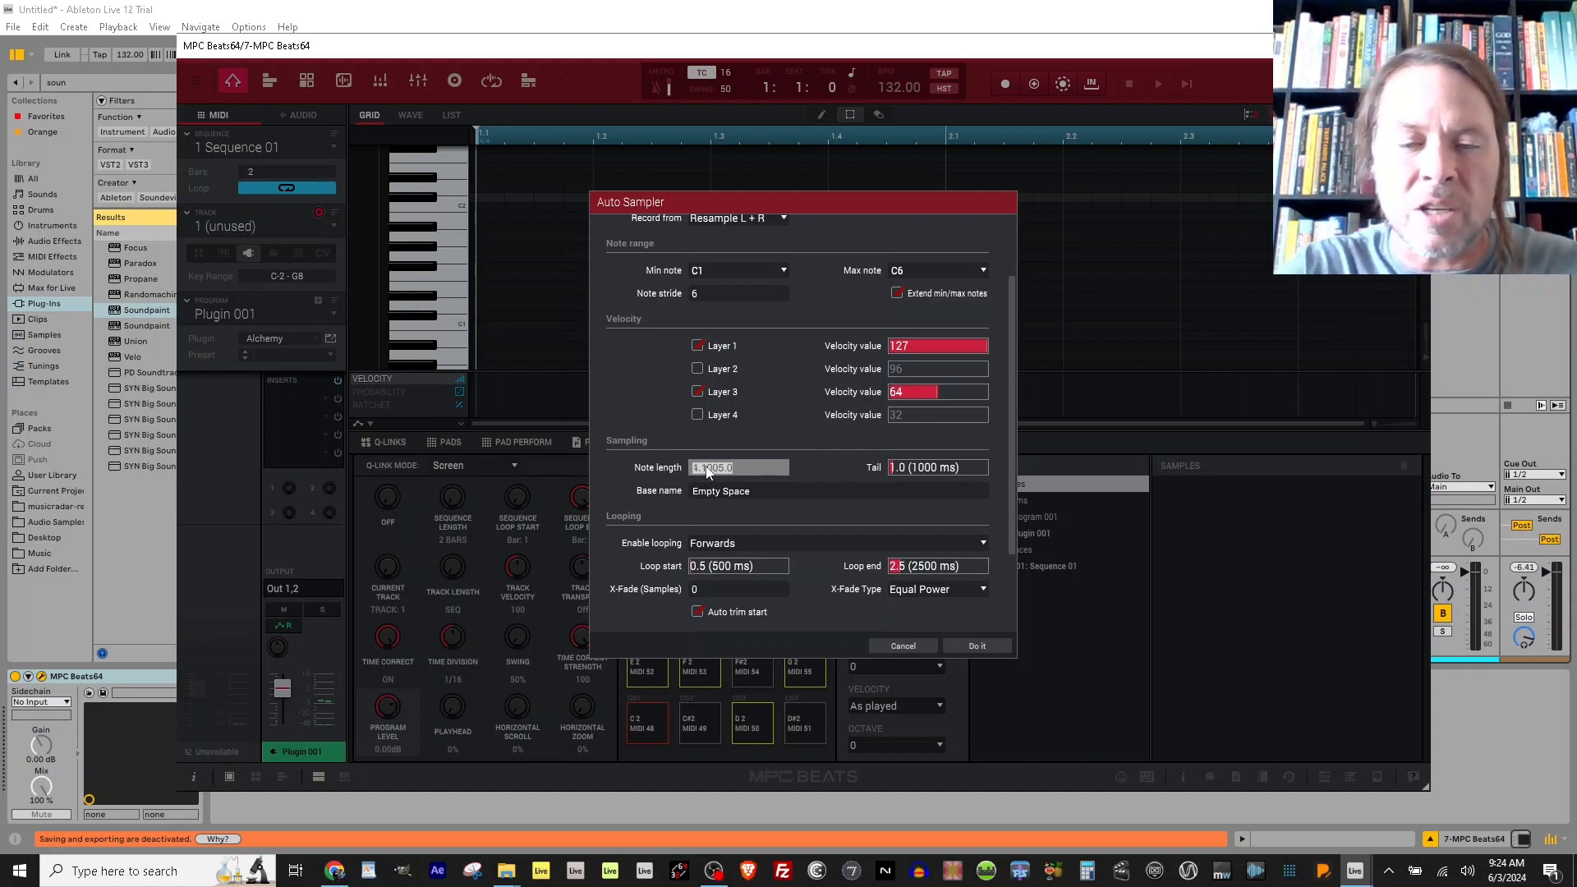
{"action": "type", "text": "5.0"}
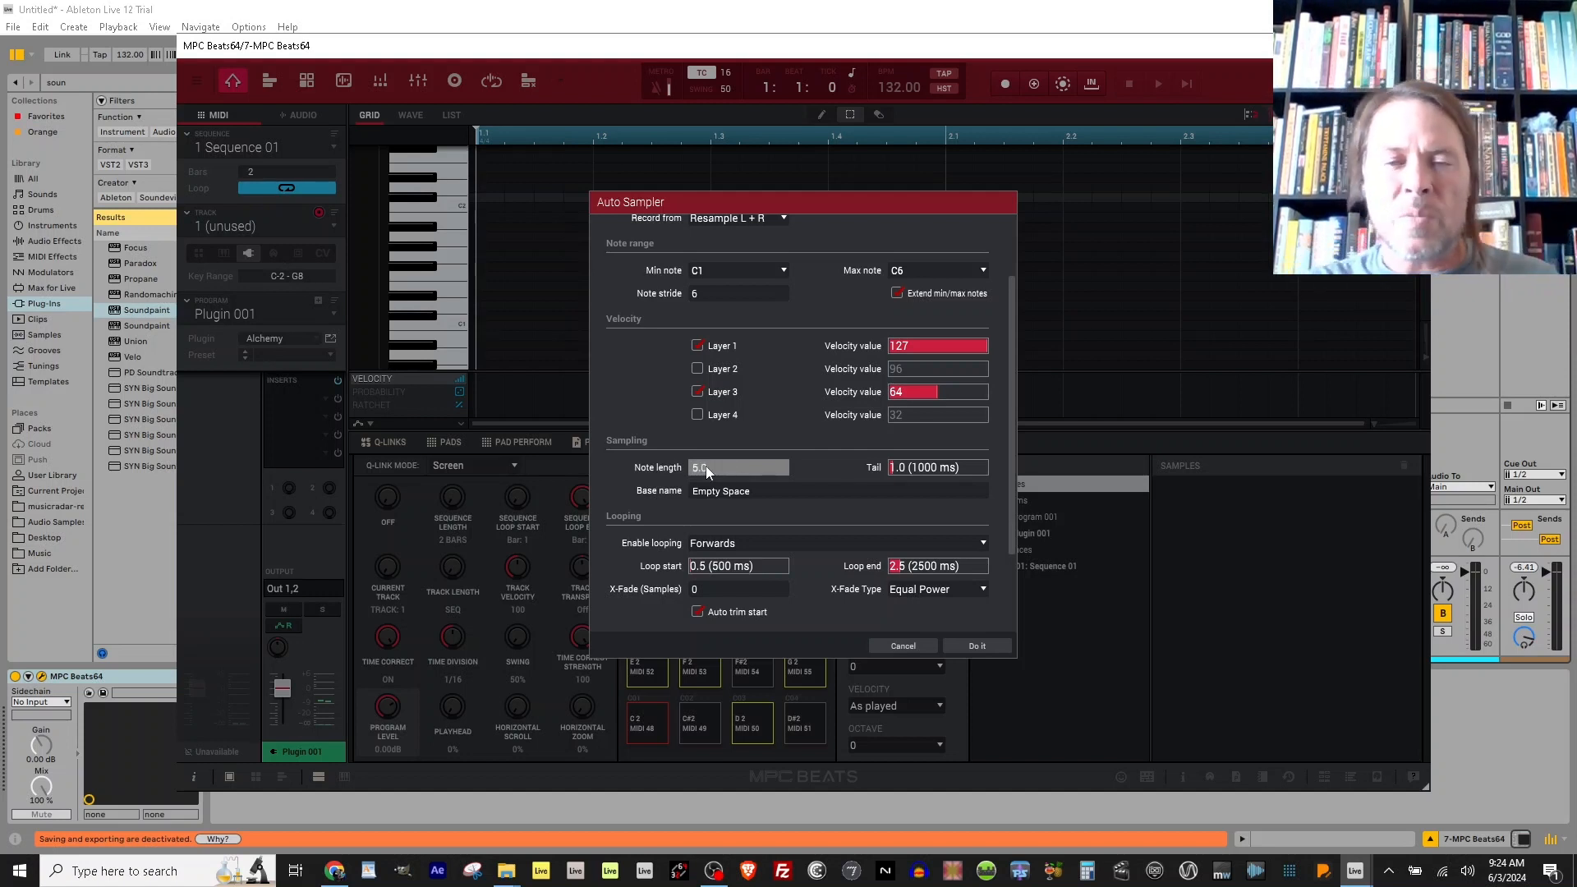
{"action": "key", "text": "Return"}
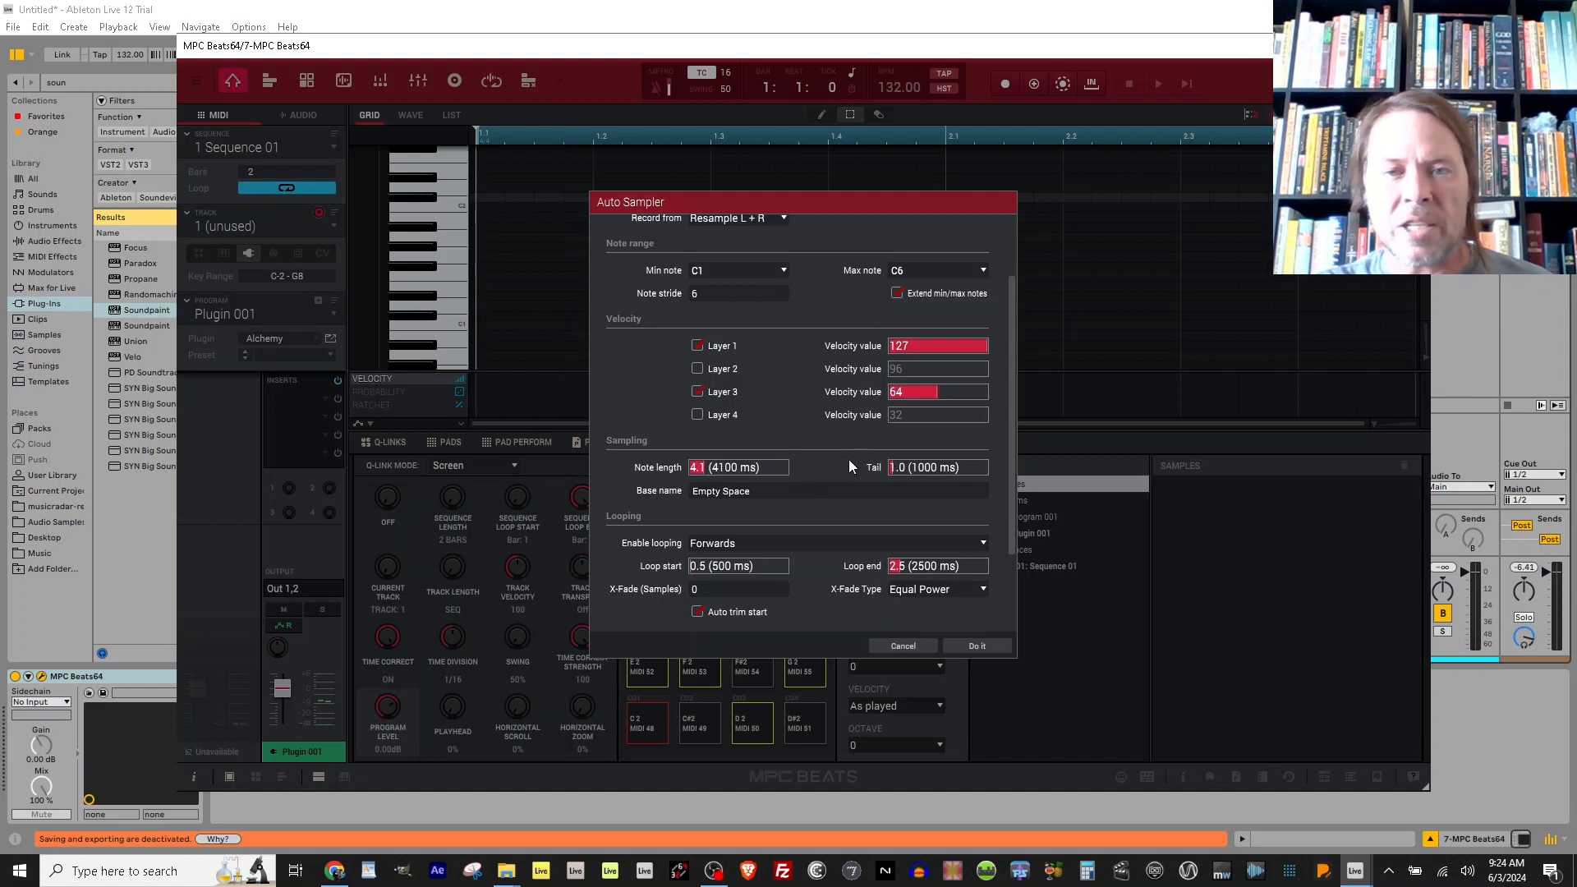
{"action": "left_click", "coordinate": [736, 467]}
{"action": "double_click", "coordinate": [737, 467]}
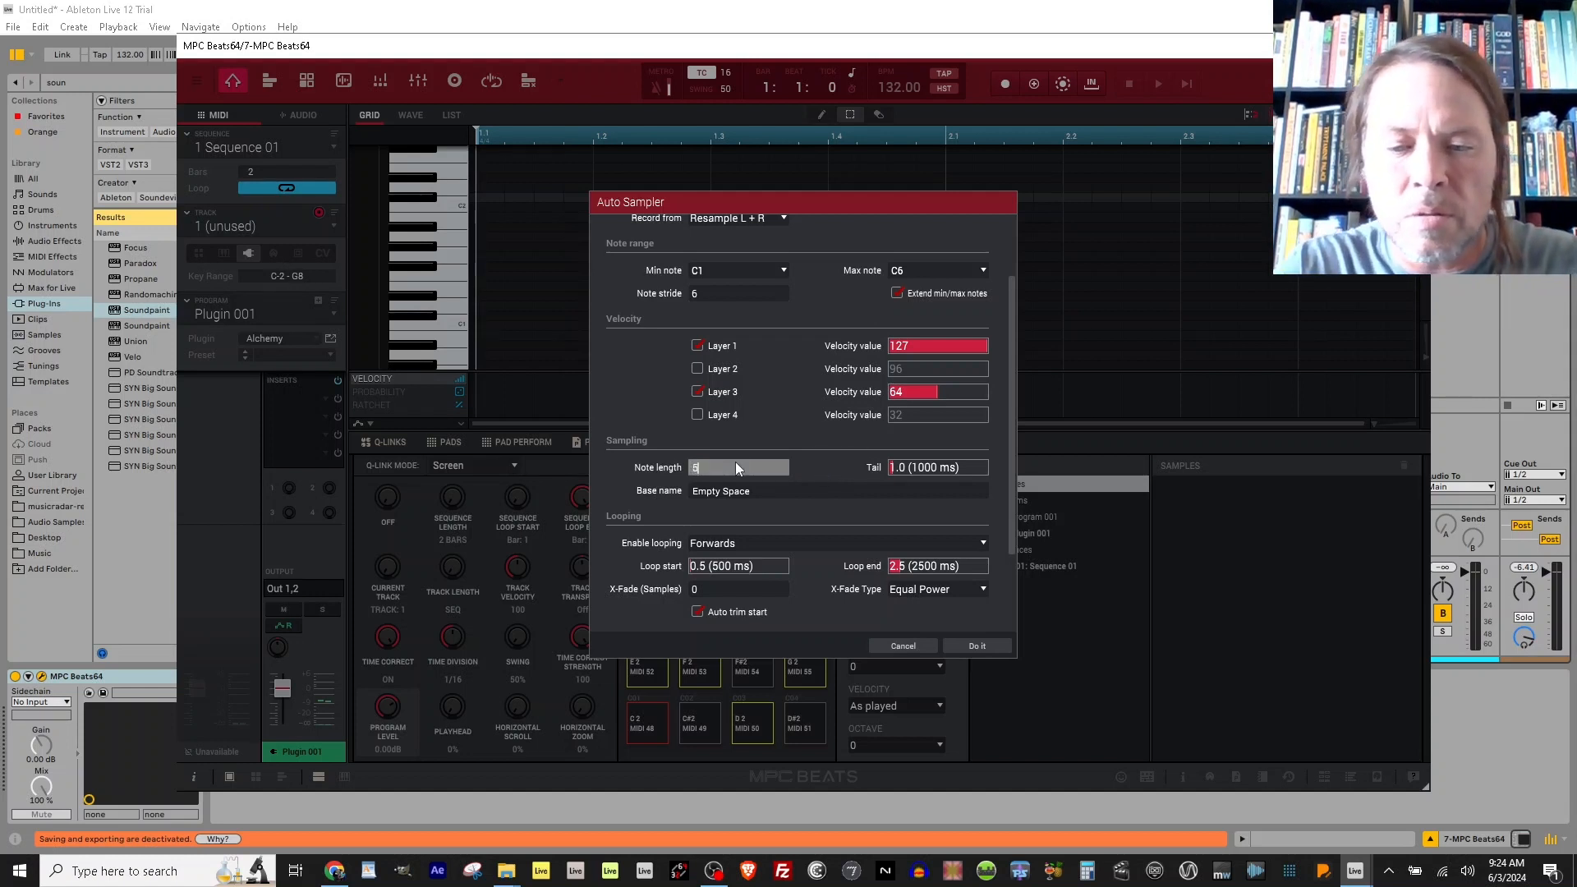
{"action": "key", "text": "Return"}
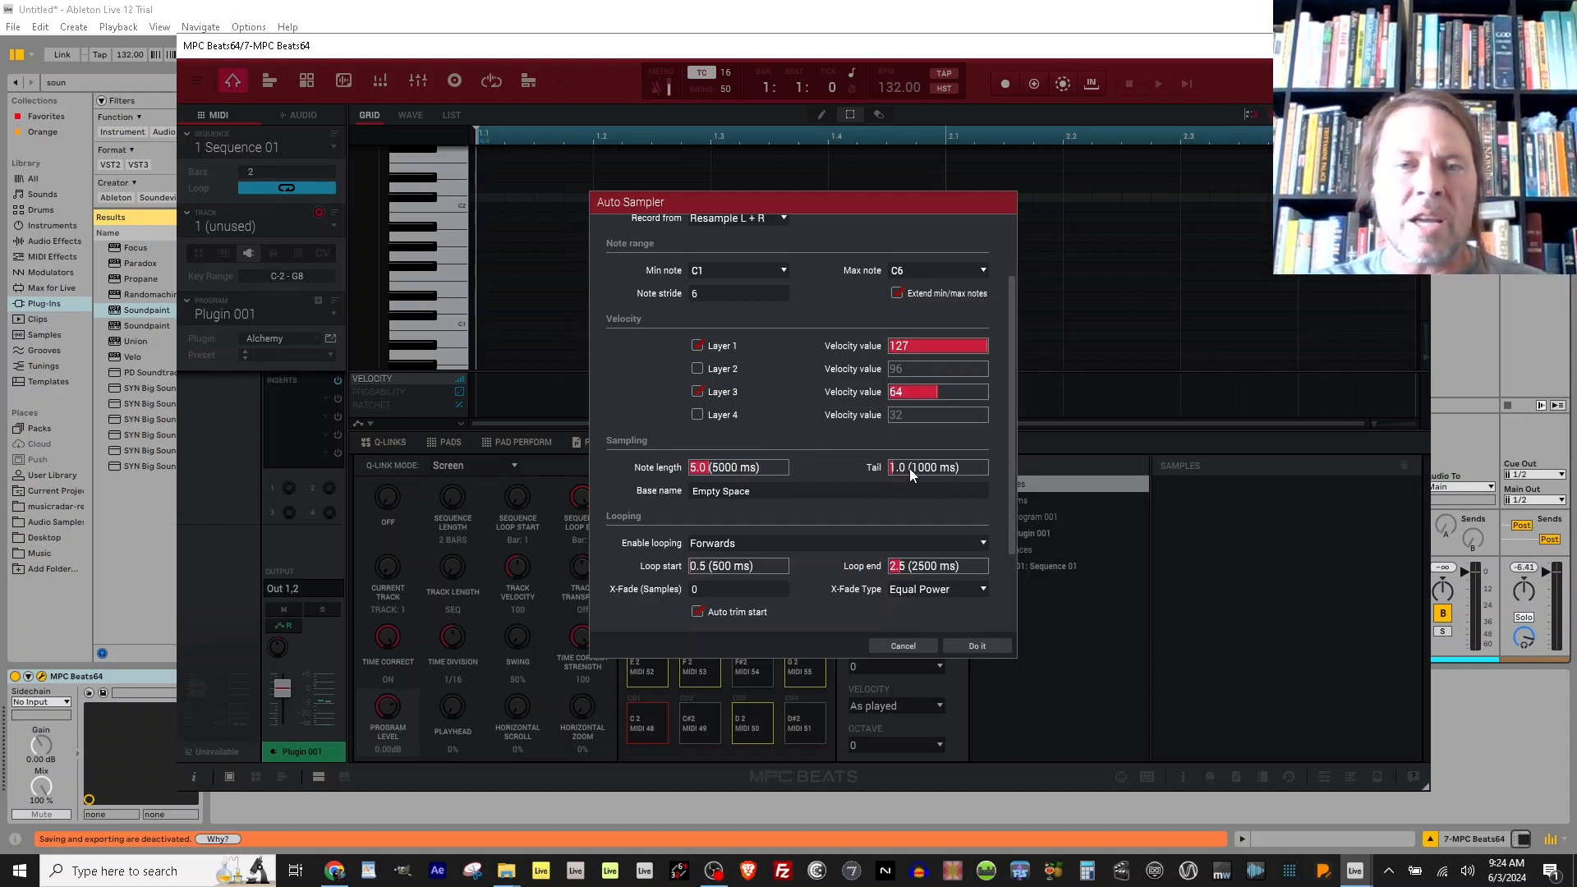
Set the sampling tail to 3.0 (3000 ms).
{"action": "key", "text": "Tab"}
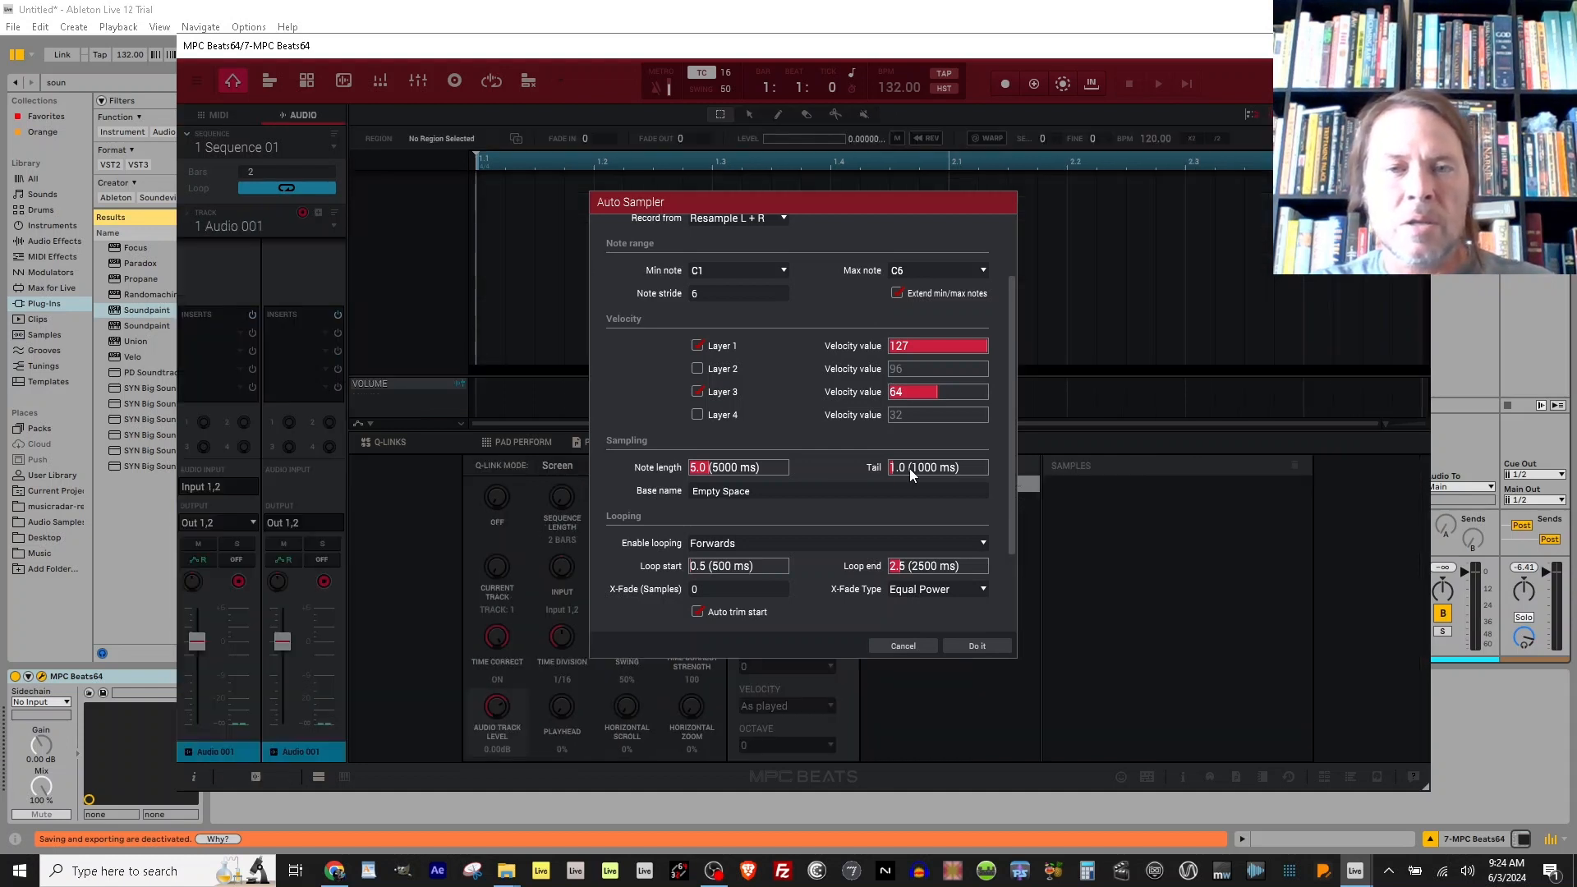
{"action": "key", "text": "Tab"}
{"action": "left_click", "coordinate": [964, 17]}
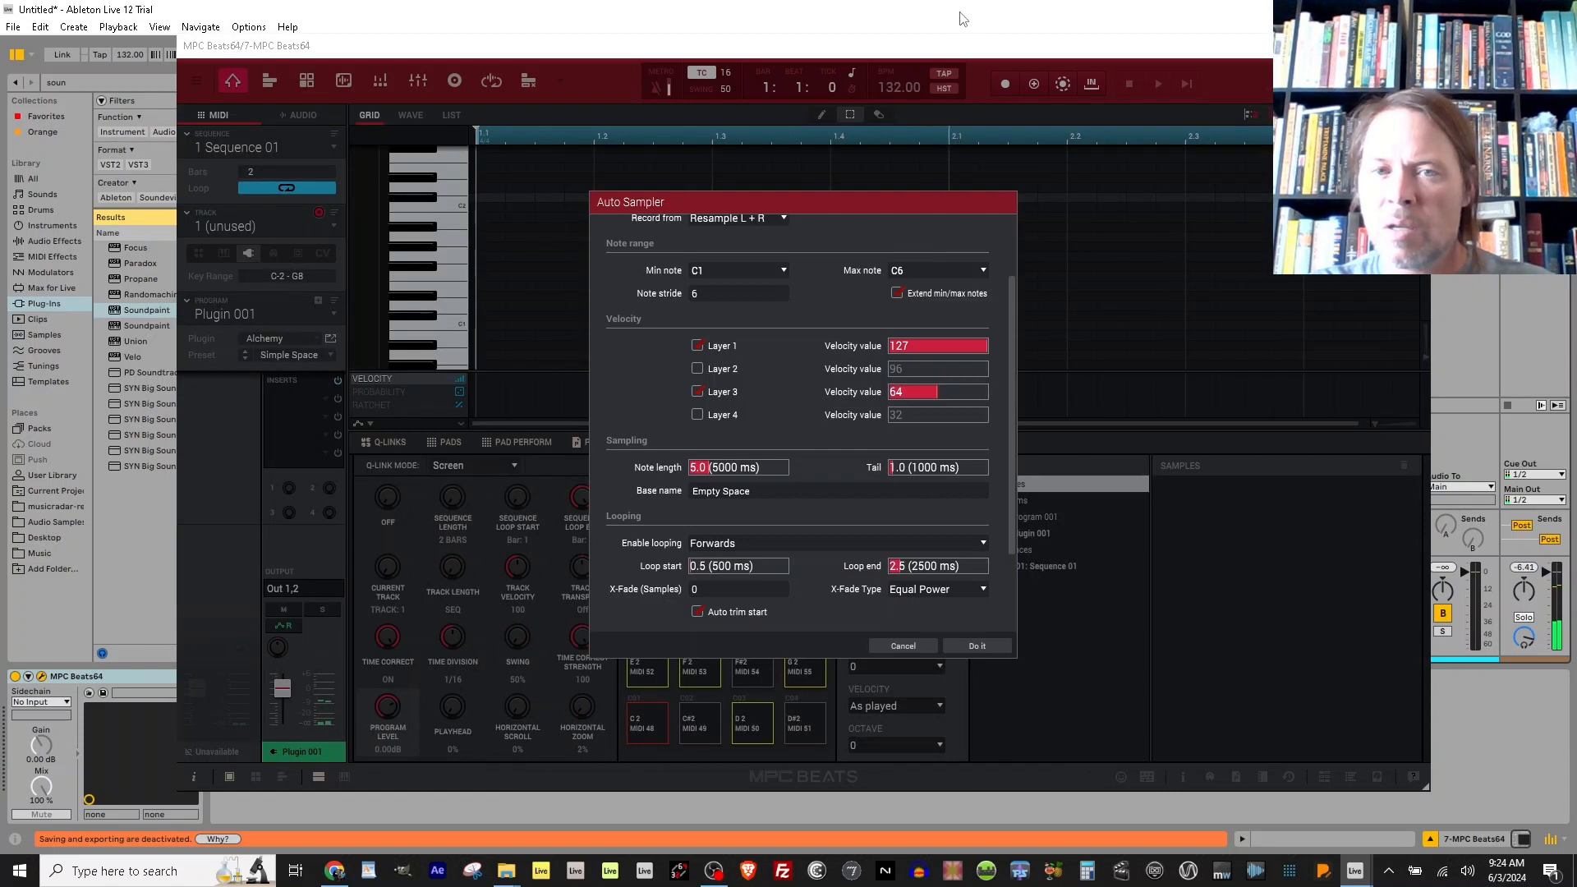
{"action": "double_click", "coordinate": [913, 465]}
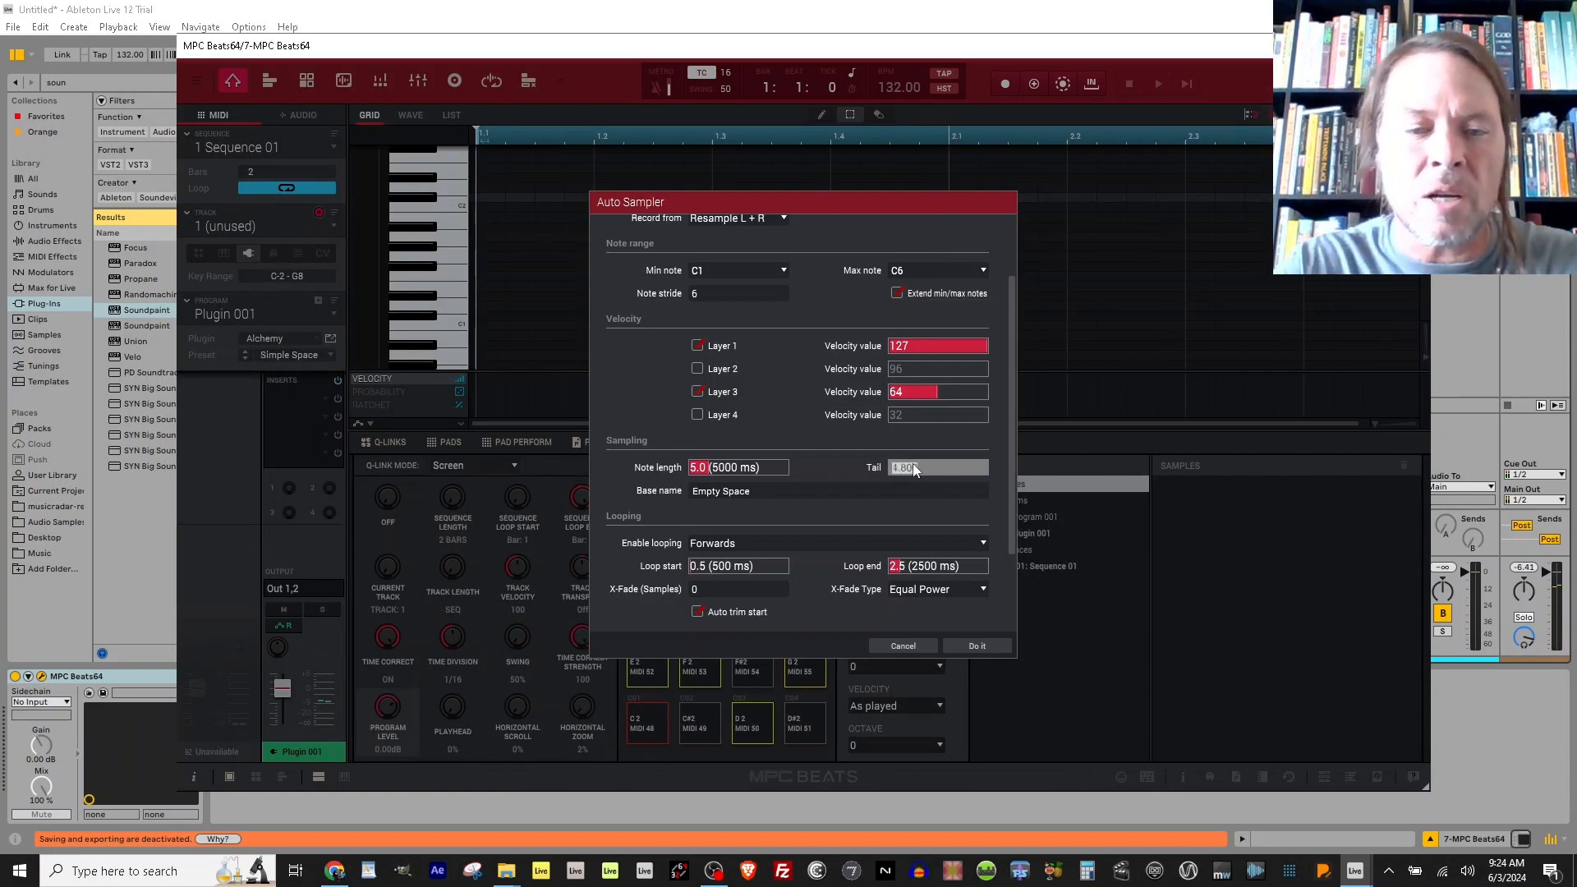
{"action": "type", "text": "3.0"}
{"action": "key", "text": "Return"}
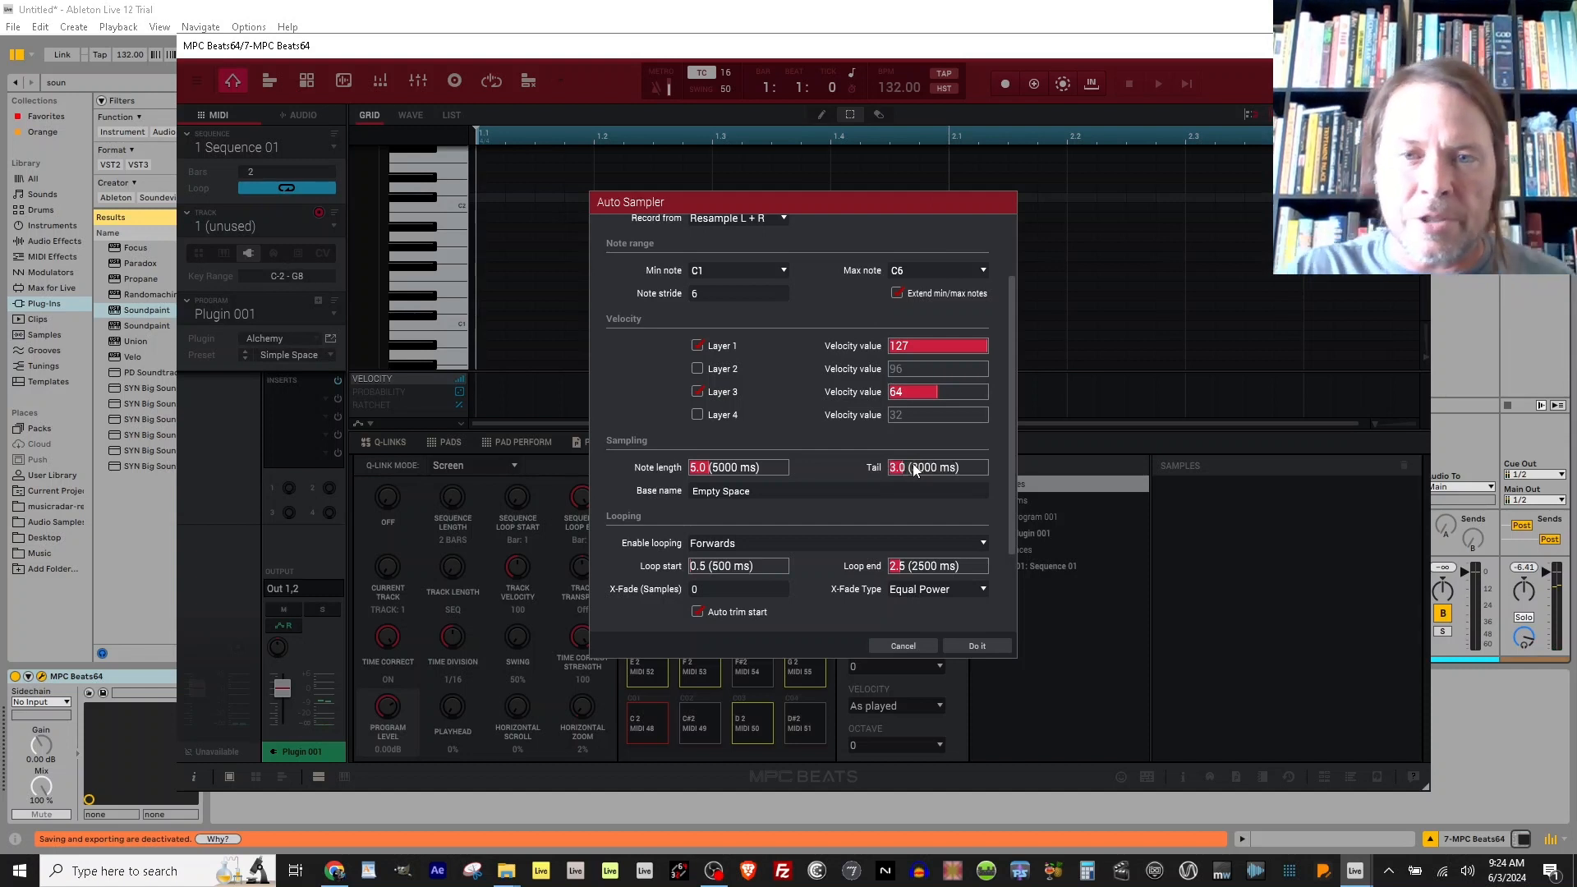
Set the forward loop to start at 1.0 (1000 ms) and end at 4.0 (4000 ms).
{"action": "scroll", "coordinate": [776, 526], "scroll_direction": "down", "scroll_amount": 2}
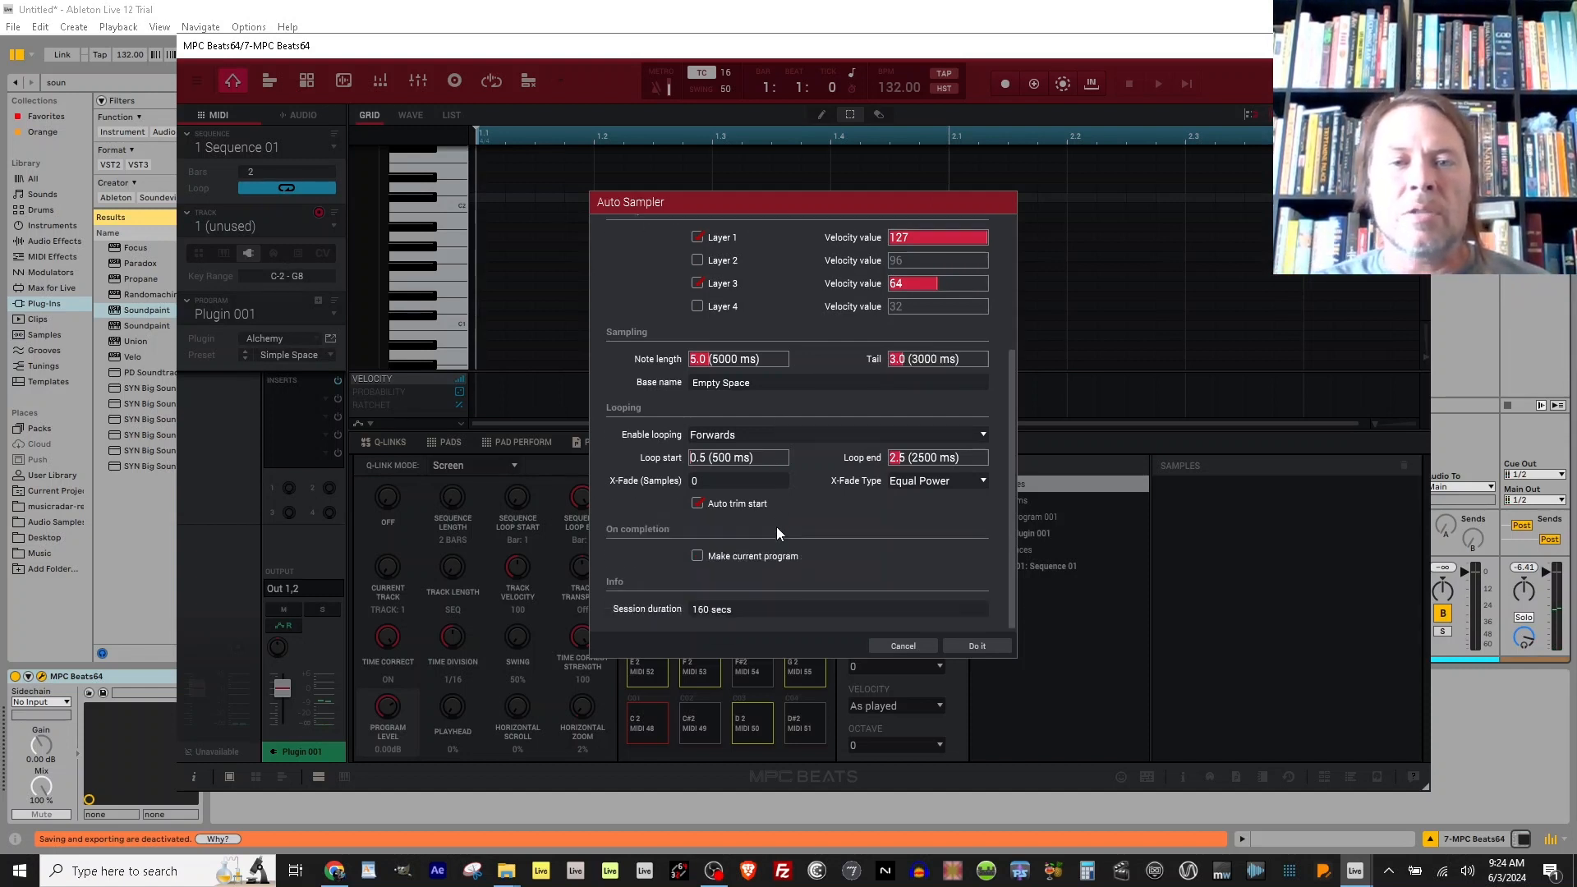
{"action": "left_click", "coordinate": [749, 433]}
{"action": "left_click", "coordinate": [749, 434]}
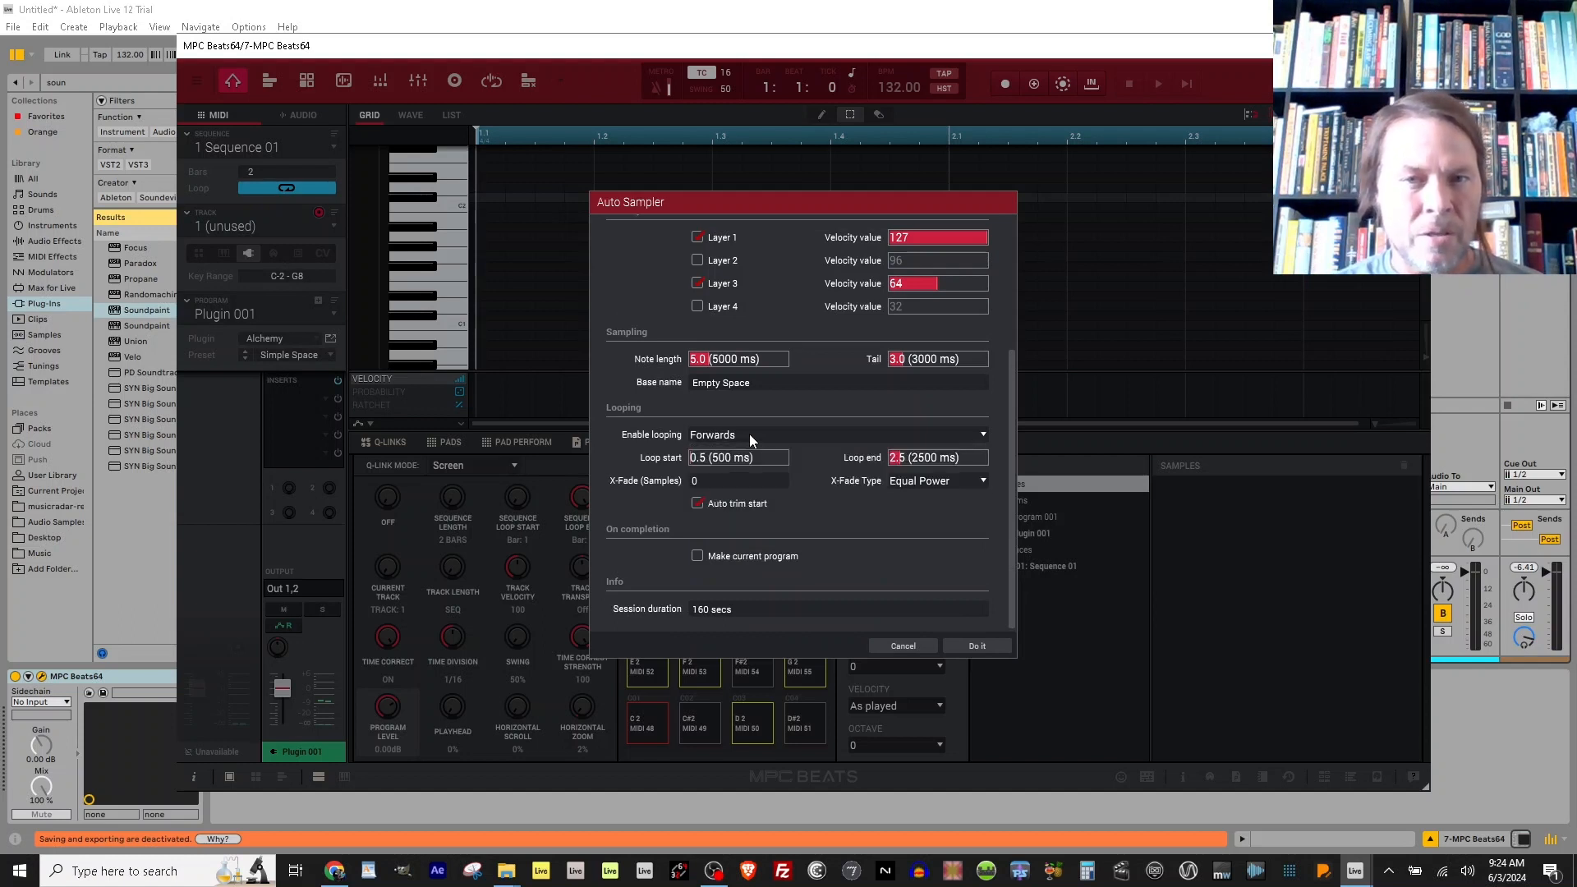
{"action": "double_click", "coordinate": [707, 458]}
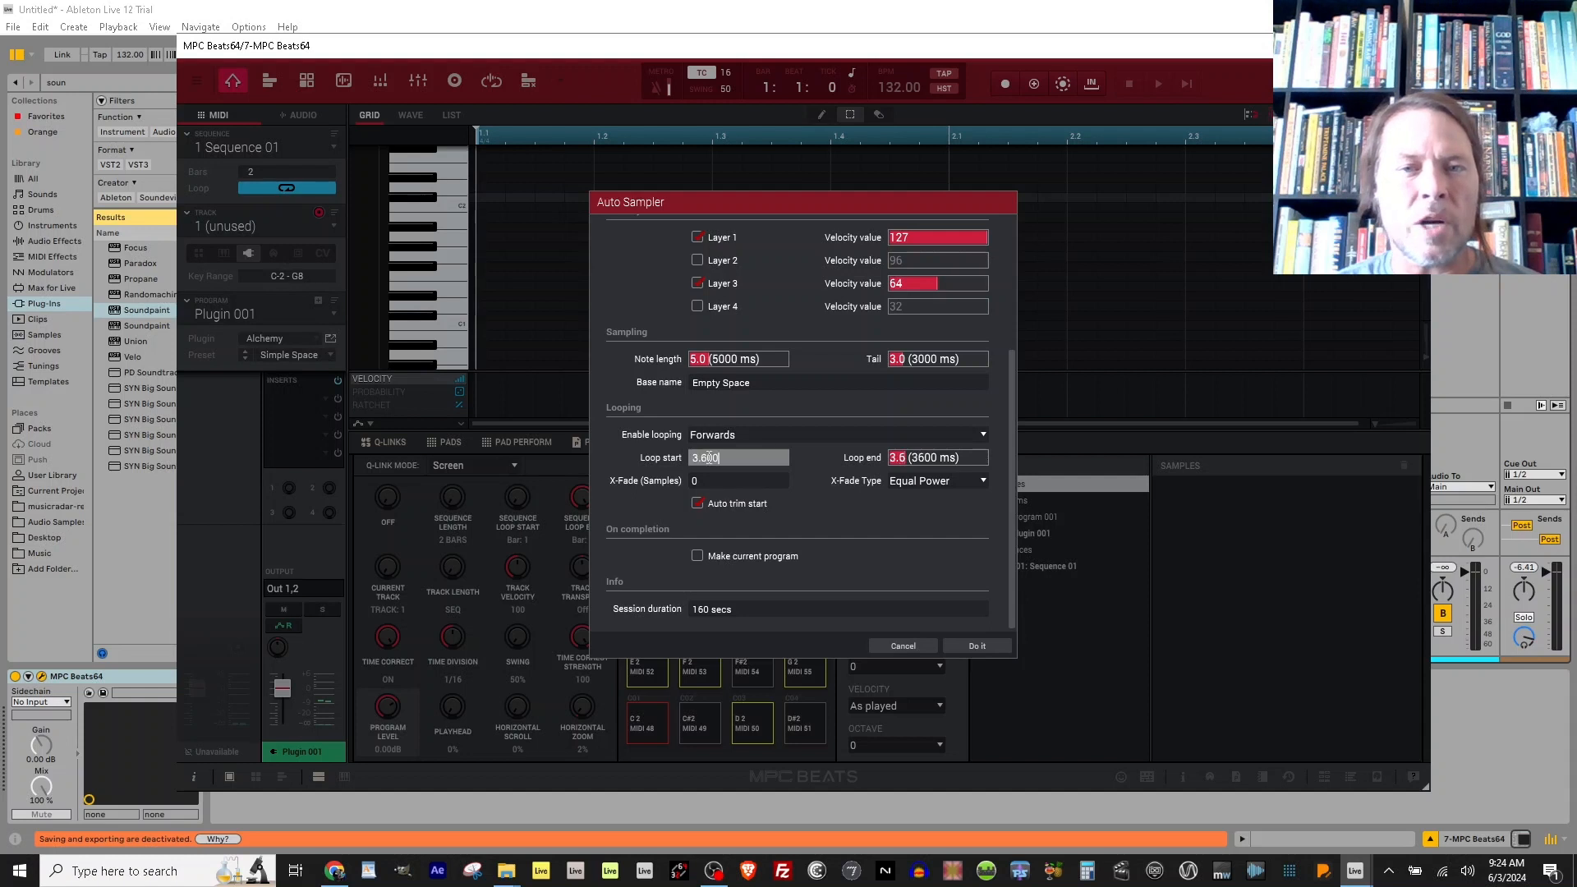
{"action": "double_click", "coordinate": [708, 459]}
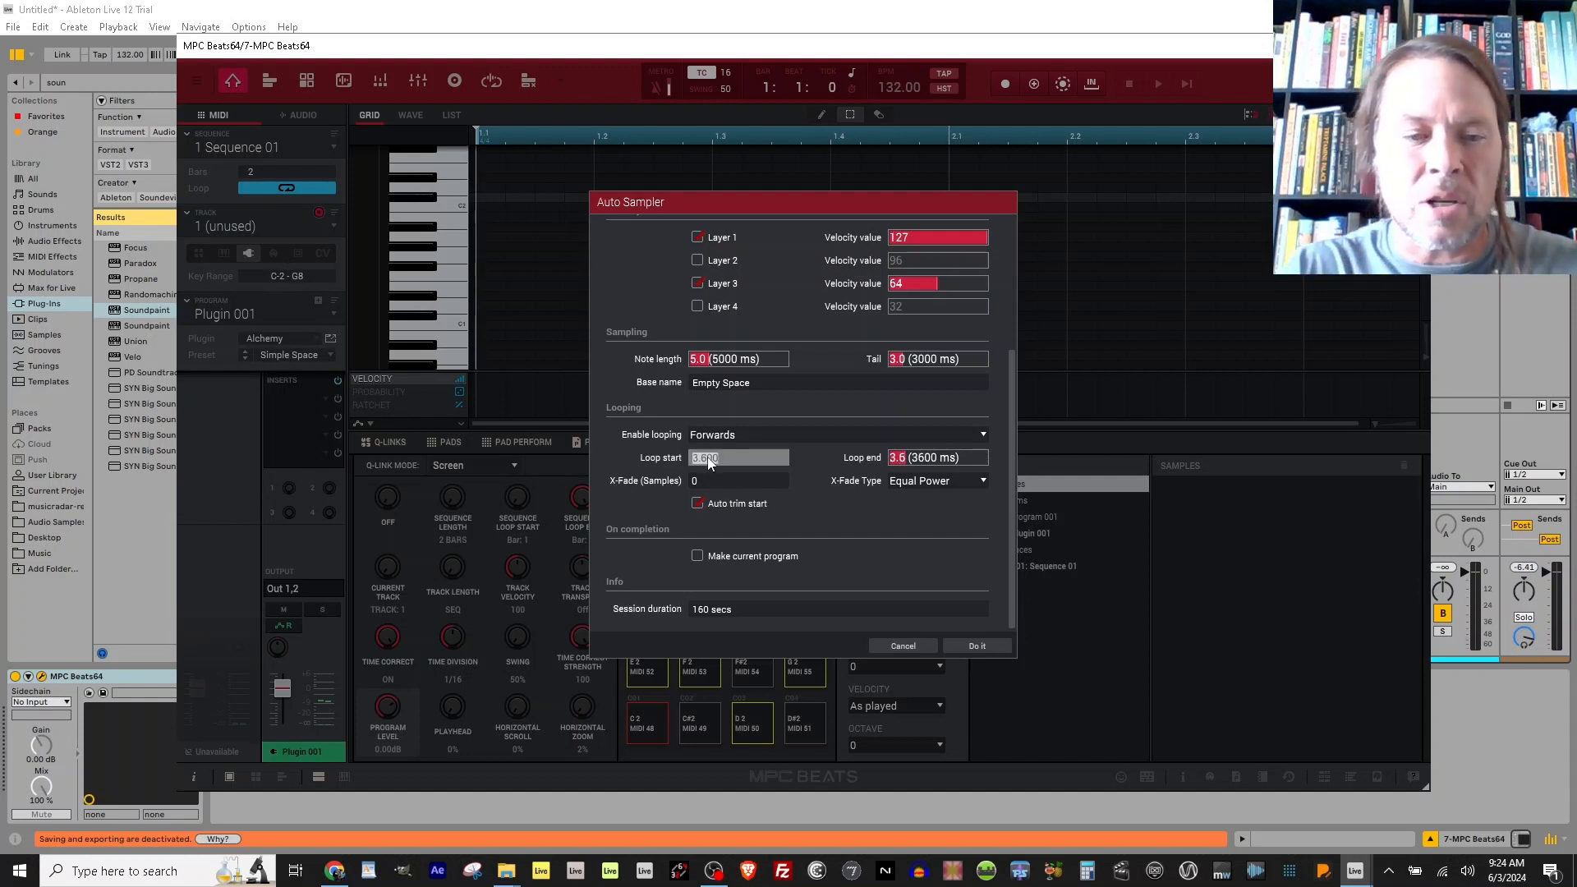
{"action": "type", "text": "1"}
{"action": "key", "text": "Return"}
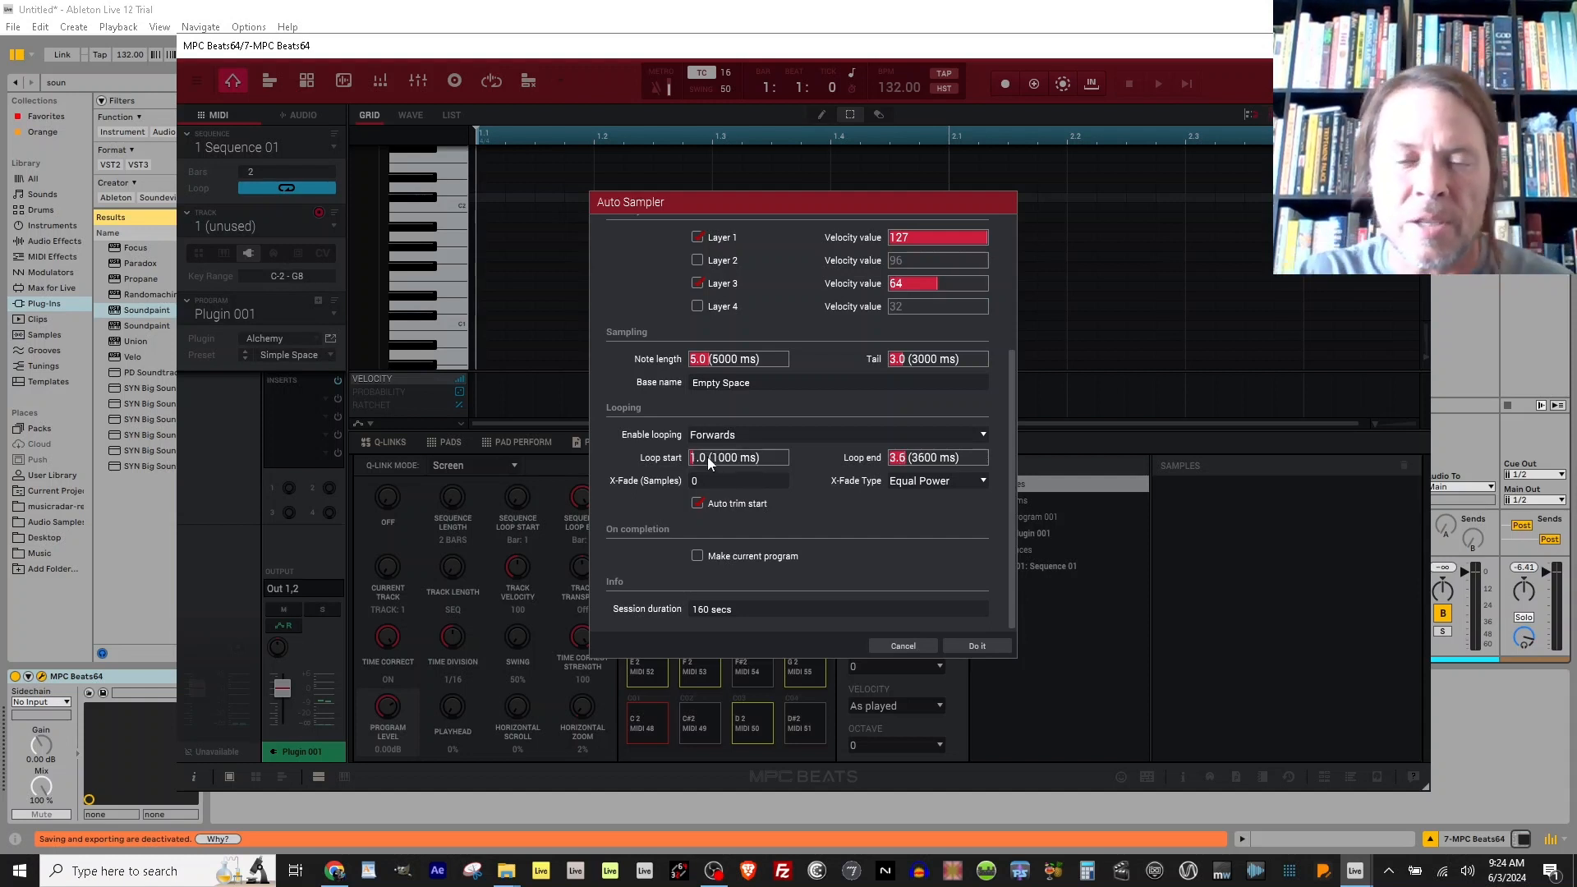
{"action": "left_click", "coordinate": [915, 458]}
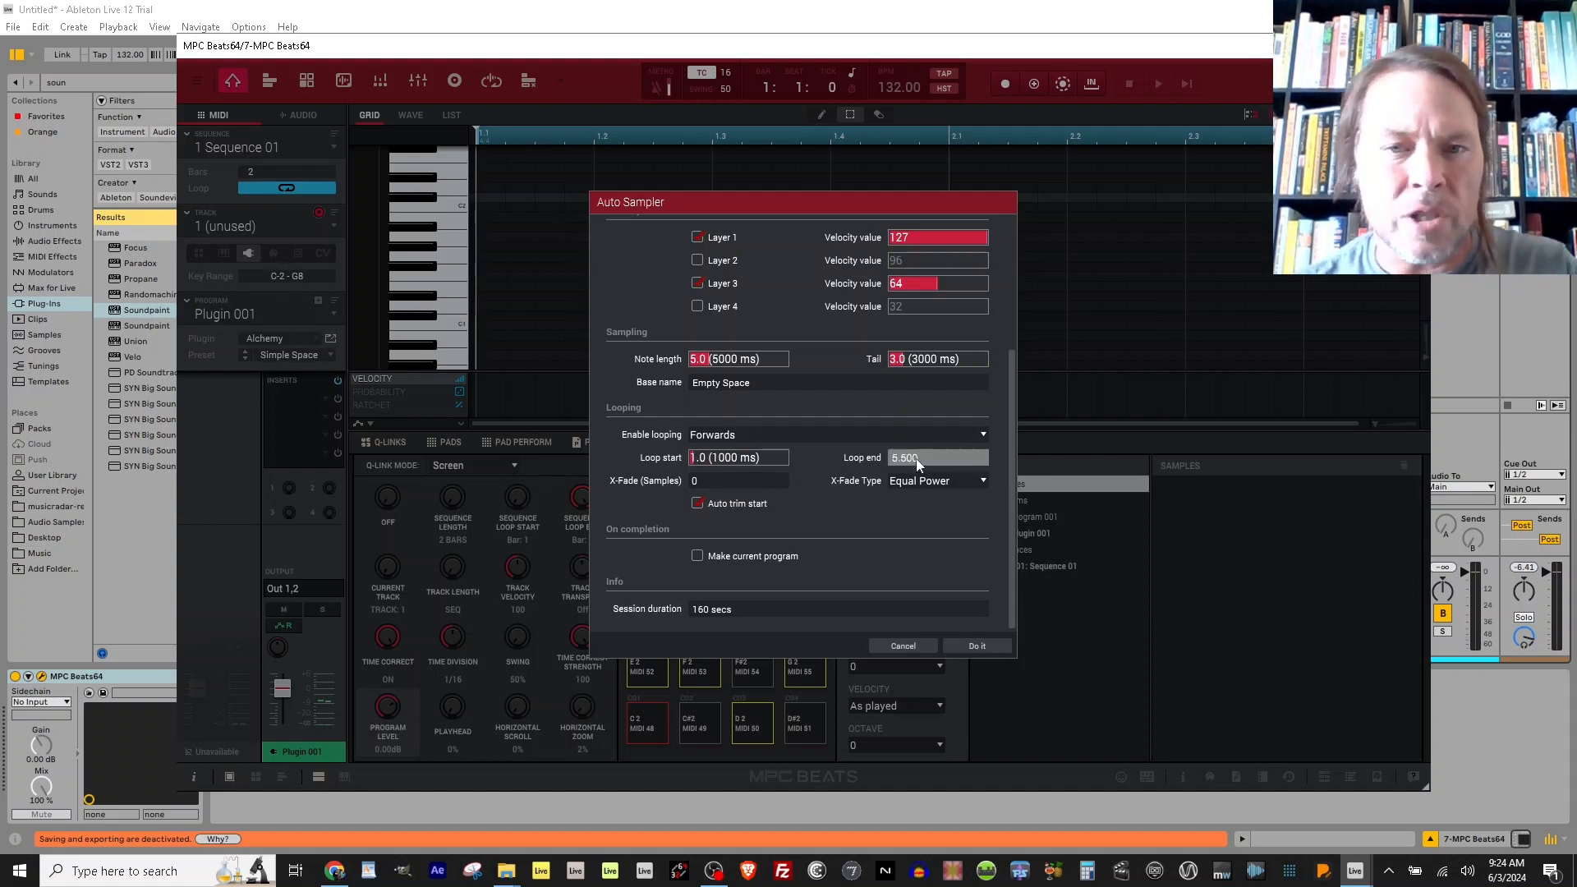
{"action": "type", "text": "4."}
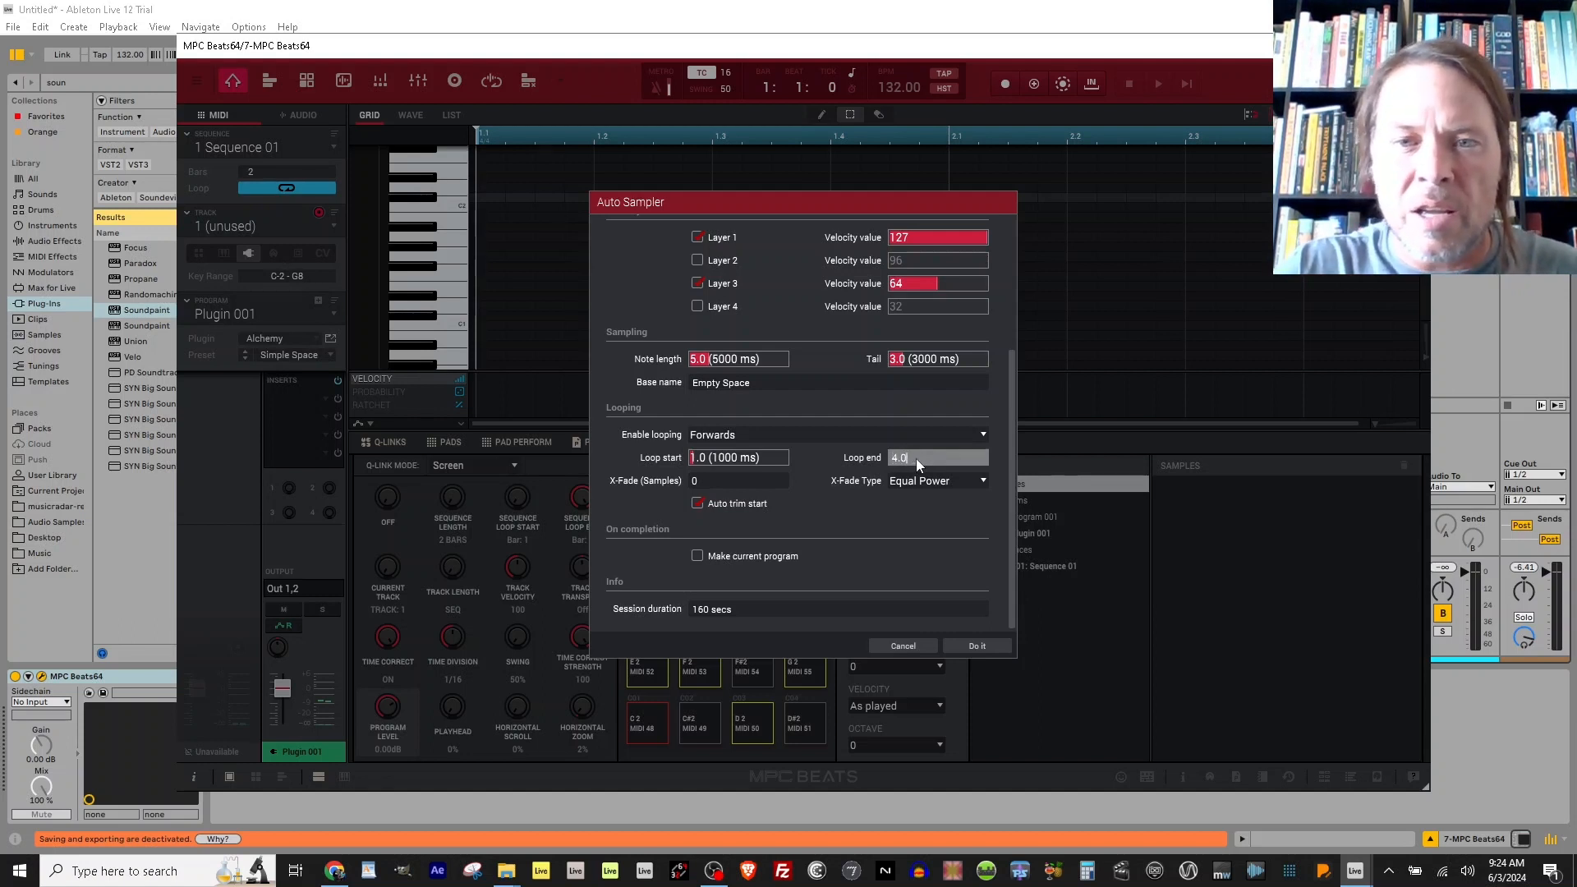
{"action": "key", "text": "Return"}
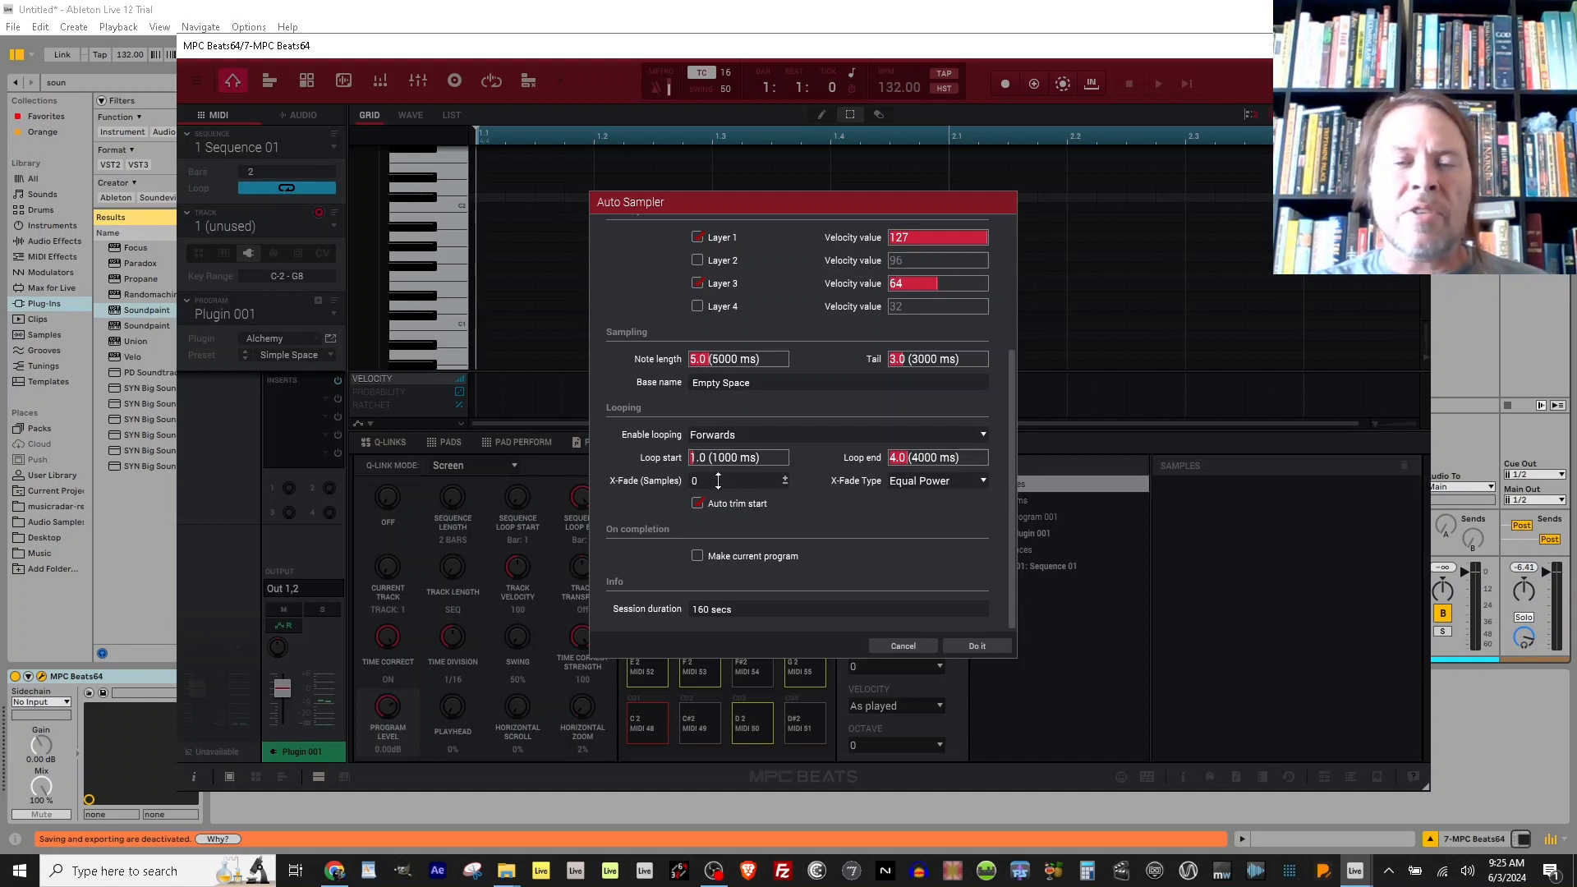
Set the loop crossfade to 48000 samples and have the sampled program made current on completion.
{"action": "left_click_drag", "start_coordinate": [784, 481], "coordinate": [784, 463]}
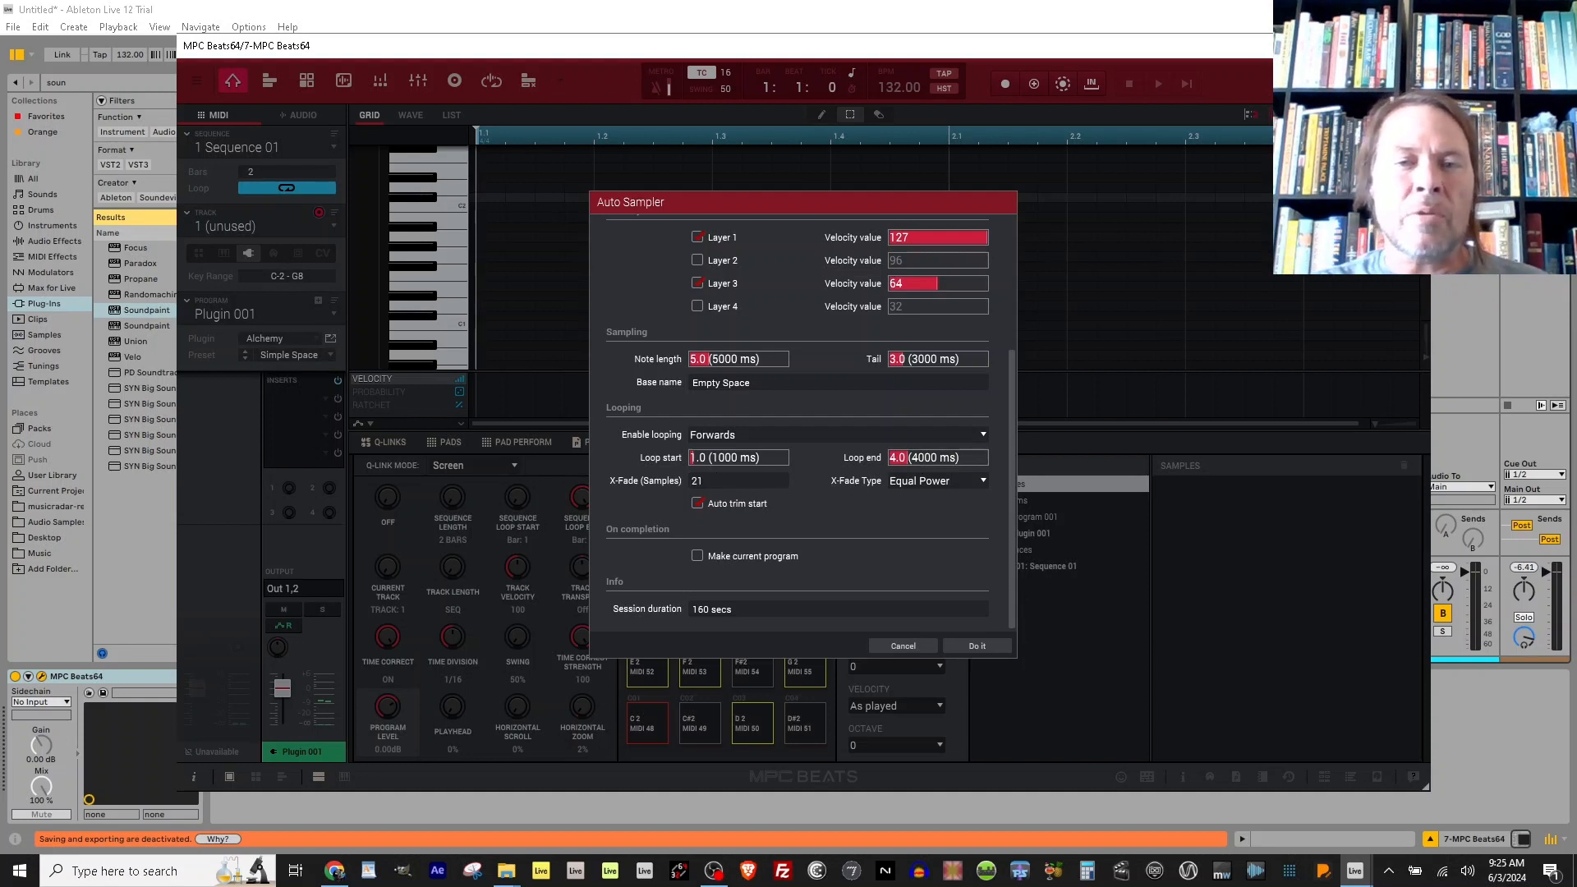
{"action": "double_click", "coordinate": [705, 485]}
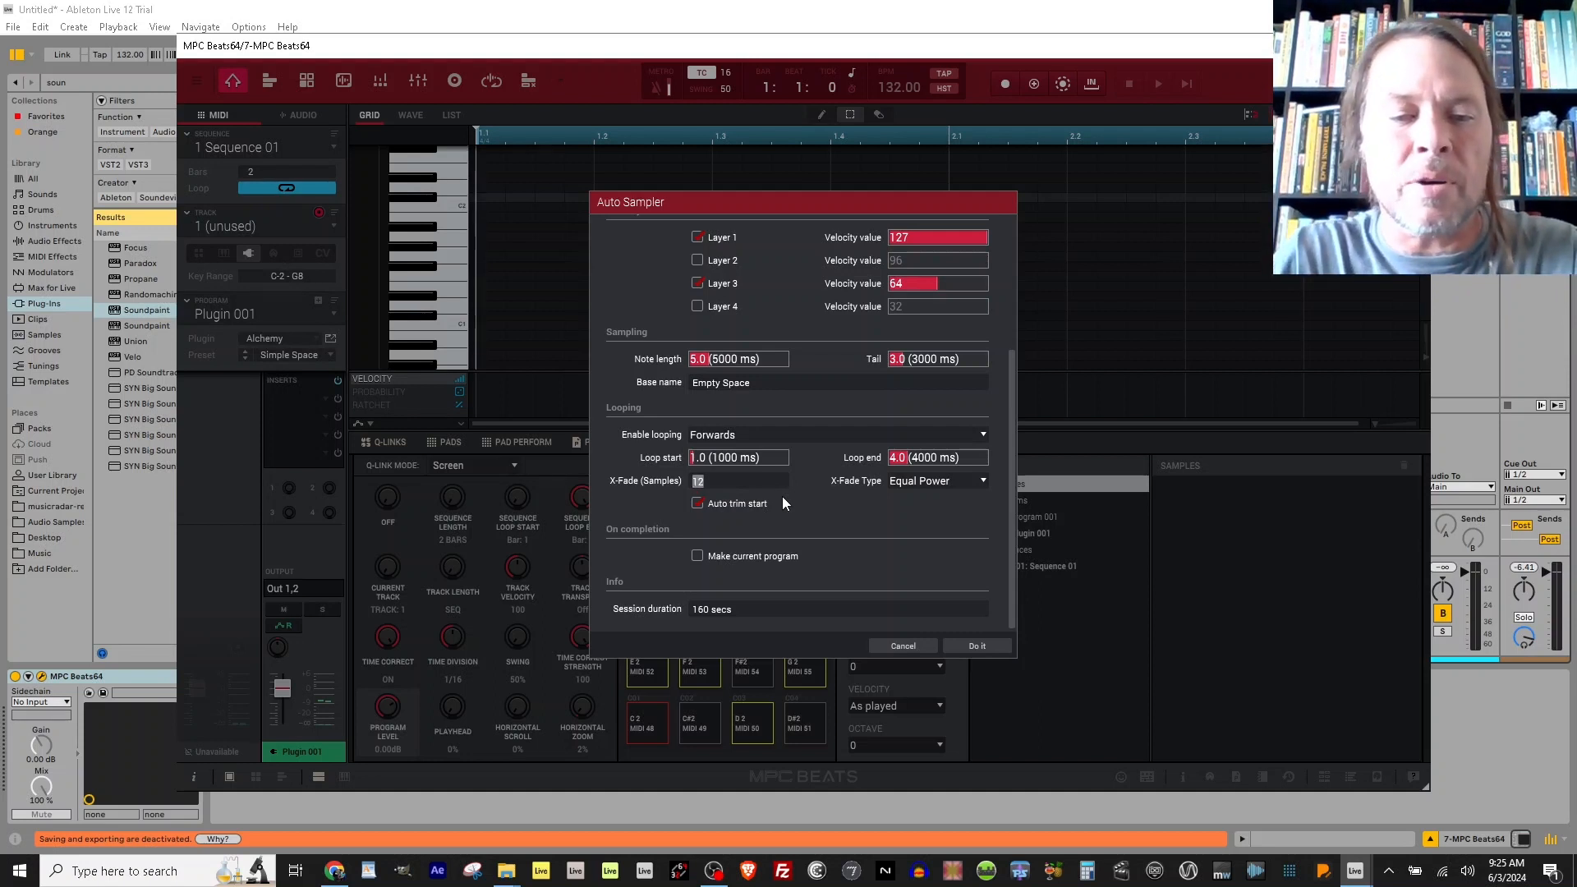
{"action": "type", "text": "4"}
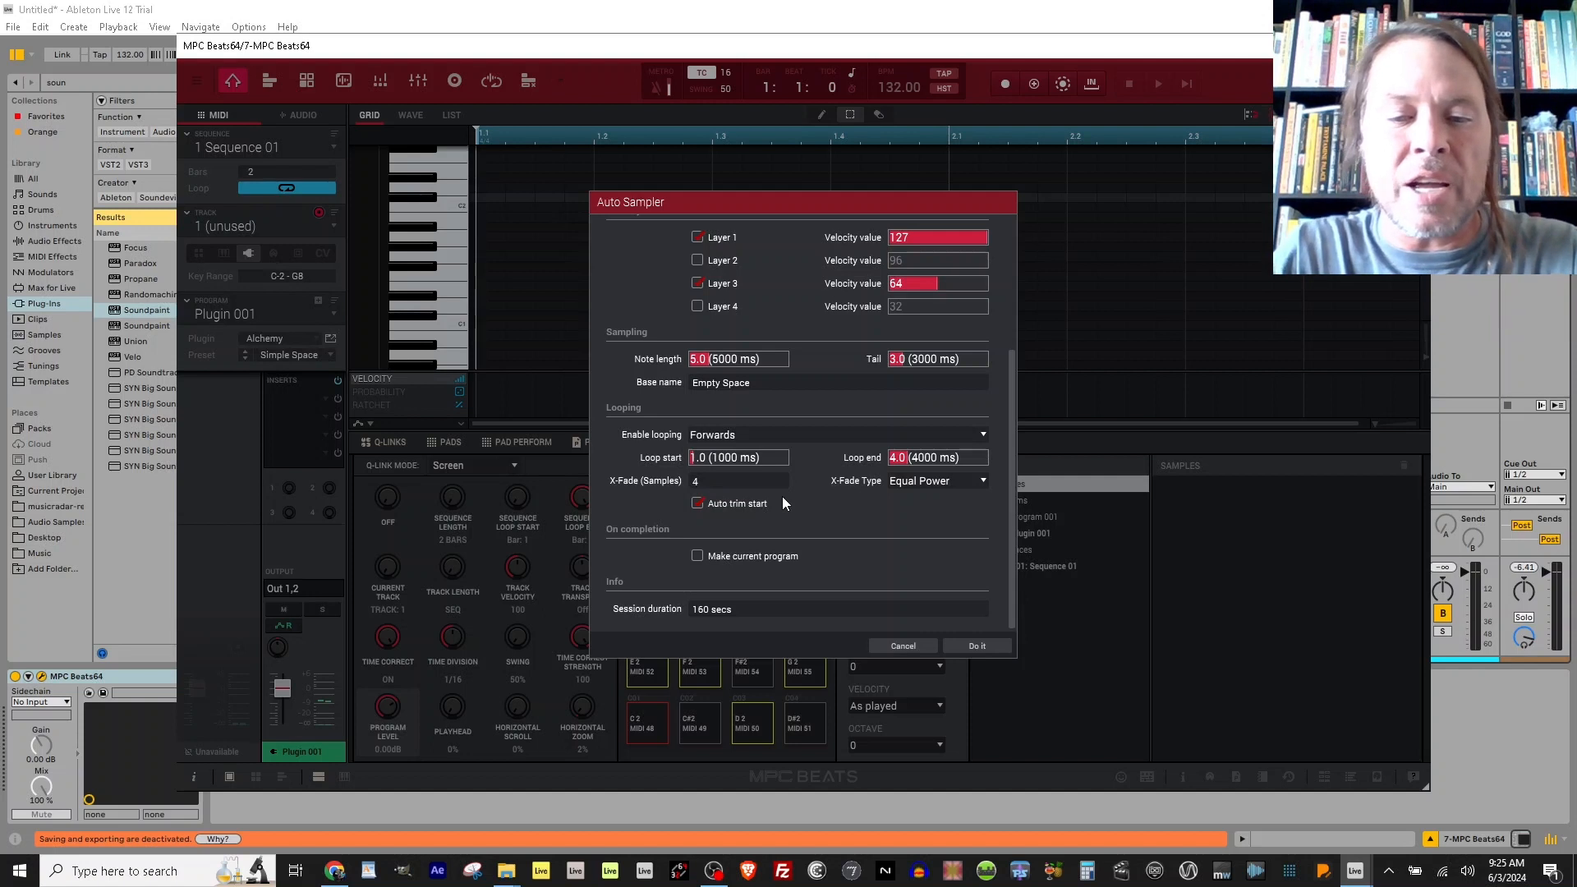
{"action": "type", "text": "8000"}
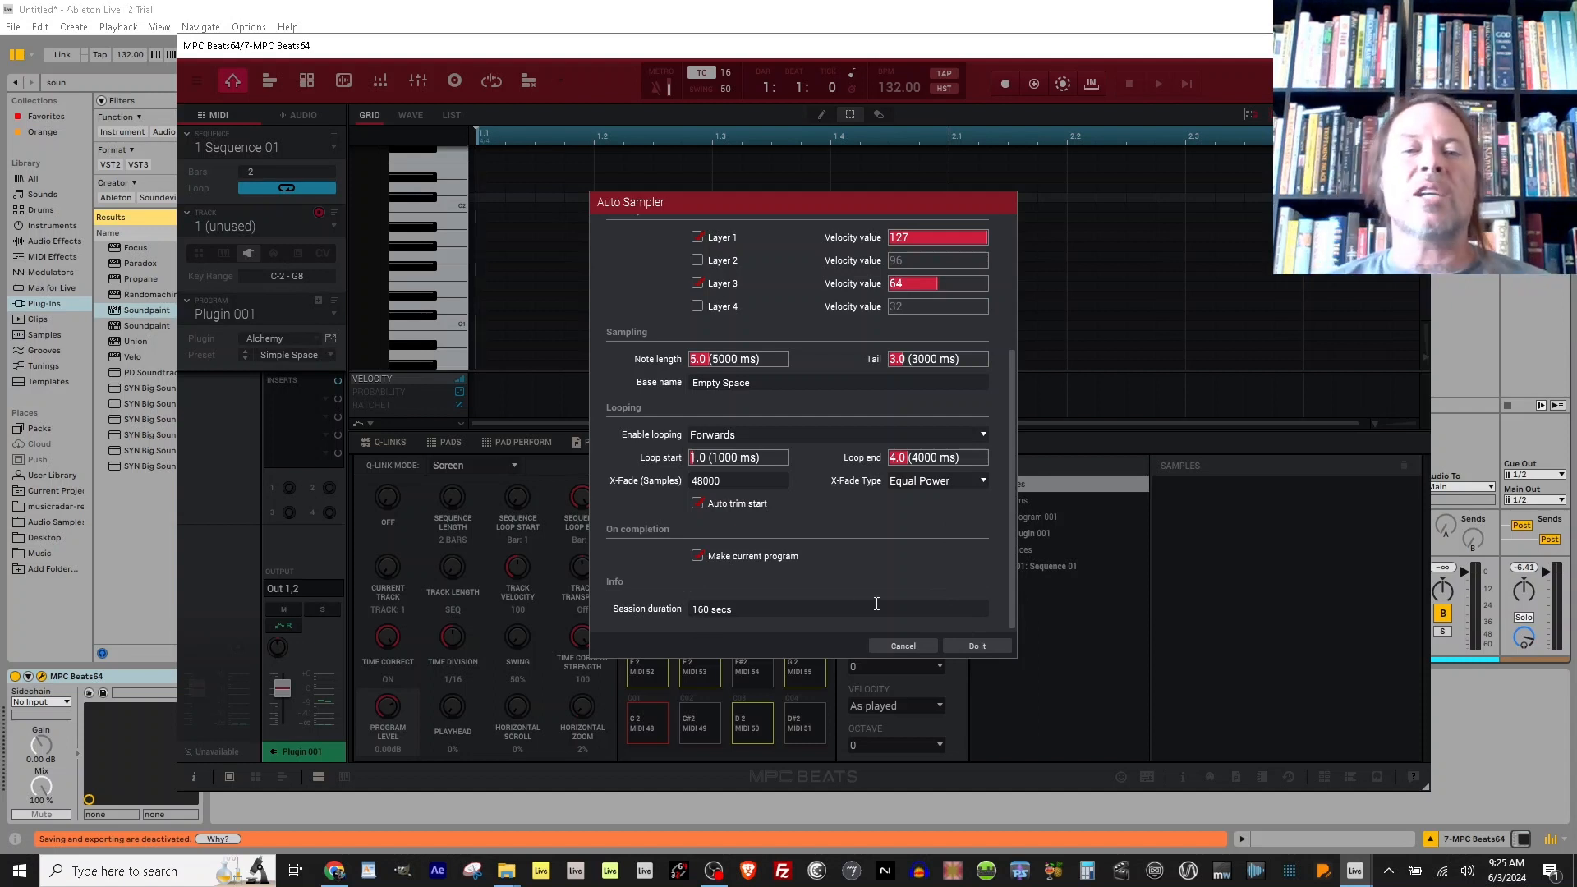
Run the auto-sampling and try out the resulting Empty Space program from the computer keyboard in octaves C4 and C3.
{"action": "left_click", "coordinate": [975, 646]}
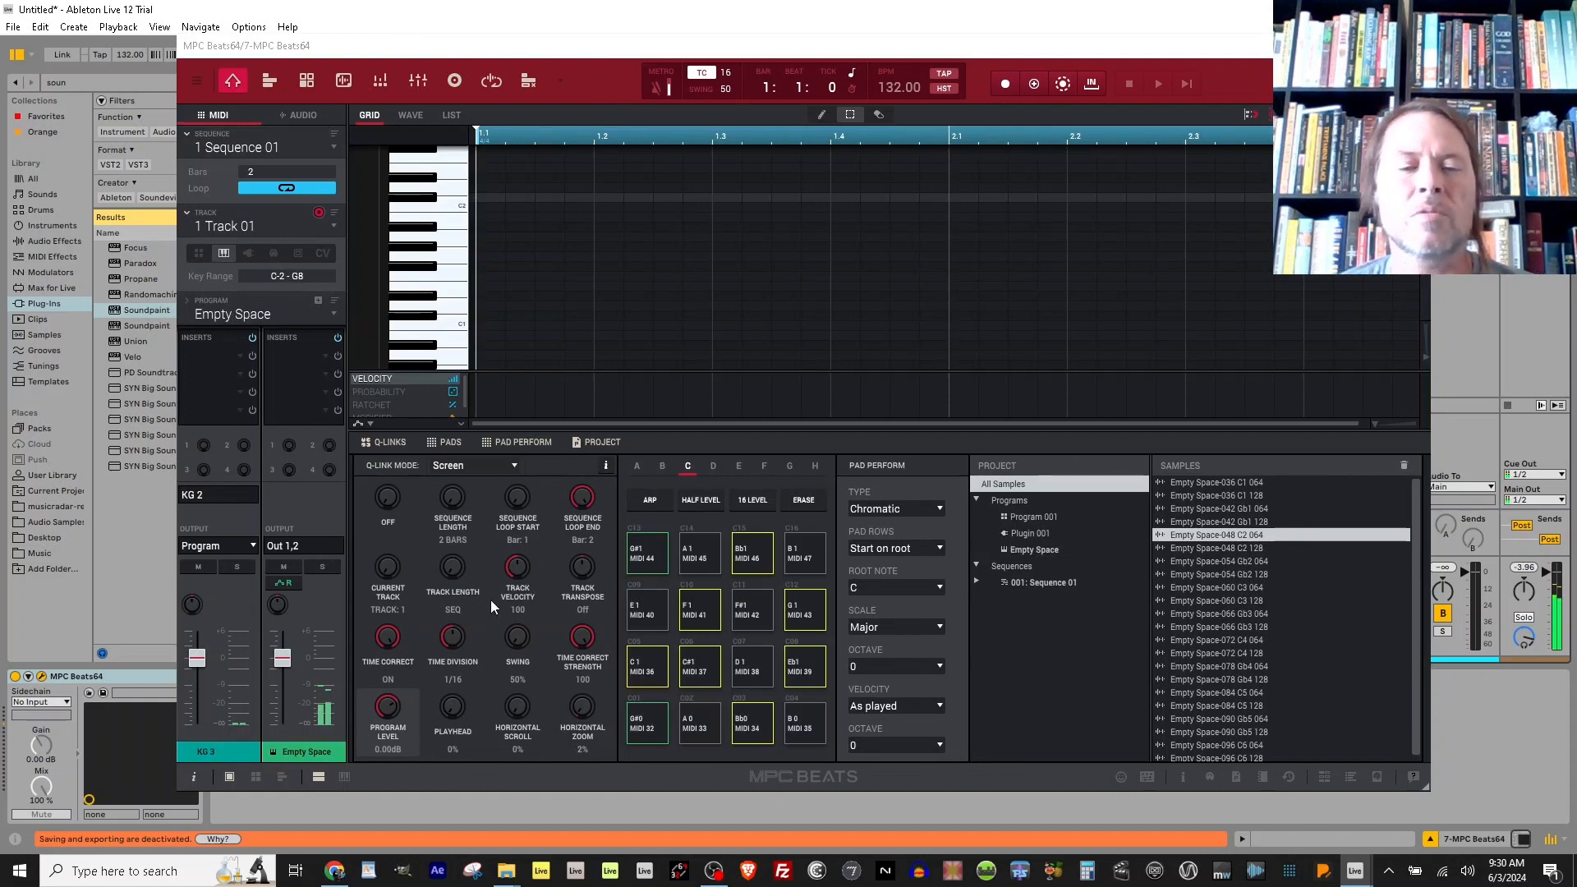
{"action": "key", "text": "x"}
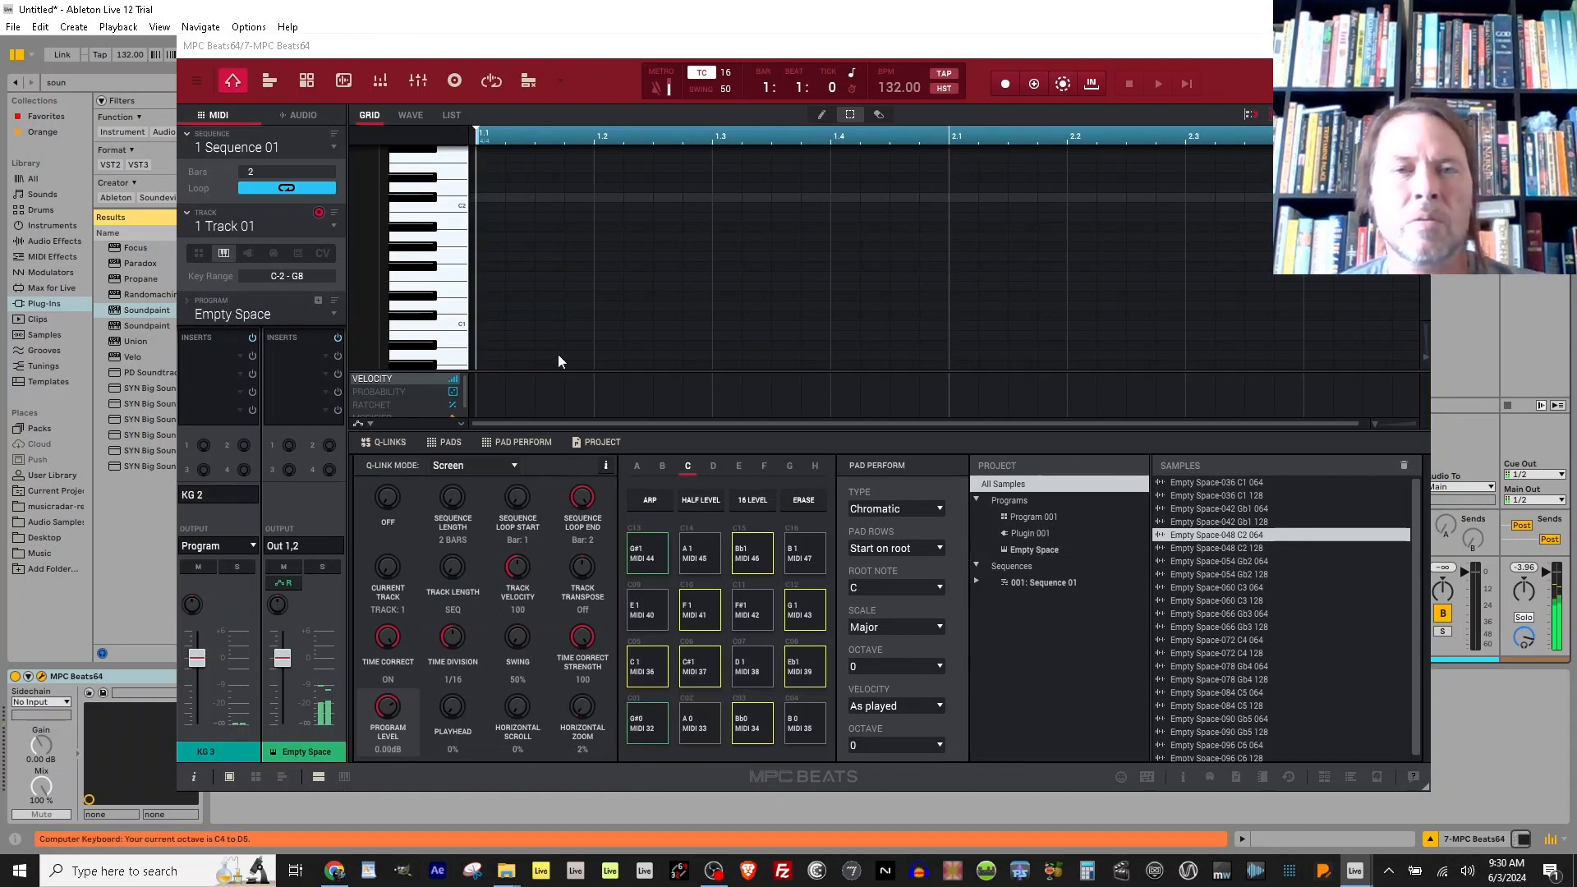
{"action": "key", "text": "z"}
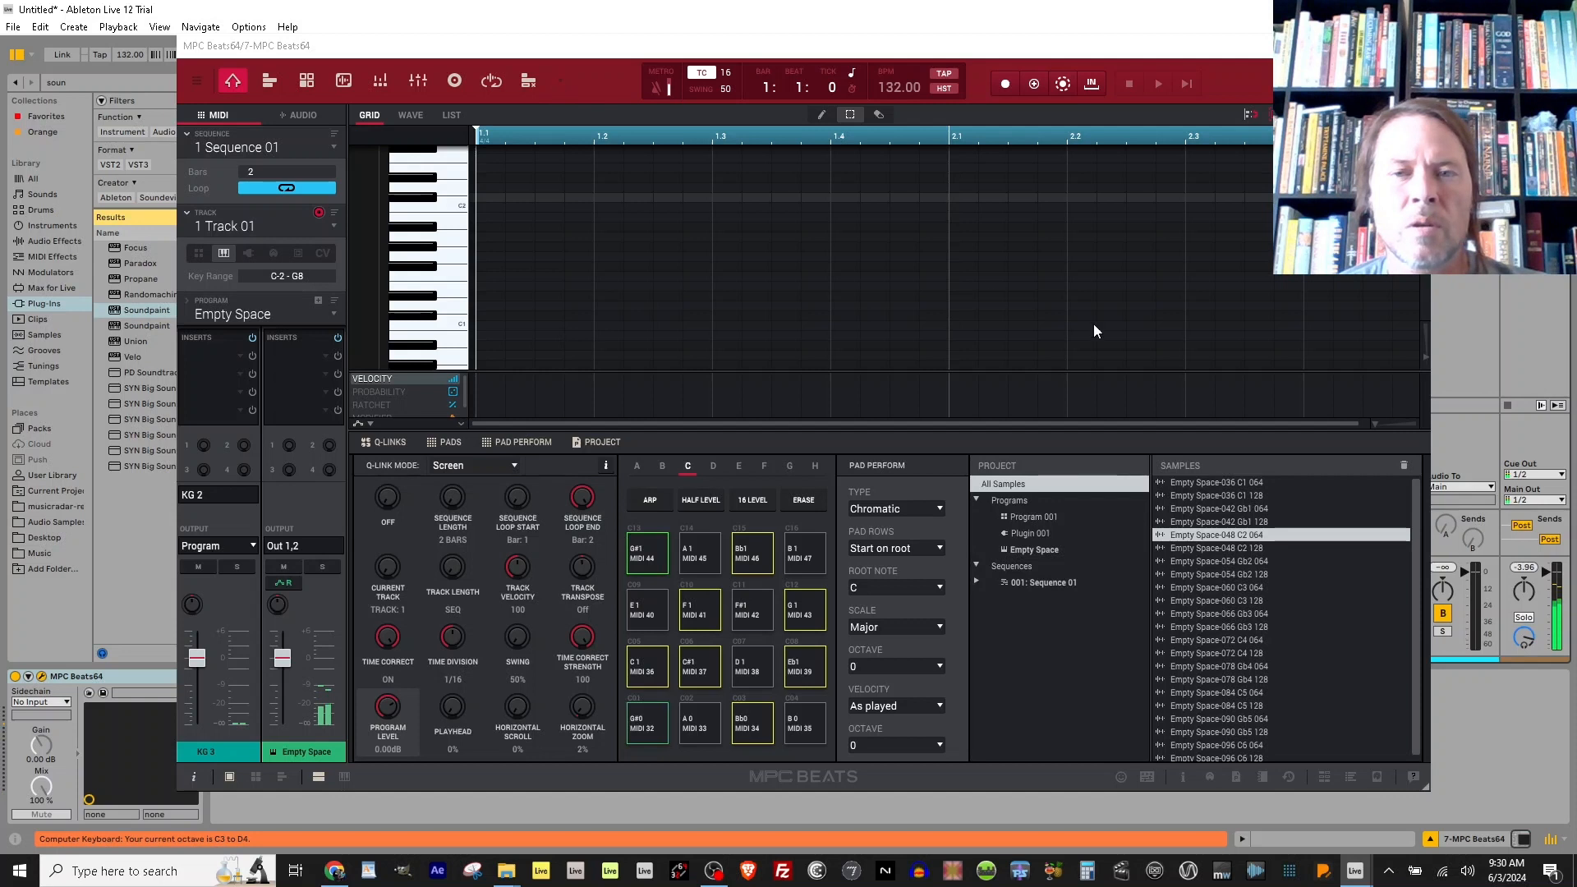
Save the Empty Space program as Empty Space.xpm in the Keygroups folder of Phoenix Construction Kit's Akai Force Collection.
{"action": "right_click", "coordinate": [1023, 558]}
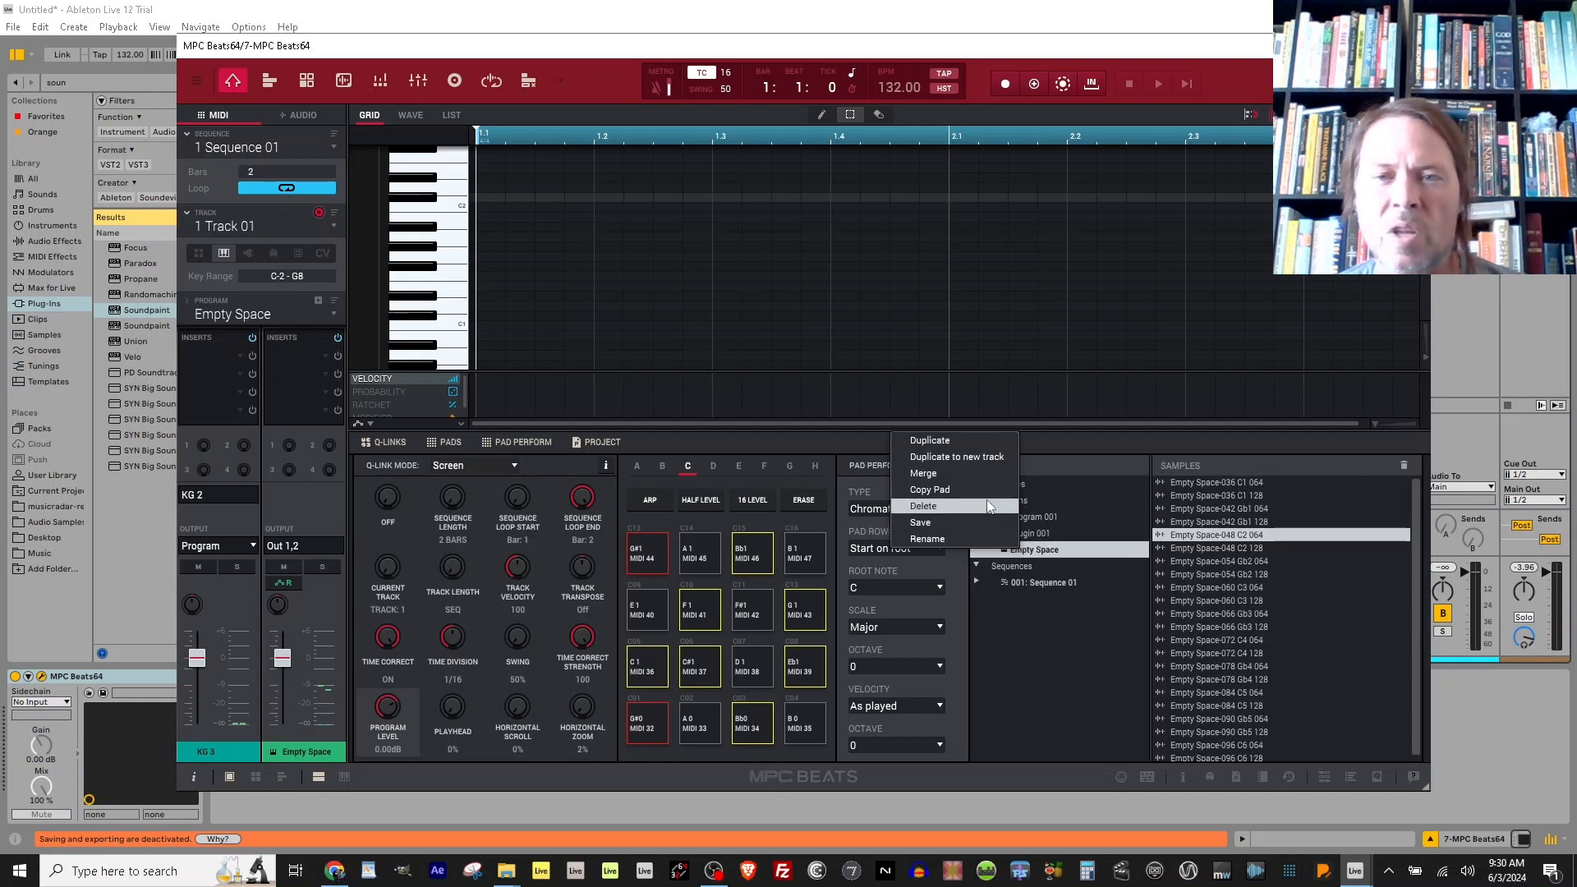
{"action": "left_click", "coordinate": [962, 529]}
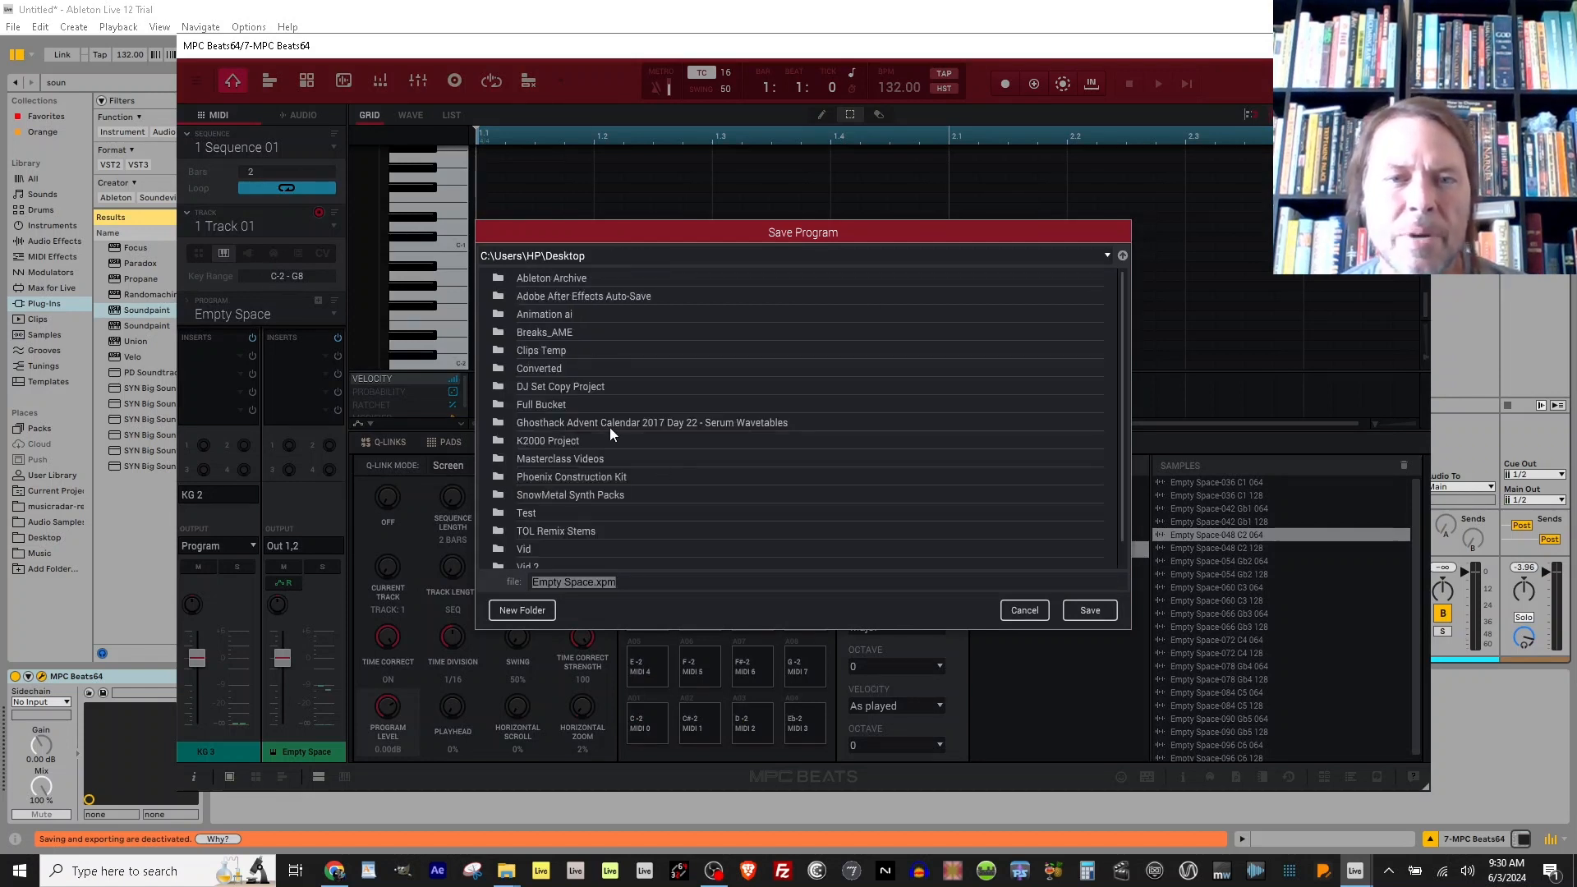
{"action": "double_click", "coordinate": [594, 479]}
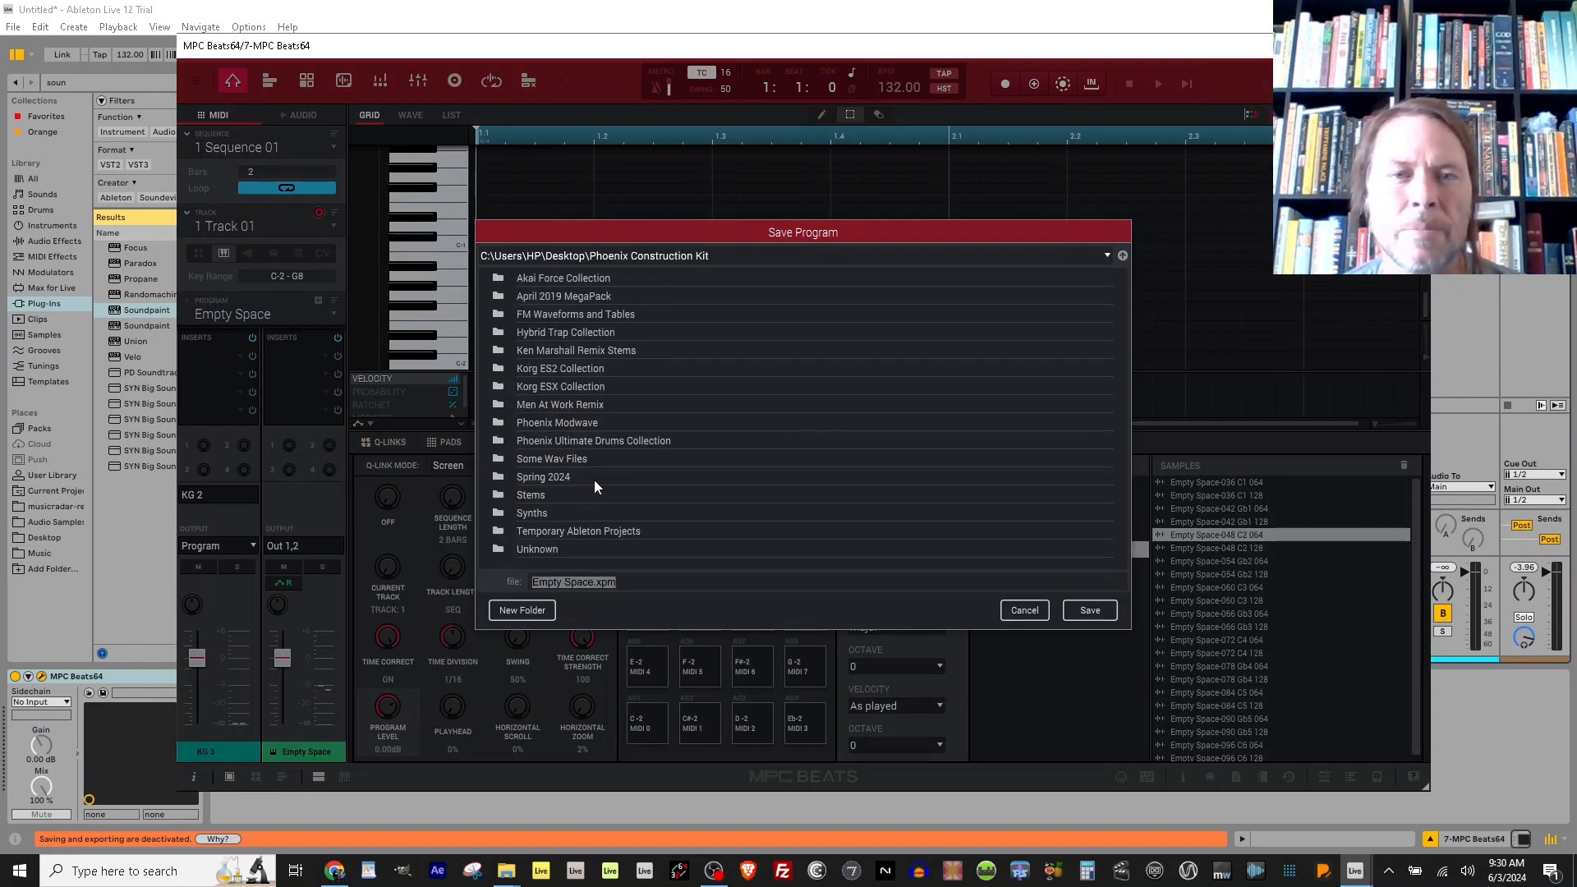
{"action": "double_click", "coordinate": [555, 279]}
{"action": "double_click", "coordinate": [544, 297]}
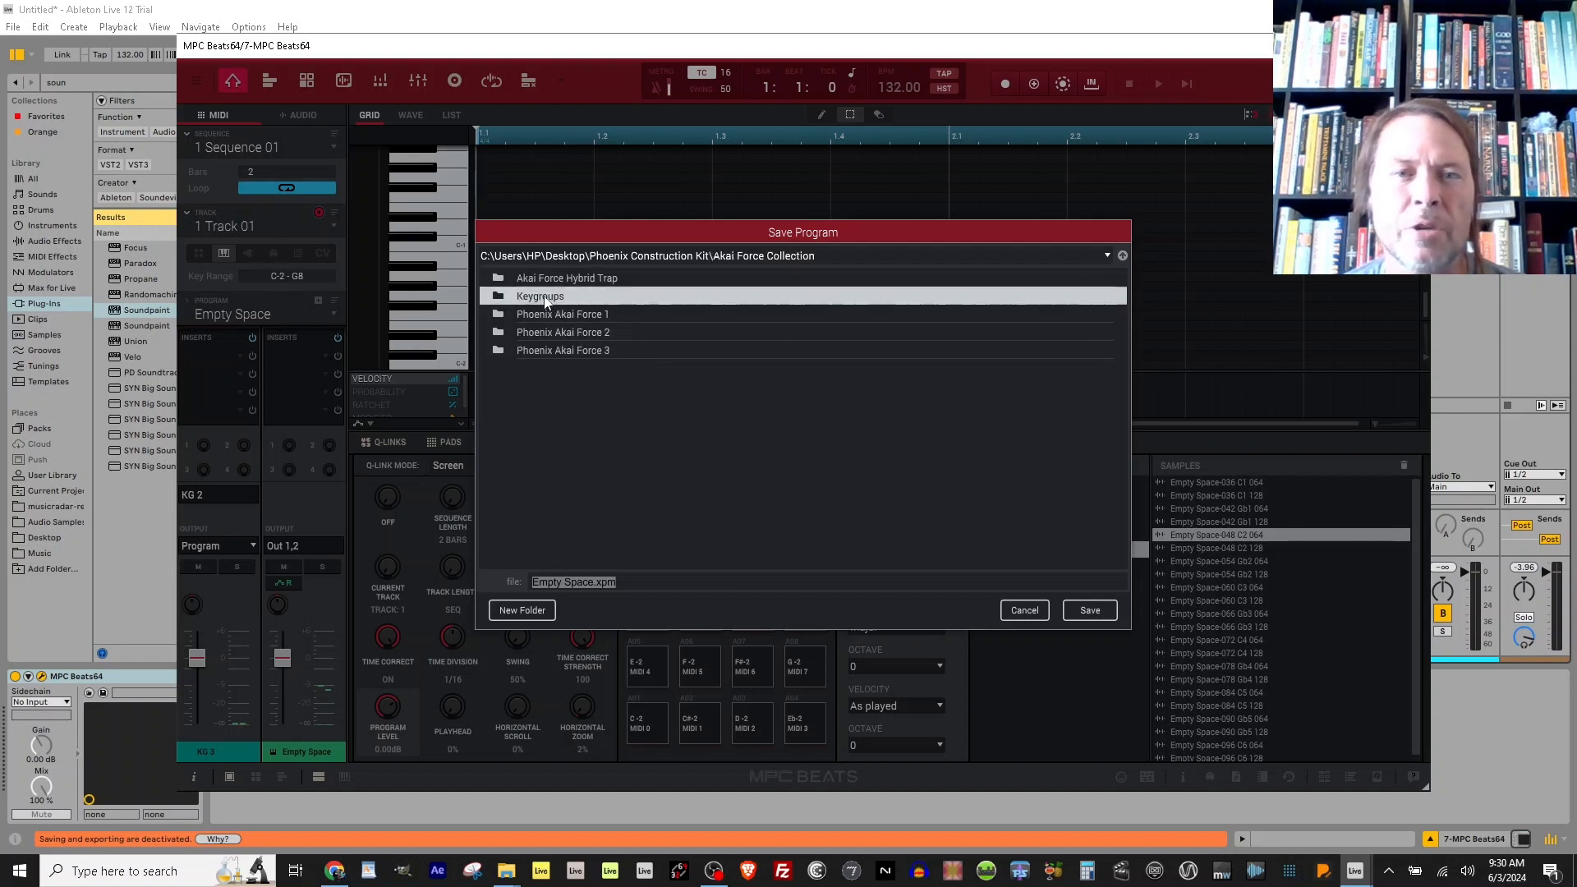
{"action": "left_click", "coordinate": [1089, 610]}
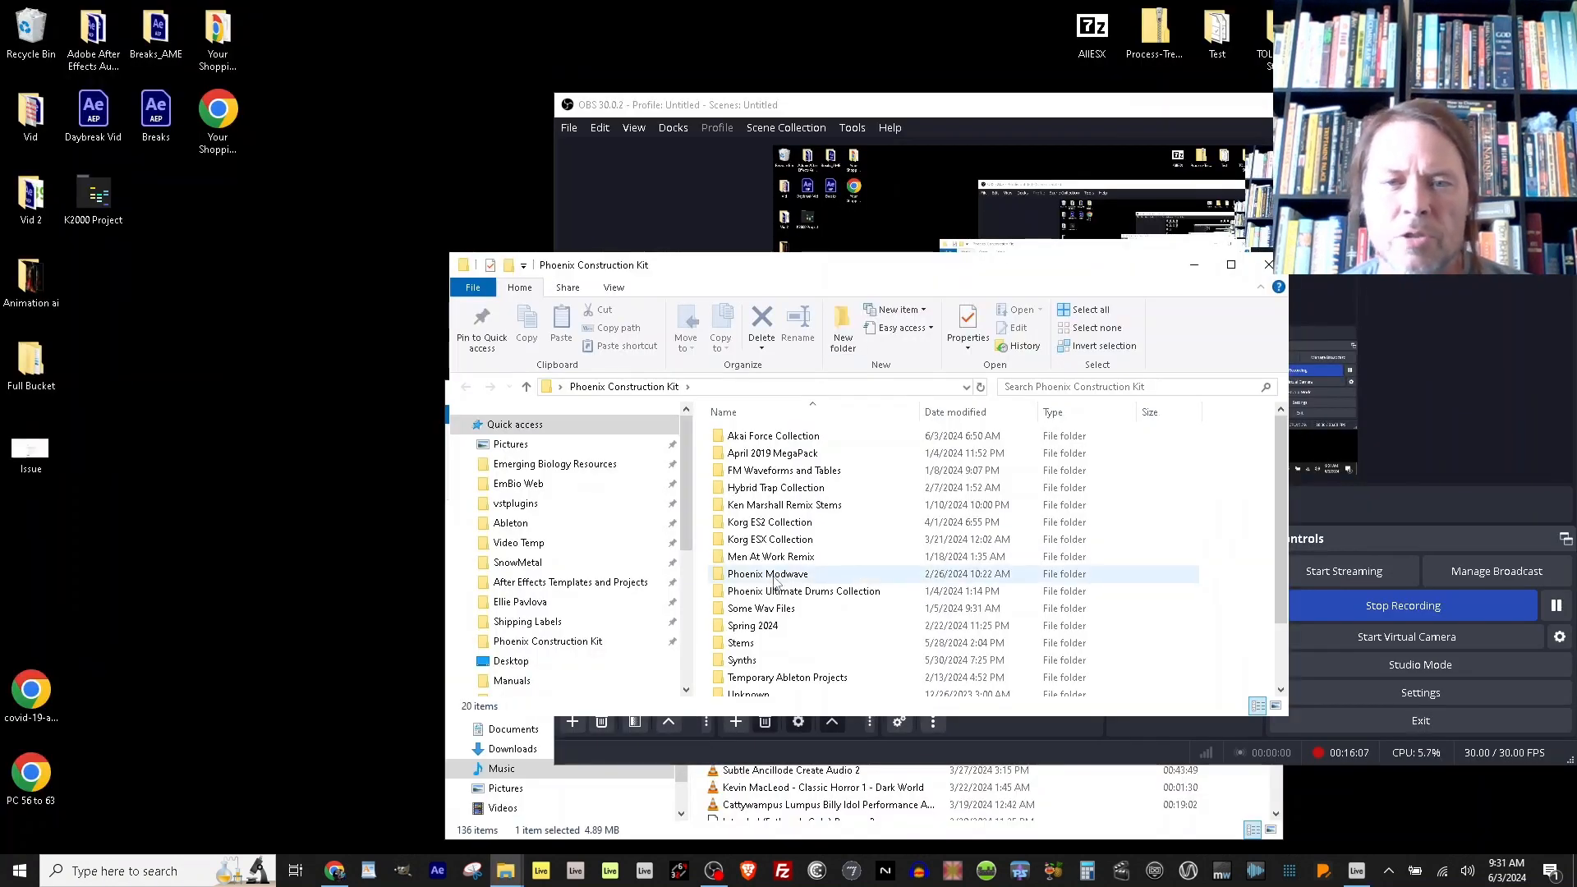
Show the Empty Space samples from Akai Force Collection's Keygroups folder in File Explorer, beside the standalone Soundpaint part editor.
{"action": "double_click", "coordinate": [772, 436]}
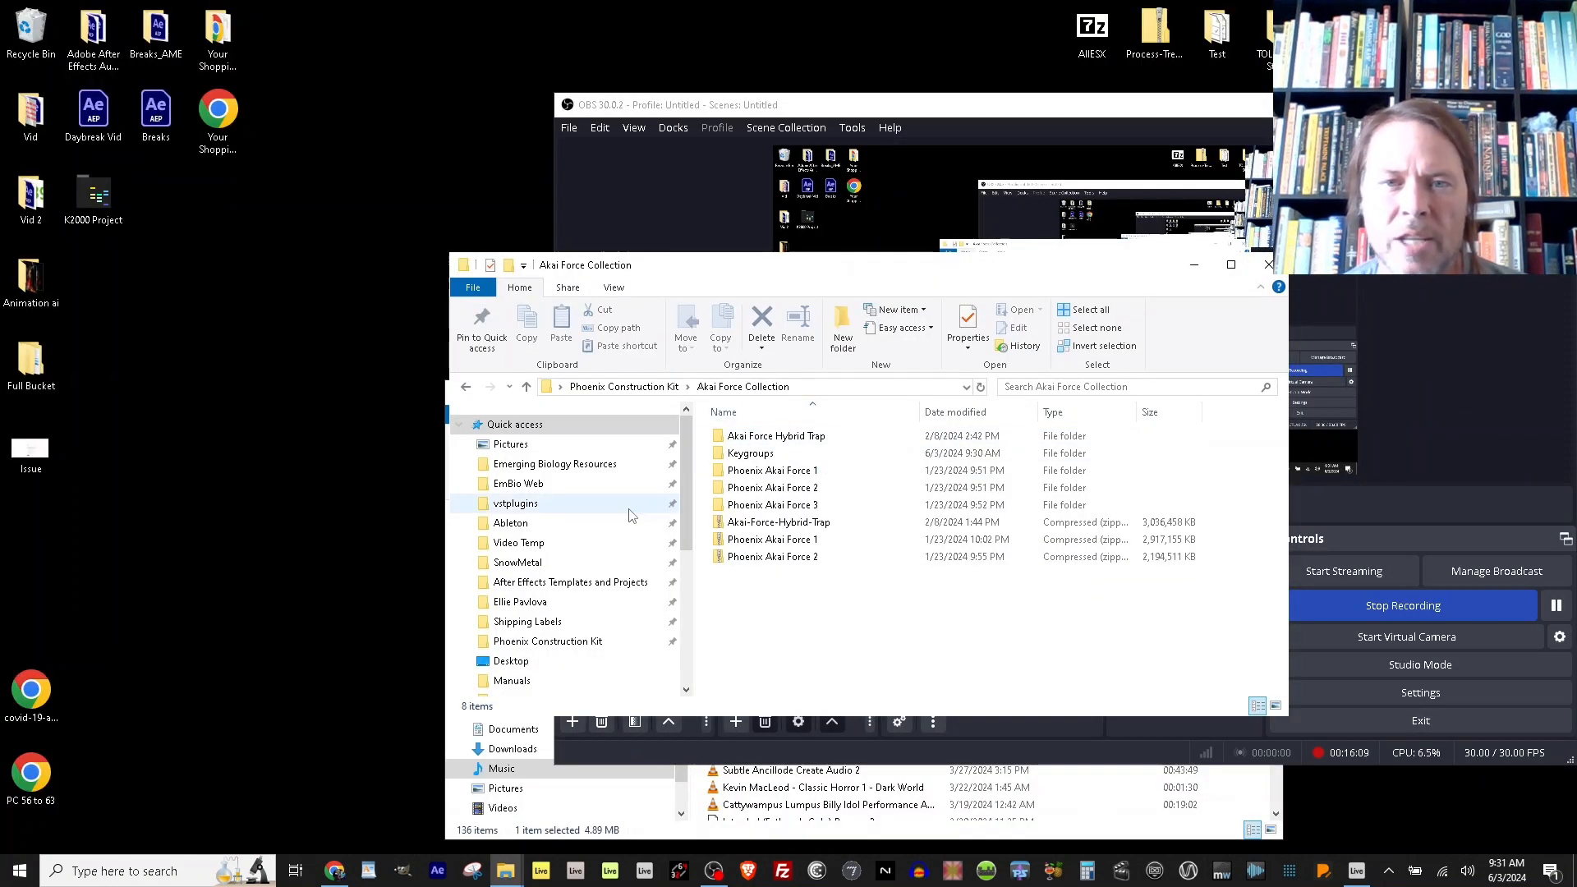
{"action": "double_click", "coordinate": [751, 454]}
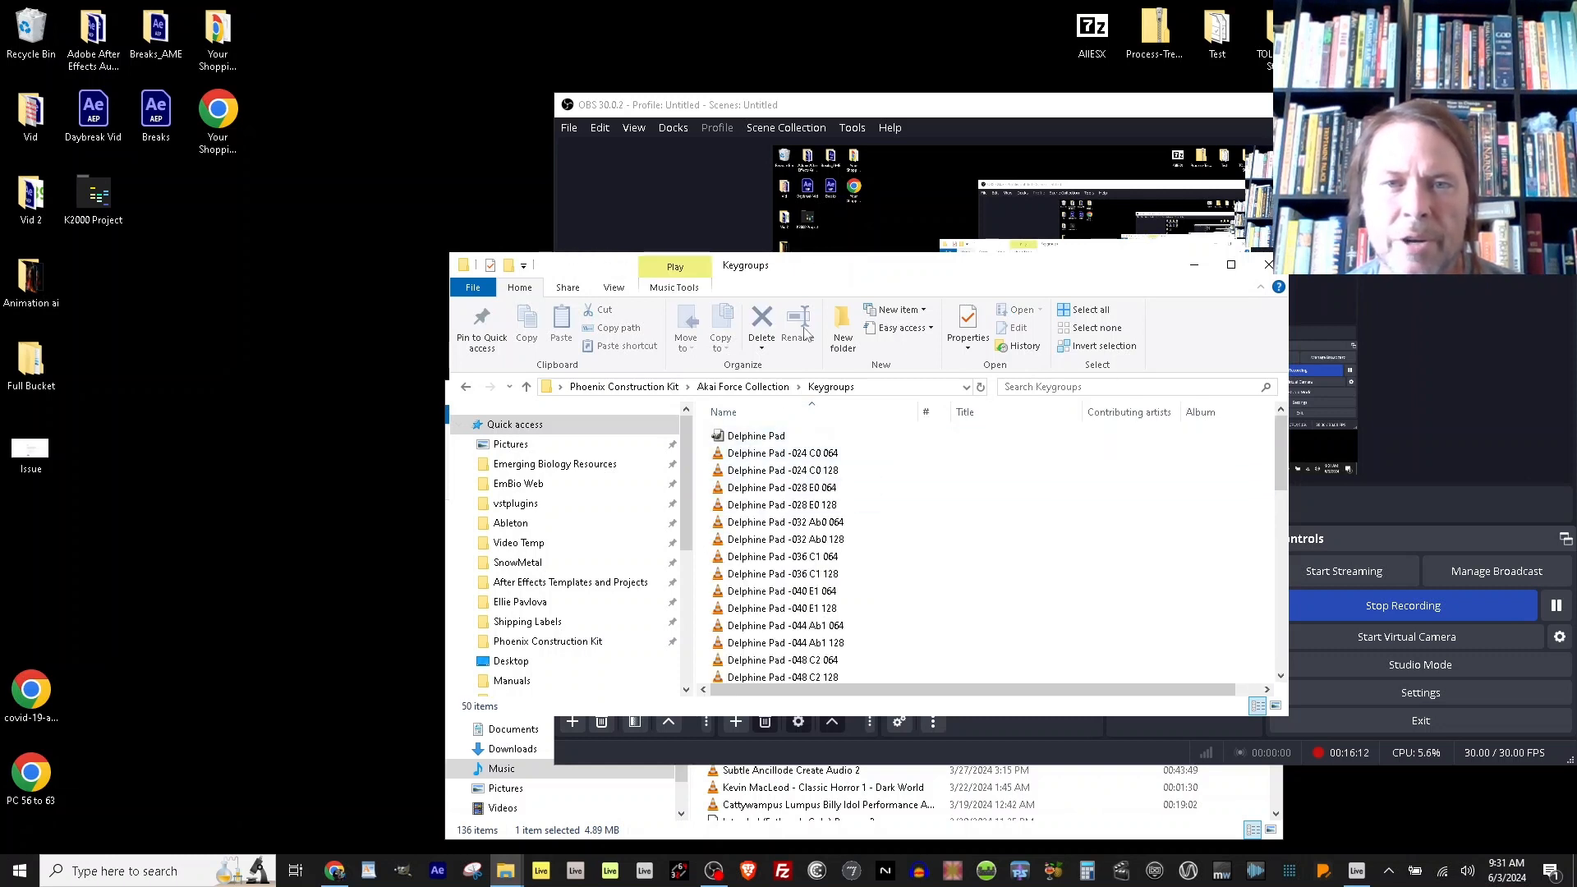
{"action": "left_click_drag", "start_coordinate": [827, 267], "coordinate": [977, 168]}
{"action": "left_click_drag", "start_coordinate": [1425, 349], "coordinate": [1423, 463]}
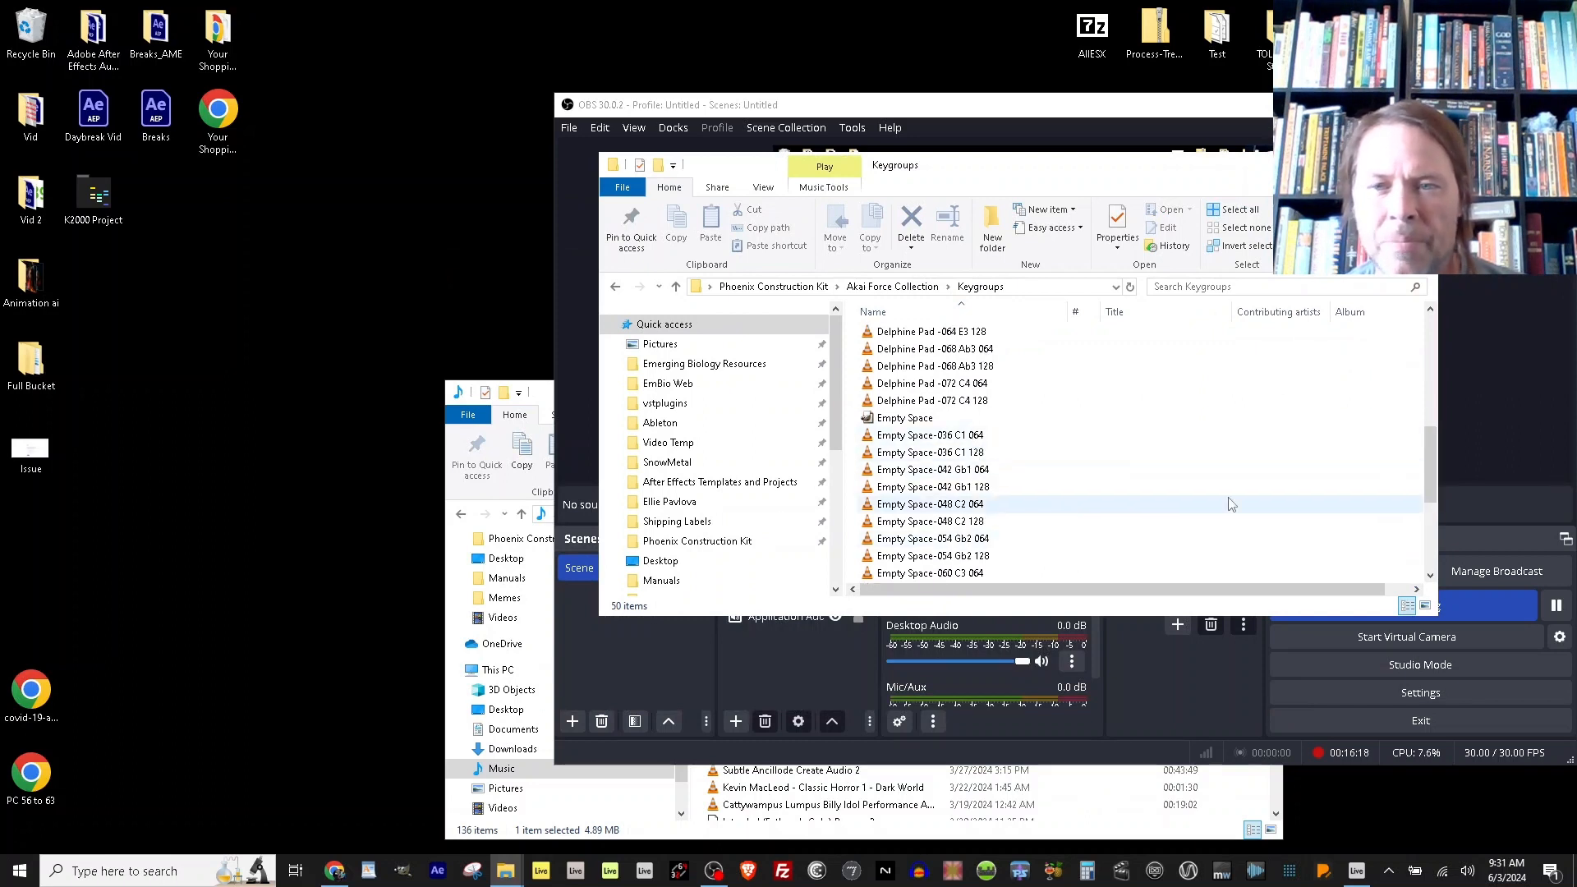
{"action": "left_click", "coordinate": [1317, 875]}
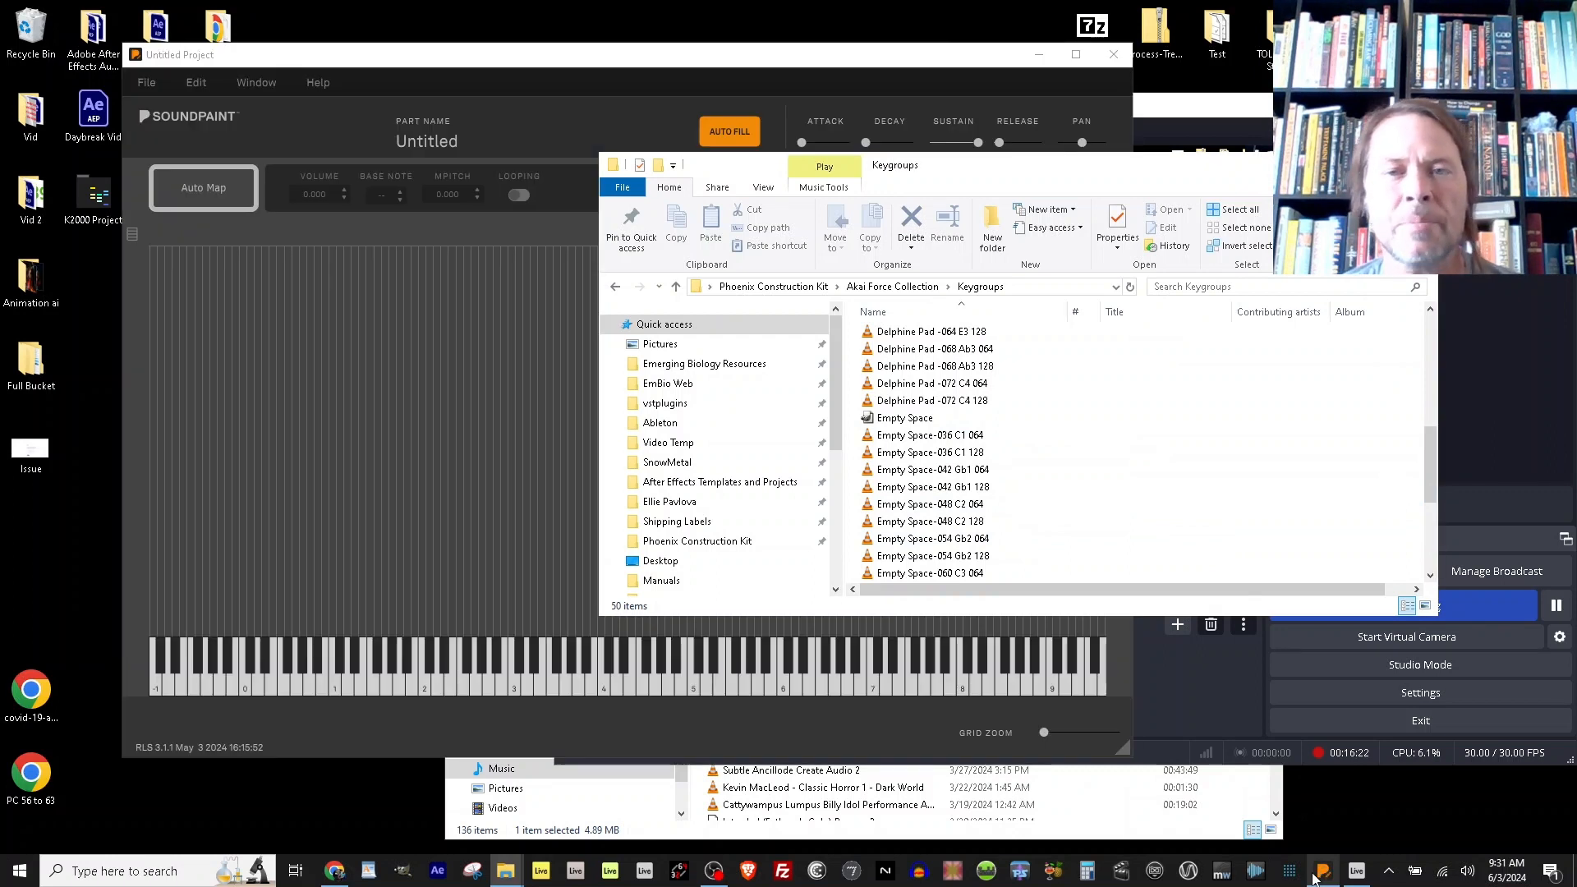
{"action": "left_click_drag", "start_coordinate": [1031, 165], "coordinate": [1380, 163]}
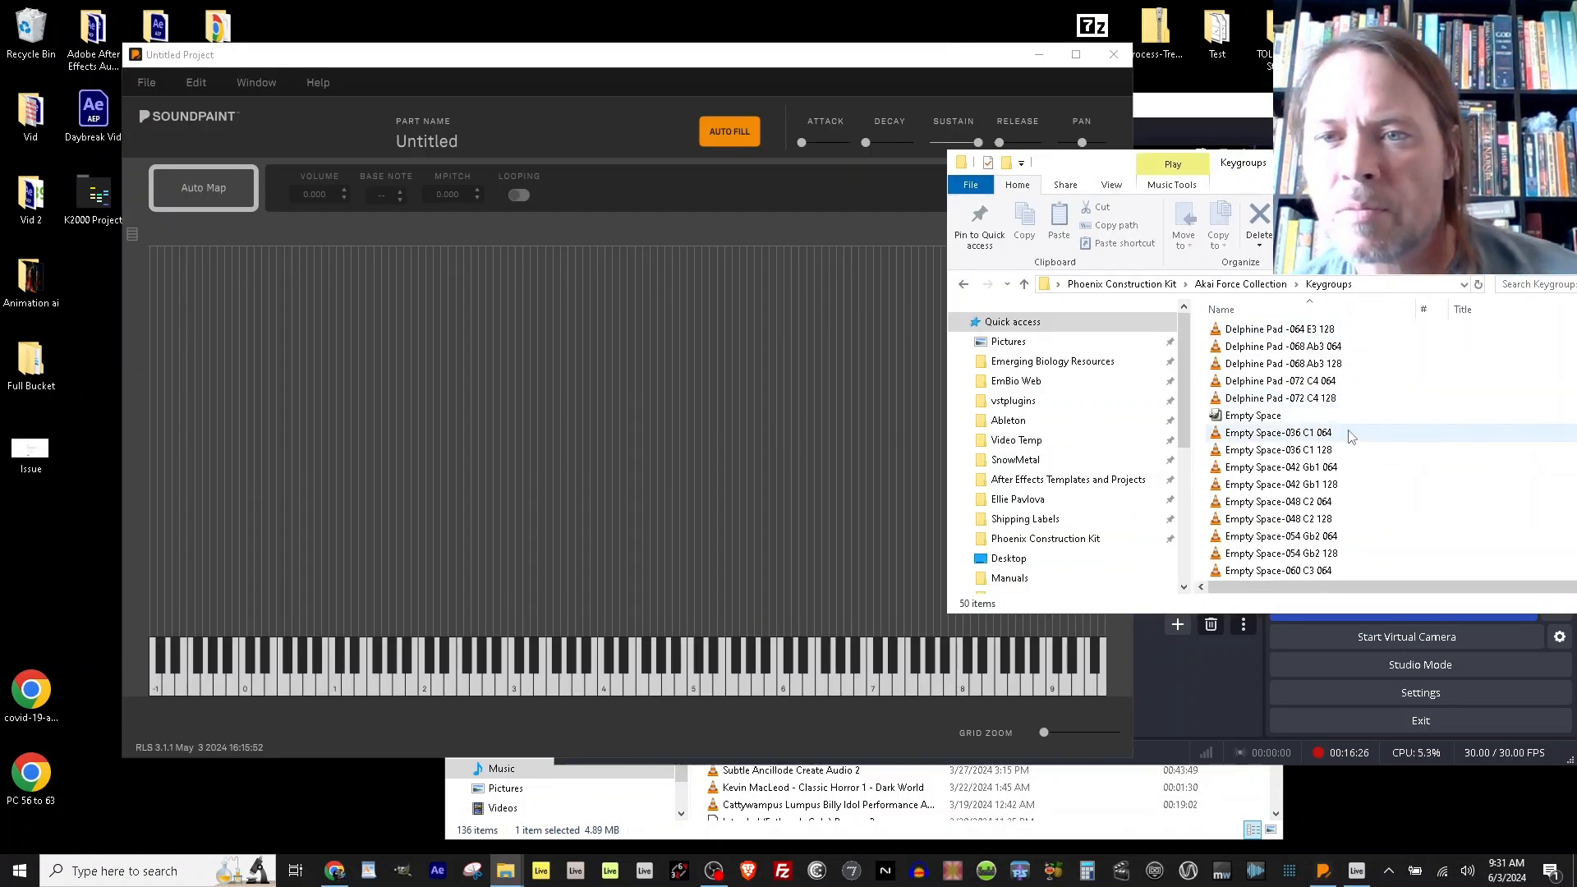
Map the 064 and 128 velocity sample pairs of Empty Space for C1, Gb1, C2 and Gb2 onto their matching keys in Soundpaint.
{"action": "left_click_drag", "start_coordinate": [1349, 431], "coordinate": [1319, 451]}
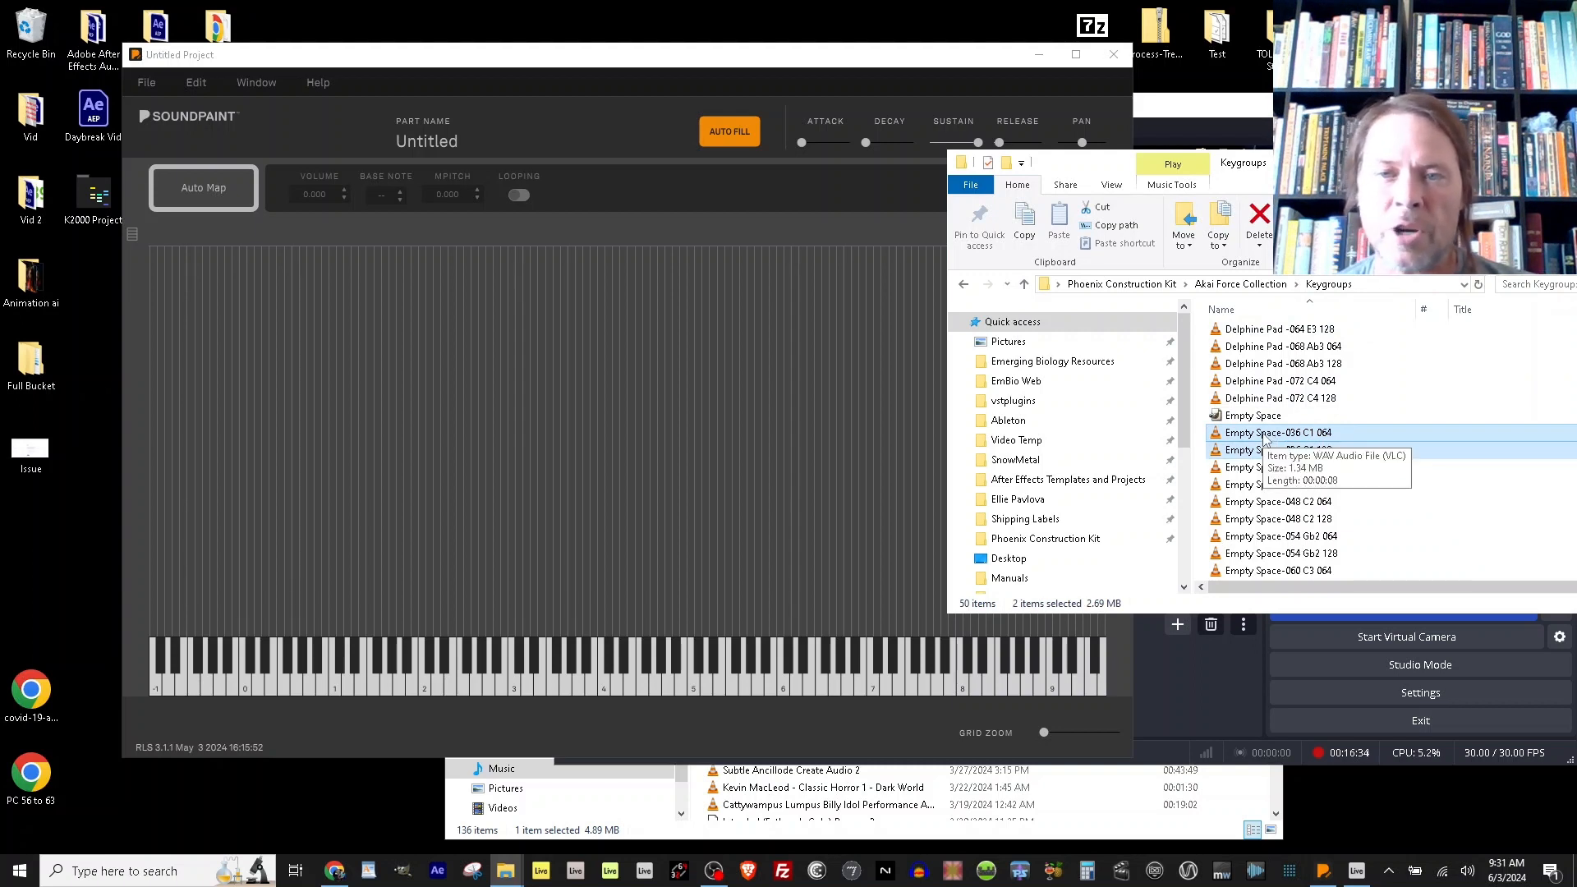
{"action": "left_click_drag", "start_coordinate": [1263, 437], "coordinate": [334, 686]}
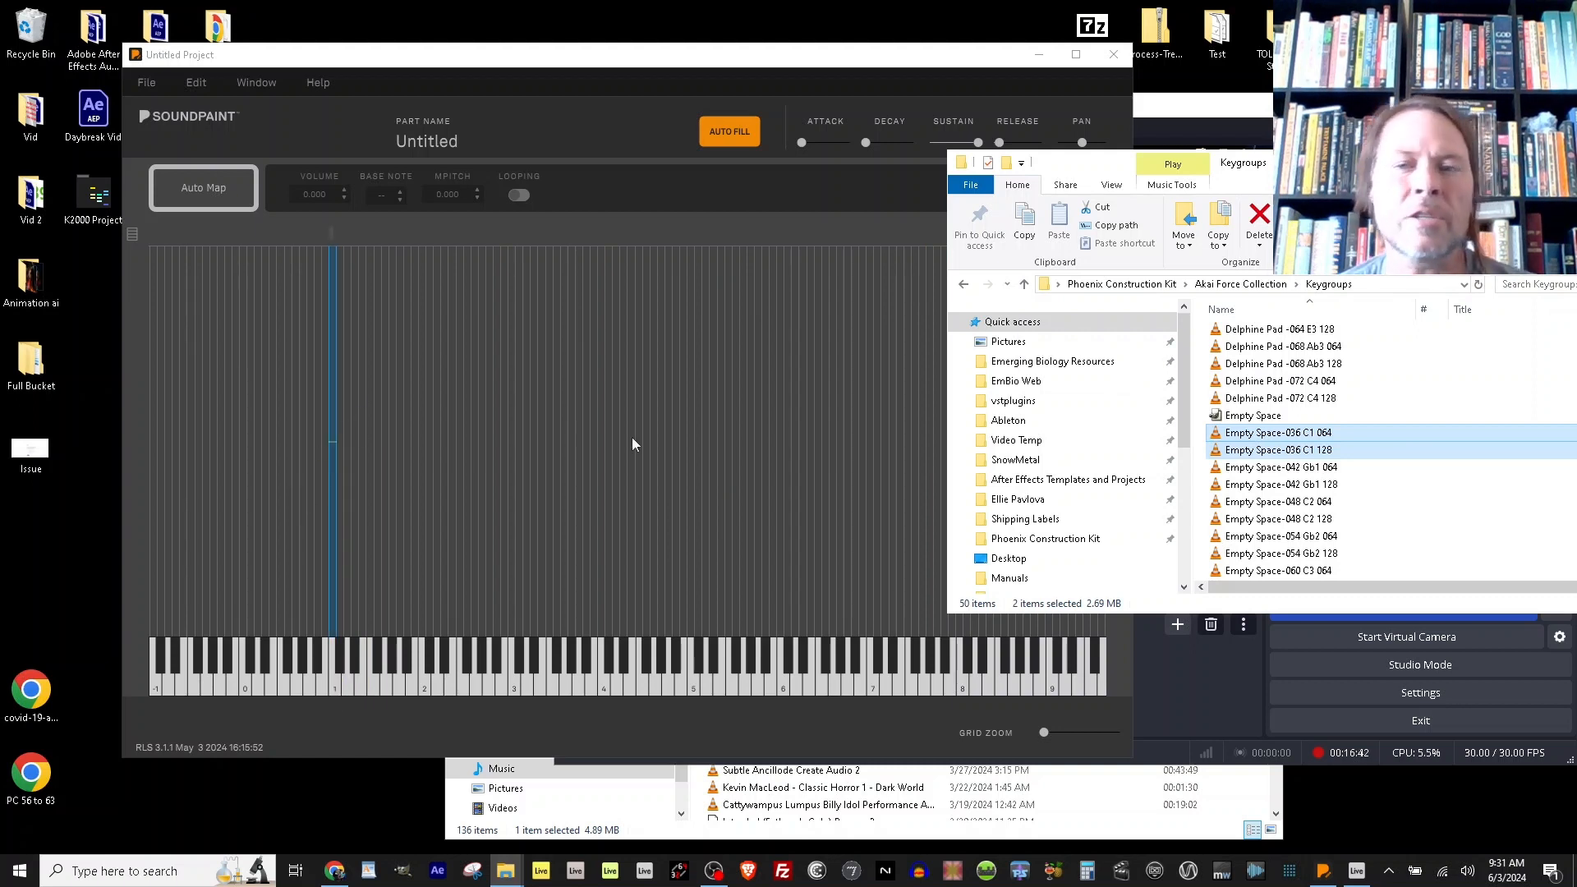
{"action": "left_click_drag", "start_coordinate": [1359, 474], "coordinate": [381, 666]}
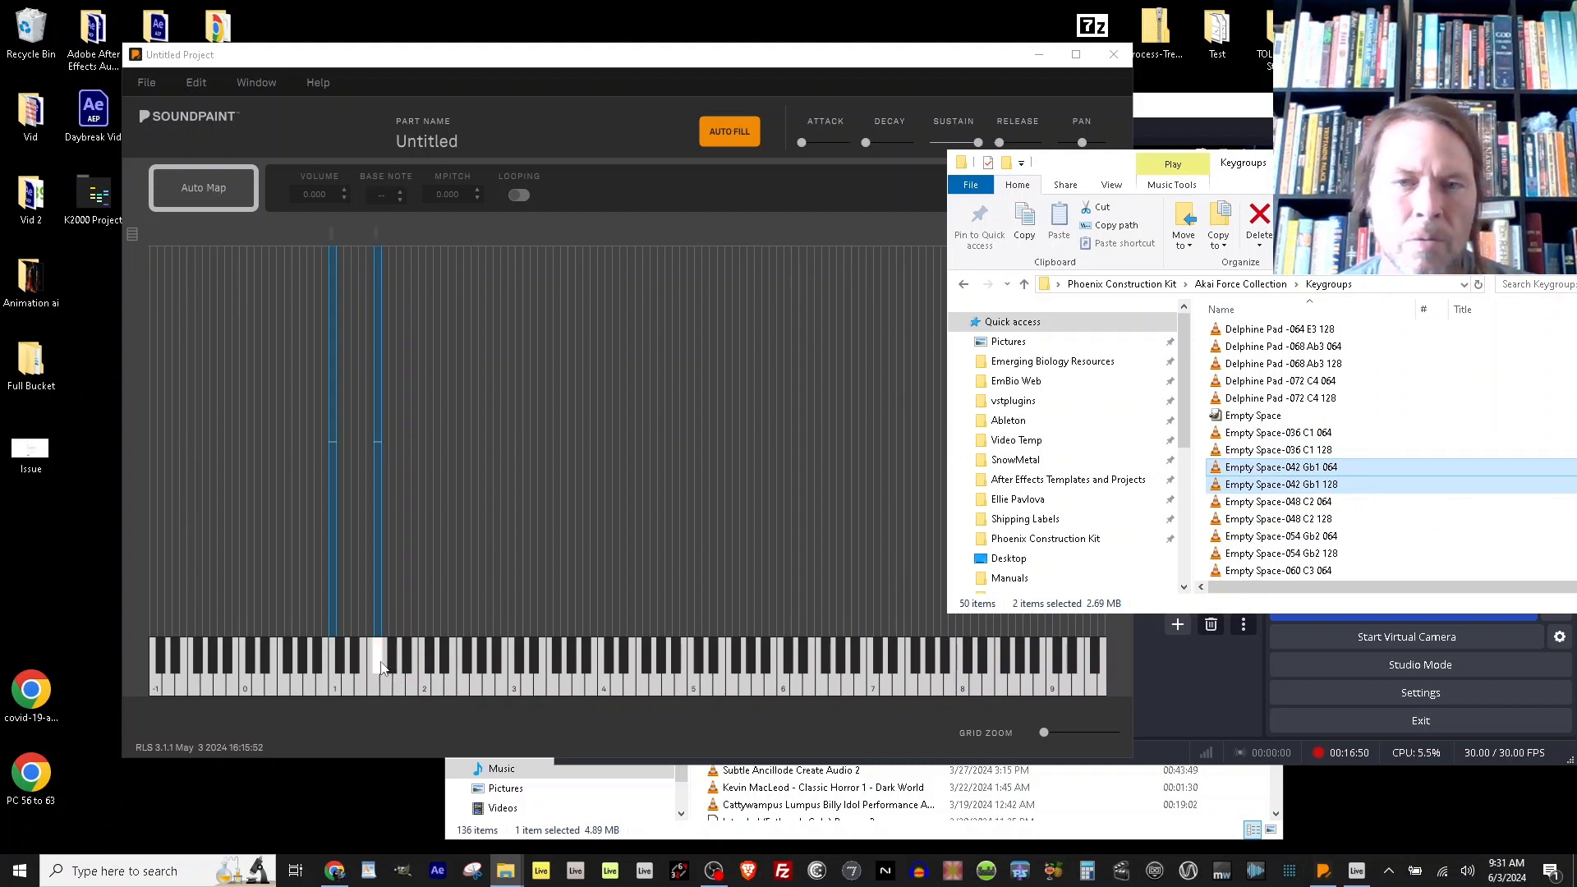
{"action": "left_click", "coordinate": [1345, 505]}
{"action": "left_click", "coordinate": [1344, 518], "text": "shift"}
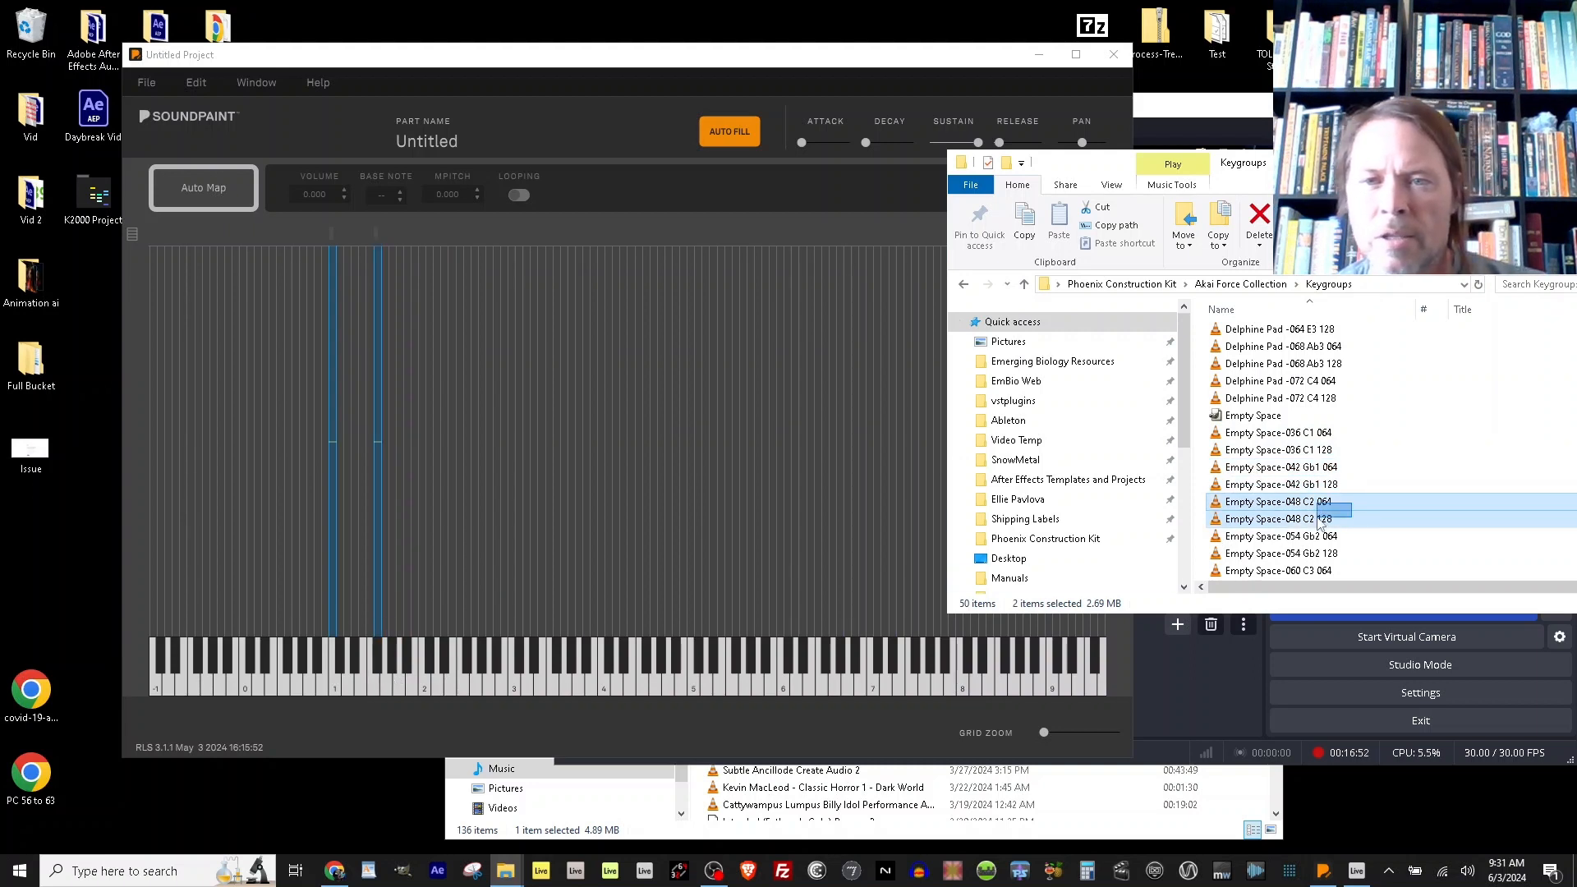
{"action": "left_click_drag", "start_coordinate": [1344, 514], "coordinate": [422, 678]}
{"action": "left_click_drag", "start_coordinate": [1344, 553], "coordinate": [468, 648]}
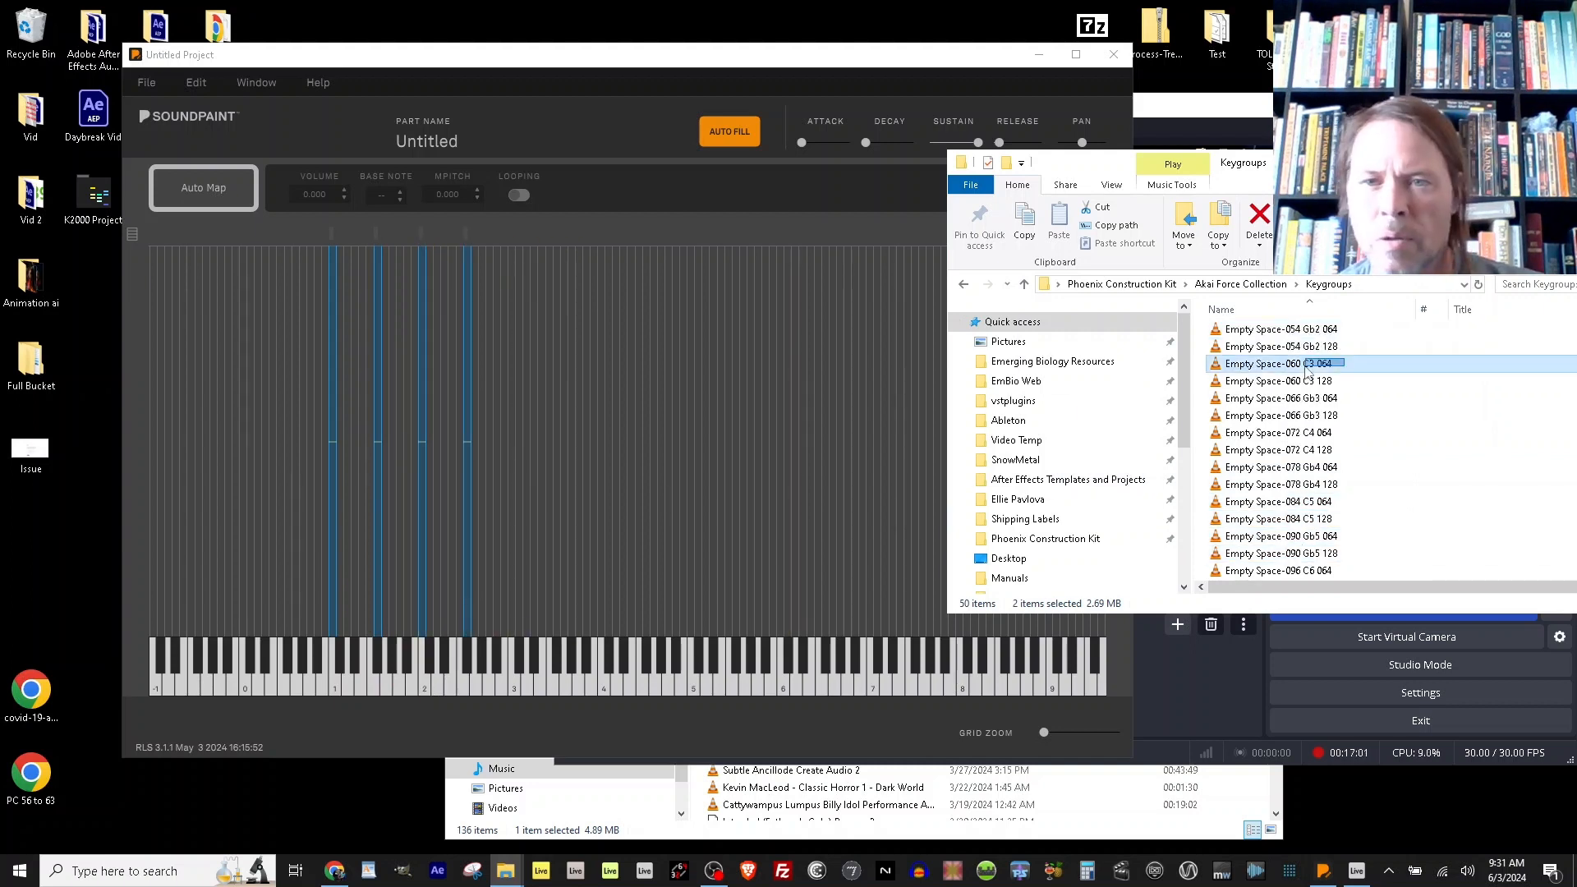
Map the remaining Empty Space sample pairs, C3, Gb3, C4, Gb4, C5, Gb5 and C6, onto their matching keys.
{"action": "left_click_drag", "start_coordinate": [1322, 380], "coordinate": [512, 641]}
{"action": "left_click_drag", "start_coordinate": [1322, 414], "coordinate": [556, 641]}
{"action": "left_click_drag", "start_coordinate": [1322, 449], "coordinate": [601, 640]}
{"action": "left_click_drag", "start_coordinate": [1322, 483], "coordinate": [646, 640]}
{"action": "left_click_drag", "start_coordinate": [1321, 518], "coordinate": [690, 641]}
{"action": "left_click_drag", "start_coordinate": [1322, 553], "coordinate": [736, 641]}
{"action": "left_click_drag", "start_coordinate": [1322, 570], "coordinate": [794, 633]}
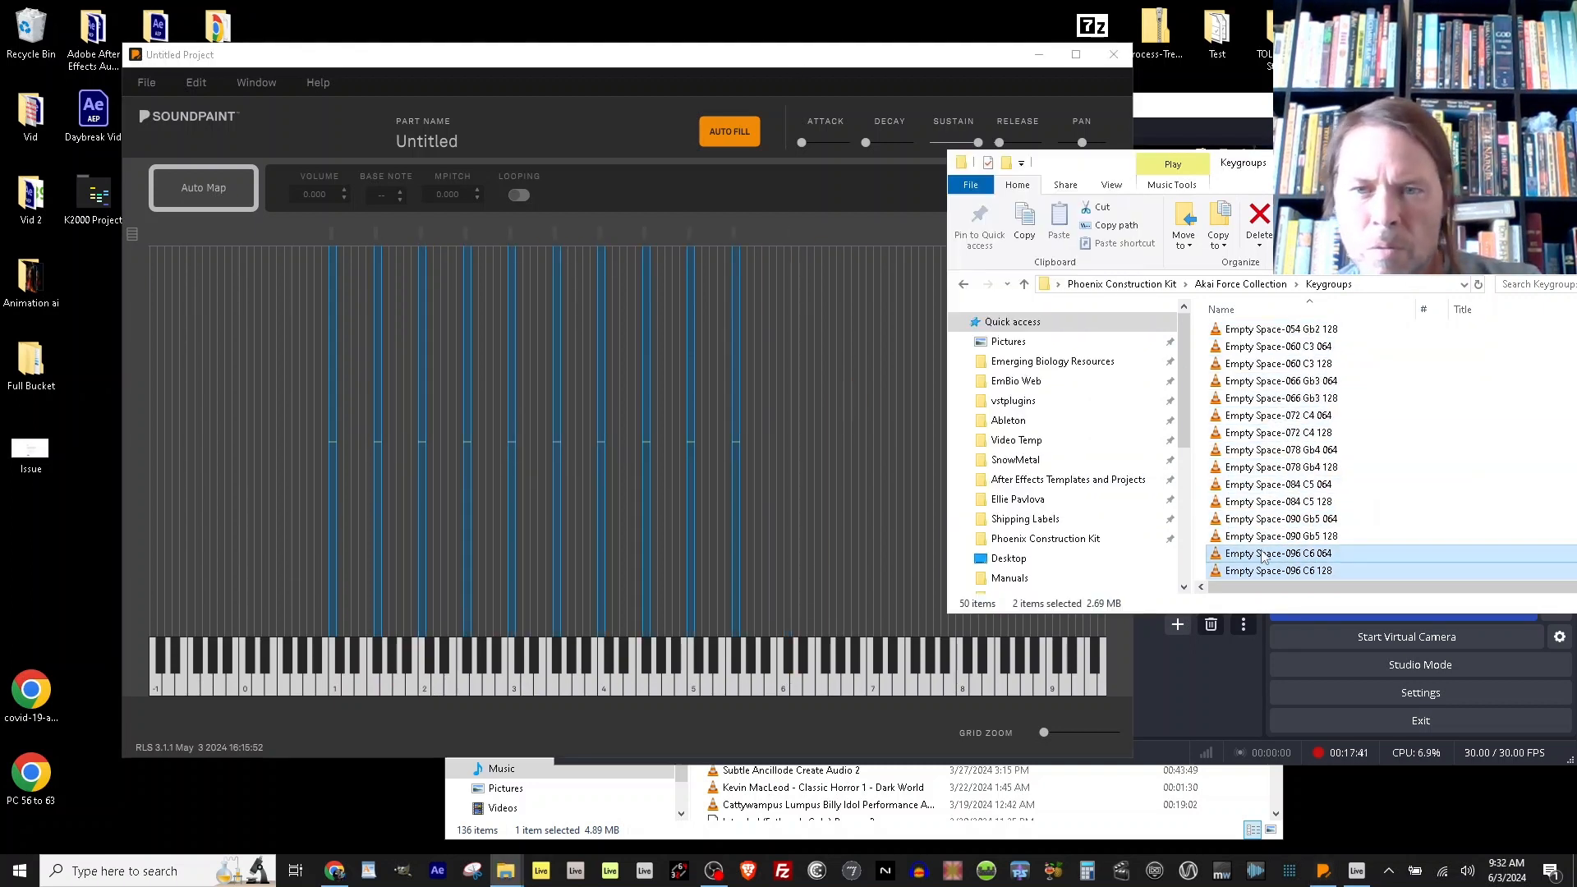
Maximize the Soundpaint part editor, auto-fill the sample zones across the whole keyboard and select all zones.
{"action": "left_click_drag", "start_coordinate": [710, 56], "coordinate": [803, 7]}
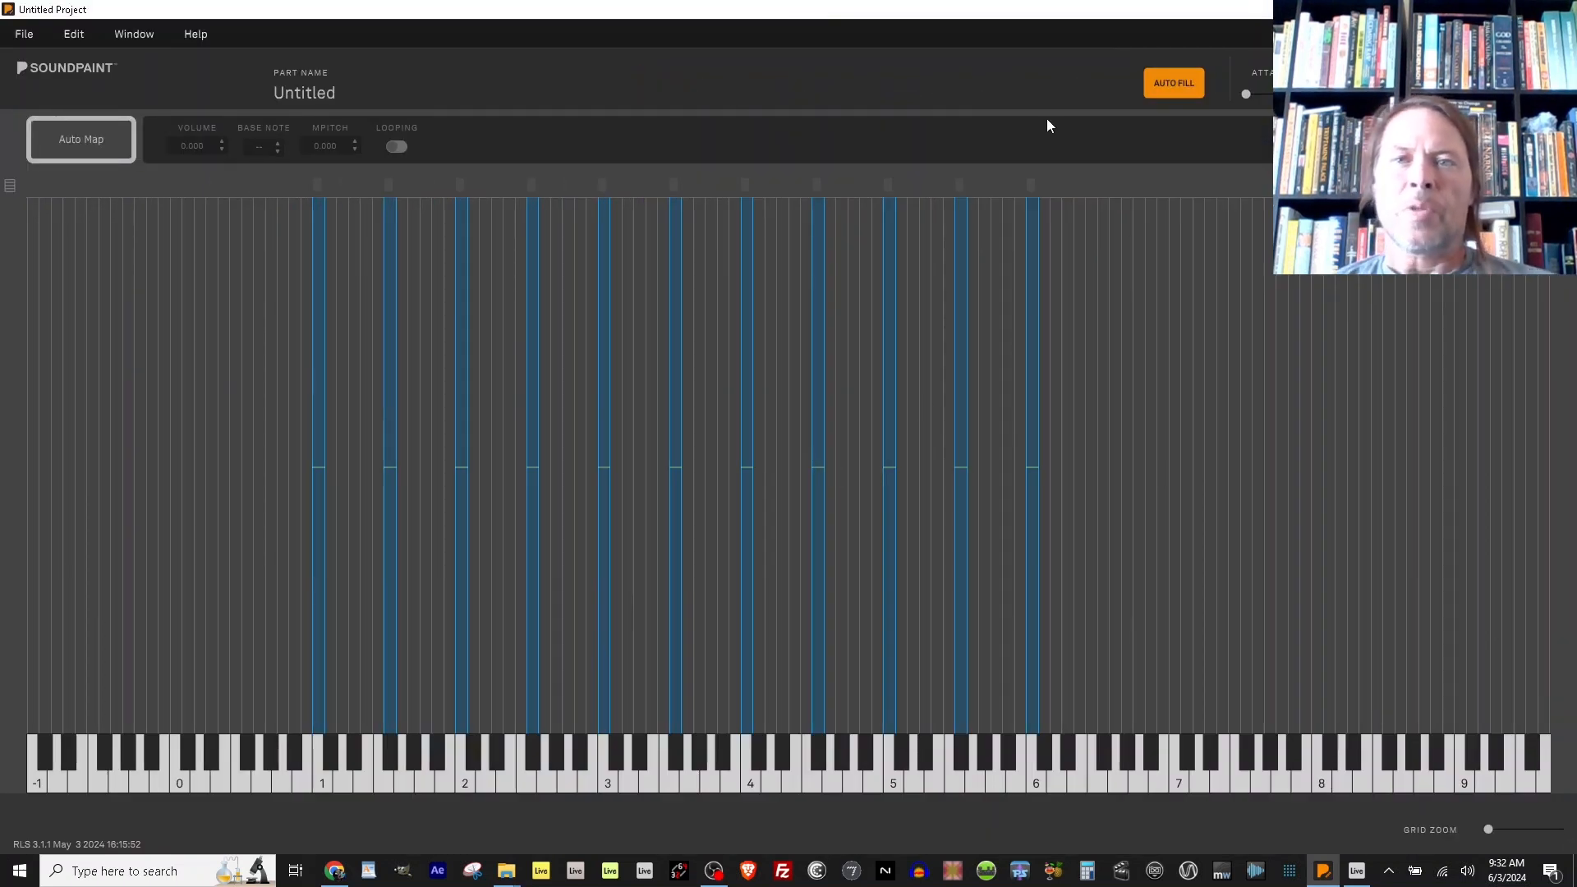
{"action": "left_click", "coordinate": [1165, 85]}
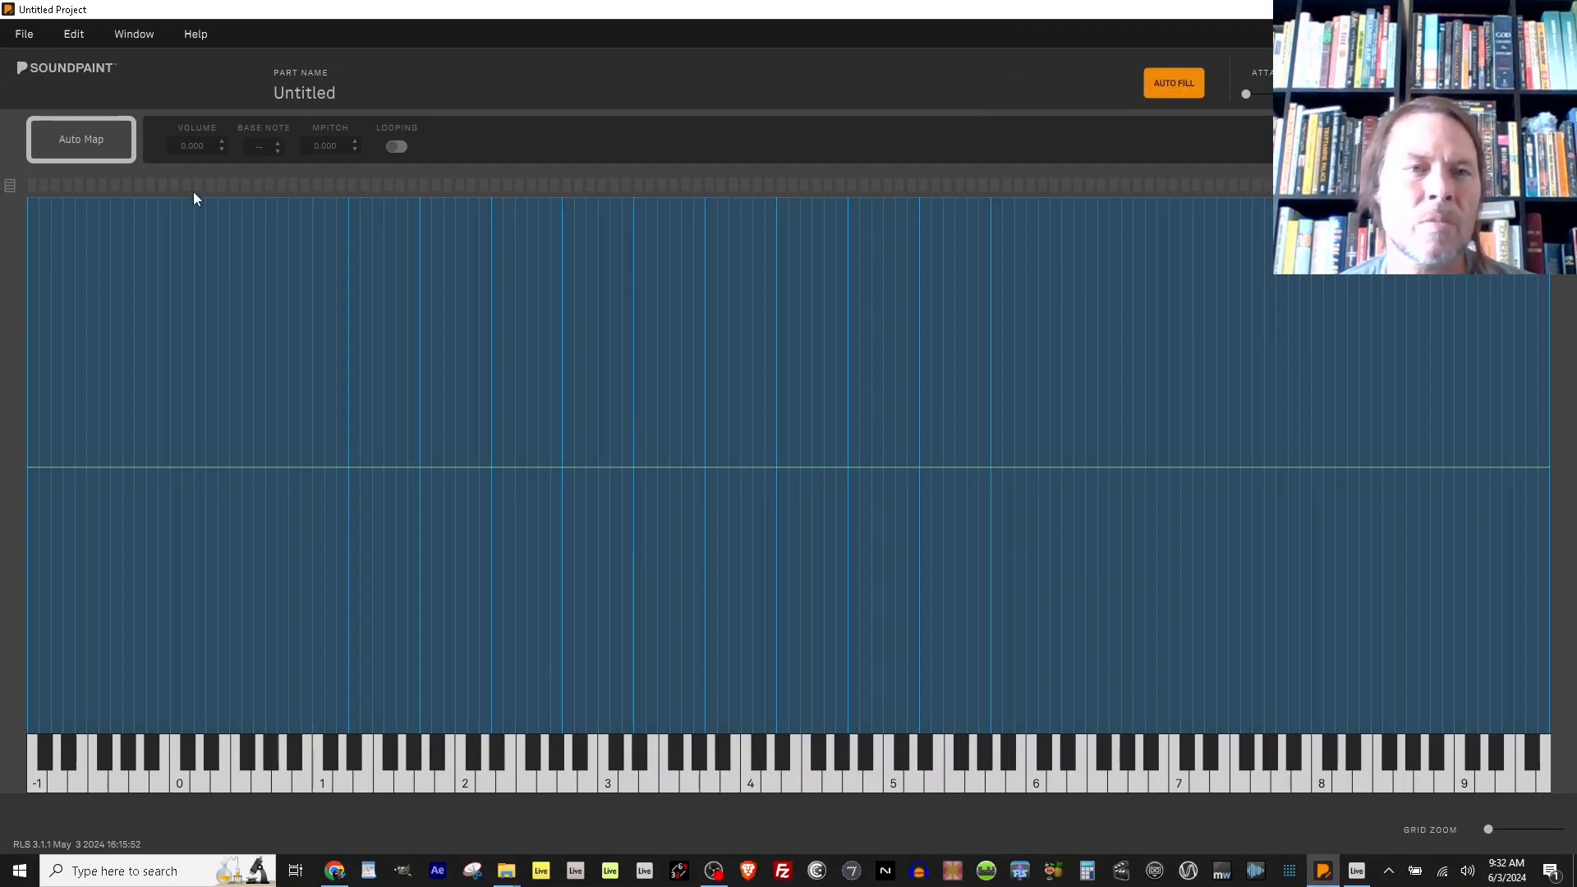
{"action": "left_click", "coordinate": [197, 320]}
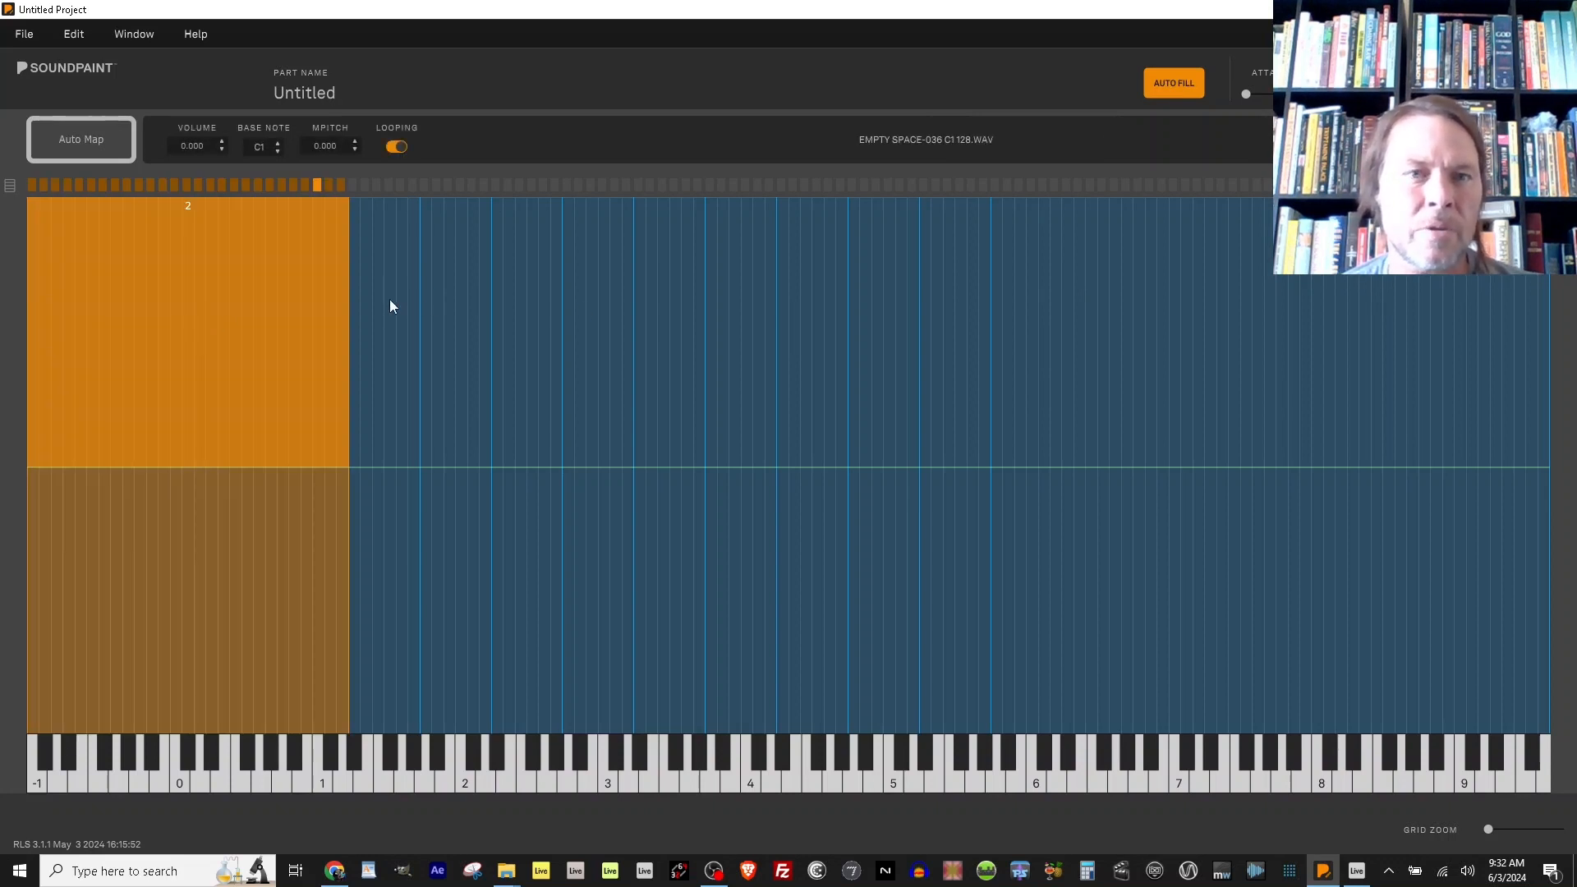
{"action": "left_click_drag", "start_coordinate": [391, 306], "coordinate": [1076, 286]}
Try out keys just above C3 with looping on, and turn looping off for all selected zones.
{"action": "left_click", "coordinate": [395, 148]}
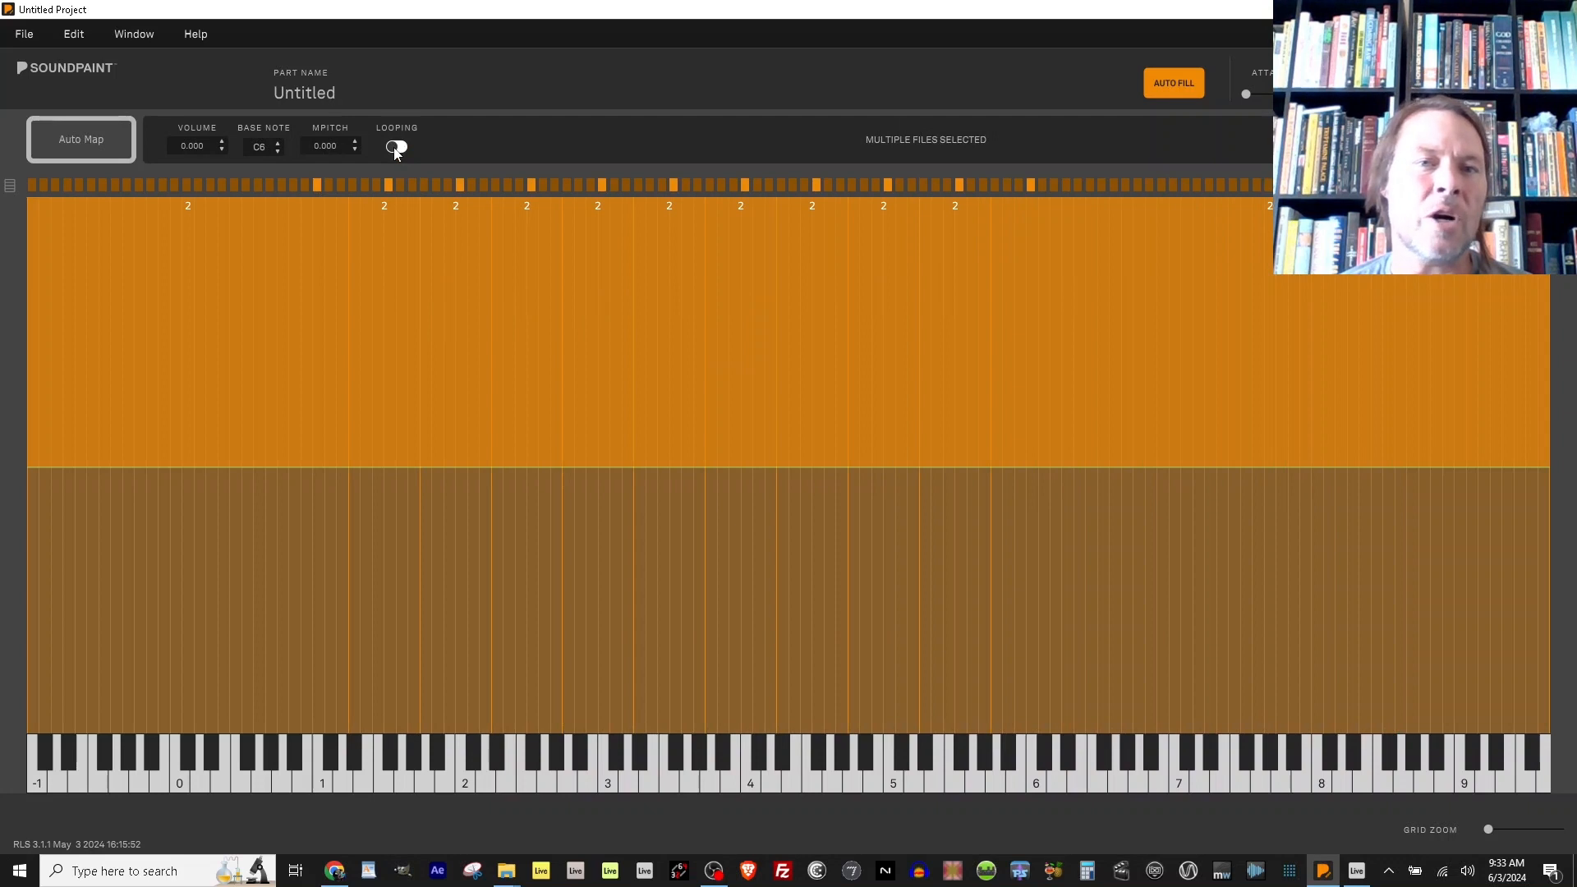
{"action": "left_click", "coordinate": [395, 148]}
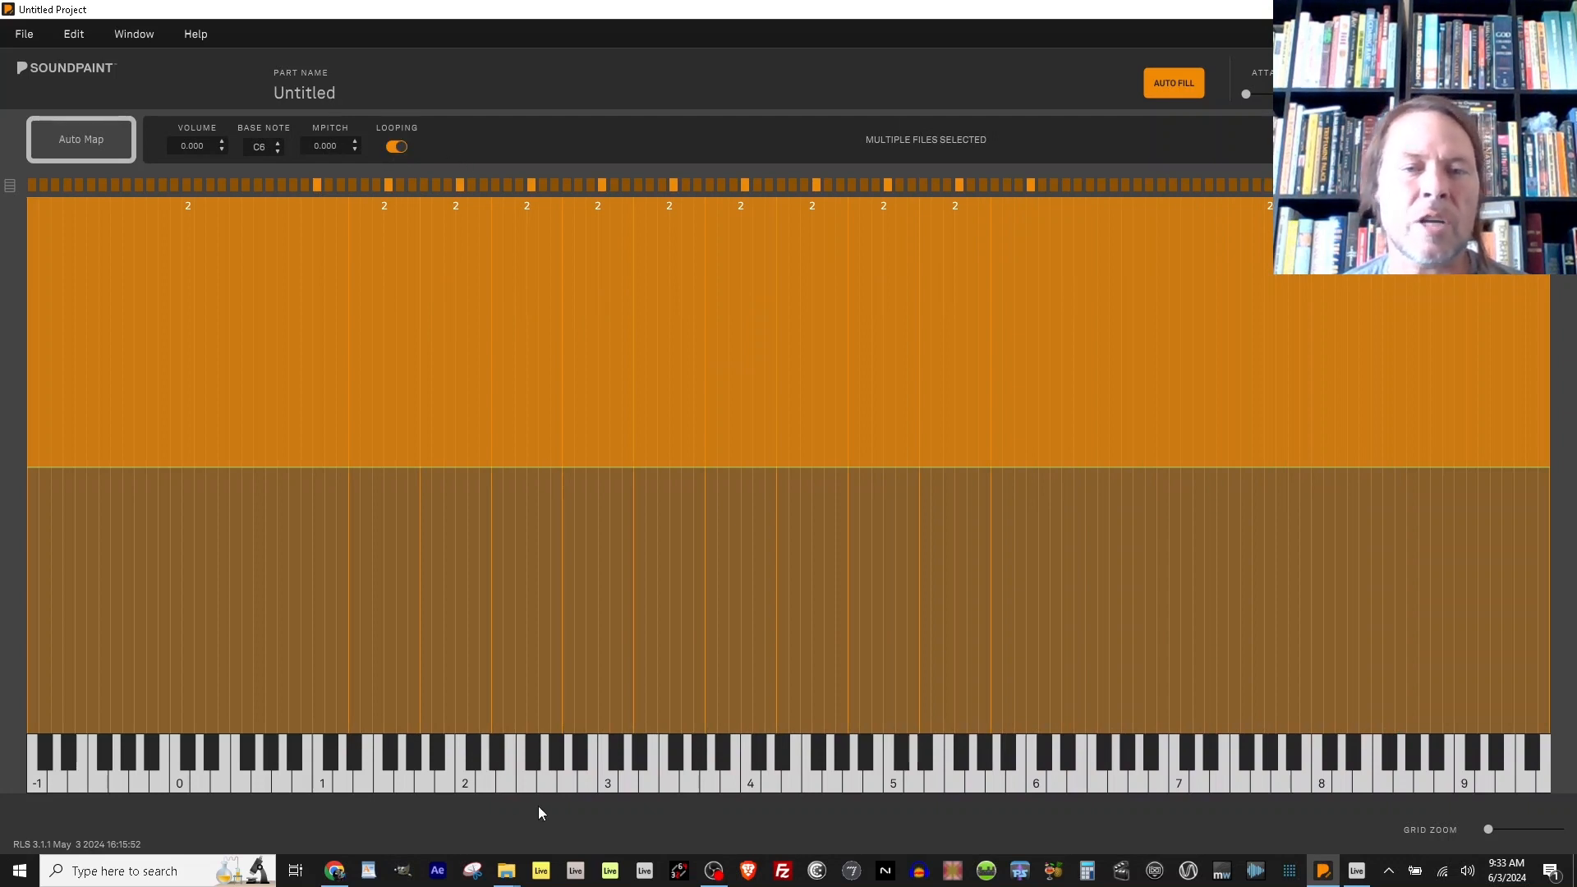
{"action": "left_click_drag", "start_coordinate": [667, 781], "coordinate": [631, 780]}
{"action": "left_click", "coordinate": [629, 780]}
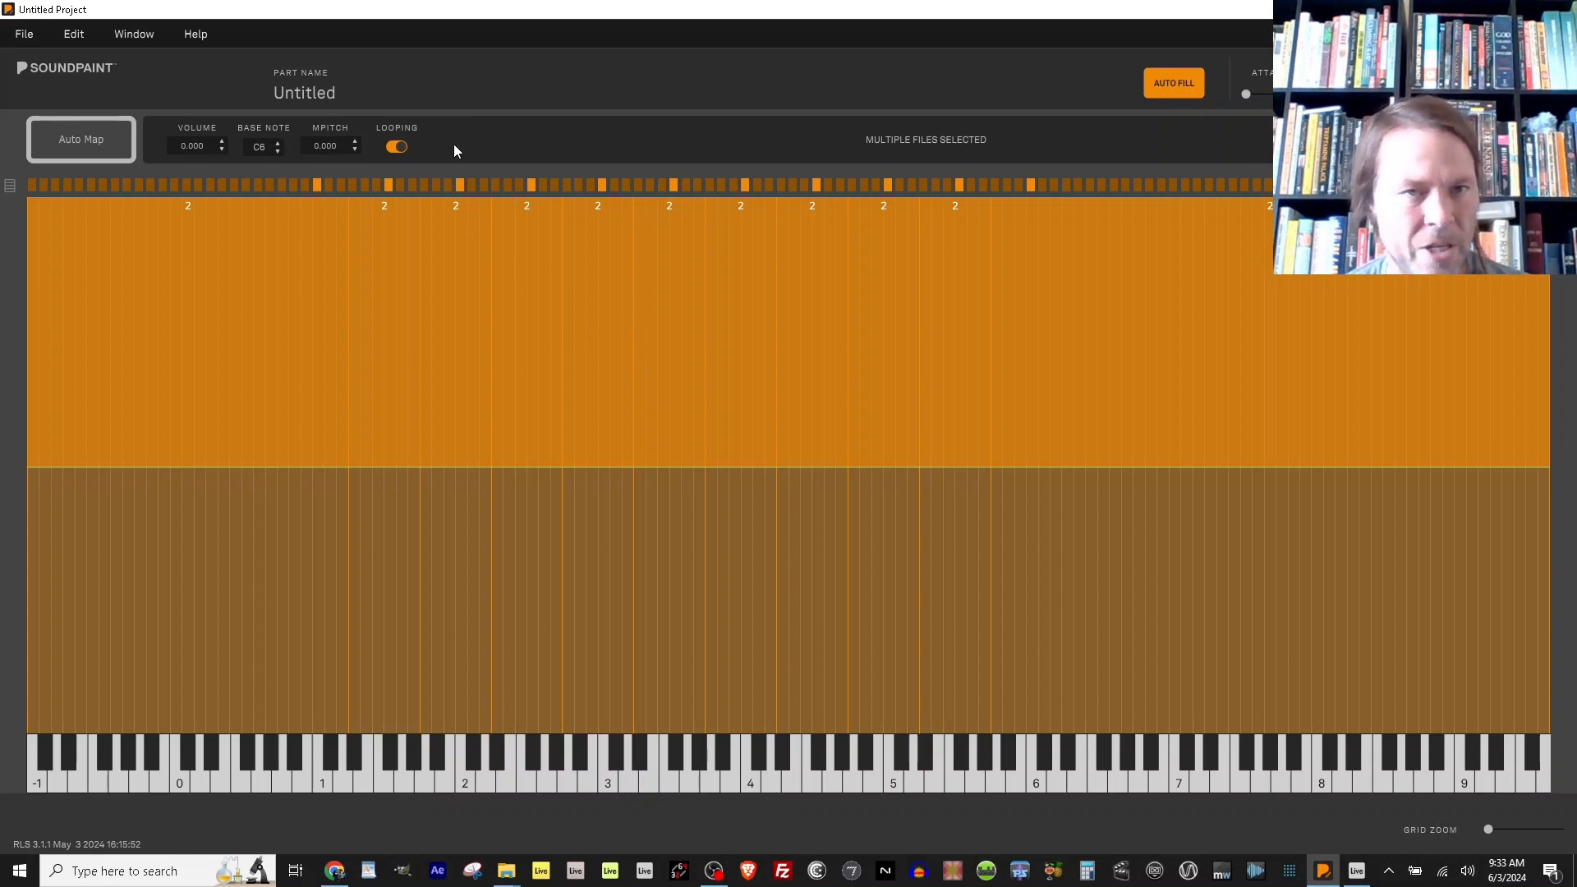
{"action": "left_click", "coordinate": [396, 146]}
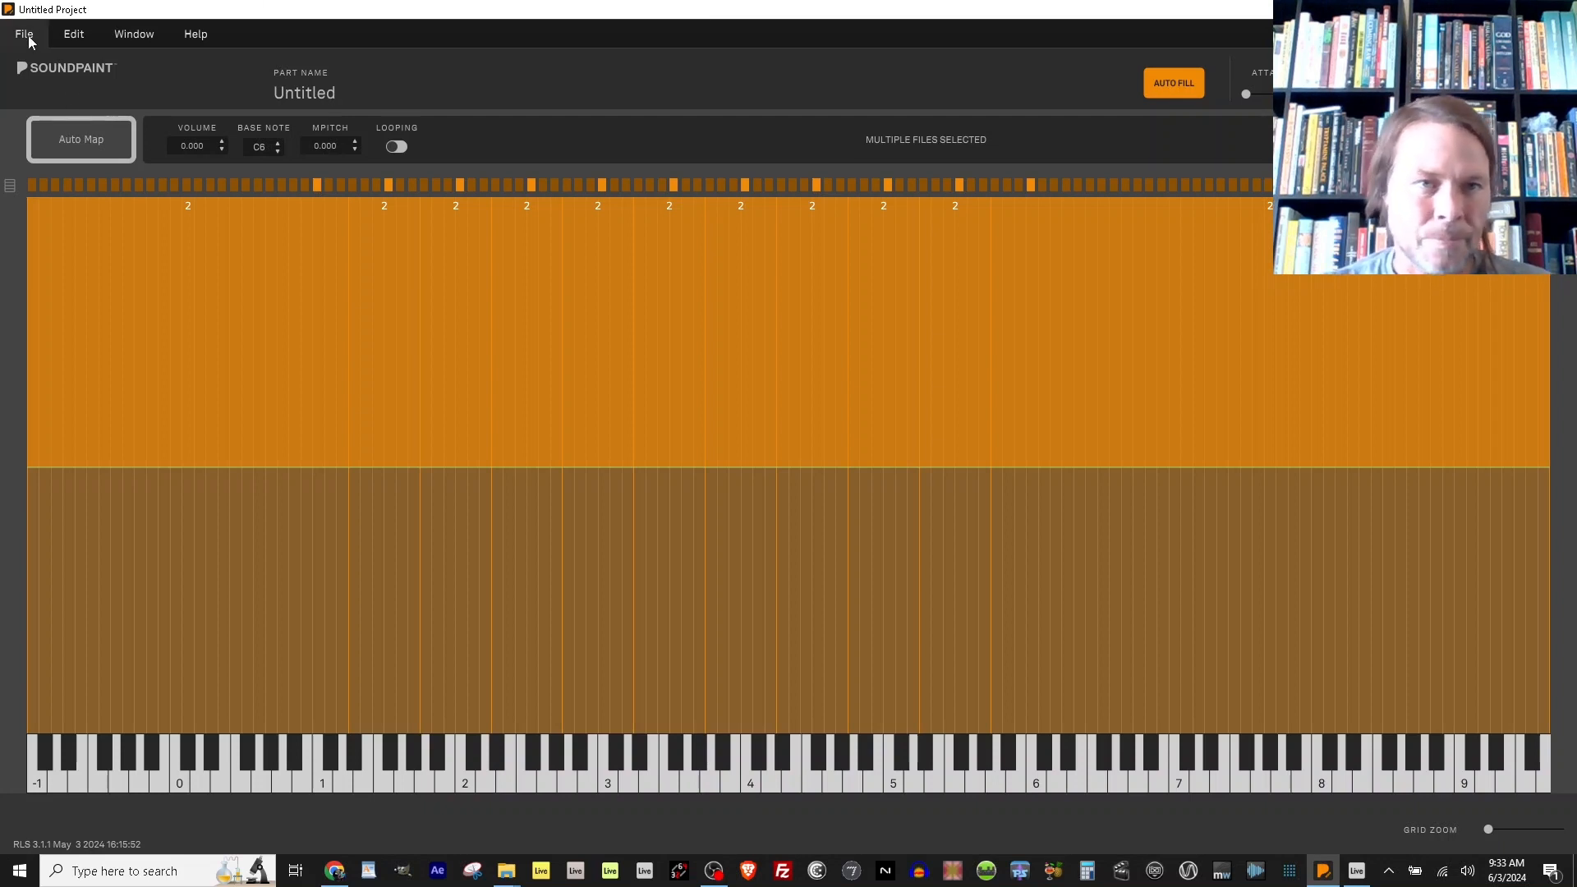
Generate the part under the name Empty Space and export it to the Soundpaint User Library folder.
{"action": "key", "text": "ctrl+g"}
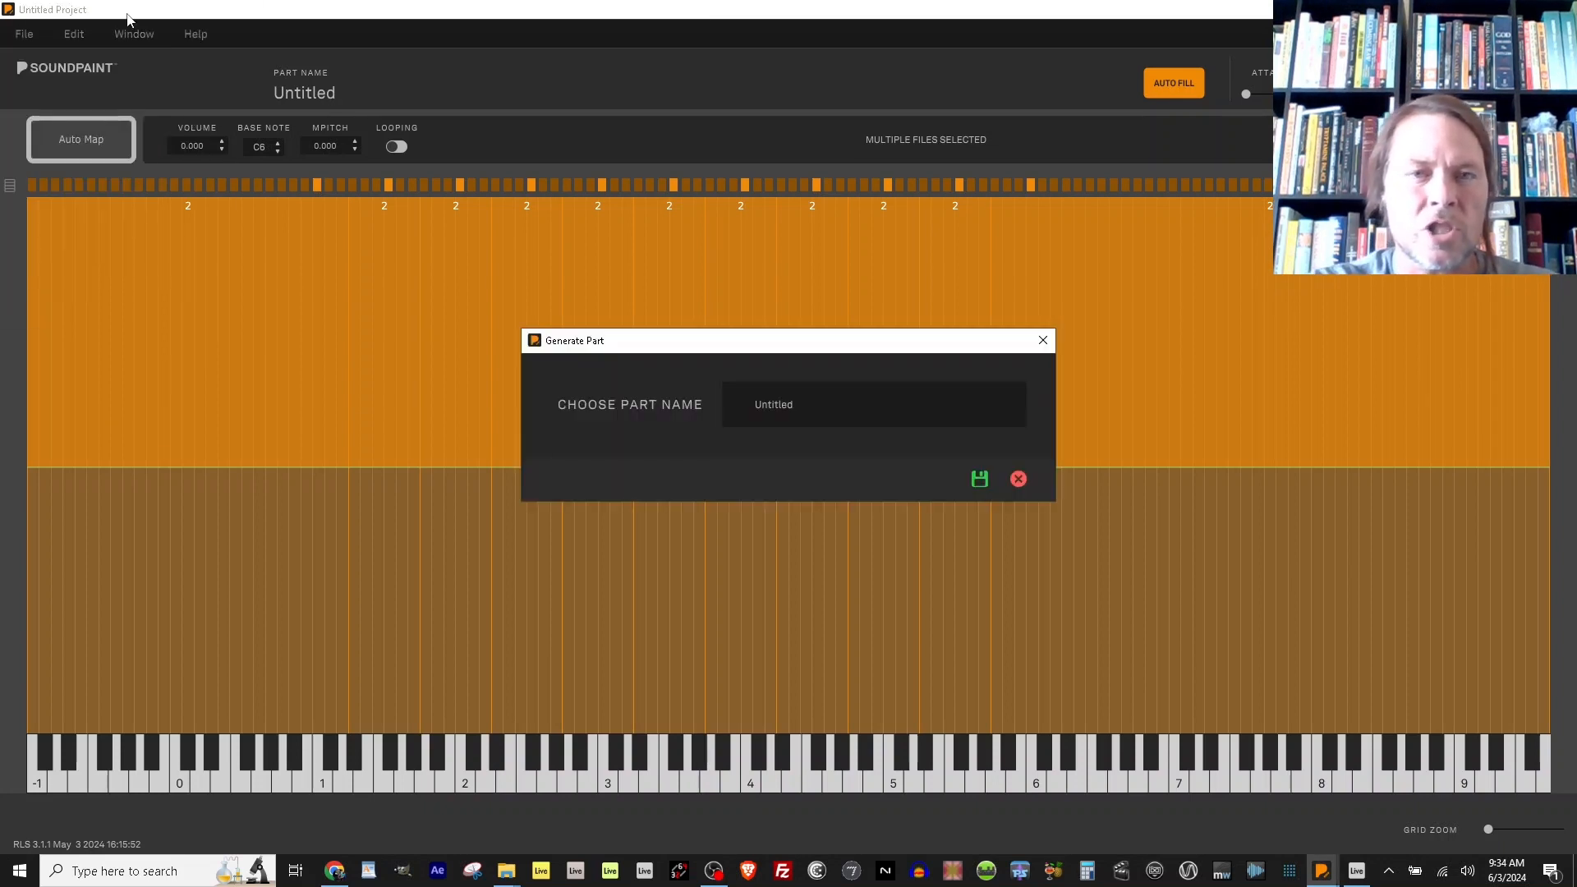
{"action": "double_click", "coordinate": [799, 404]}
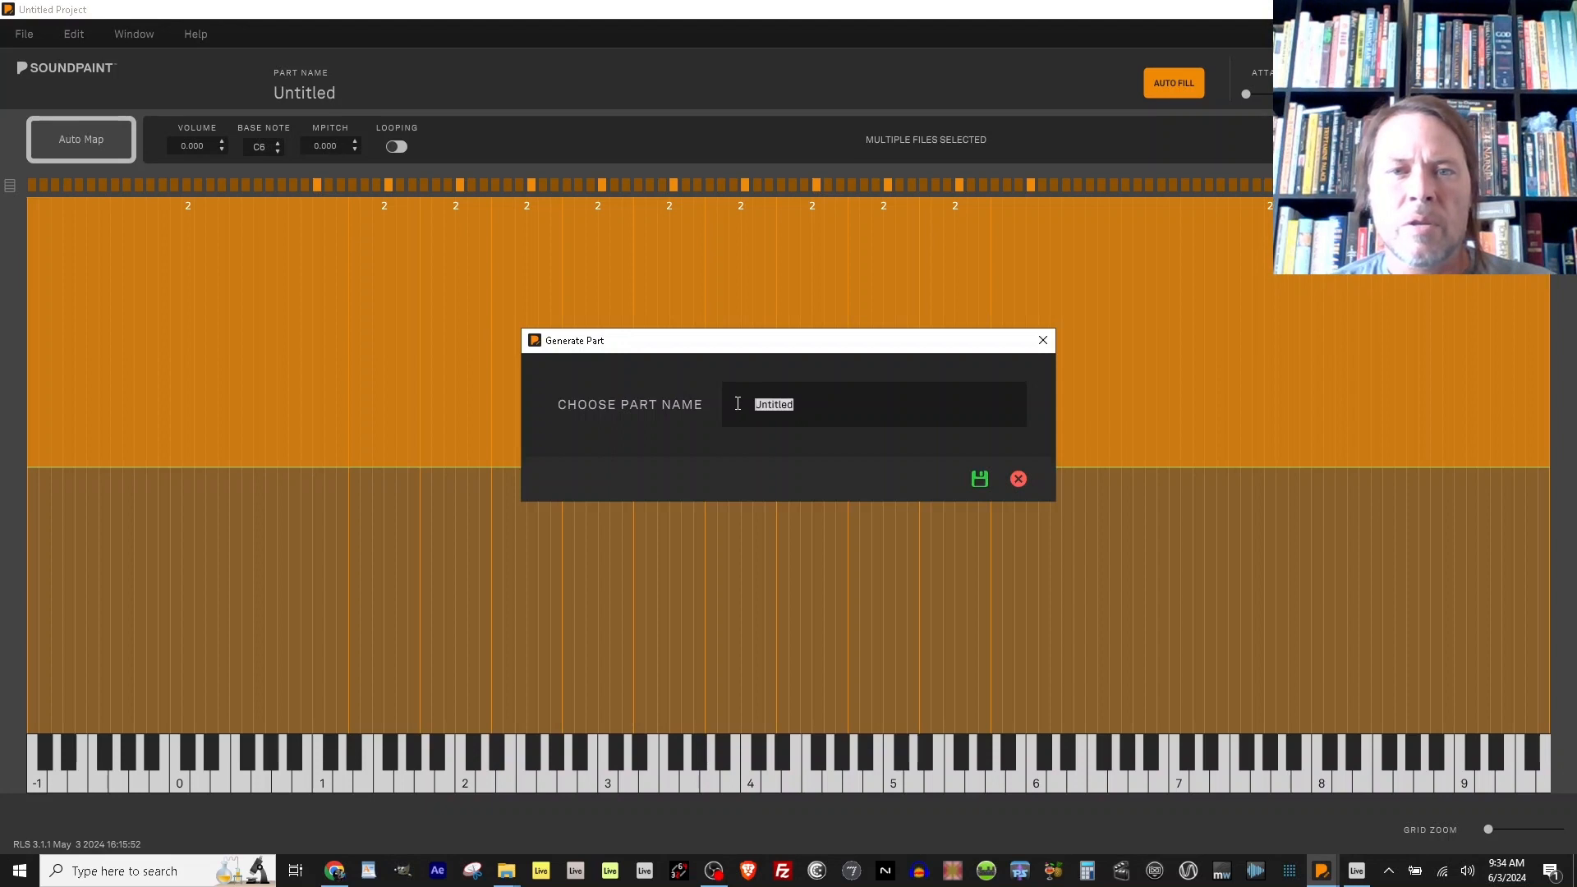
{"action": "type", "text": "E"}
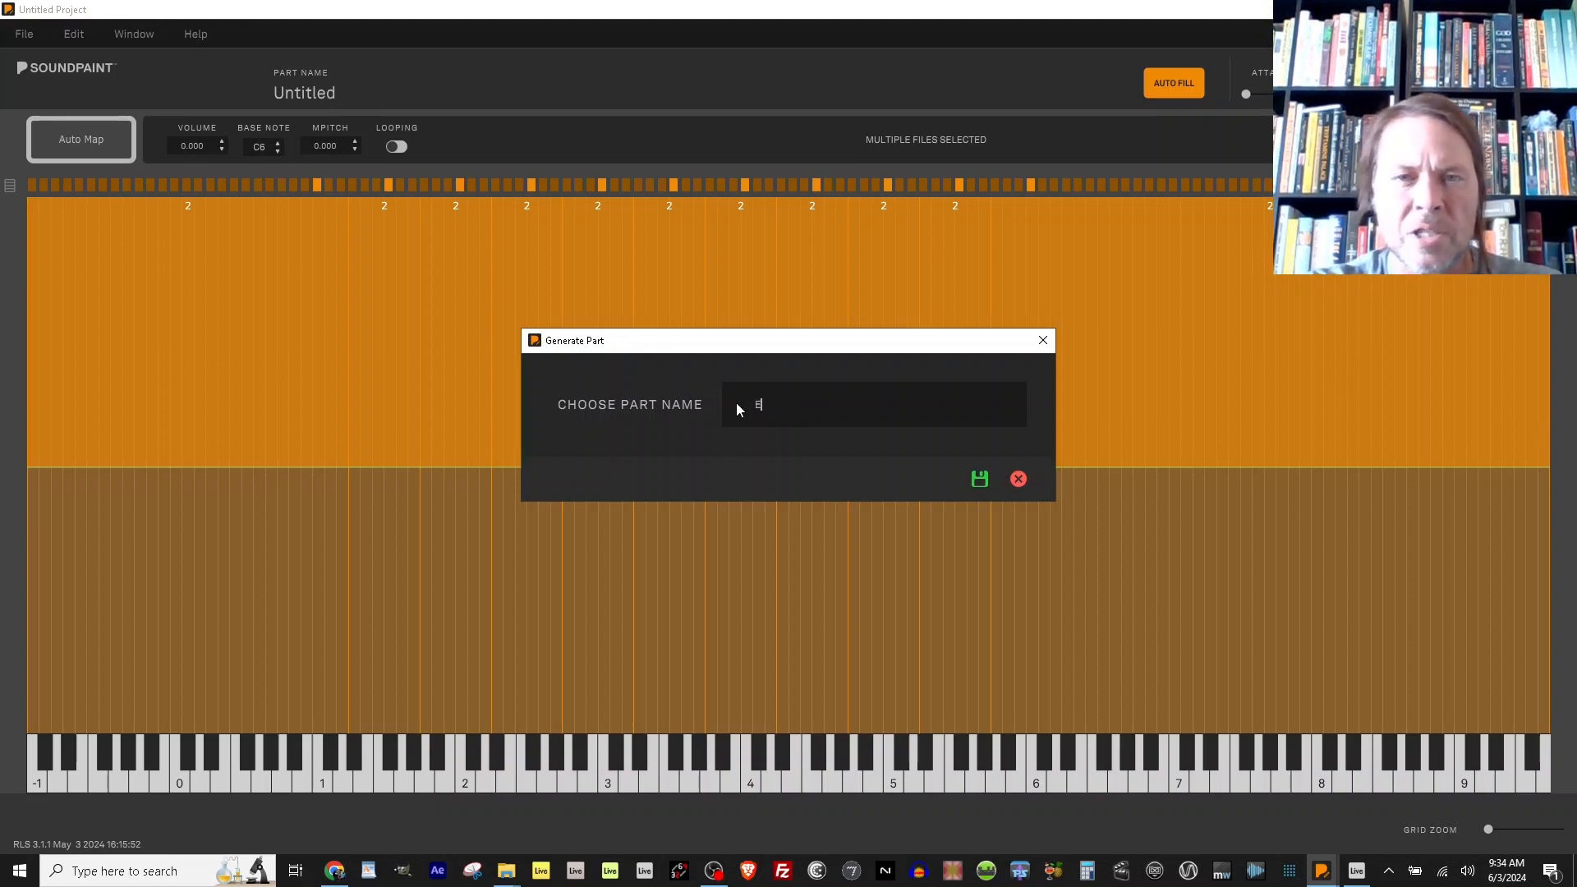
{"action": "type", "text": "Mptypty Space"}
{"action": "left_click", "coordinate": [979, 479]}
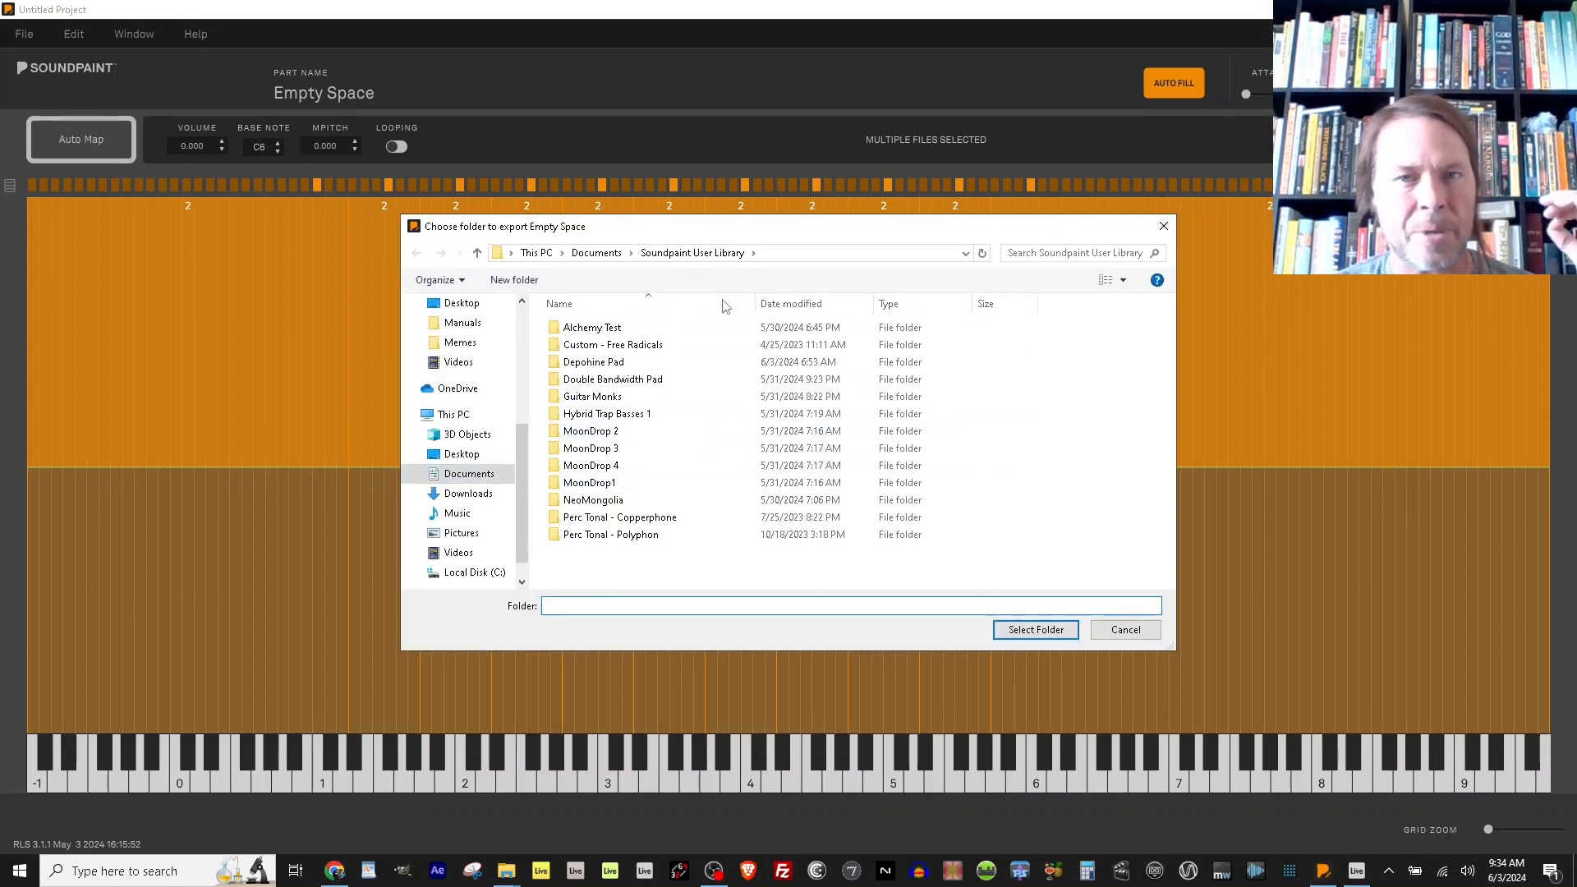
{"action": "left_click", "coordinate": [1027, 629]}
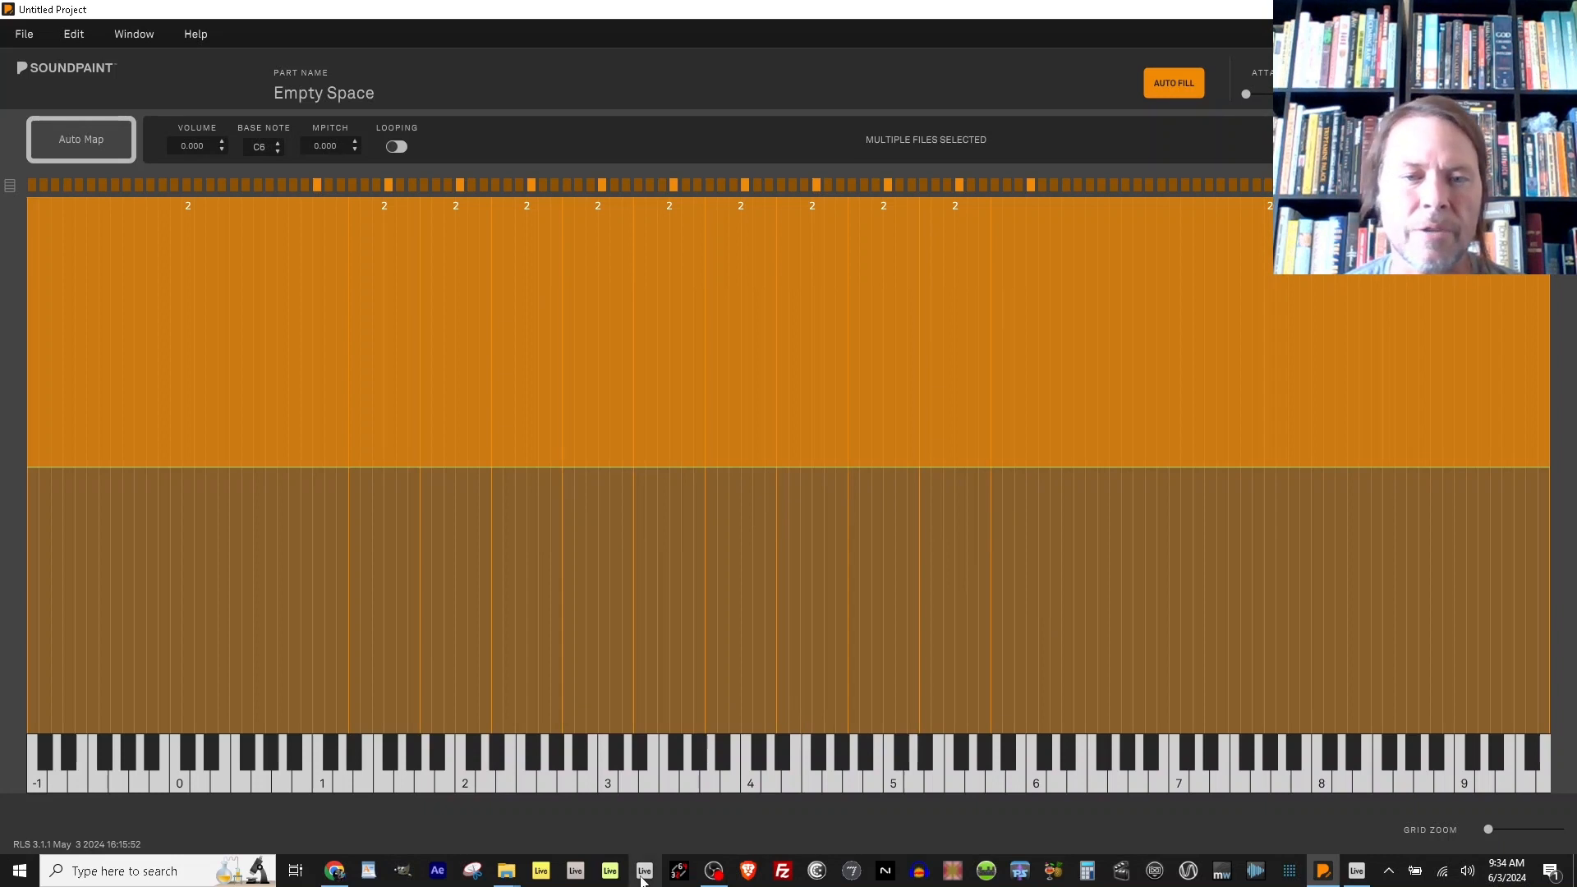
Switch to Ableton Live, bring up the Soundpaint plug-in on track 1 and arm that track for recording.
{"action": "left_click", "coordinate": [1356, 872]}
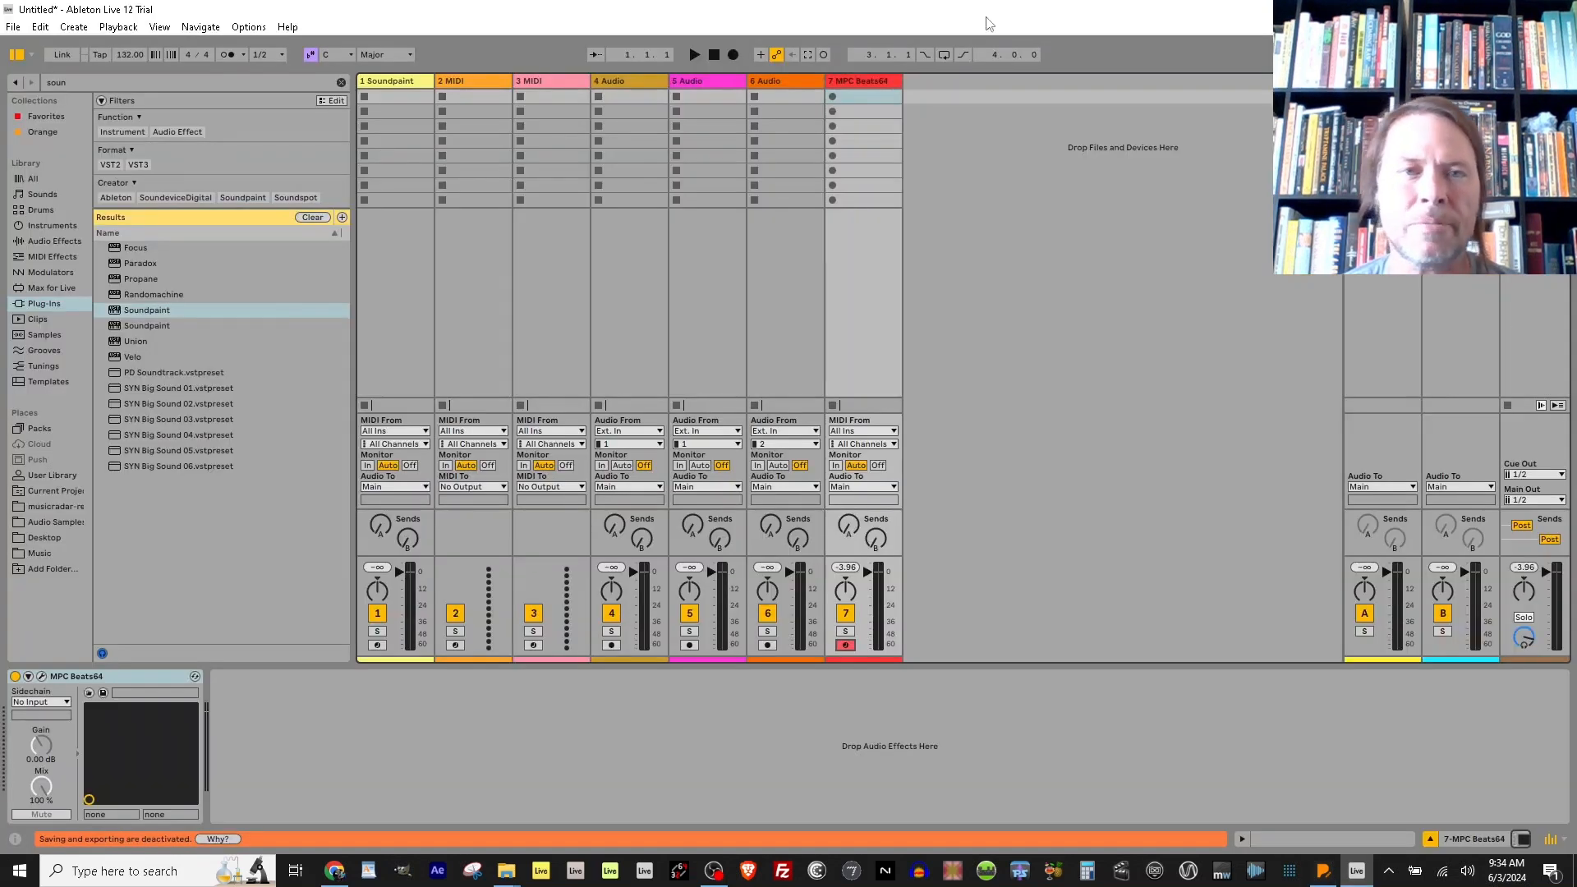
{"action": "left_click", "coordinate": [401, 97]}
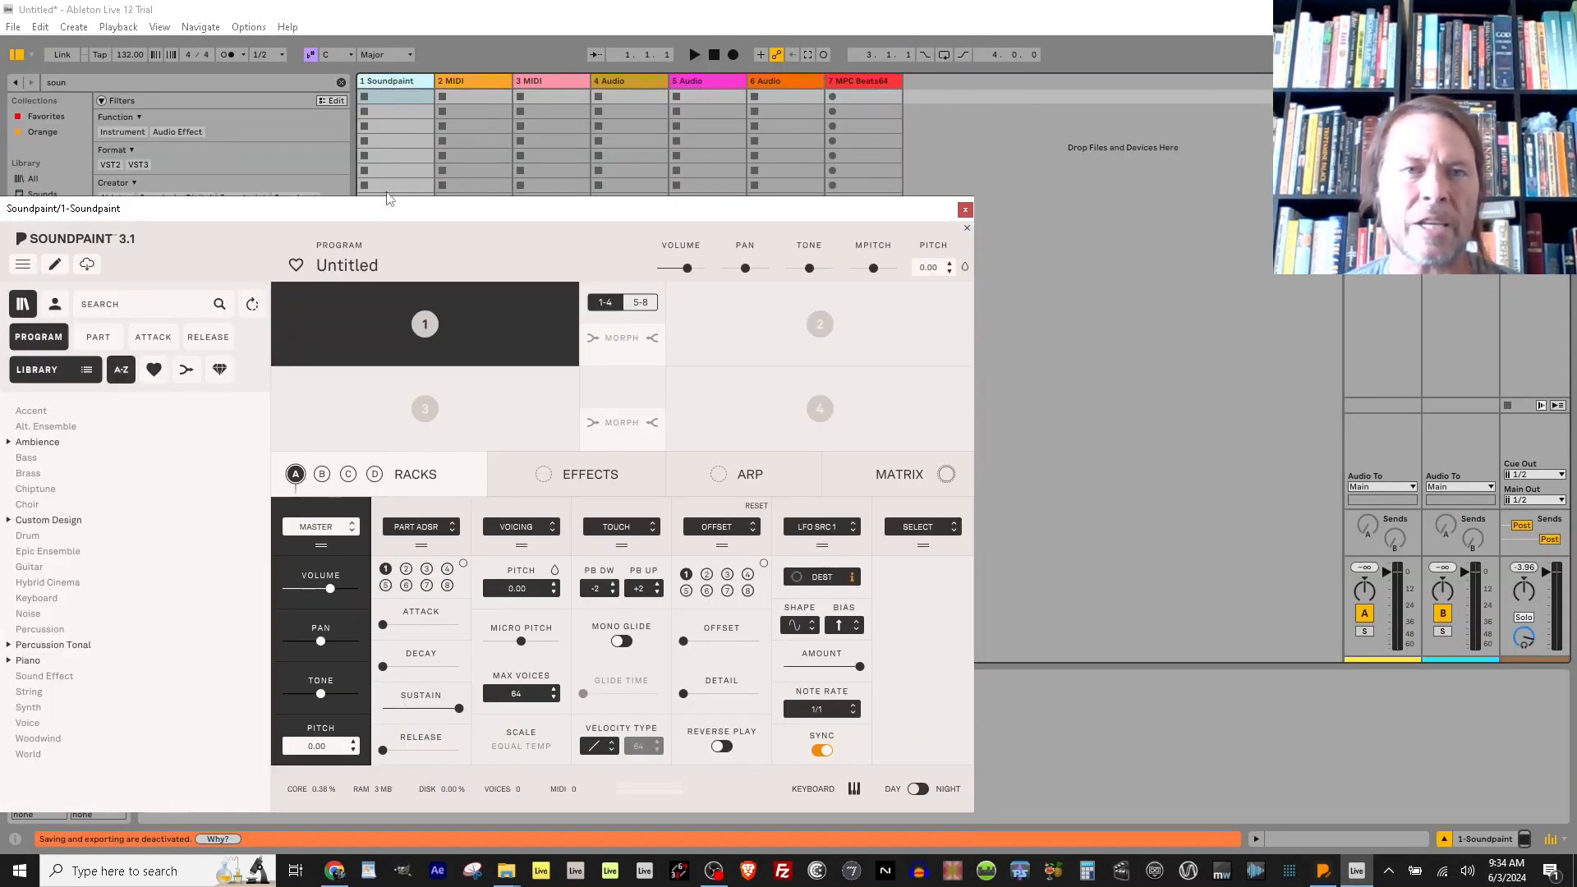
{"action": "left_click_drag", "start_coordinate": [380, 215], "coordinate": [1104, 216]}
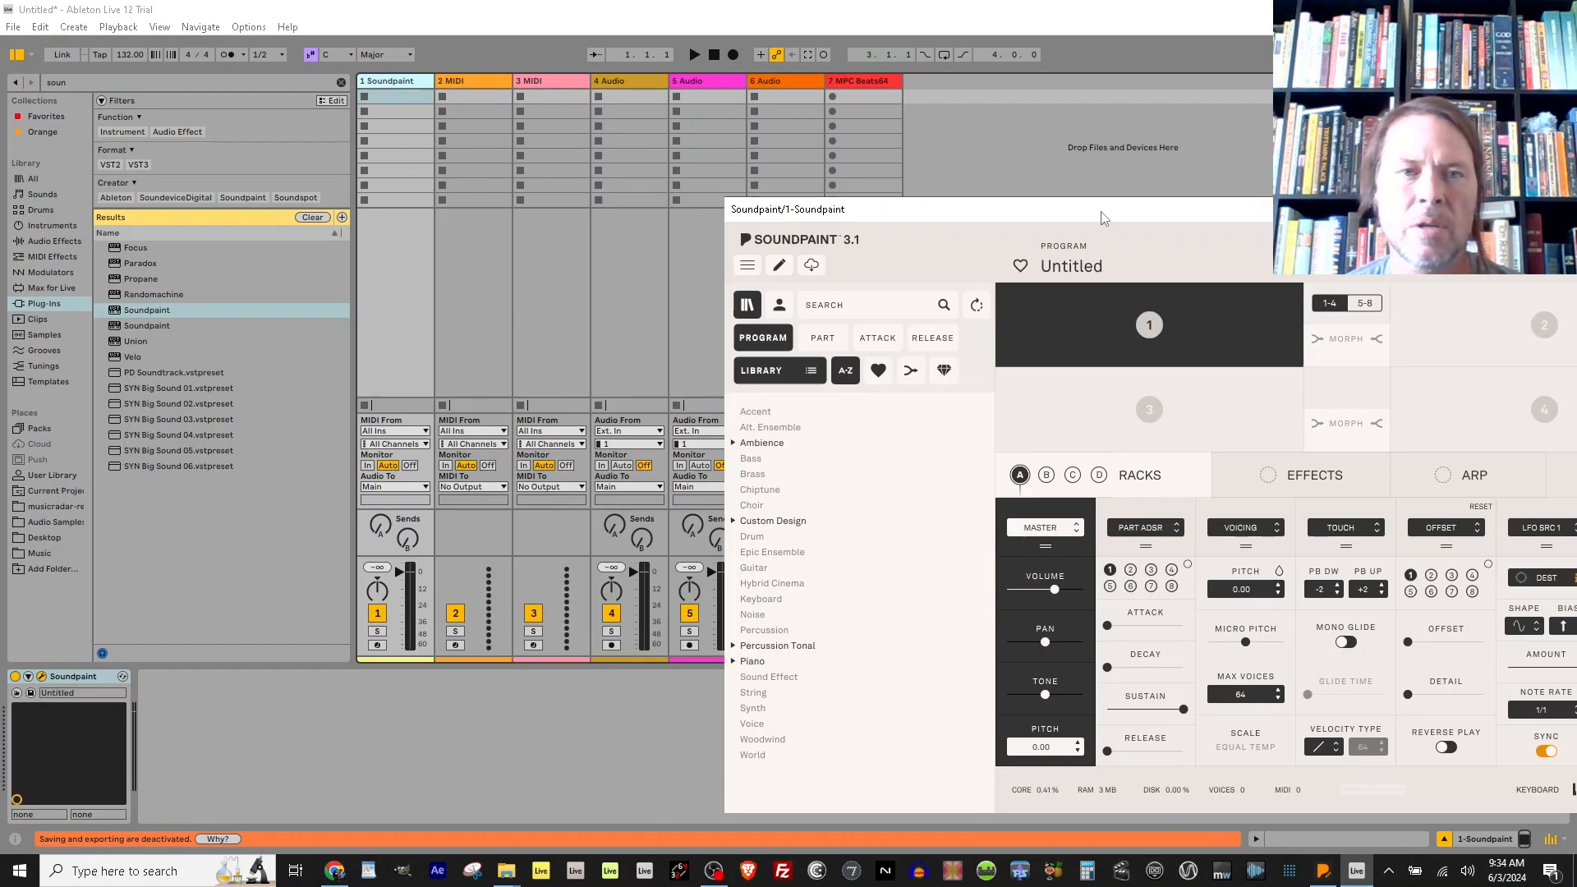
{"action": "left_click", "coordinate": [377, 646]}
{"action": "left_click_drag", "start_coordinate": [1058, 217], "coordinate": [619, 127]}
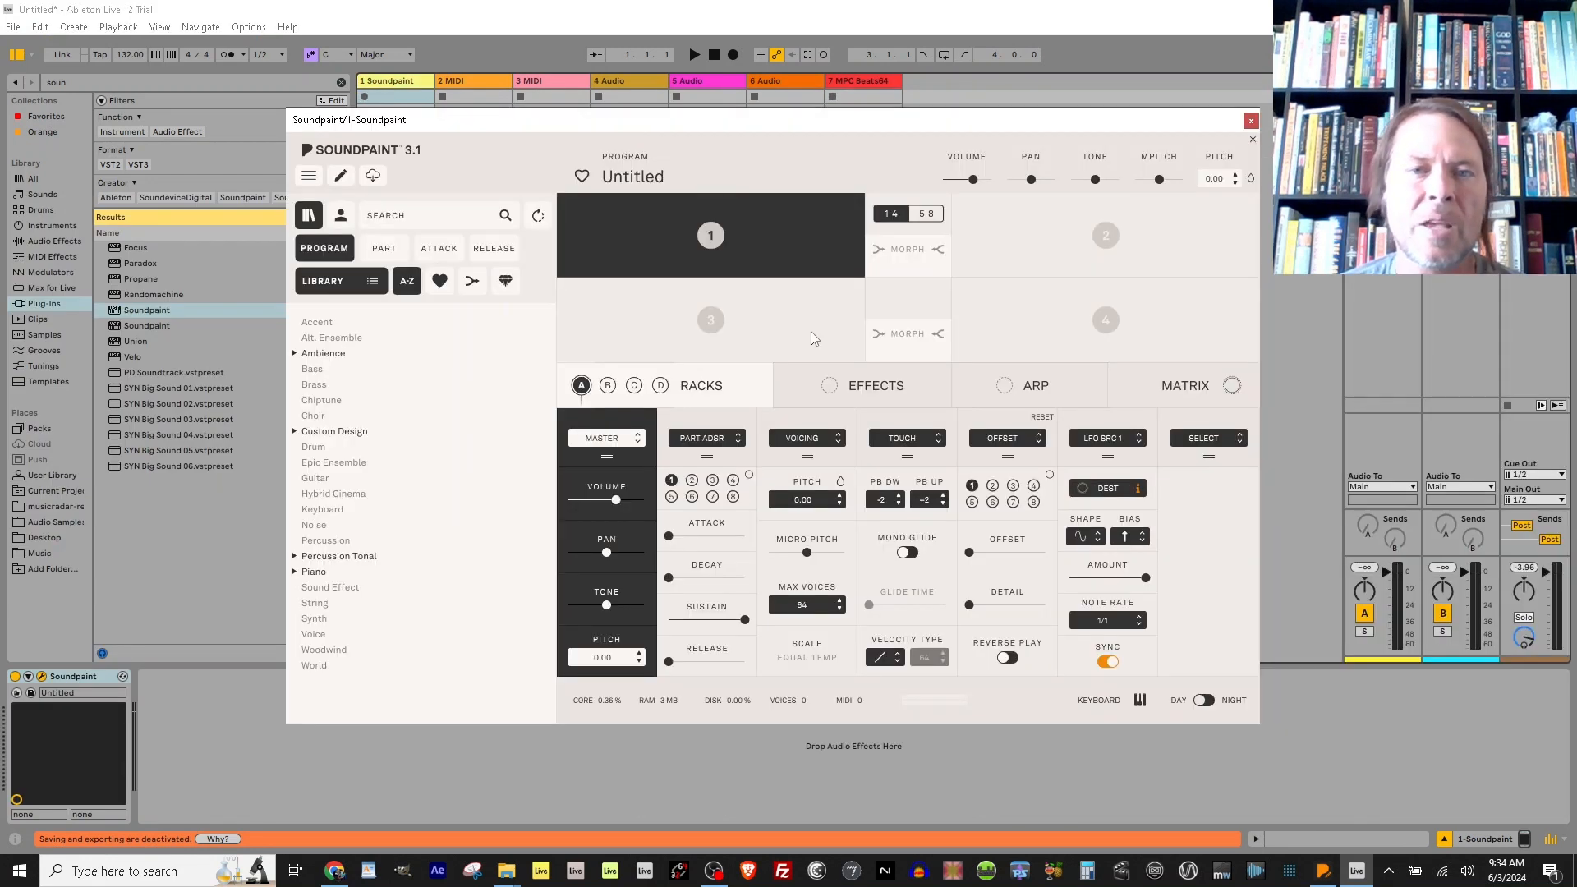
Load the user library's Empty Space part from the Unclassified category into part slot 1.
{"action": "left_click", "coordinate": [341, 224]}
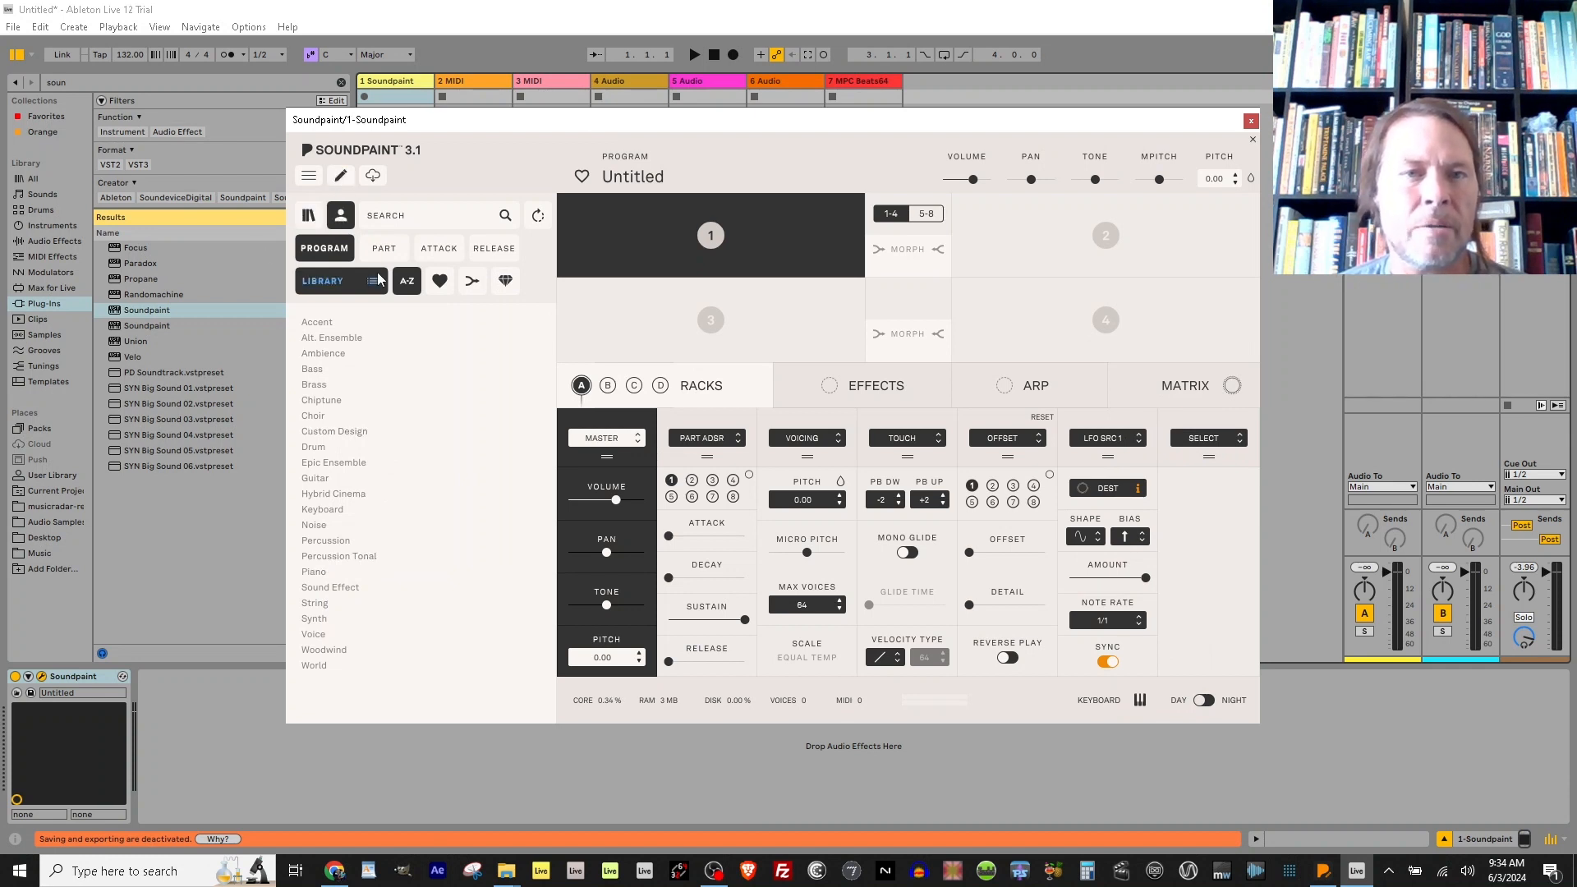
{"action": "left_click", "coordinate": [381, 252]}
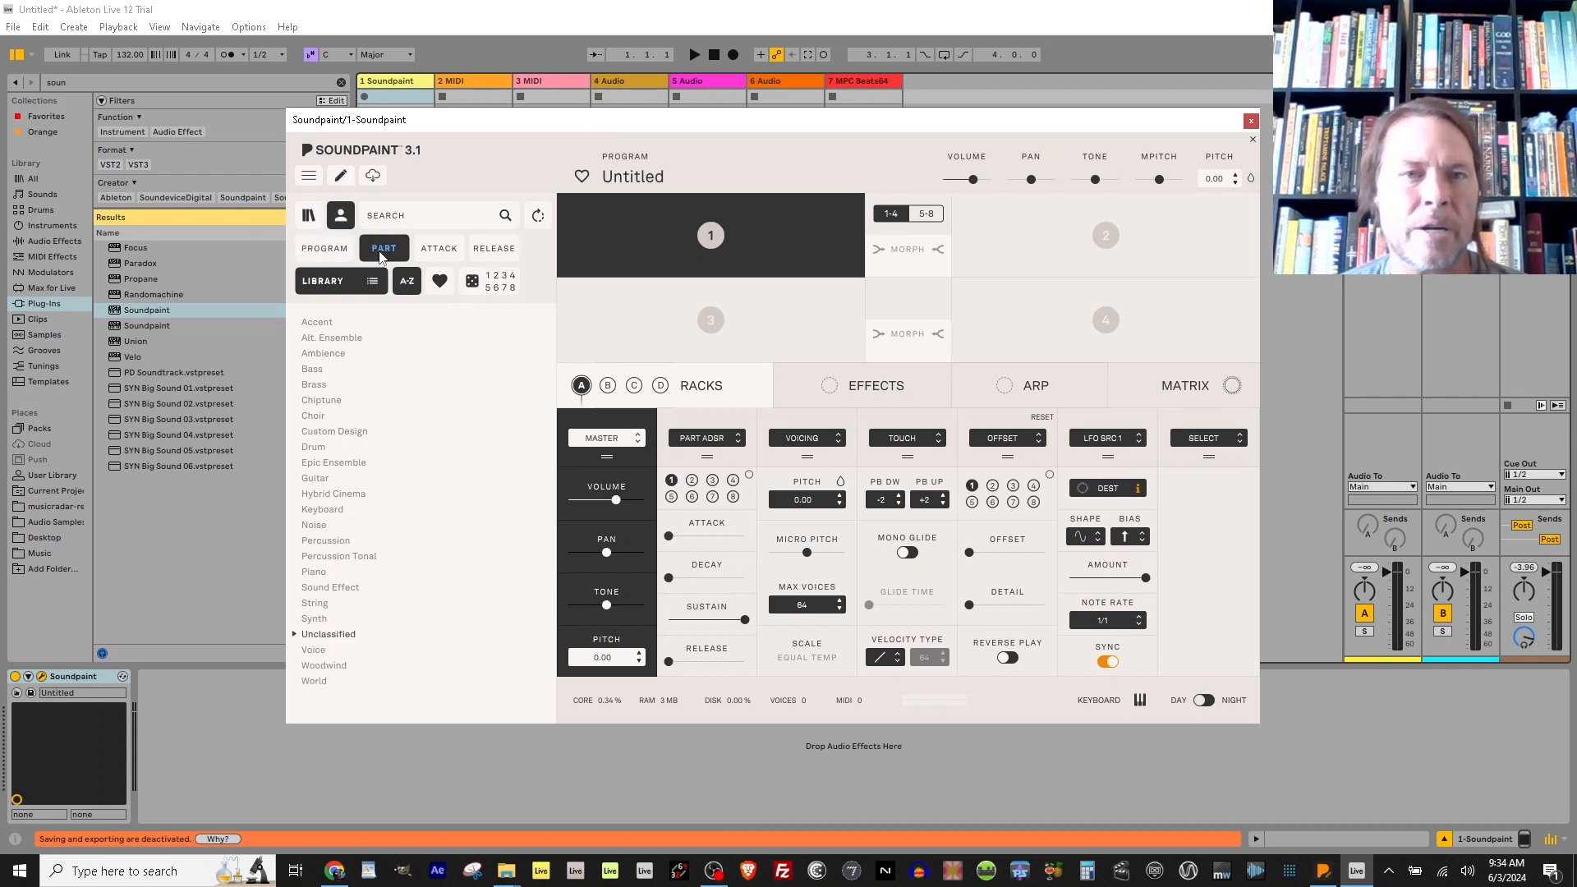
{"action": "left_click", "coordinate": [295, 635]}
{"action": "scroll", "coordinate": [459, 526], "scroll_direction": "down", "scroll_amount": 5}
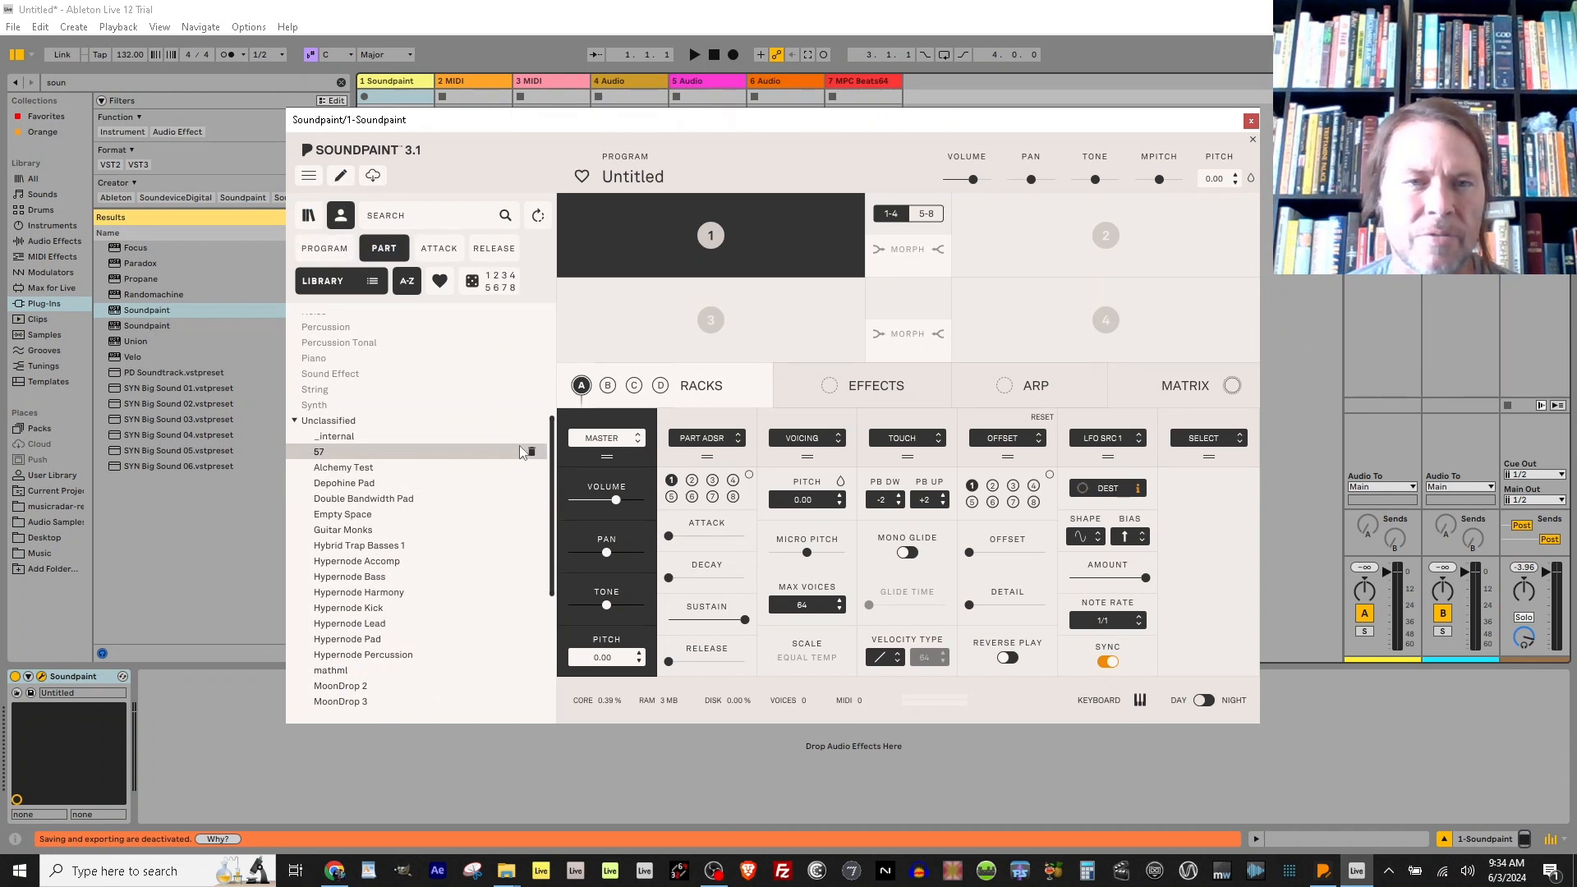
{"action": "left_click", "coordinate": [333, 516]}
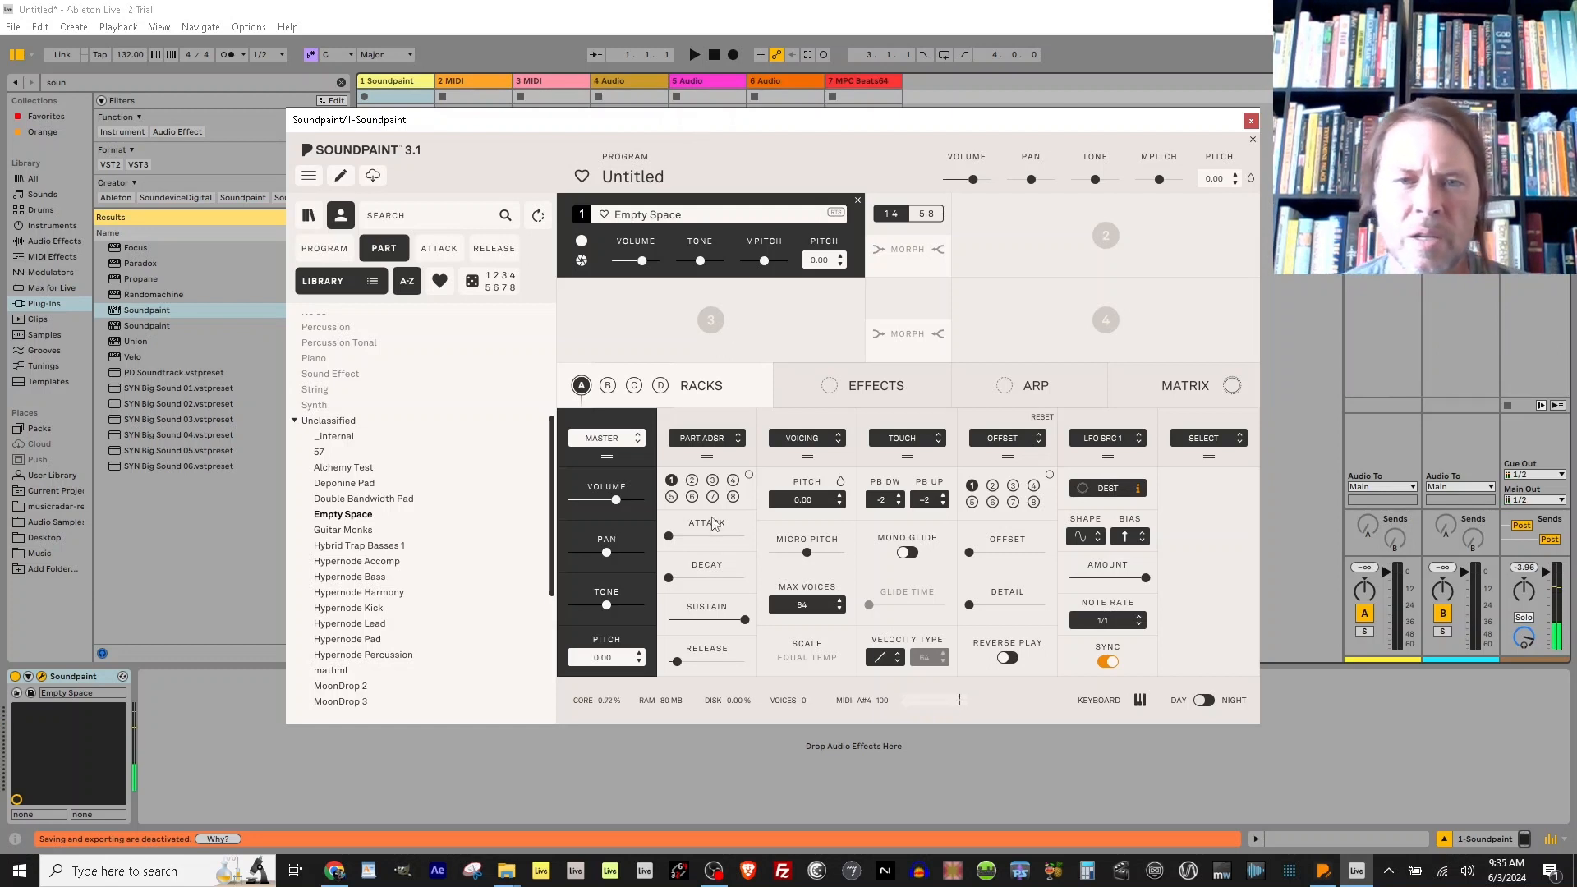
Raise the release of part 1 to about 2.18 seconds.
{"action": "mouse_move", "coordinate": [681, 667]}
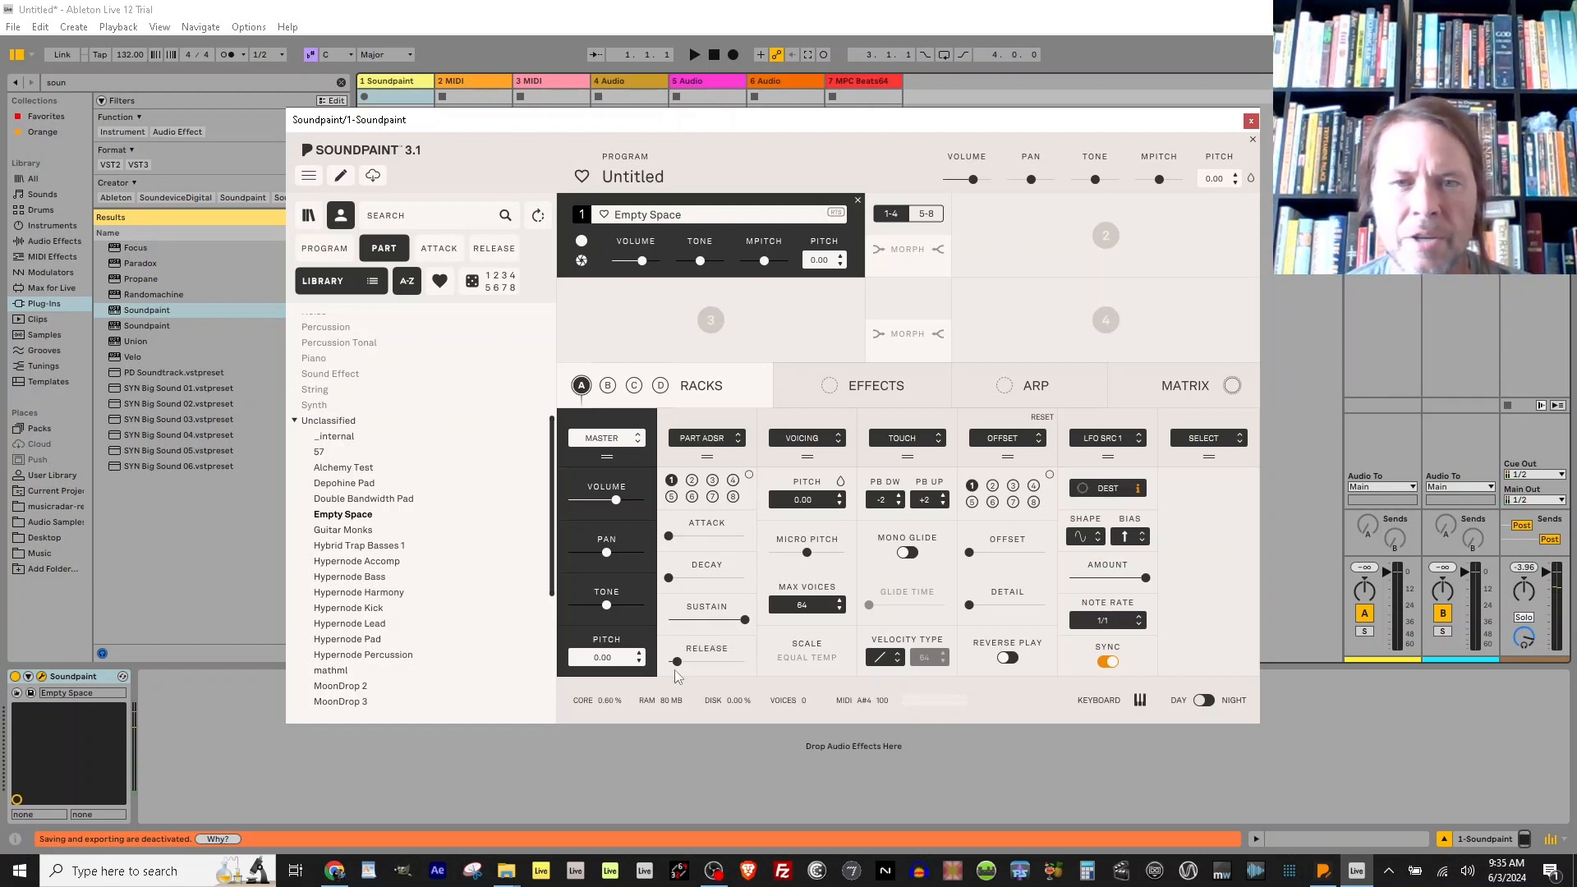
{"action": "left_click_drag", "start_coordinate": [681, 666], "coordinate": [716, 669]}
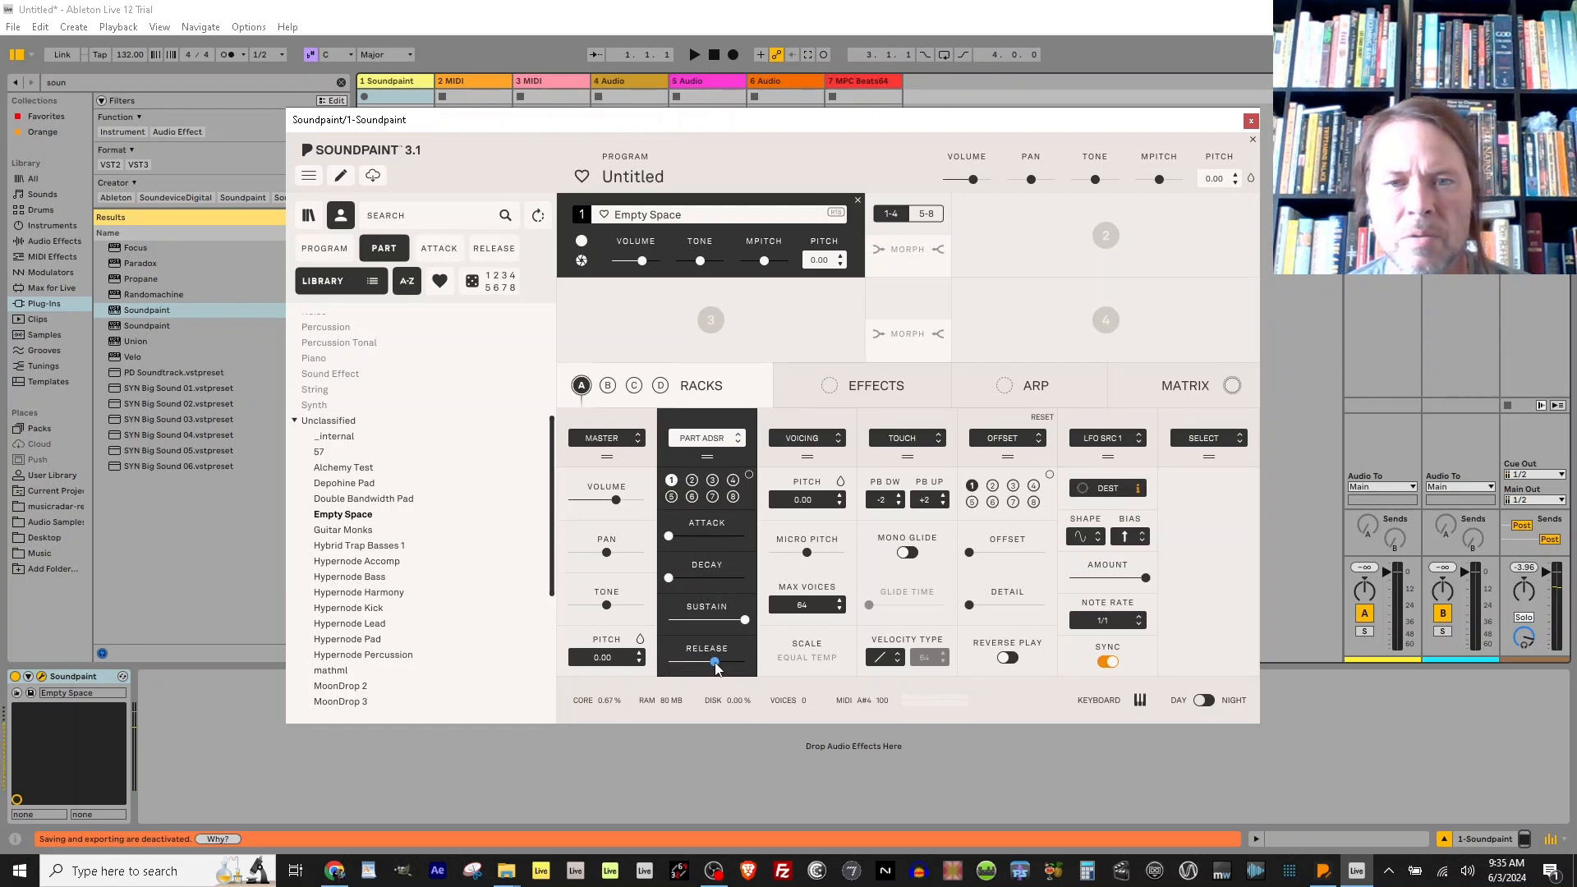
{"action": "mouse_move", "coordinate": [715, 668]}
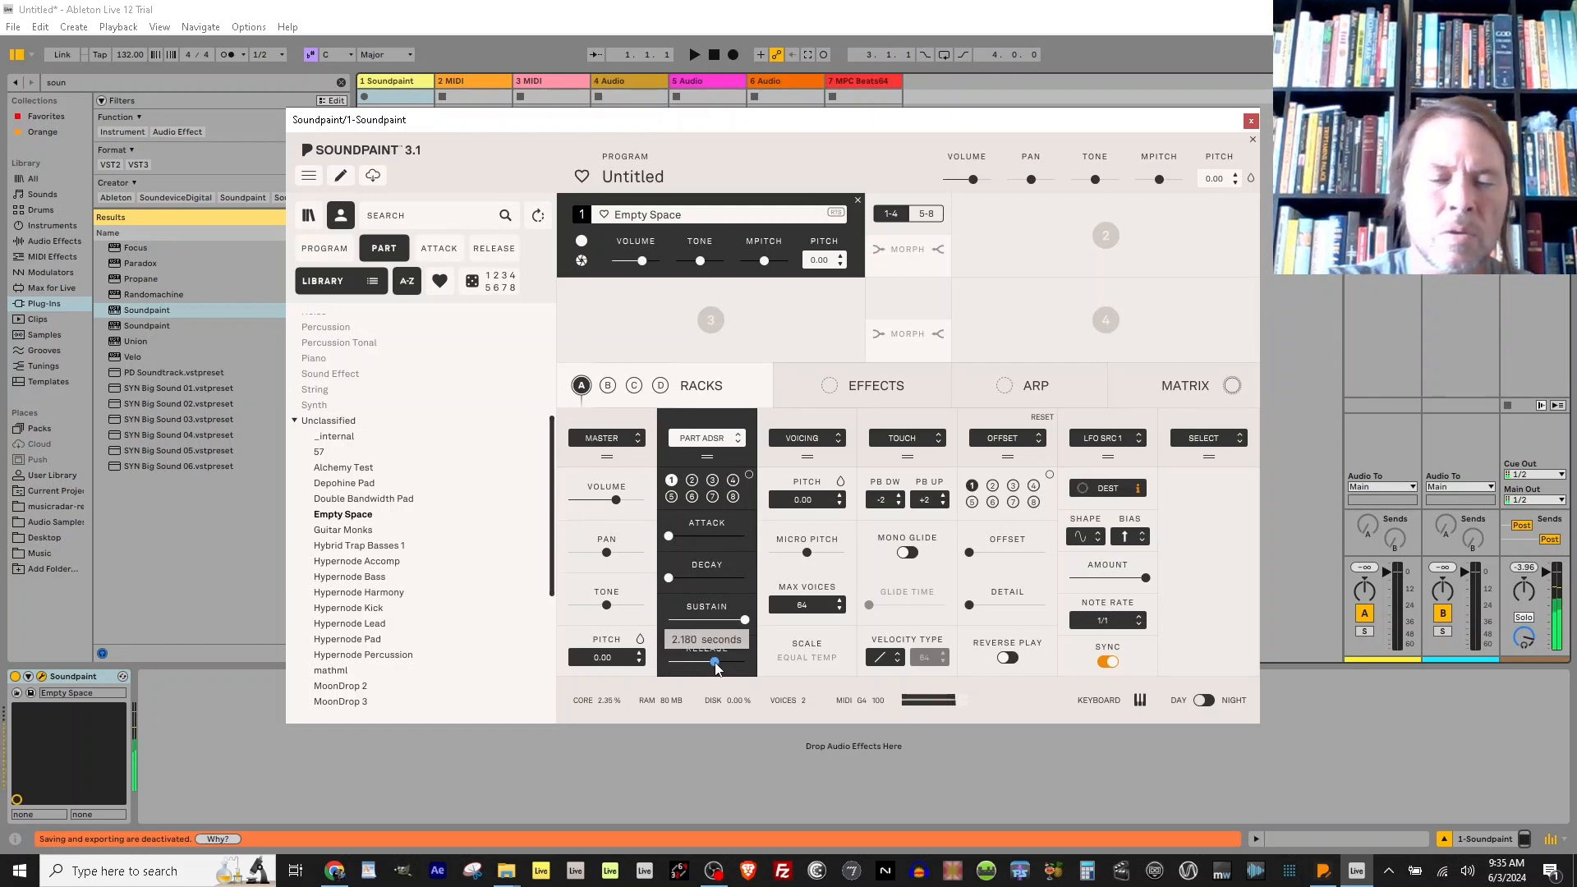
Play notes across high and low octaves to audition the Empty Space part.
{"action": "key", "text": "x"}
{"action": "key", "text": "k"}
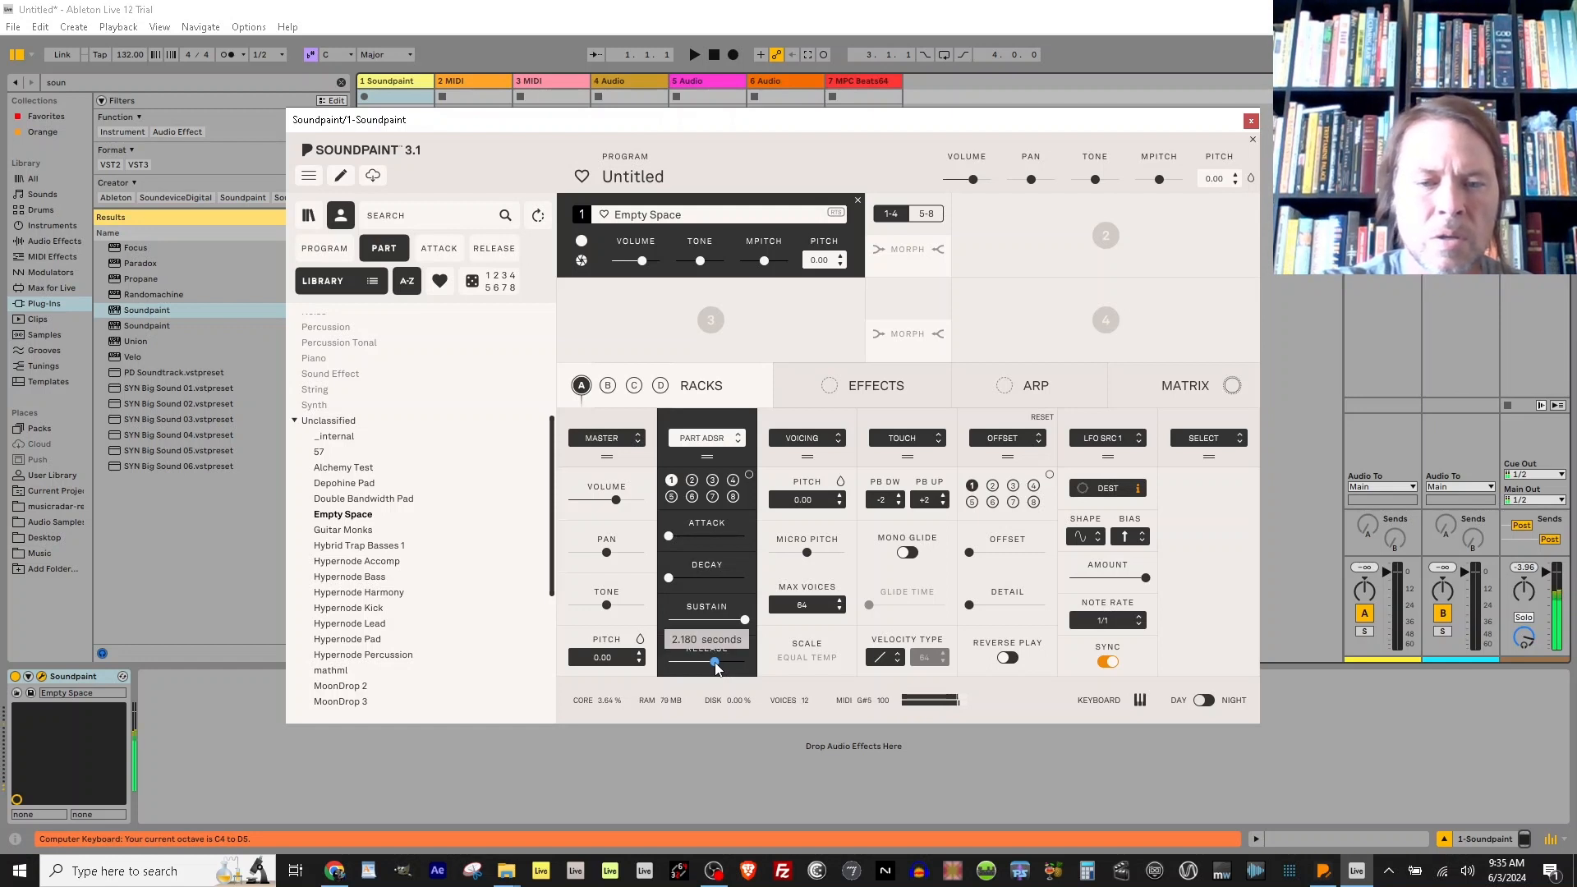
{"action": "key", "text": "f"}
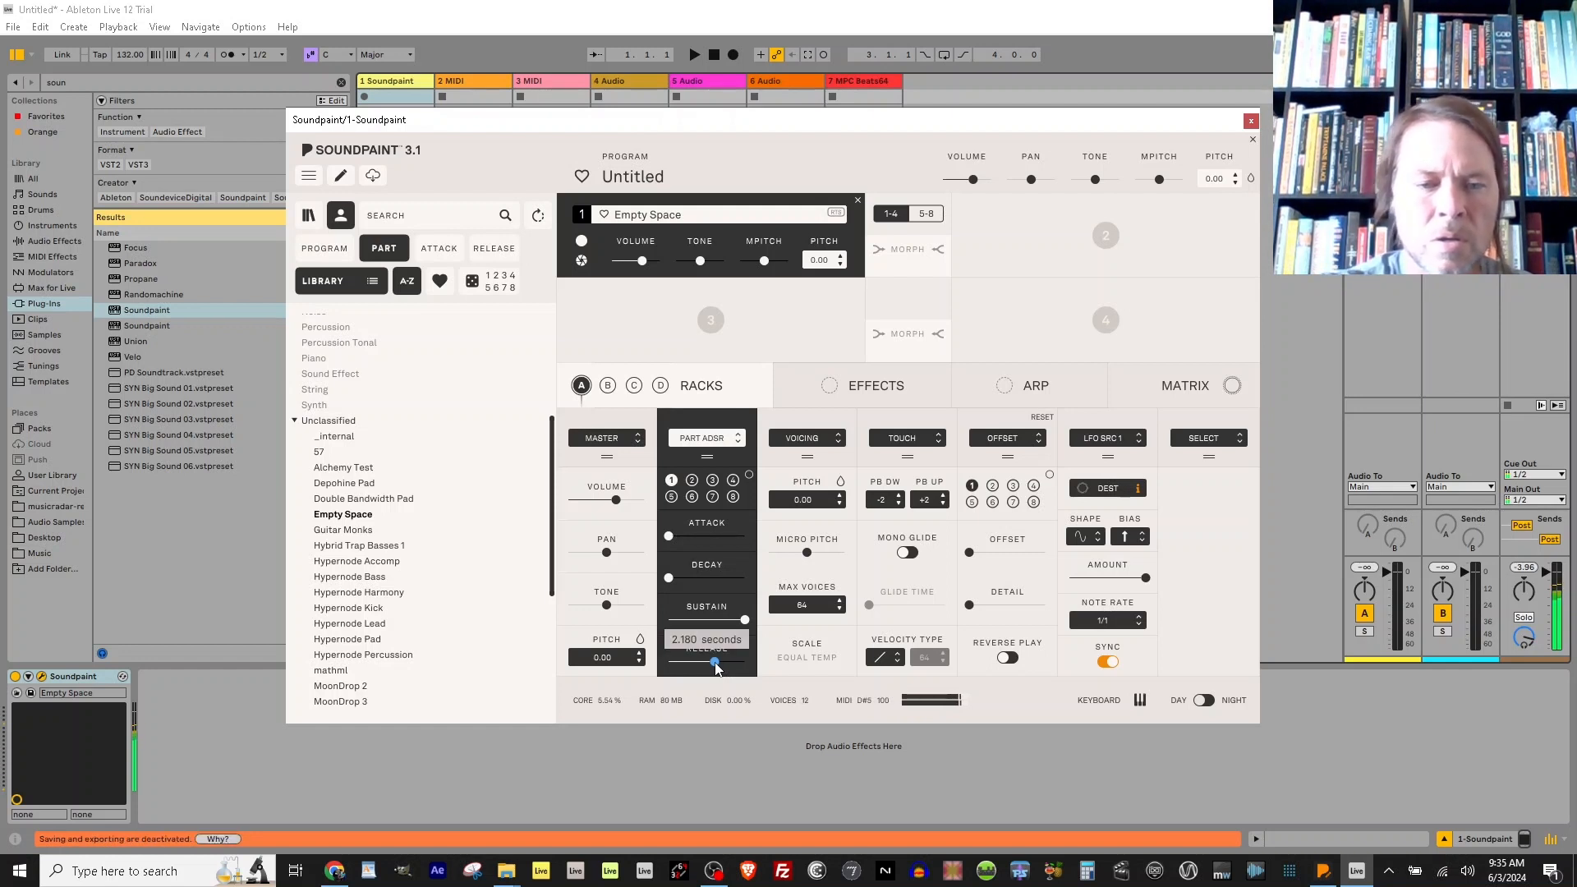
{"action": "key", "text": "a"}
{"action": "key", "text": "z"}
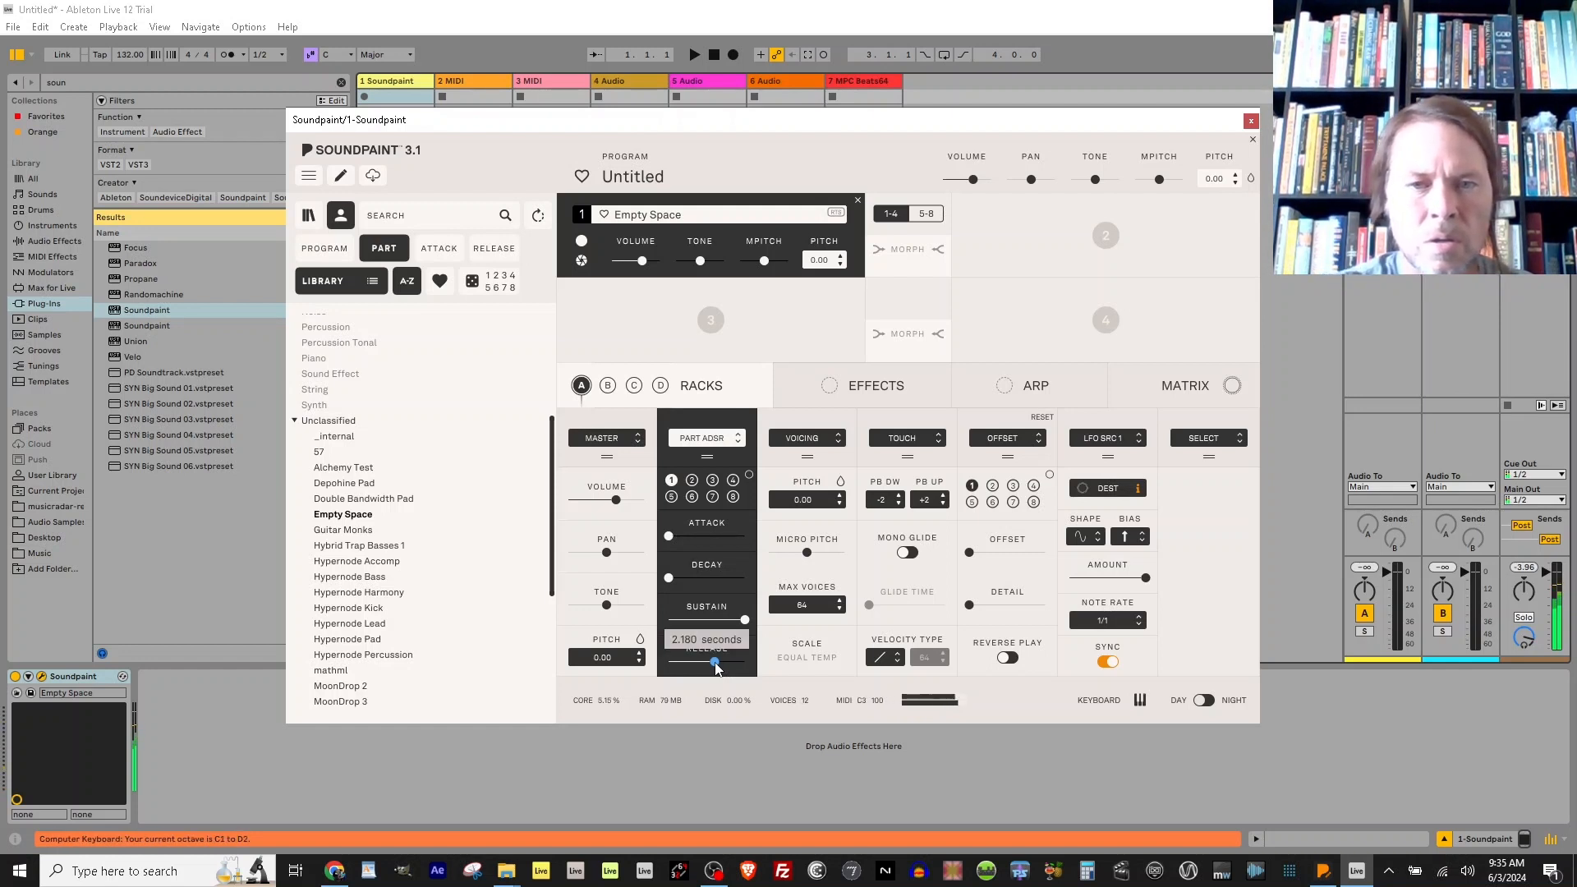
{"action": "key", "text": "z"}
{"action": "key", "text": "a"}
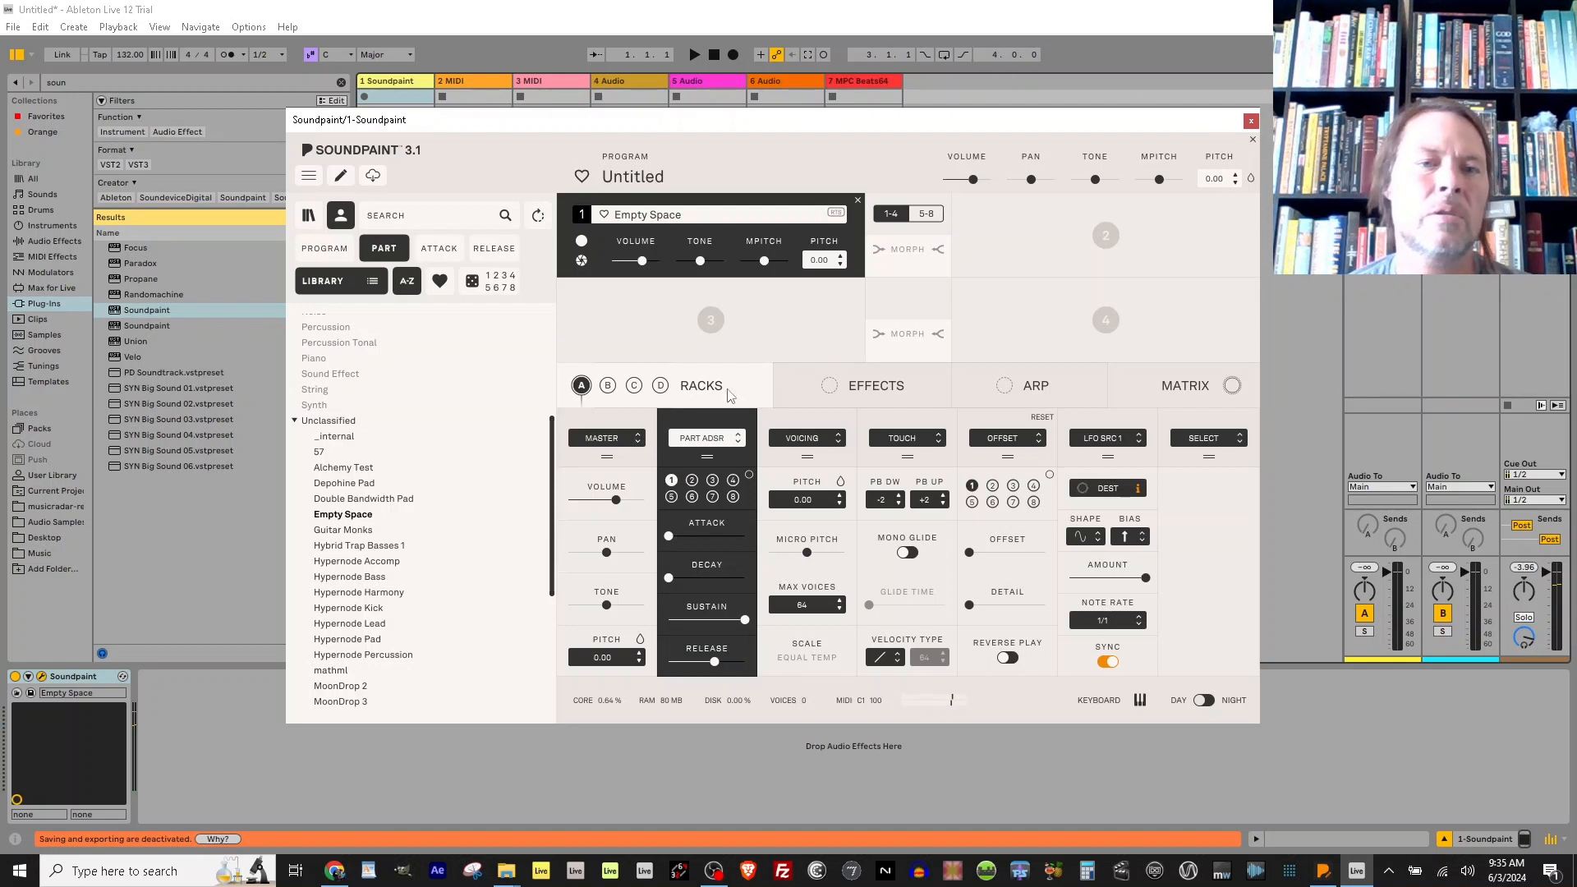
Load the Alchemy Test part into part slot 2 and play notes with both parts layered, raising the keyboard octave to C2 to D3.
{"action": "left_click", "coordinate": [1071, 242]}
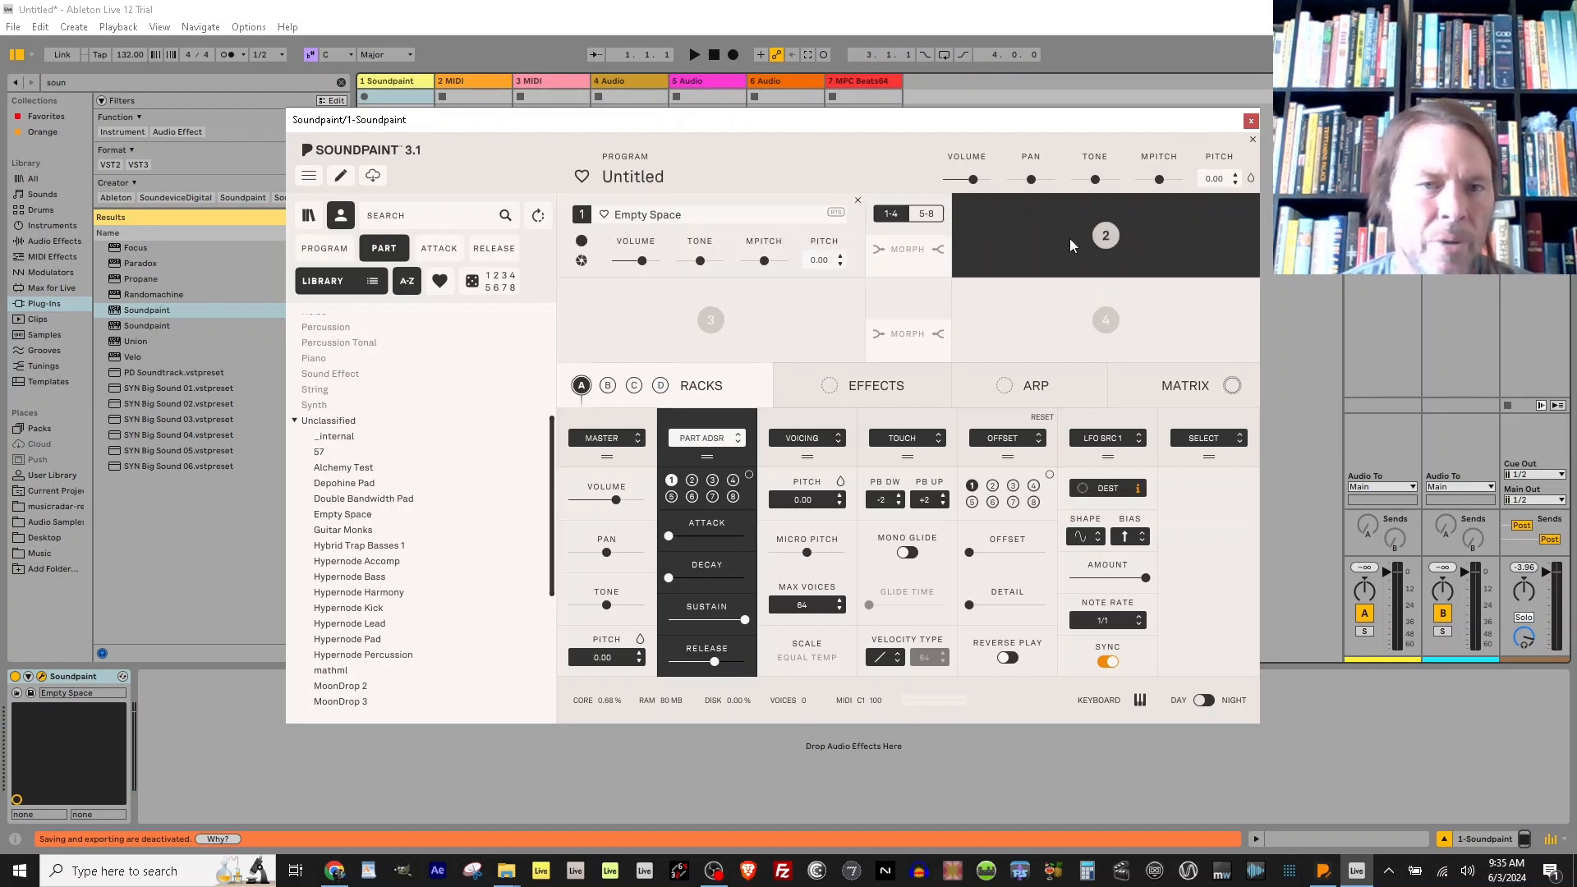
{"action": "left_click", "coordinate": [337, 468]}
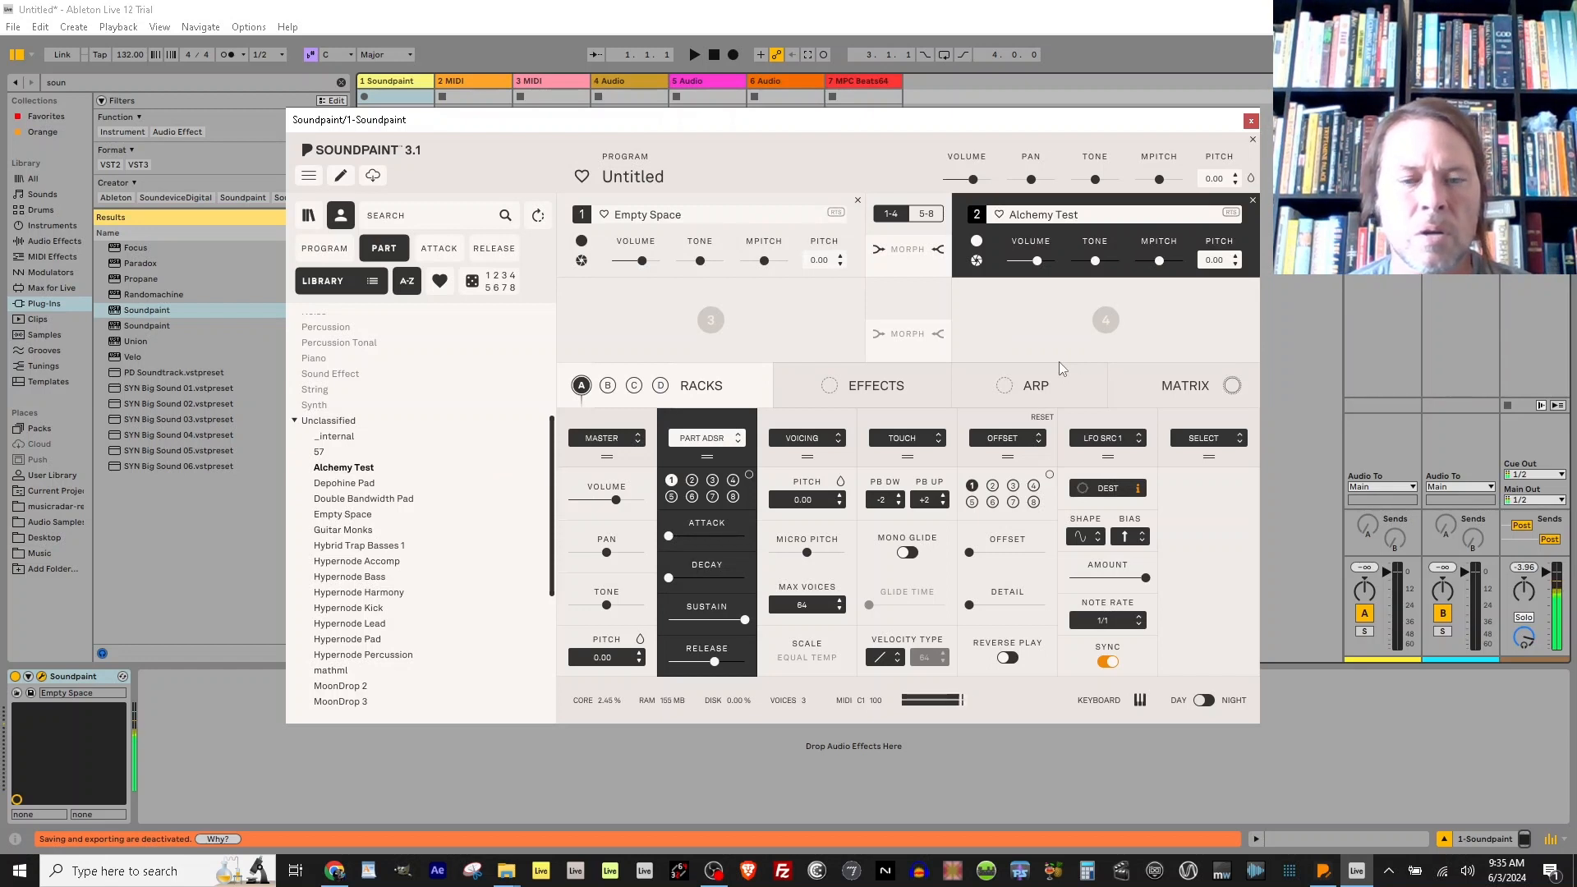
{"action": "key", "text": "x"}
{"action": "key", "text": "x"}
{"action": "key", "text": "a"}
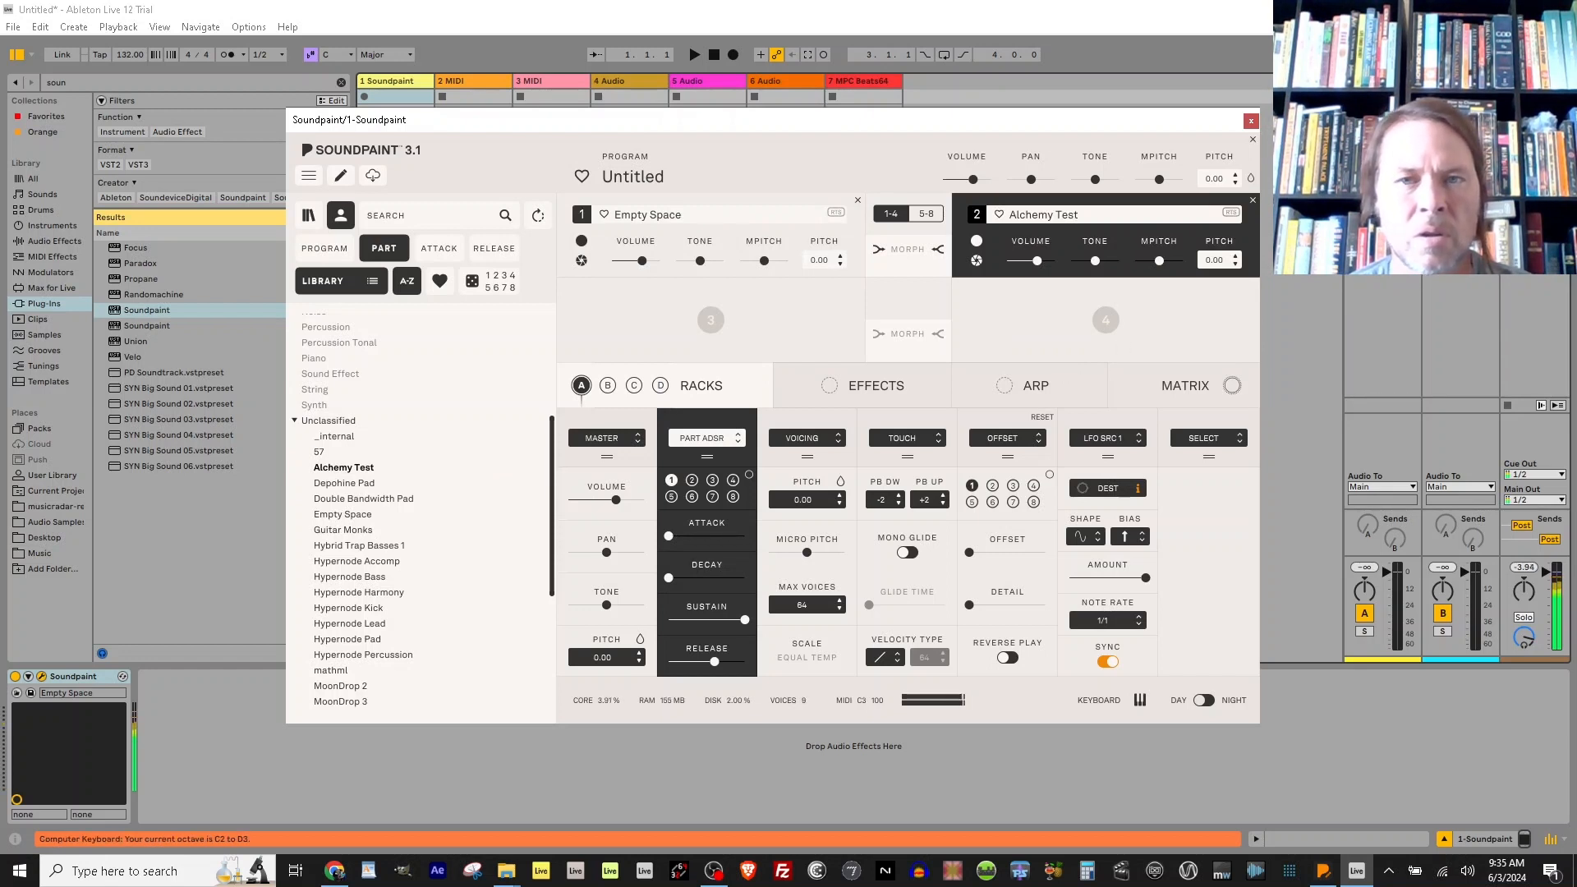
Balance the layers by setting Alchemy Test's volume to about -13.59 dB and Empty Space's volume to about +2.61 dB.
{"action": "left_click_drag", "start_coordinate": [1037, 261], "coordinate": [1025, 263]}
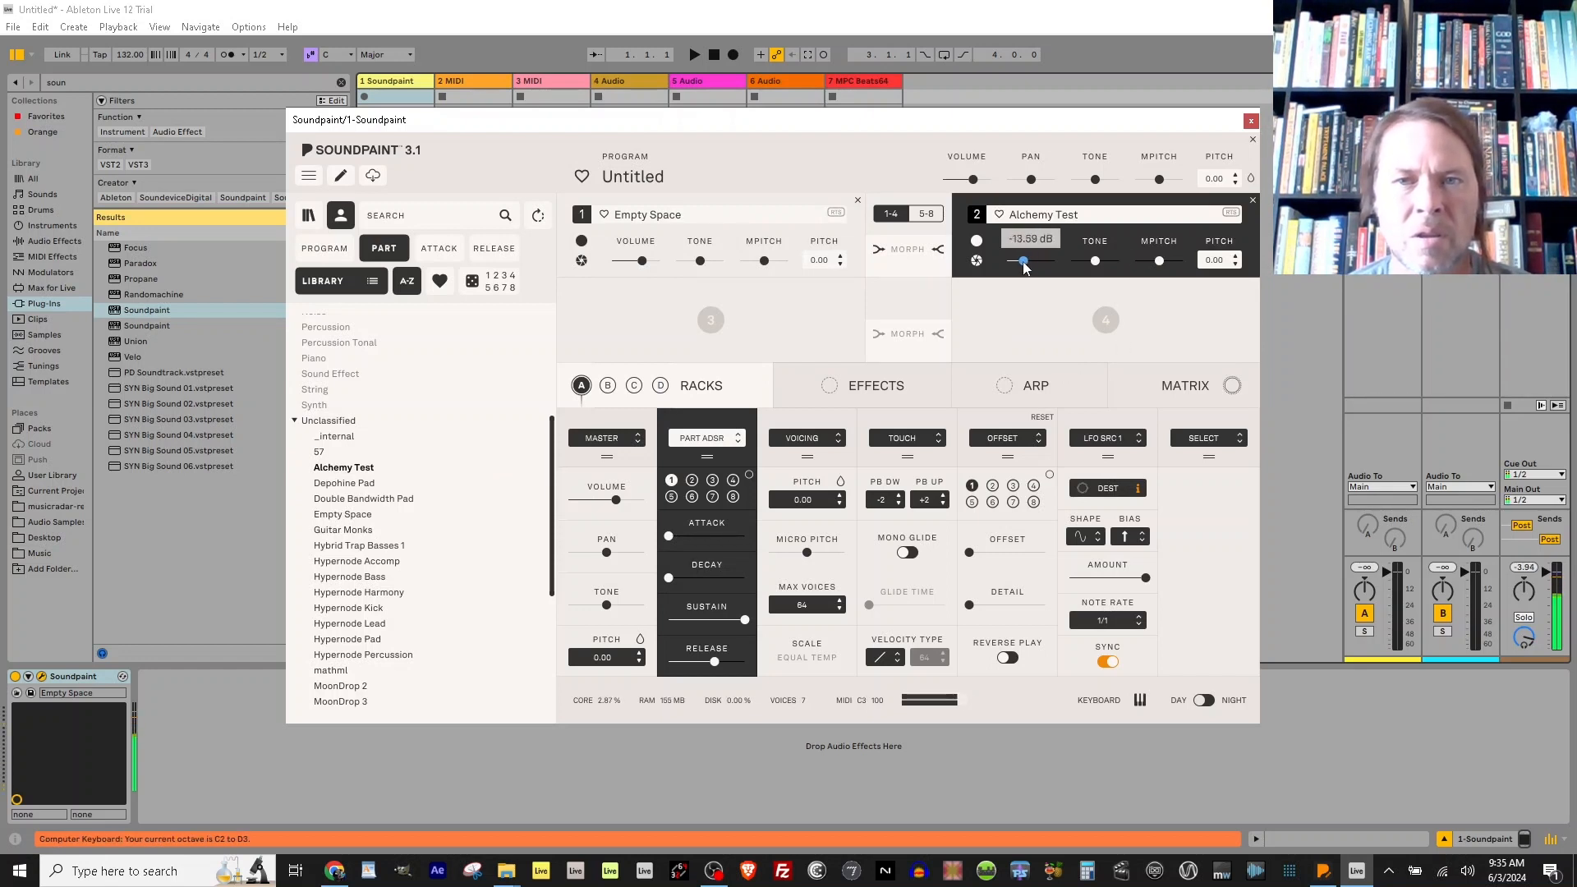
{"action": "left_click", "coordinate": [644, 262]}
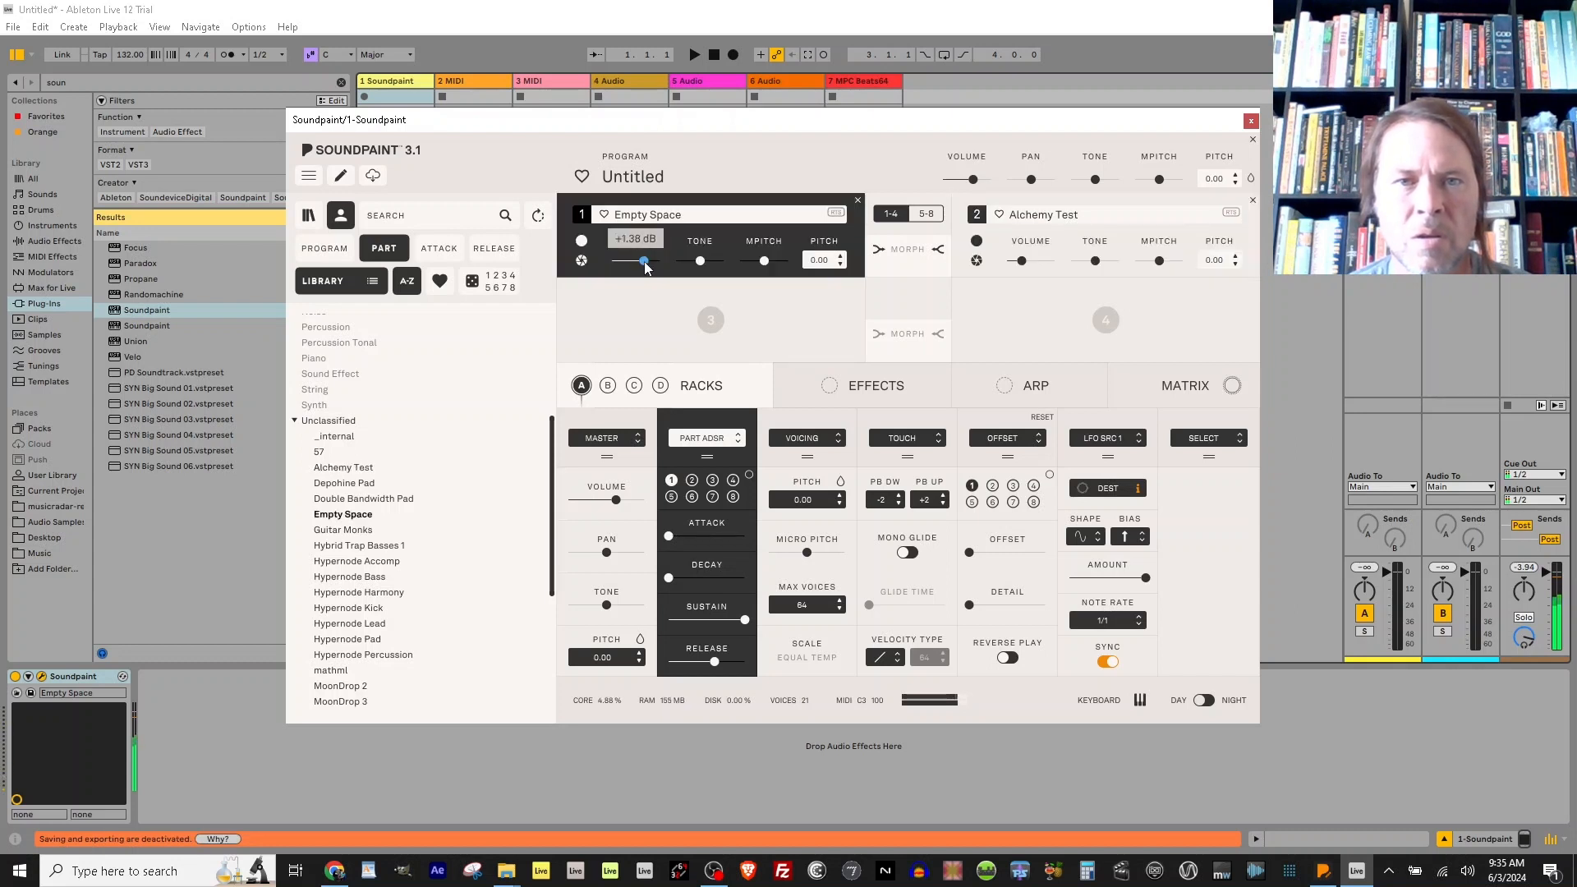
{"action": "left_click_drag", "start_coordinate": [645, 266], "coordinate": [648, 267]}
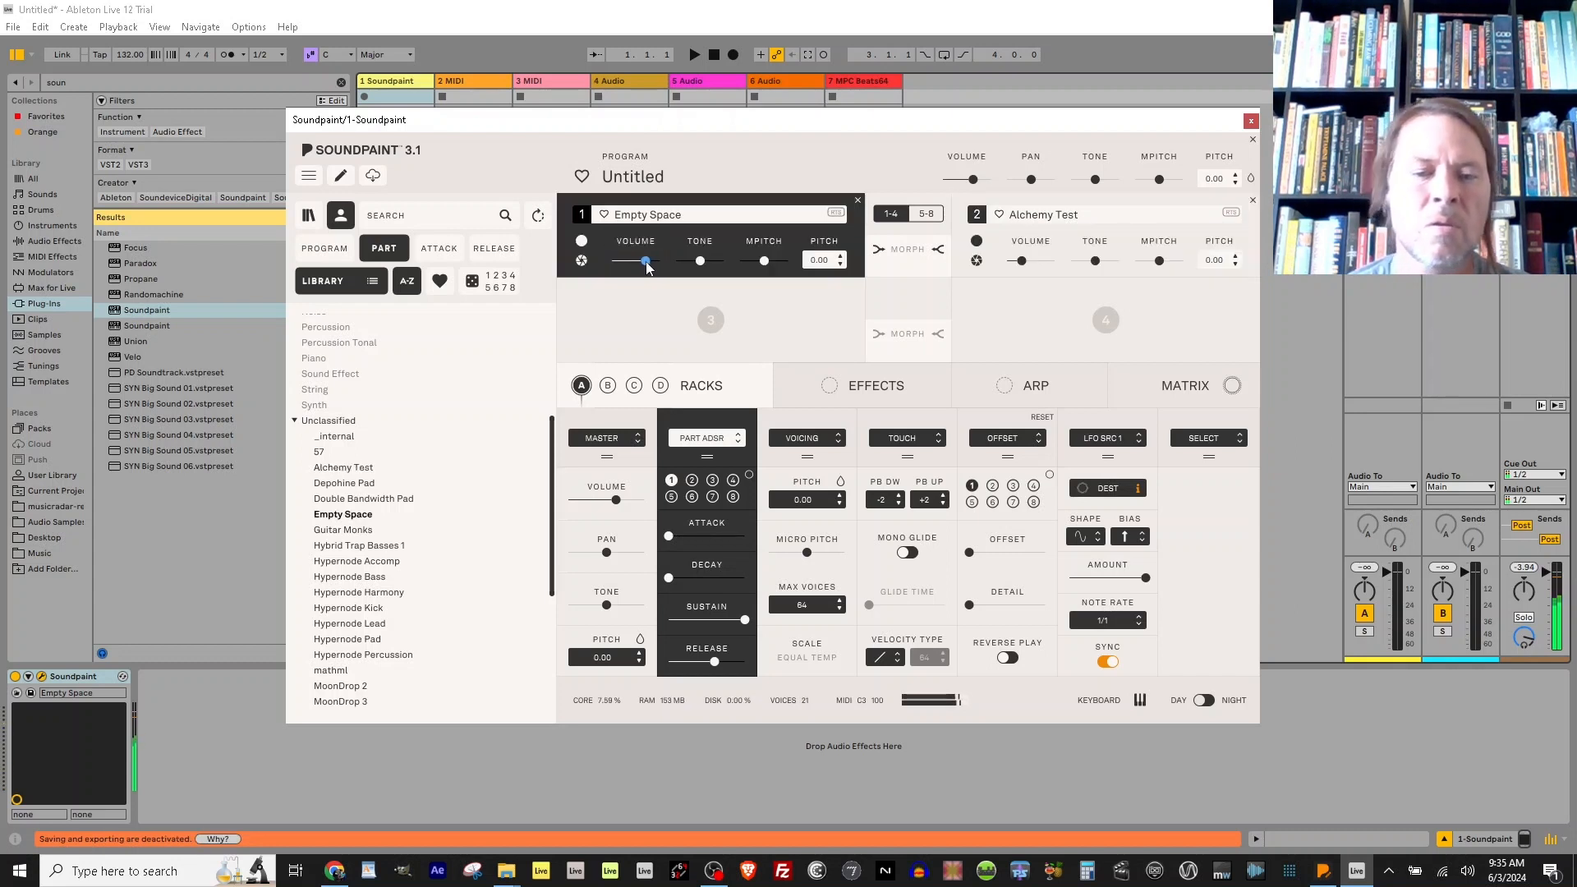
{"action": "left_click", "coordinate": [646, 263]}
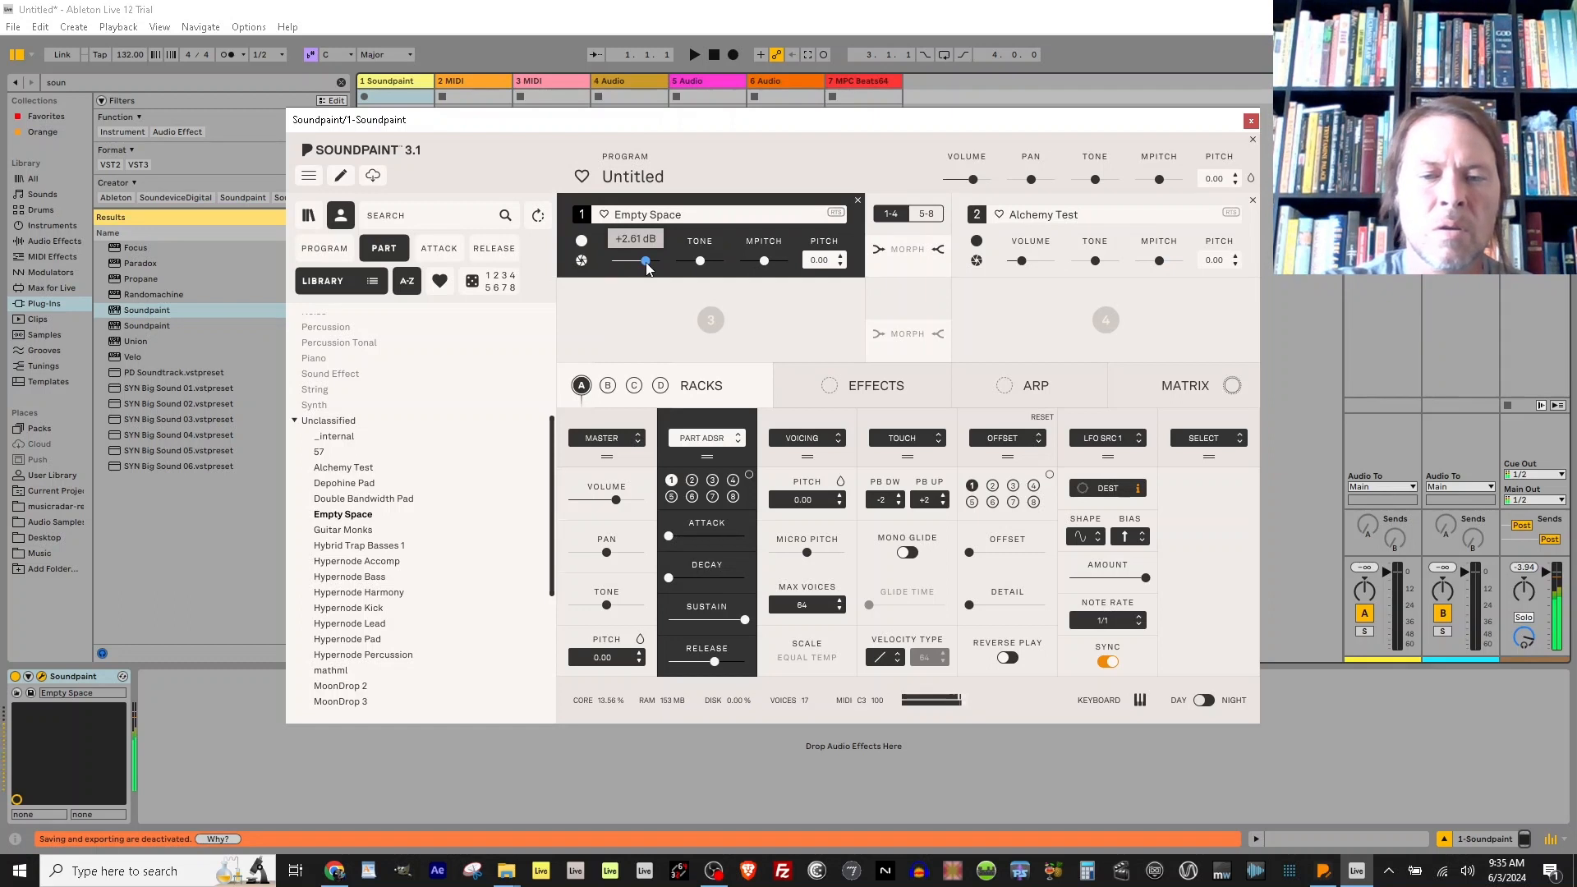
Audition the layered parts with notes in the C3 to D4 octave.
{"action": "key", "text": "x"}
{"action": "key", "text": "u"}
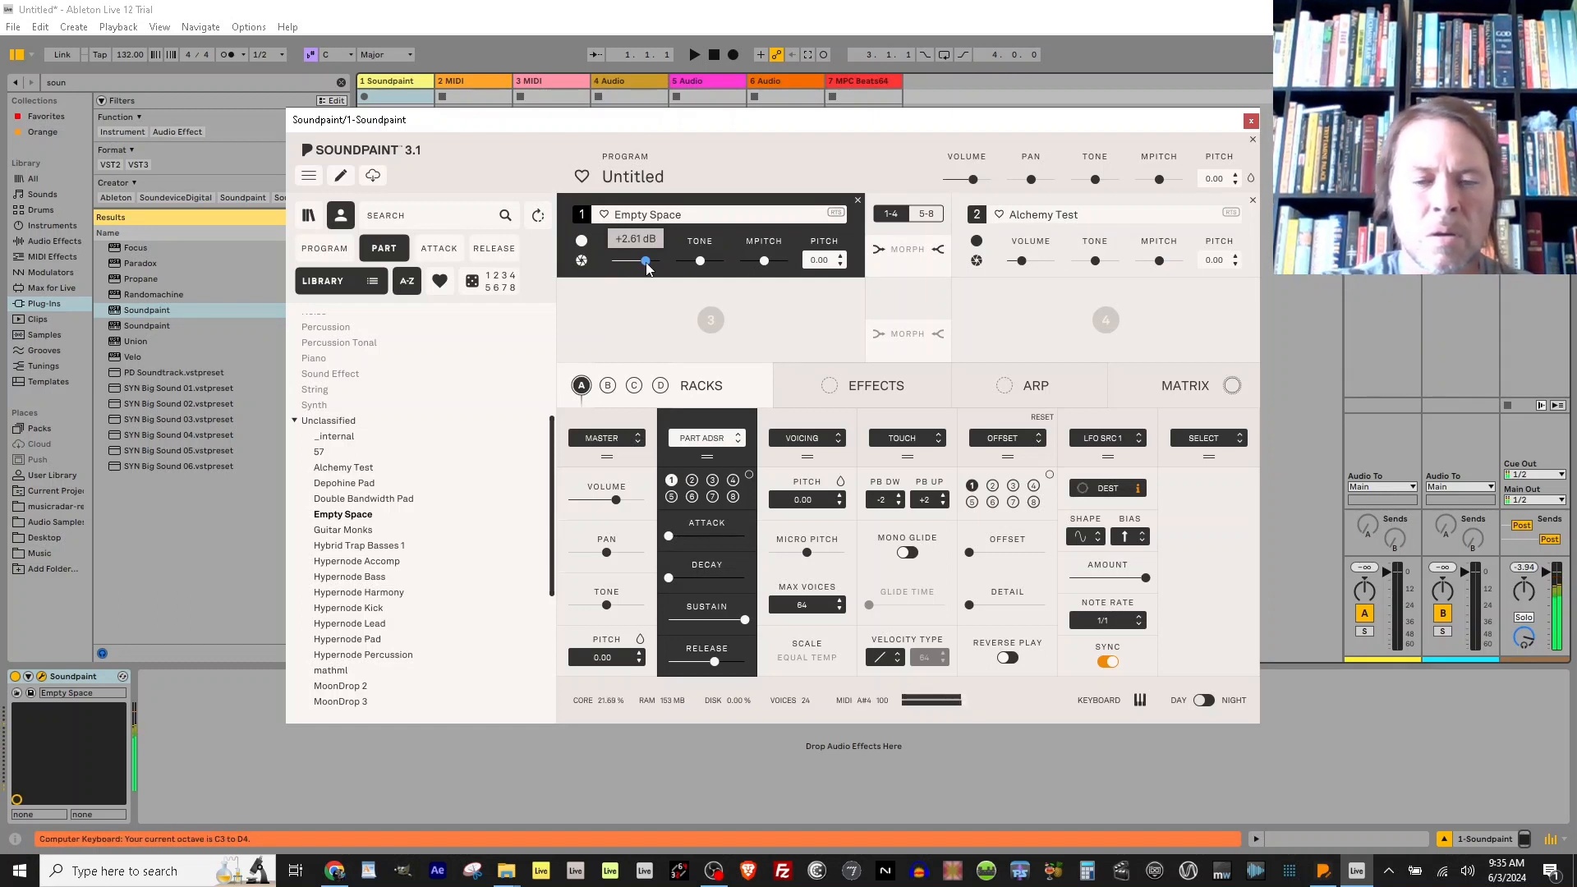
{"action": "key", "text": "g"}
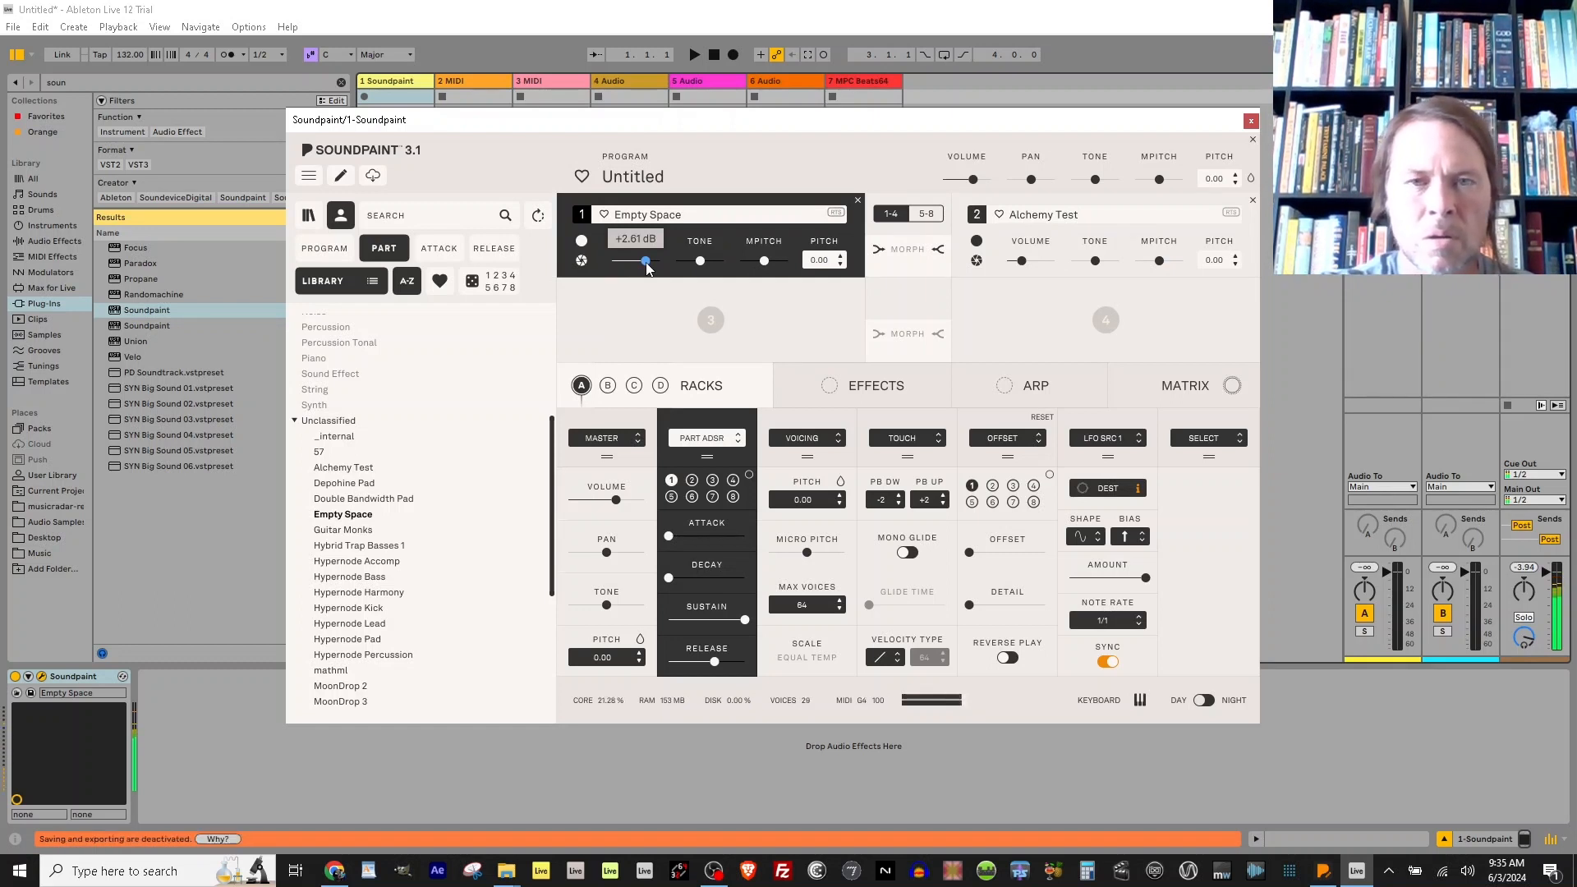
{"action": "key", "text": "a"}
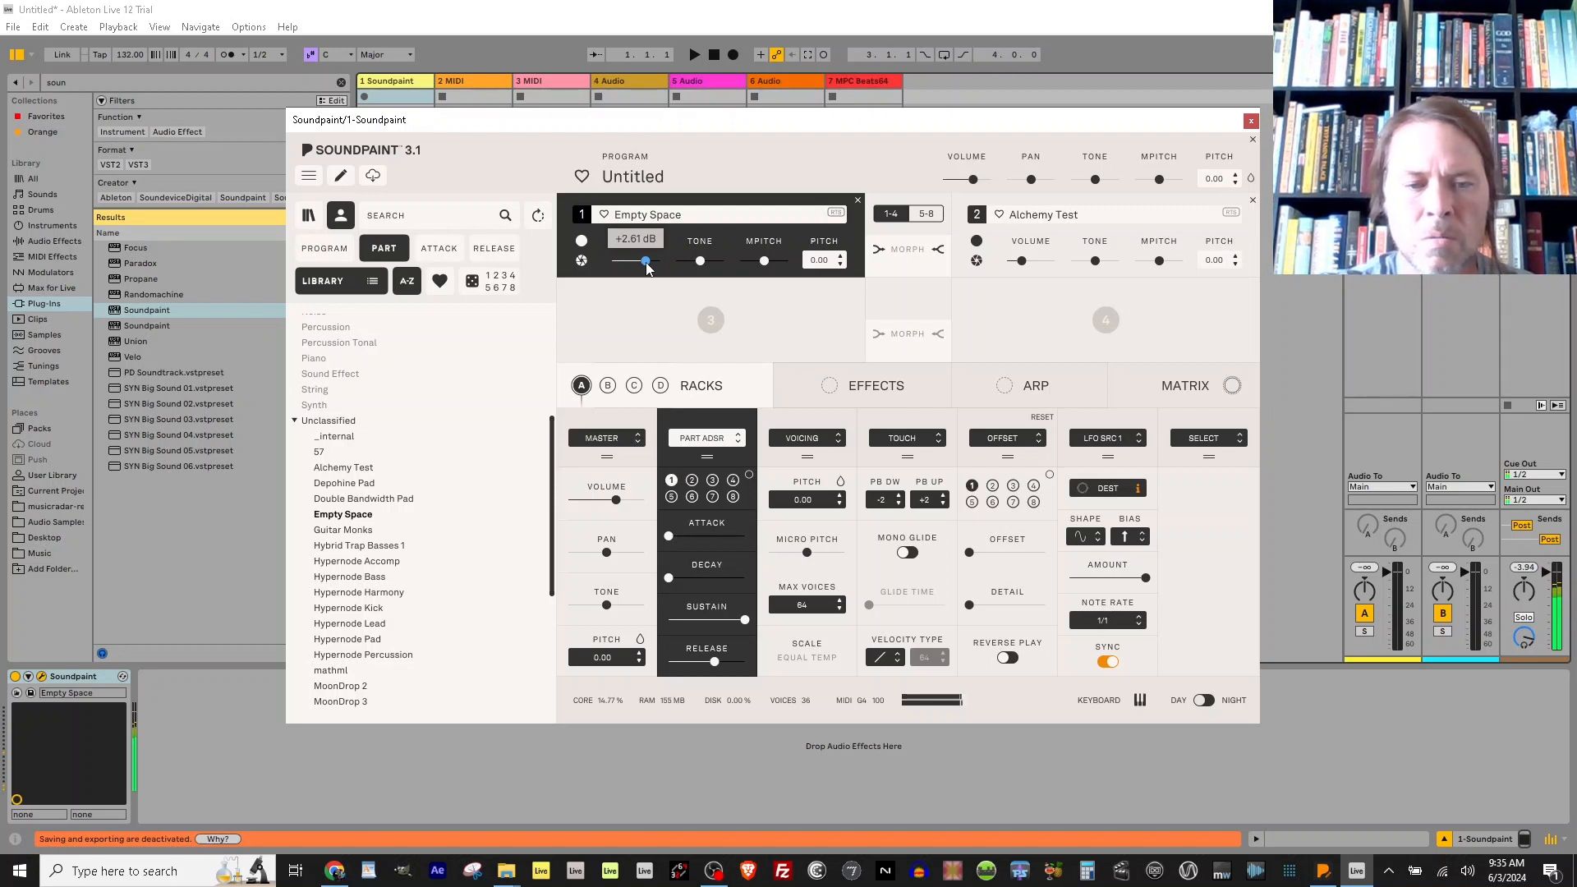
Turn on morphing between parts 1 and 2 with the amount slightly past halfway, and set part 2's release to maximum.
{"action": "left_click", "coordinate": [880, 249]}
{"action": "left_click_drag", "start_coordinate": [883, 266], "coordinate": [916, 271]}
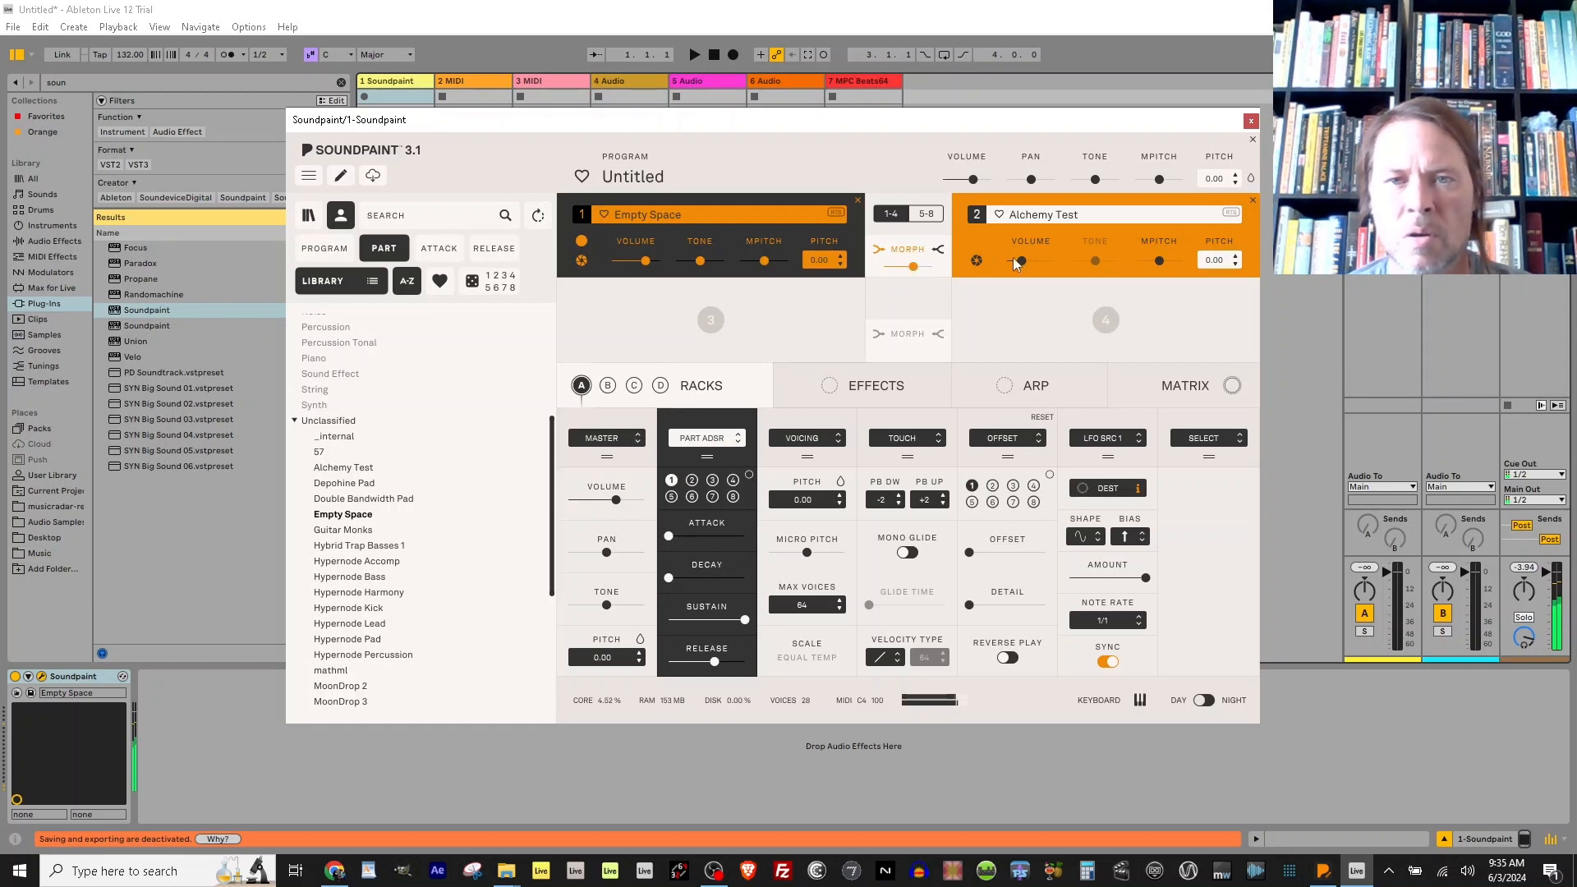
{"action": "left_click", "coordinate": [692, 481]}
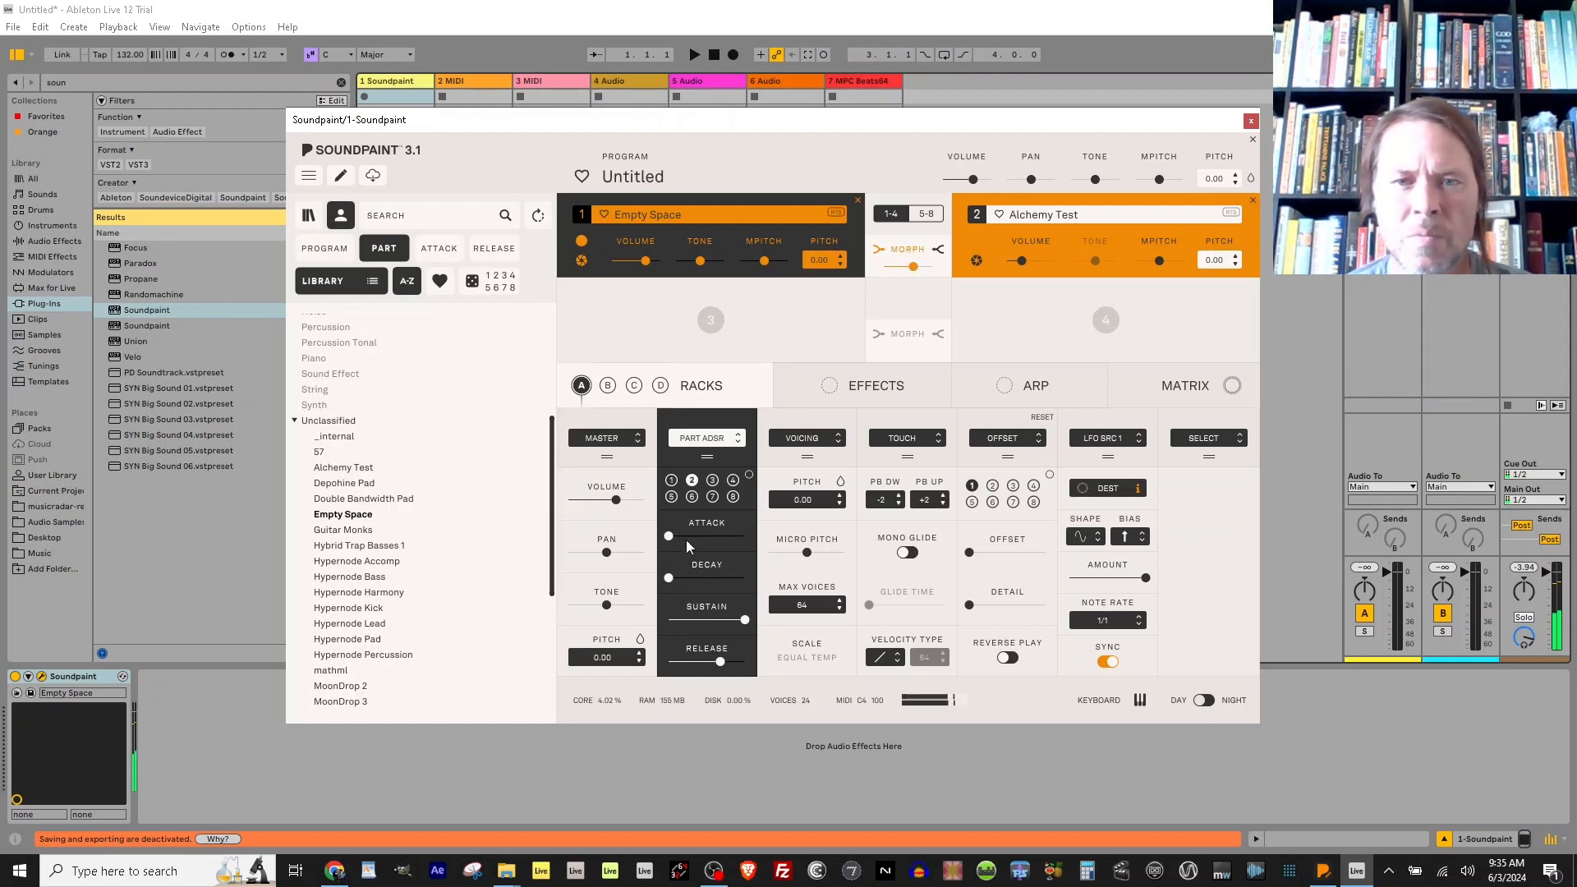
{"action": "left_click_drag", "start_coordinate": [722, 662], "coordinate": [749, 662]}
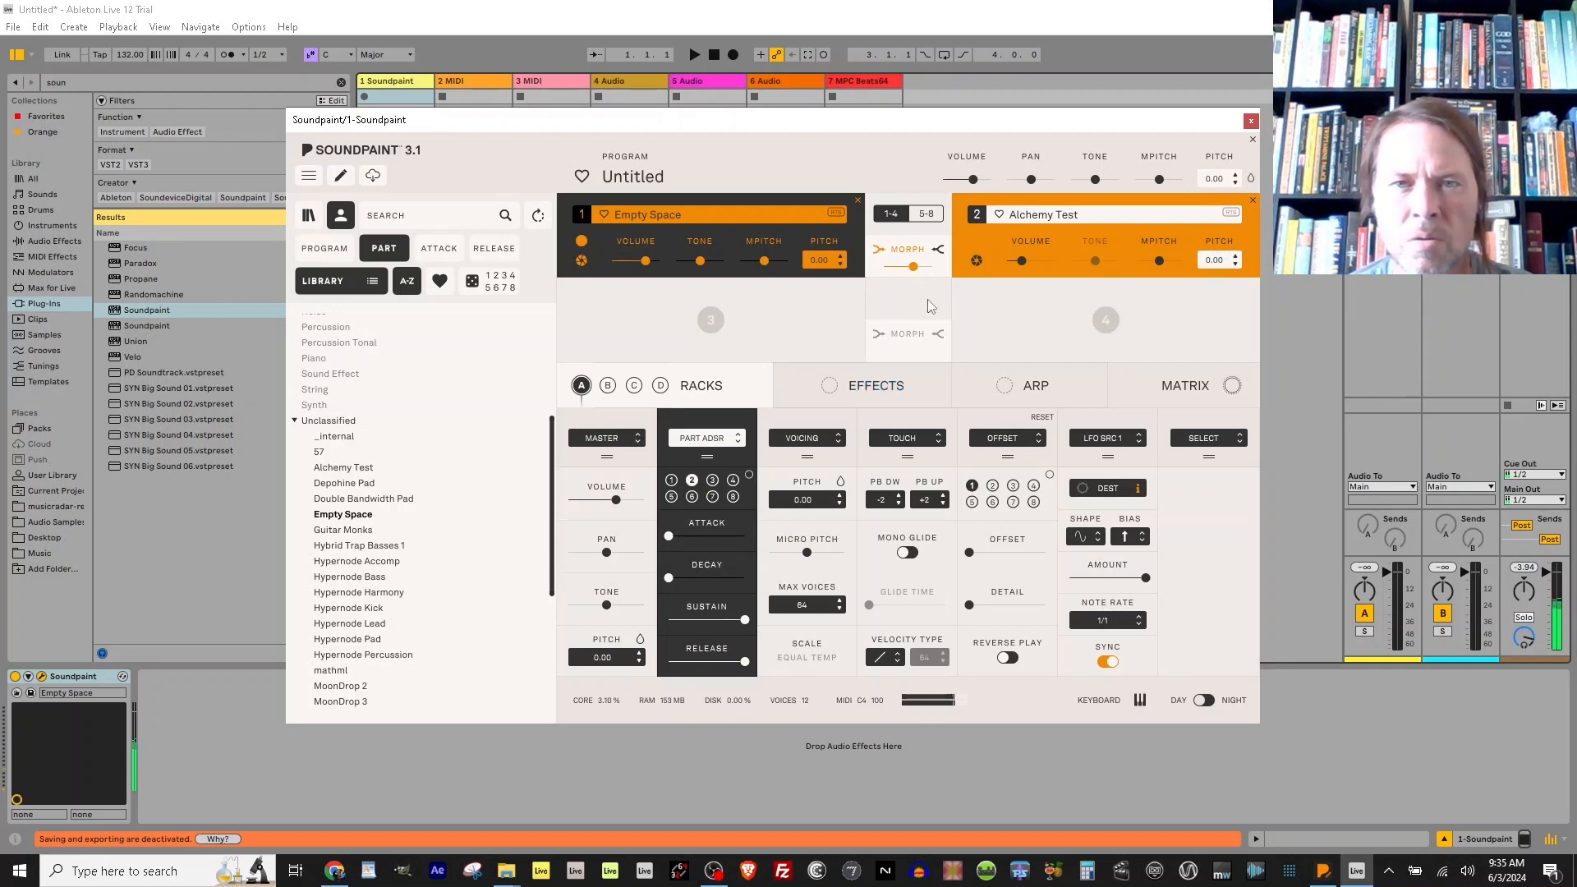
Set Alchemy Test's volume to about +0.75 dB and Empty Space's volume to about -1.90 dB.
{"action": "mouse_move", "coordinate": [1022, 260]}
{"action": "left_click_drag", "start_coordinate": [1021, 259], "coordinate": [1038, 261]}
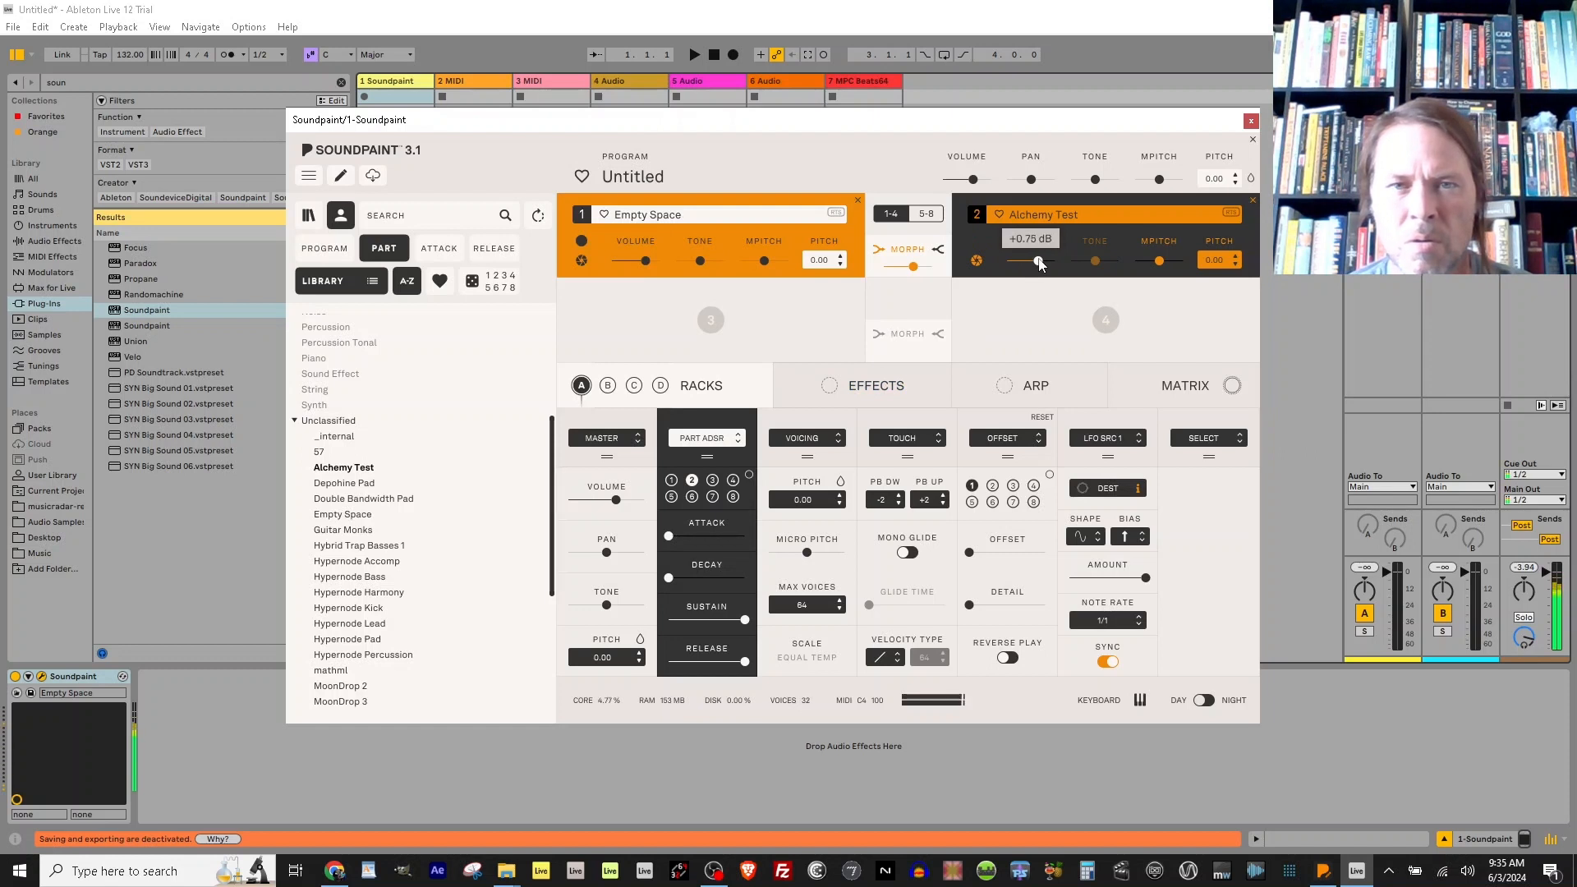
{"action": "left_click_drag", "start_coordinate": [644, 261], "coordinate": [641, 269]}
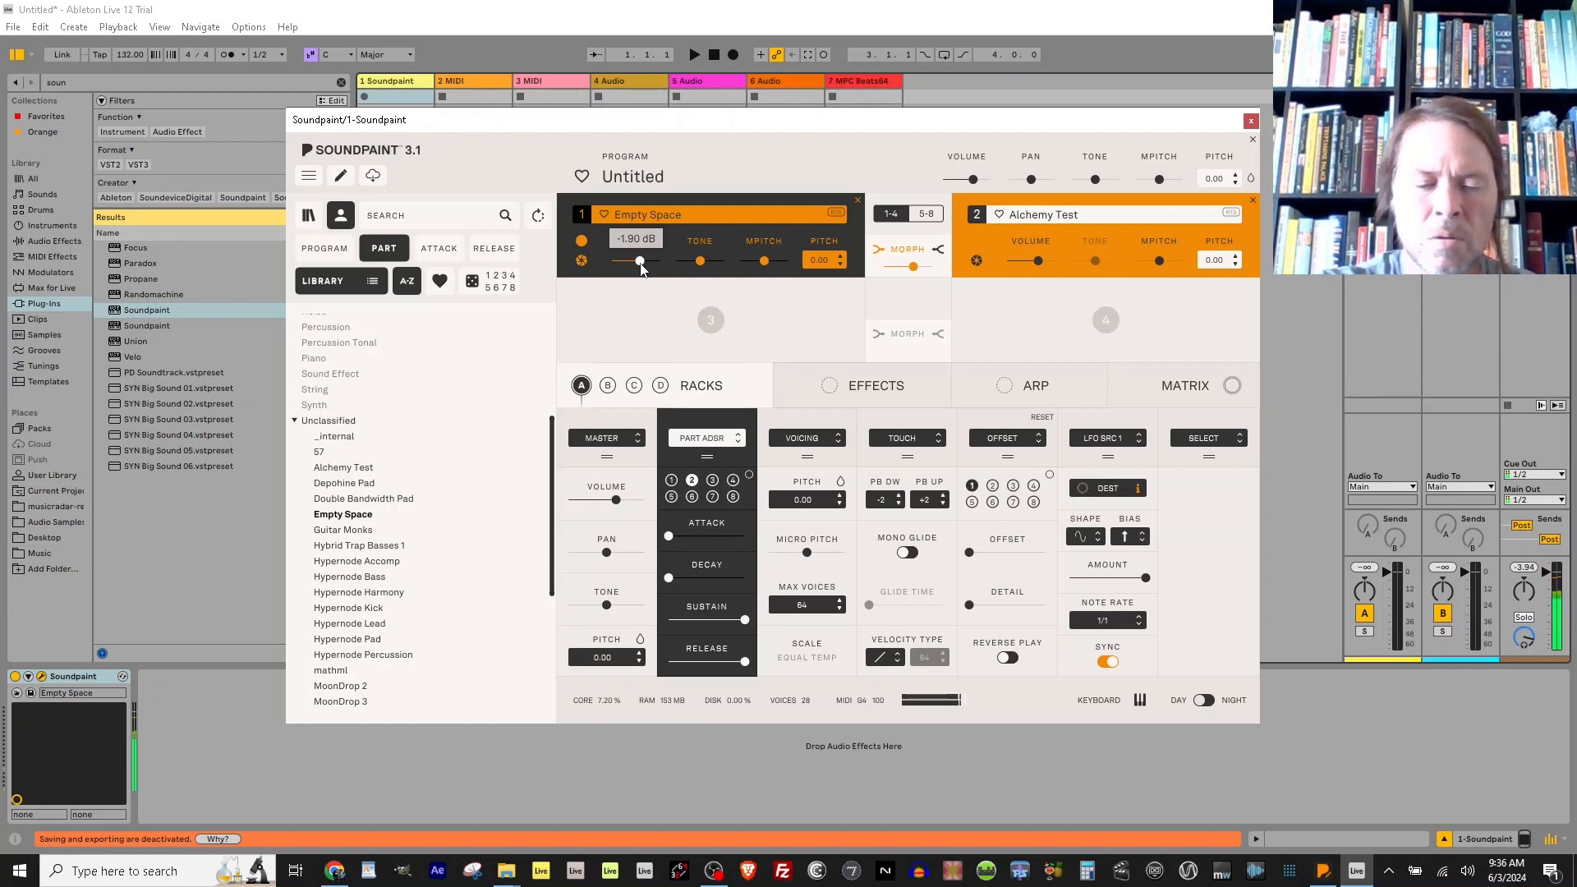
Lower the computer keyboard's octave to C0 to D1 while auditioning the morphed sound.
{"action": "key", "text": "z"}
{"action": "key", "text": "z"}
{"action": "key", "text": "z"}
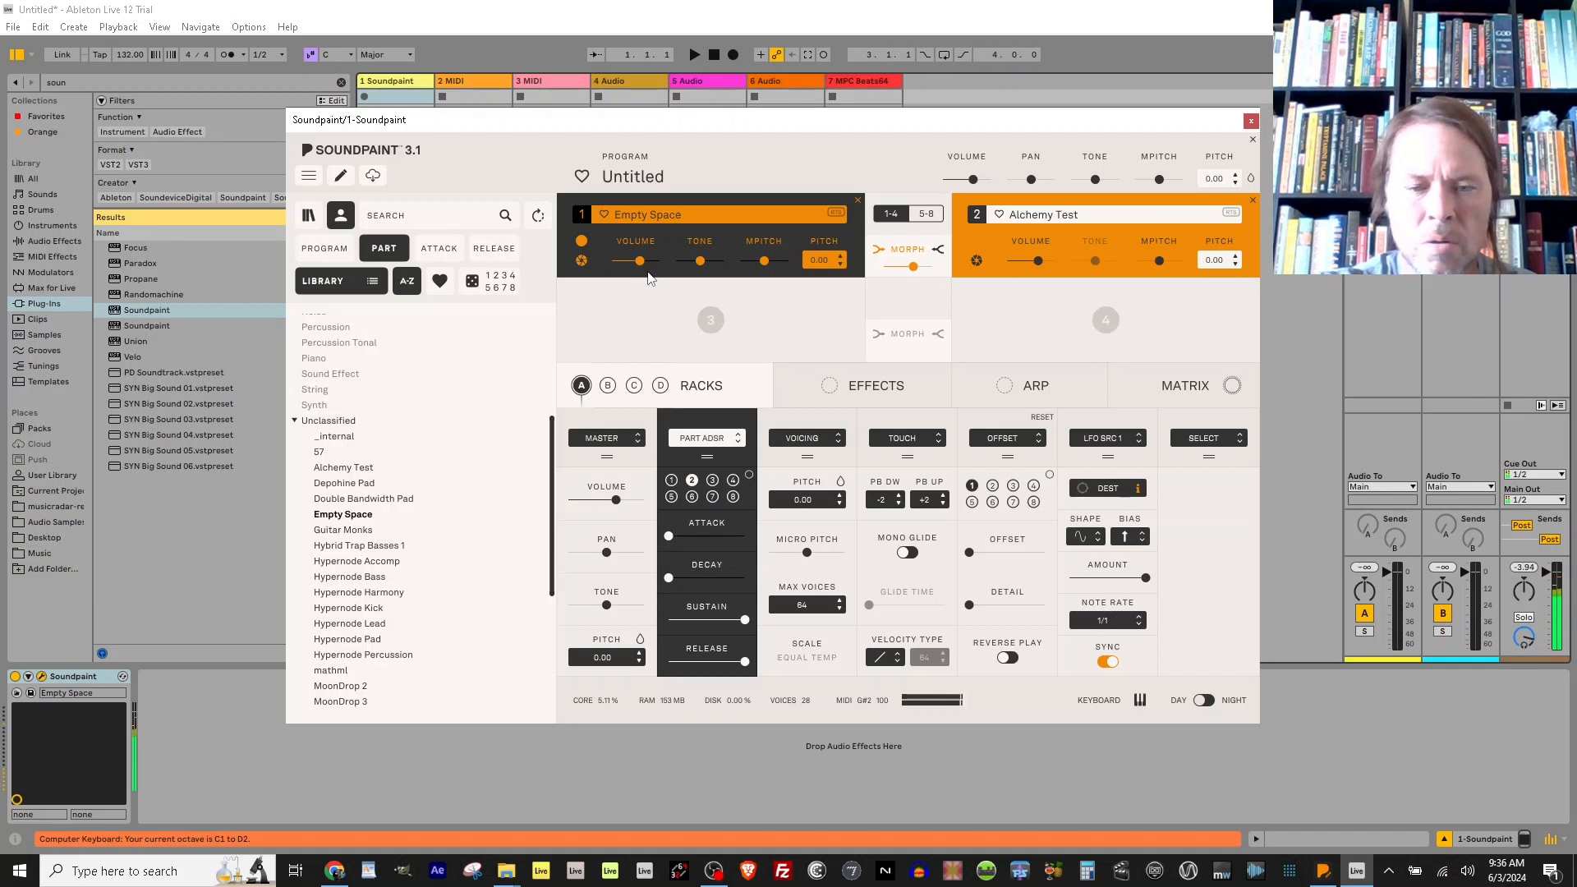
{"action": "key", "text": "z"}
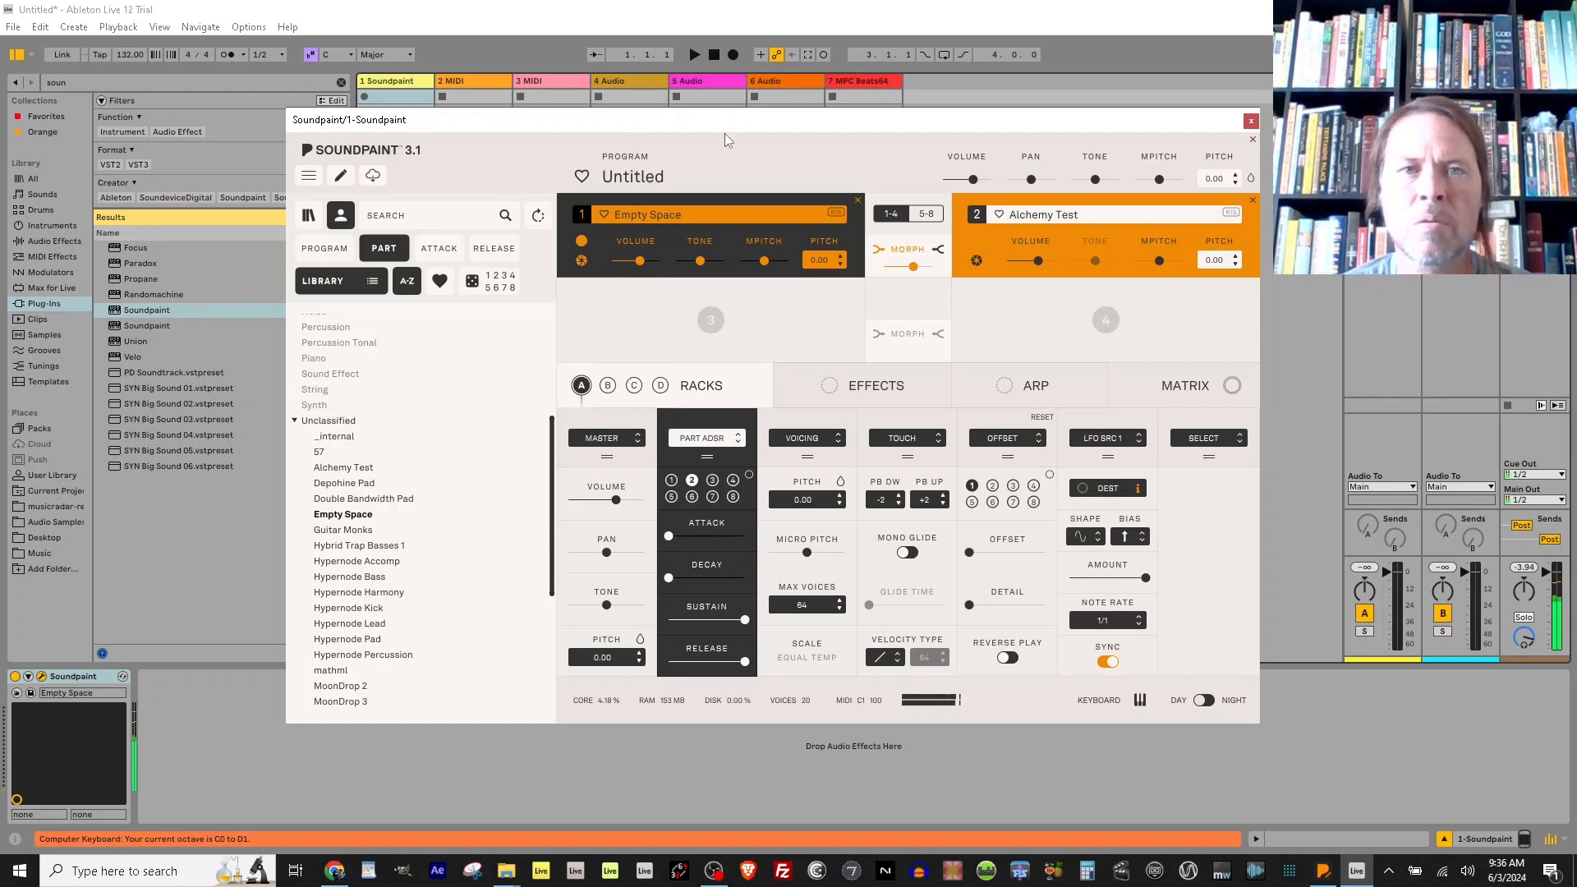
Move the Soundpaint window clear of the clip slots and look up its option for saving the program to the user library.
{"action": "left_click_drag", "start_coordinate": [725, 127], "coordinate": [859, 188]}
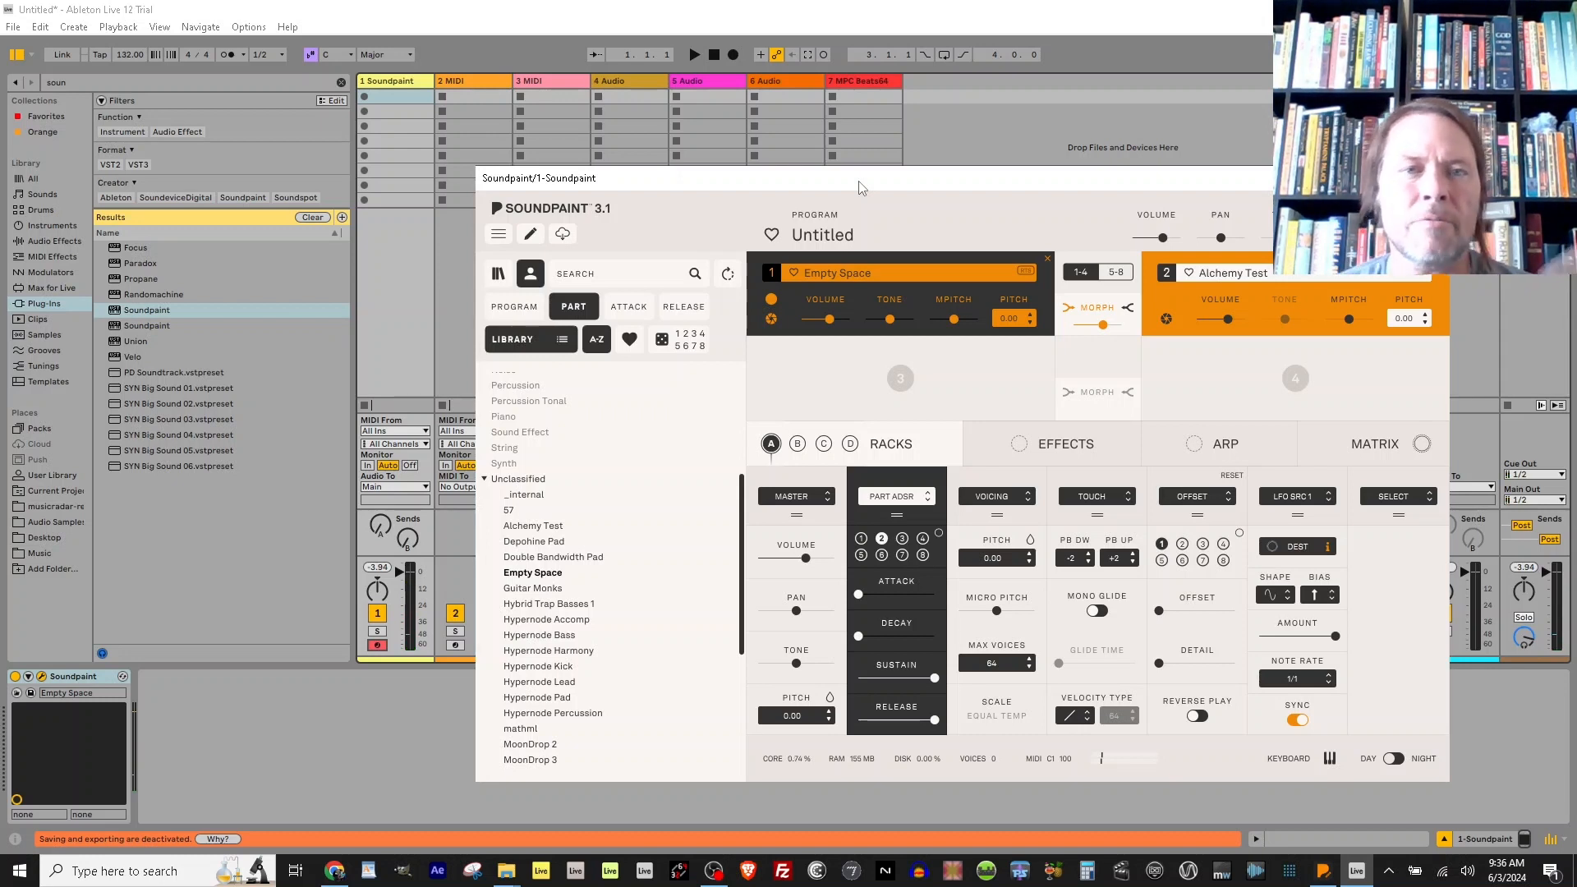
{"action": "left_click", "coordinate": [498, 234]}
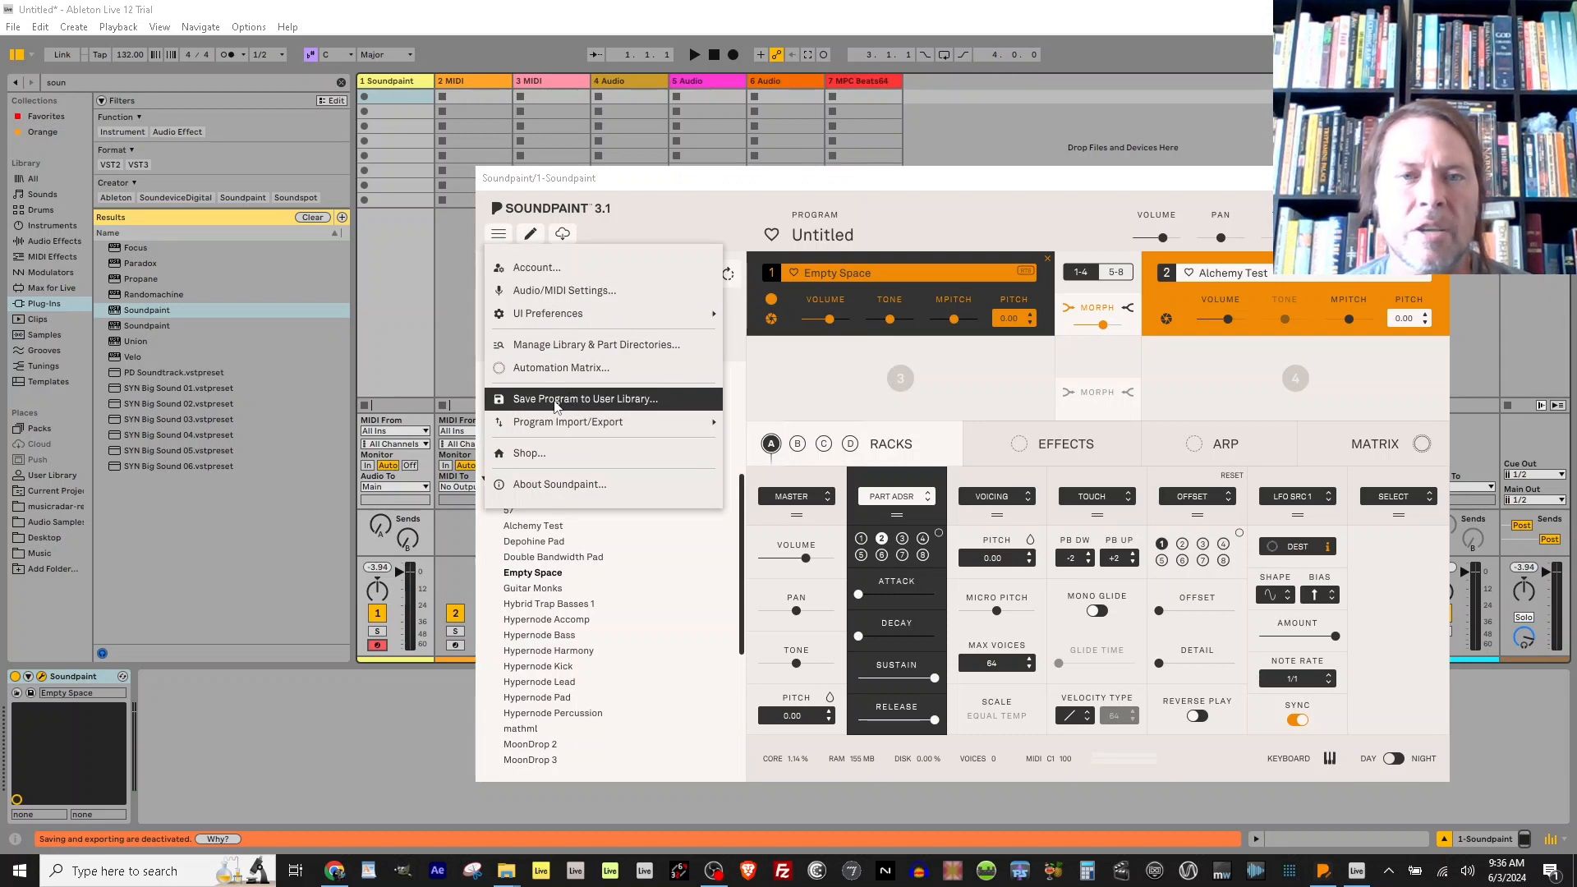
{"action": "left_click", "coordinate": [831, 178]}
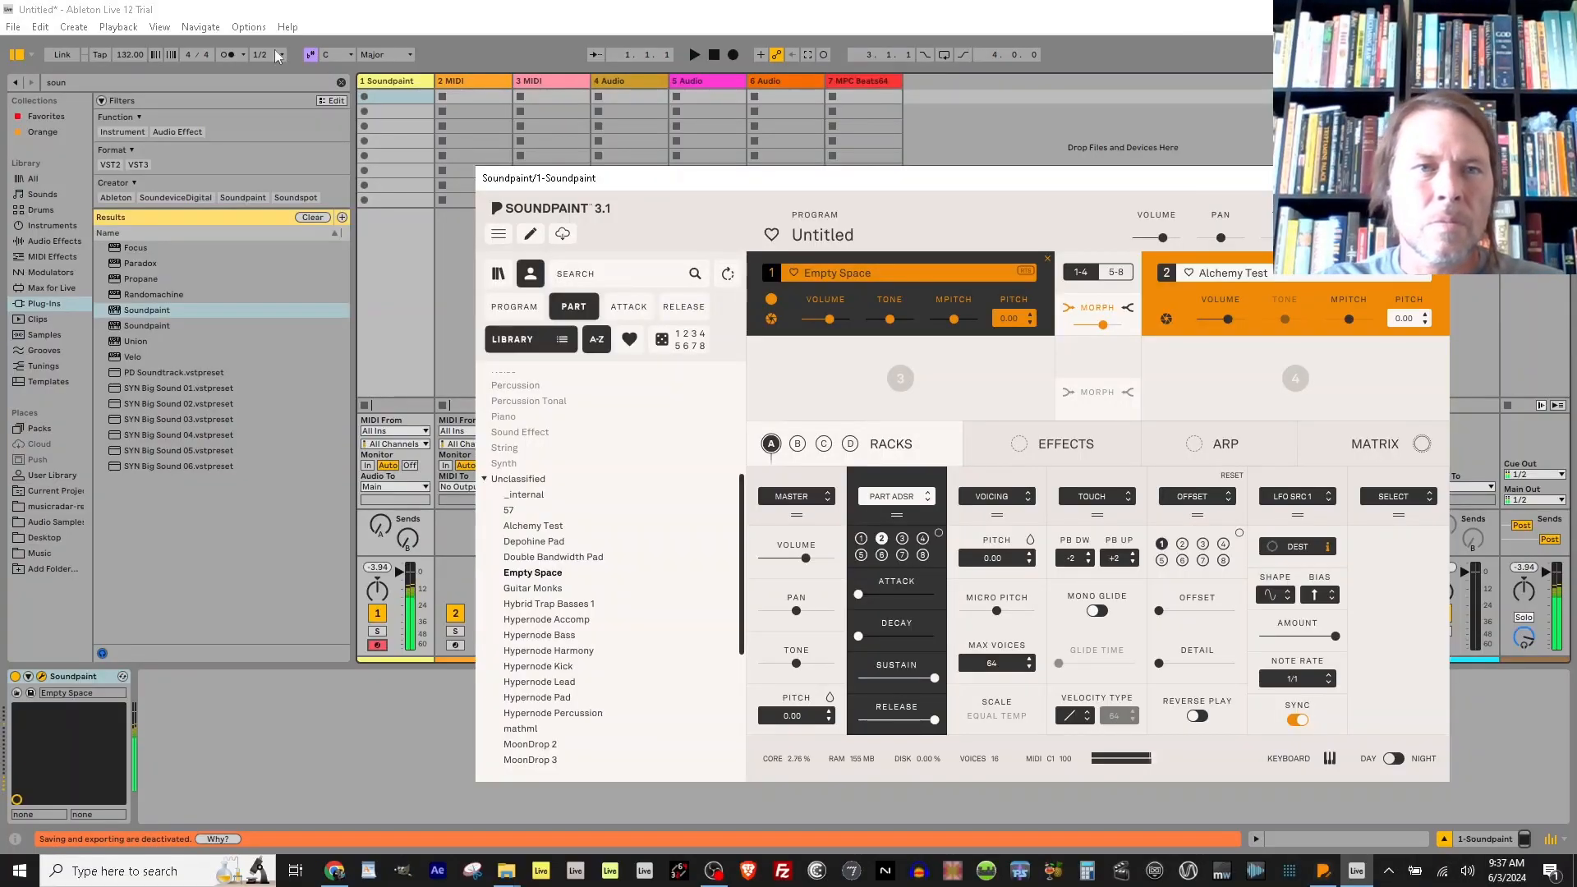
Turn on the metronome, record a looping clip in the first slot of track 1 Soundpaint, and select that track.
{"action": "left_click", "coordinate": [231, 54]}
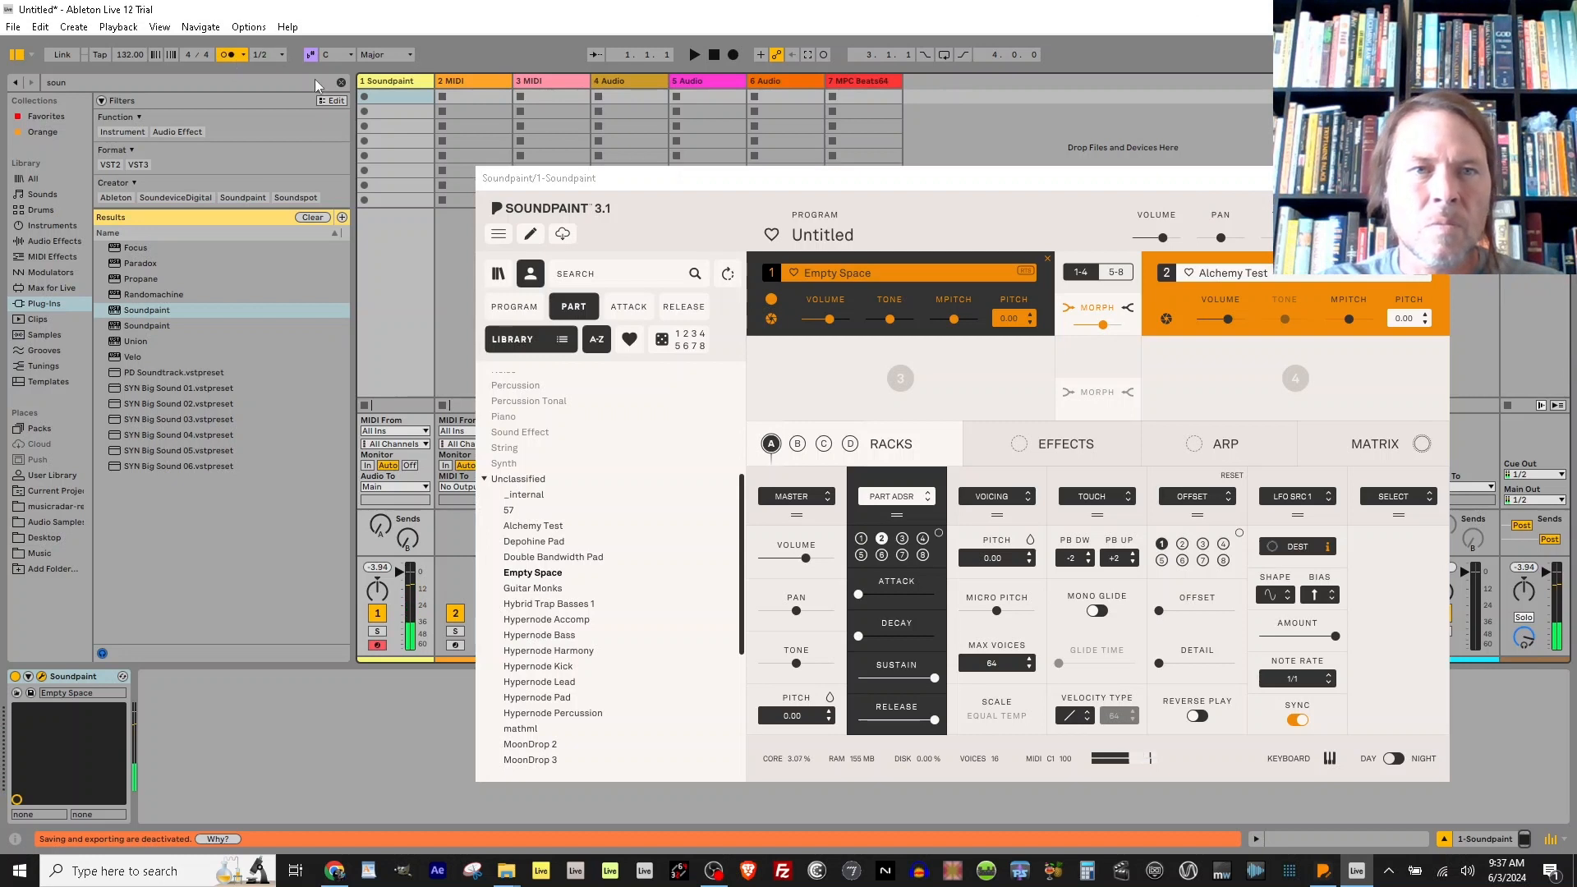
{"action": "left_click", "coordinate": [364, 96]}
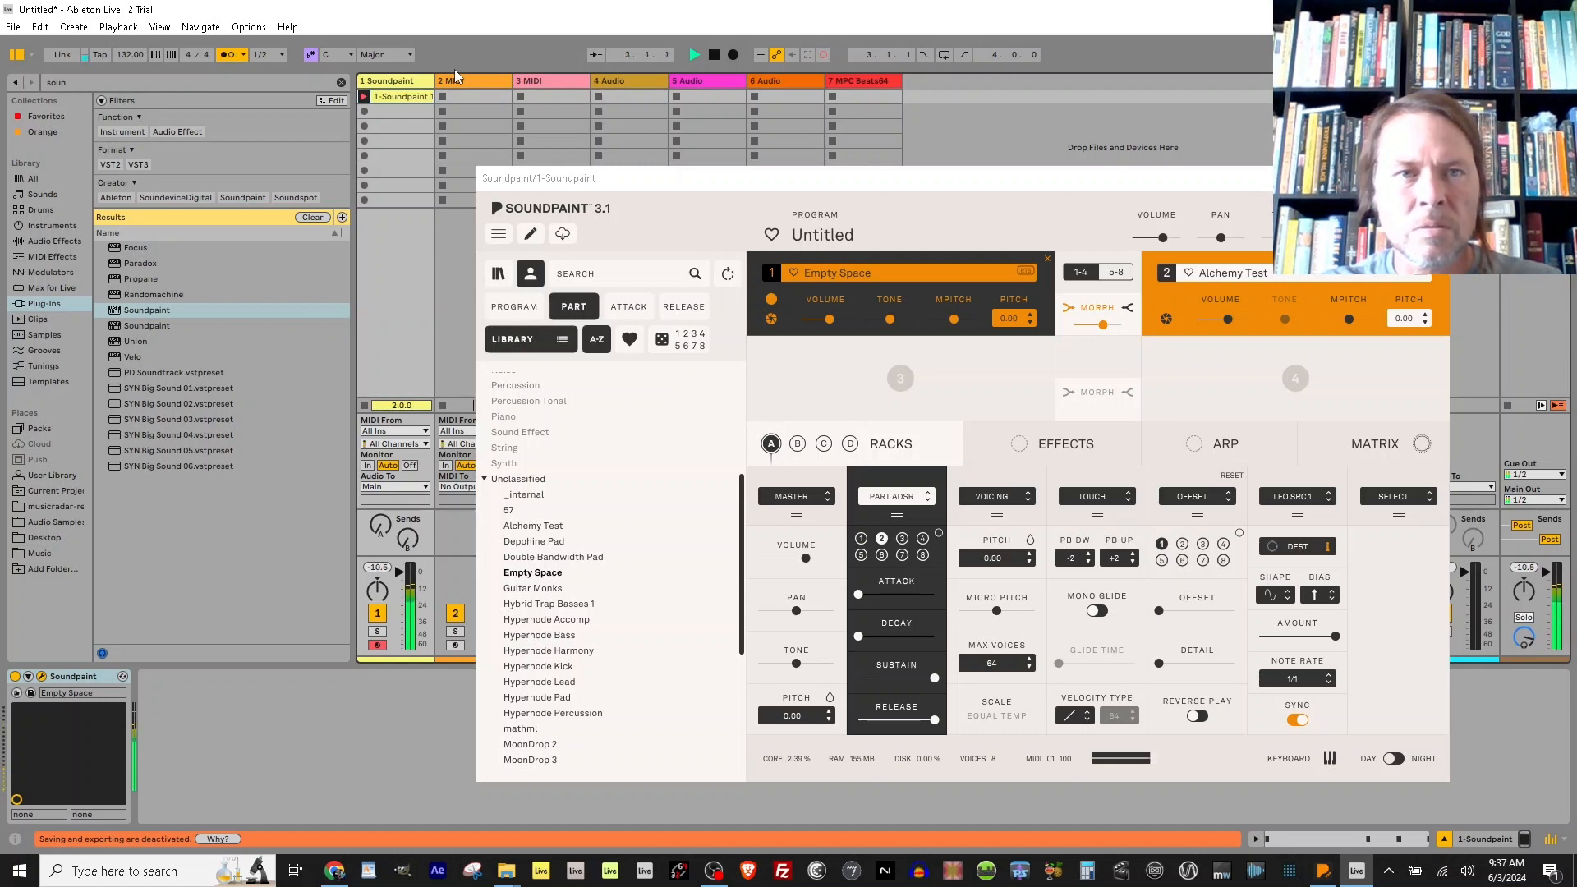
{"action": "left_click", "coordinate": [364, 97]}
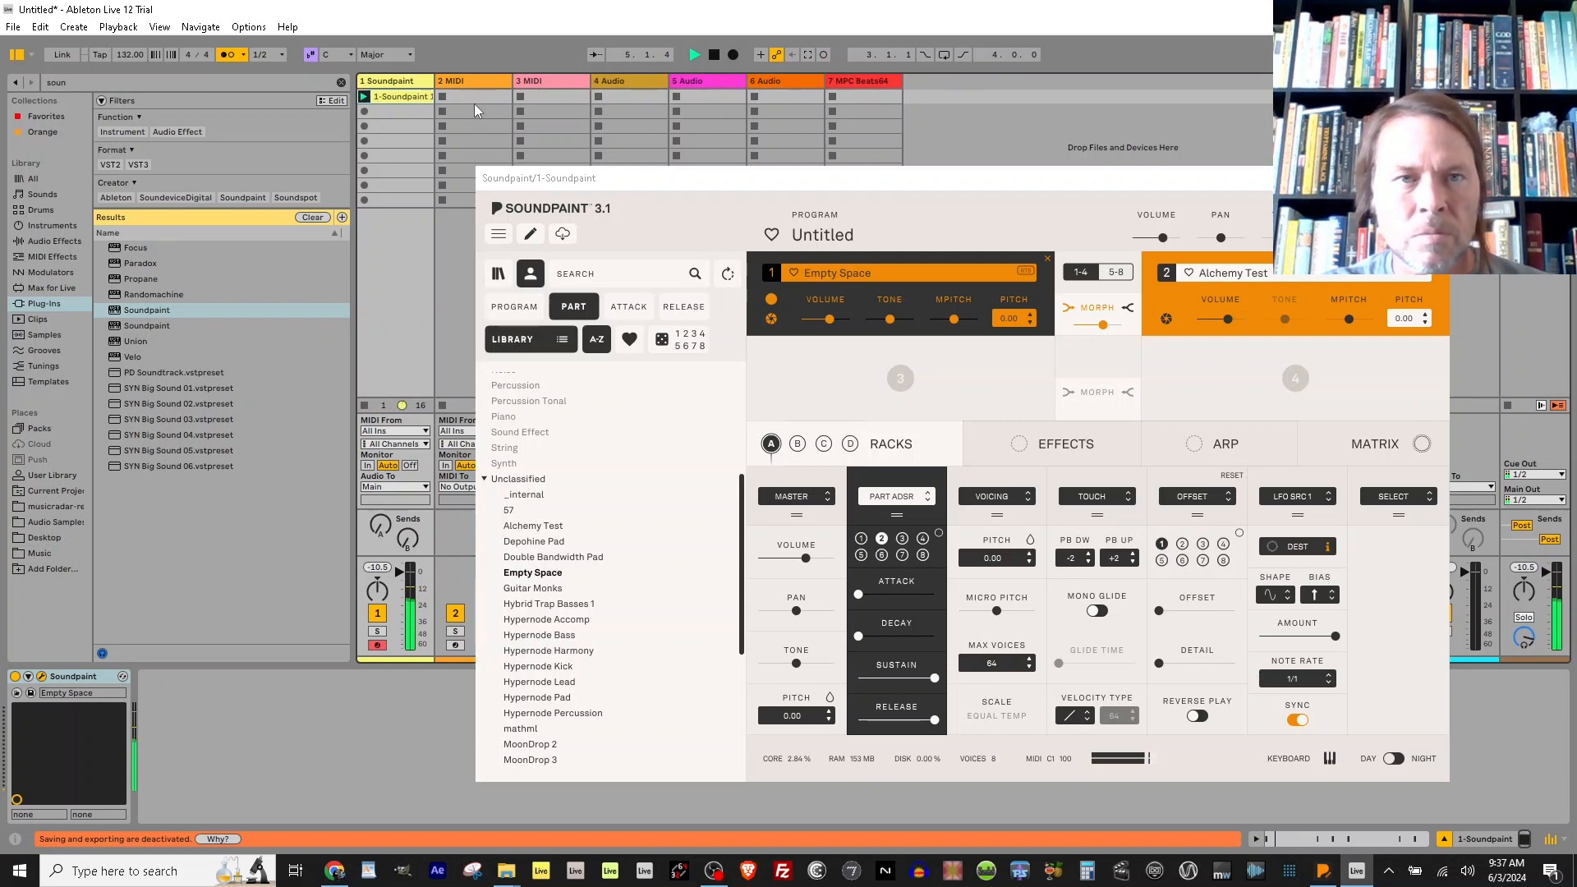
{"action": "left_click", "coordinate": [404, 80]}
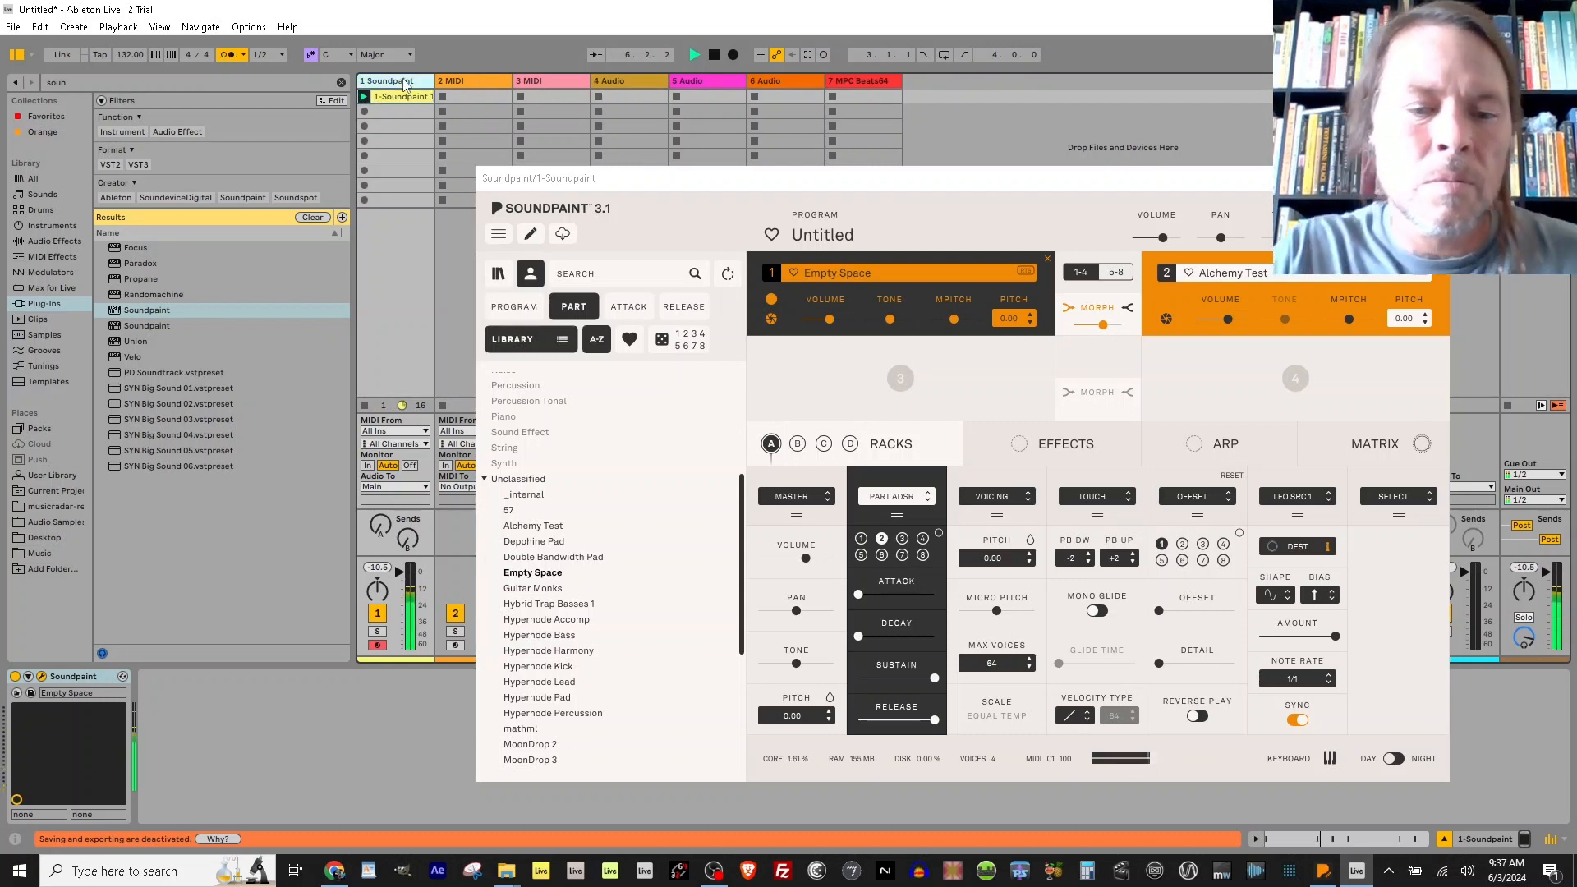
Duplicate track 1 Soundpaint and audition notes on the copy over the loop with the computer keyboard at C3 to D4.
{"action": "key", "text": "ctrl+d"}
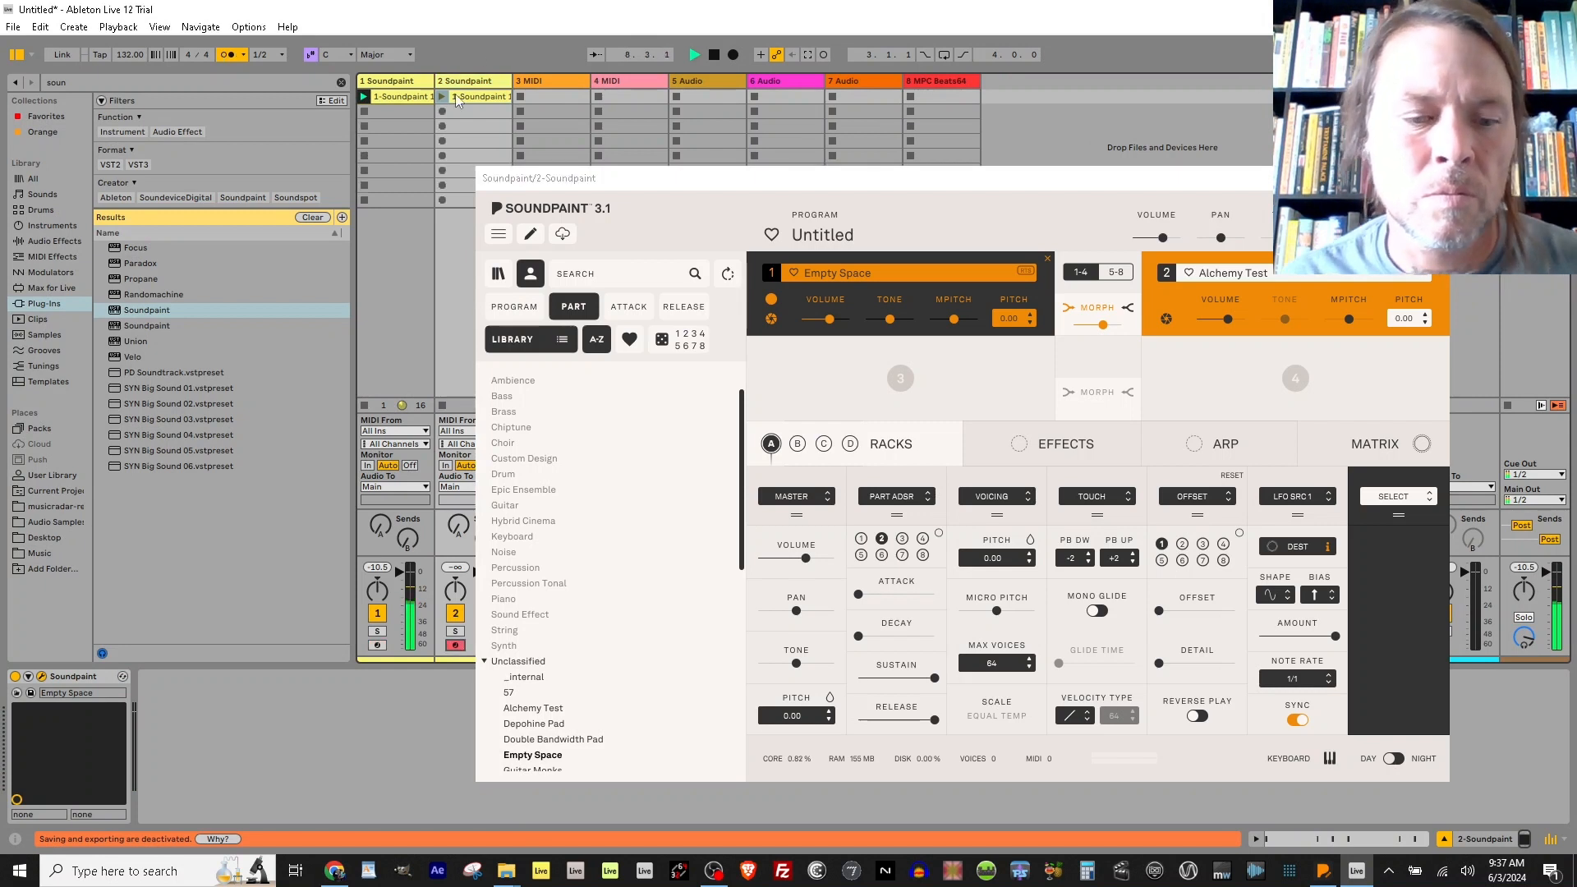
{"action": "key", "text": "z"}
{"action": "key", "text": "x"}
{"action": "key", "text": "x"}
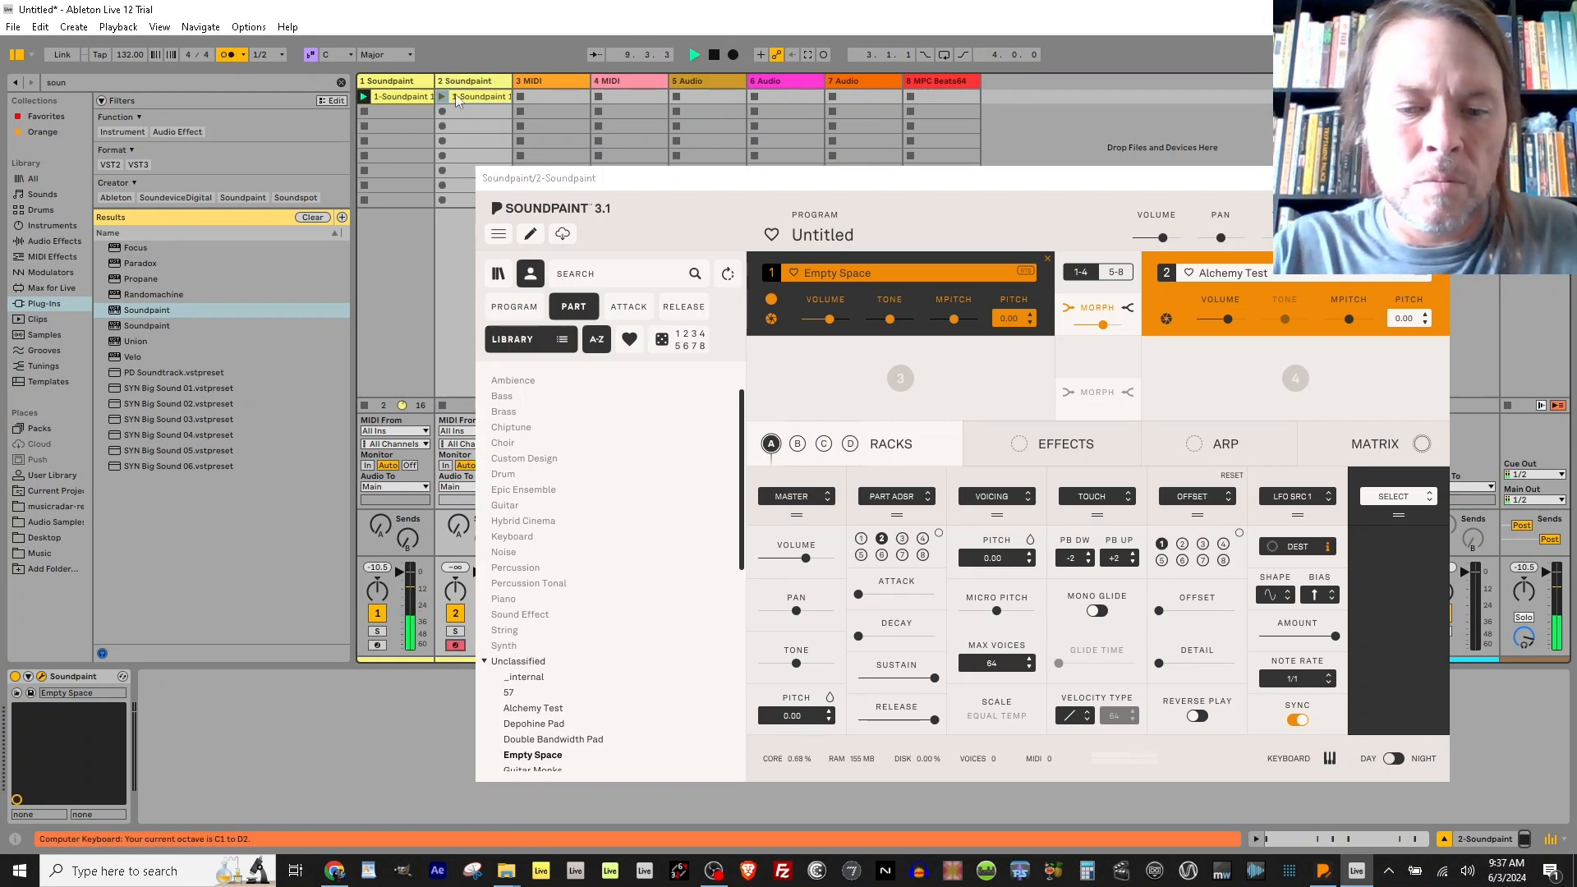
{"action": "key", "text": "a"}
{"action": "key", "text": "k"}
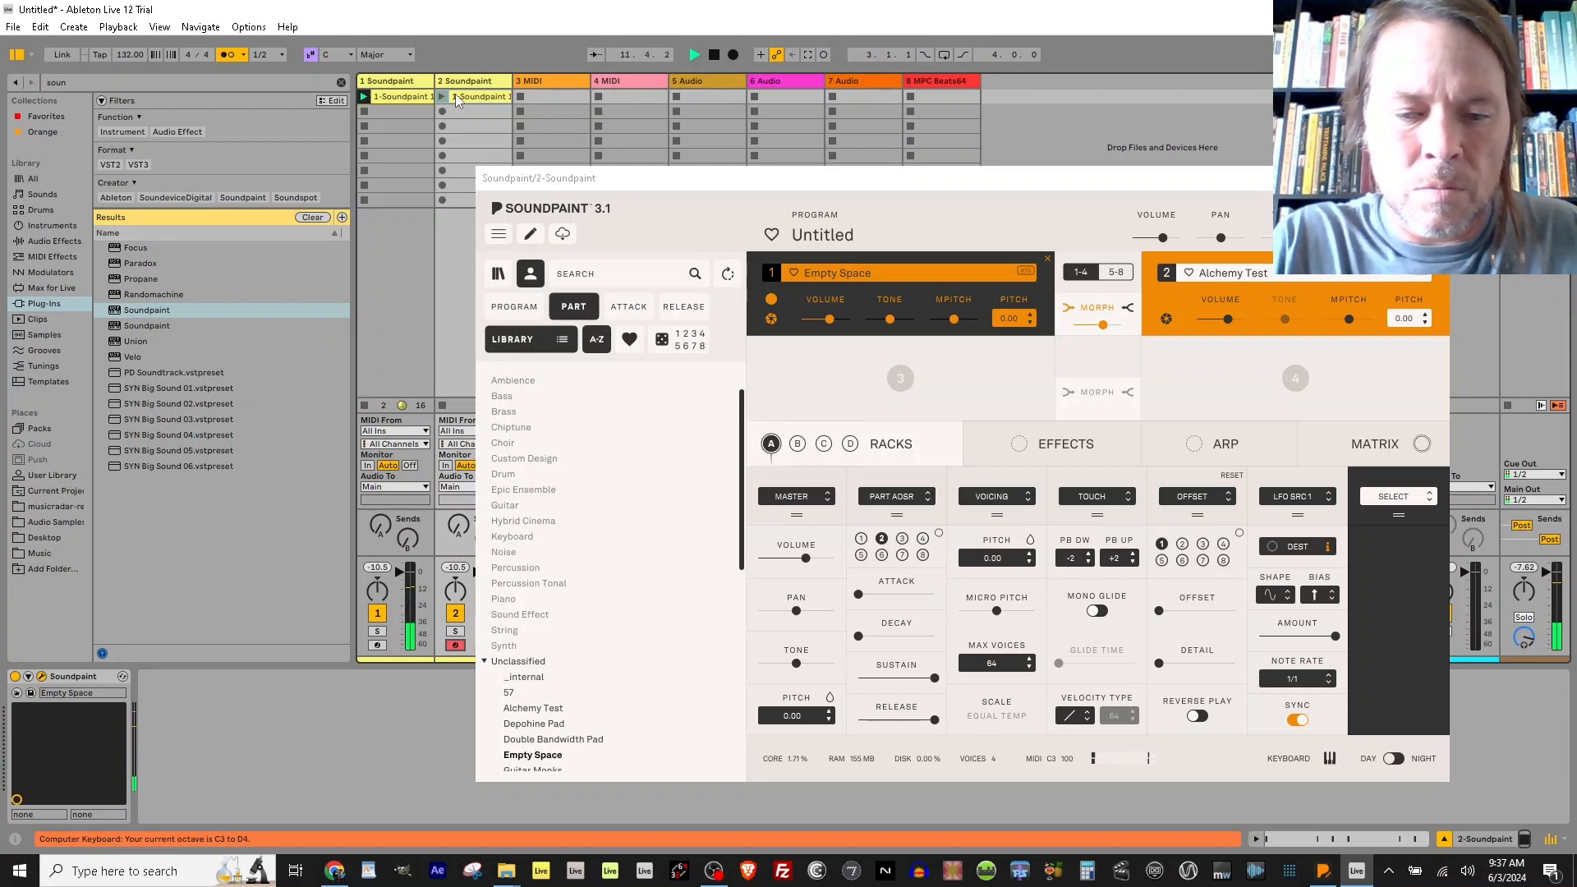
{"action": "key", "text": "g"}
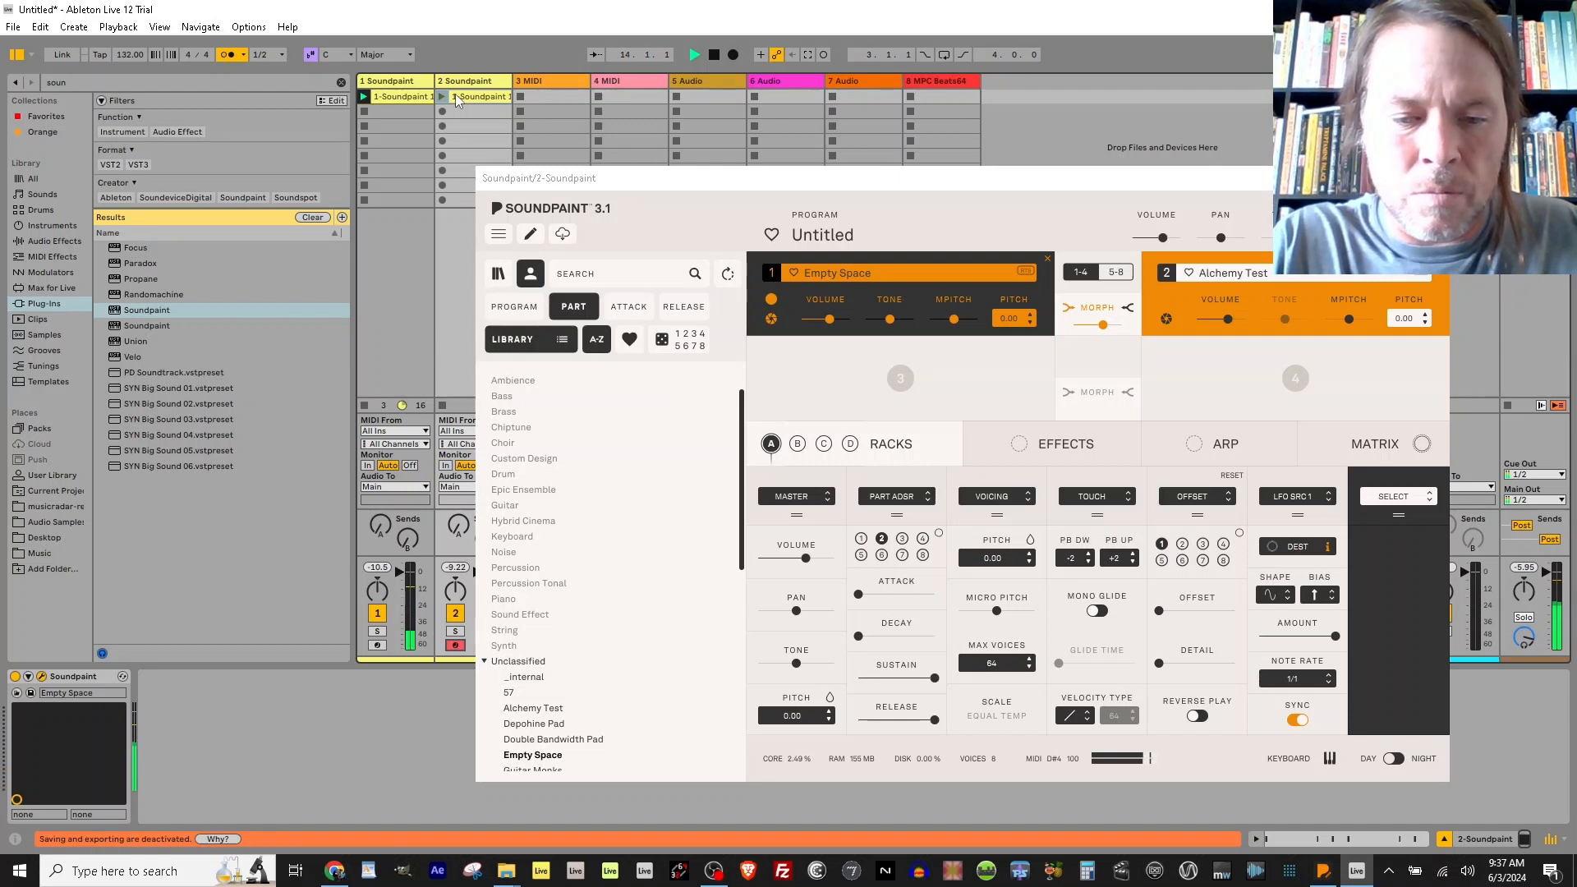
{"action": "key", "text": "u"}
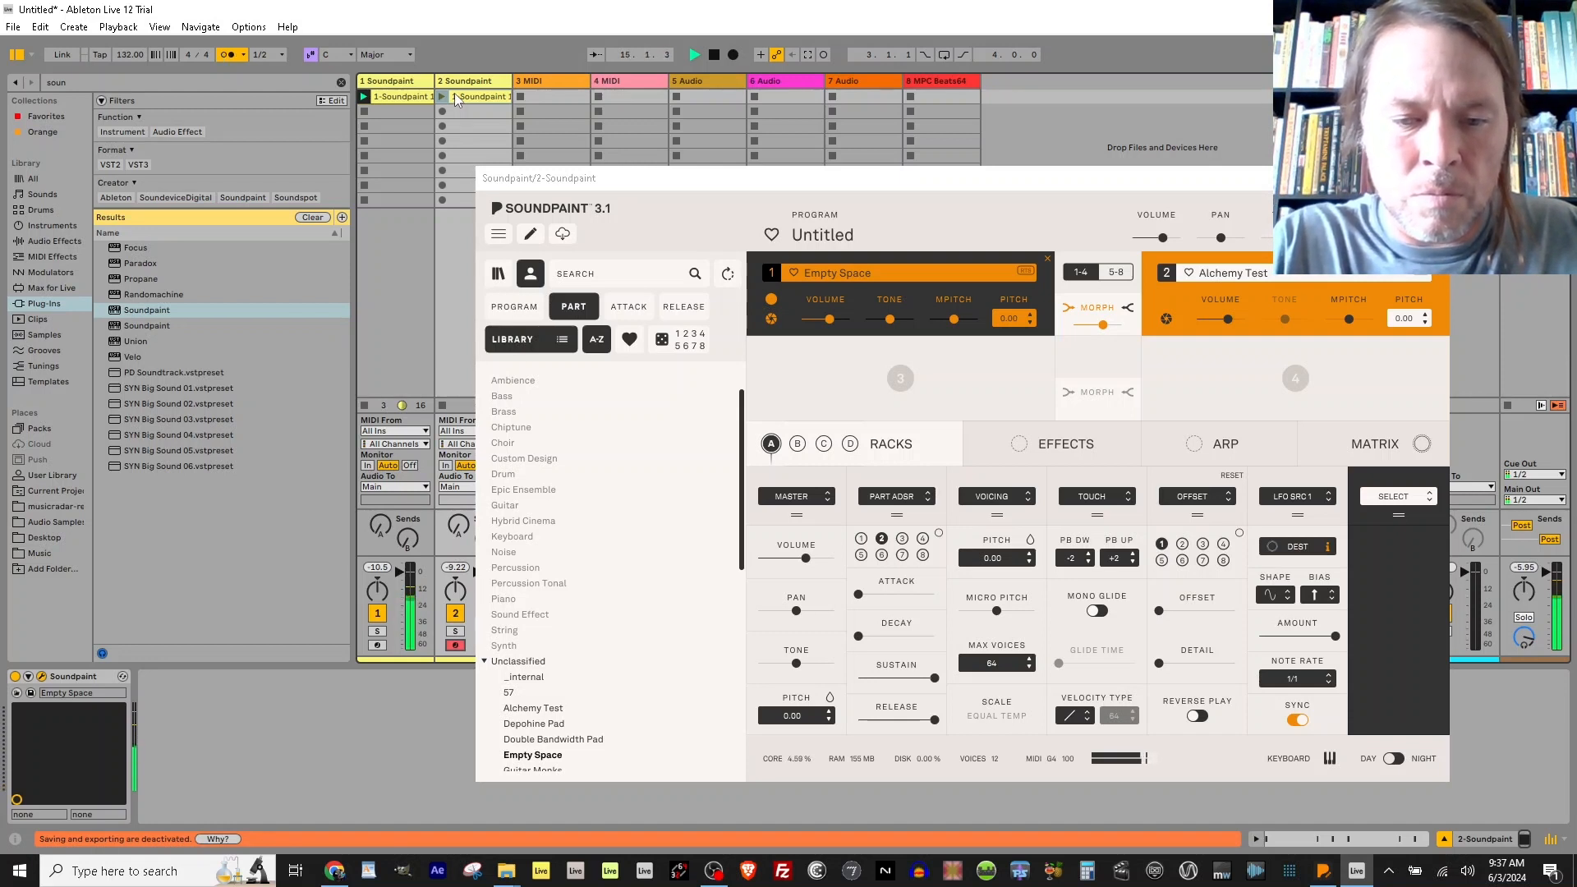
{"action": "key", "text": "u"}
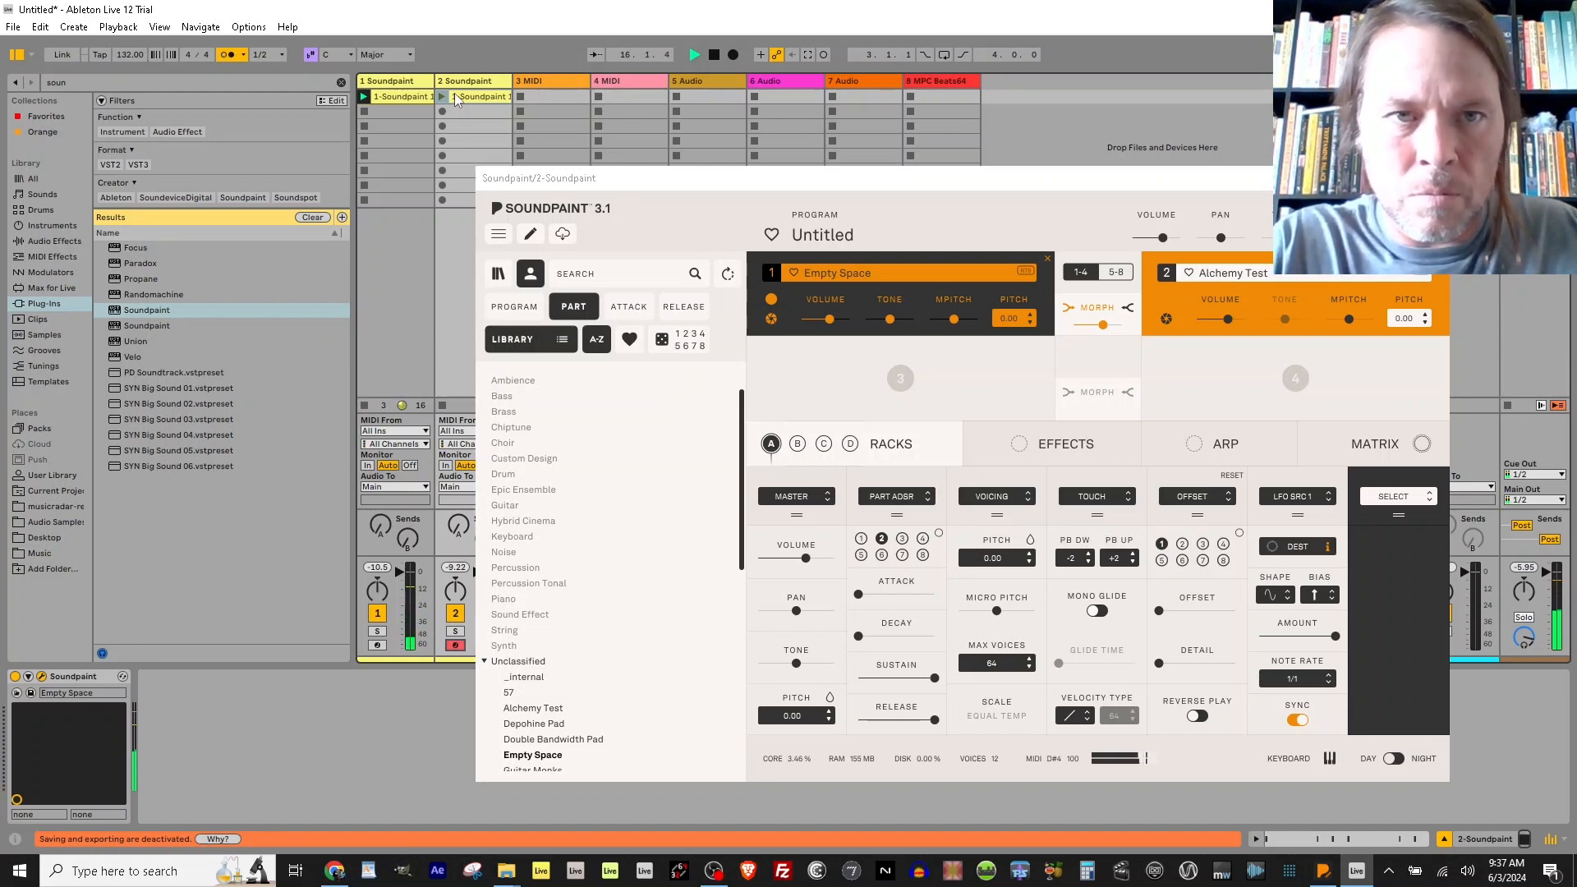
{"action": "key", "text": "space"}
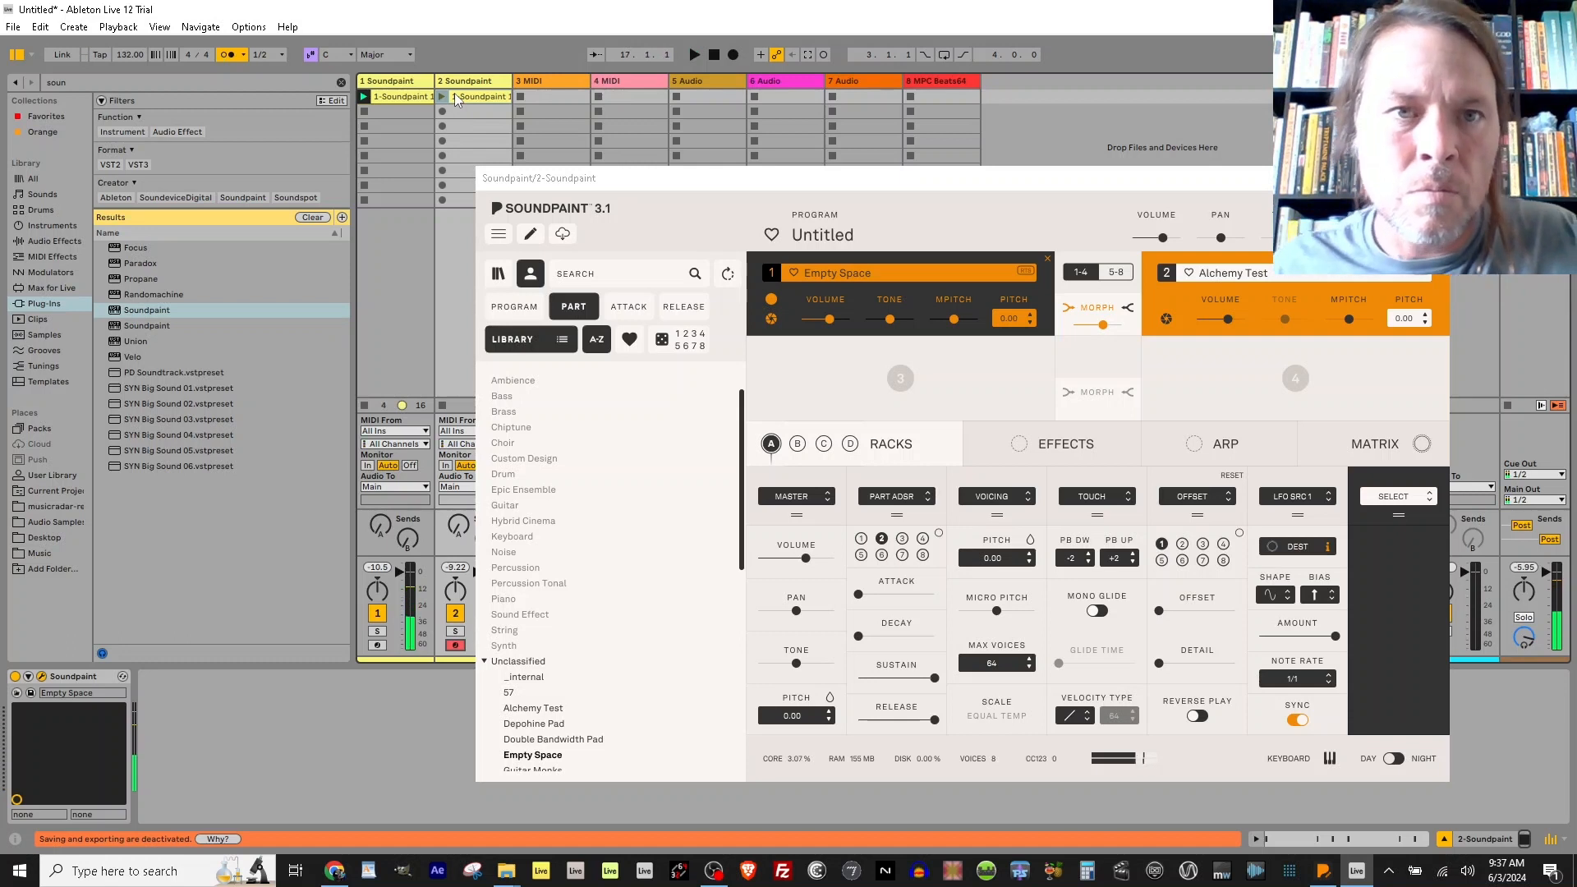
Record a looping clip in the second slot of track 2 Soundpaint, raising the keyboard octave to C4 to D5.
{"action": "left_click", "coordinate": [443, 113]}
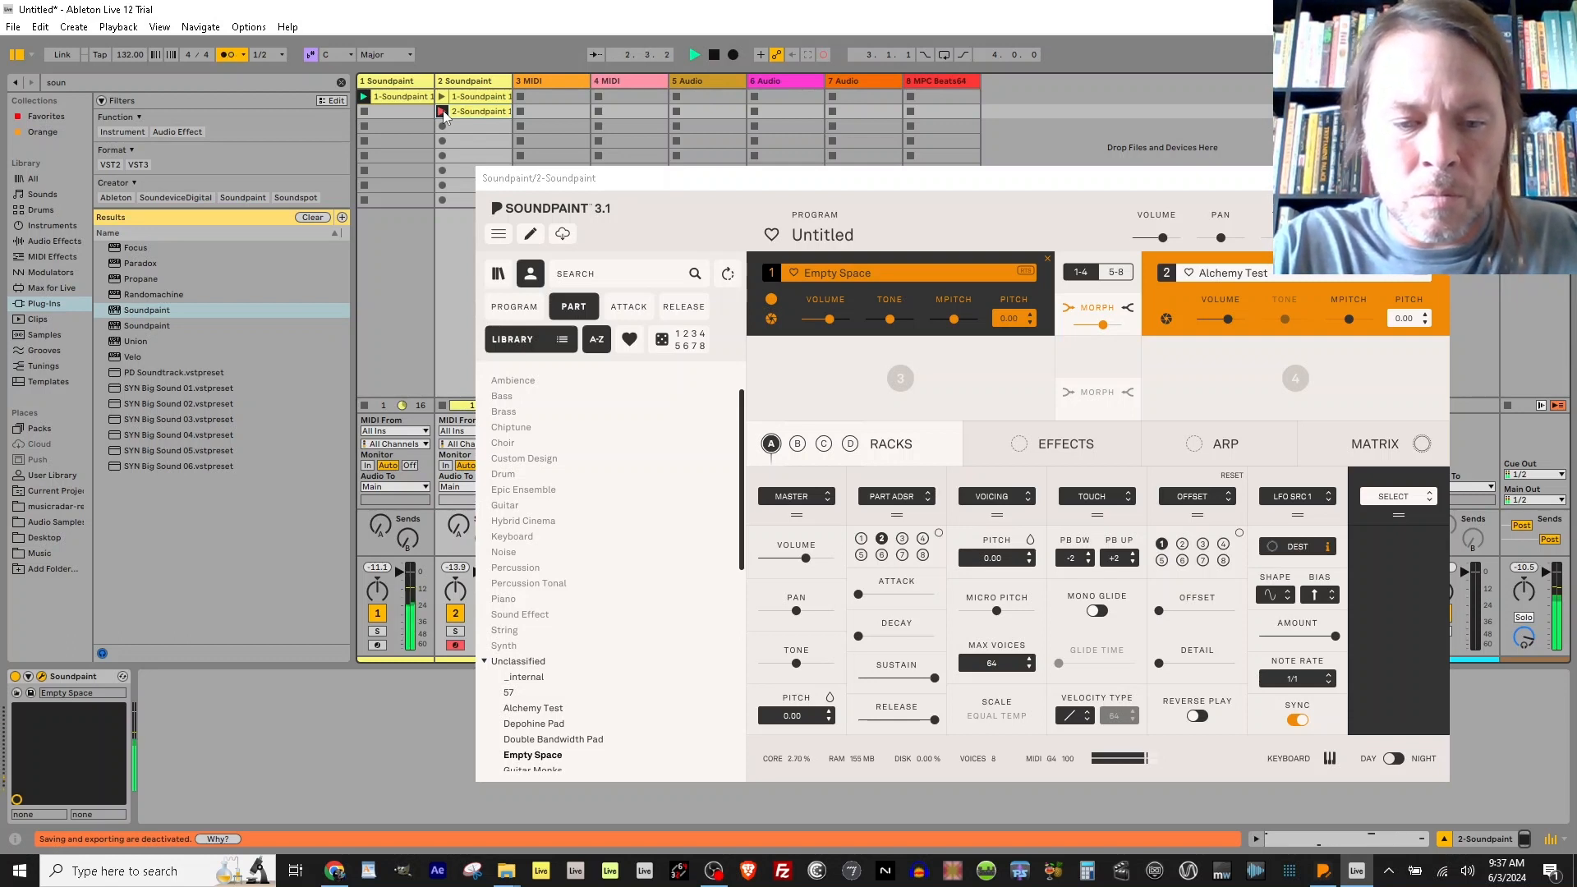
{"action": "key", "text": "x"}
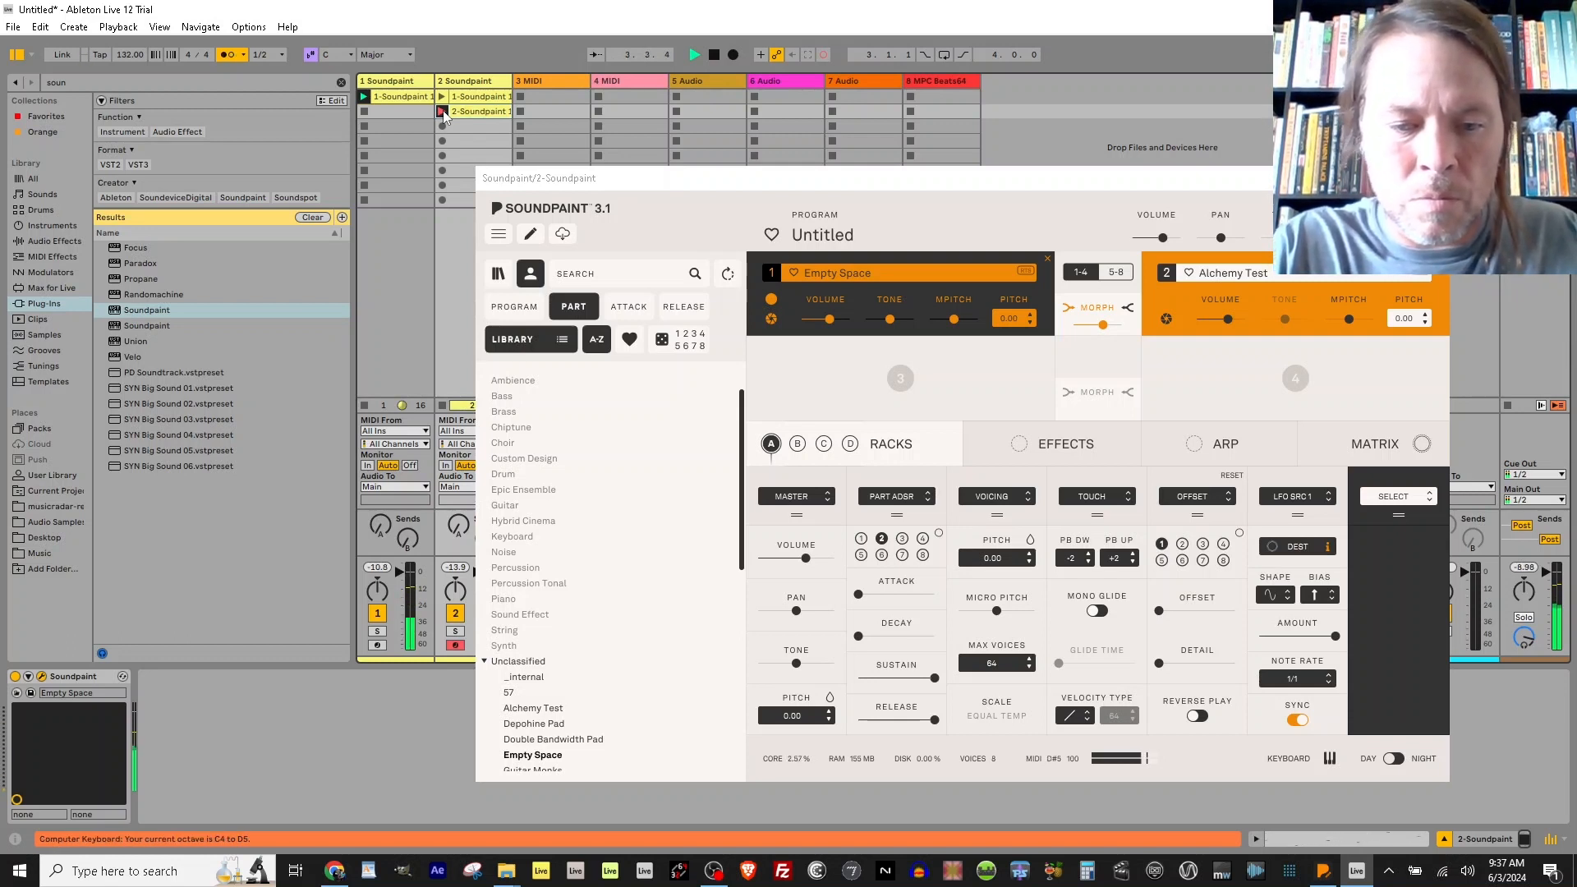
{"action": "left_click", "coordinate": [442, 111]}
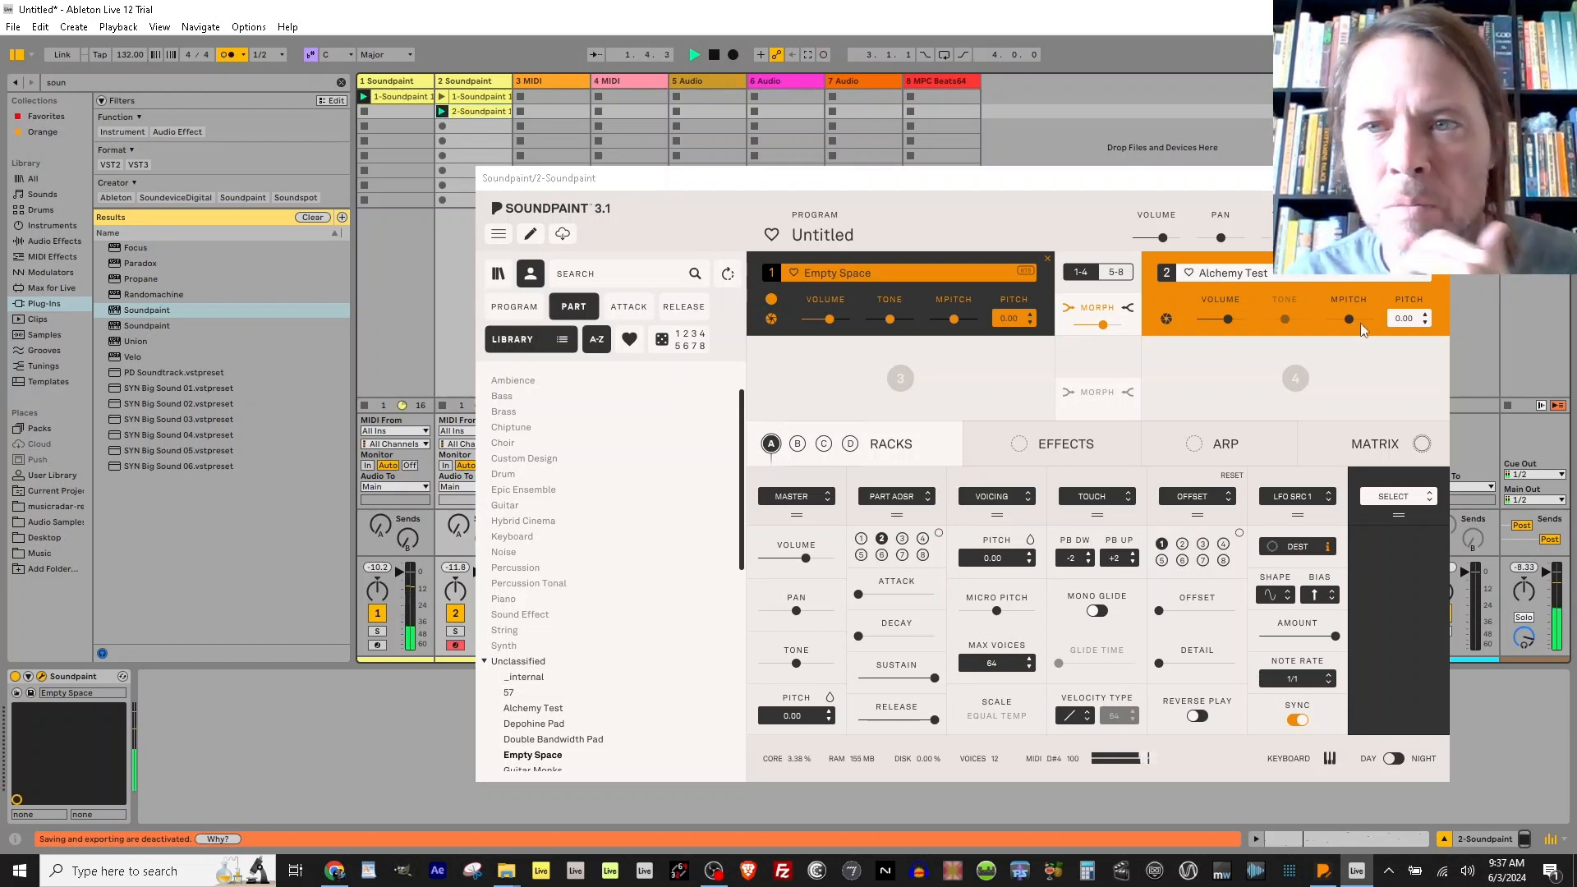
With the Soundpaint window closed and the metronome off, turn up track 2's send A and disarm the track.
{"action": "left_click", "coordinate": [1431, 178]}
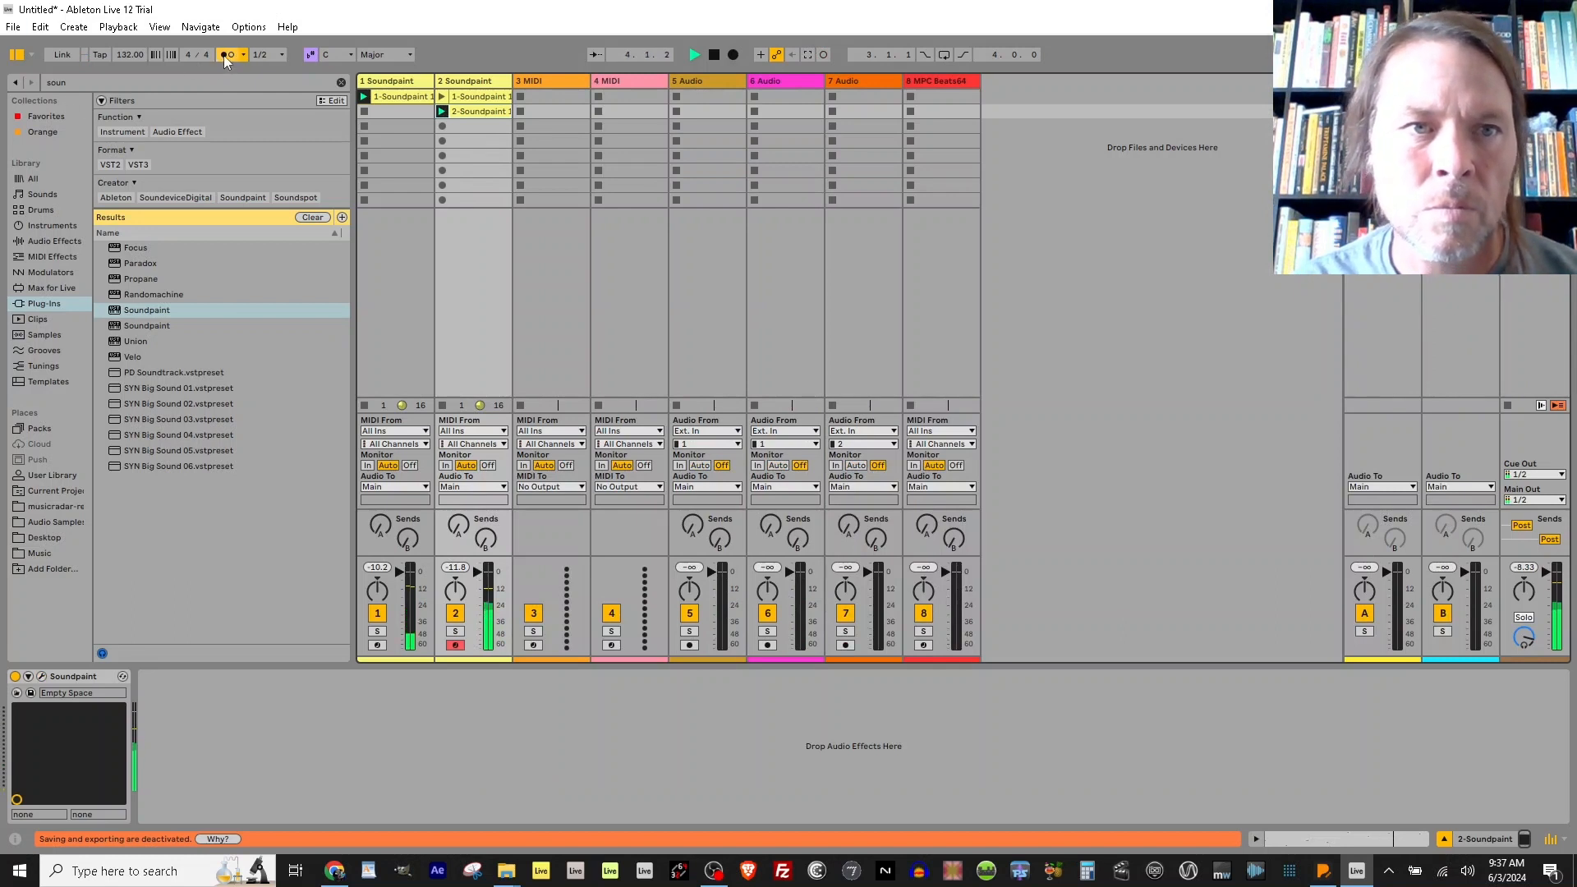
{"action": "left_click_drag", "start_coordinate": [460, 530], "coordinate": [460, 460]}
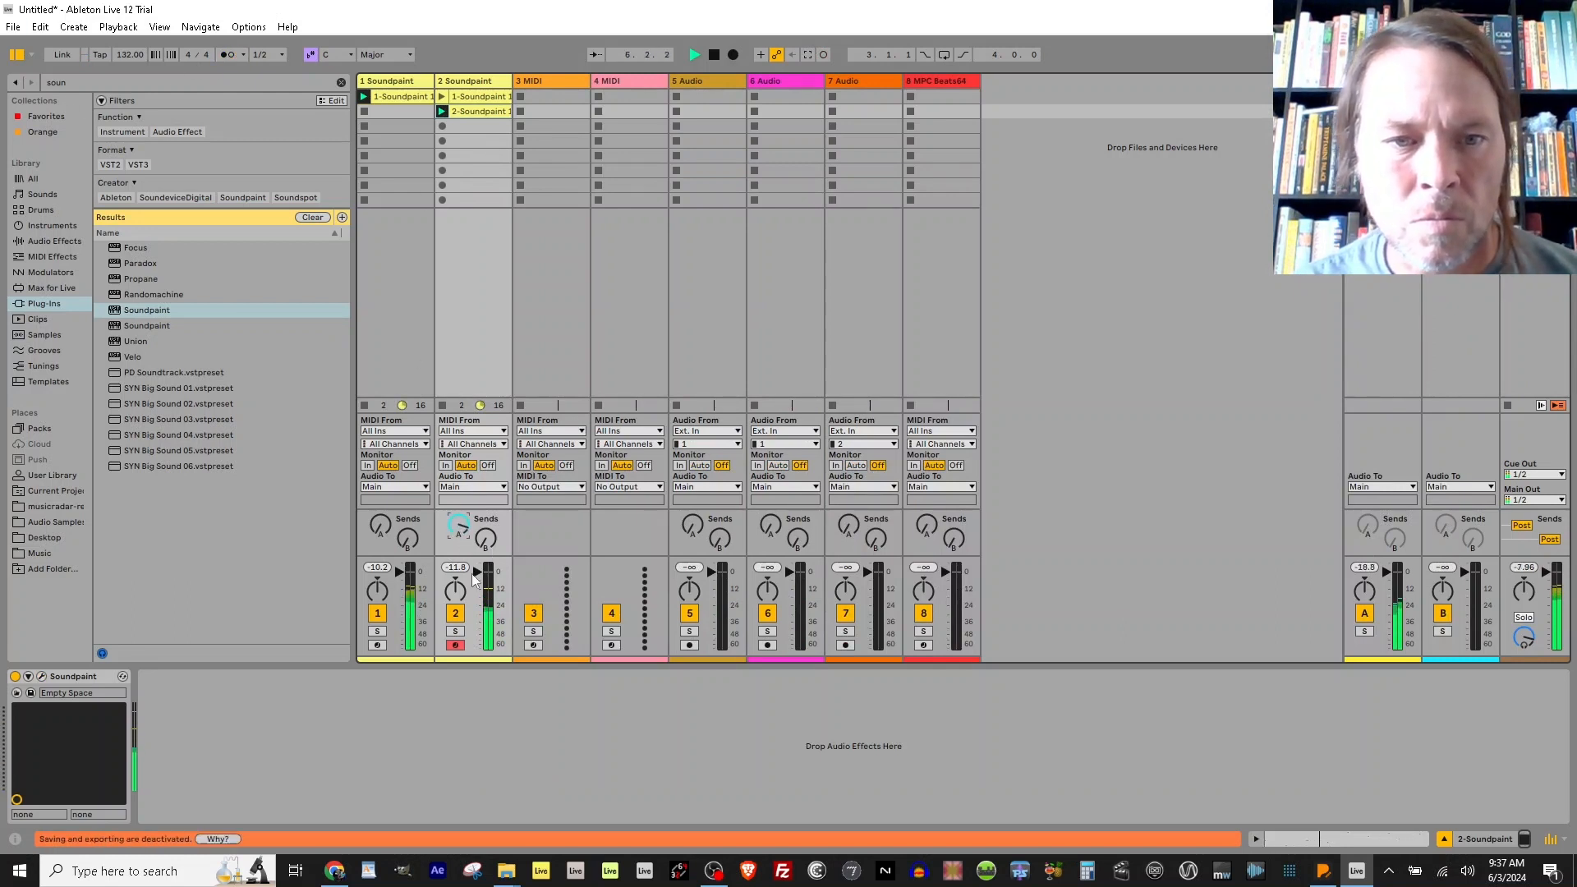
{"action": "left_click", "coordinate": [455, 645]}
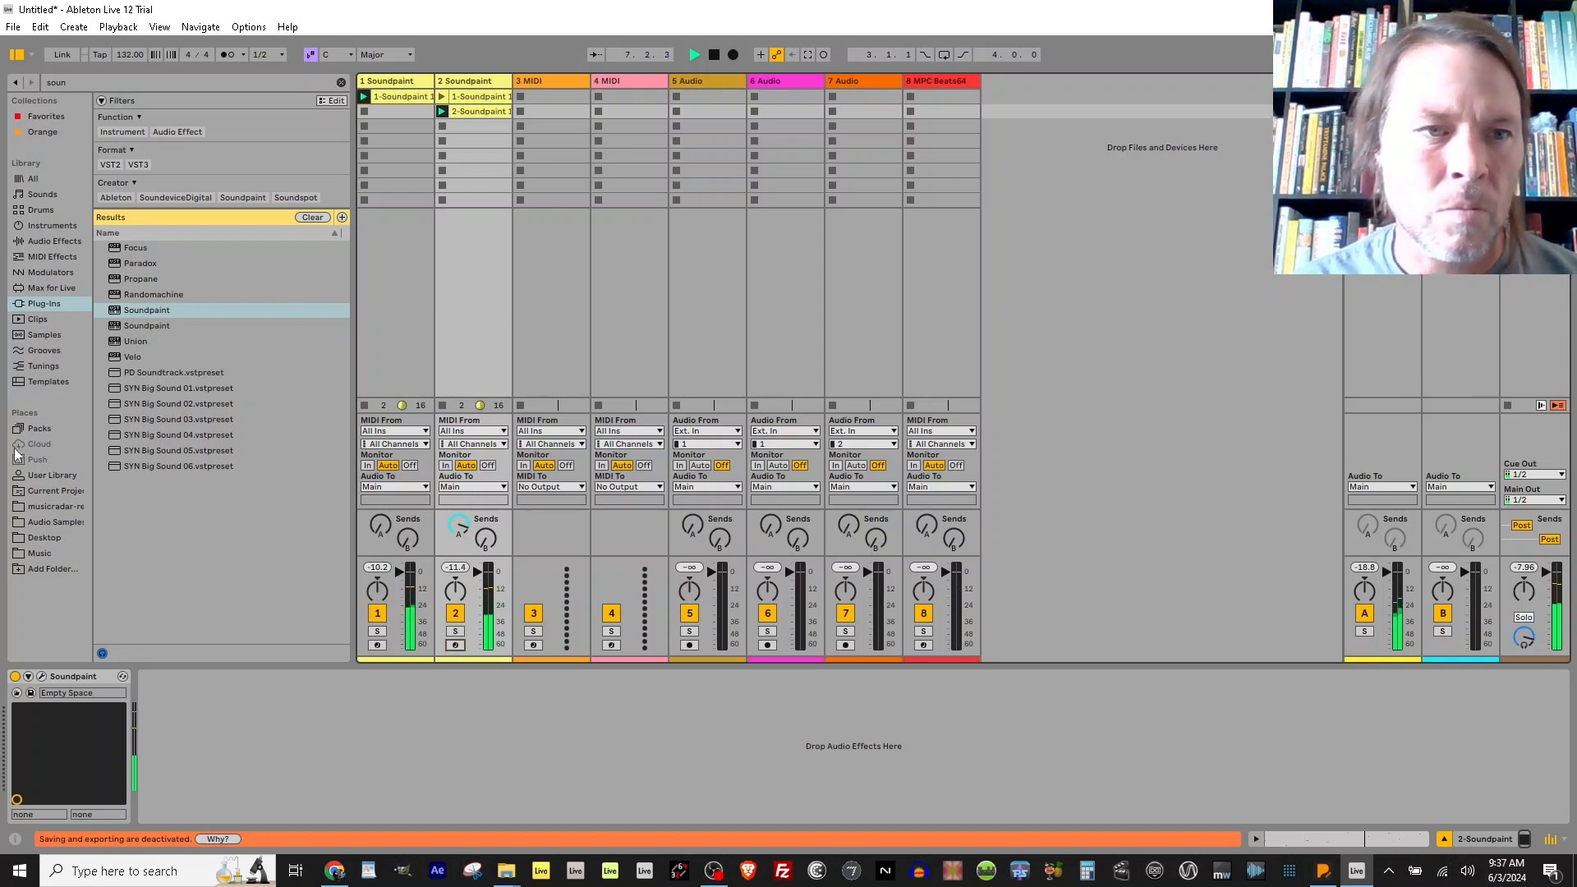
Clear the browser search and look through the Drum Rack kits in the Instruments library.
{"action": "left_click", "coordinate": [46, 521]}
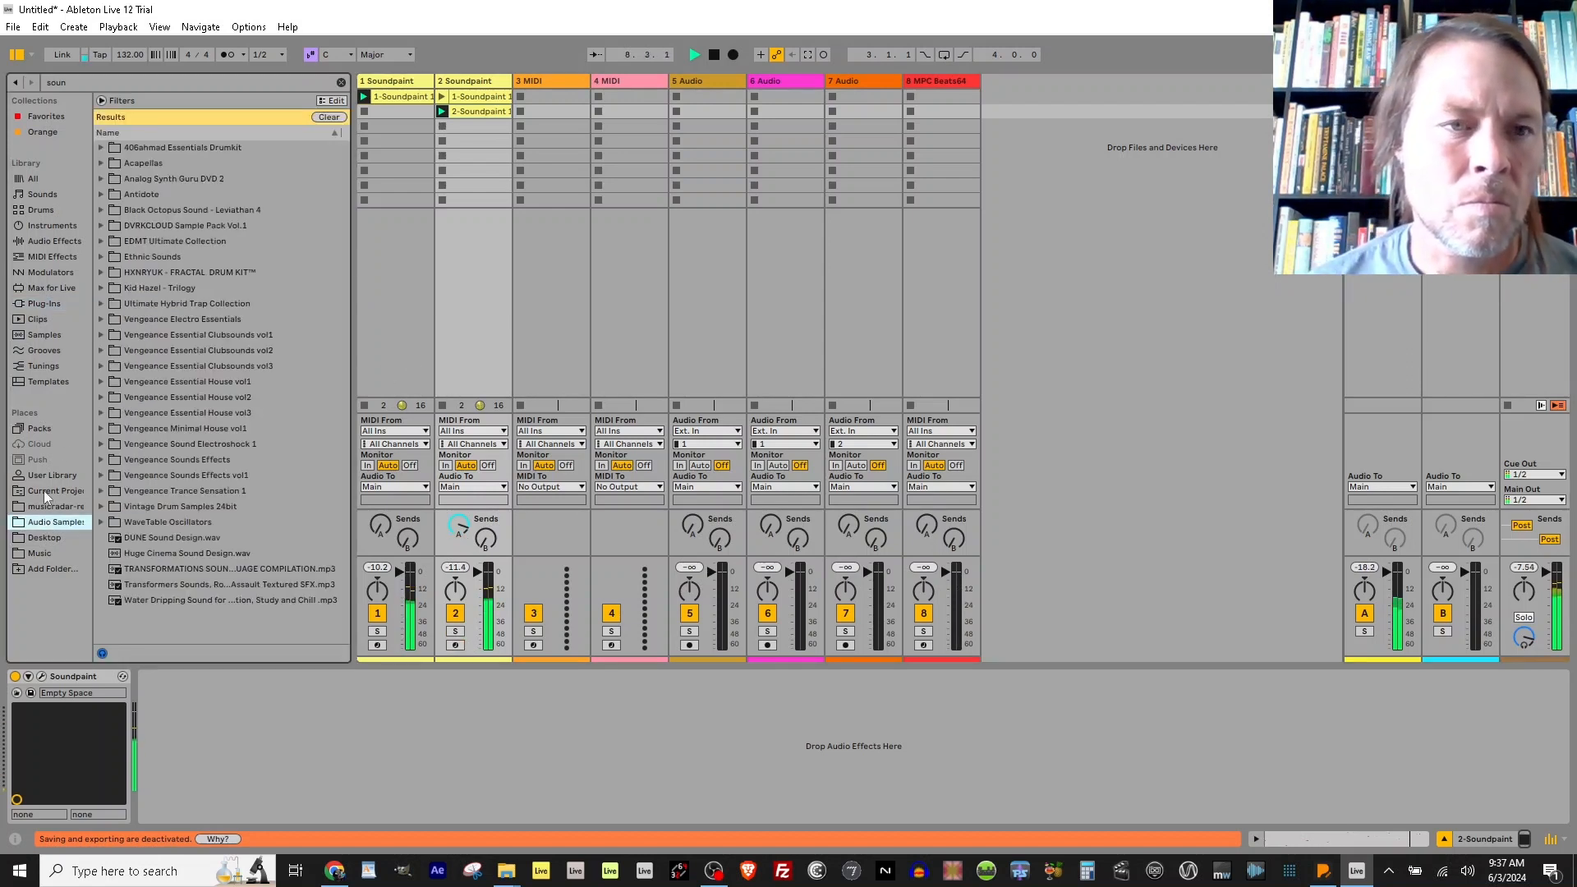
{"action": "left_click", "coordinate": [38, 226]}
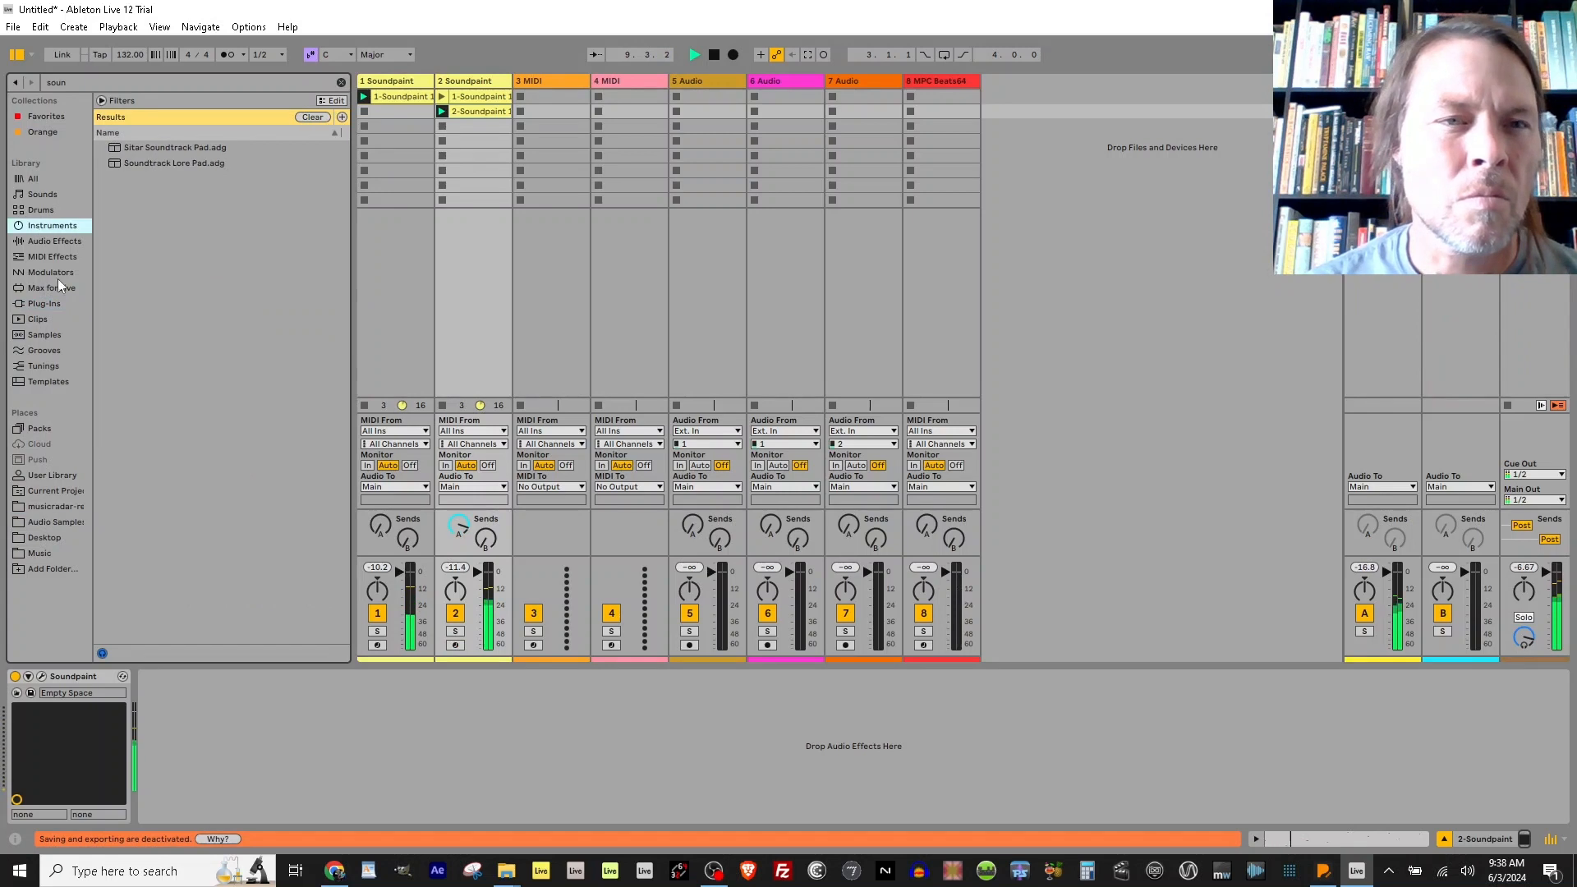
{"action": "left_click", "coordinate": [312, 117]}
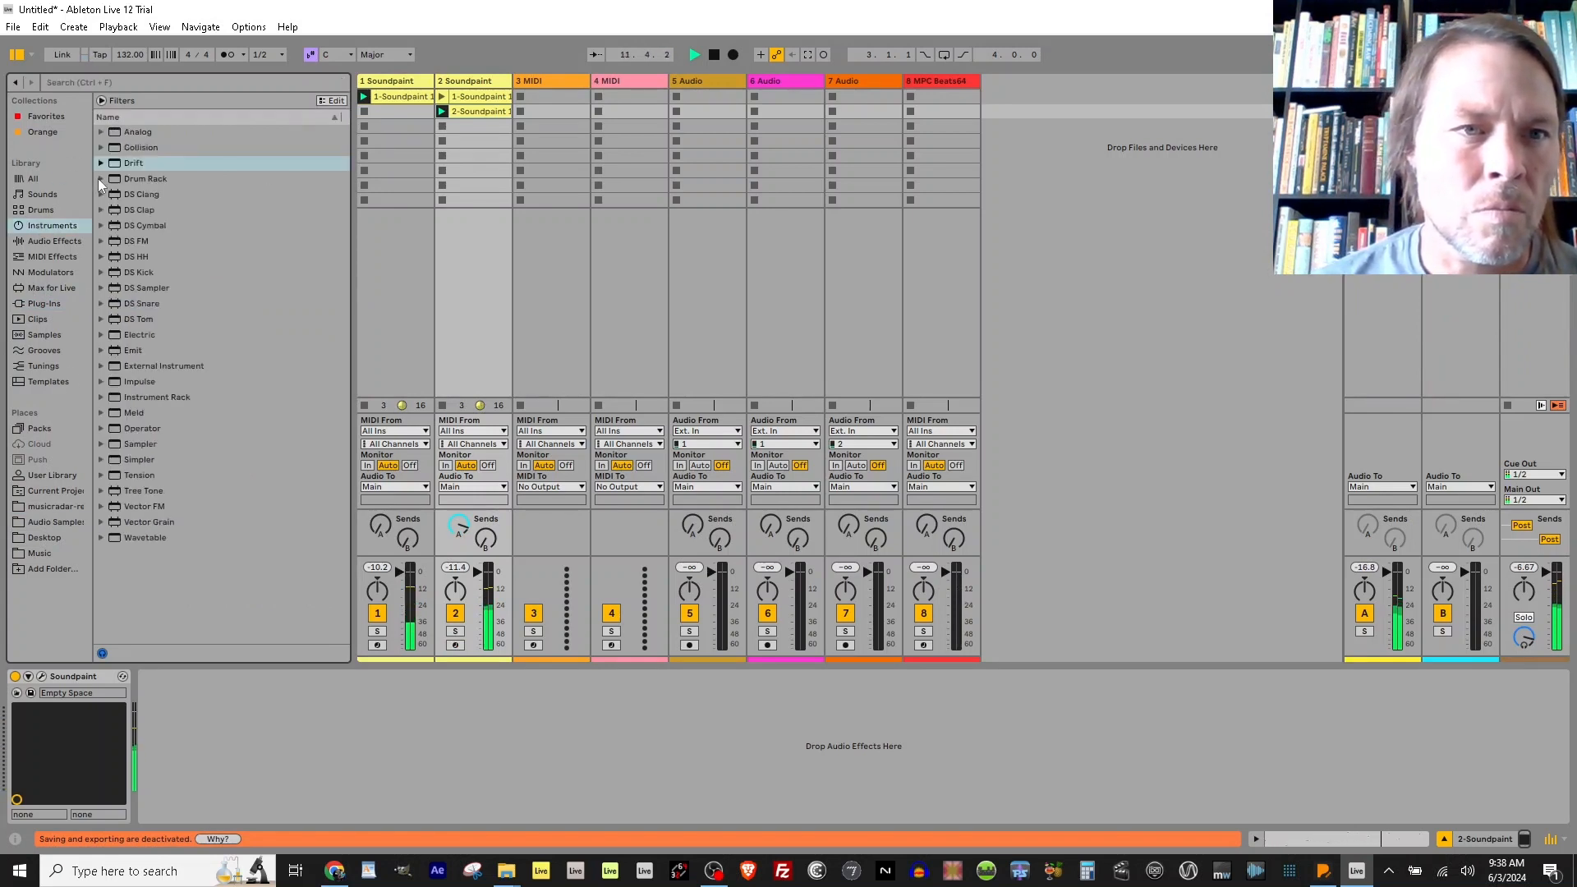
{"action": "left_click", "coordinate": [100, 179]}
{"action": "scroll", "coordinate": [145, 256], "scroll_direction": "down", "scroll_amount": 2}
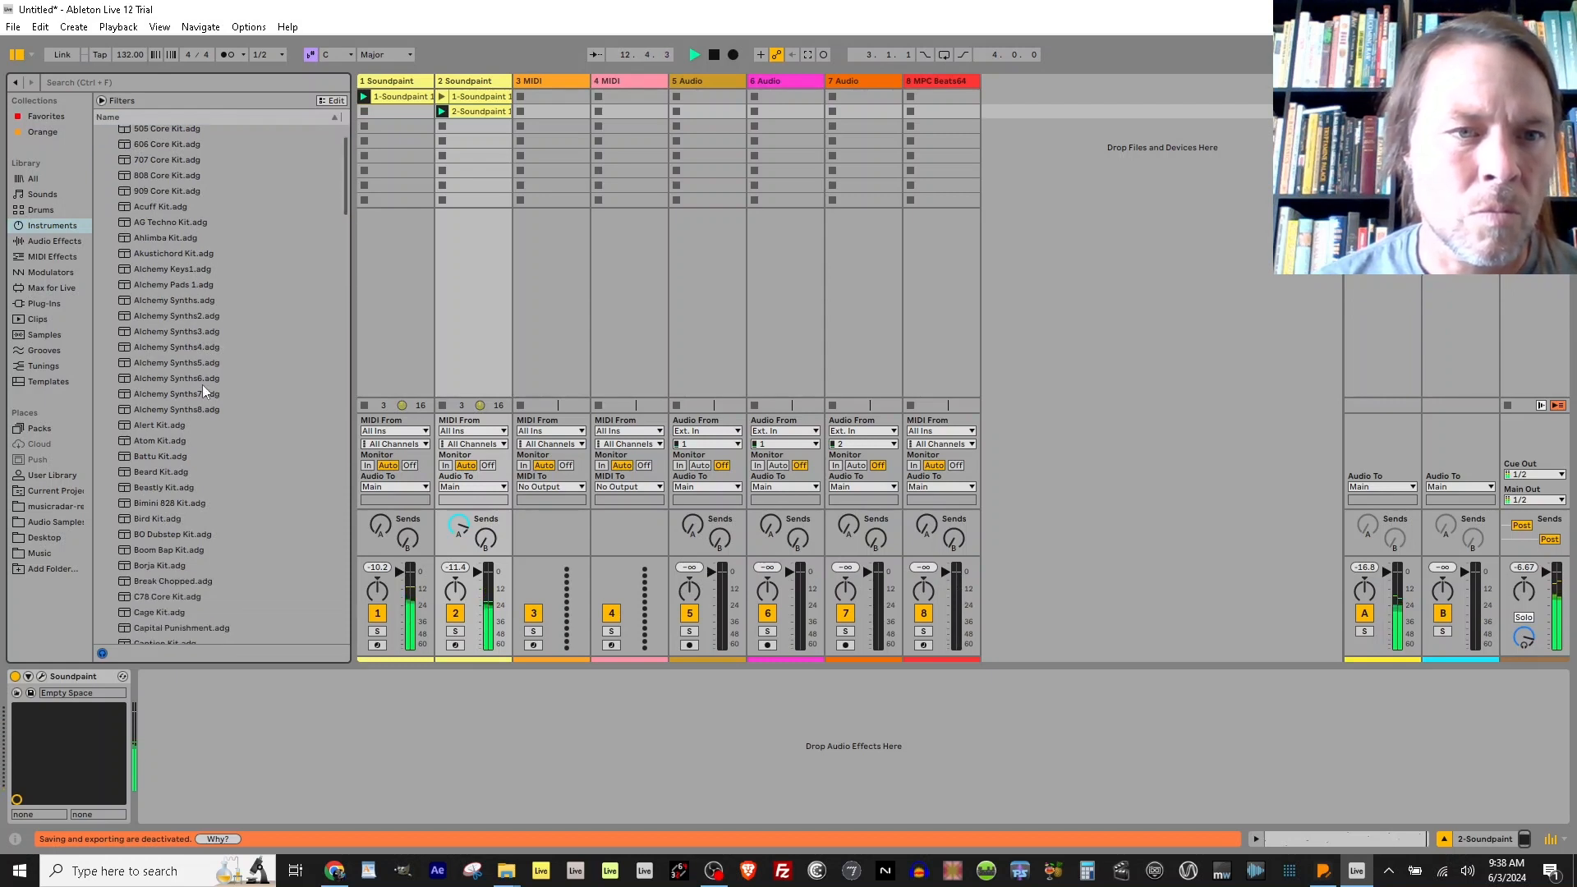
{"action": "scroll", "coordinate": [199, 391], "scroll_direction": "down", "scroll_amount": 1}
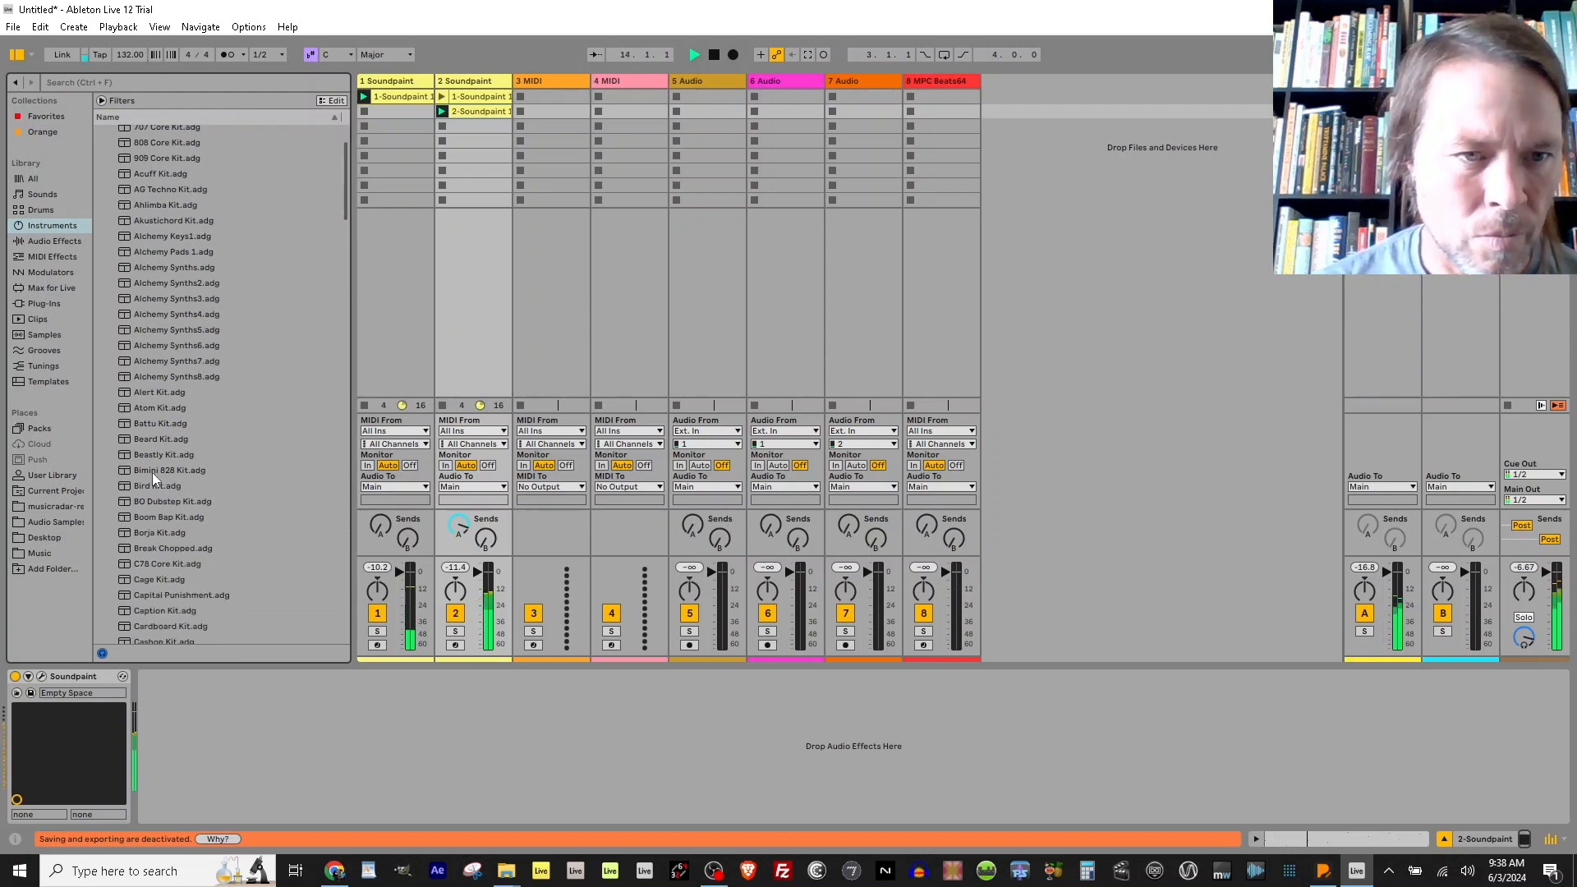
{"action": "scroll", "coordinate": [153, 476], "scroll_direction": "down", "scroll_amount": 2}
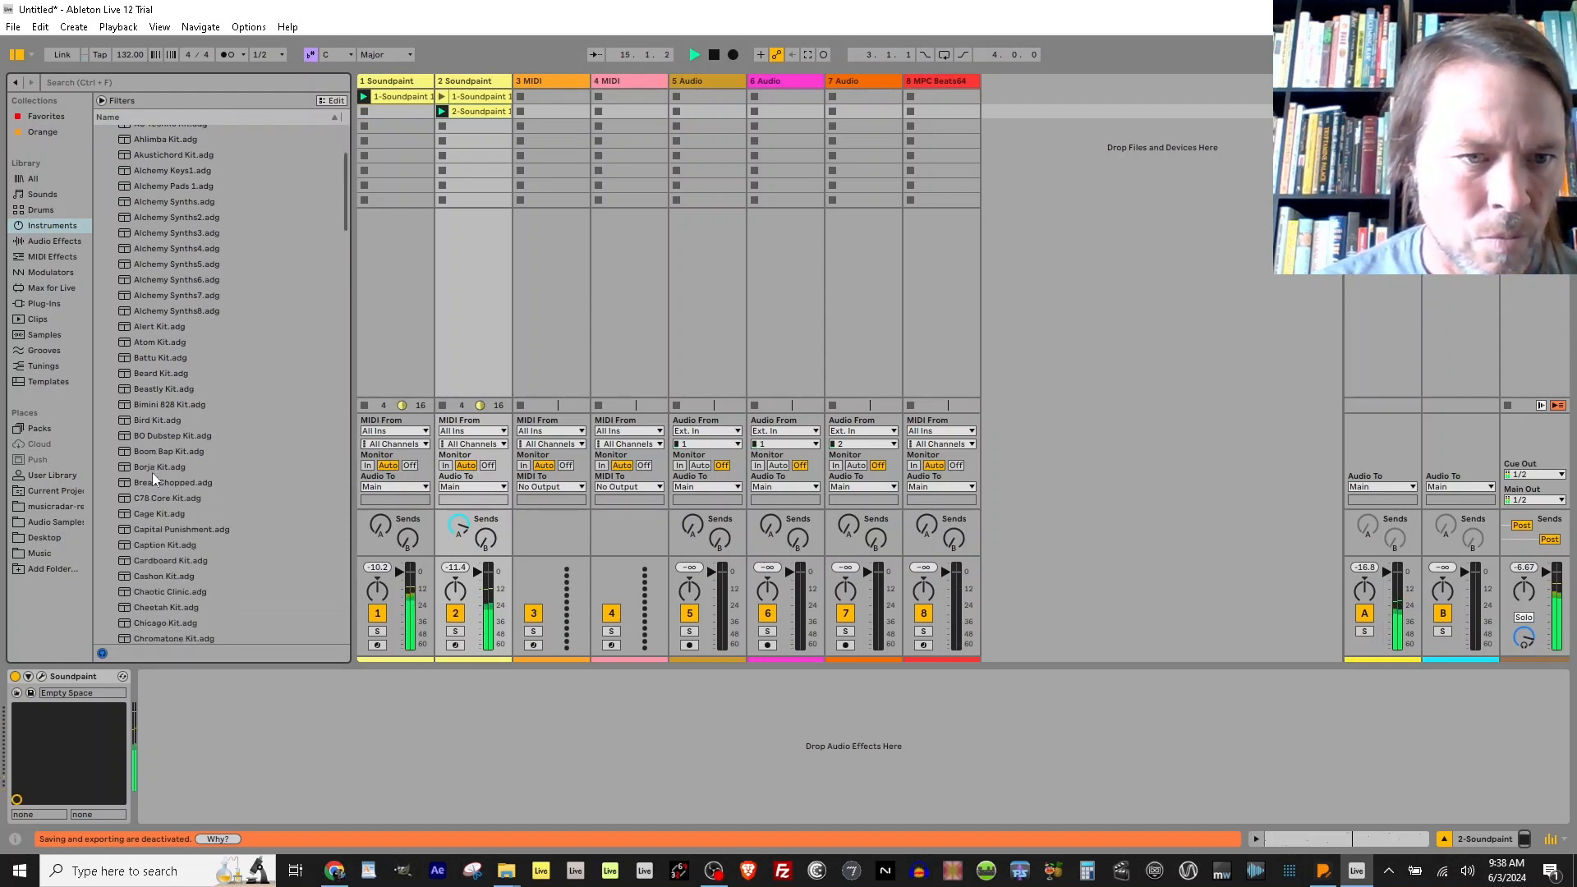
Load TechHaus Drums.adg from the User Library's Drum Rack instrument presets onto the third track.
{"action": "left_click", "coordinate": [56, 475]}
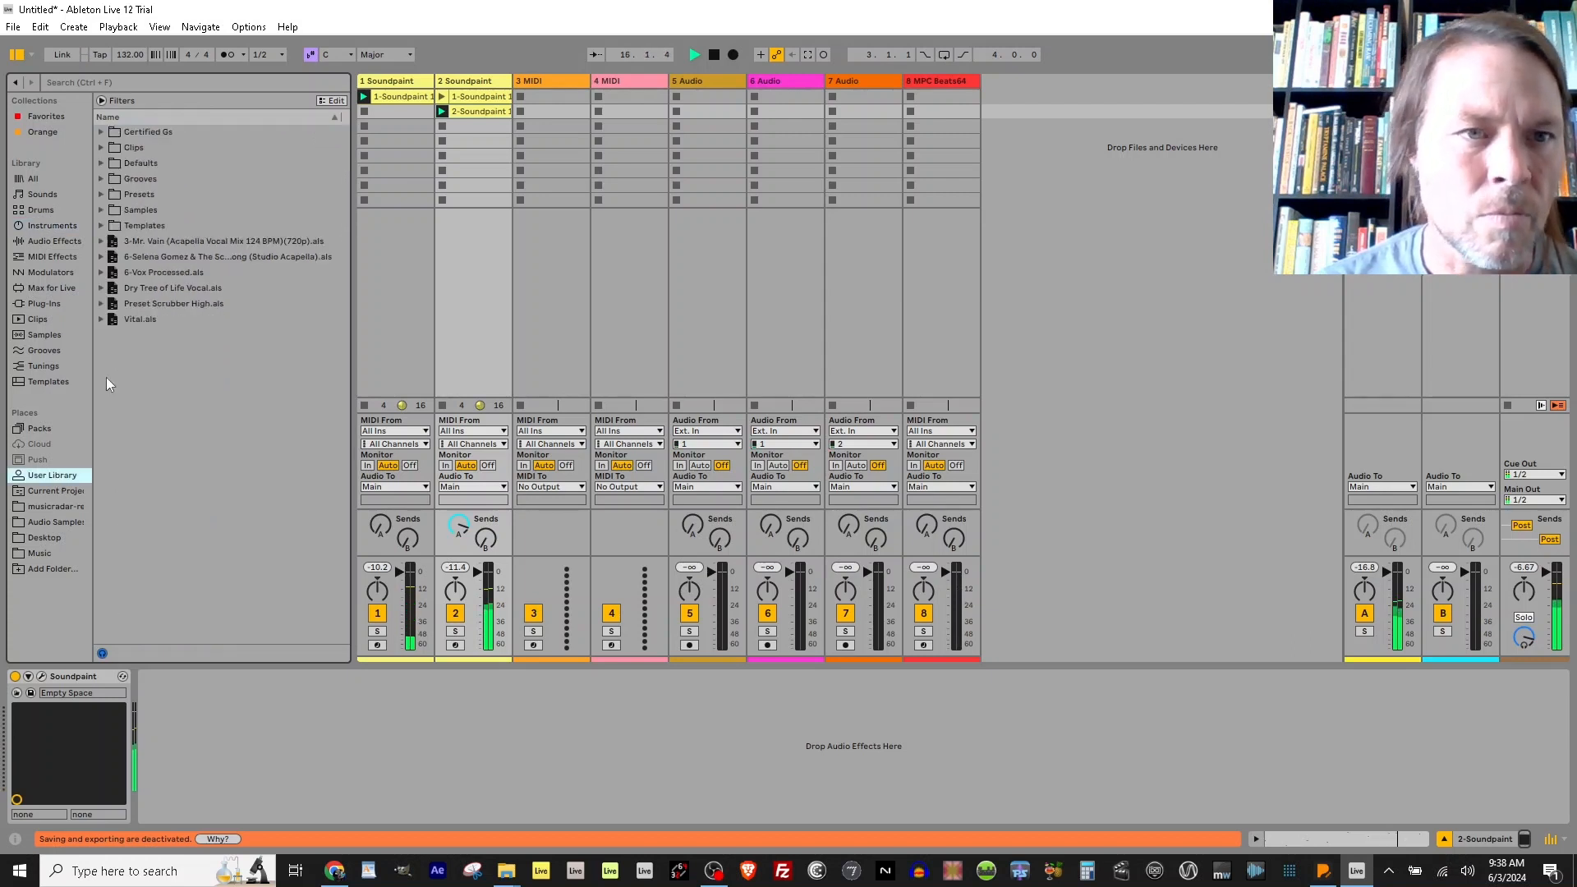
{"action": "left_click", "coordinate": [101, 195]}
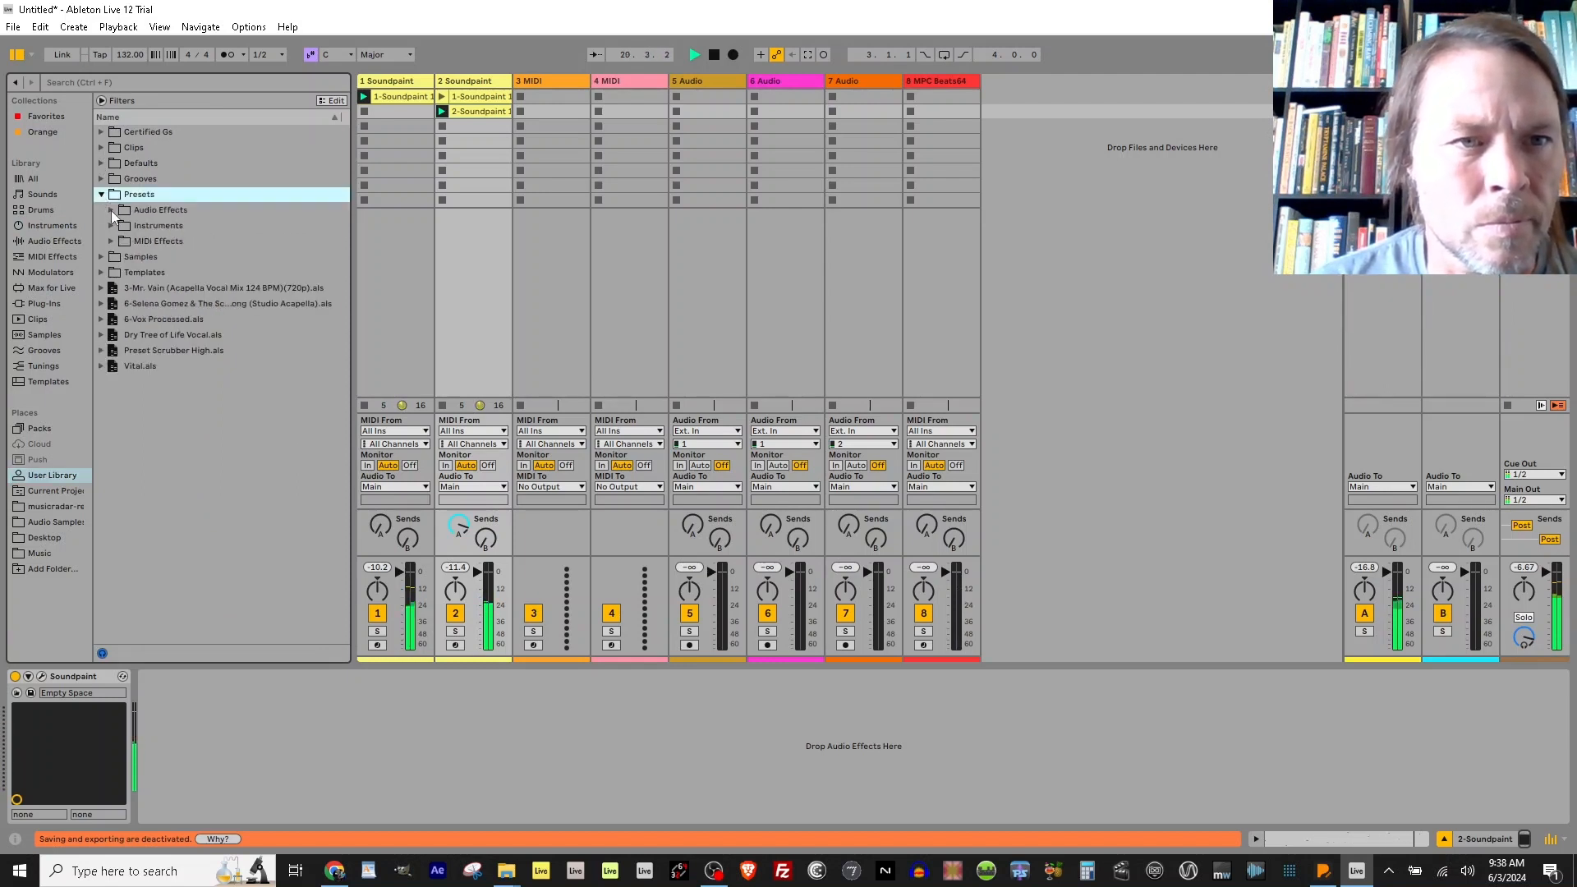
{"action": "left_click", "coordinate": [110, 227]}
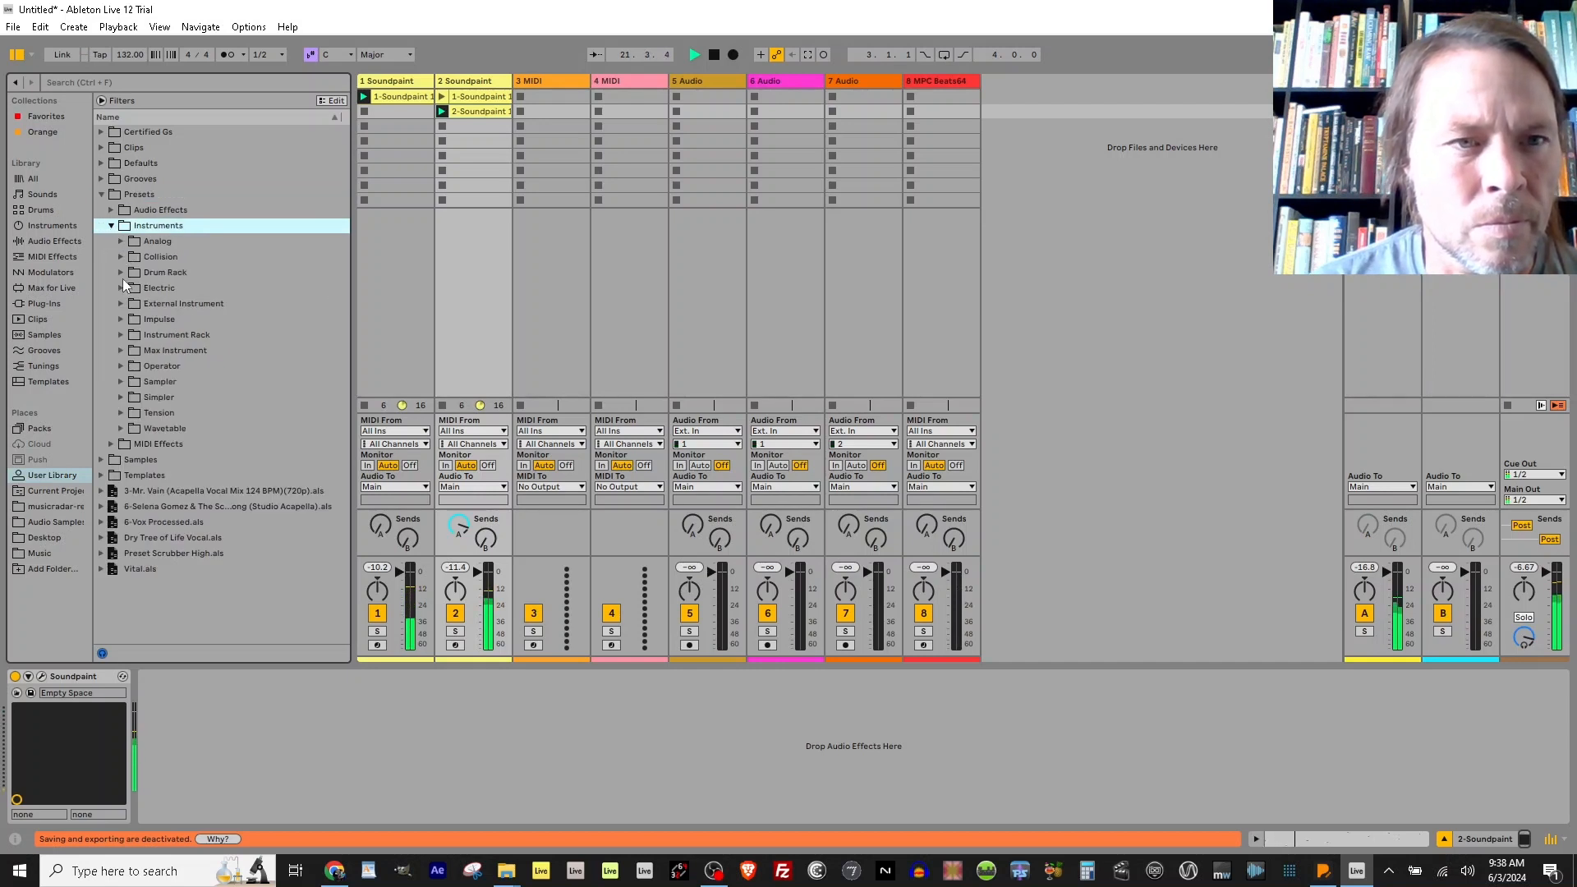
{"action": "left_click", "coordinate": [120, 274]}
{"action": "scroll", "coordinate": [175, 396], "scroll_direction": "down", "scroll_amount": 5}
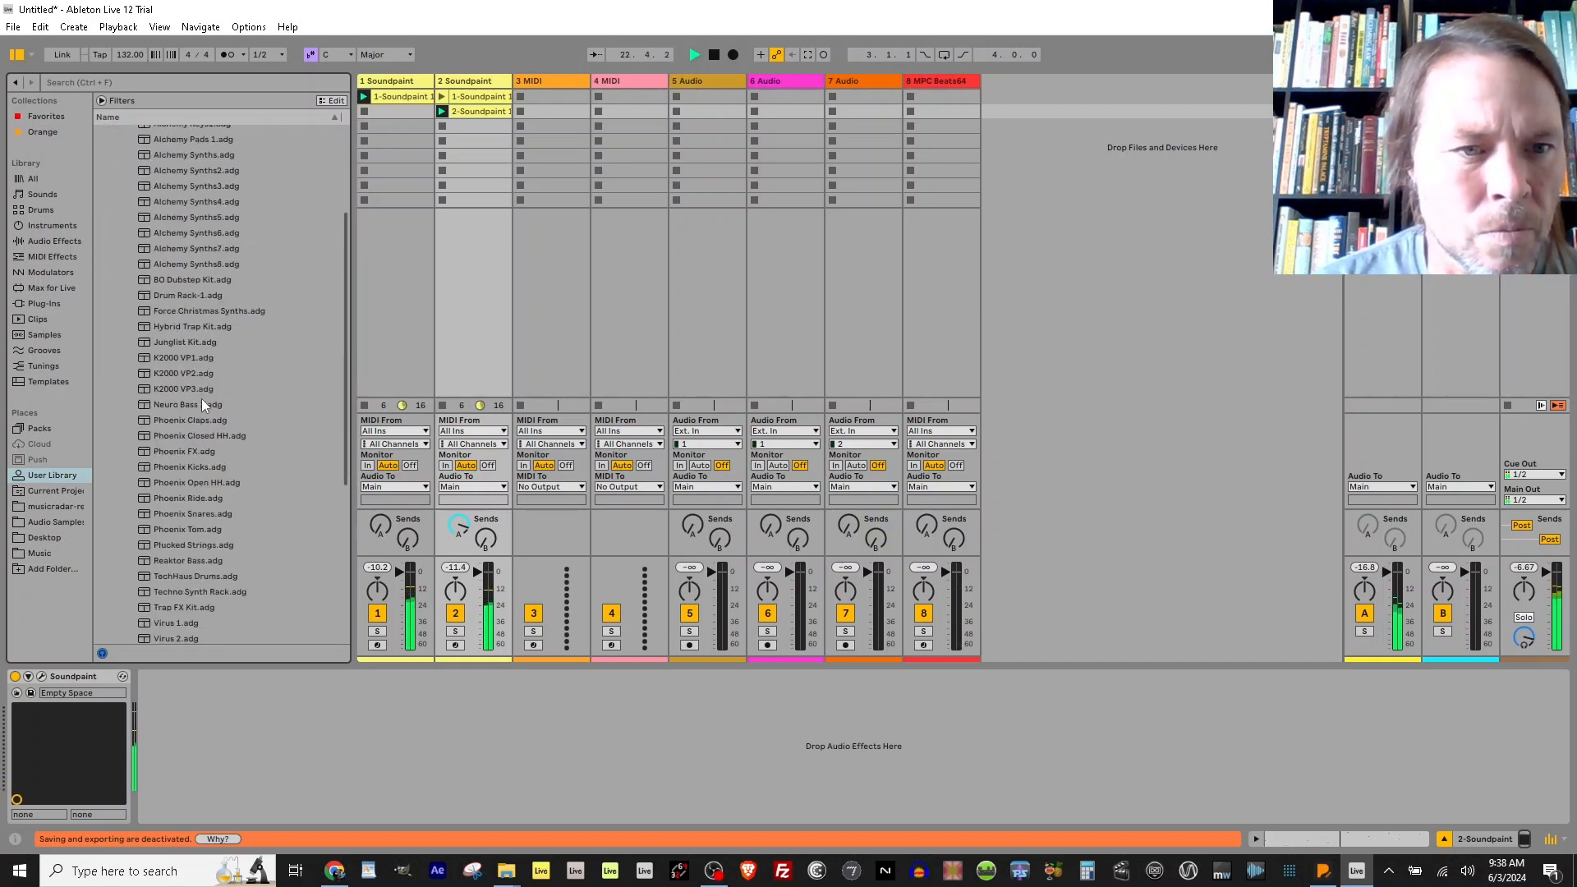
{"action": "scroll", "coordinate": [234, 532], "scroll_direction": "up", "scroll_amount": 1}
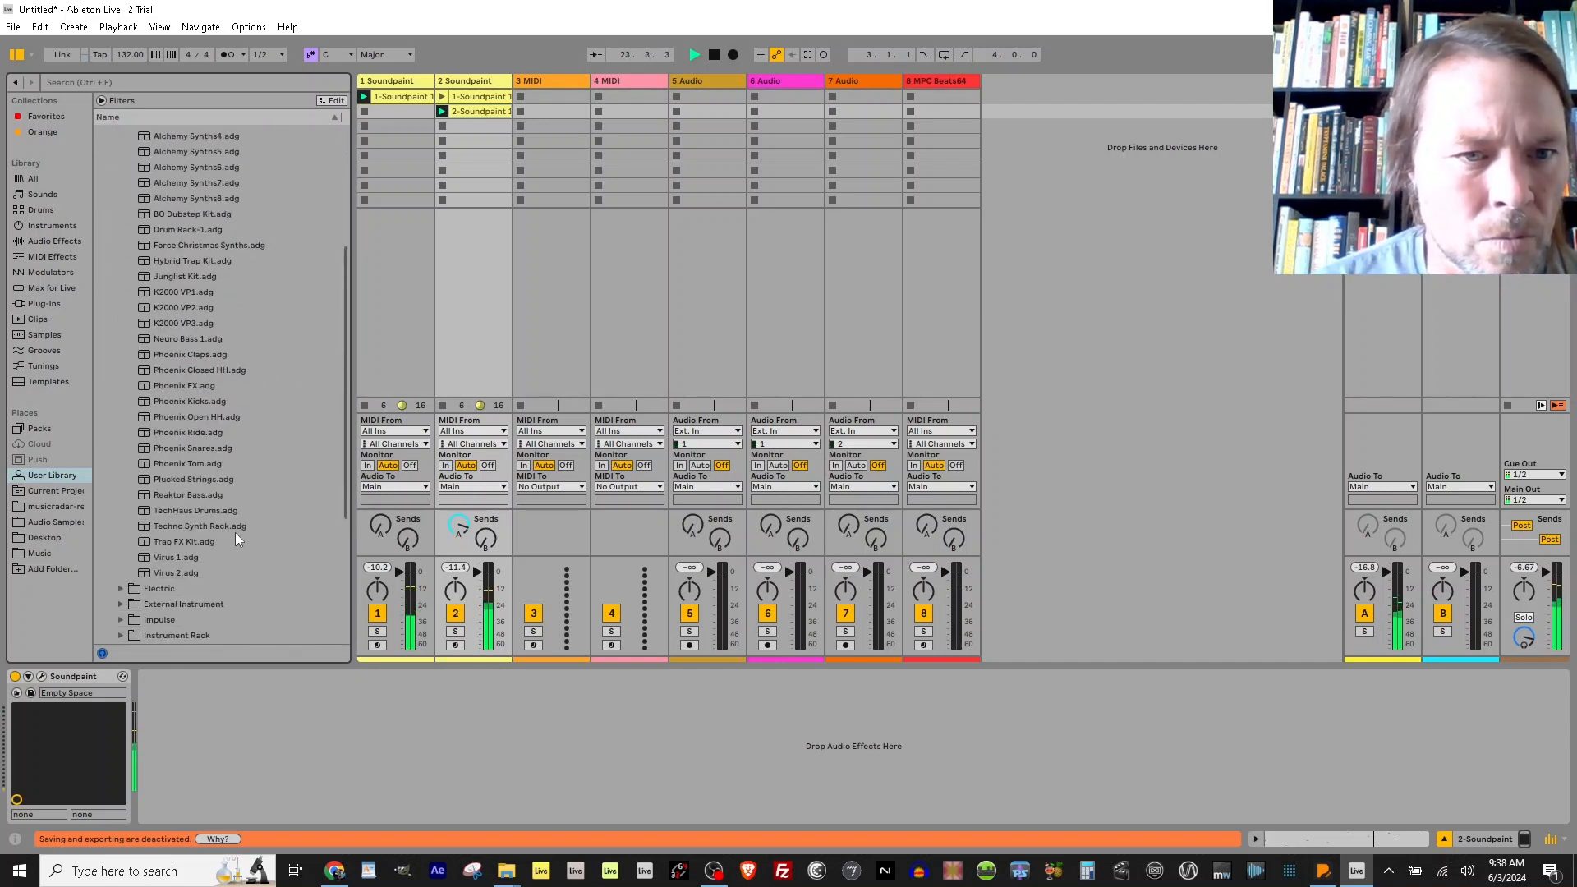
{"action": "left_click", "coordinate": [199, 509]}
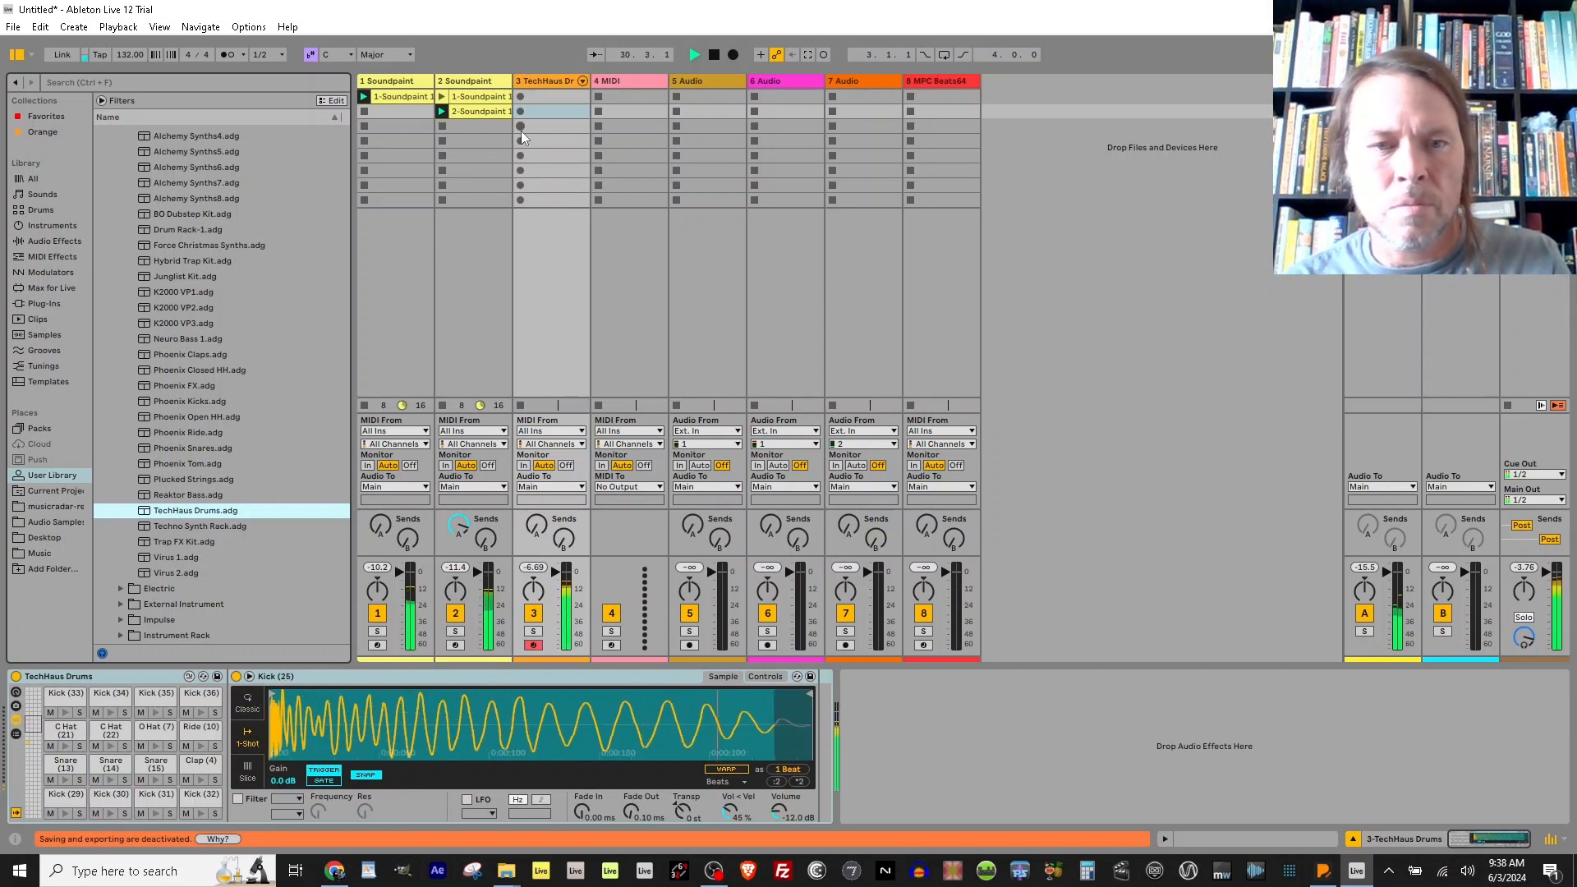
Record a looping drum clip in the third slot of the TechHaus Drums track and align its opening notes to the start of bar 1.
{"action": "key", "text": "shift+Tab"}
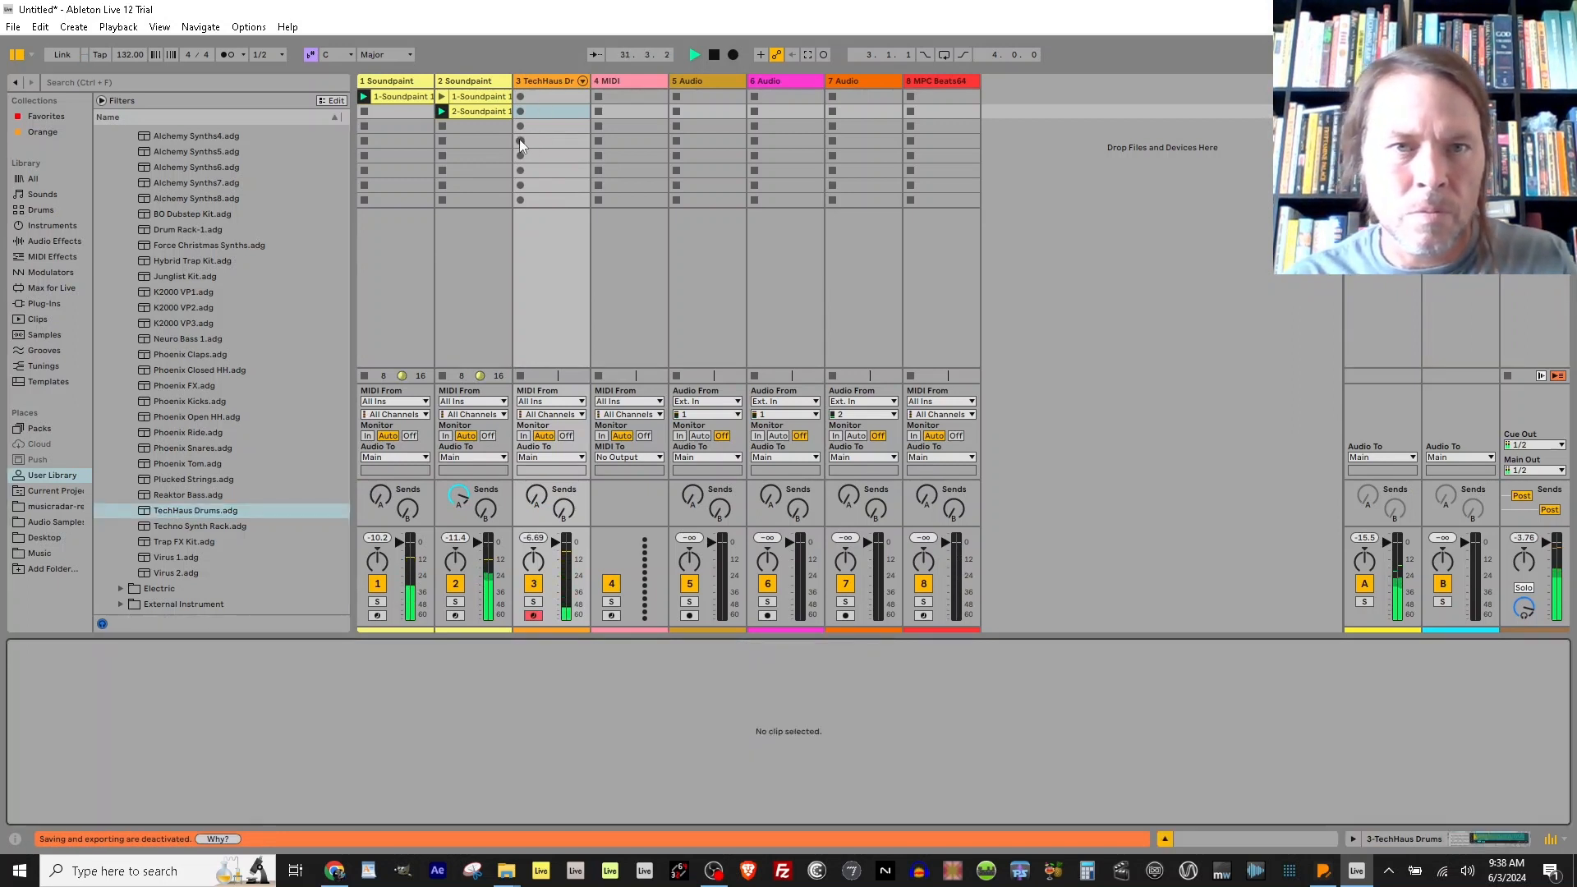
{"action": "left_click", "coordinate": [517, 125]}
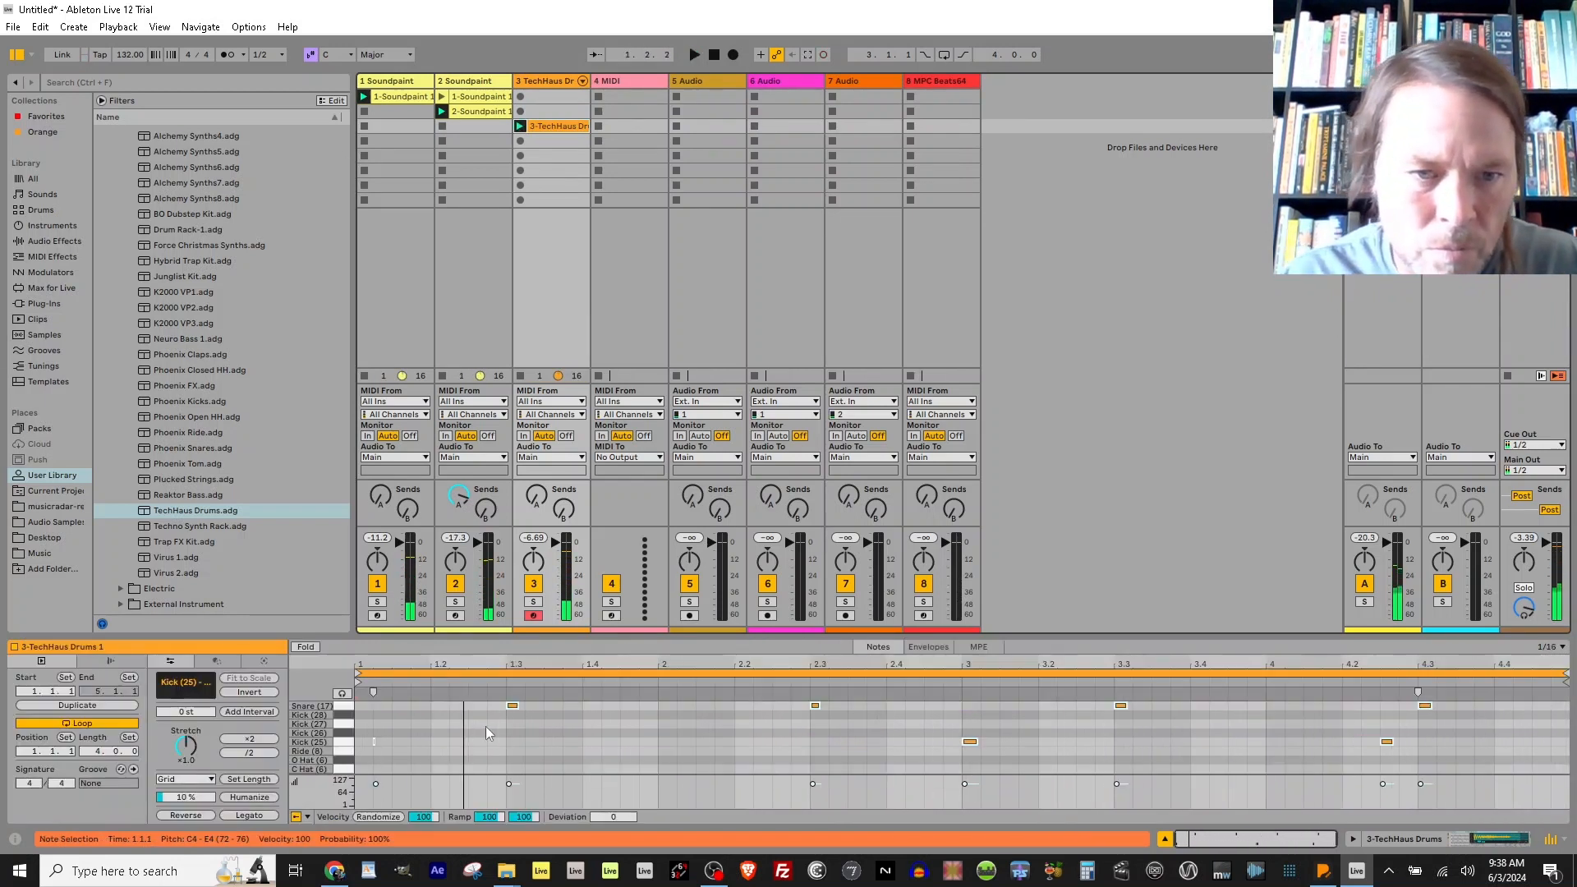
{"action": "left_click_drag", "start_coordinate": [440, 727], "coordinate": [353, 765]}
{"action": "key", "text": "Left"}
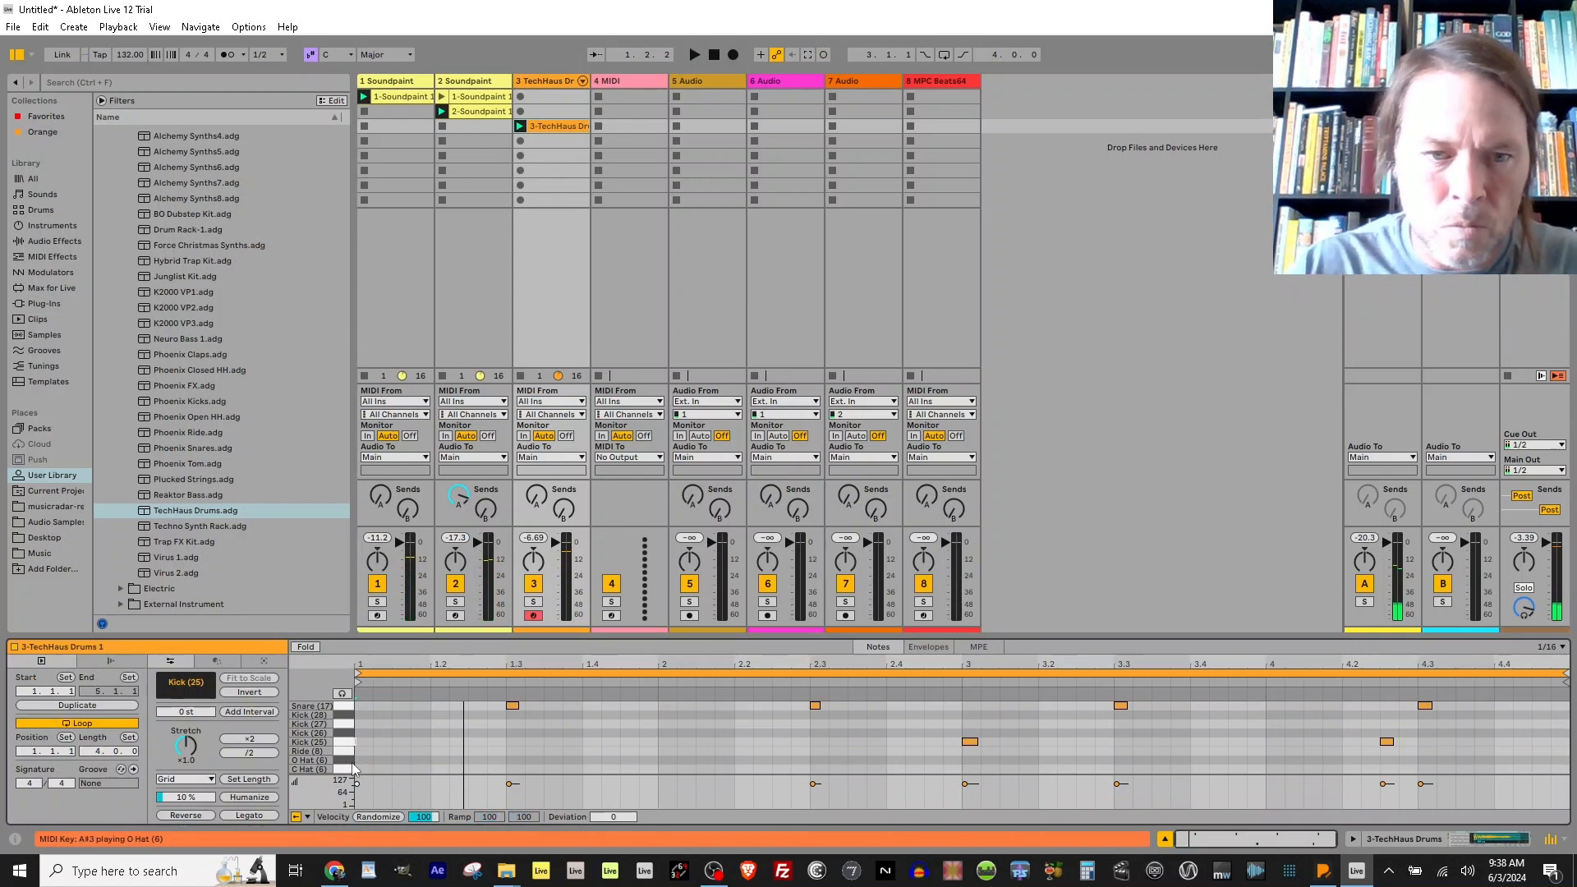
{"action": "key", "text": "space"}
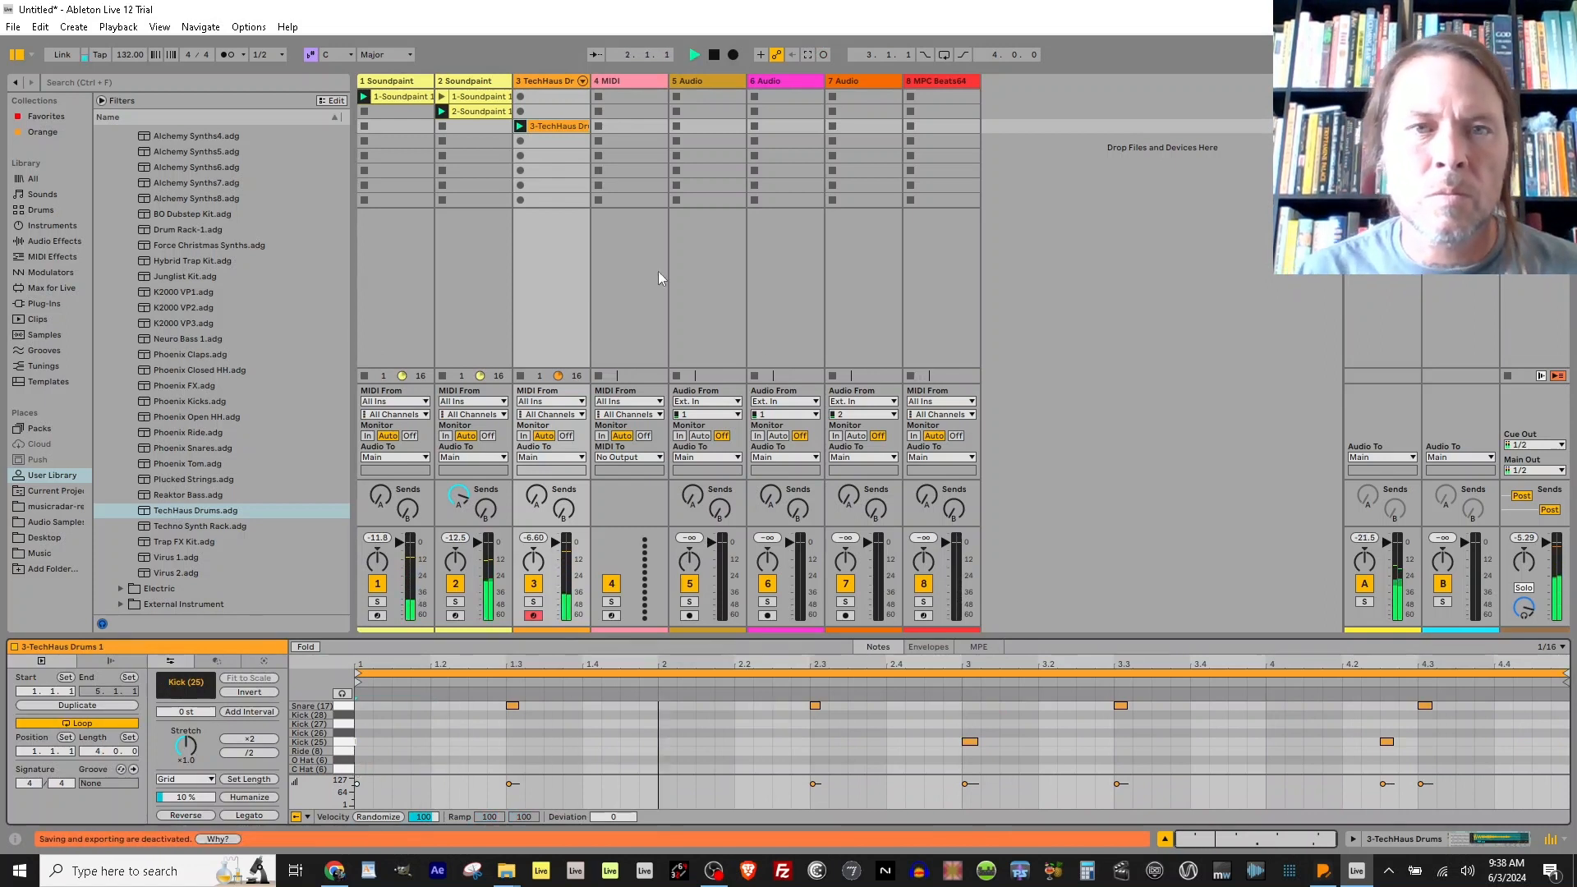
Move the TechHaus Drums clip to the first slot, duplicate it into the second slot, and launch the duplicate.
{"action": "left_click", "coordinate": [553, 127]}
{"action": "left_click_drag", "start_coordinate": [551, 102], "coordinate": [551, 99]}
{"action": "key", "text": "ctrl+d"}
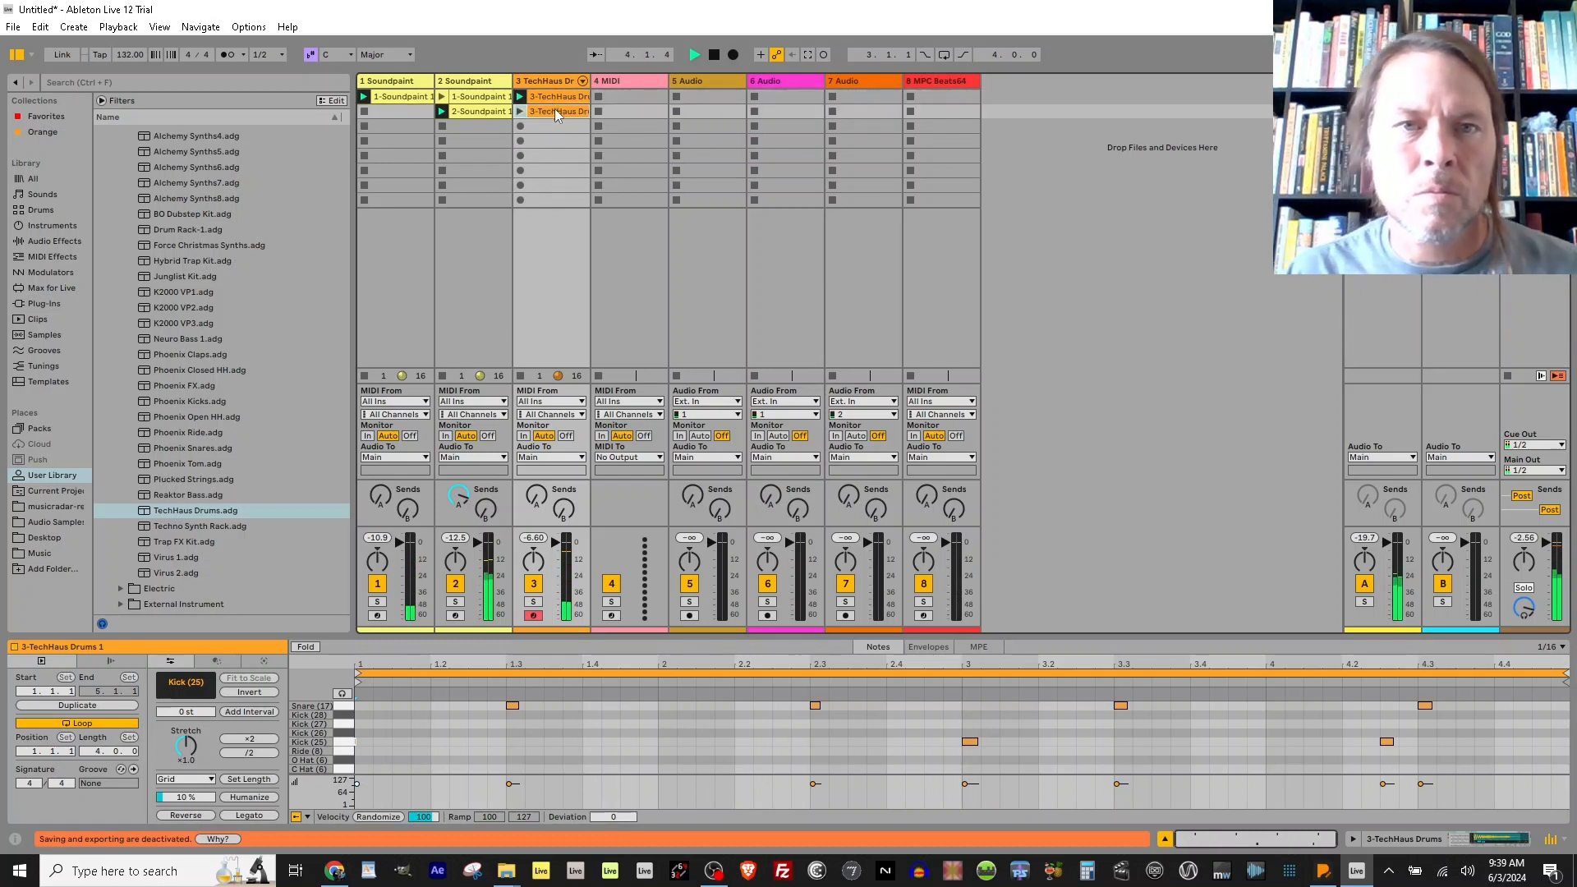
{"action": "key", "text": "space"}
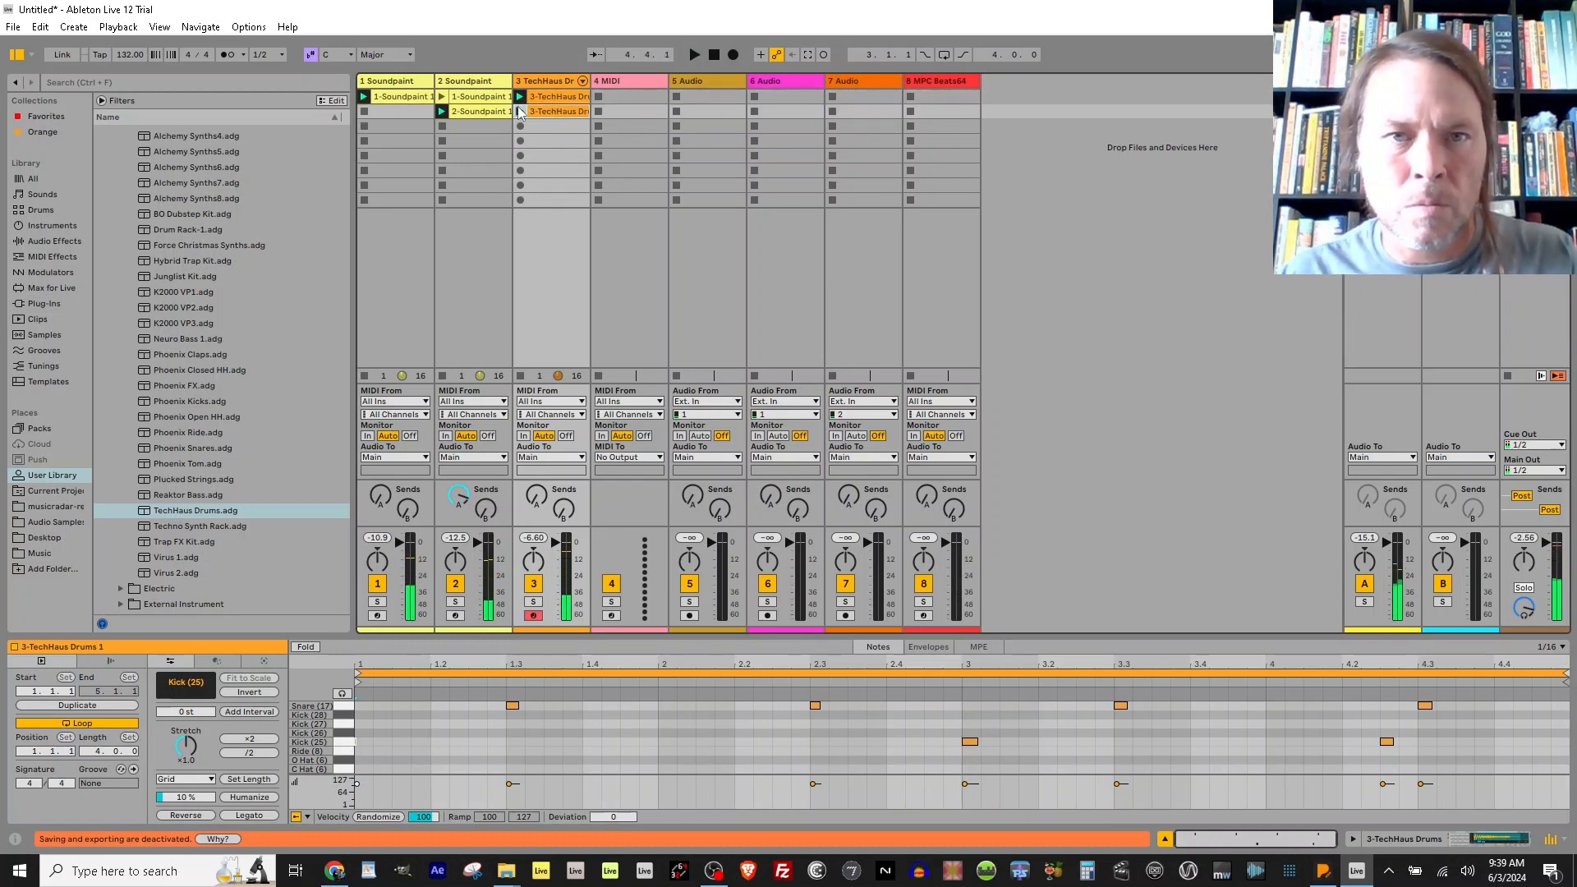
{"action": "left_click", "coordinate": [519, 112]}
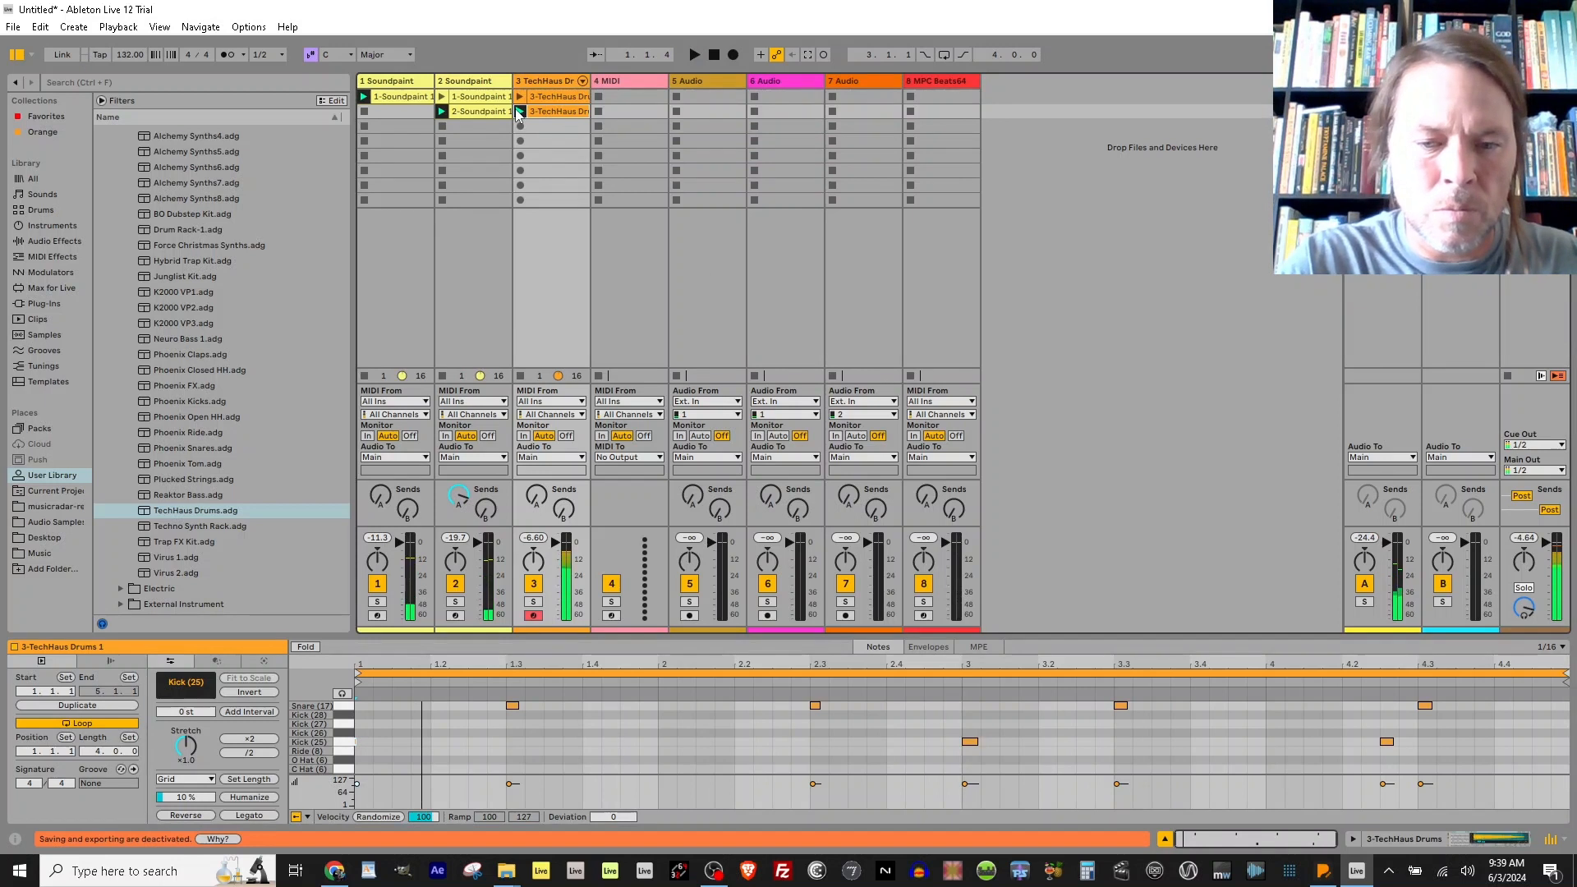
Overdub hi-hats into the duplicated TechHaus Drums clip, and move the closed-hat note just after bar 3's start to 3.1.3.
{"action": "key", "text": "x"}
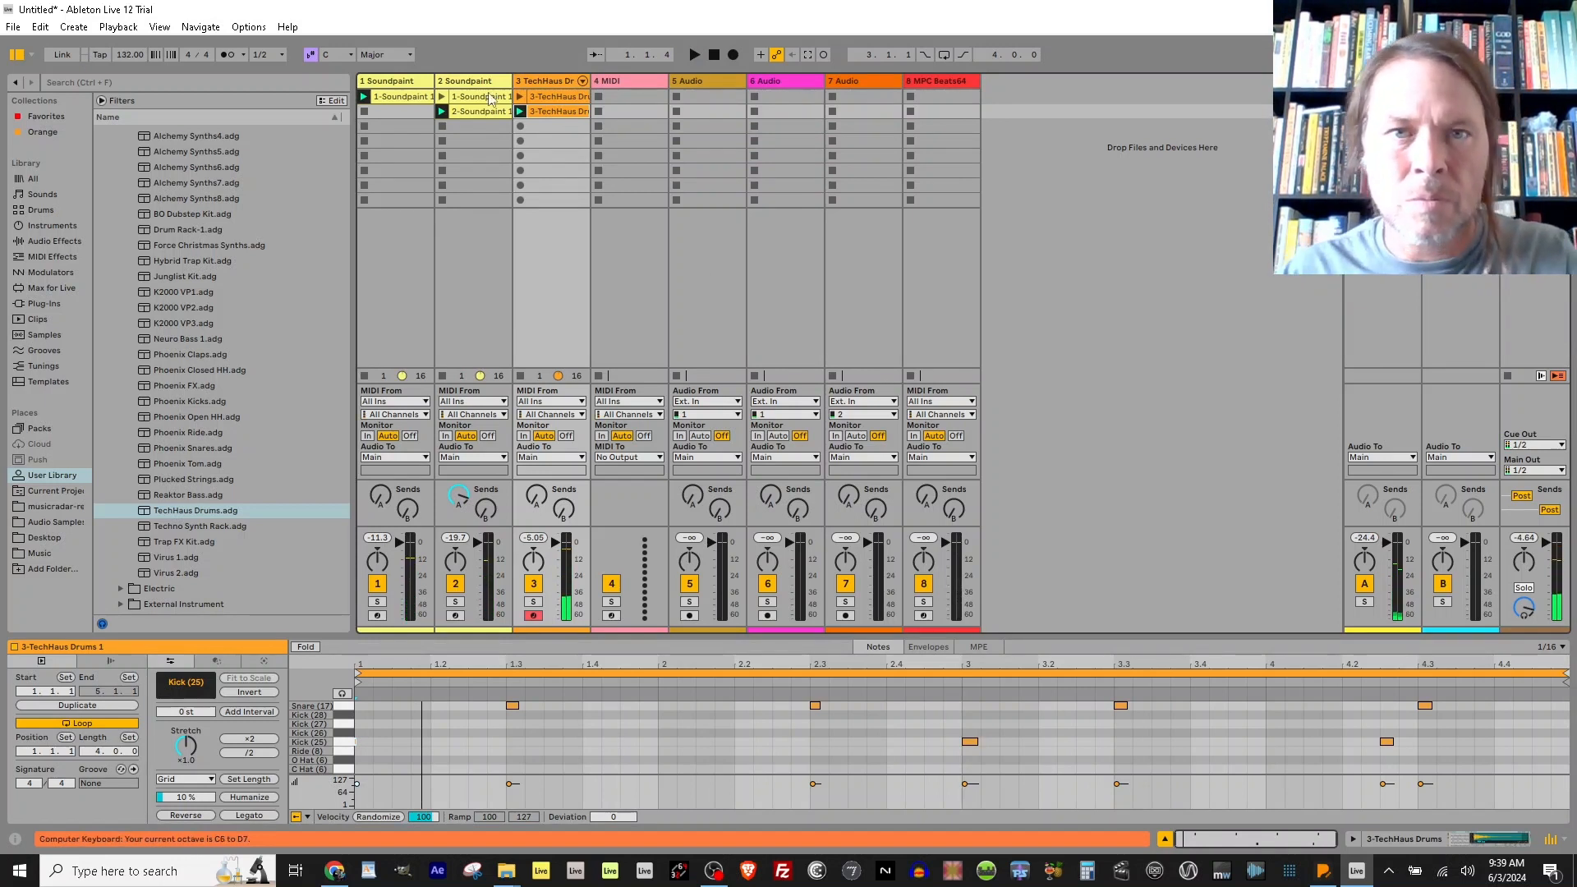
{"action": "left_click", "coordinate": [734, 55]}
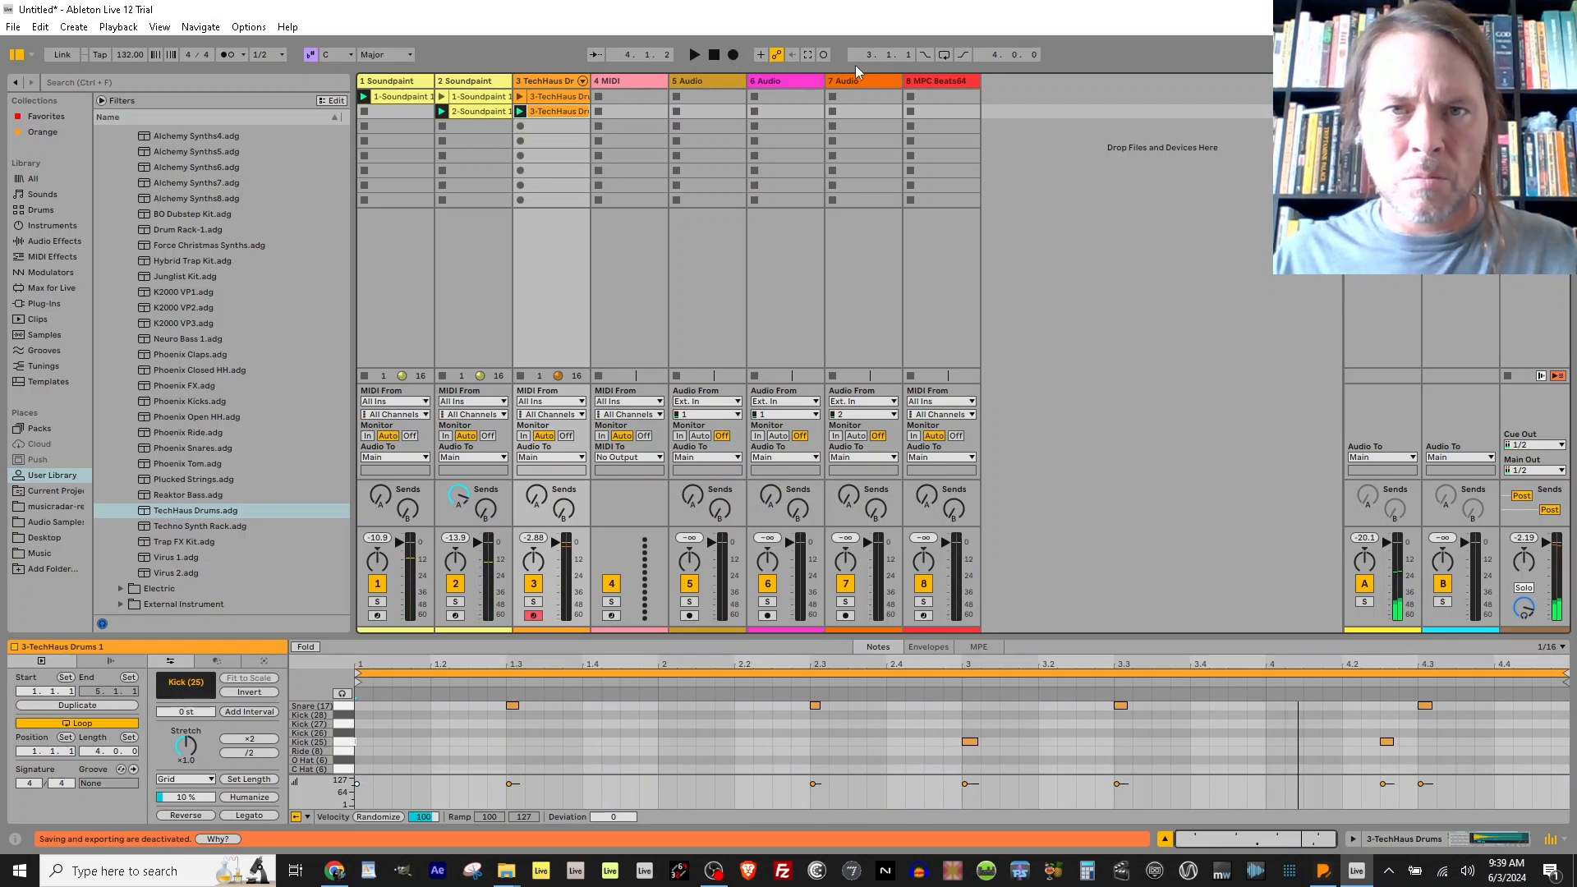
{"action": "left_click", "coordinate": [825, 55]}
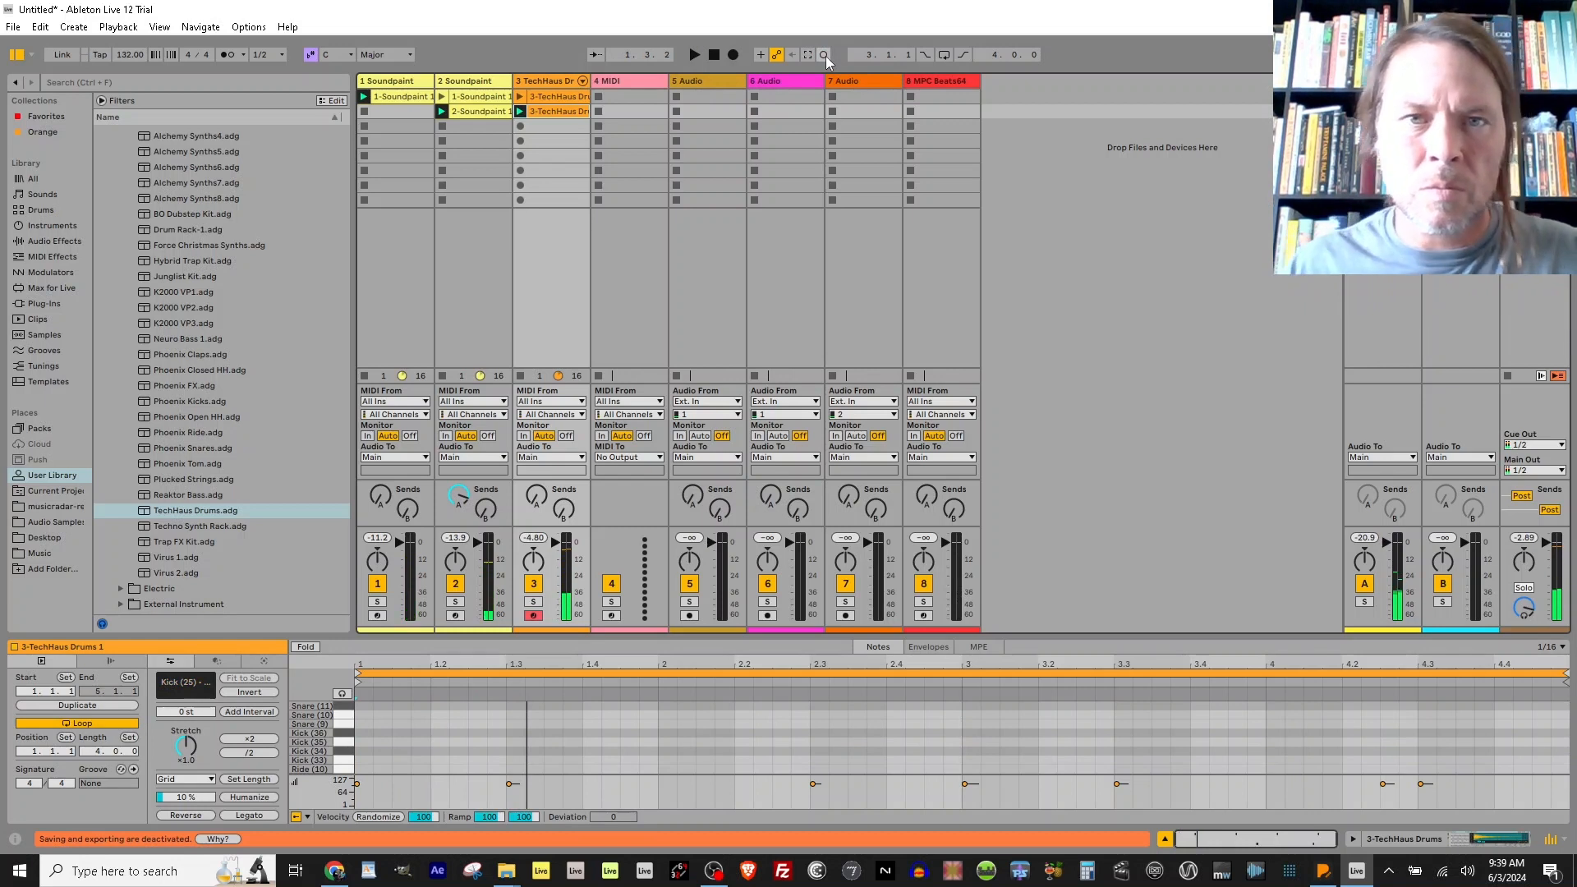
{"action": "left_click", "coordinate": [825, 55]}
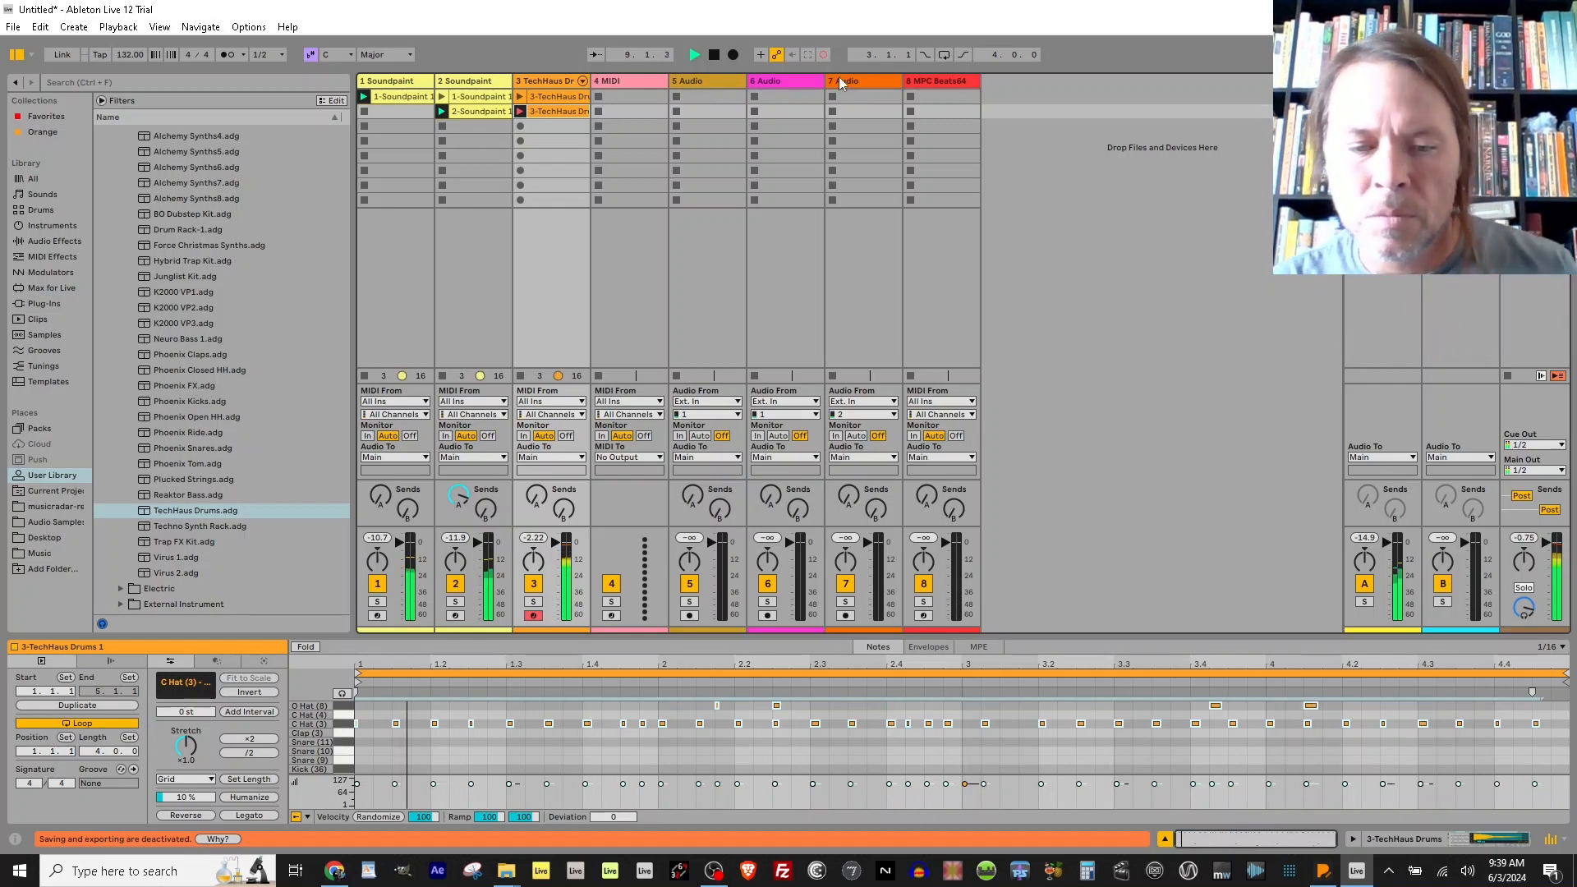
{"action": "left_click", "coordinate": [823, 55]}
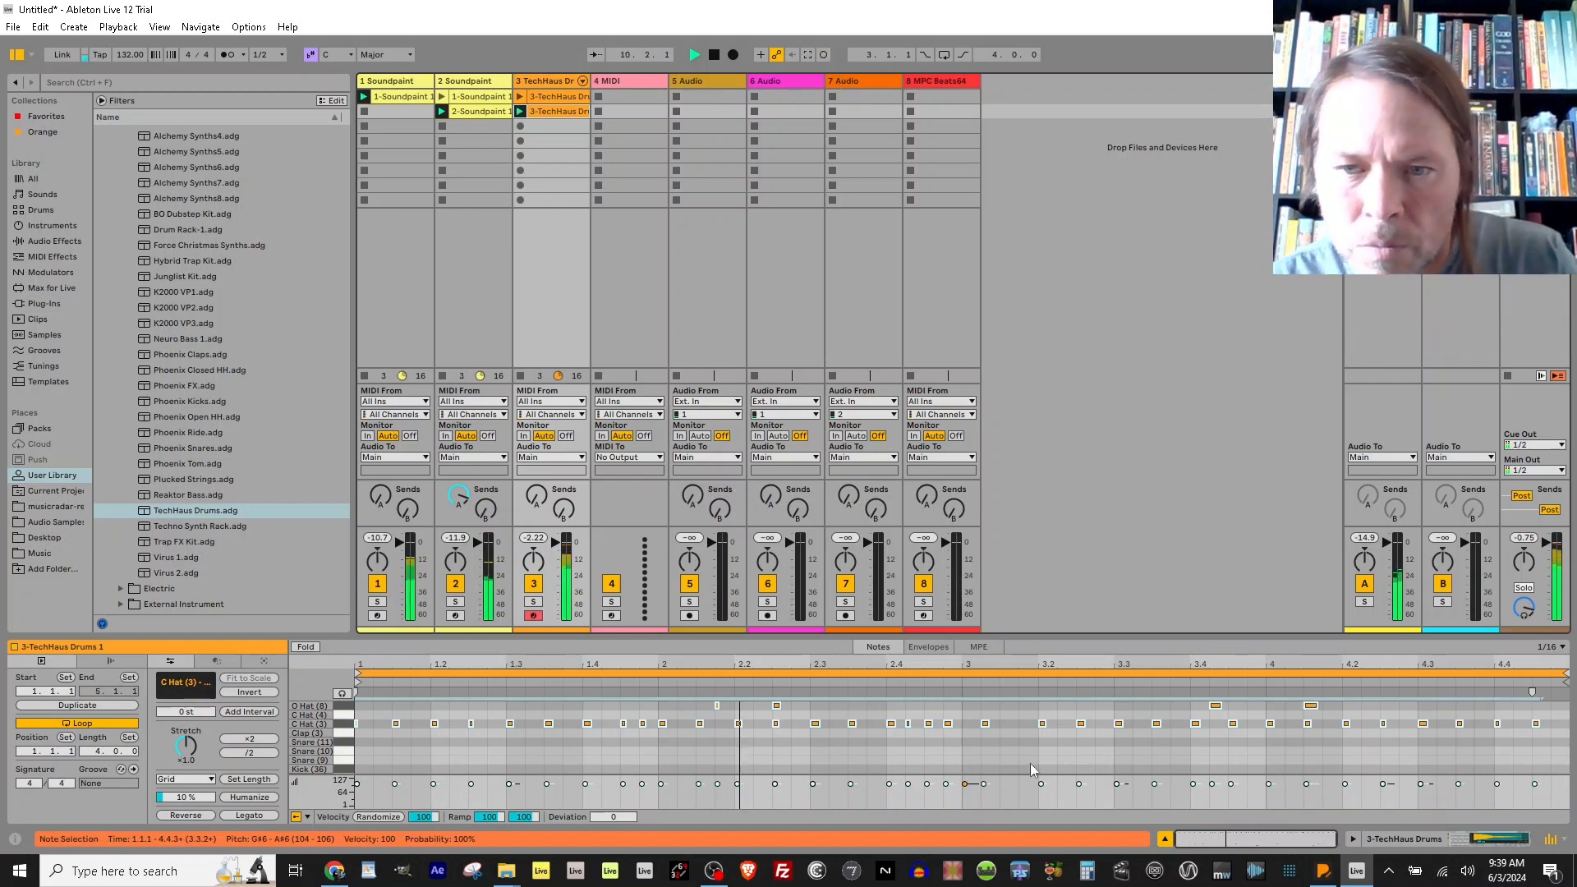
{"action": "left_click", "coordinate": [985, 724]}
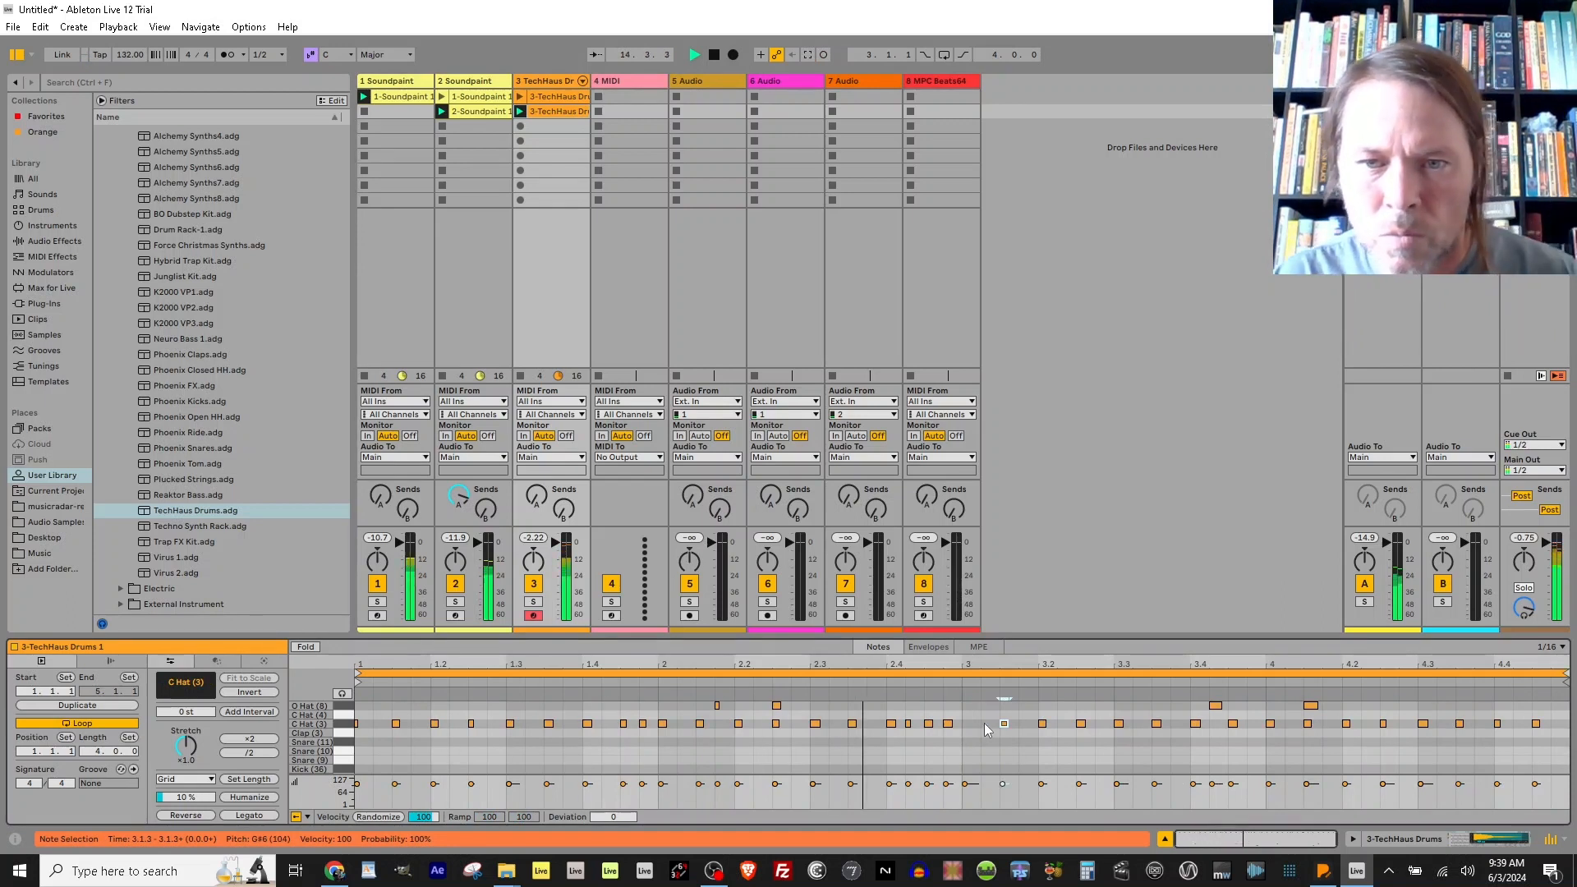
{"action": "key", "text": "ctrl+s"}
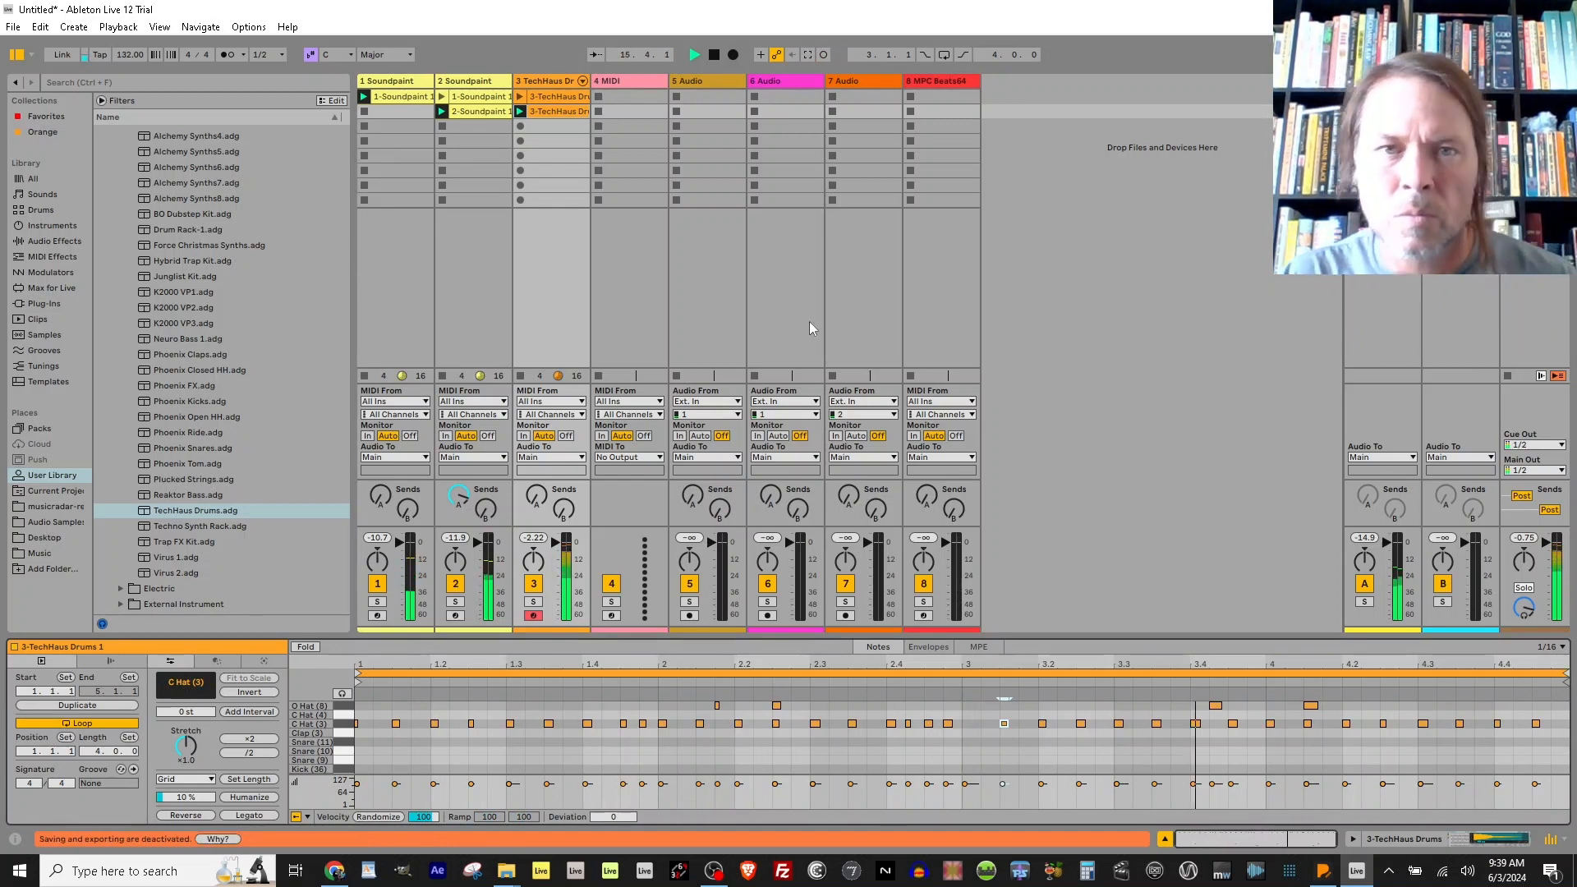
With note preview on, move all Snare (17) notes in the drum clip to Snare (15) and disarm the TechHaus Drums track.
{"action": "scroll", "coordinate": [491, 742], "scroll_direction": "down", "scroll_amount": 3}
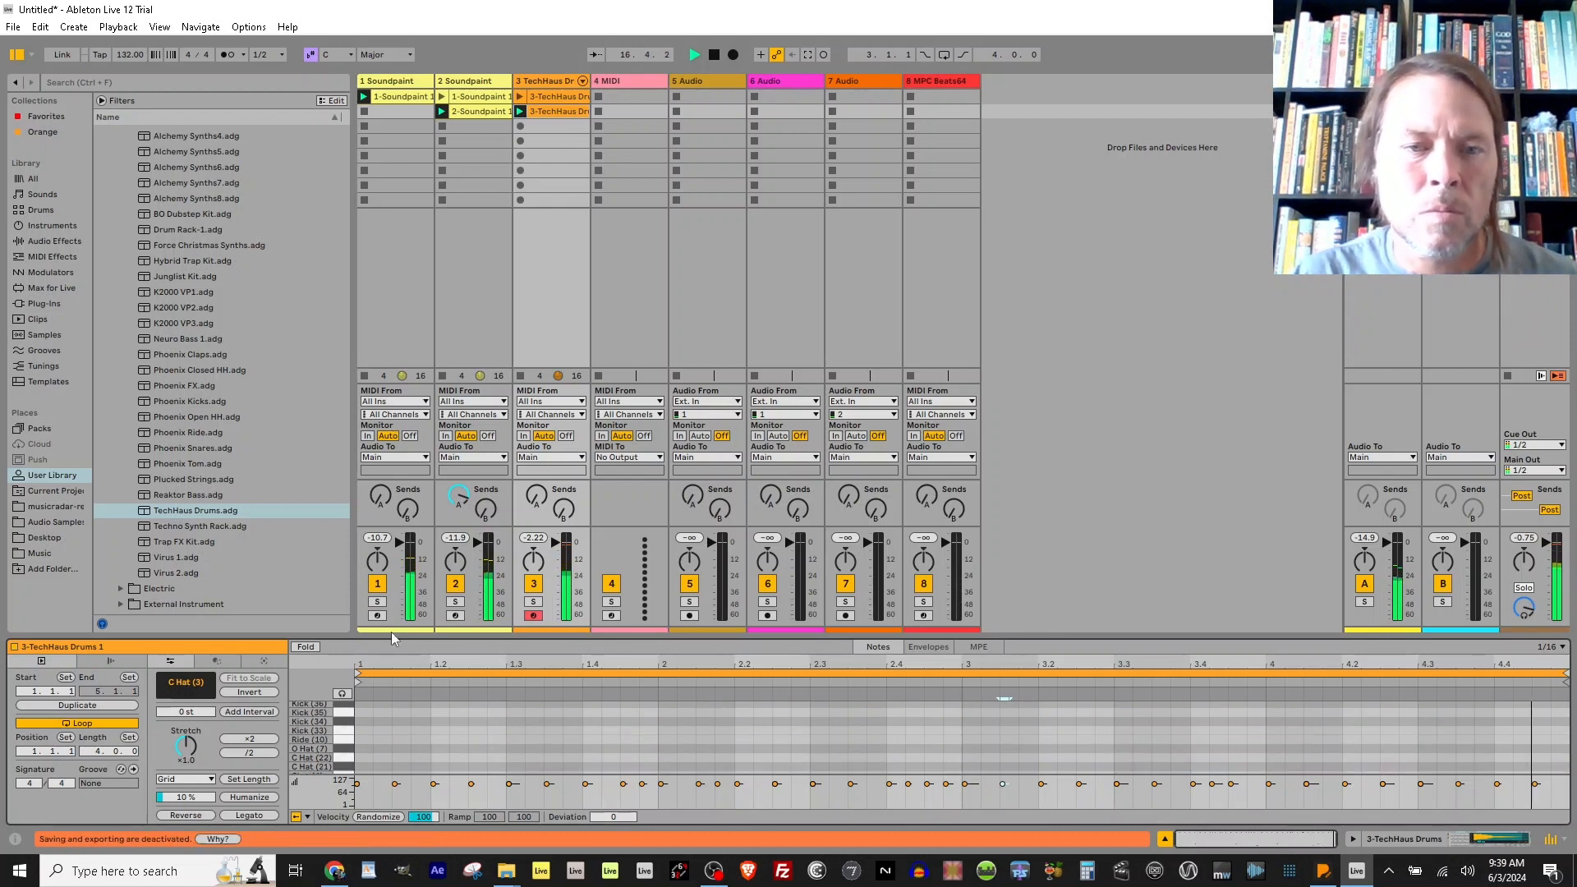
{"action": "left_click_drag", "start_coordinate": [395, 637], "coordinate": [386, 406]}
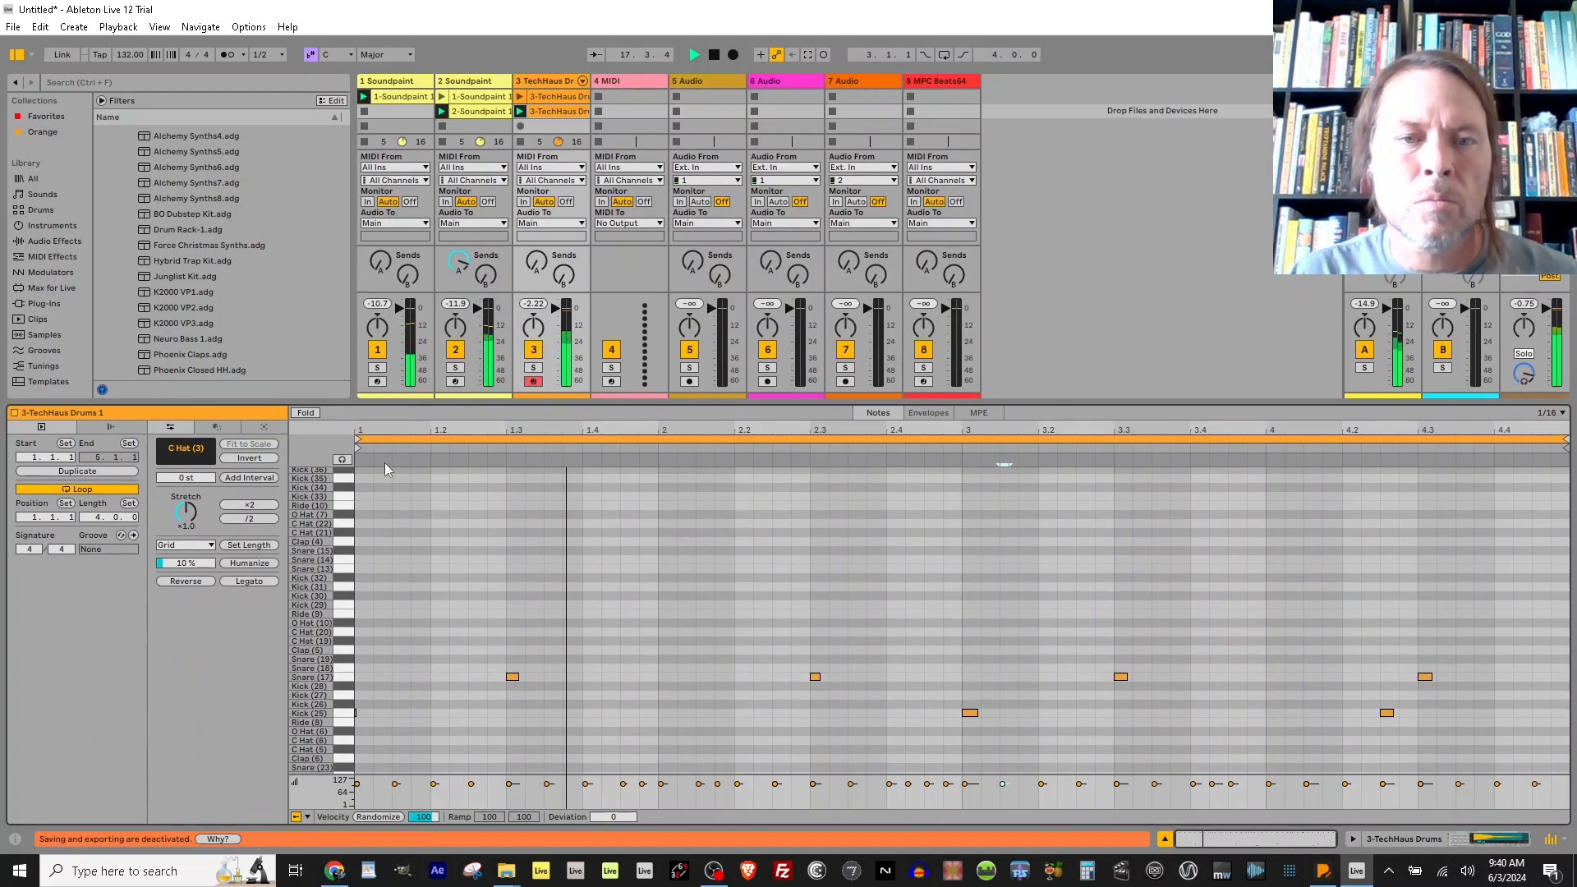
{"action": "left_click", "coordinate": [346, 677]}
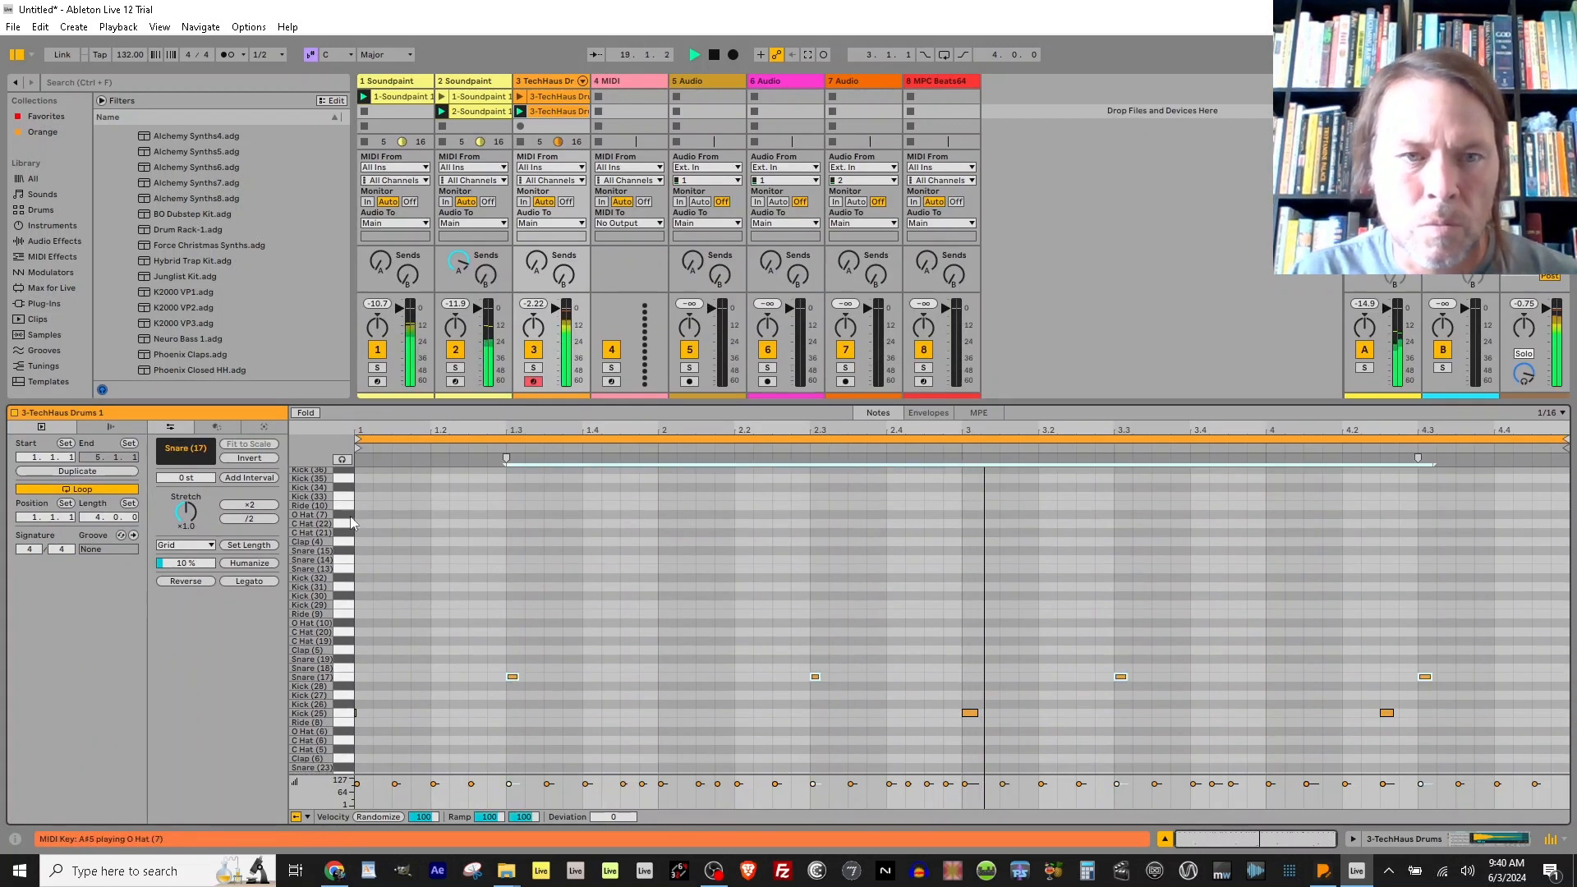
{"action": "left_click", "coordinate": [341, 459]}
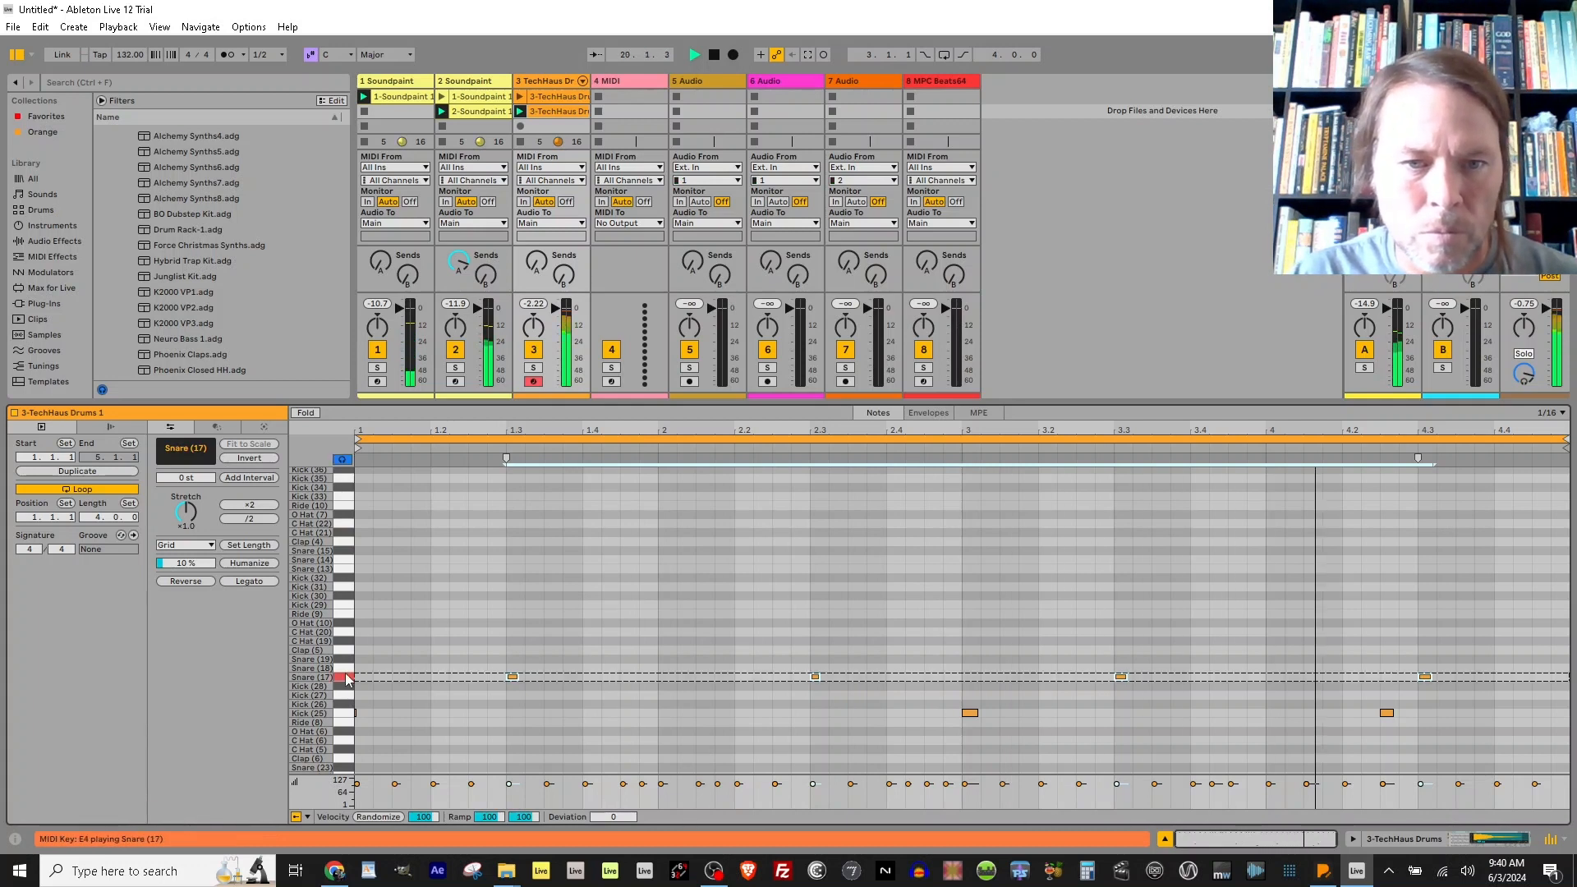
{"action": "key", "text": "Up"}
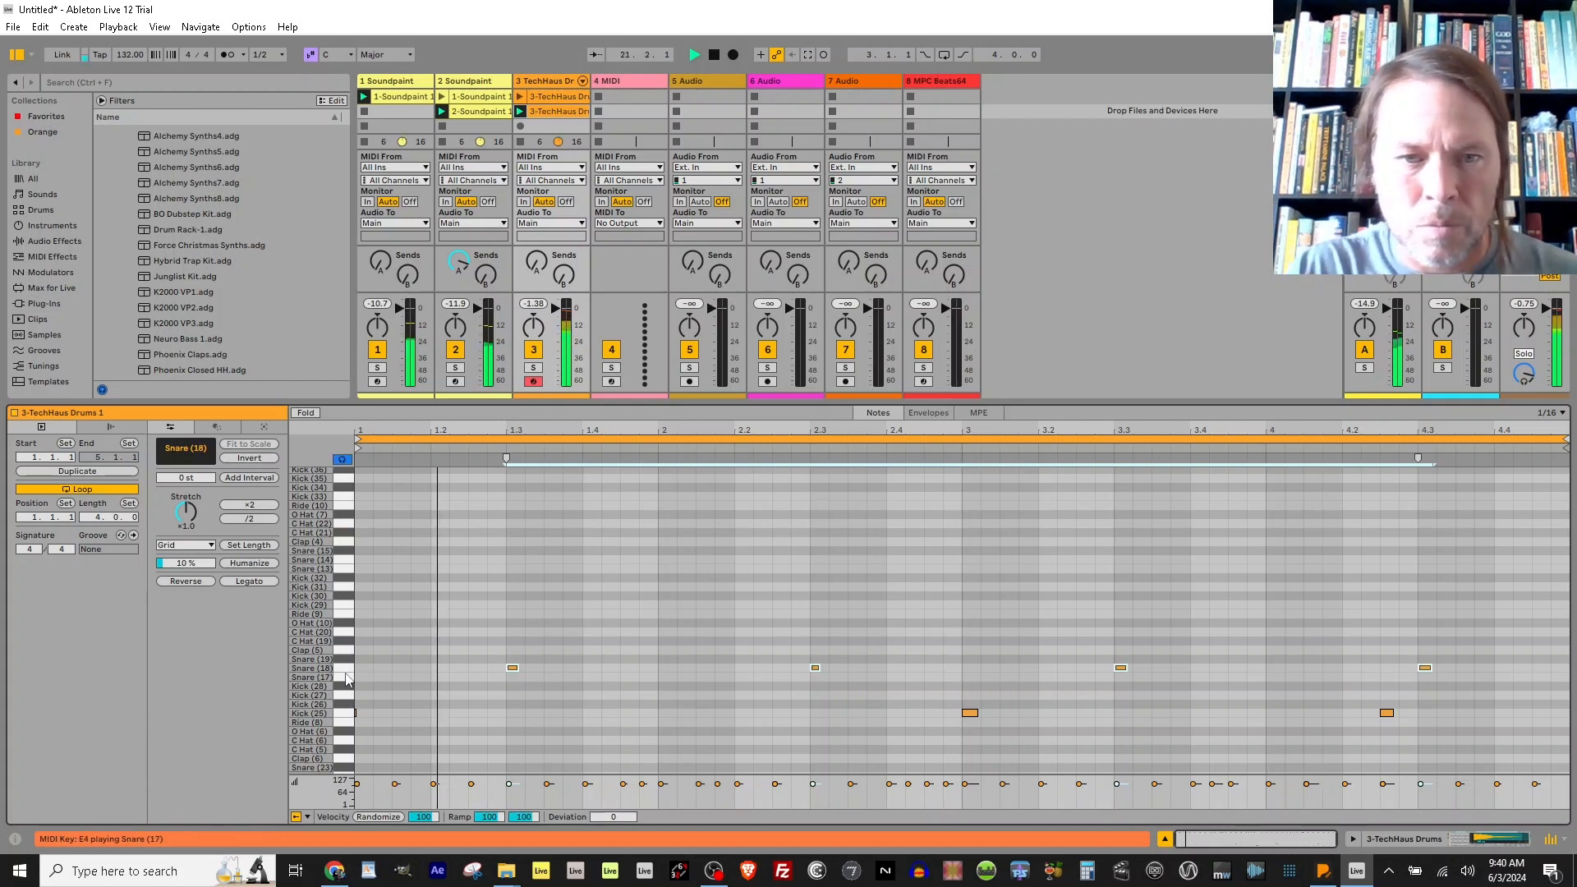
{"action": "key", "text": "shift+Up"}
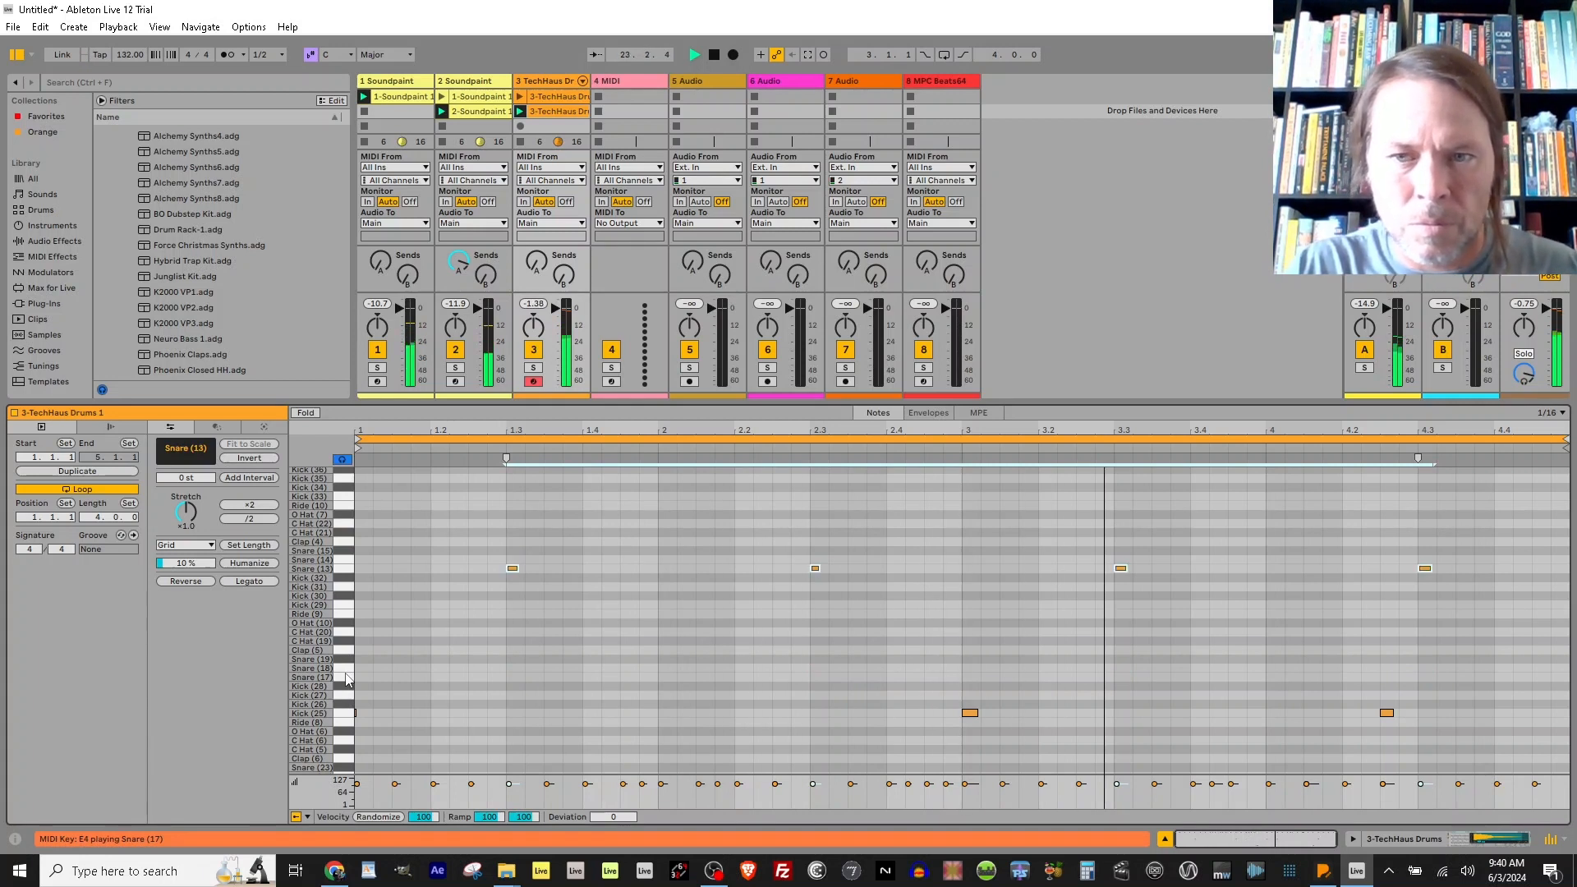
{"action": "key", "text": "Up"}
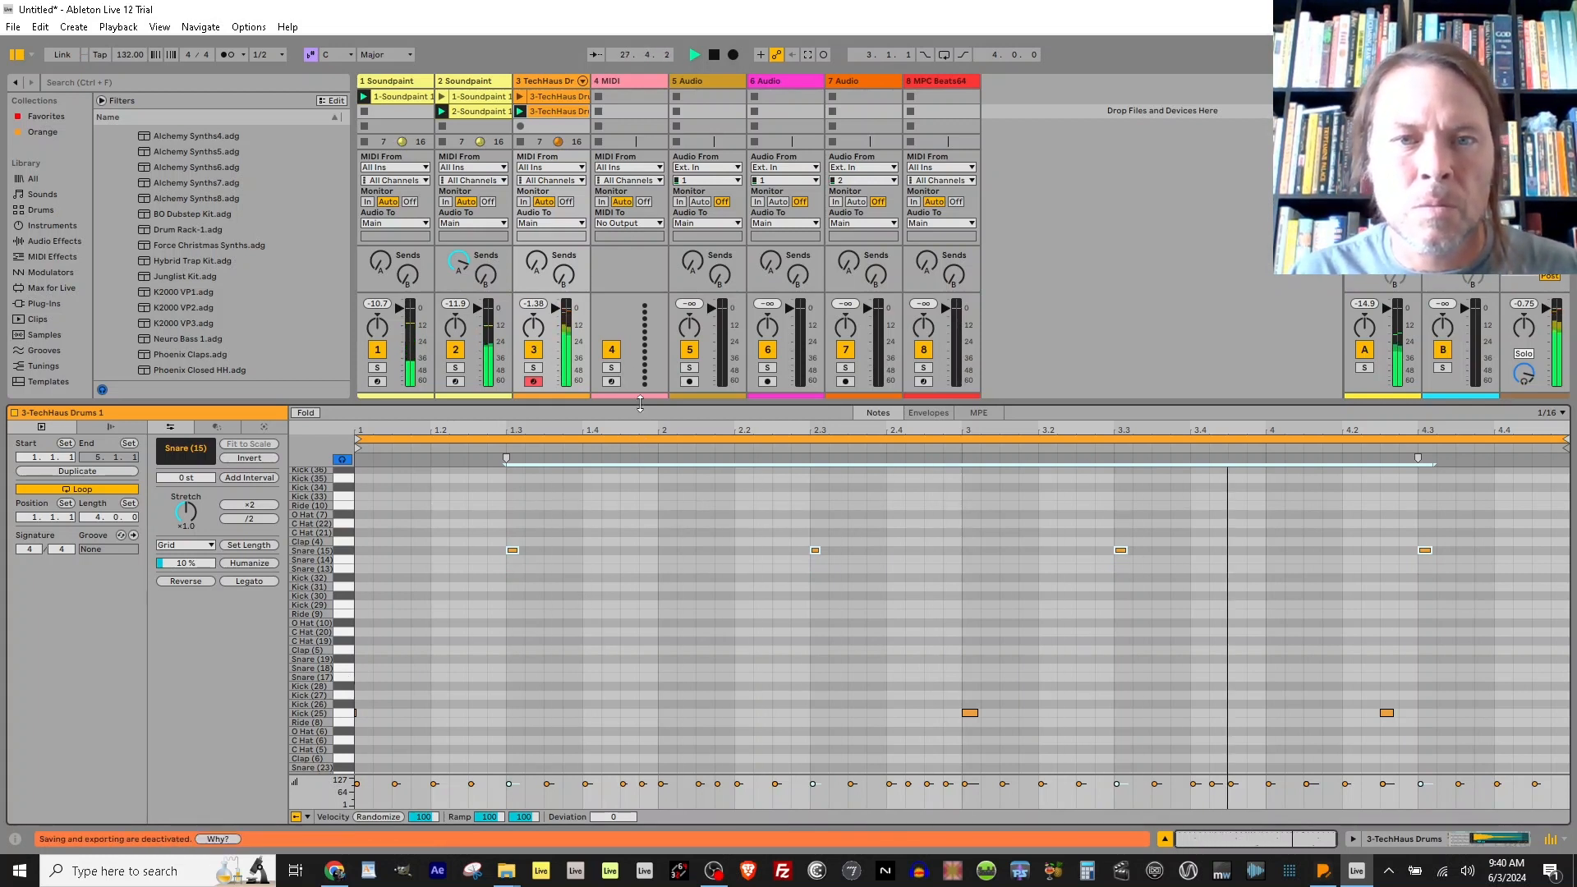
{"action": "left_click_drag", "start_coordinate": [639, 416], "coordinate": [593, 654]}
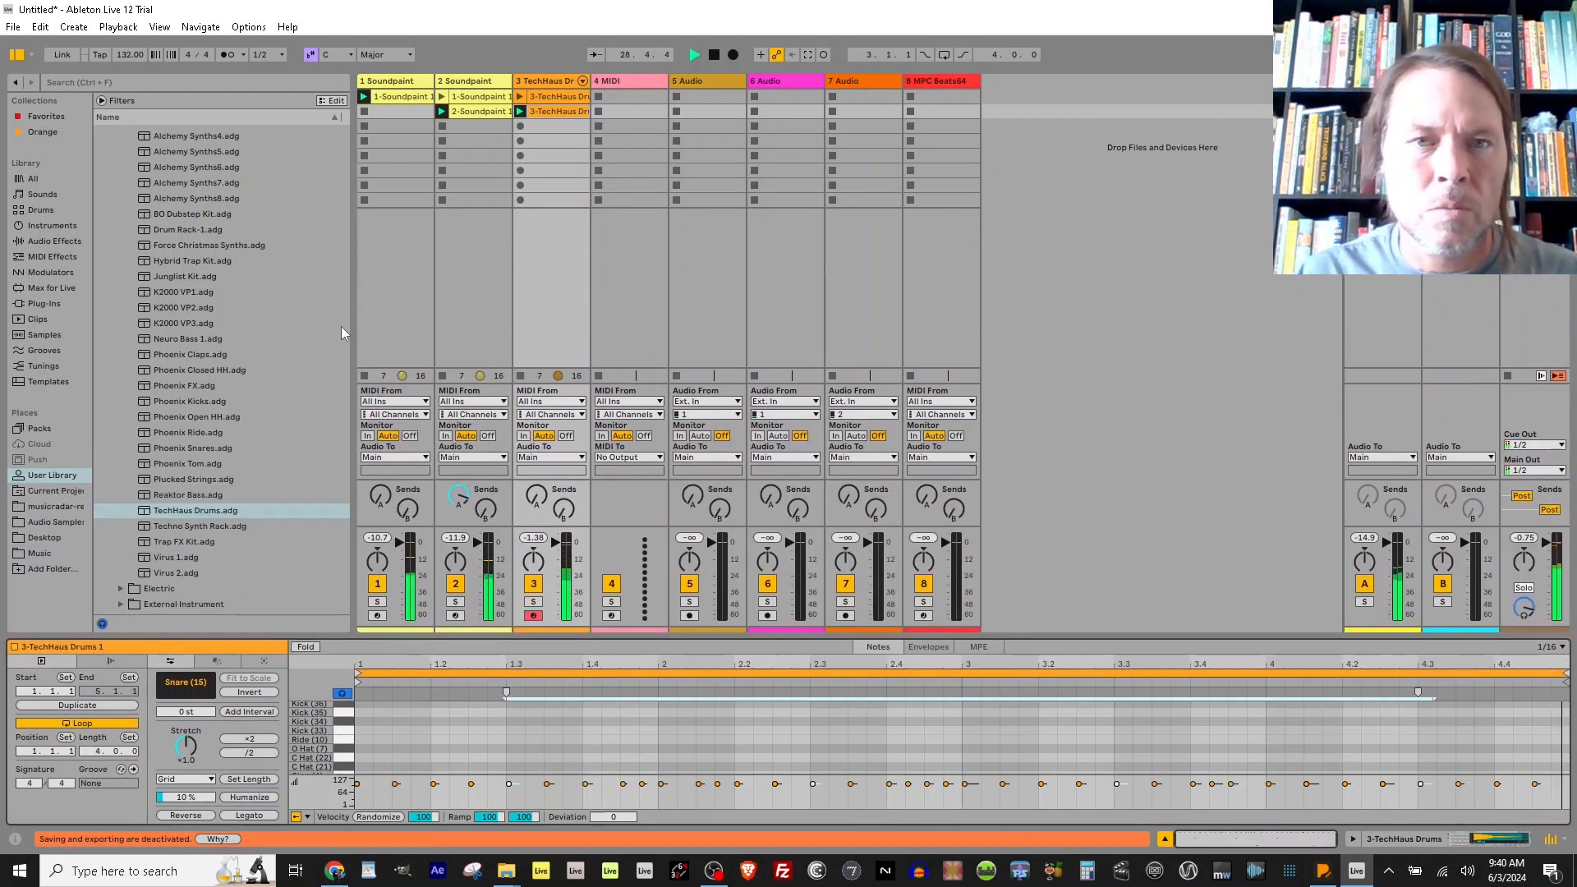
{"action": "left_click", "coordinate": [532, 616]}
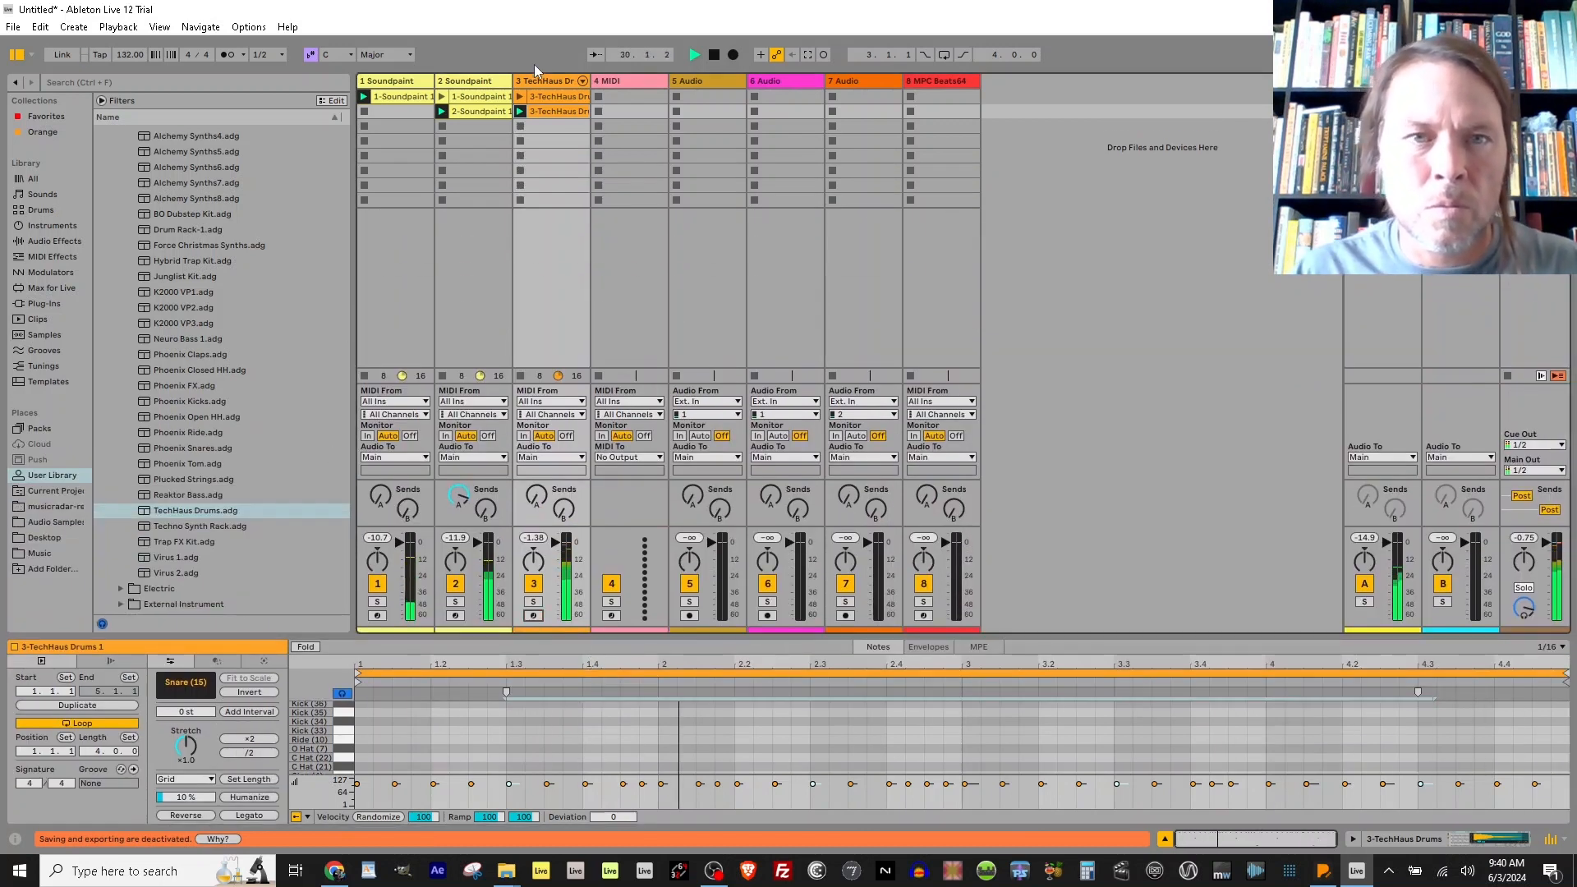
Delete the clip in the second Soundpaint track's first slot and recolor the clip below it green.
{"action": "left_click", "coordinate": [468, 97]}
{"action": "key", "text": "Delete"}
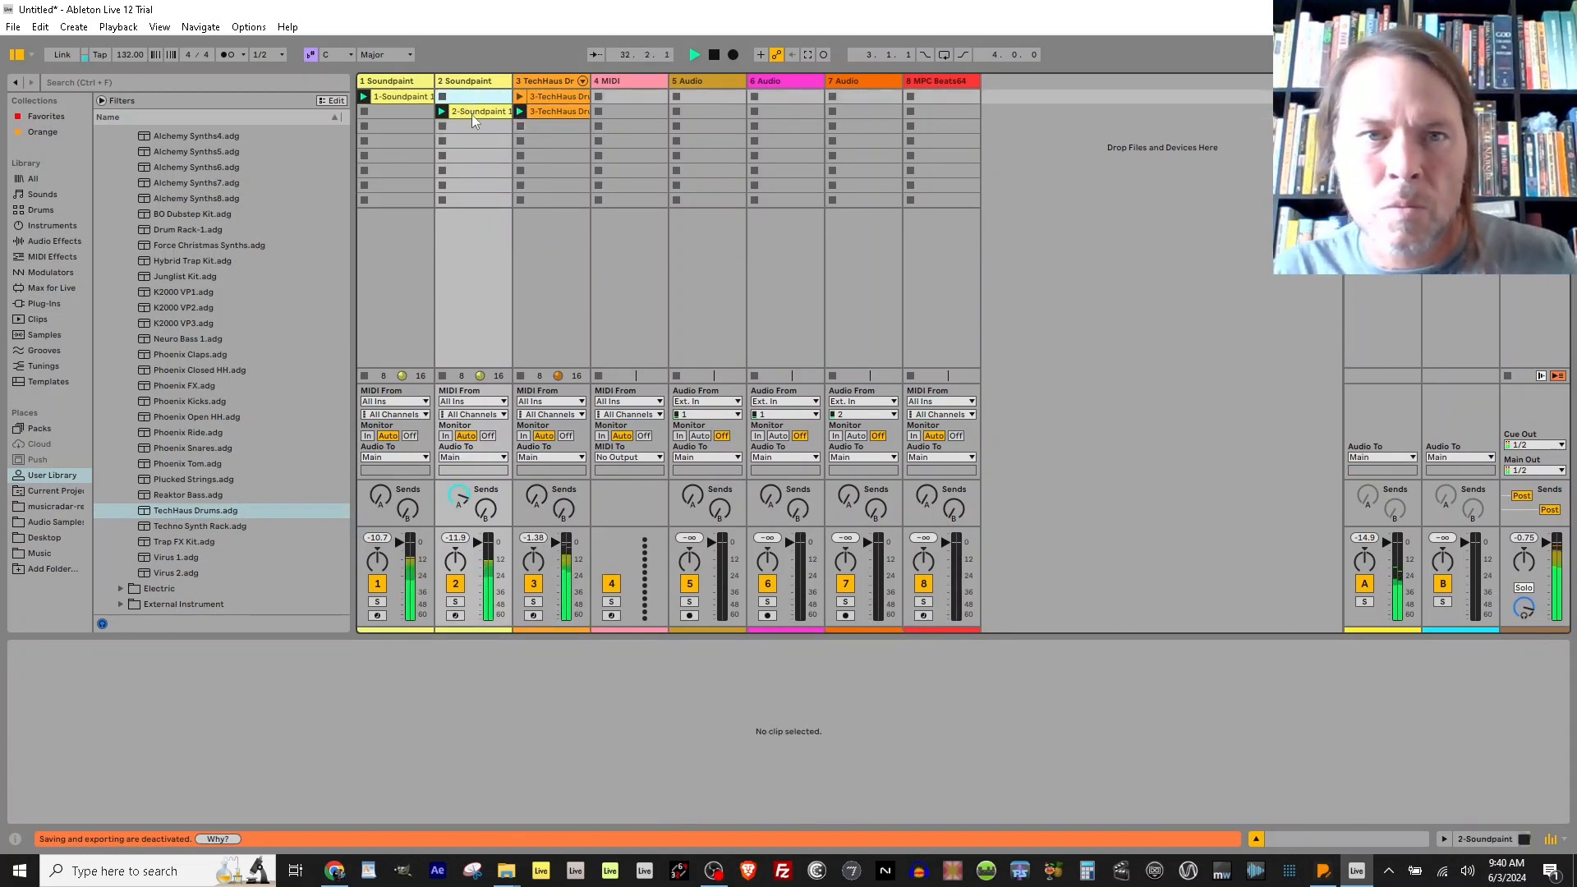
{"action": "right_click", "coordinate": [471, 115]}
{"action": "left_click", "coordinate": [564, 353]}
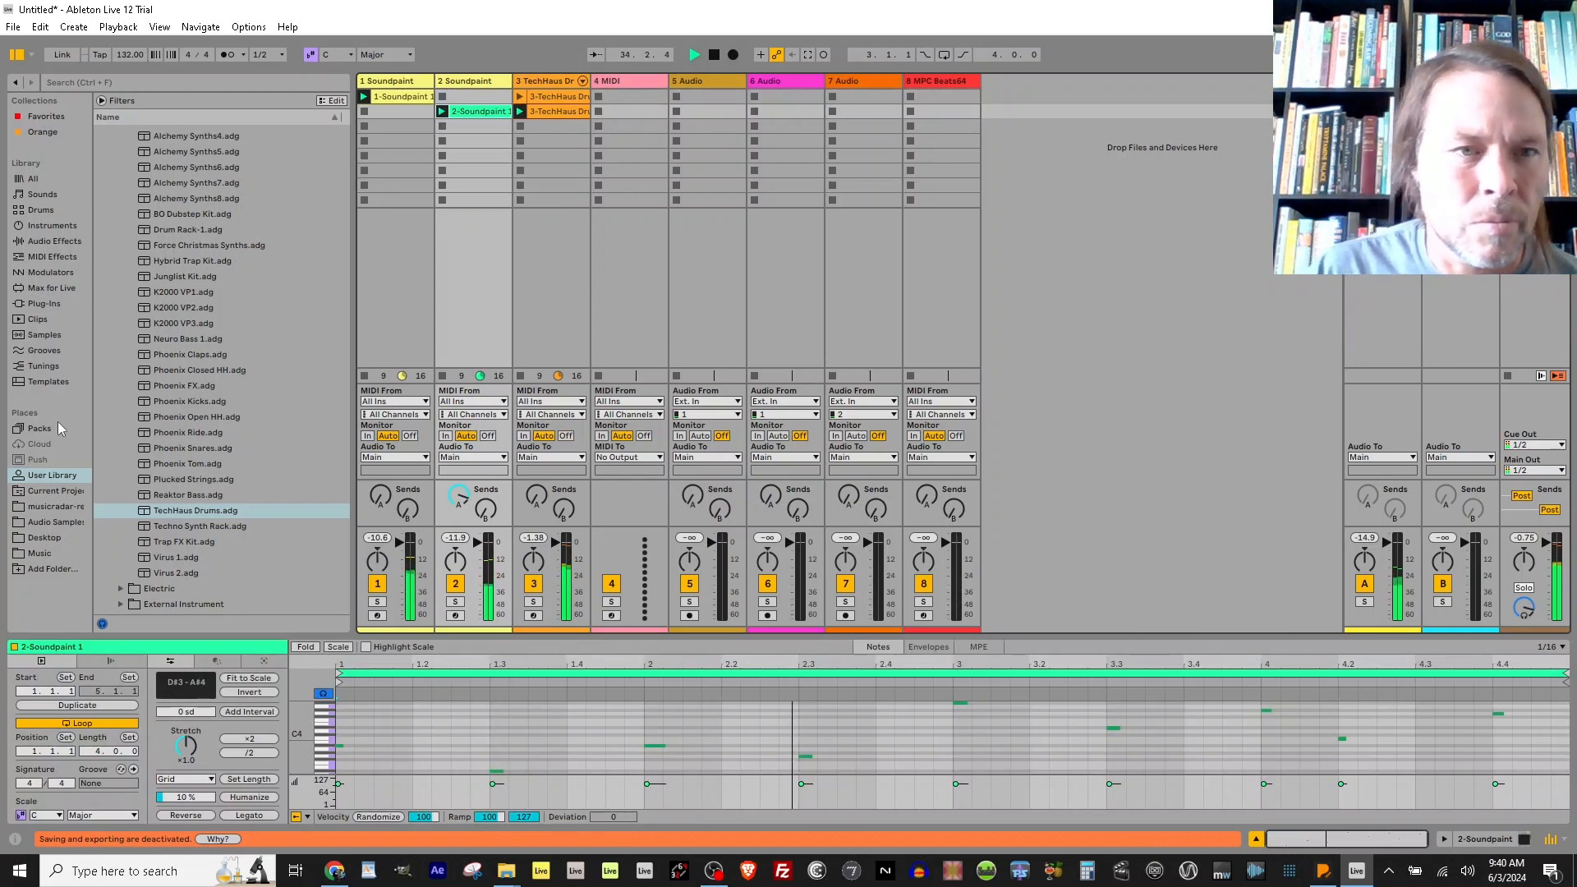
Find the Vital synth among the plug-ins and load it onto the empty fourth MIDI track.
{"action": "left_click", "coordinate": [49, 303]}
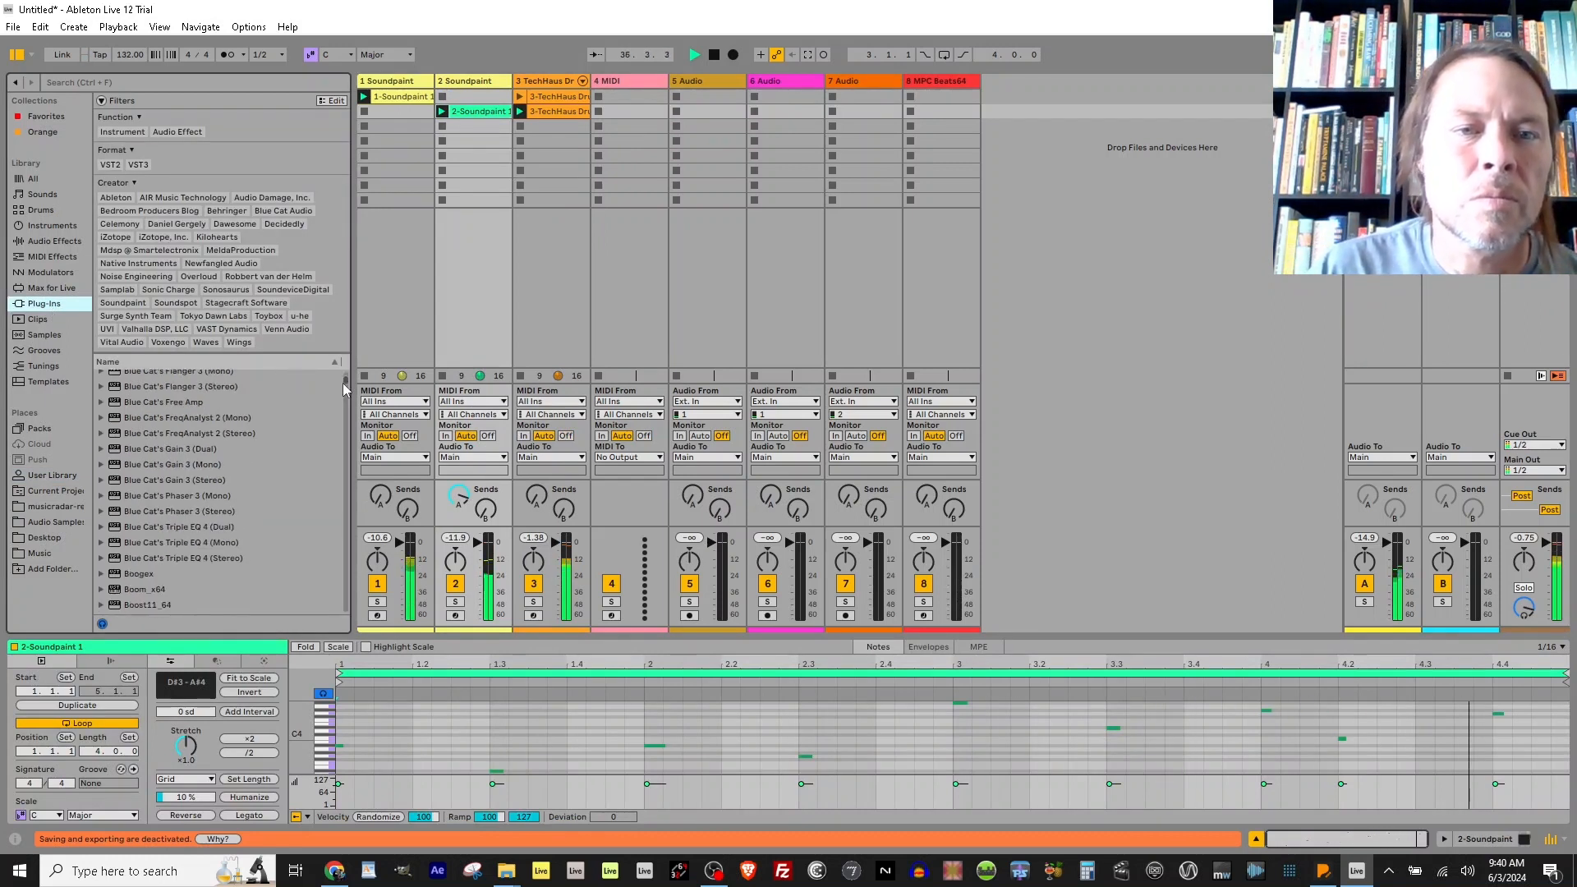
{"action": "left_click_drag", "start_coordinate": [342, 383], "coordinate": [314, 614]}
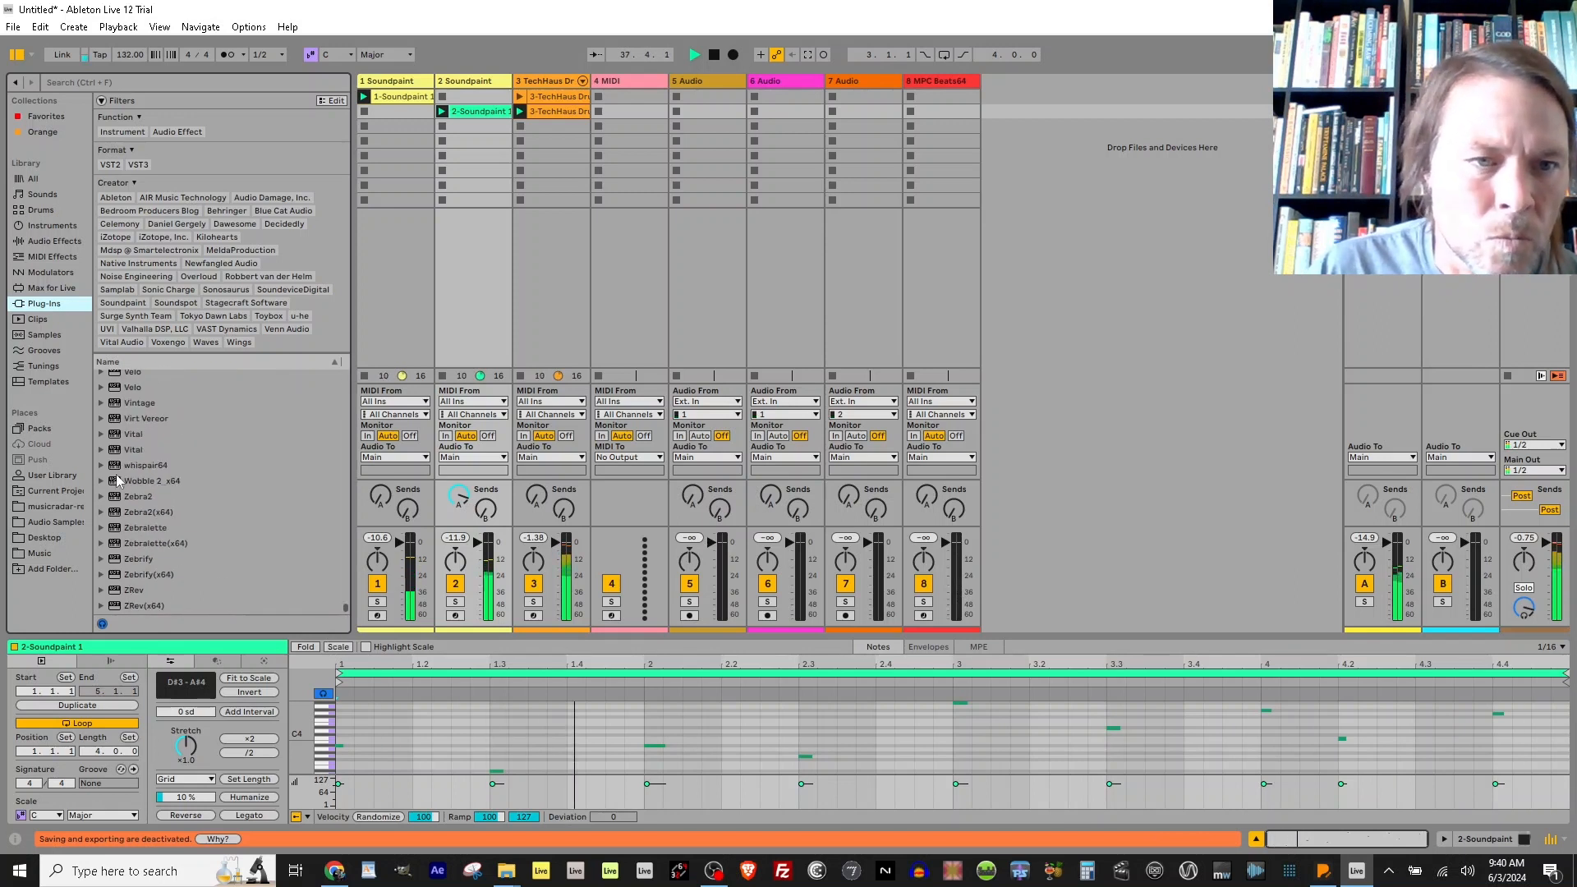
{"action": "left_click_drag", "start_coordinate": [119, 451], "coordinate": [269, 355]}
{"action": "left_click_drag", "start_coordinate": [561, 142], "coordinate": [624, 135]}
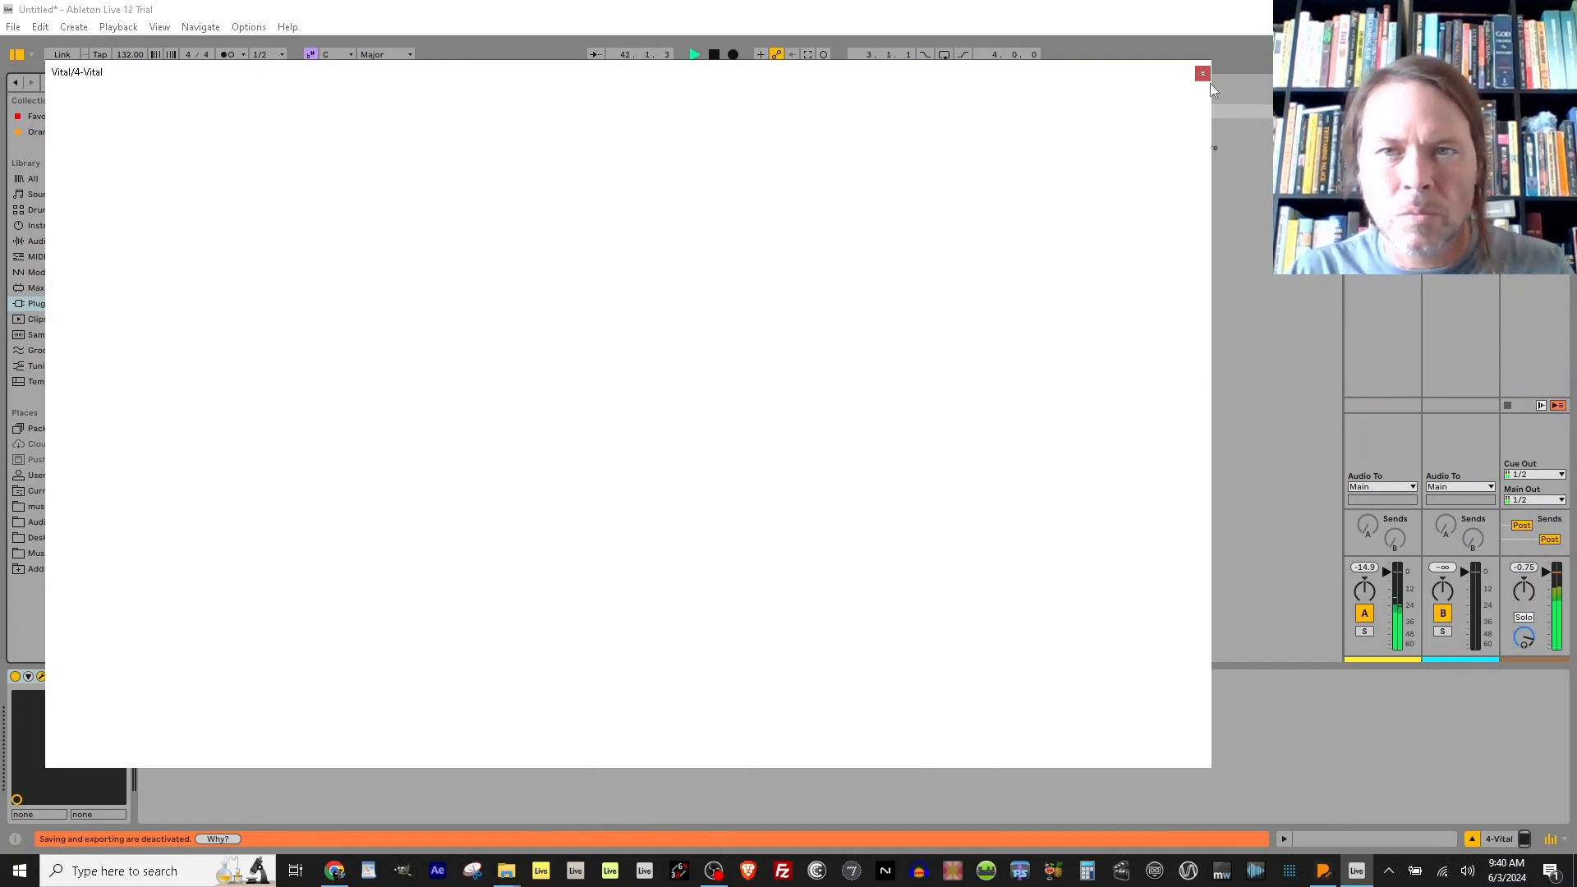
Lower the computer keyboard's octave range to C0–D1 while auditioning bass notes on Vital's Init Preset.
{"action": "key", "text": "a"}
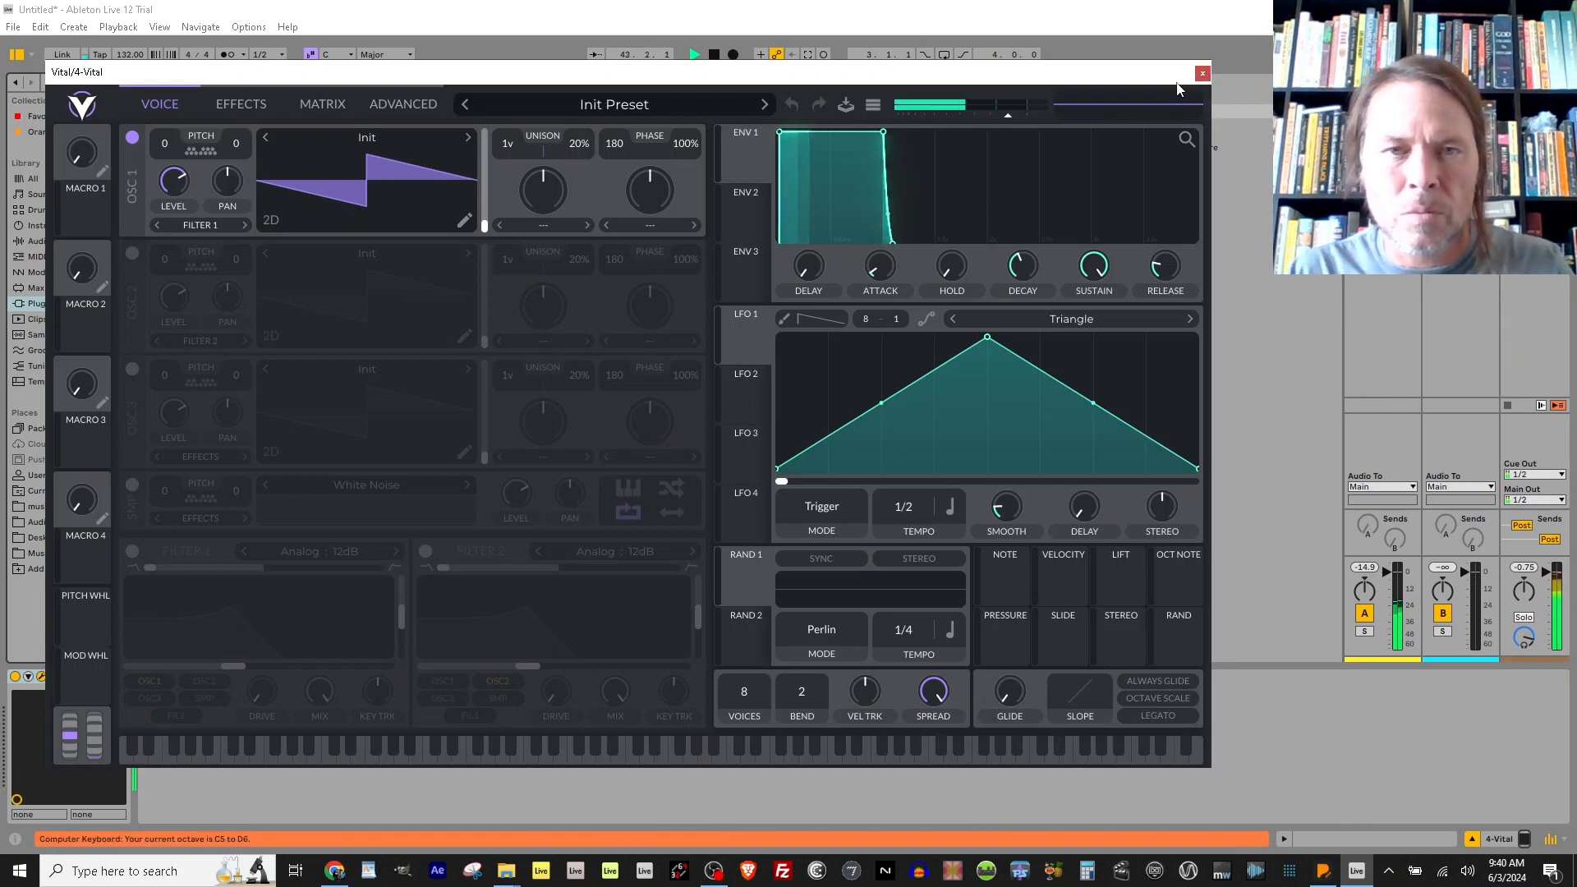
{"action": "key", "text": "z"}
{"action": "key", "text": "a"}
{"action": "key", "text": "z"}
{"action": "key", "text": "a"}
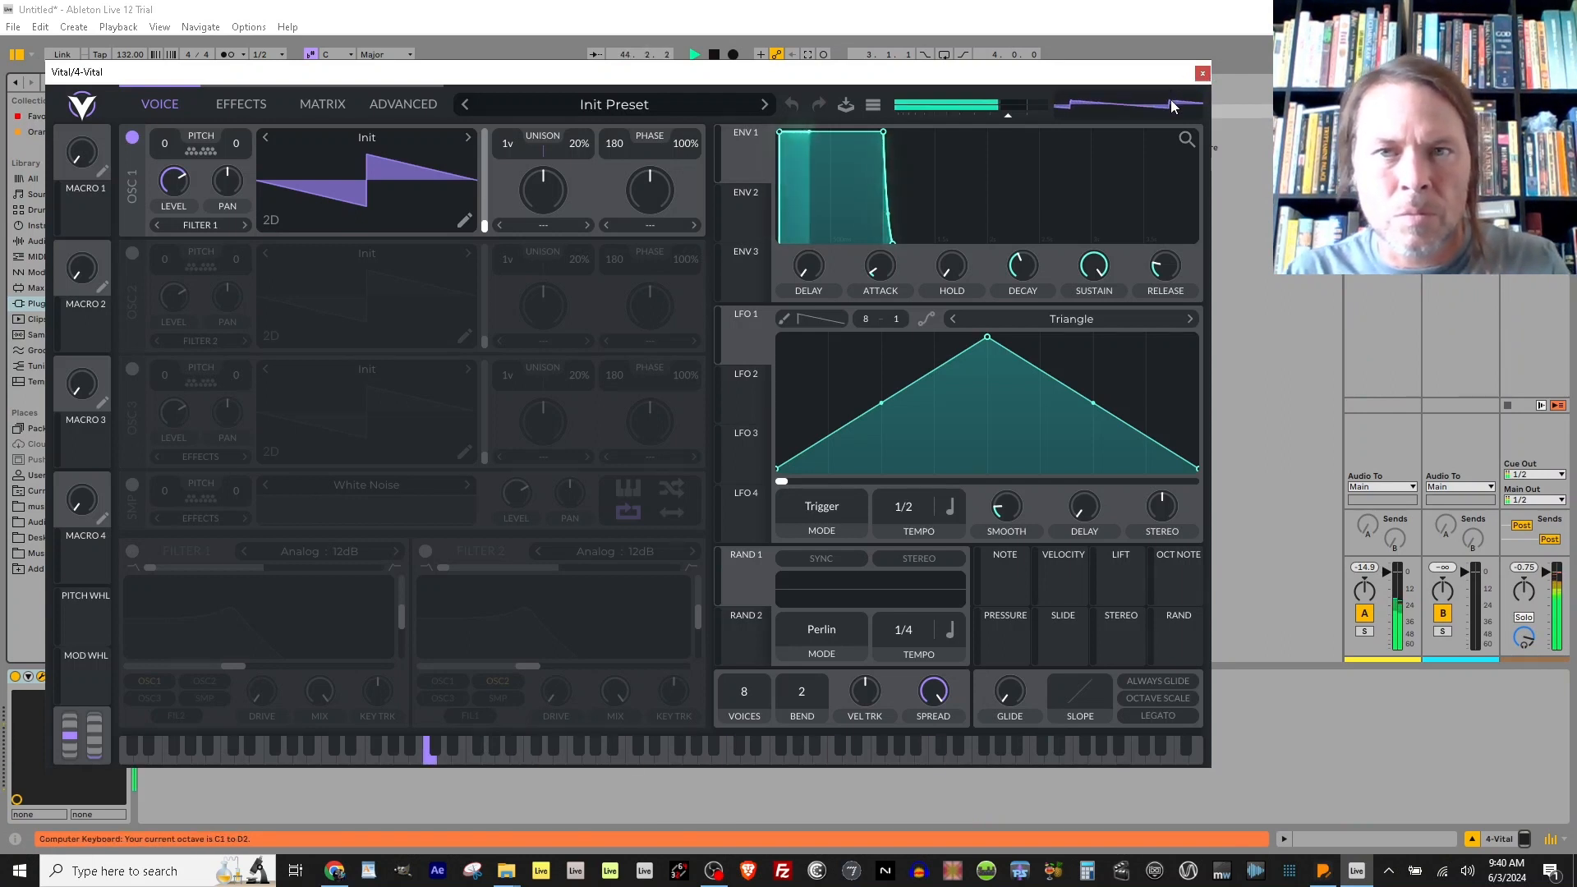
{"action": "key", "text": "z"}
{"action": "key", "text": "a"}
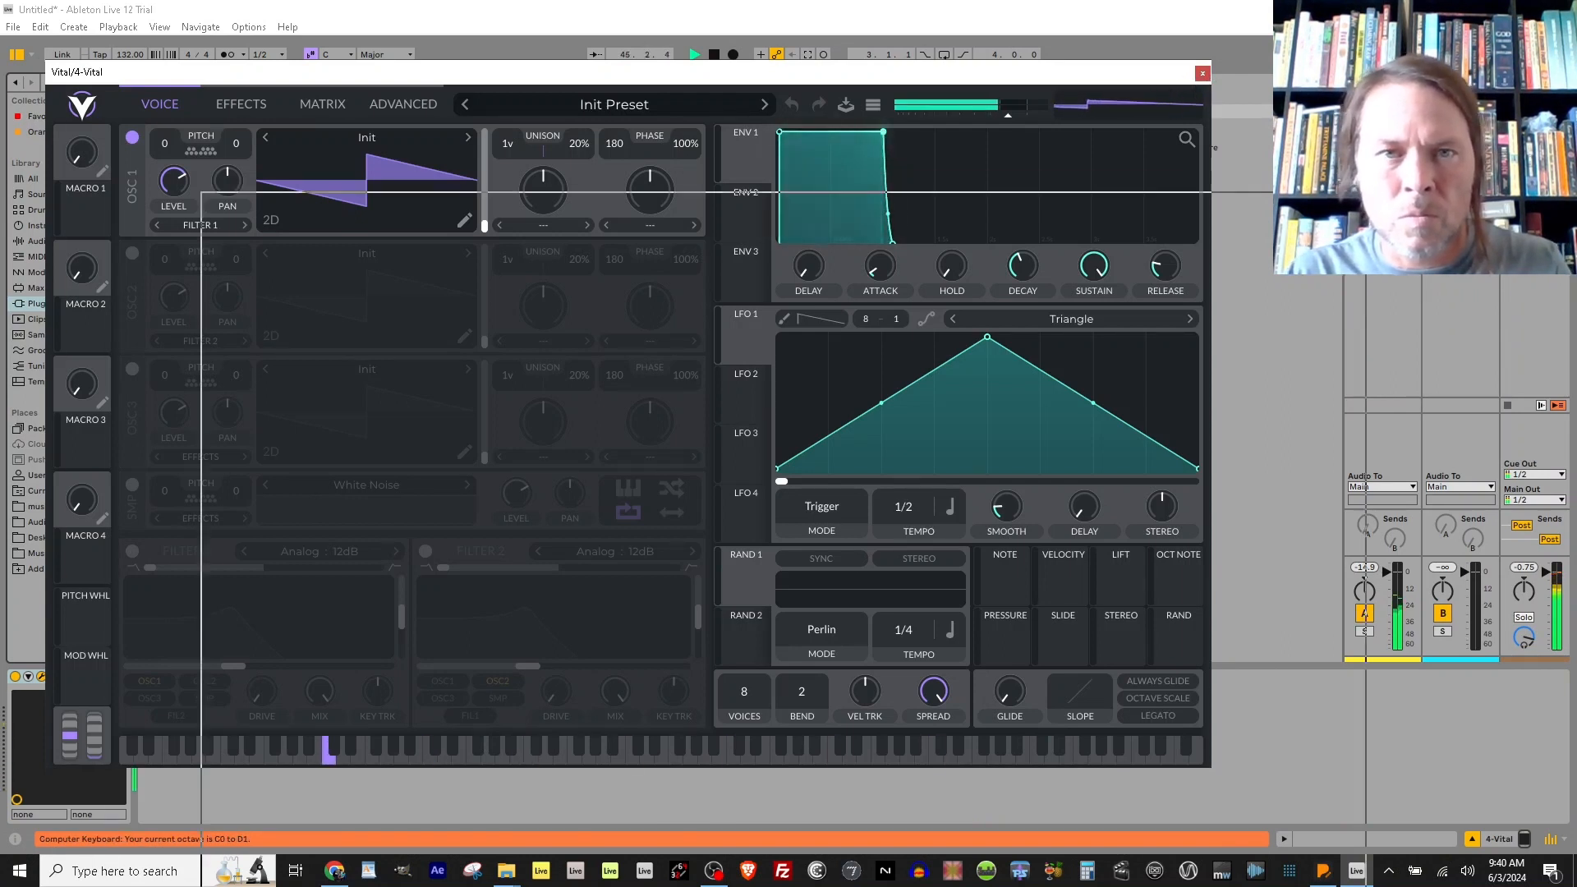
Move the Vital window clear of the clip slots and start recording a clip in the Vital track's second slot.
{"action": "left_click_drag", "start_coordinate": [839, 70], "coordinate": [1000, 203]}
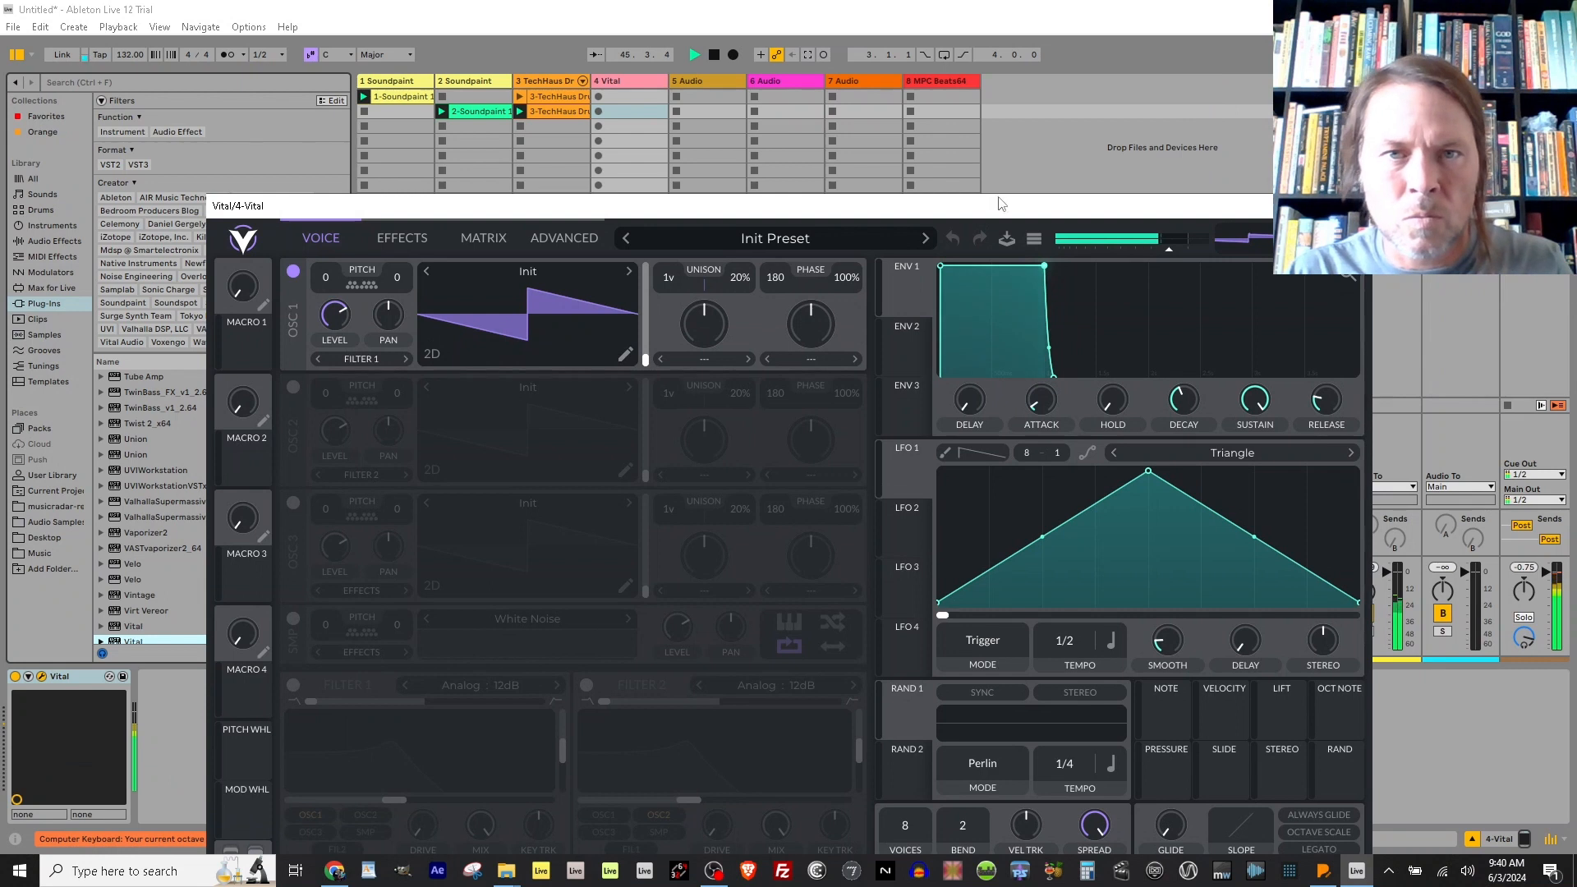
{"action": "left_click", "coordinate": [598, 111]}
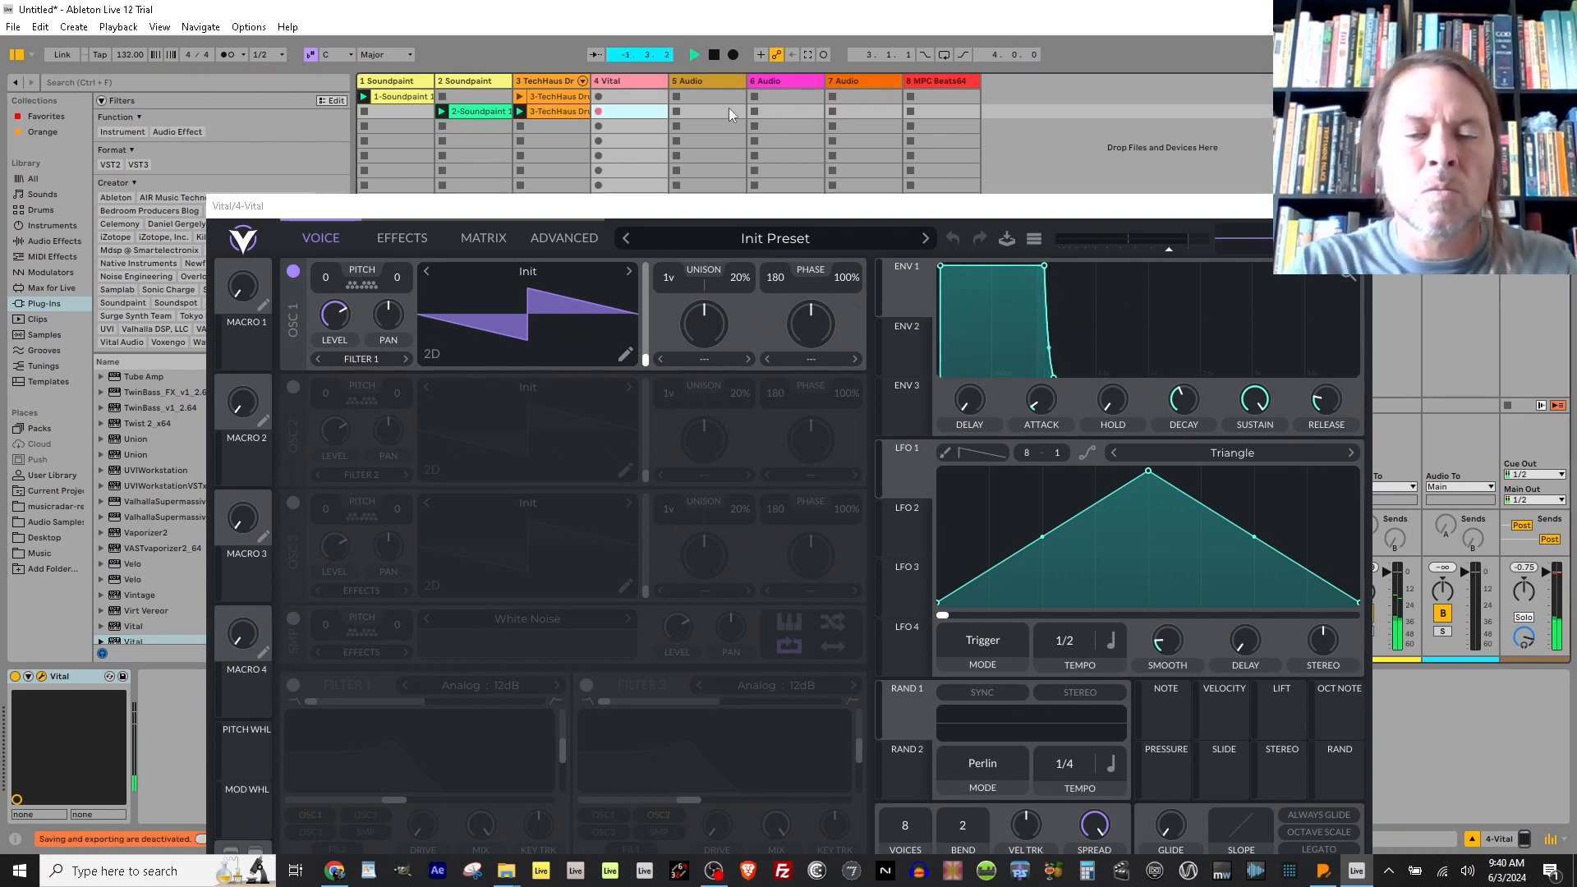
Record the bass part into the second clip slot of the Vital track and restart playback.
{"action": "key", "text": "a"}
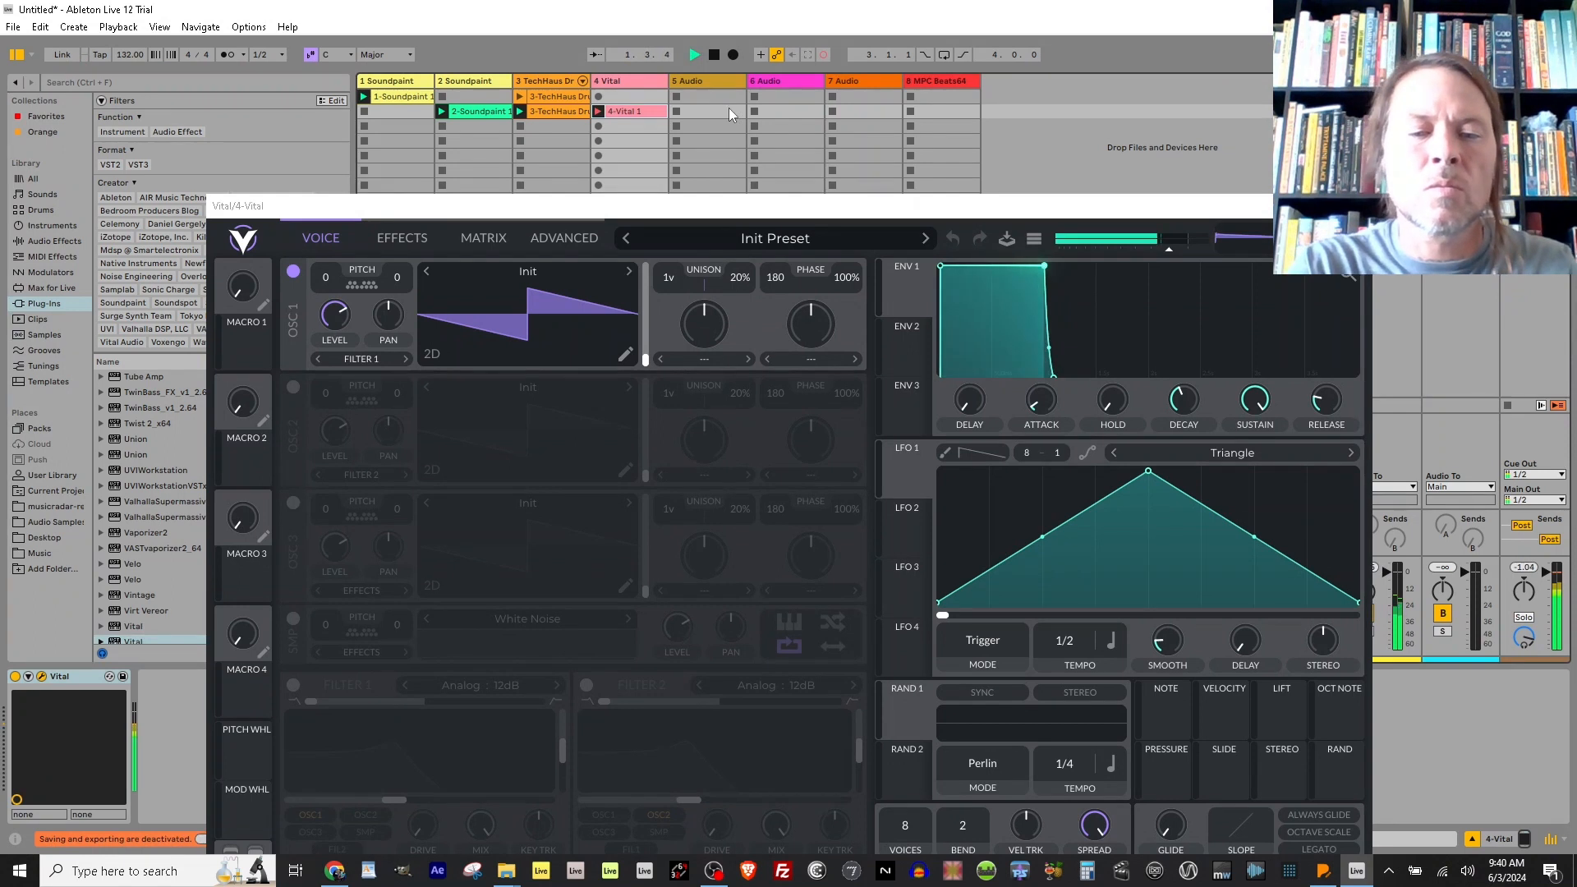
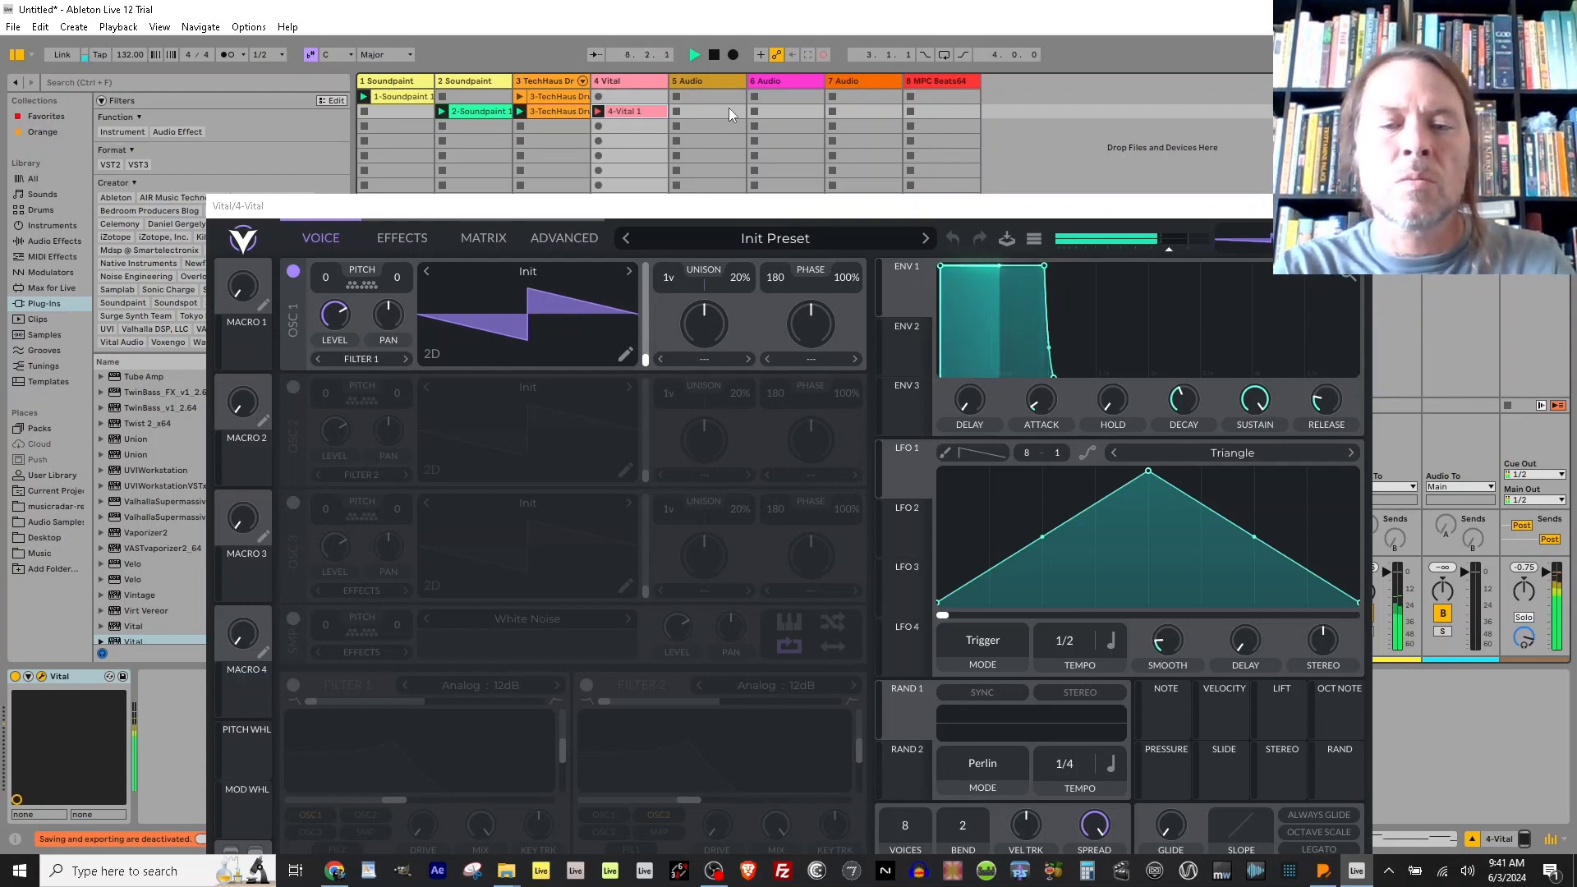
{"action": "key", "text": "space"}
{"action": "key", "text": "space"}
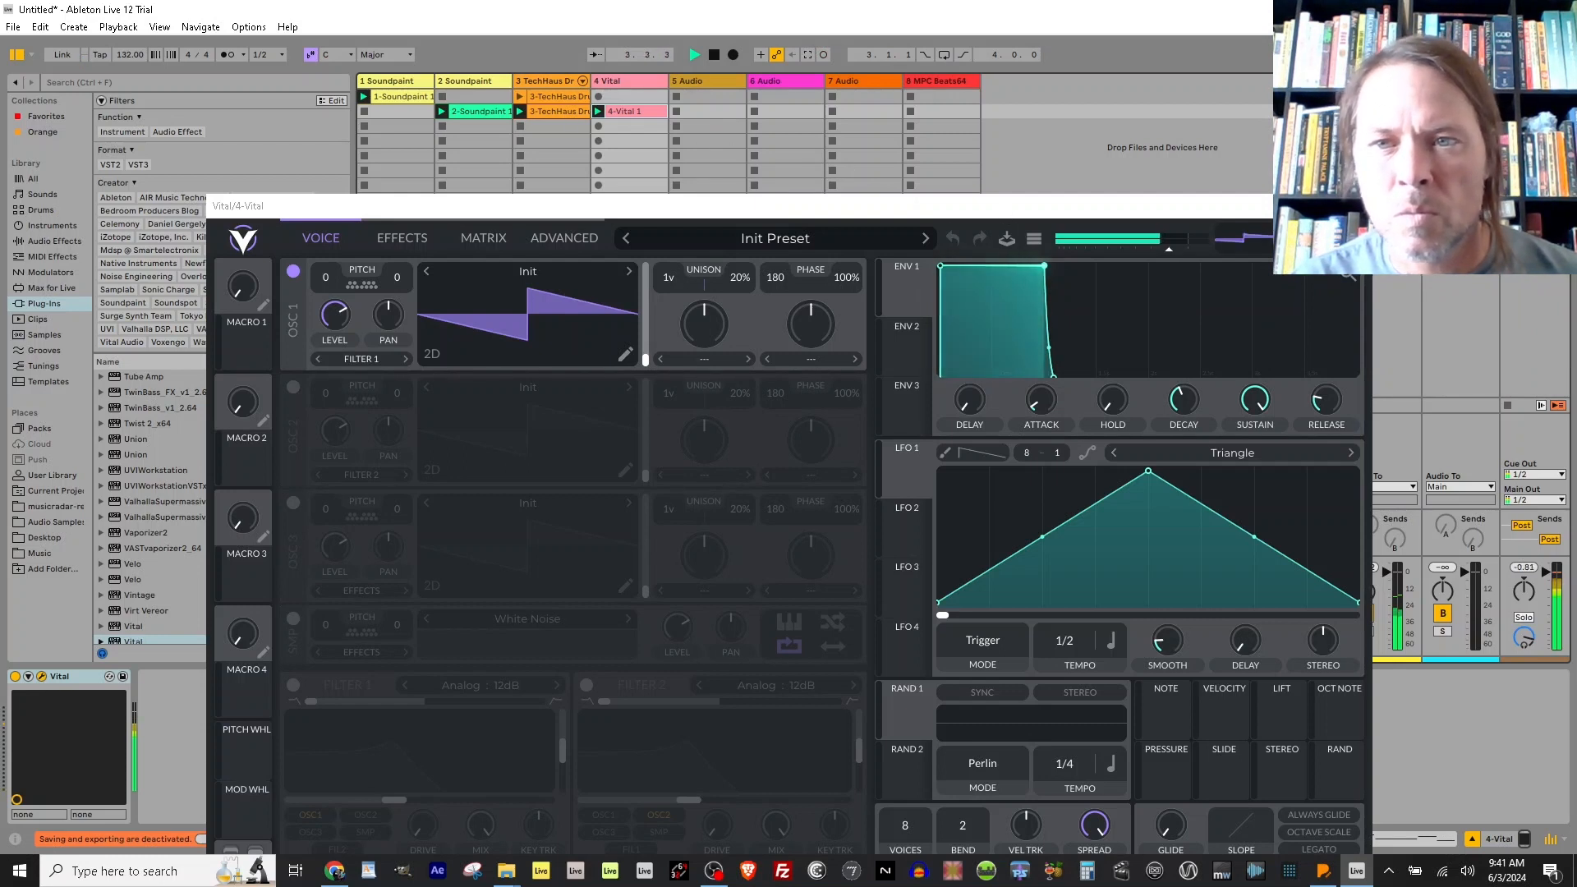
Open the recorded Vital clip's notes and extend the last note to the end of bar 8.
{"action": "left_click", "coordinate": [1354, 206]}
{"action": "double_click", "coordinate": [634, 111]}
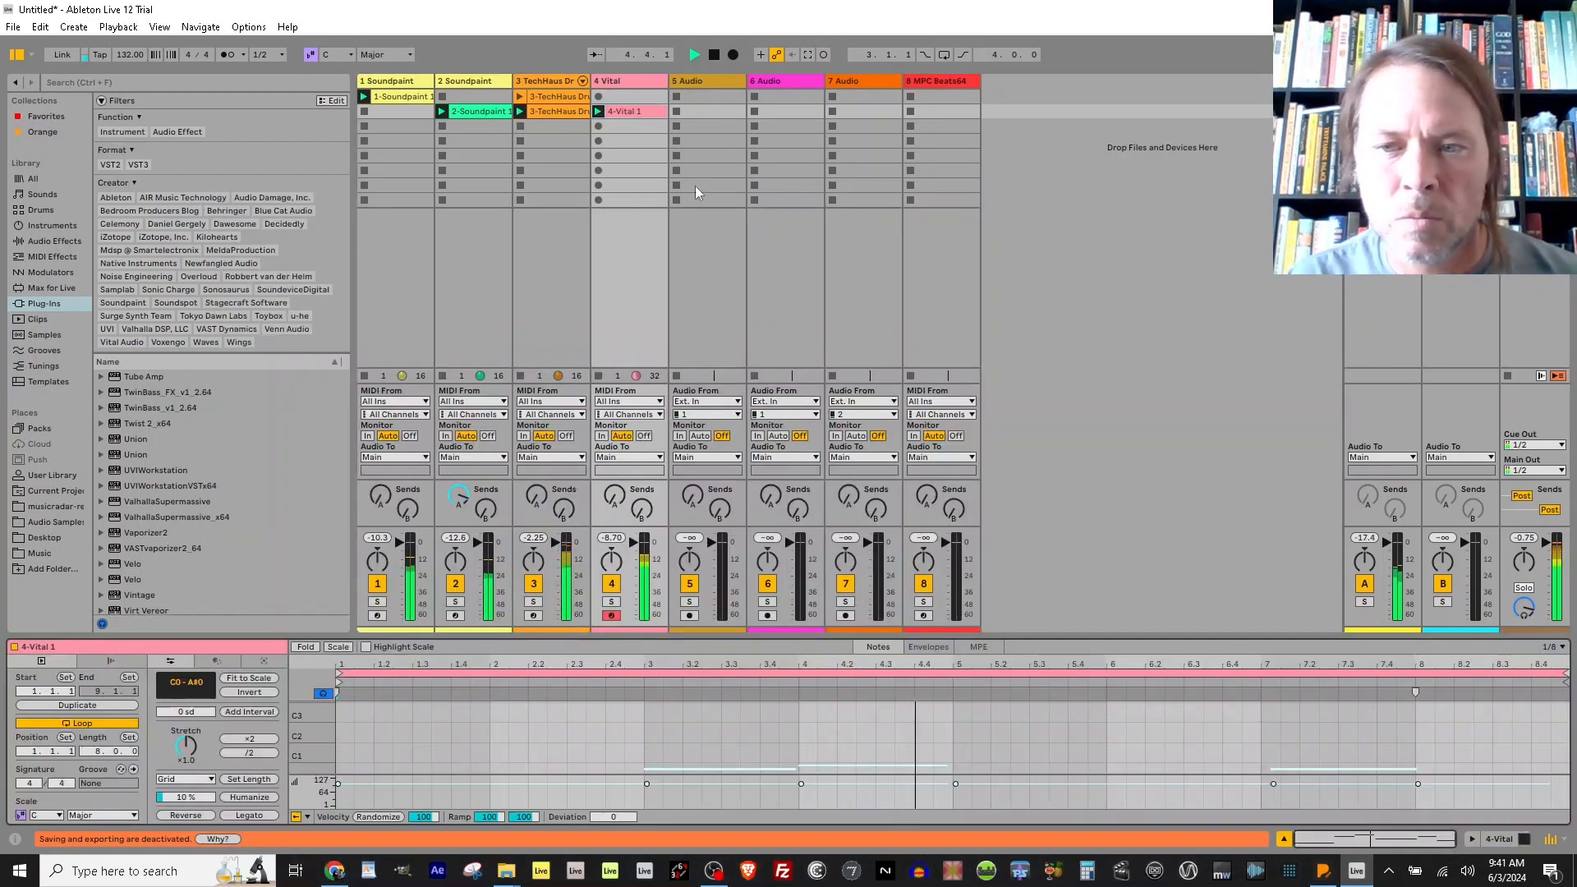
{"action": "scroll", "coordinate": [1432, 732], "scroll_direction": "down", "scroll_amount": 3}
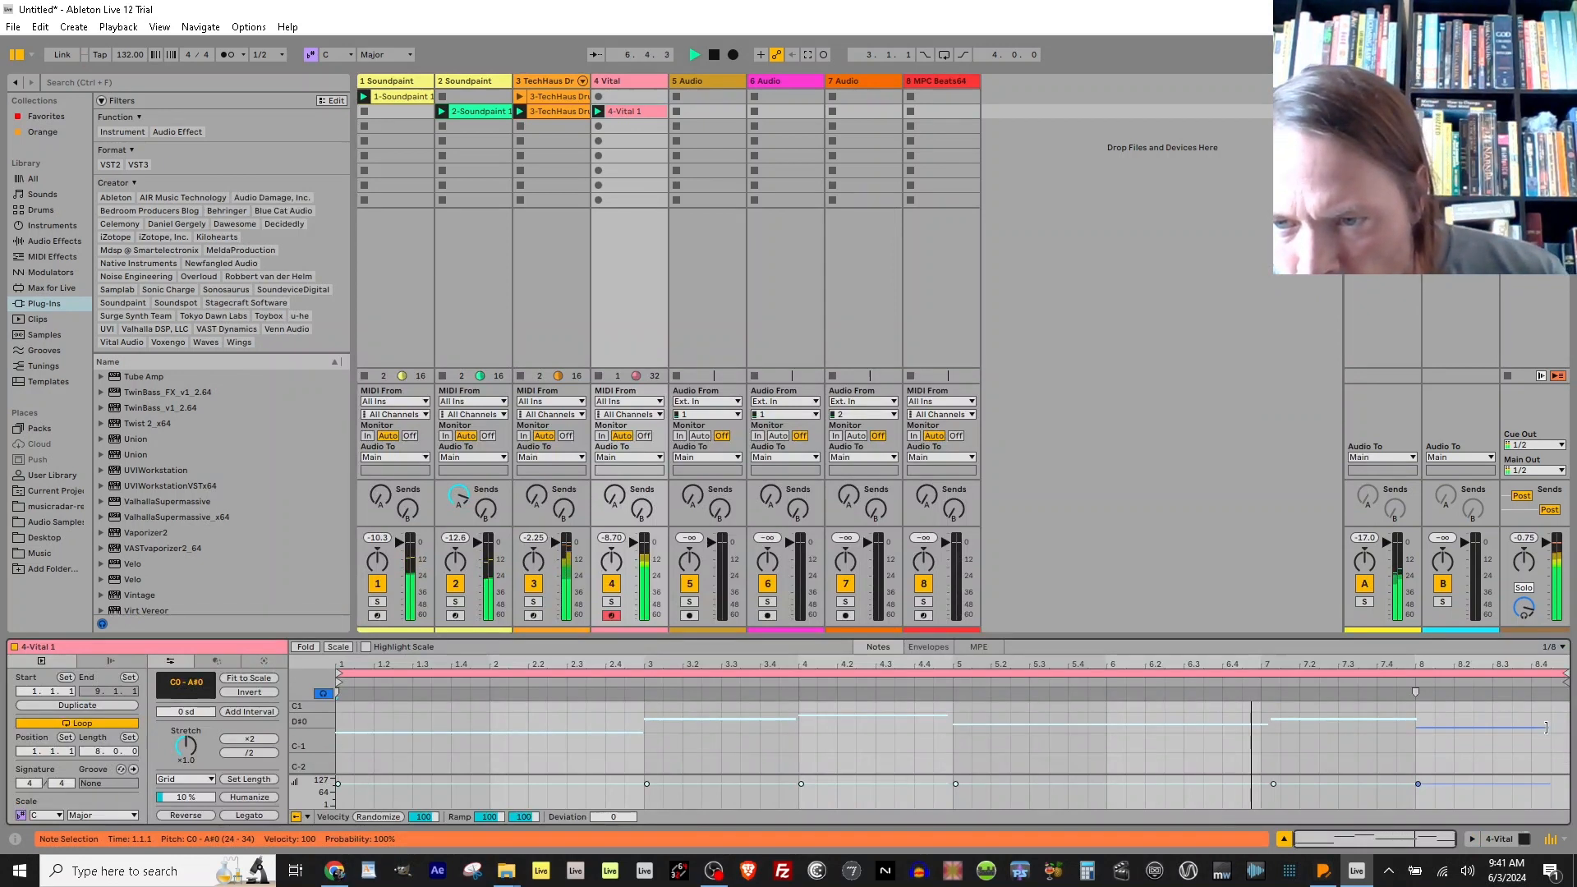
{"action": "key", "text": "ctrl+a"}
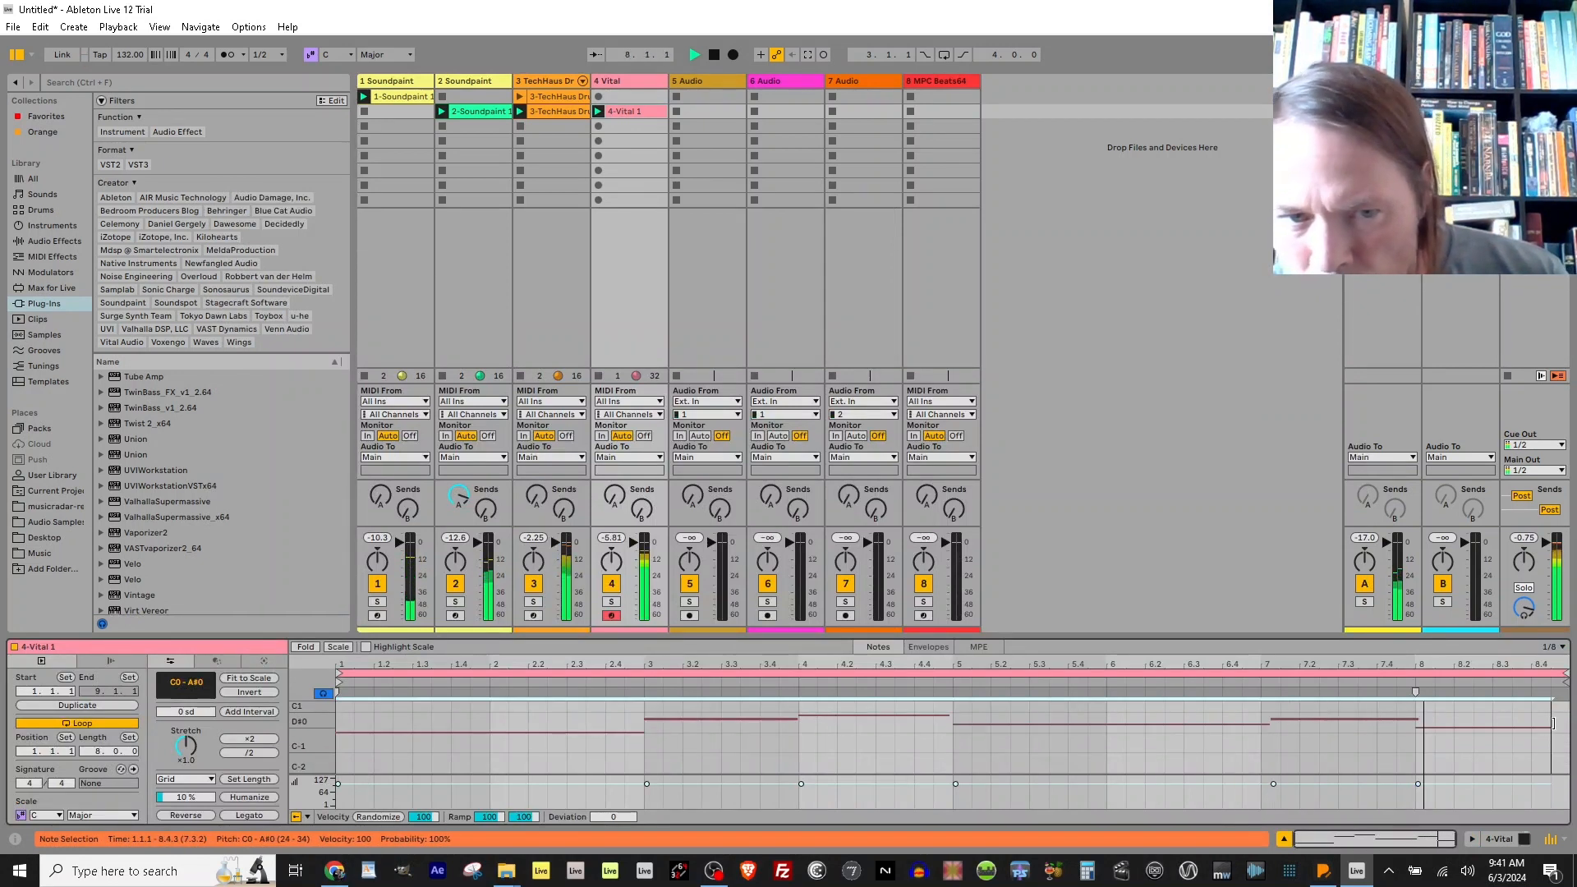
{"action": "left_click", "coordinate": [1545, 722]}
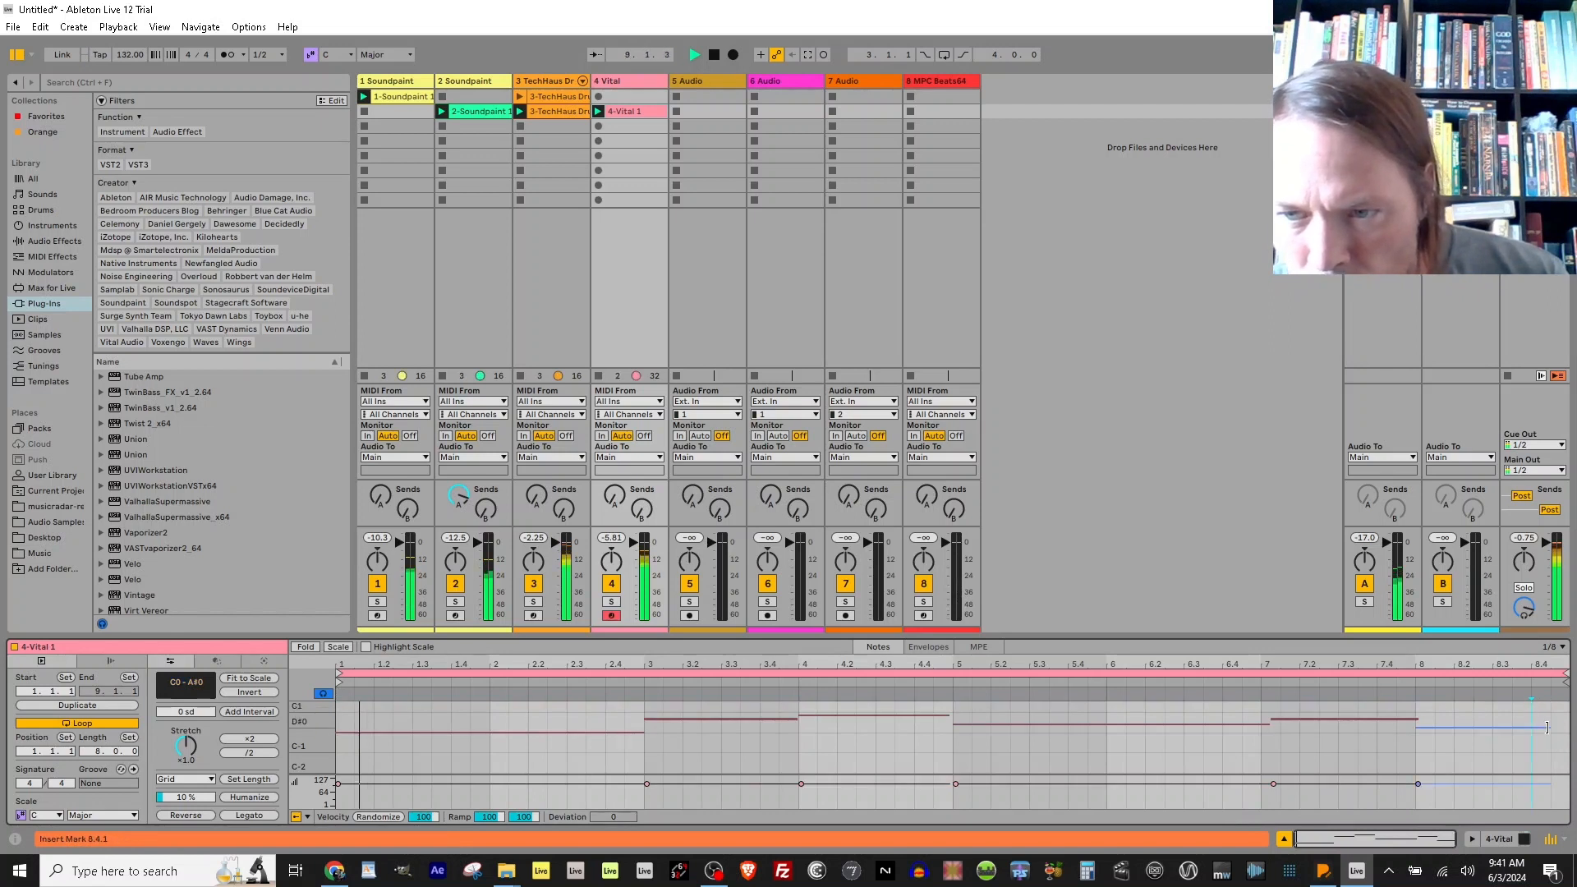
{"action": "left_click_drag", "start_coordinate": [1546, 728], "coordinate": [1568, 727]}
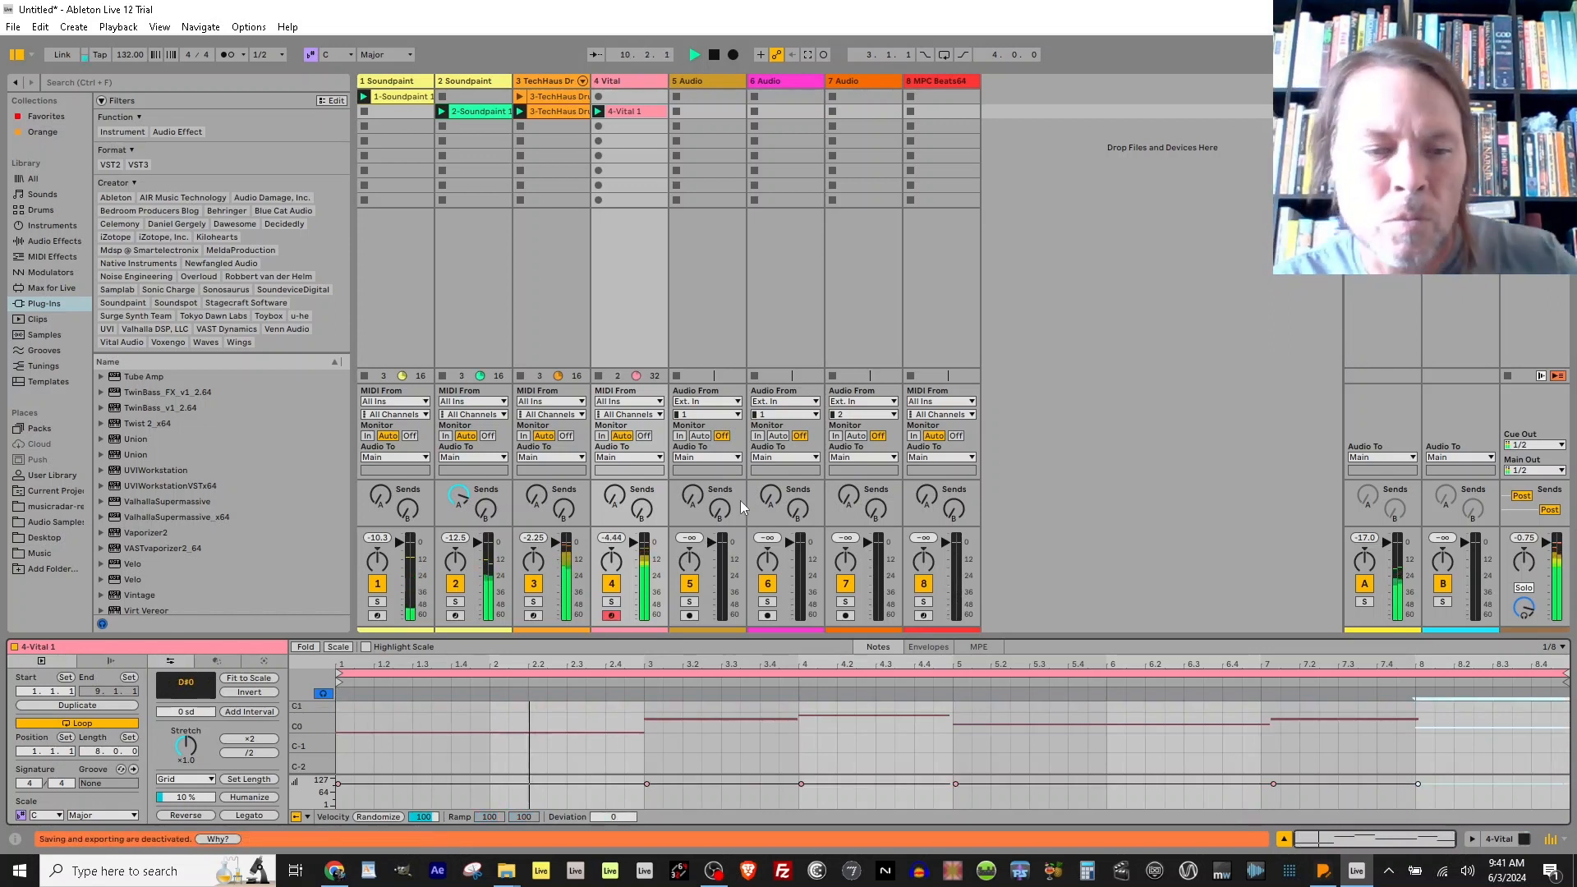
Reopen the Vital synth, load the Factory Basic Shapes wavetable into Oscillator 1, and raise its frame to a rounded square shape.
{"action": "key", "text": "shift+Tab"}
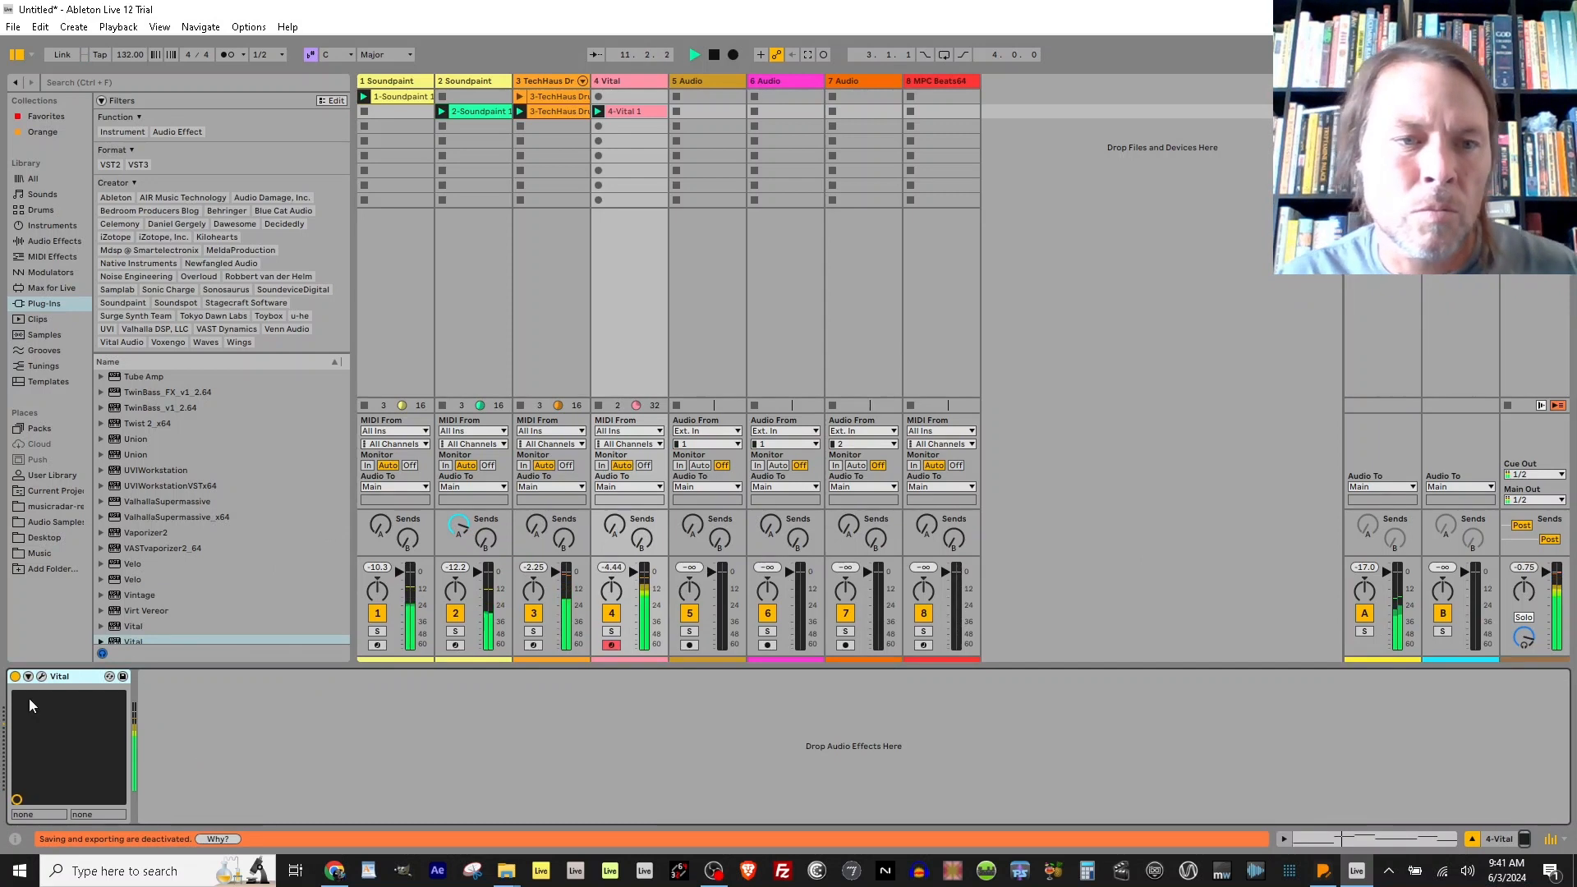
{"action": "left_click", "coordinate": [41, 676]}
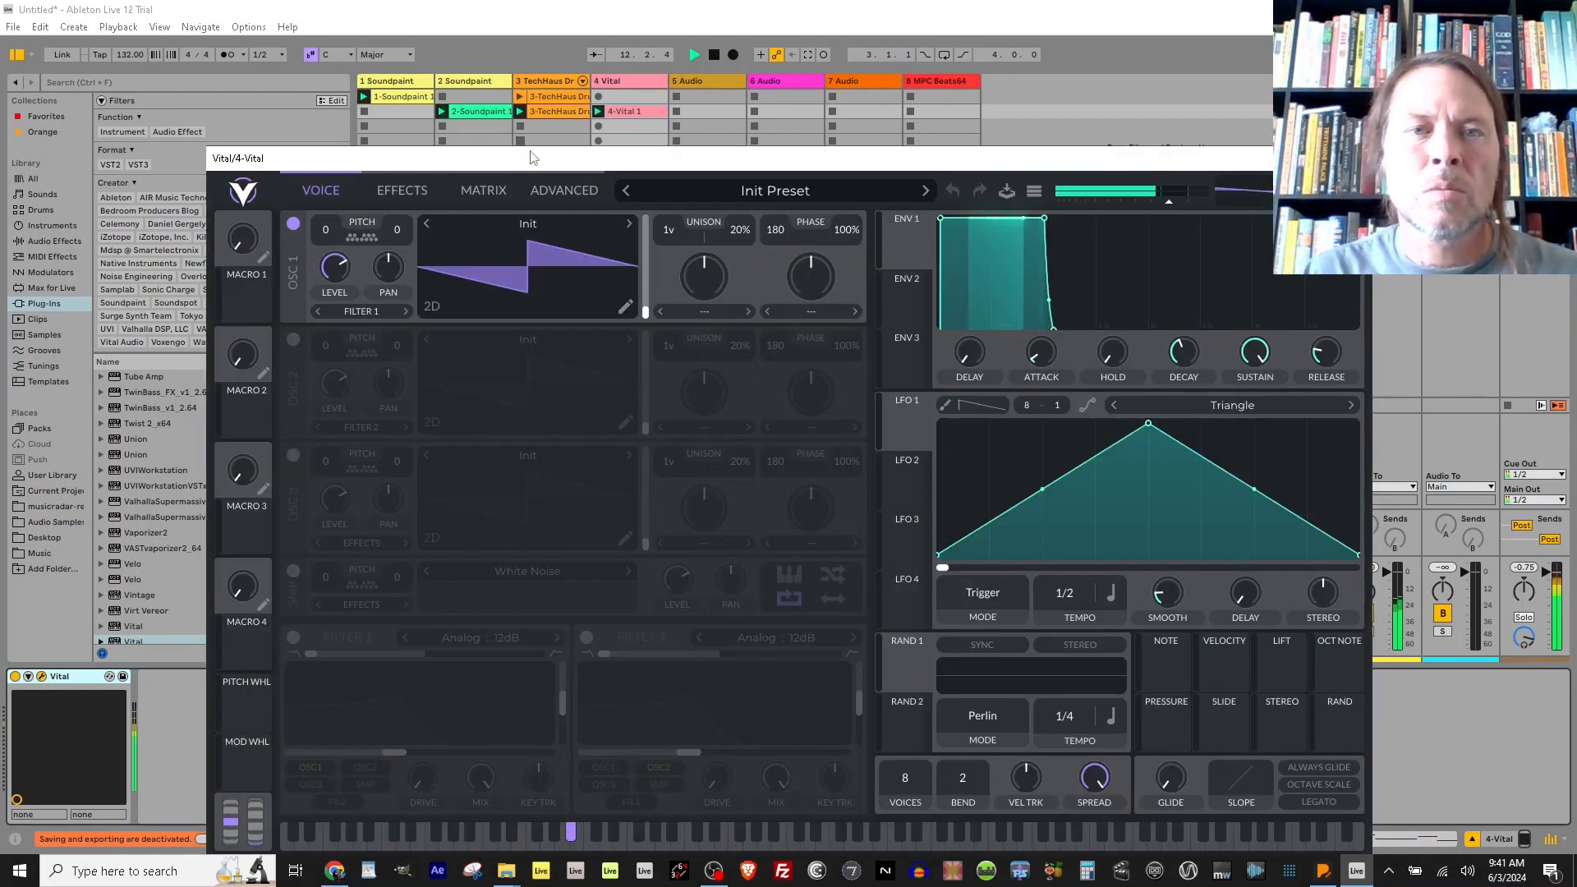
{"action": "left_click_drag", "start_coordinate": [530, 157], "coordinate": [543, 104]}
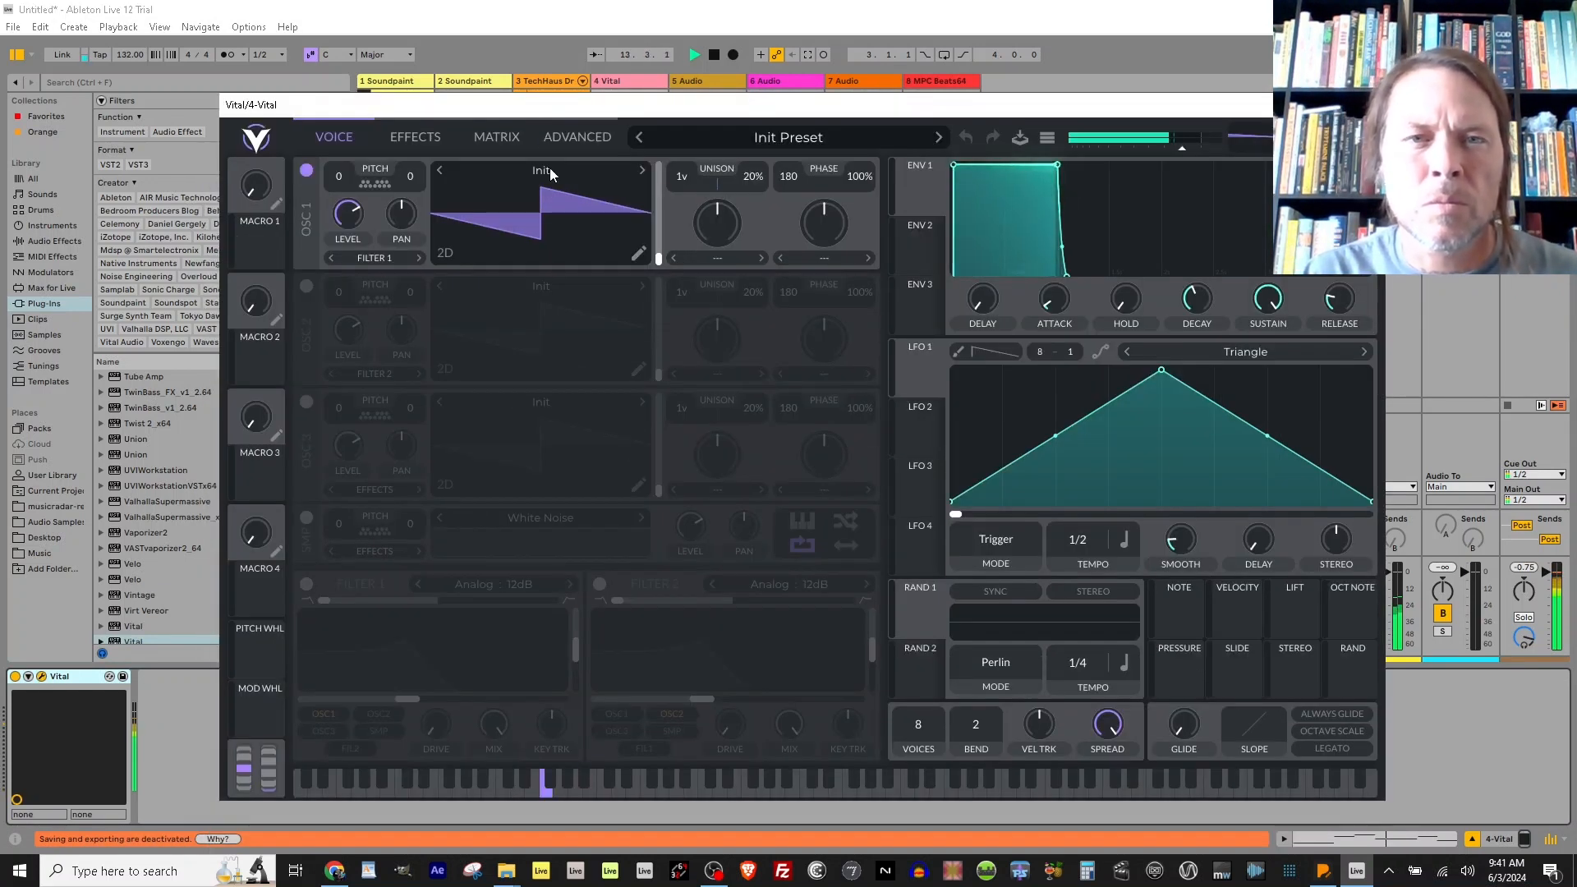
{"action": "left_click", "coordinate": [552, 174]}
{"action": "left_click", "coordinate": [723, 284]}
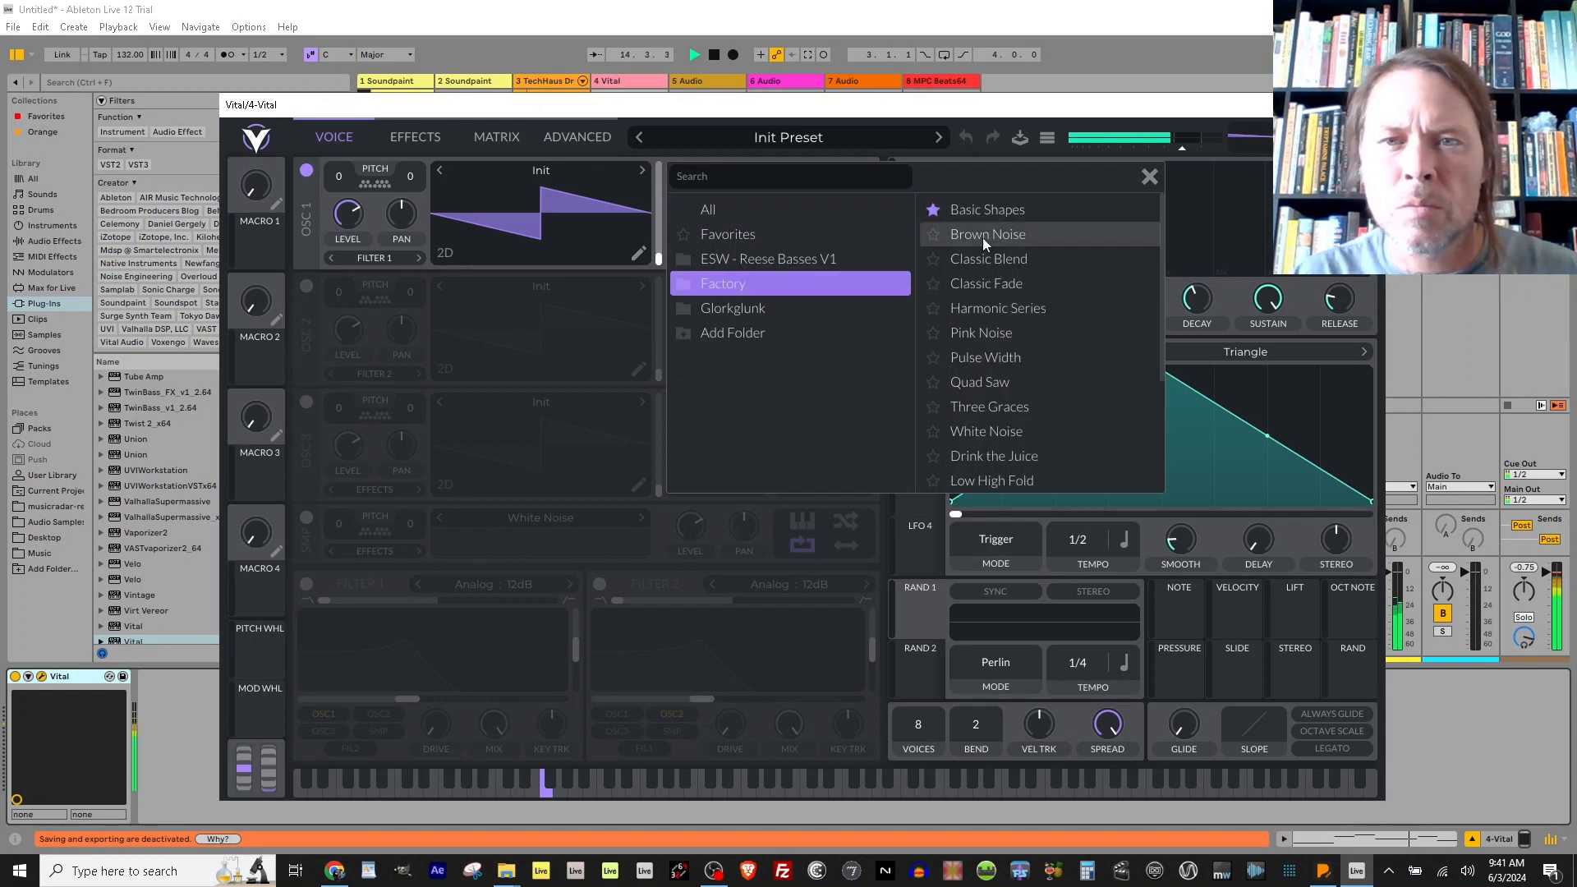
{"action": "left_click", "coordinate": [986, 210]}
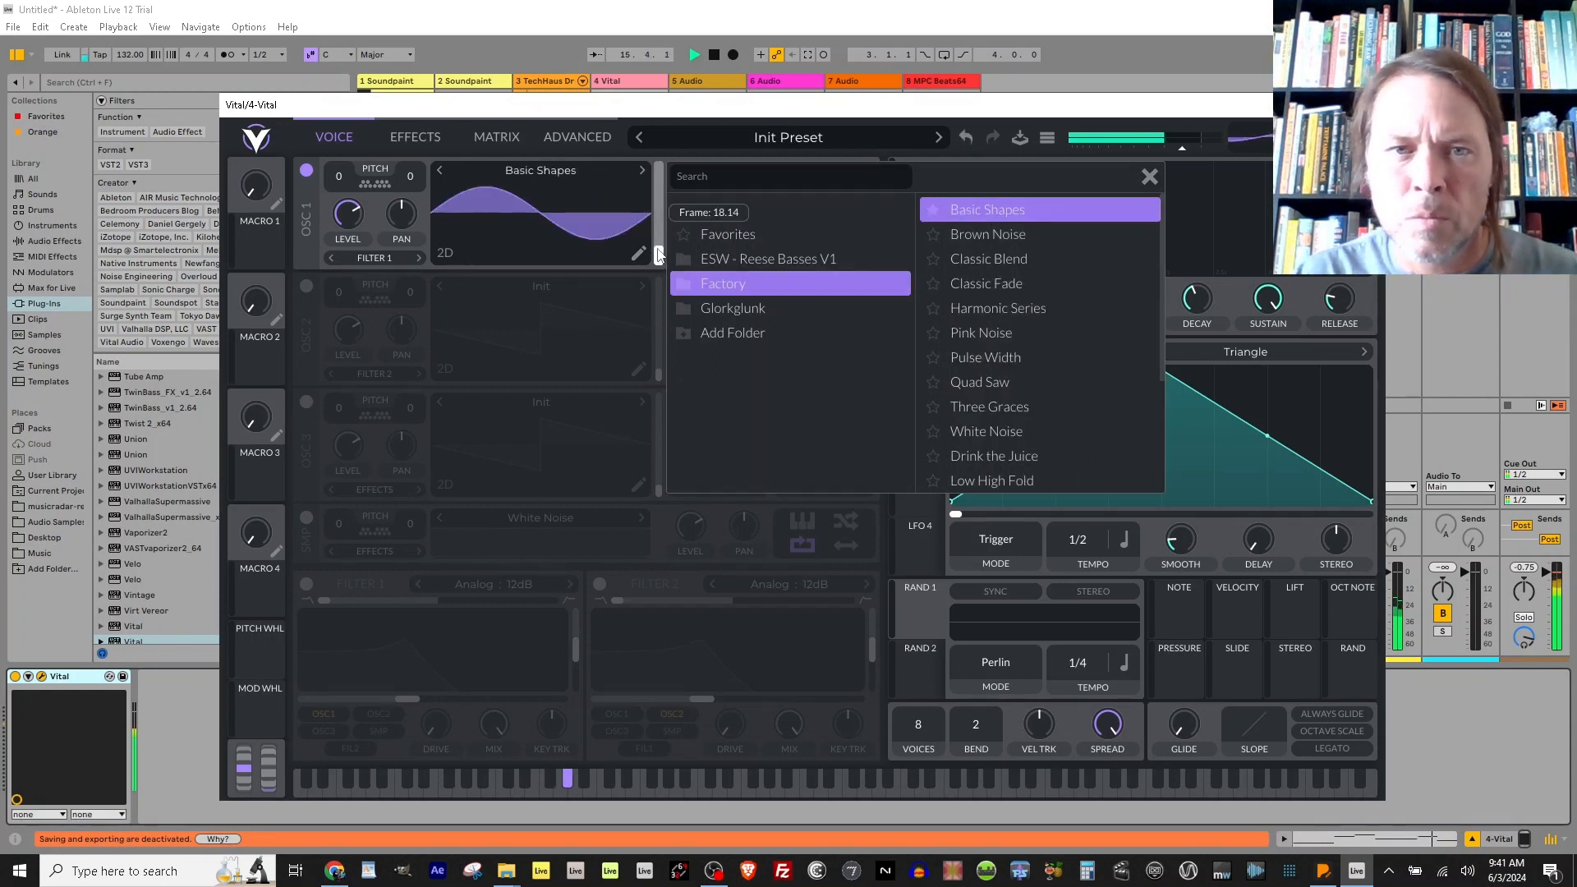
{"action": "left_click_drag", "start_coordinate": [658, 255], "coordinate": [658, 244]}
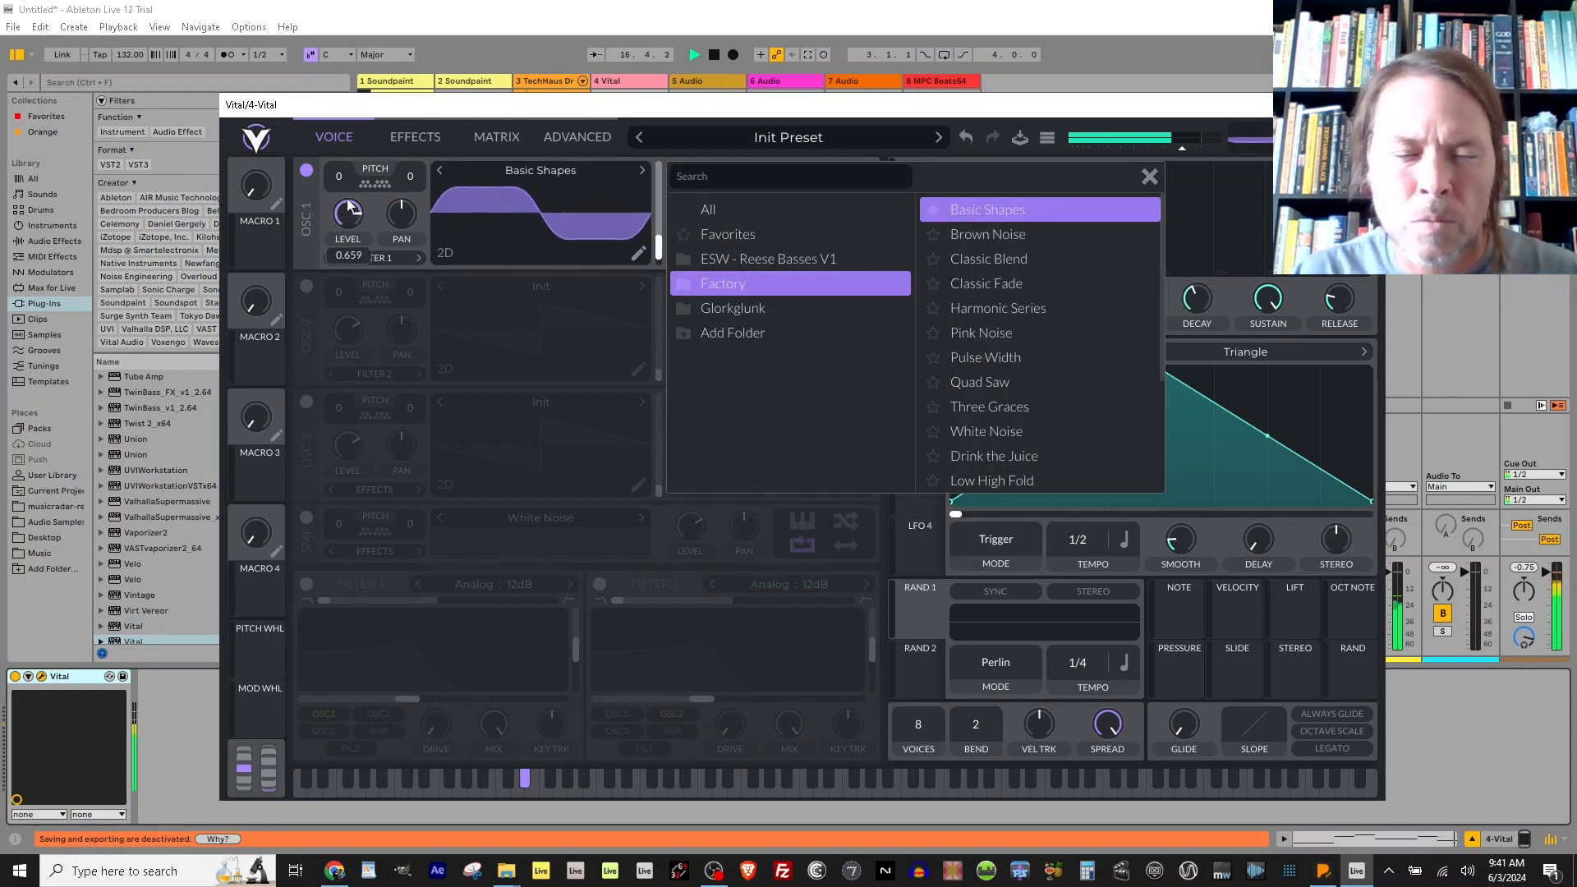
Enable Oscillator 2 and Filter 1, with only Oscillator 2 routed into the filter.
{"action": "left_click", "coordinate": [309, 288]}
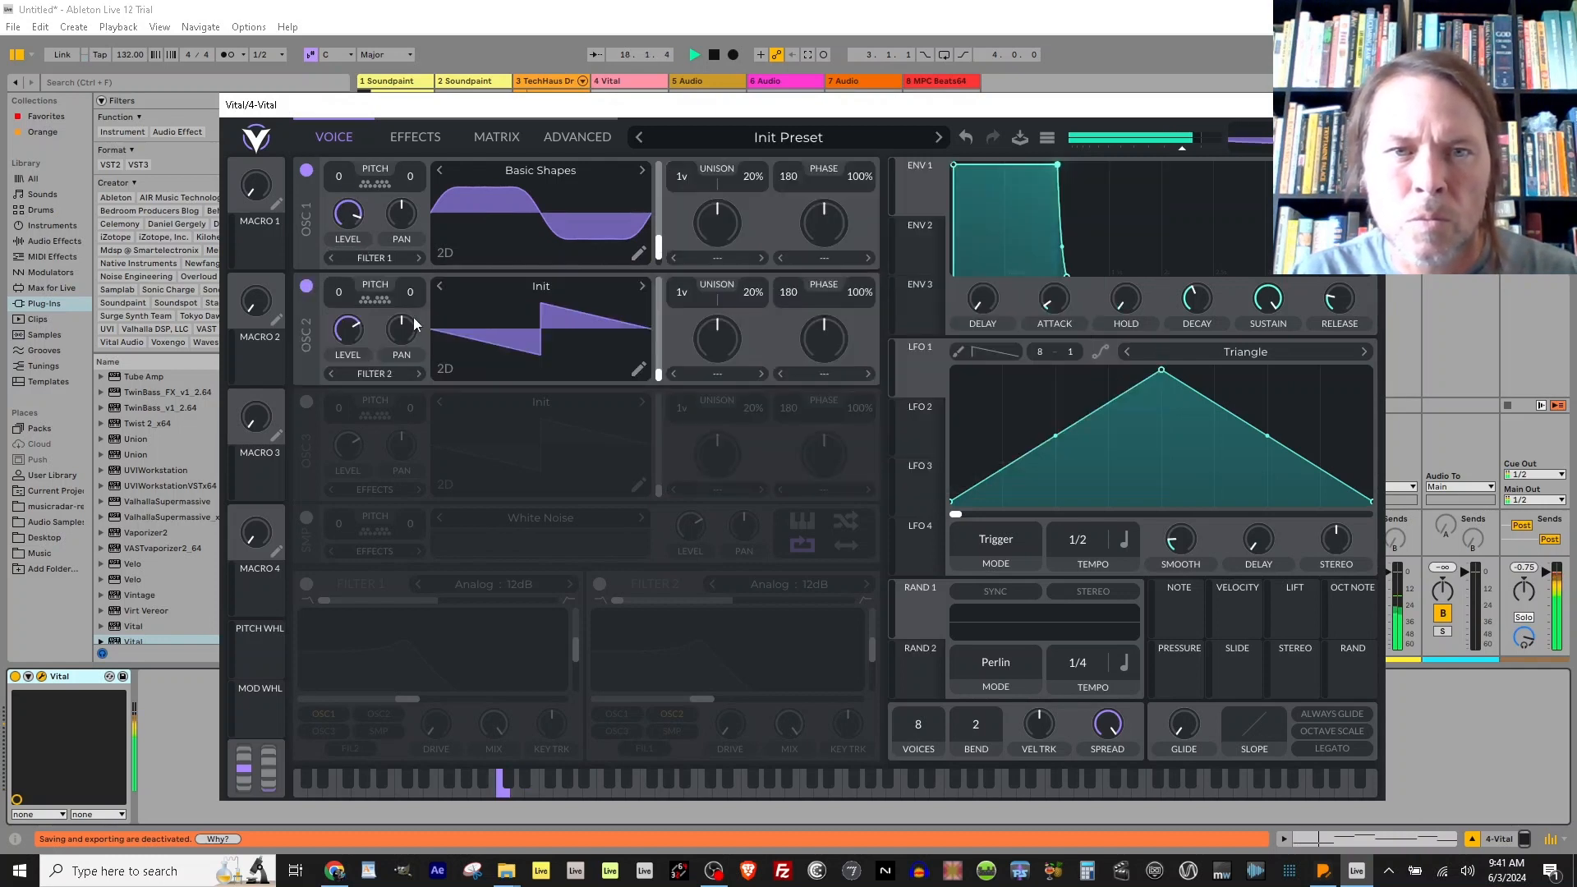
{"action": "left_click", "coordinate": [306, 584]}
{"action": "left_click", "coordinate": [379, 714]}
{"action": "left_click", "coordinate": [344, 717]}
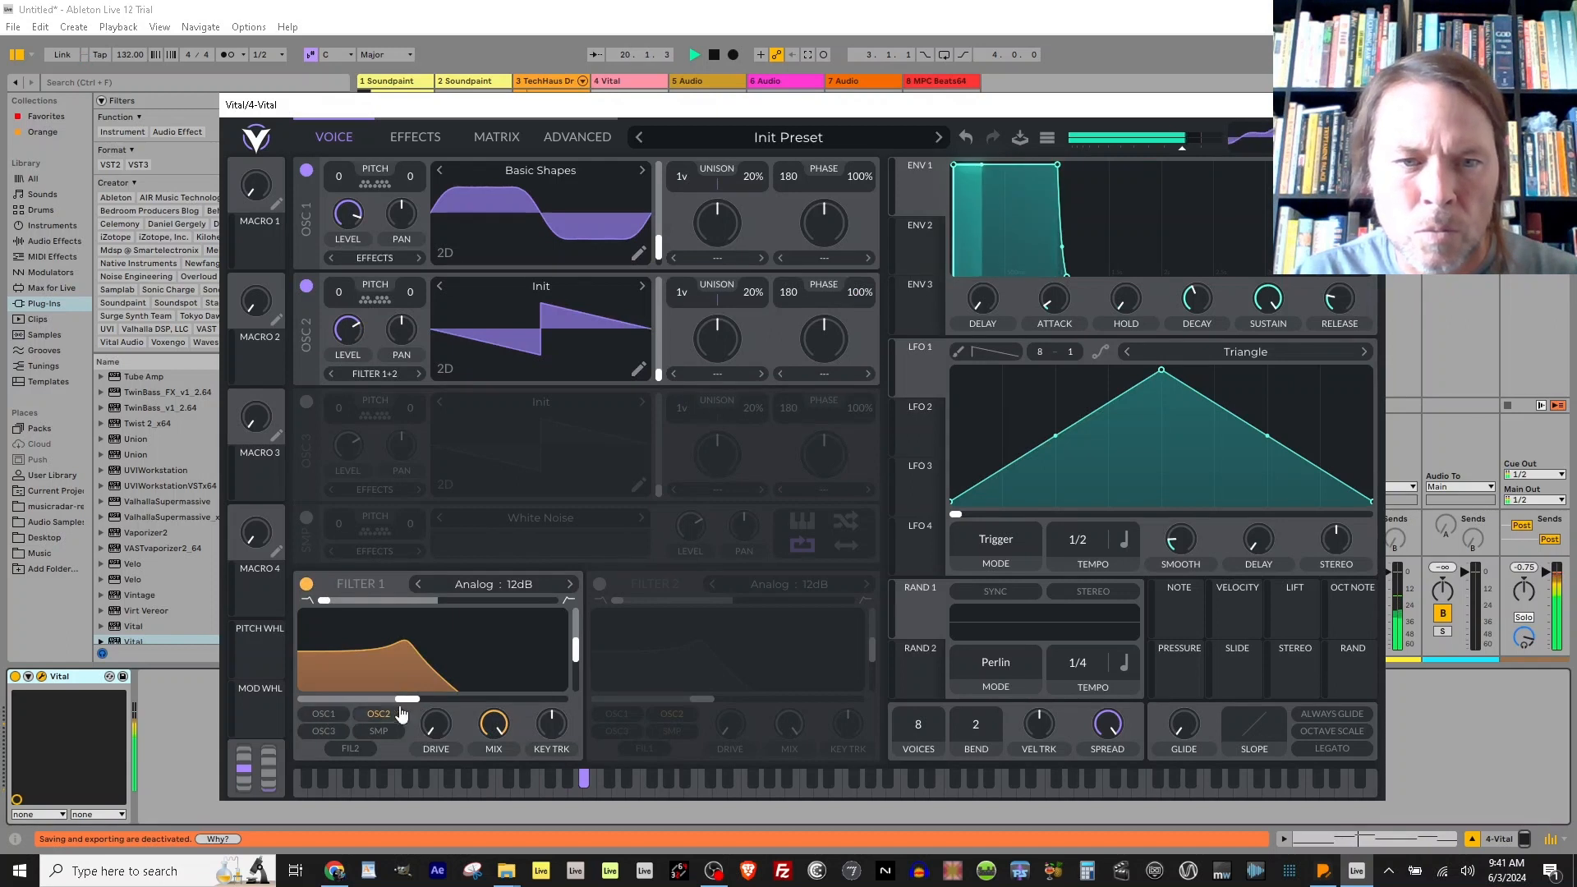
Adjust Filter 1's cutoff, lower its resonance, and raise its drive to about 12 dB.
{"action": "mouse_move", "coordinate": [407, 699]}
{"action": "left_mouse_down"}
{"action": "mouse_move", "coordinate": [451, 693]}
{"action": "mouse_move", "coordinate": [397, 699]}
{"action": "left_mouse_up"}
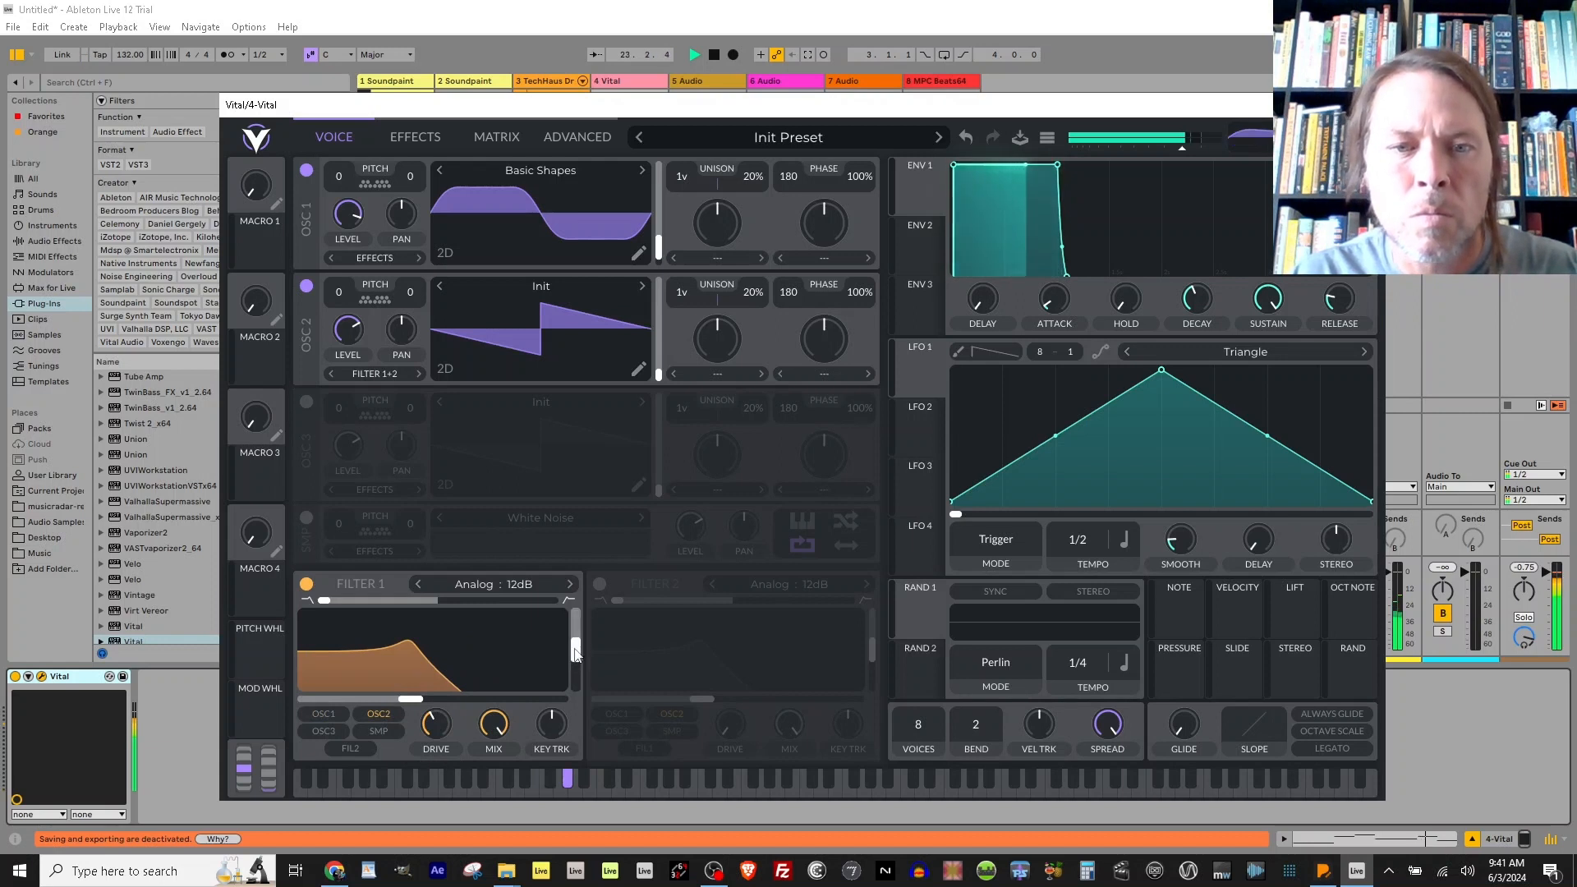
{"action": "left_click_drag", "start_coordinate": [576, 651], "coordinate": [575, 676]}
{"action": "mouse_move", "coordinate": [435, 711]}
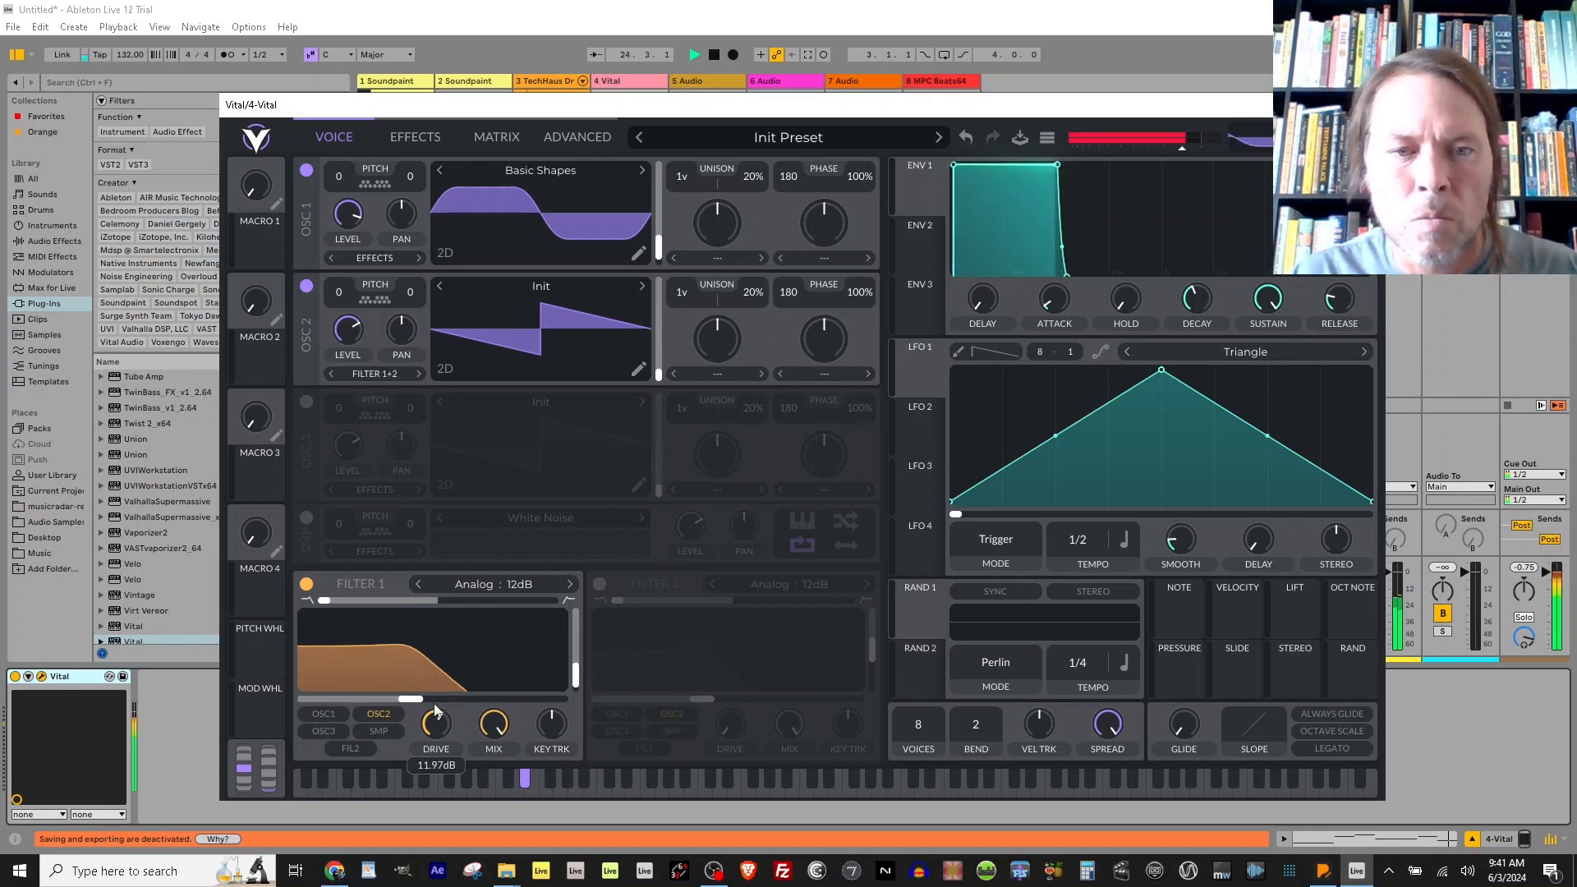
Enable Oscillator 3 with the Glorkglunk wavetable Hollow Distorted FM and set its frame to about 75.
{"action": "left_click", "coordinate": [307, 402]}
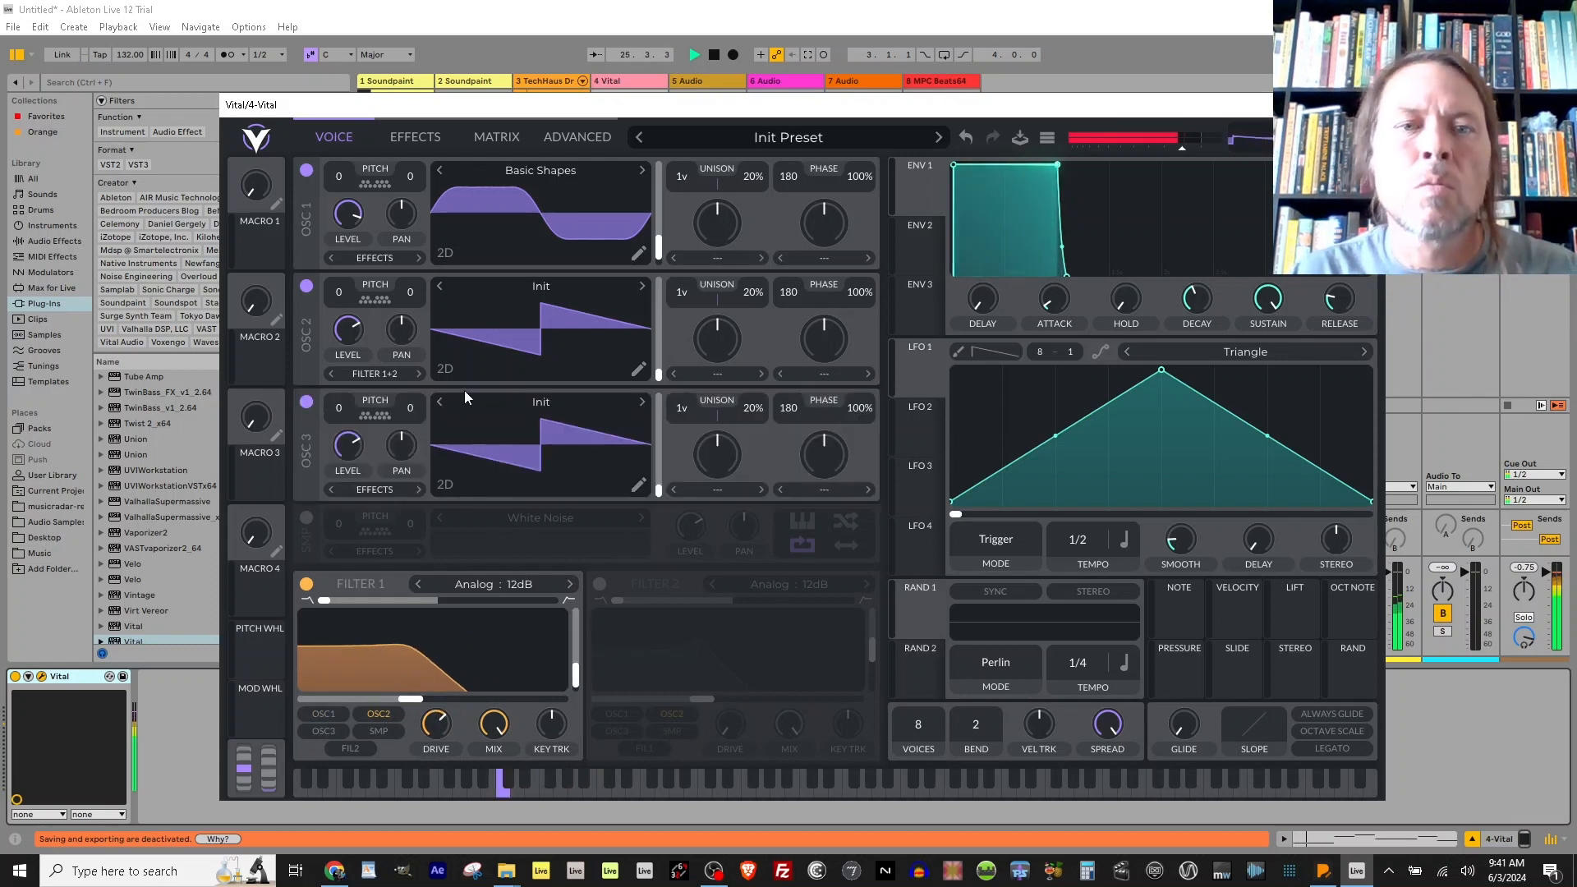
{"action": "left_click", "coordinate": [518, 401]}
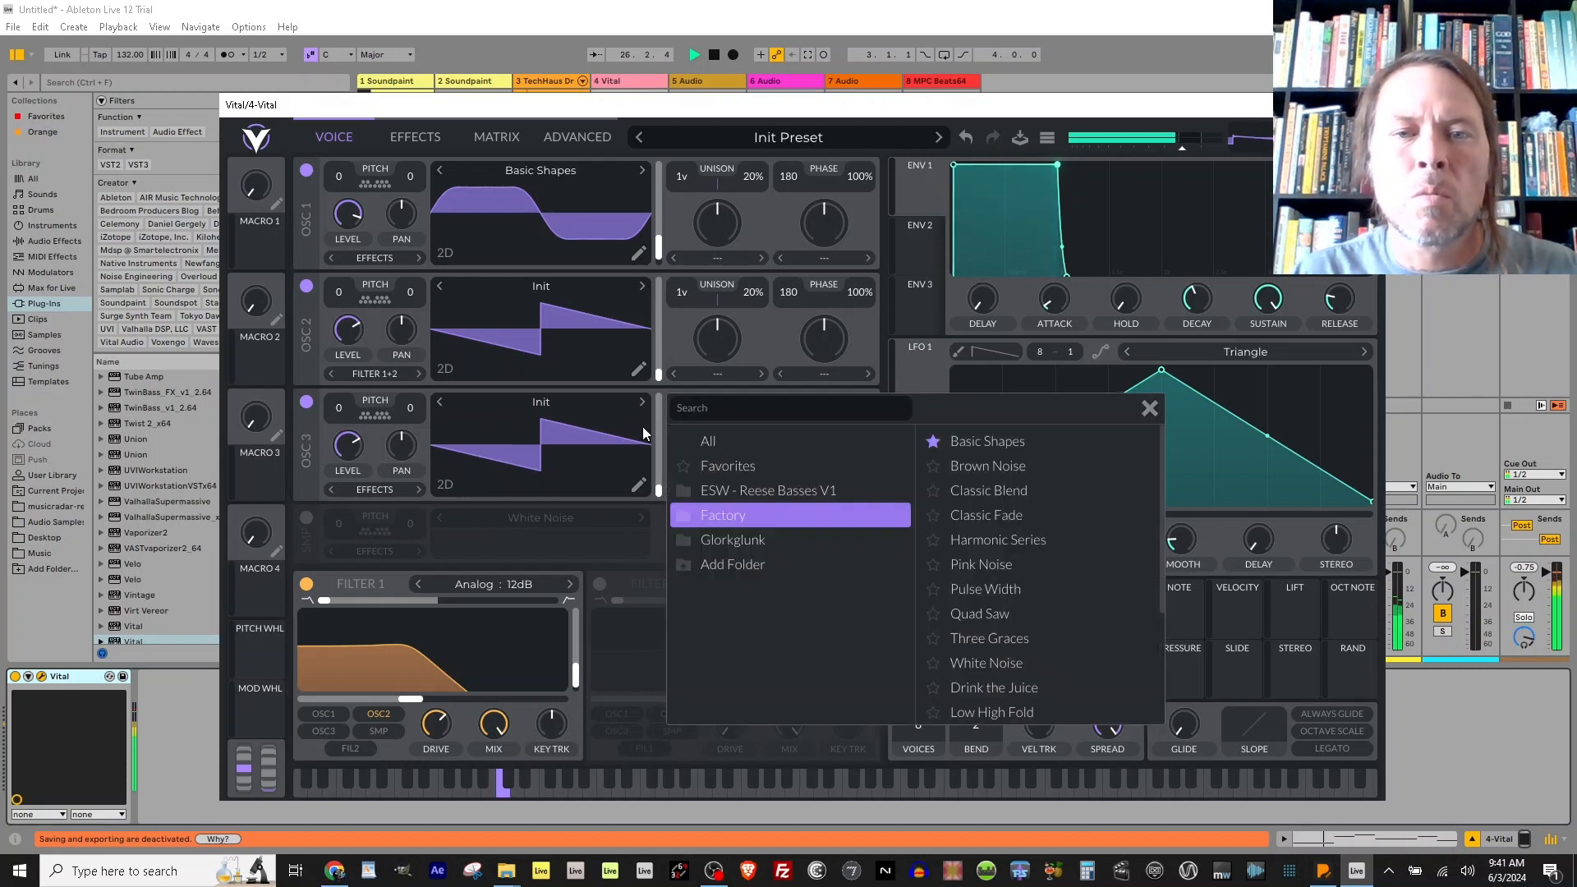
{"action": "left_click", "coordinate": [713, 537]}
{"action": "scroll", "coordinate": [1046, 624], "scroll_direction": "down", "scroll_amount": 1}
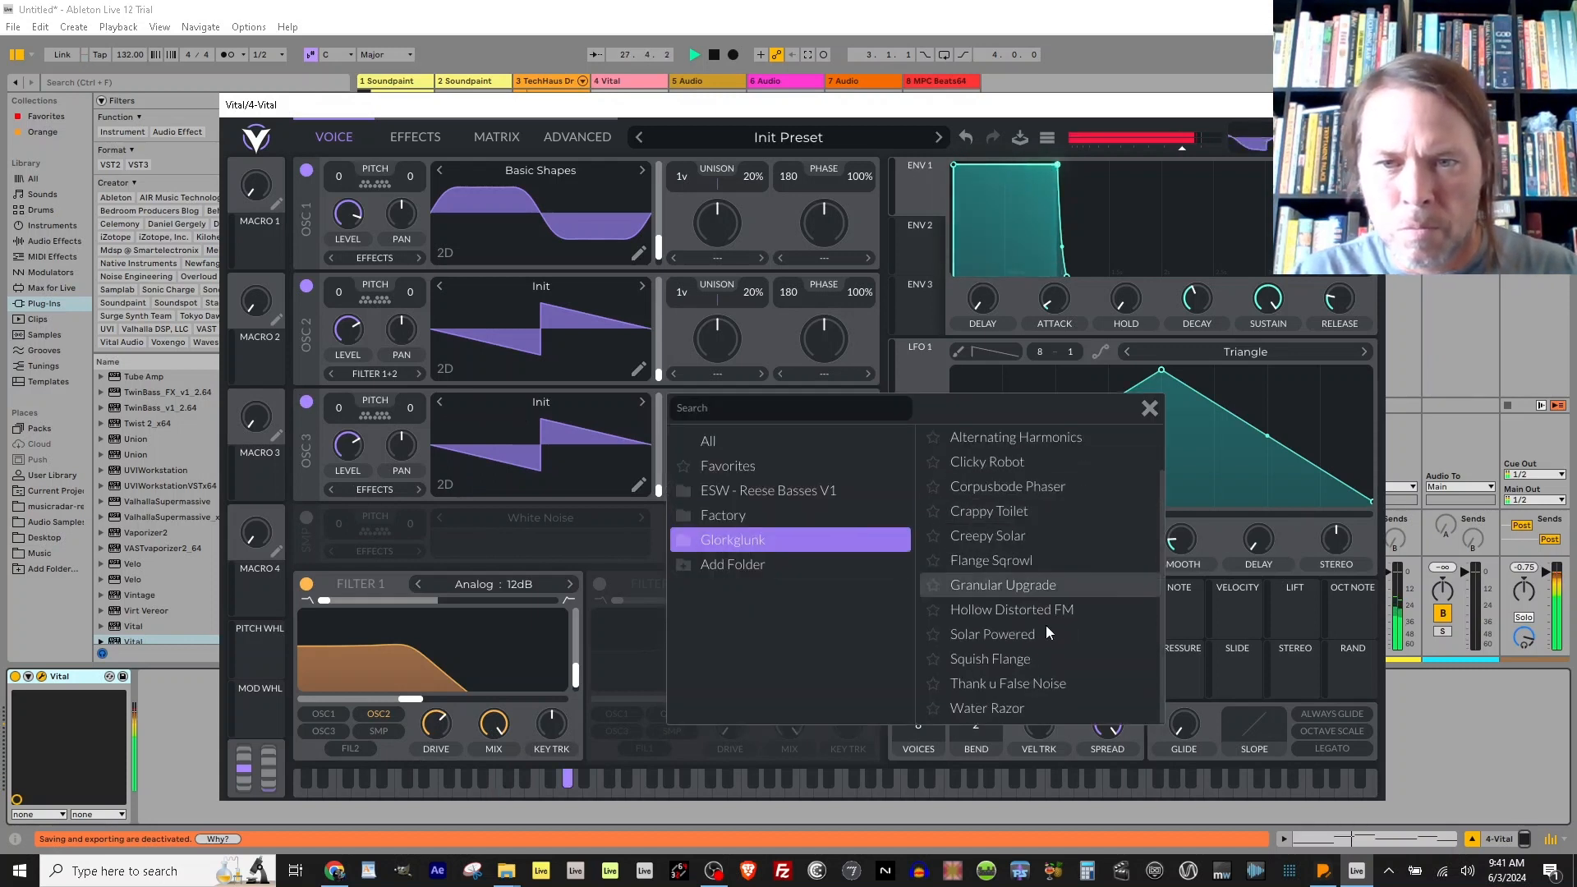
{"action": "left_click", "coordinate": [1011, 616]}
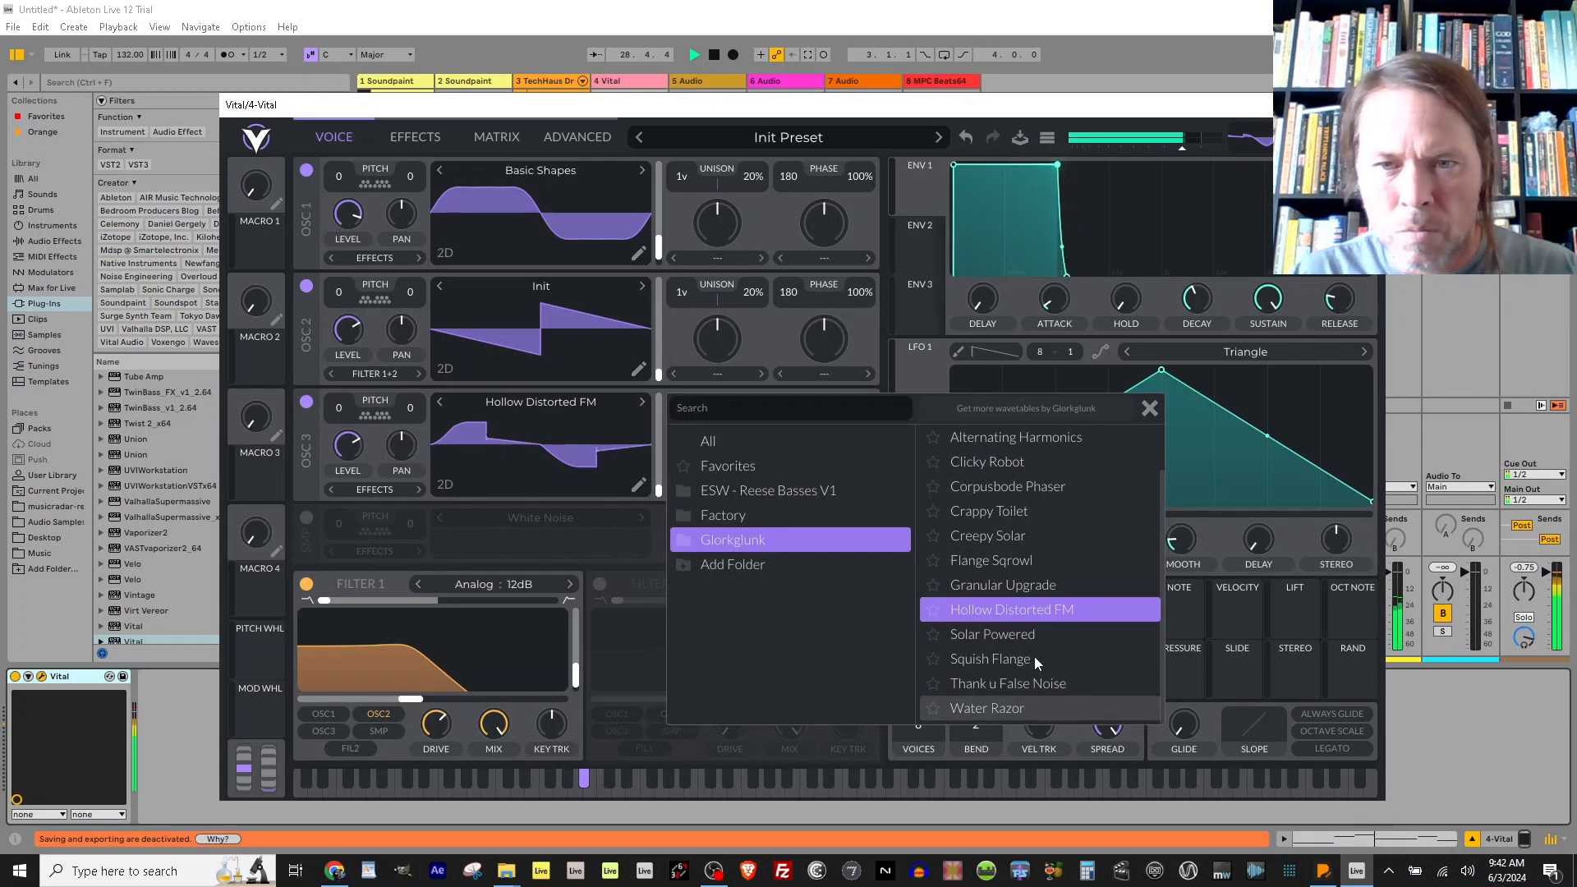
{"action": "left_click_drag", "start_coordinate": [657, 490], "coordinate": [664, 458]}
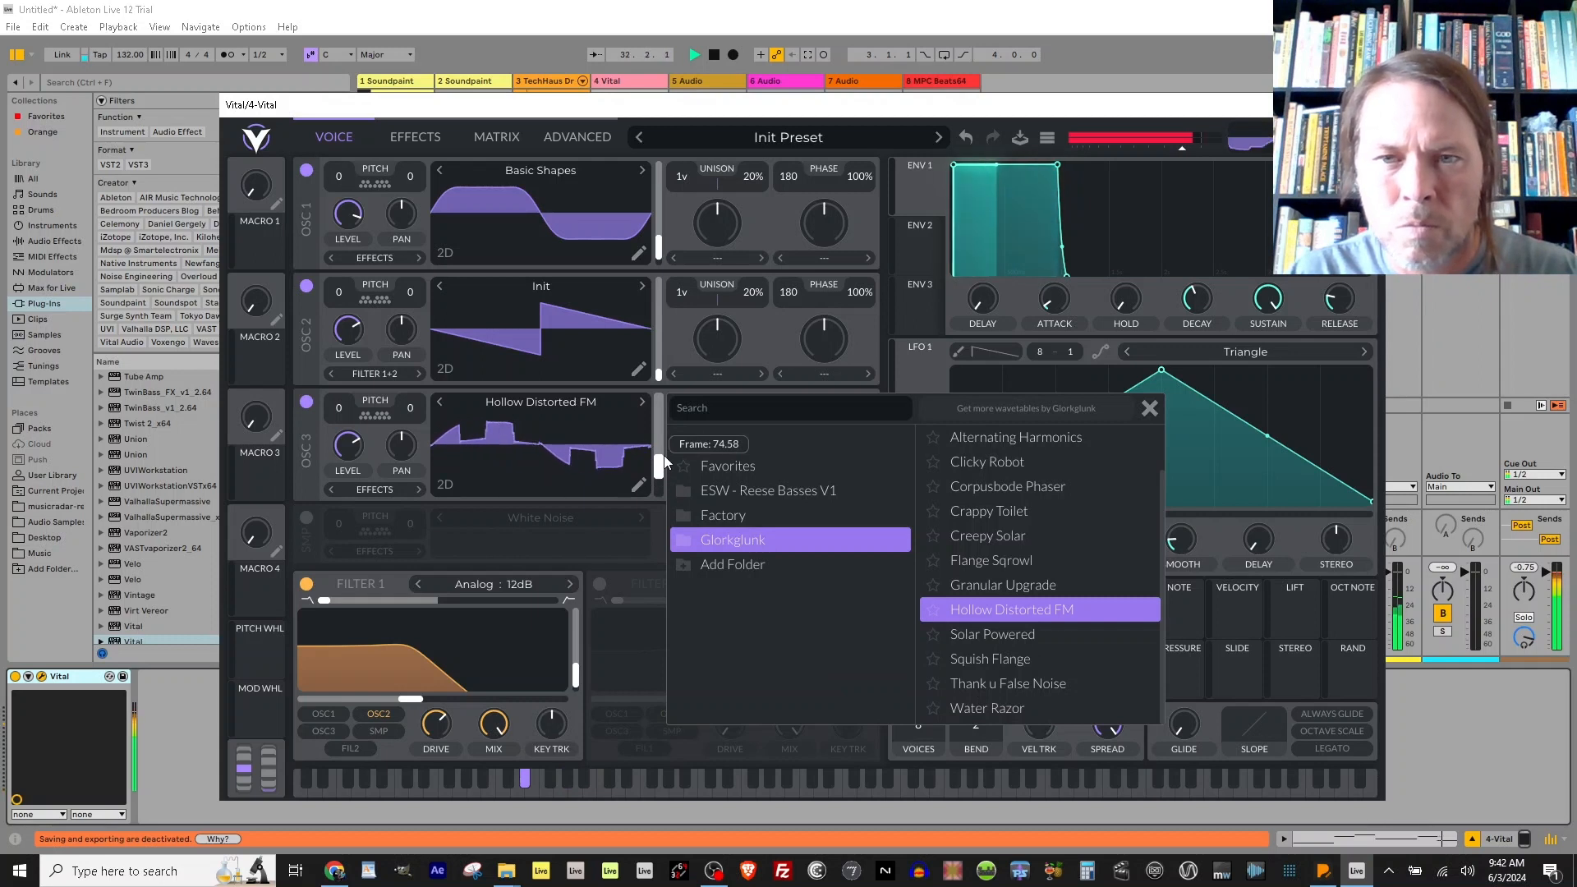
{"action": "left_click", "coordinate": [1149, 409]}
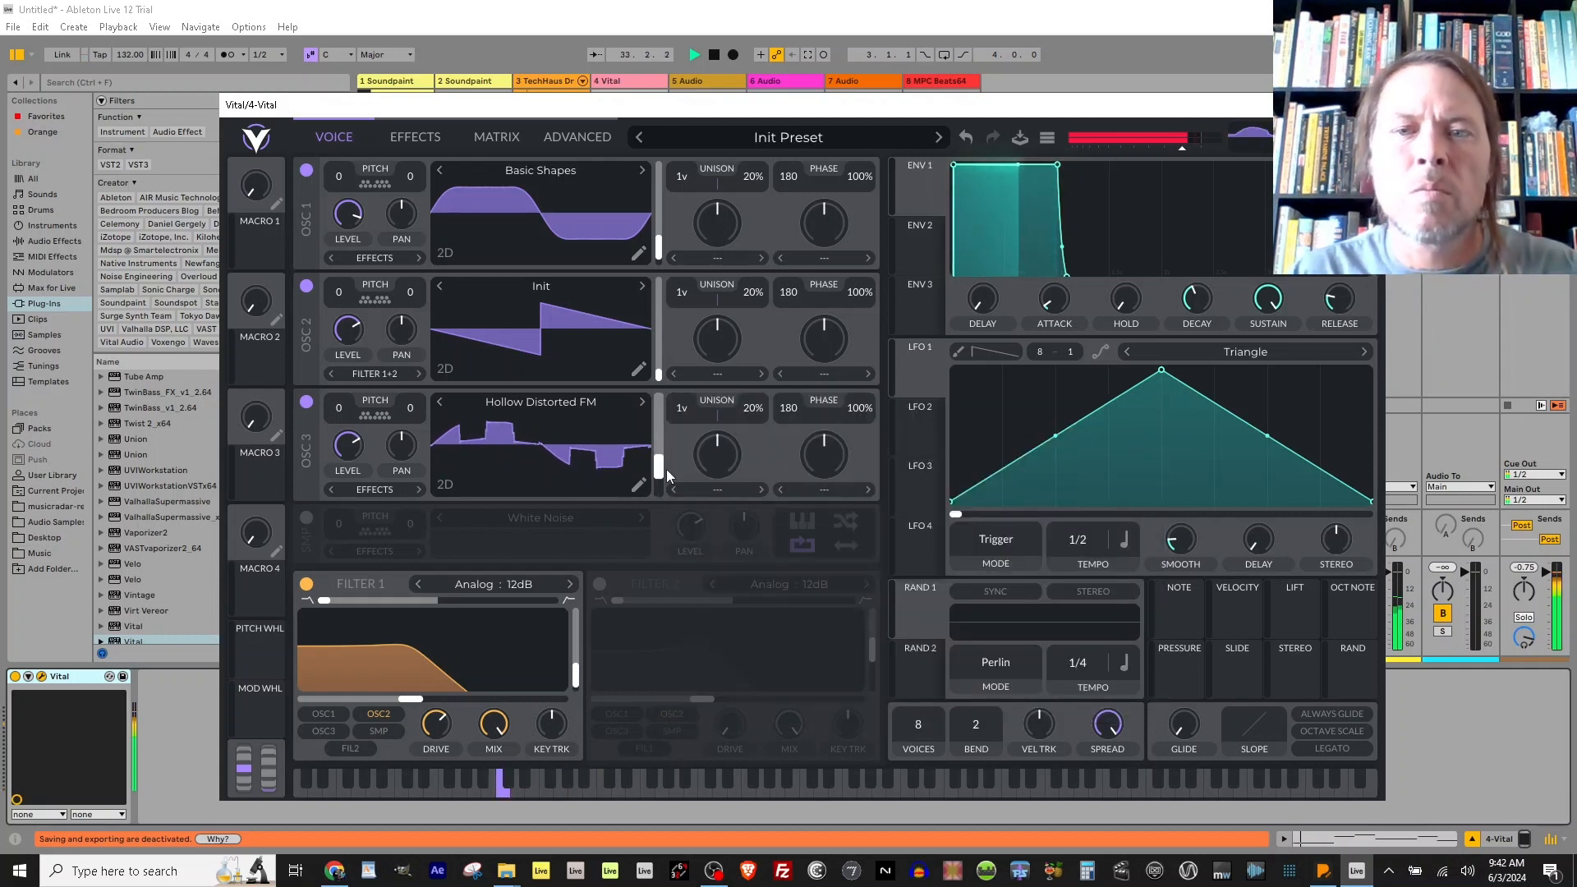
Modulate Oscillator 3's wavetable frame with LFO 4 by about 53 and set the LFO tempo to 1/1.
{"action": "left_click_drag", "start_coordinate": [923, 551], "coordinate": [657, 460]}
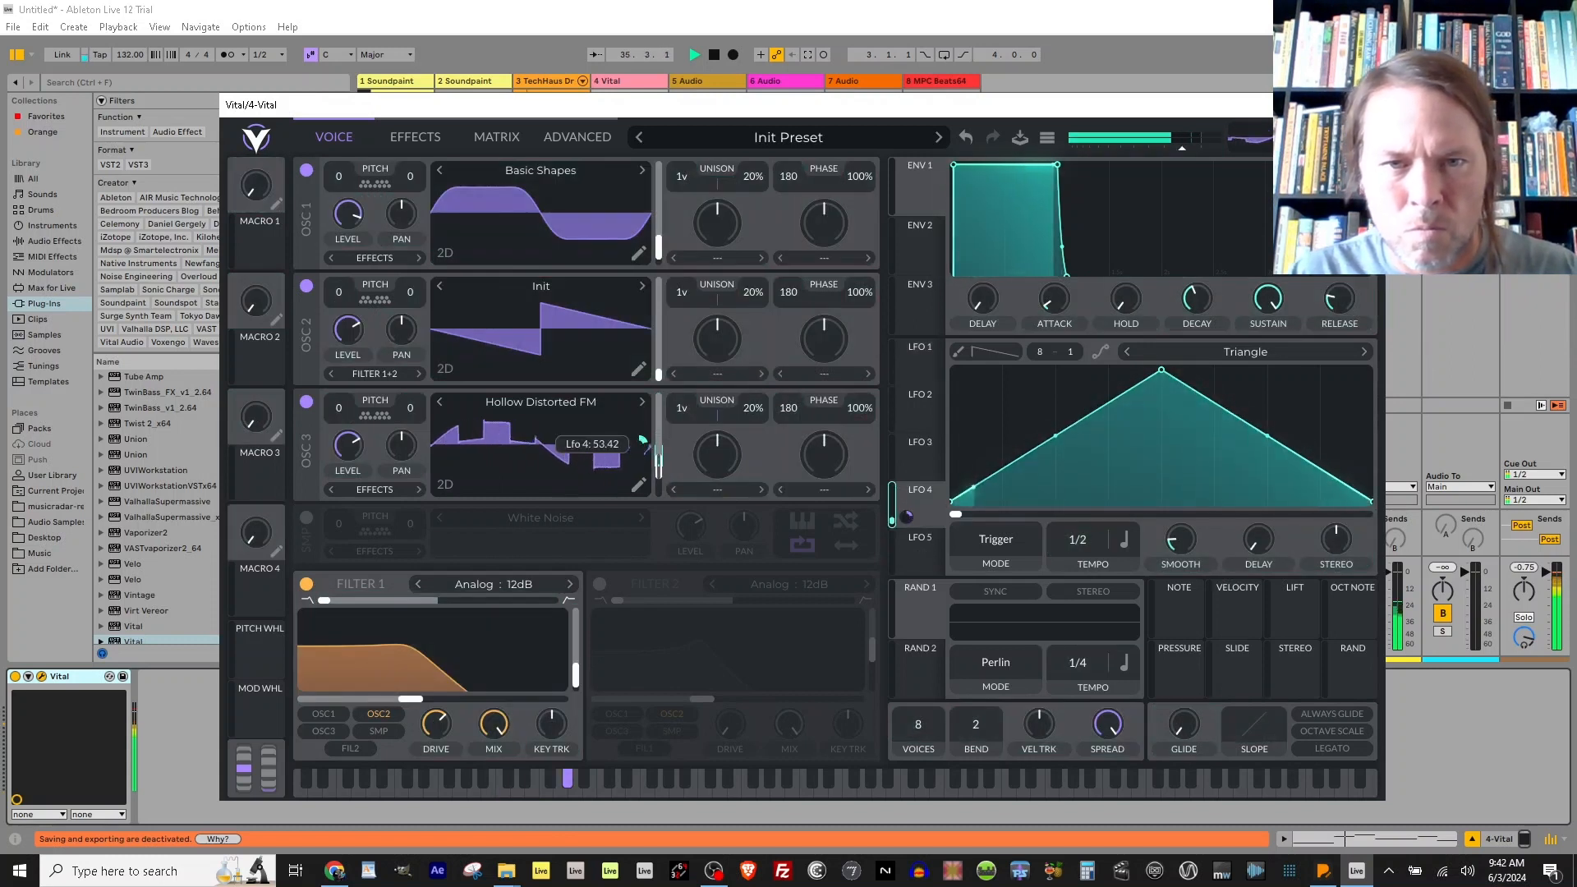
{"action": "left_click_drag", "start_coordinate": [1082, 540], "coordinate": [1081, 552]}
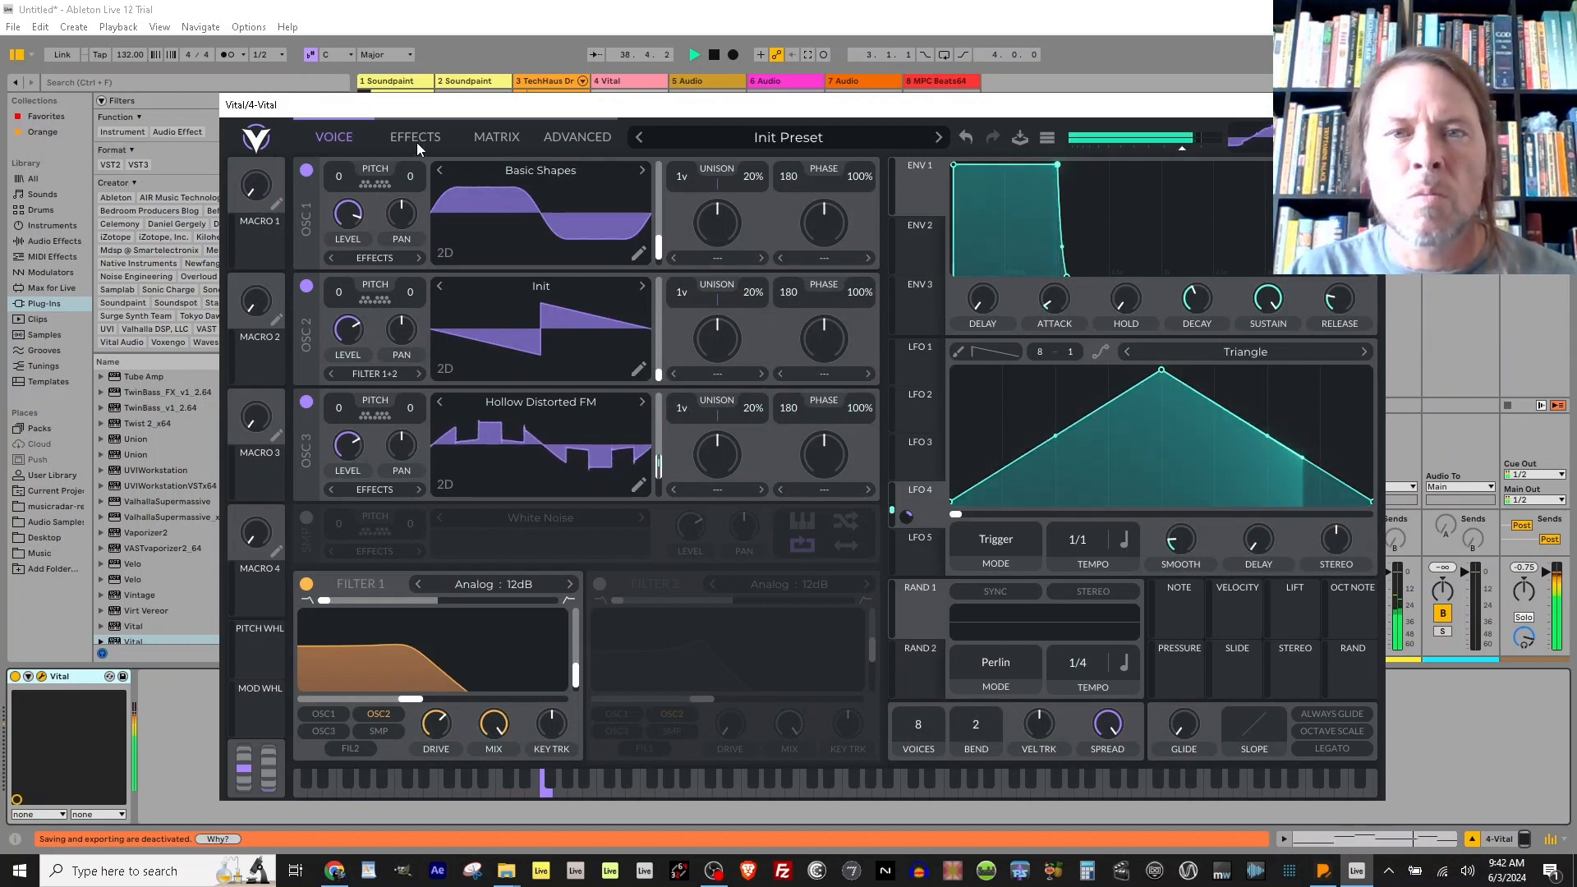
Enable Filter 2 and route only Oscillator 3 through it.
{"action": "left_click", "coordinate": [599, 584]}
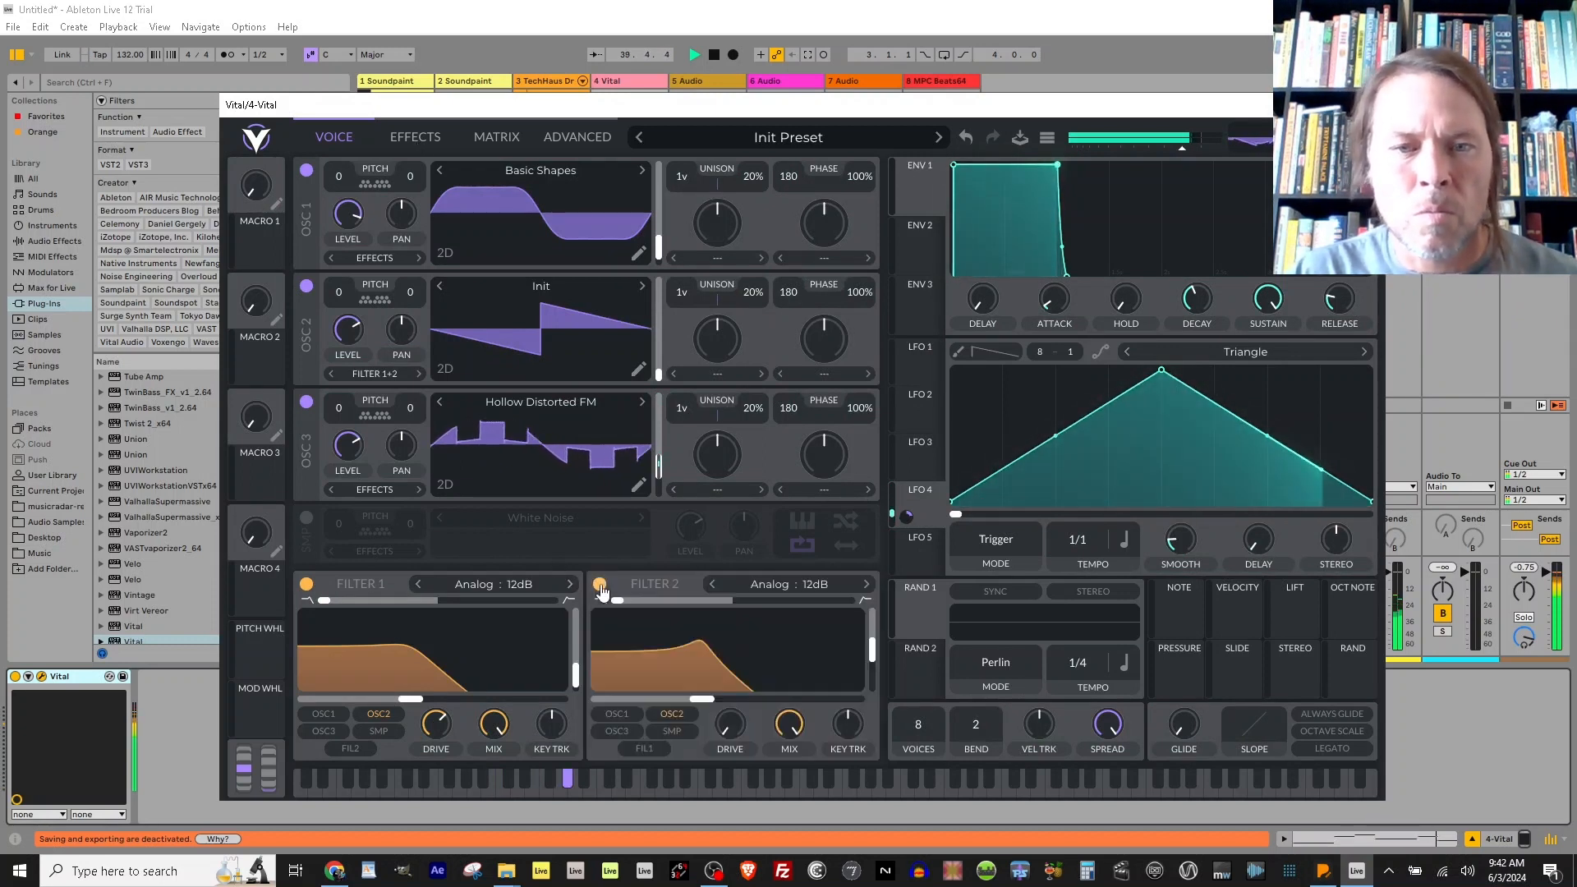
{"action": "left_click", "coordinate": [618, 731]}
{"action": "left_click", "coordinate": [672, 714]}
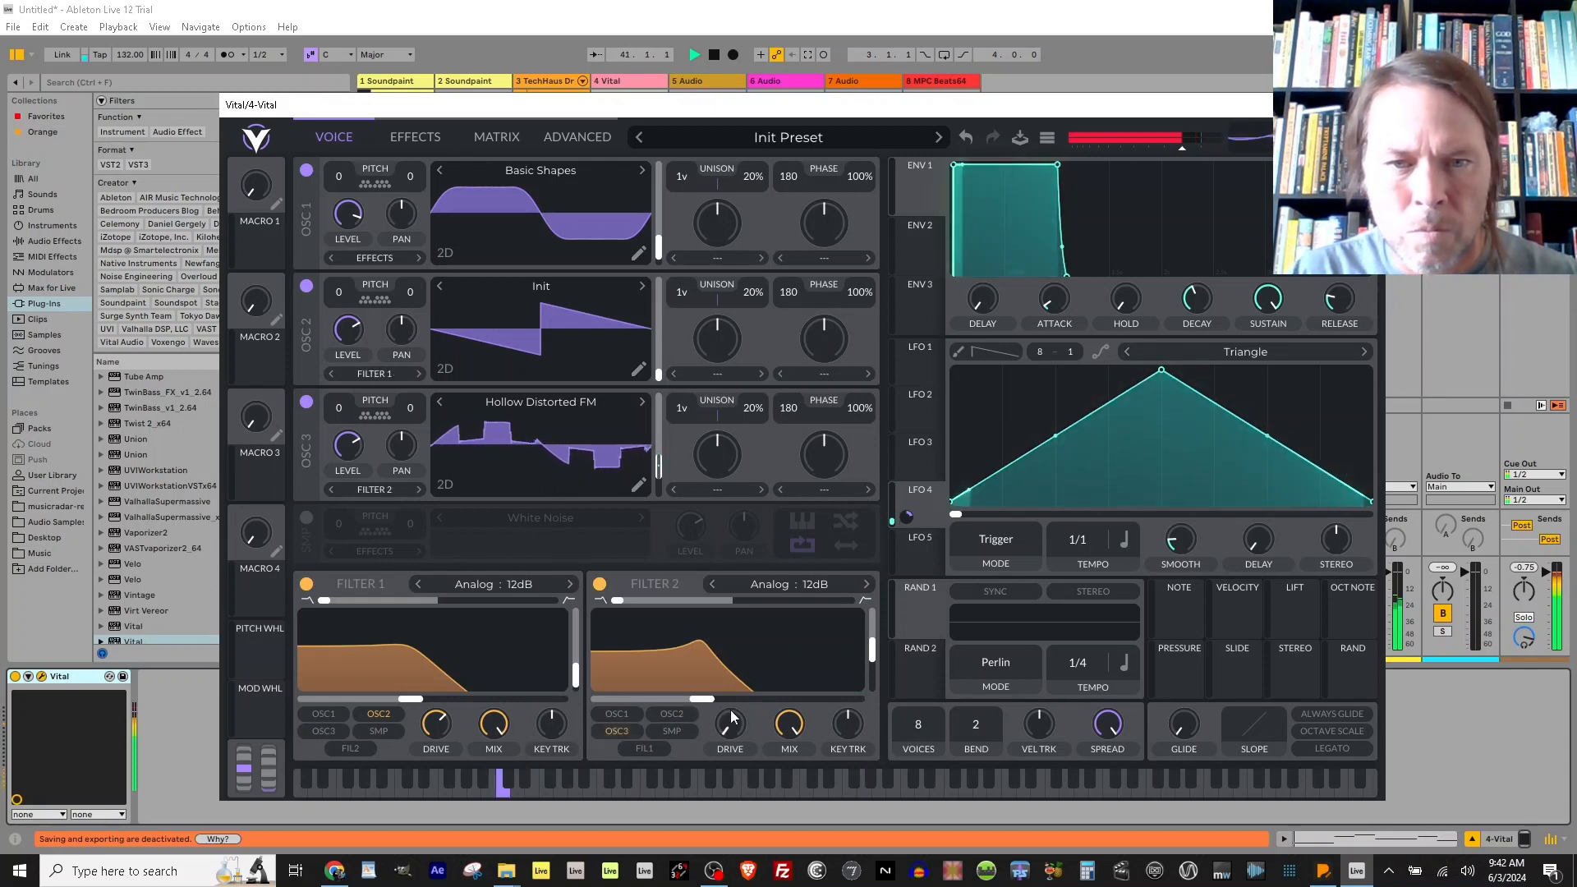
Change Filter 2 to the Spread Comb type, lower its cutoff, and raise its resonance to near maximum.
{"action": "left_click_drag", "start_coordinate": [703, 699], "coordinate": [774, 705]}
{"action": "left_click", "coordinate": [770, 584]}
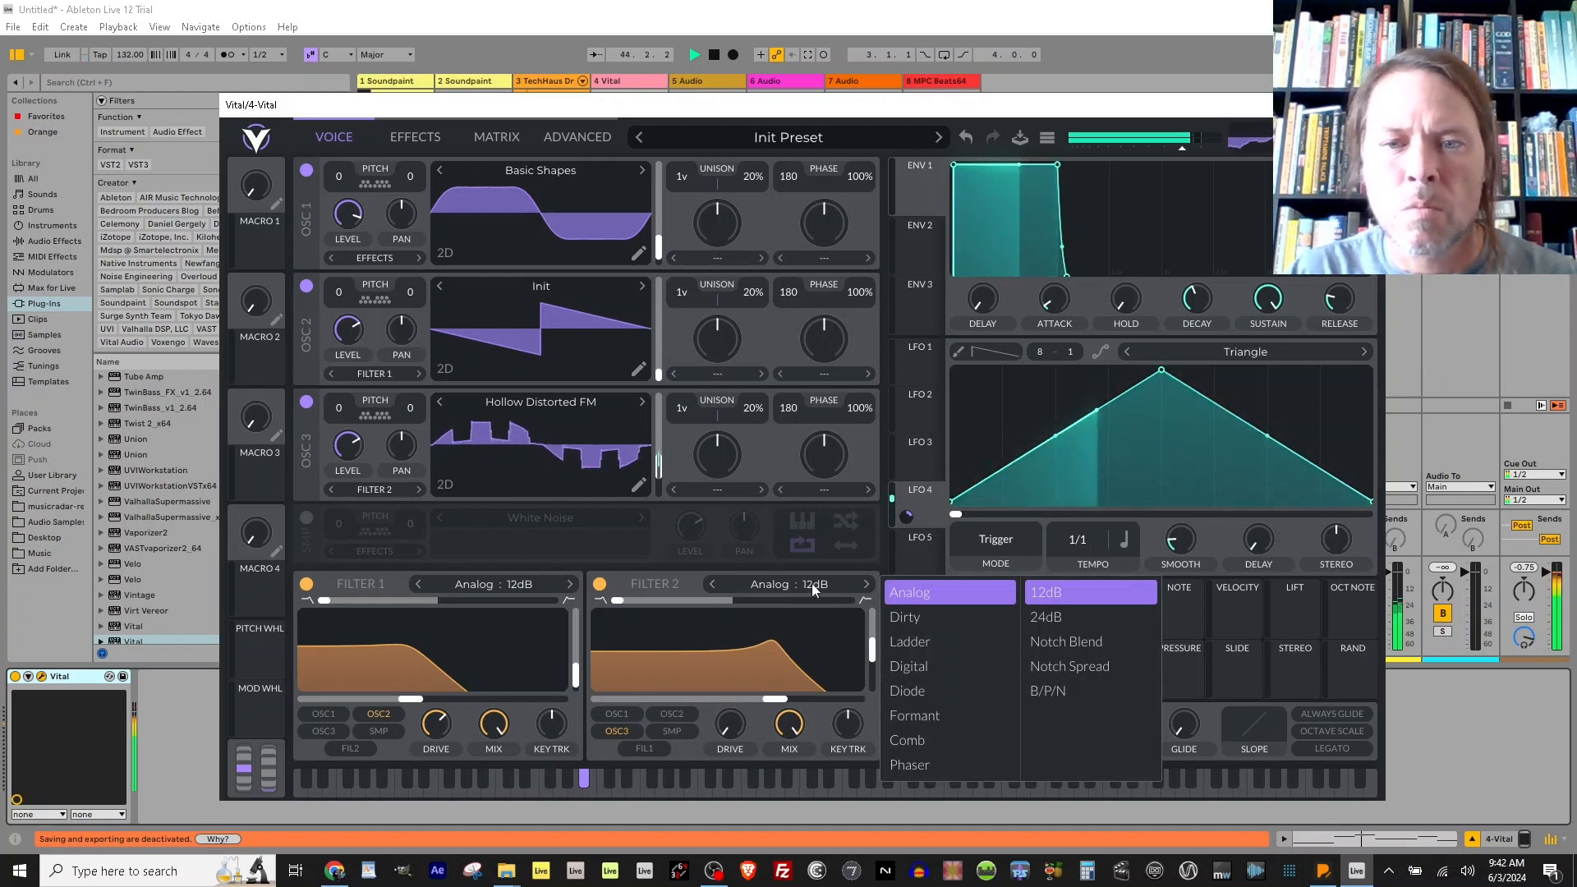
{"action": "left_click", "coordinate": [921, 745]}
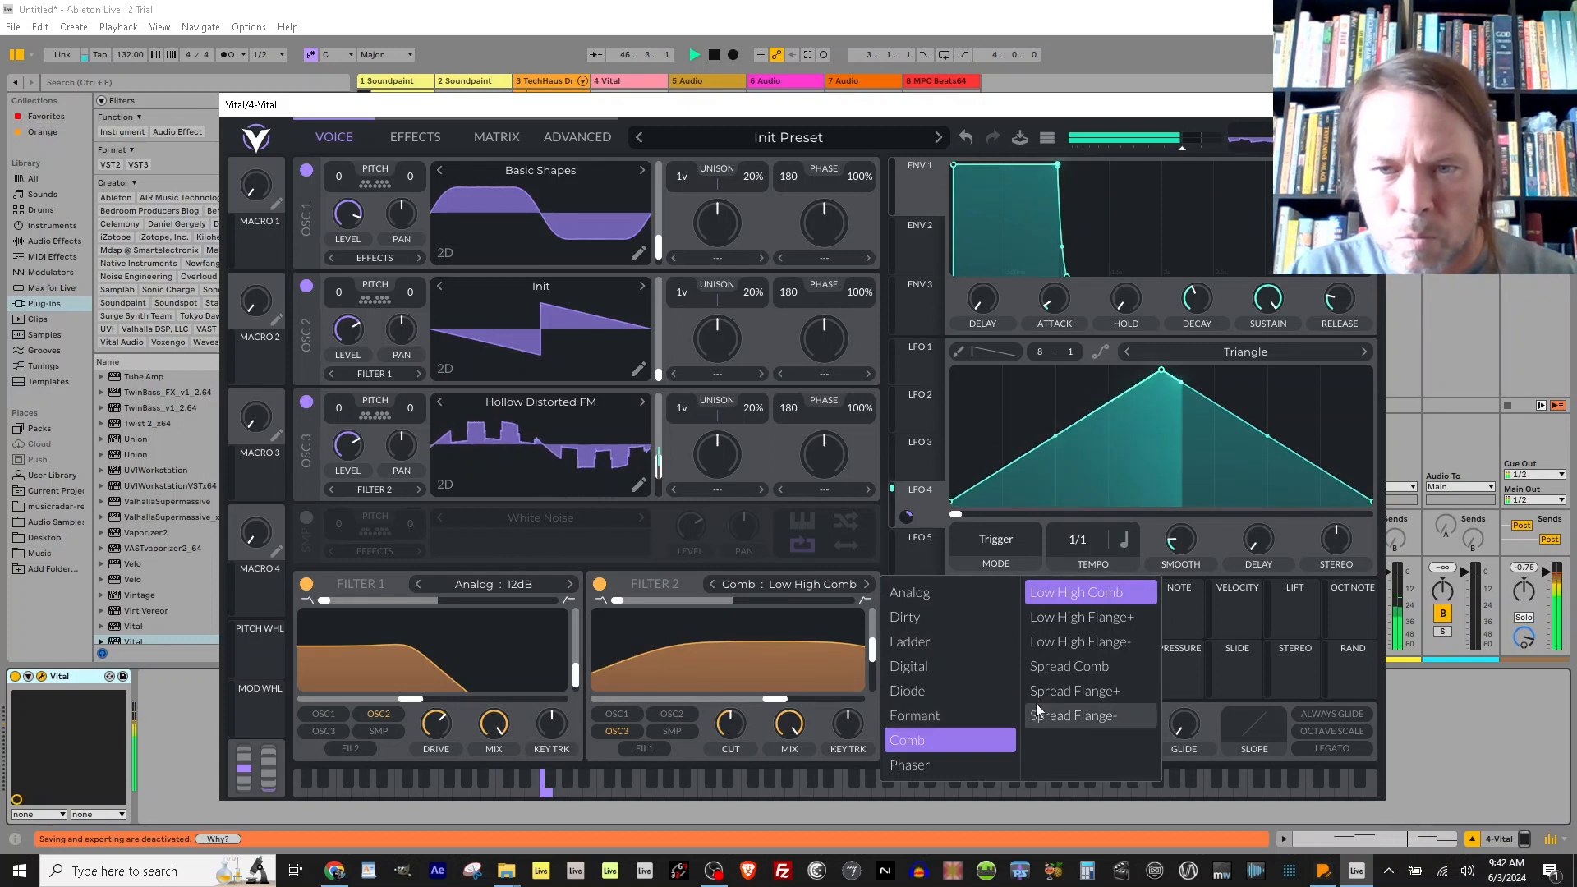
{"action": "left_click", "coordinate": [1063, 662]}
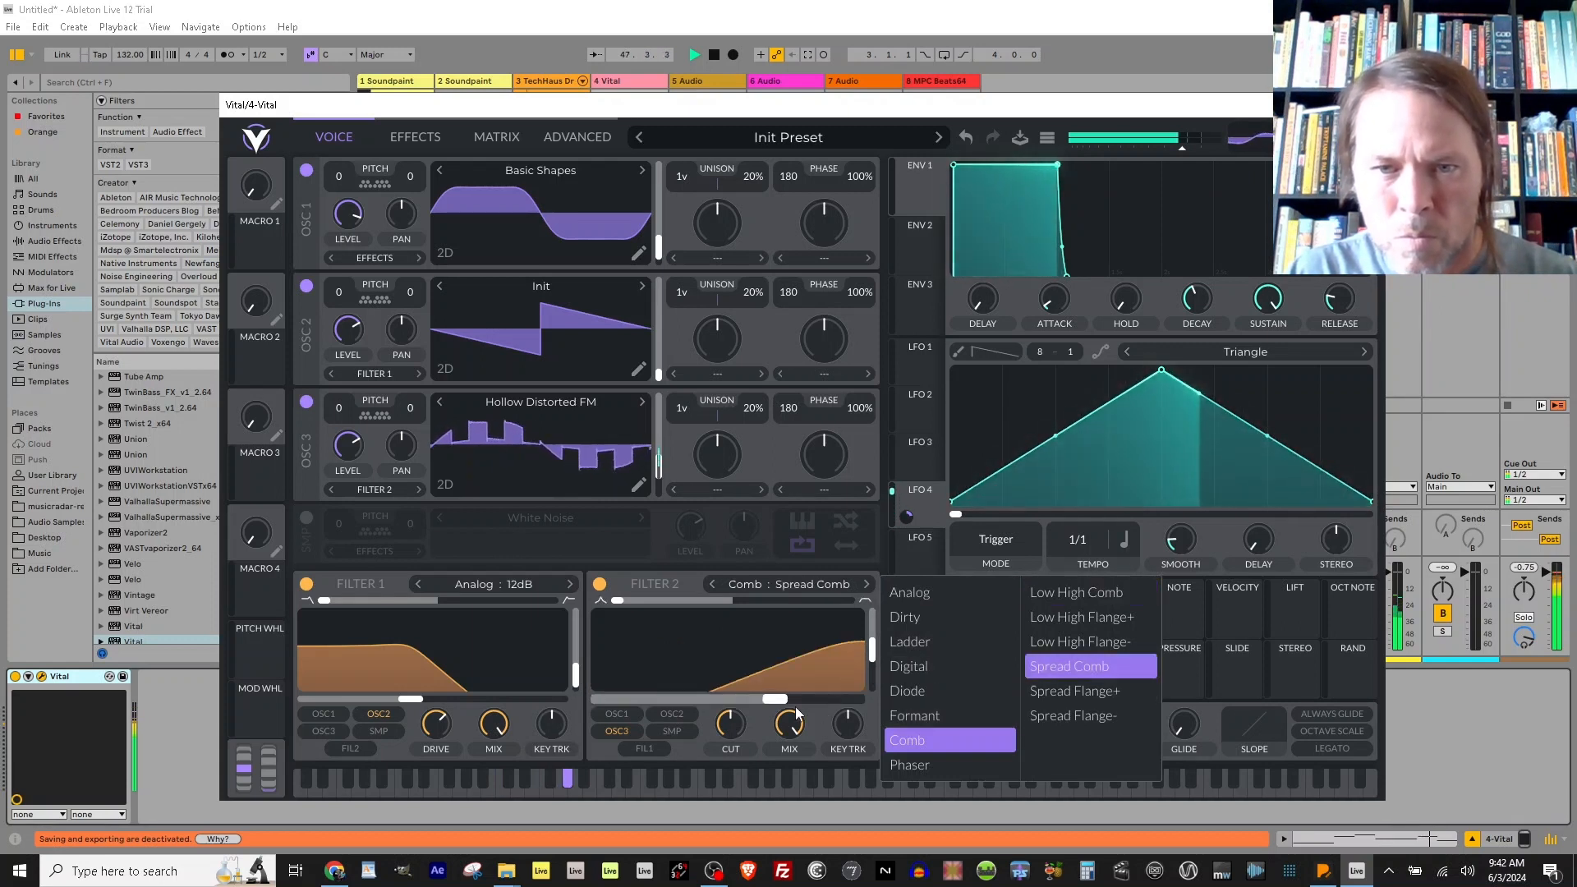
{"action": "left_click_drag", "start_coordinate": [777, 700], "coordinate": [674, 687]}
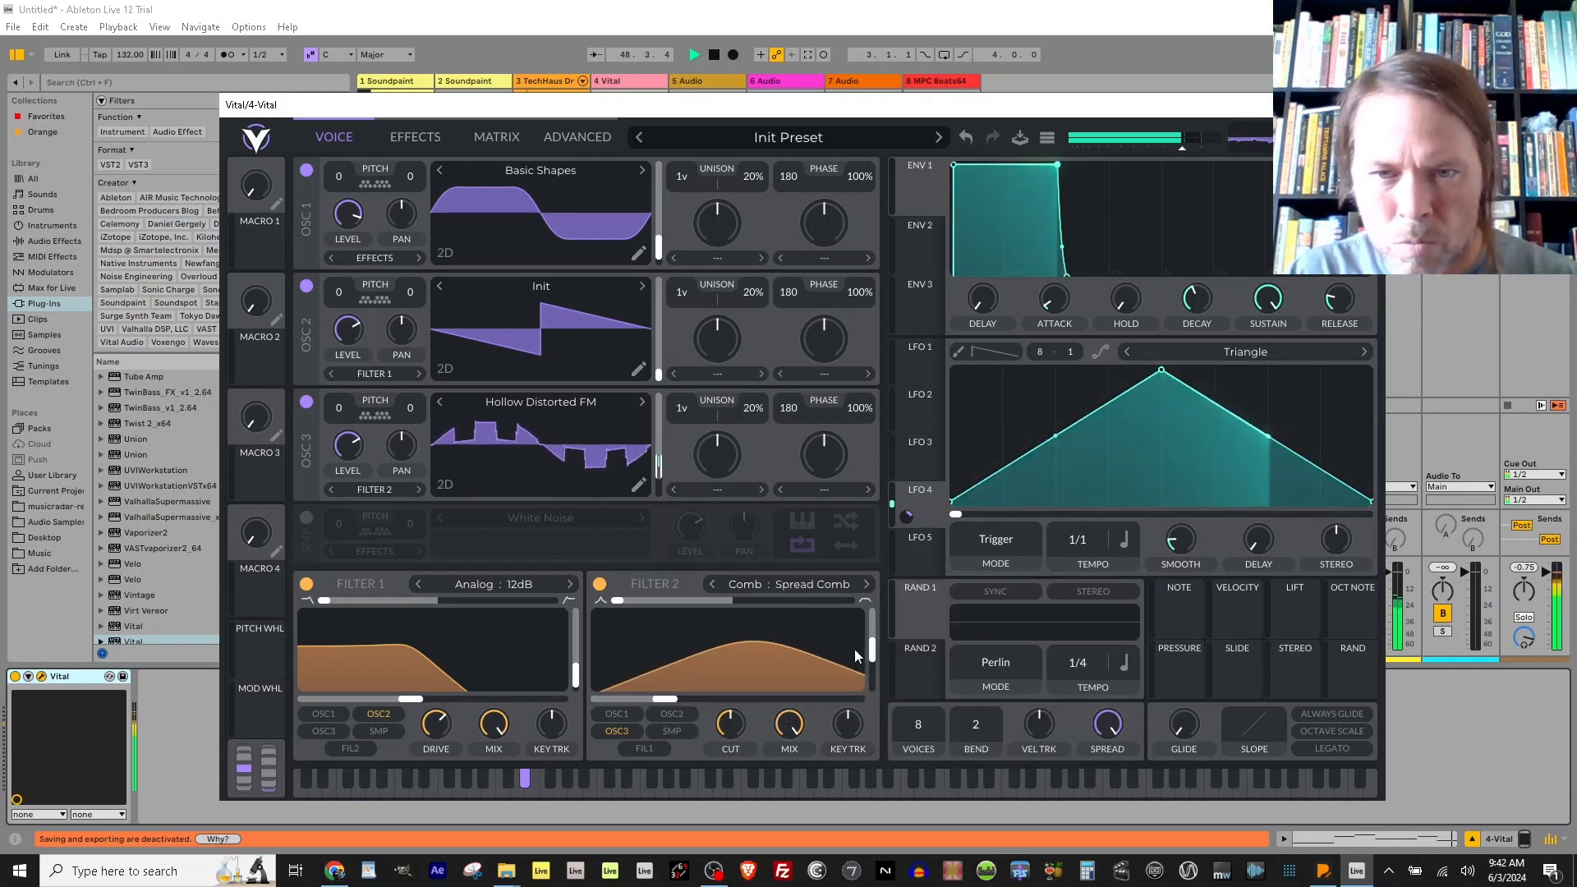
{"action": "left_click_drag", "start_coordinate": [872, 643], "coordinate": [872, 617]}
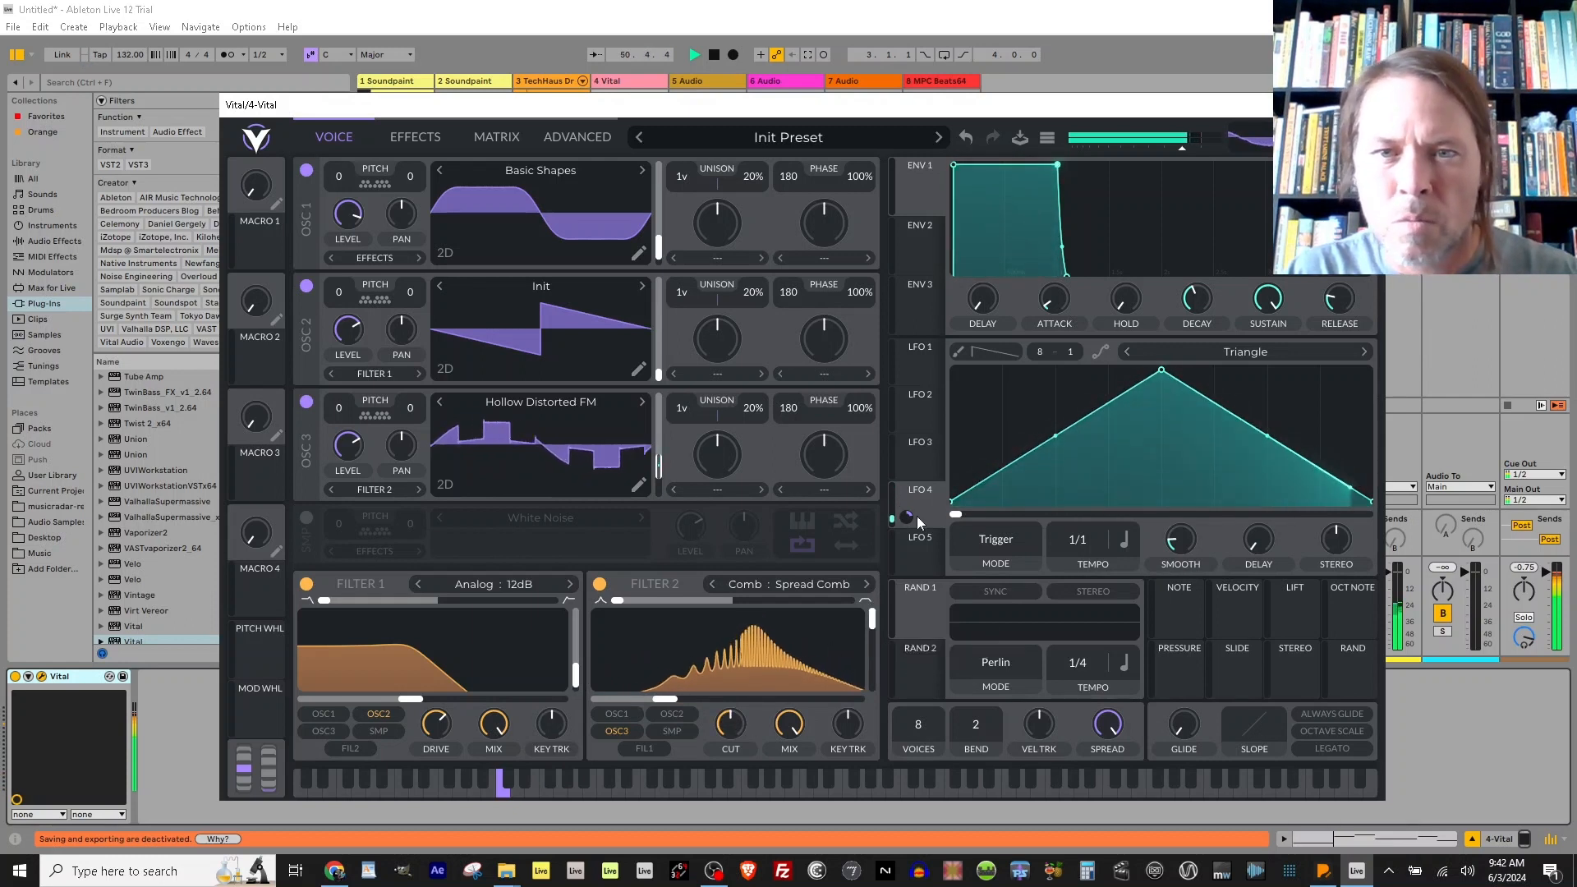
Assign LFO 4 to modulate Filter 2's cutoff, and show the synth's effects page.
{"action": "left_click_drag", "start_coordinate": [906, 516], "coordinate": [633, 700]}
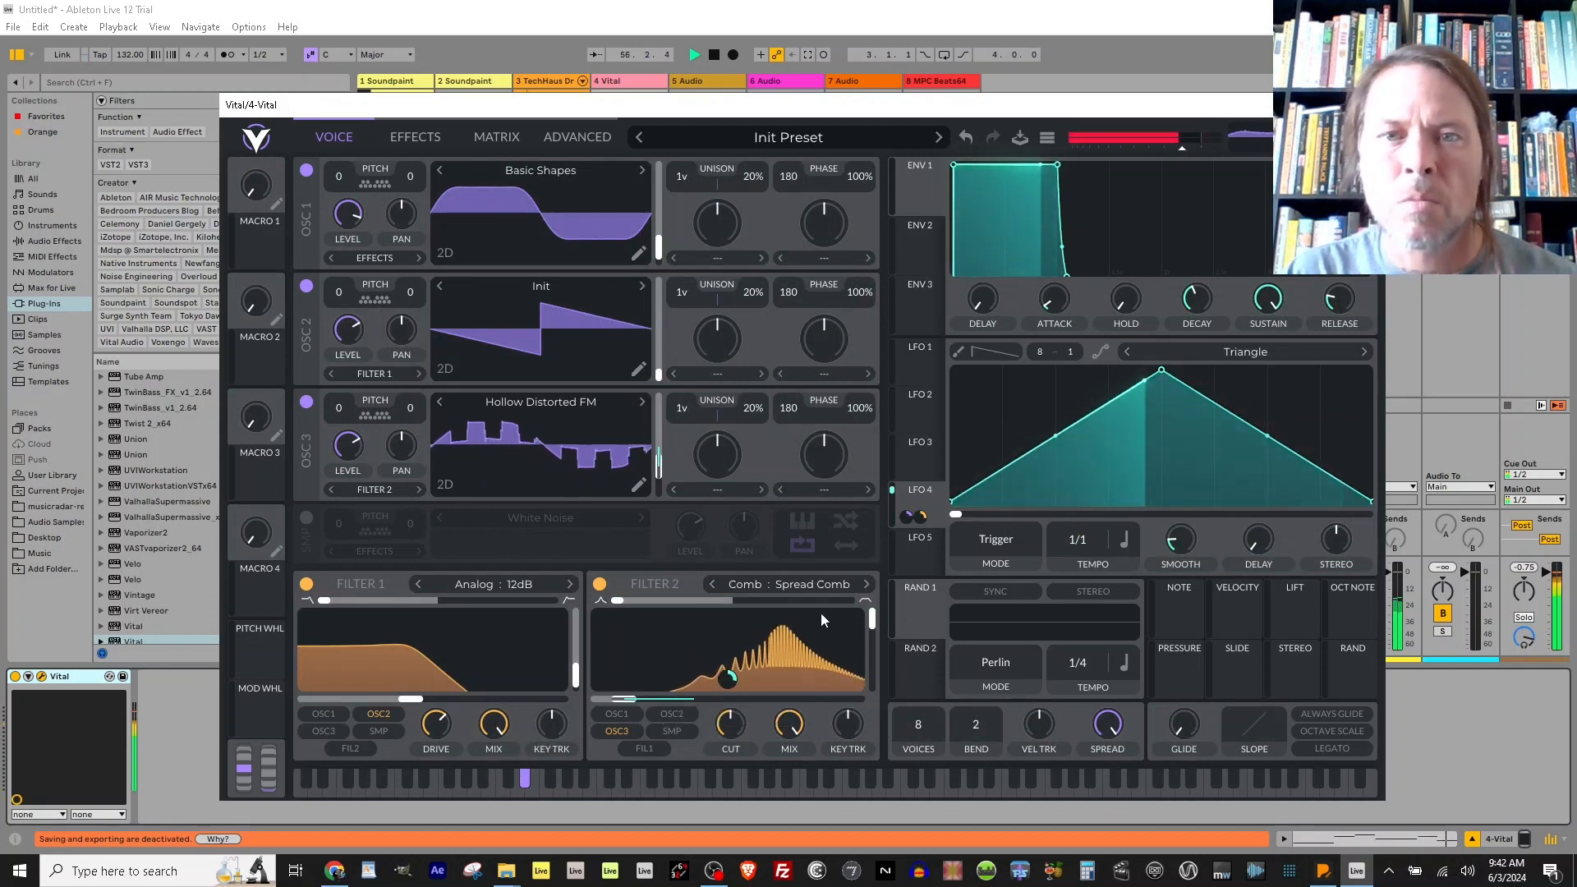
{"action": "left_click", "coordinate": [431, 137]}
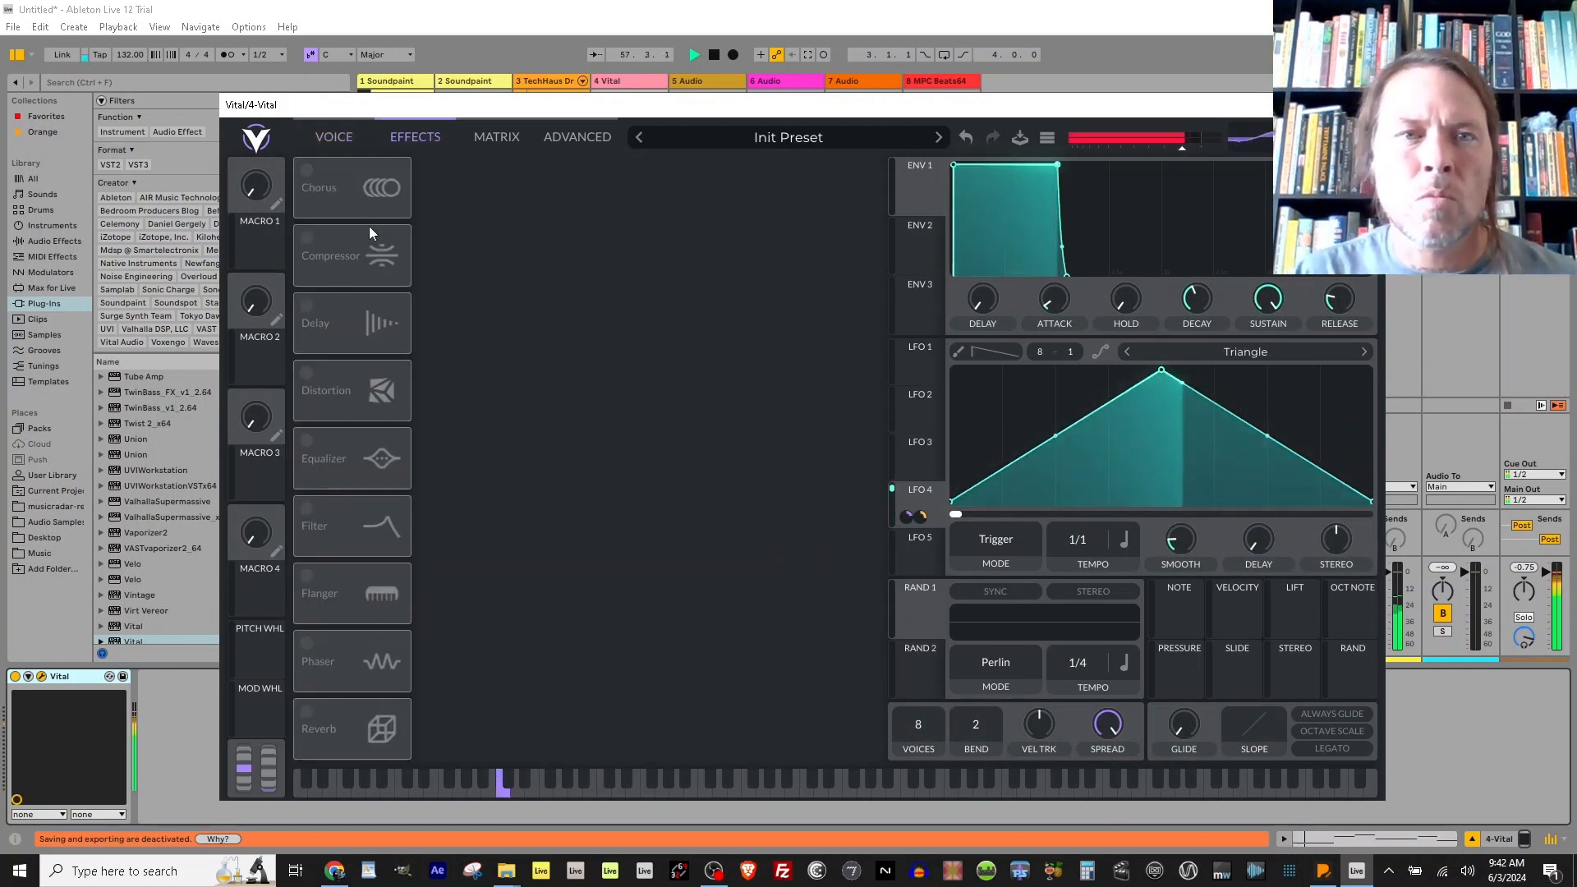
Enable the Chorus effect.
{"action": "left_click", "coordinate": [309, 172]}
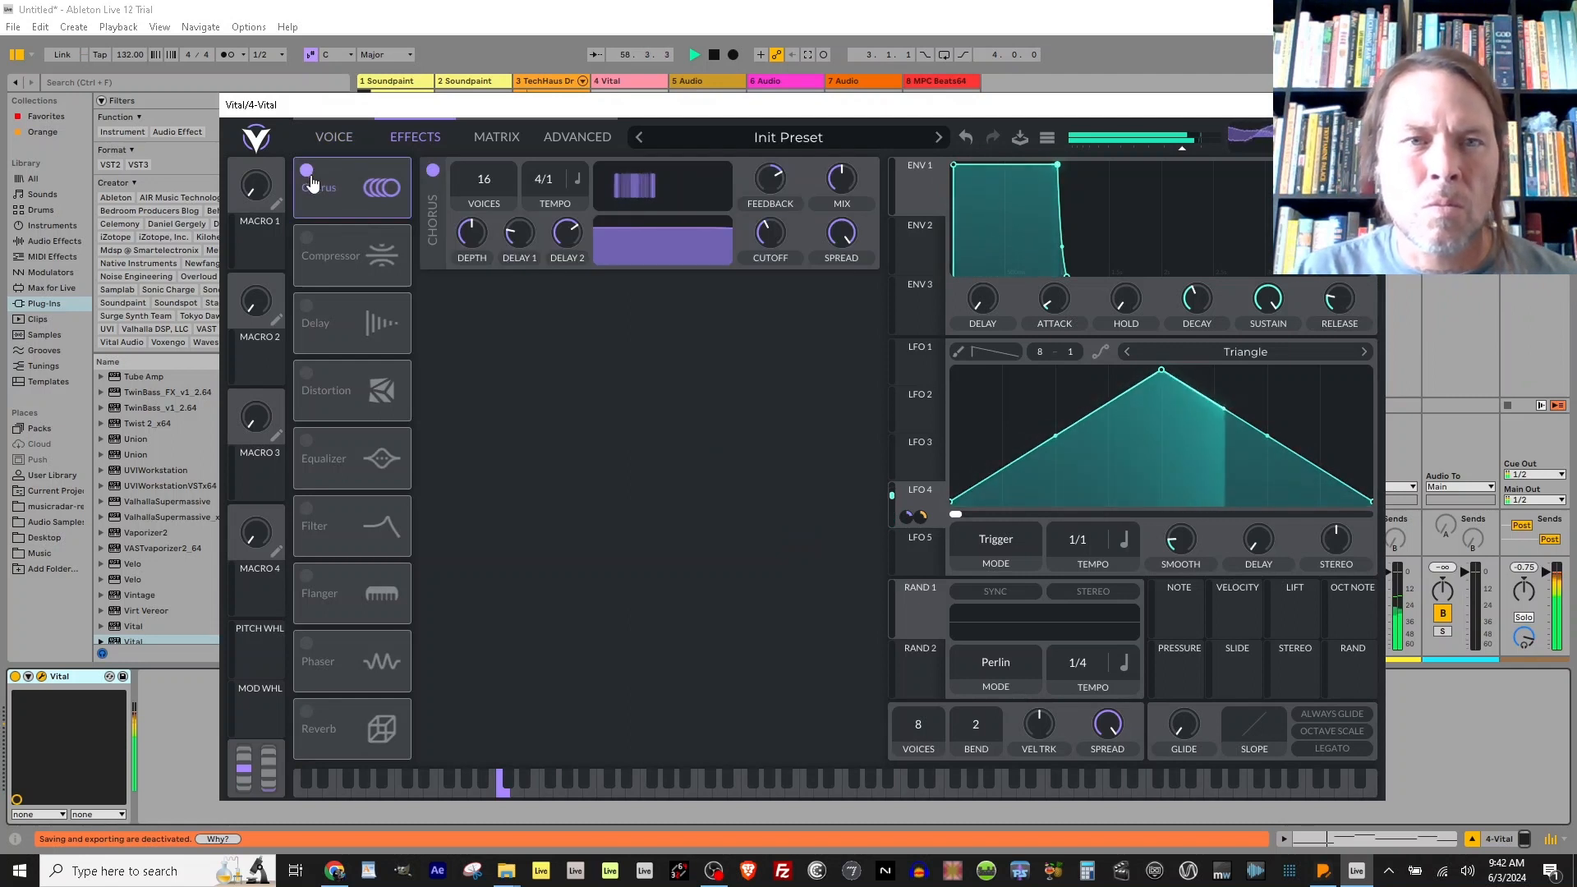
Try Distortion directly after Chorus in the effects chain, adjusting its drive before switching it off.
{"action": "left_click_drag", "start_coordinate": [337, 376], "coordinate": [302, 245]}
{"action": "left_click", "coordinate": [305, 239]}
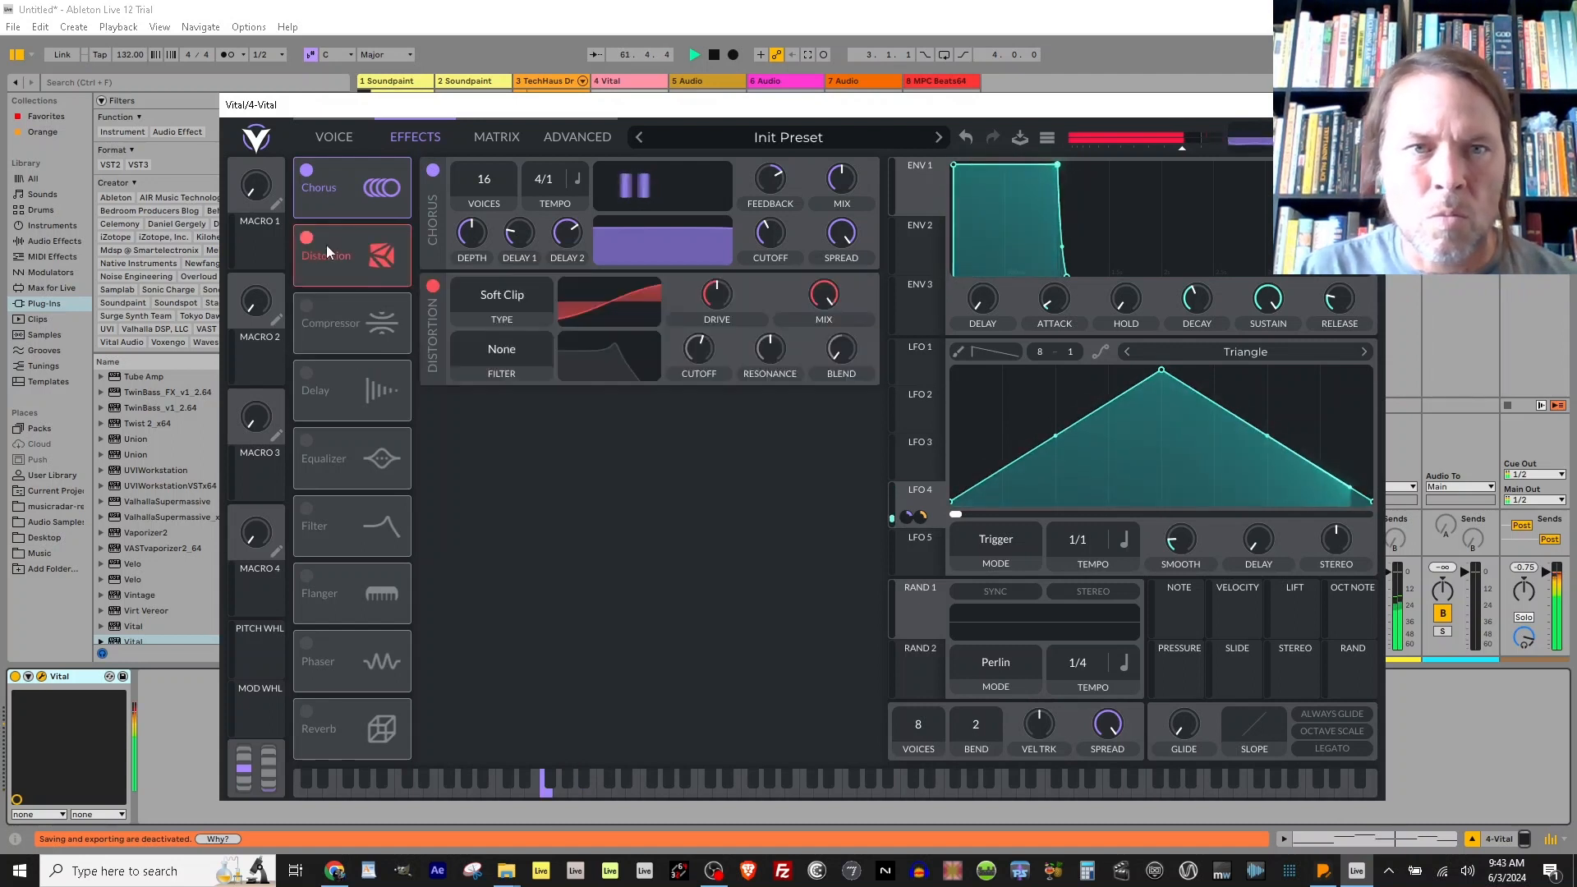
{"action": "left_click_drag", "start_coordinate": [712, 268], "coordinate": [708, 278]}
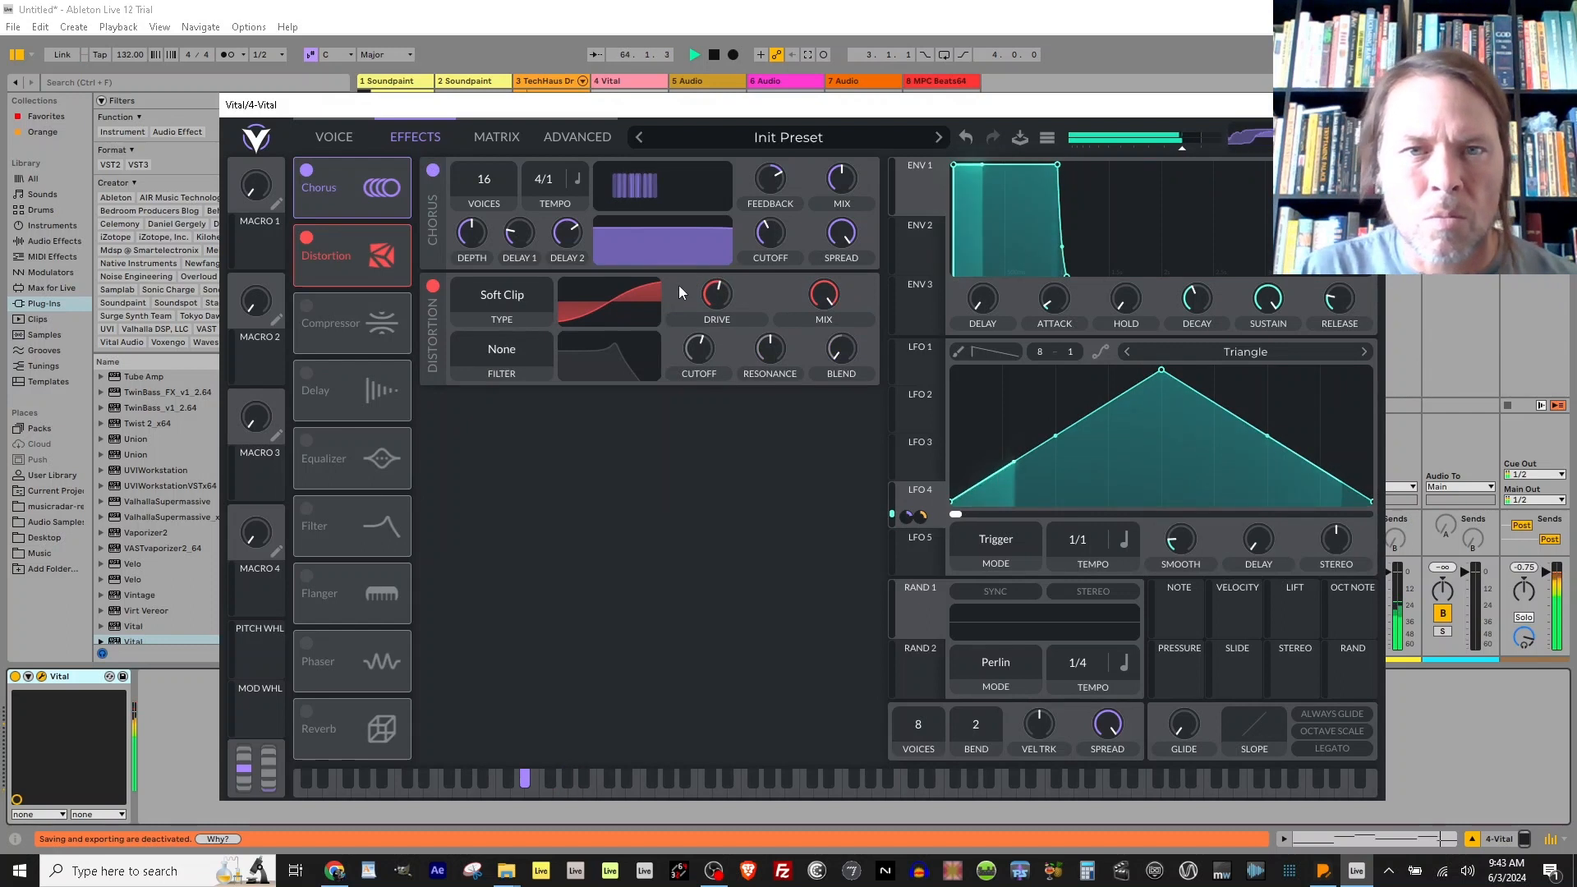
{"action": "left_click", "coordinate": [306, 238]}
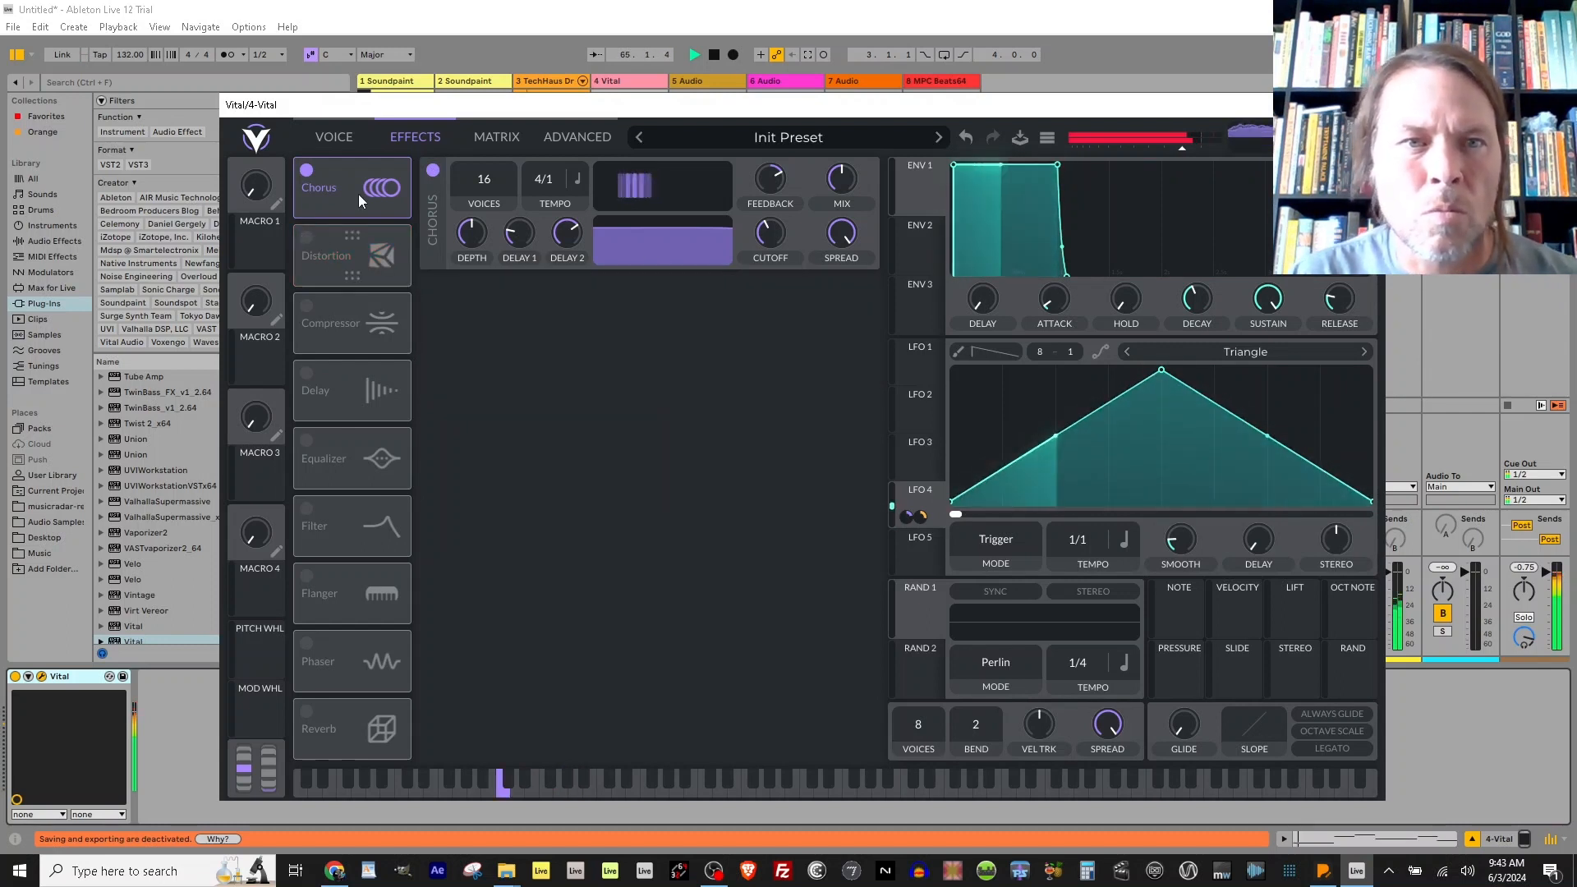
Lower the Chorus mix slightly.
{"action": "left_click_drag", "start_coordinate": [839, 189], "coordinate": [836, 196]}
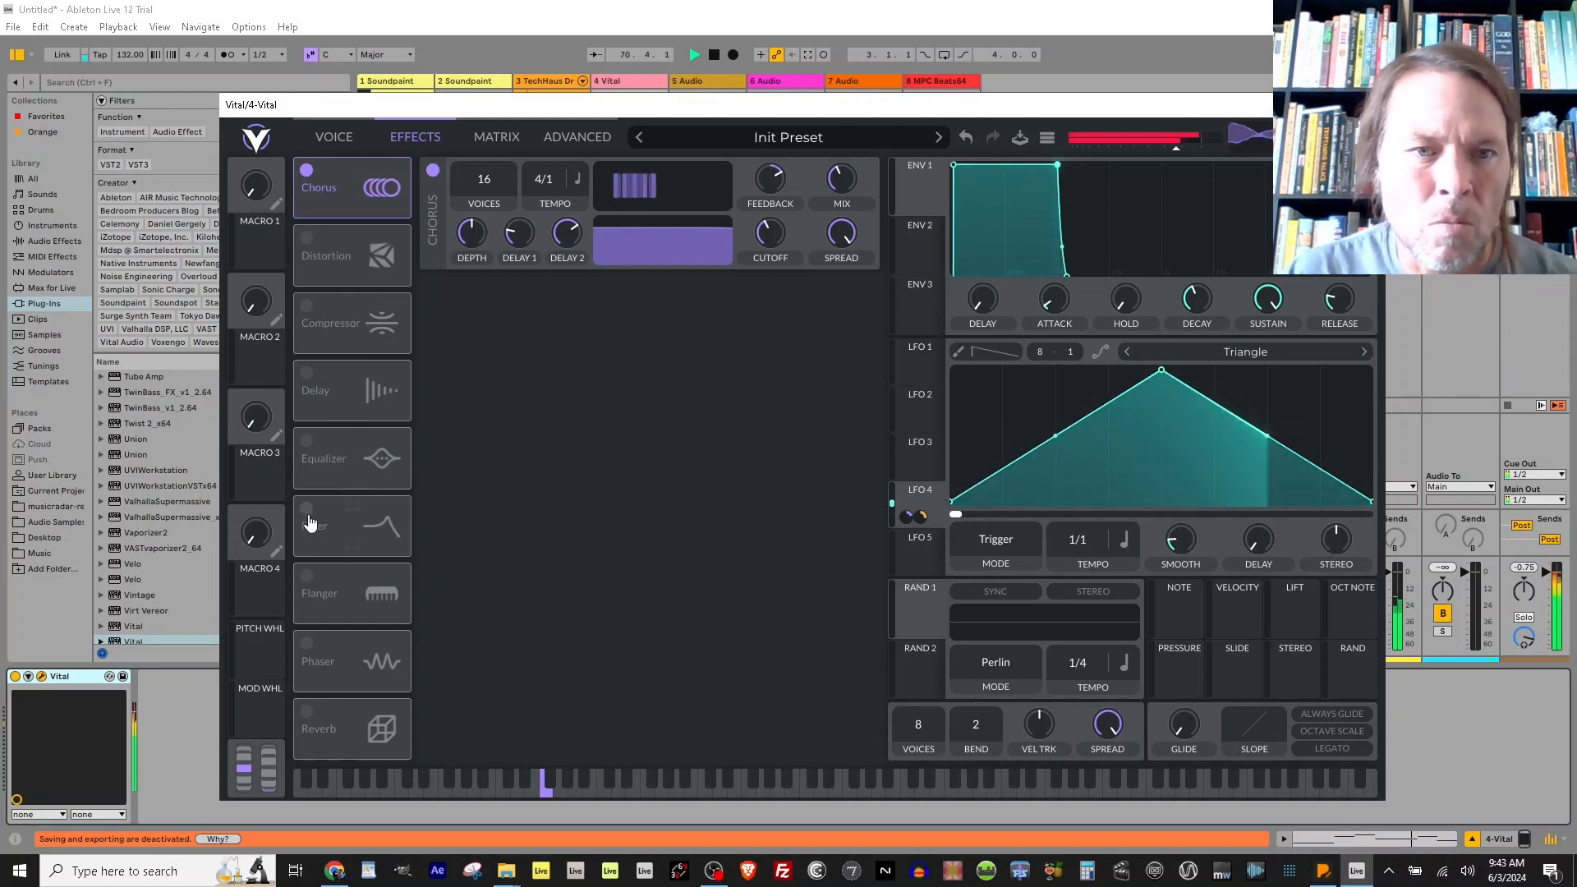
Try the Filter effect with its cutoff raised to about 36.34 semitones, and switch it off.
{"action": "left_click", "coordinate": [345, 515]}
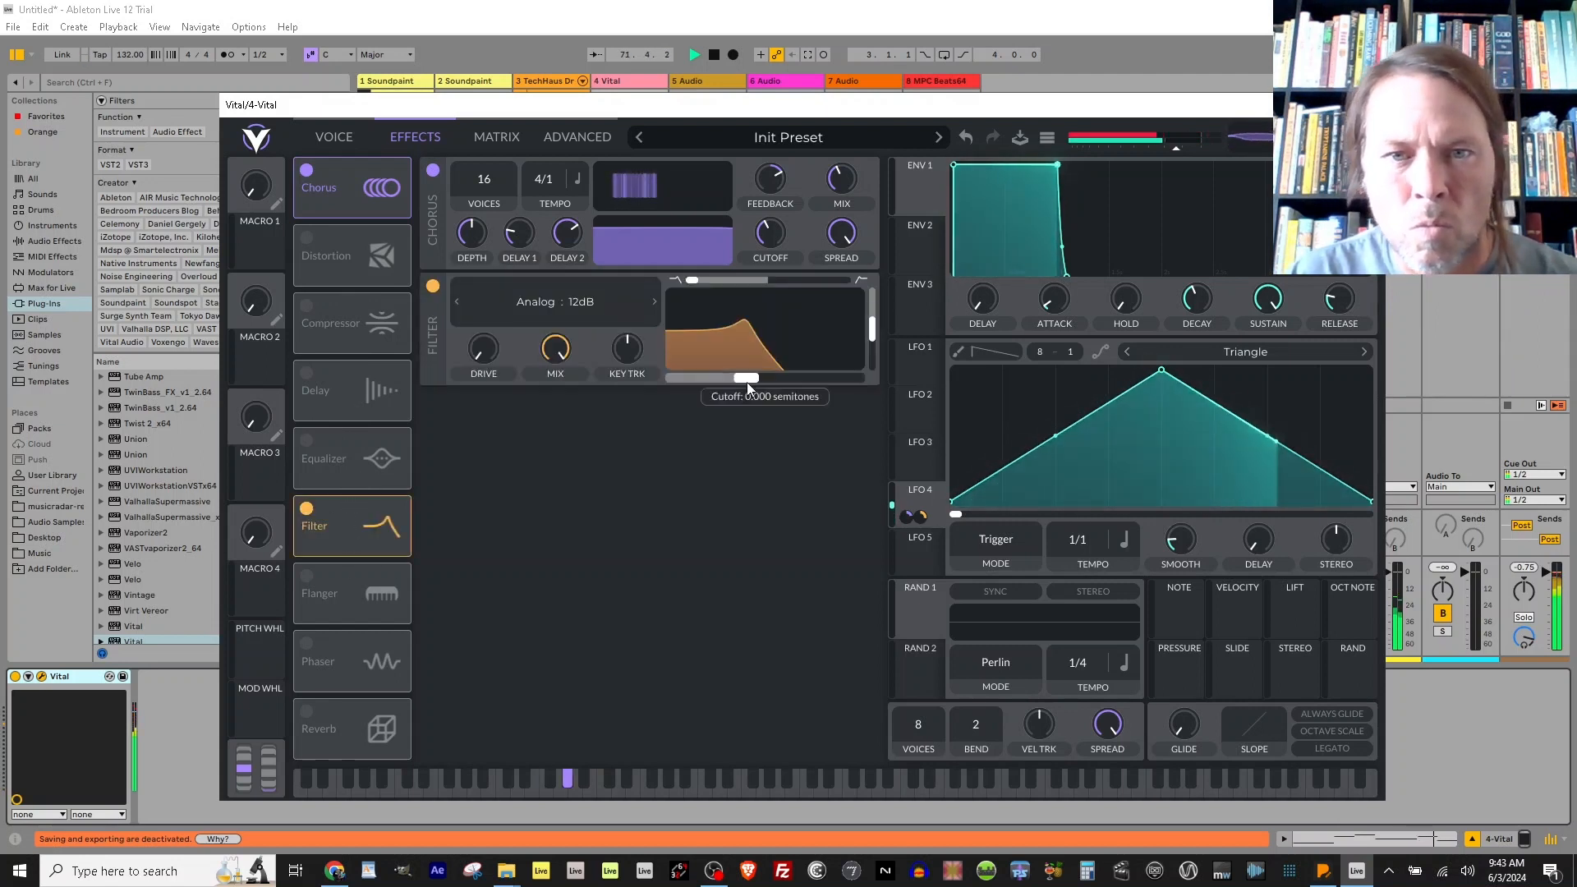
{"action": "left_click_drag", "start_coordinate": [747, 378], "coordinate": [803, 378]}
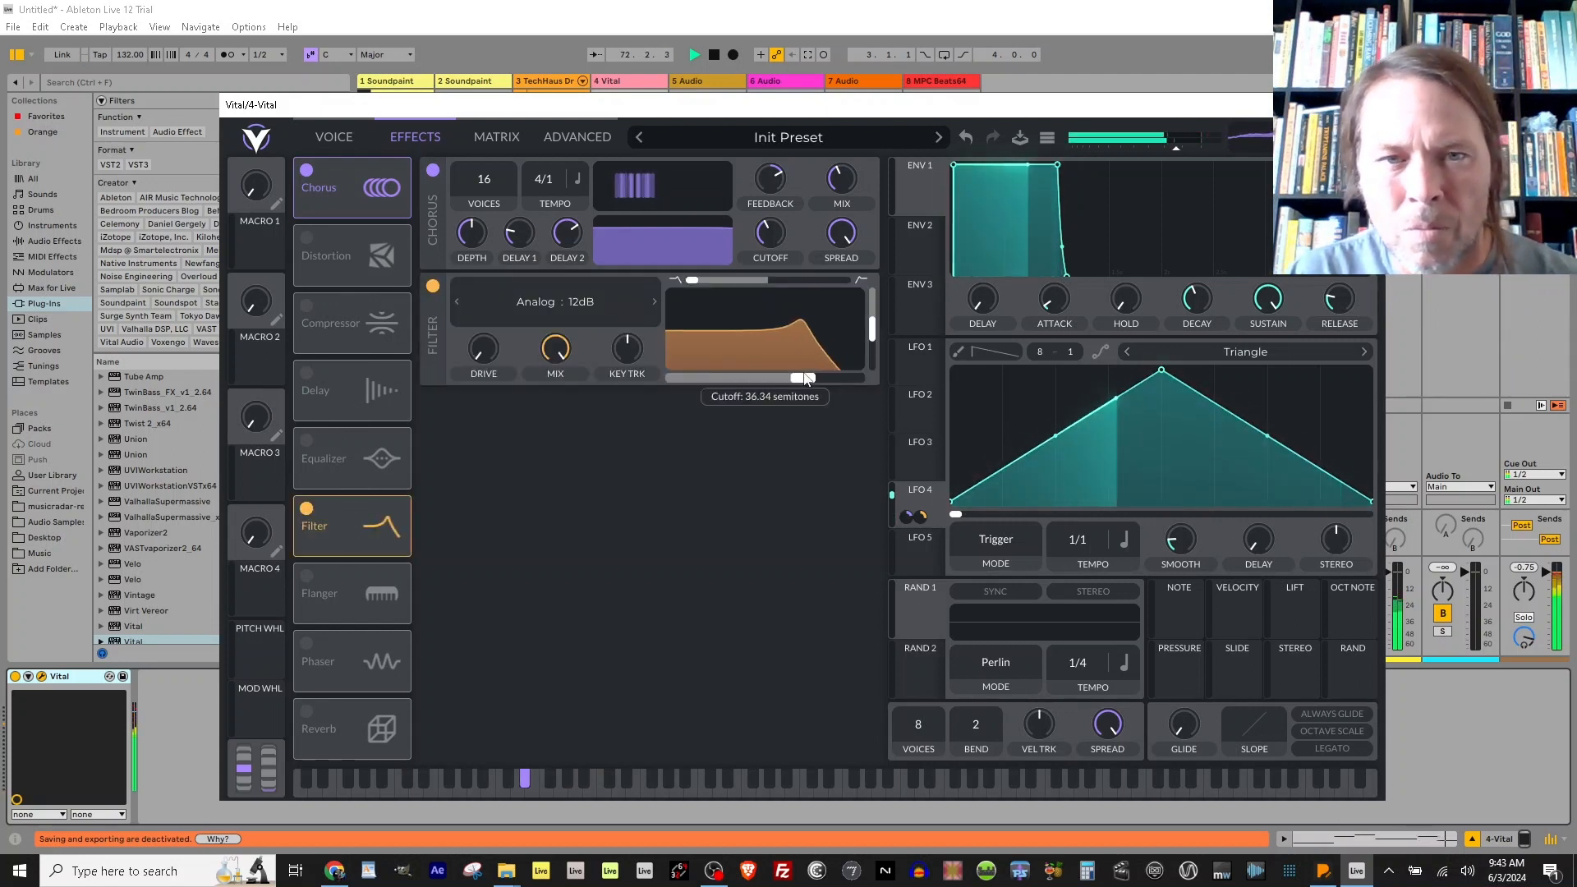
{"action": "left_click", "coordinate": [431, 285]}
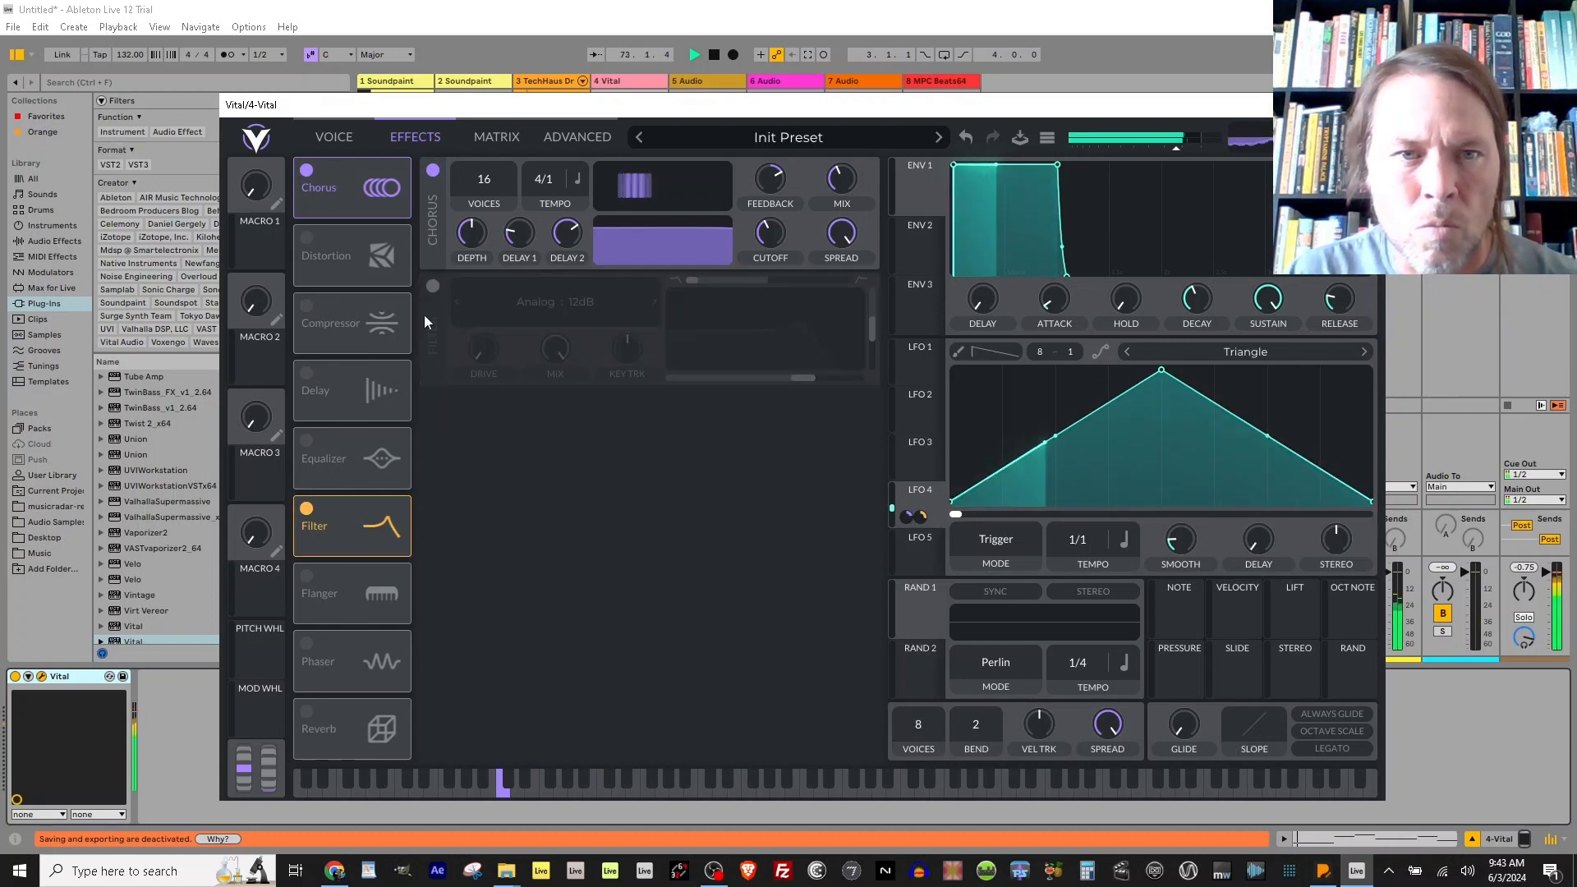
{"action": "left_click", "coordinate": [306, 509]}
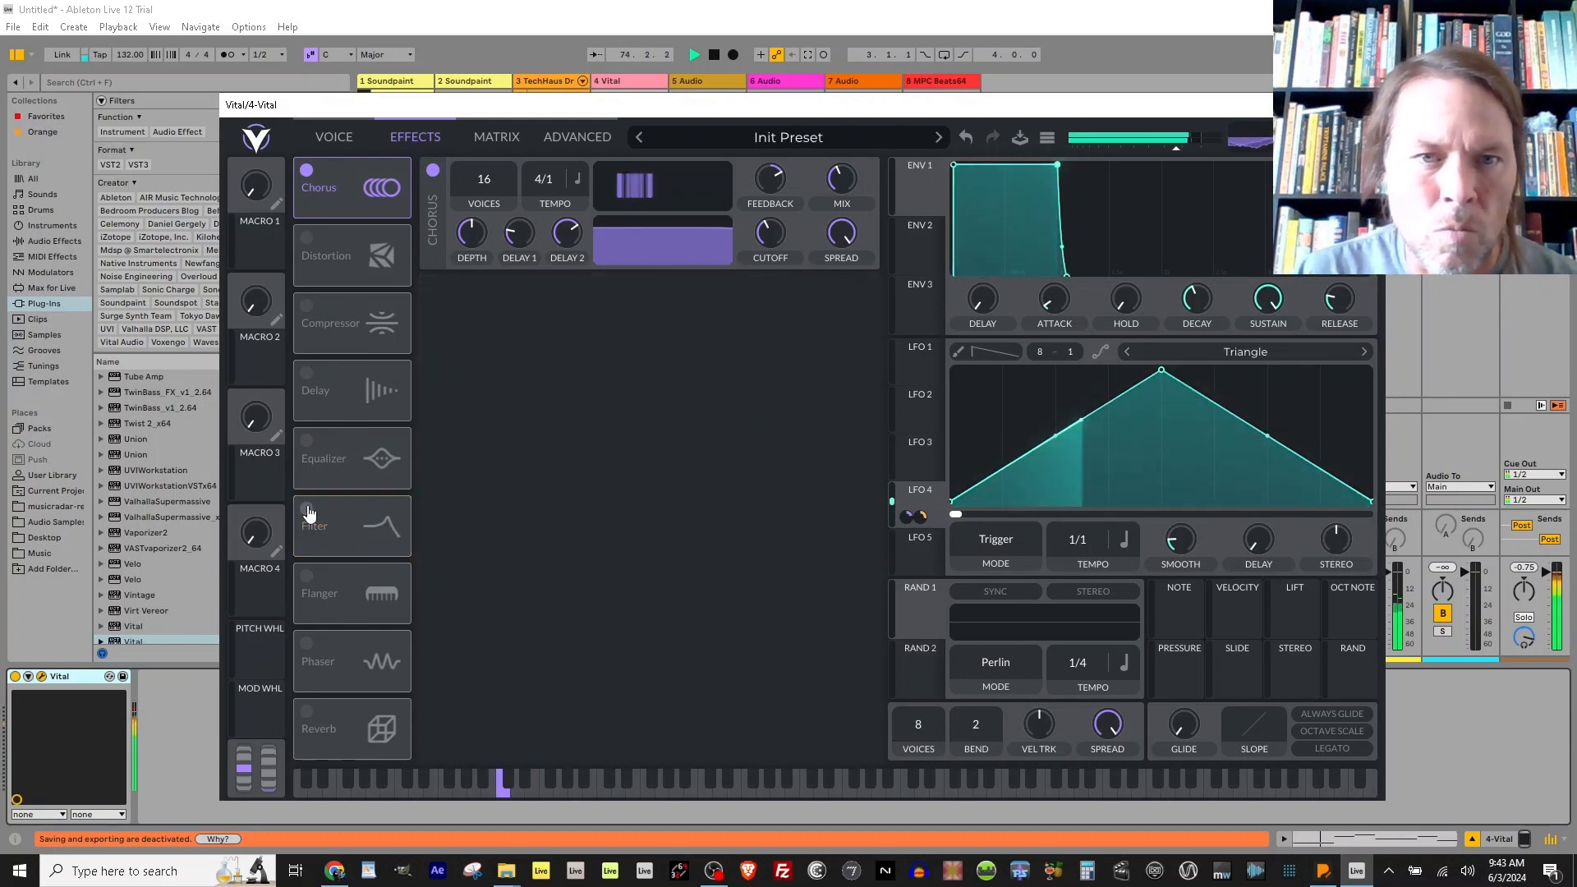
Enable the Flanger, raise its feedback and depth, and lower its center.
{"action": "left_click", "coordinate": [308, 576]}
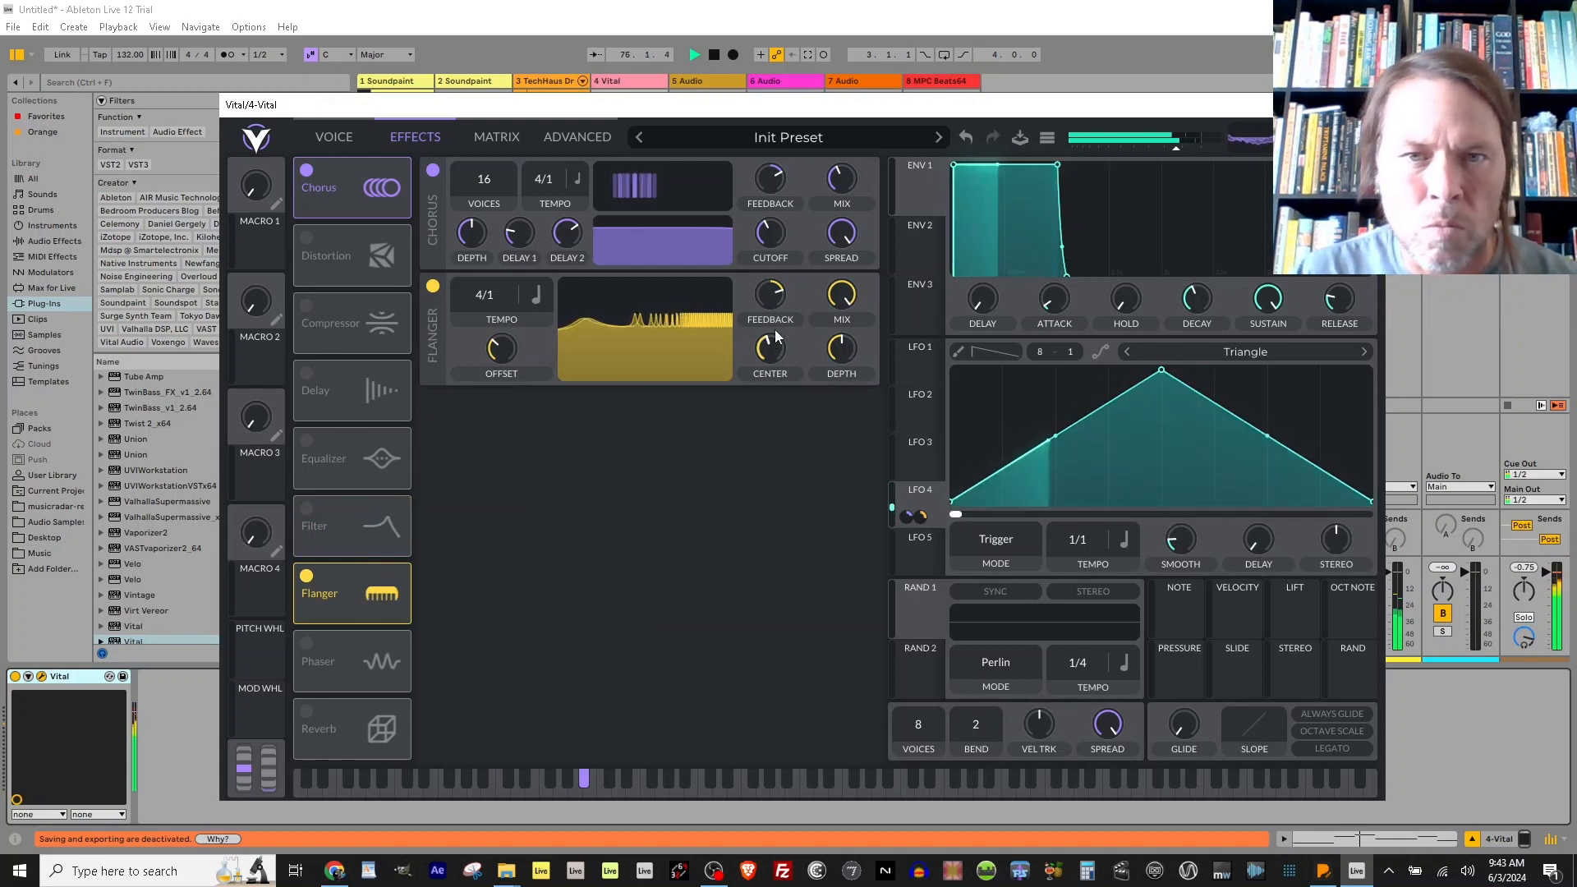
{"action": "left_click_drag", "start_coordinate": [786, 338], "coordinate": [760, 387]}
{"action": "left_click_drag", "start_coordinate": [778, 309], "coordinate": [765, 263]}
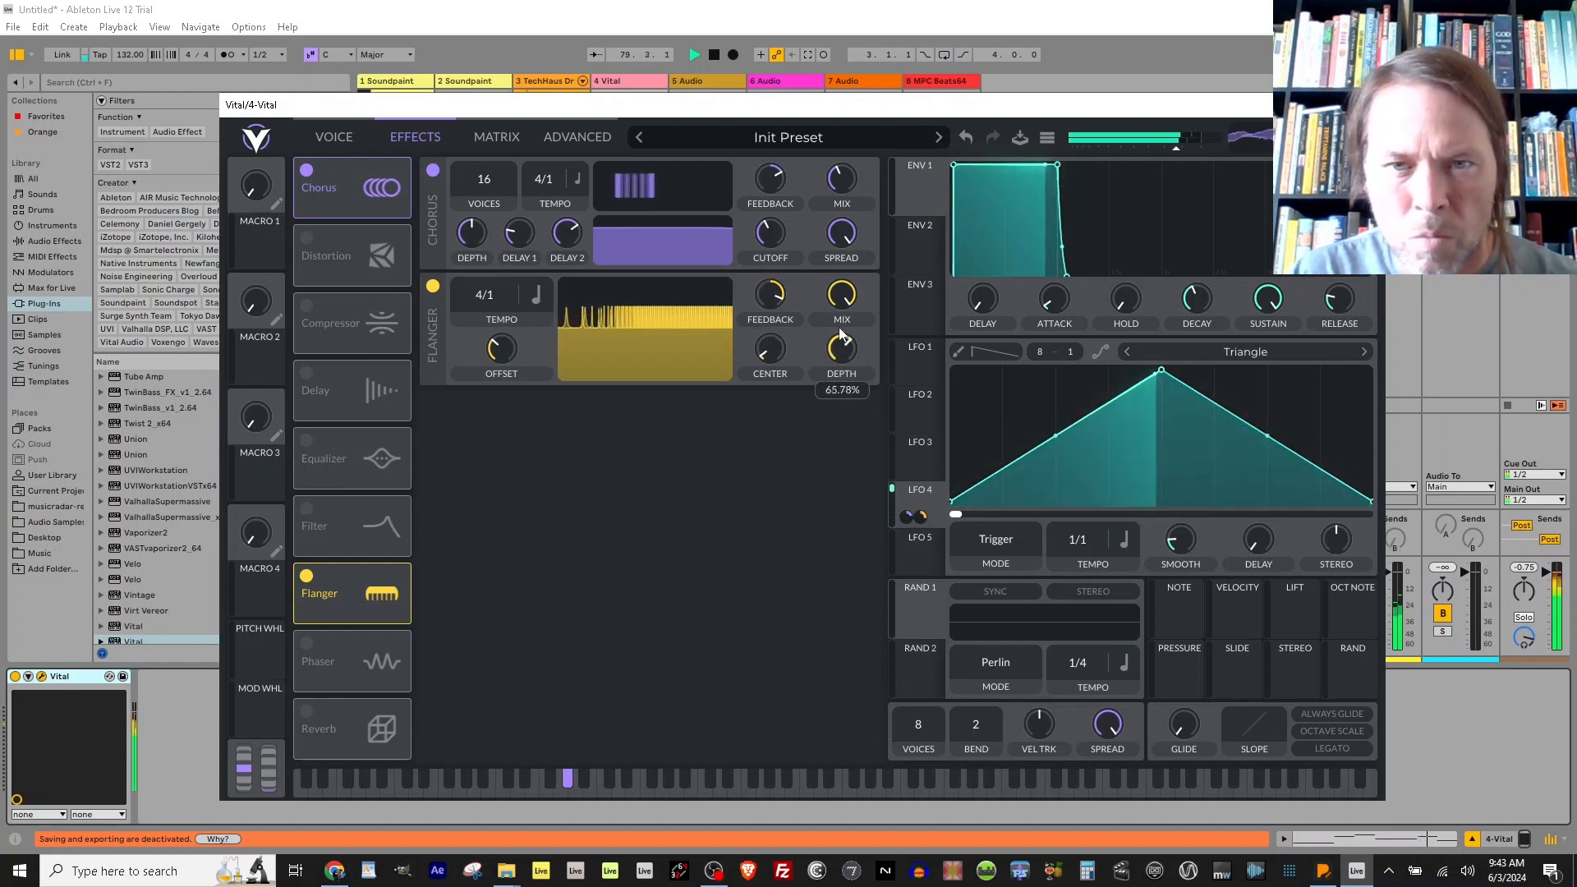
{"action": "left_click_drag", "start_coordinate": [773, 331], "coordinate": [768, 374]}
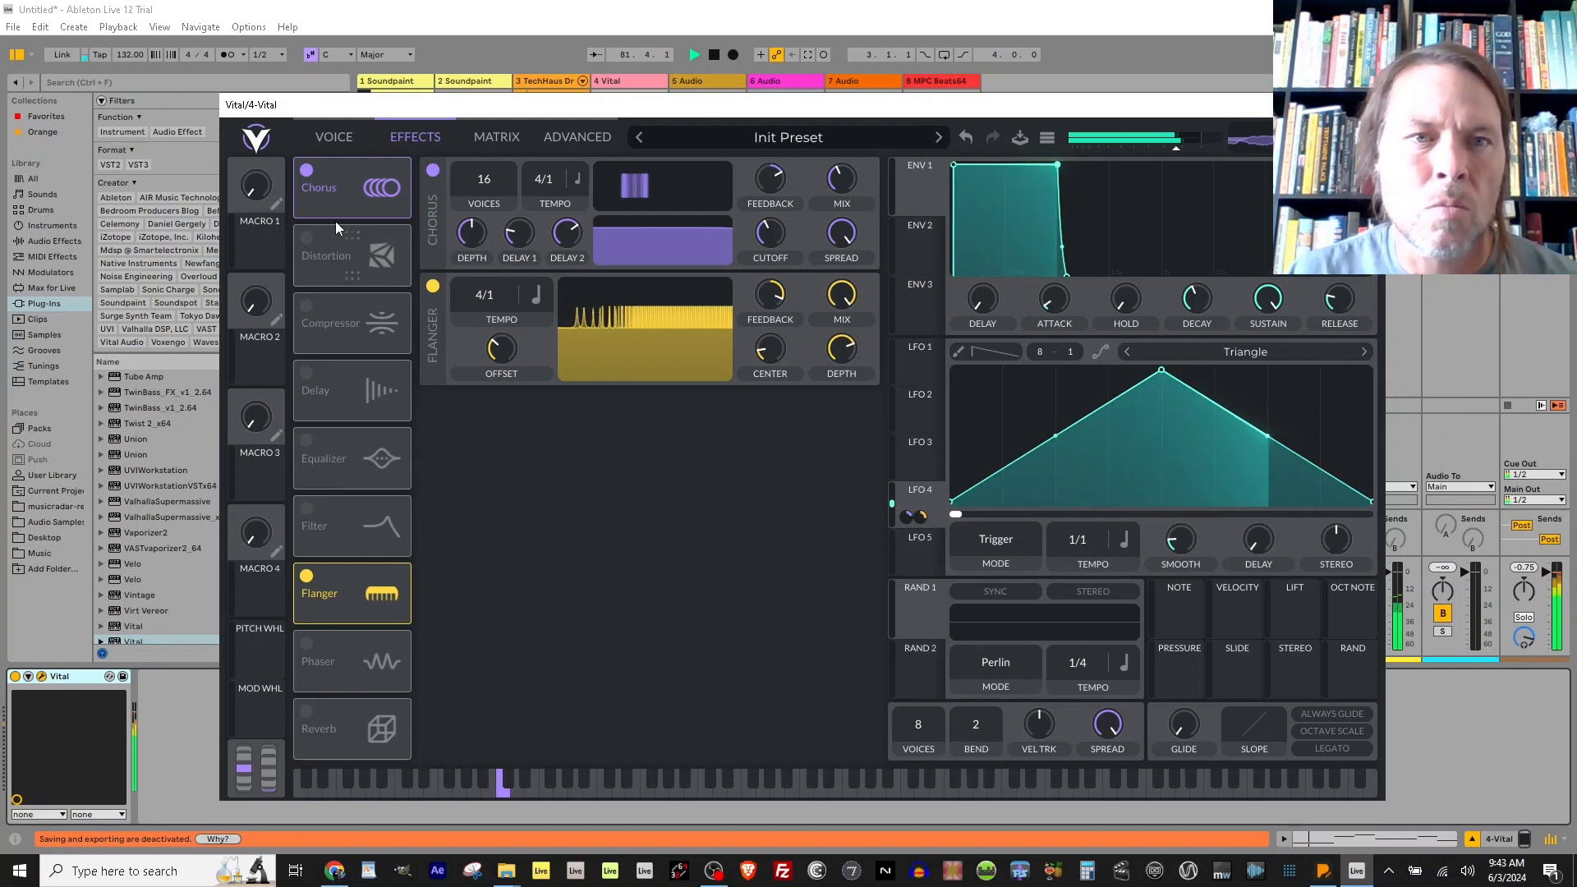
Move the Compressor directly after the Flanger, enable it, and adjust its band thresholds, with the middle band at about -31.2 dB.
{"action": "left_click_drag", "start_coordinate": [348, 297], "coordinate": [310, 585]}
{"action": "left_click", "coordinate": [308, 577]}
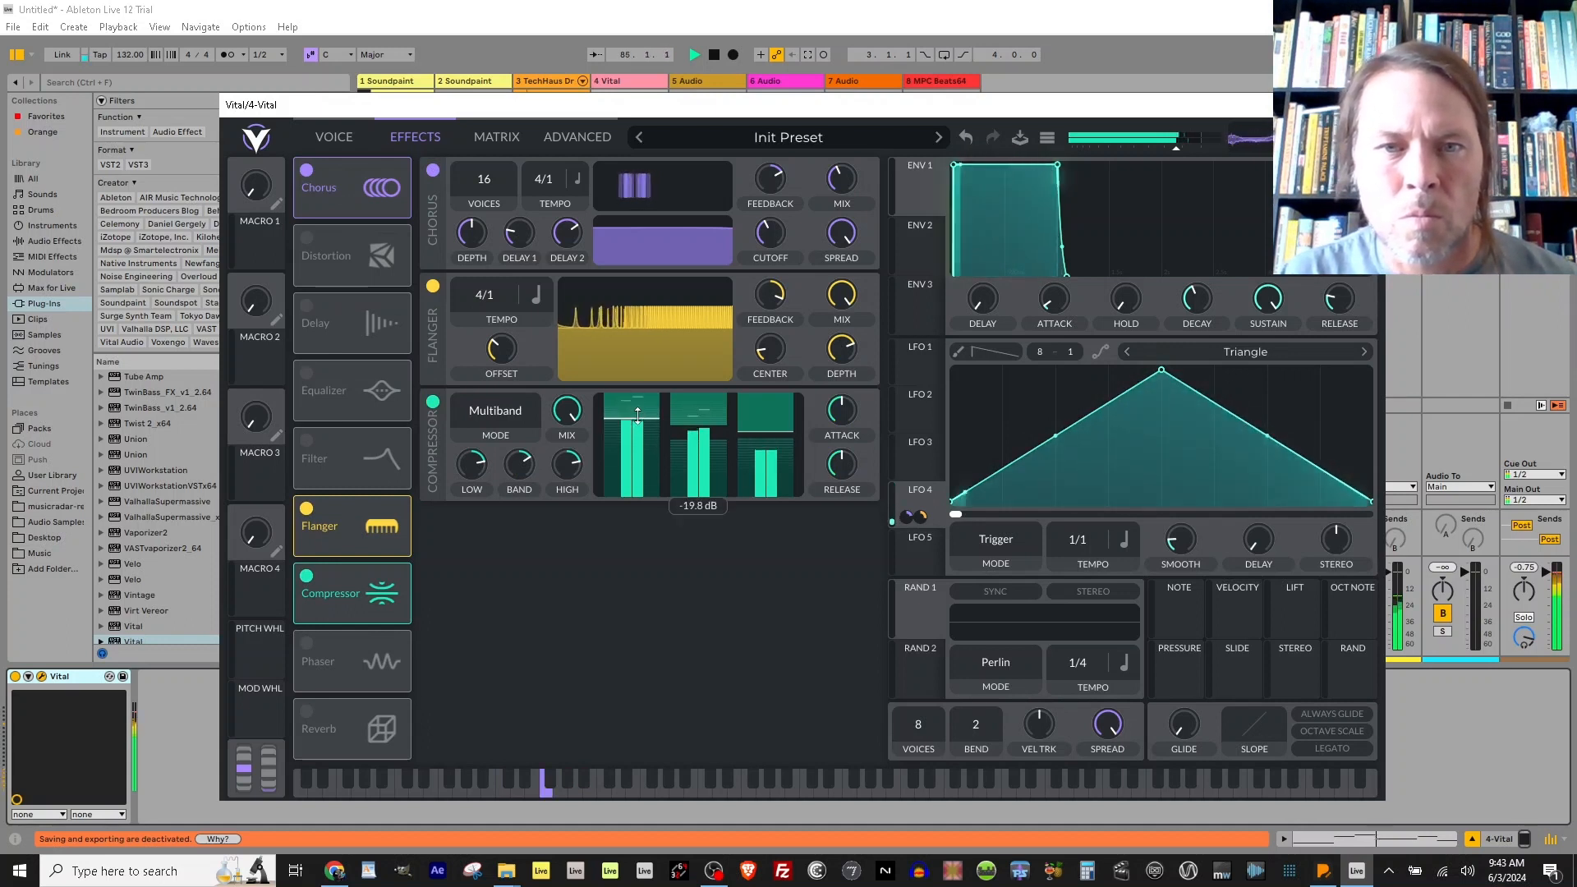
{"action": "left_click_drag", "start_coordinate": [753, 432], "coordinate": [704, 442]}
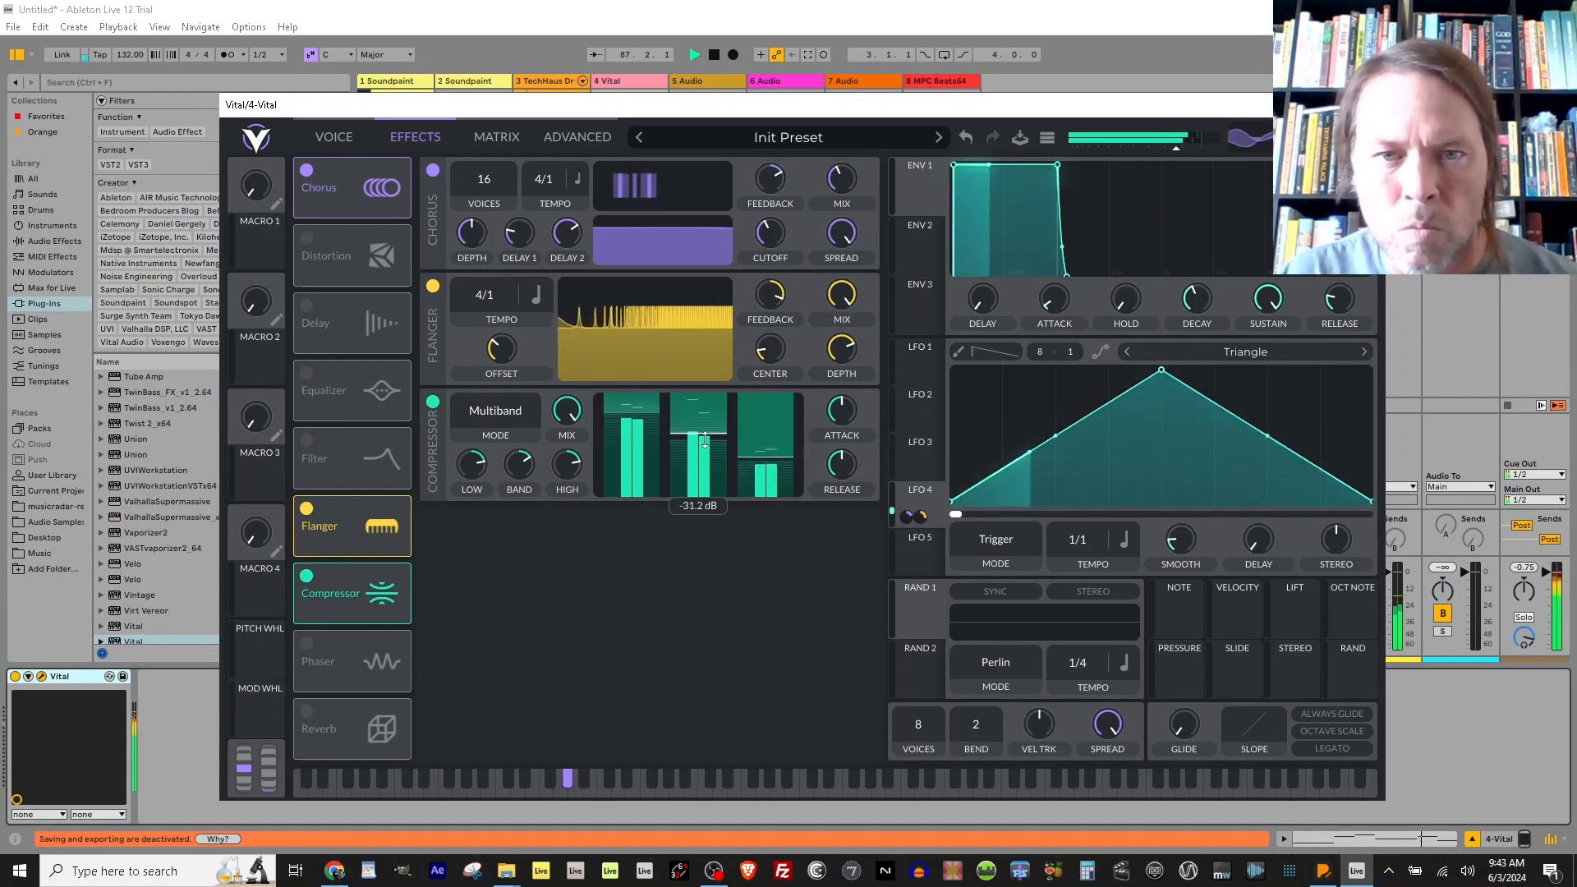
Close the Vital window and restart playback of the session.
{"action": "left_click", "coordinate": [1367, 105]}
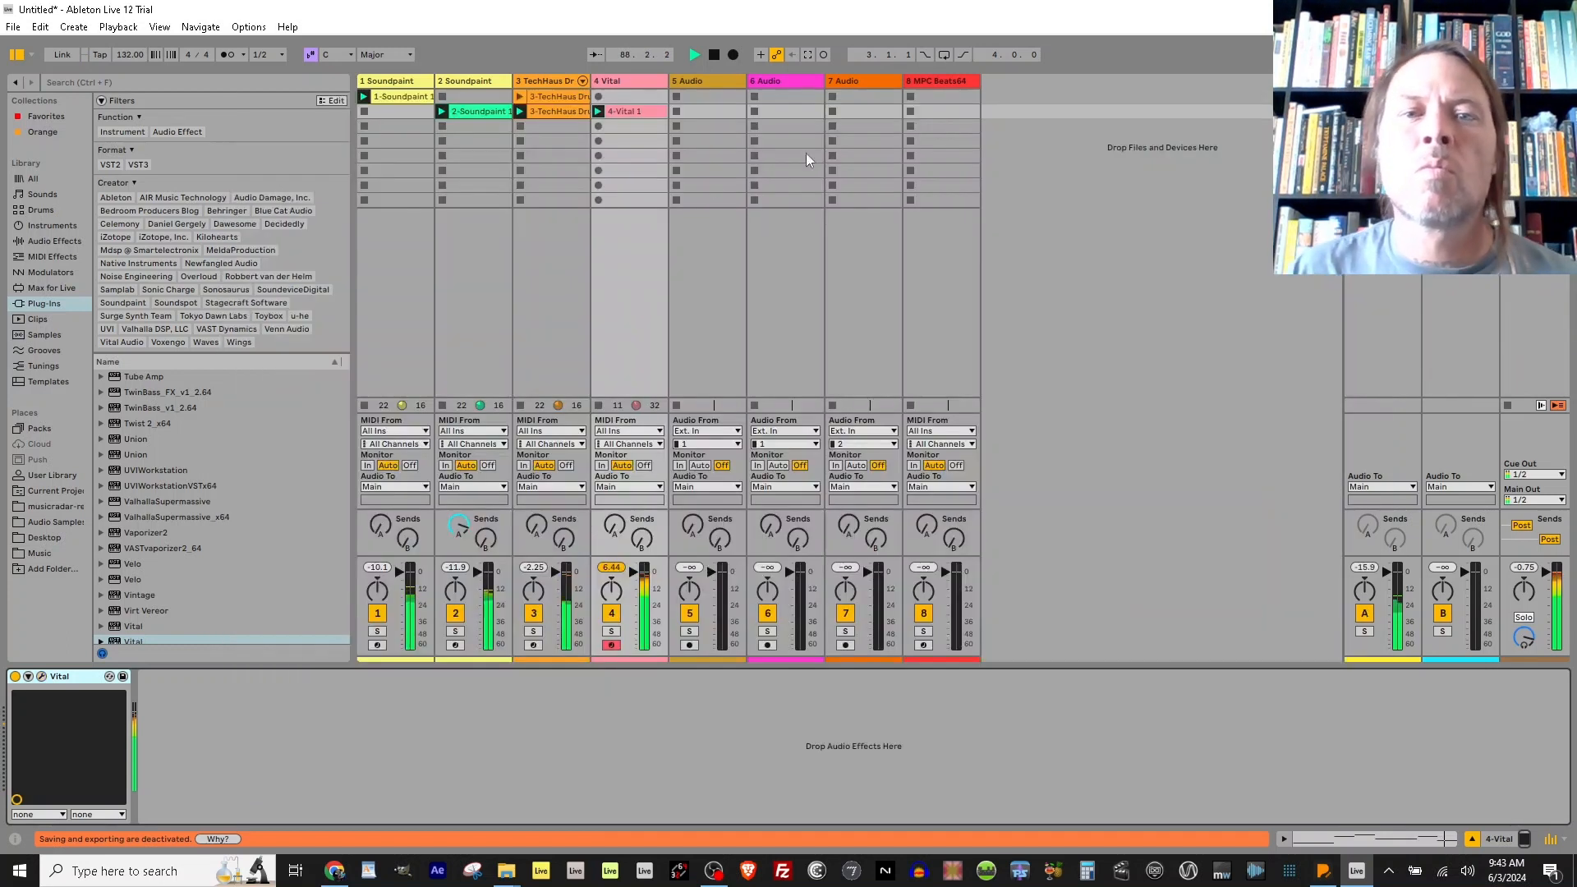
{"action": "key", "text": "space"}
{"action": "key", "text": "space"}
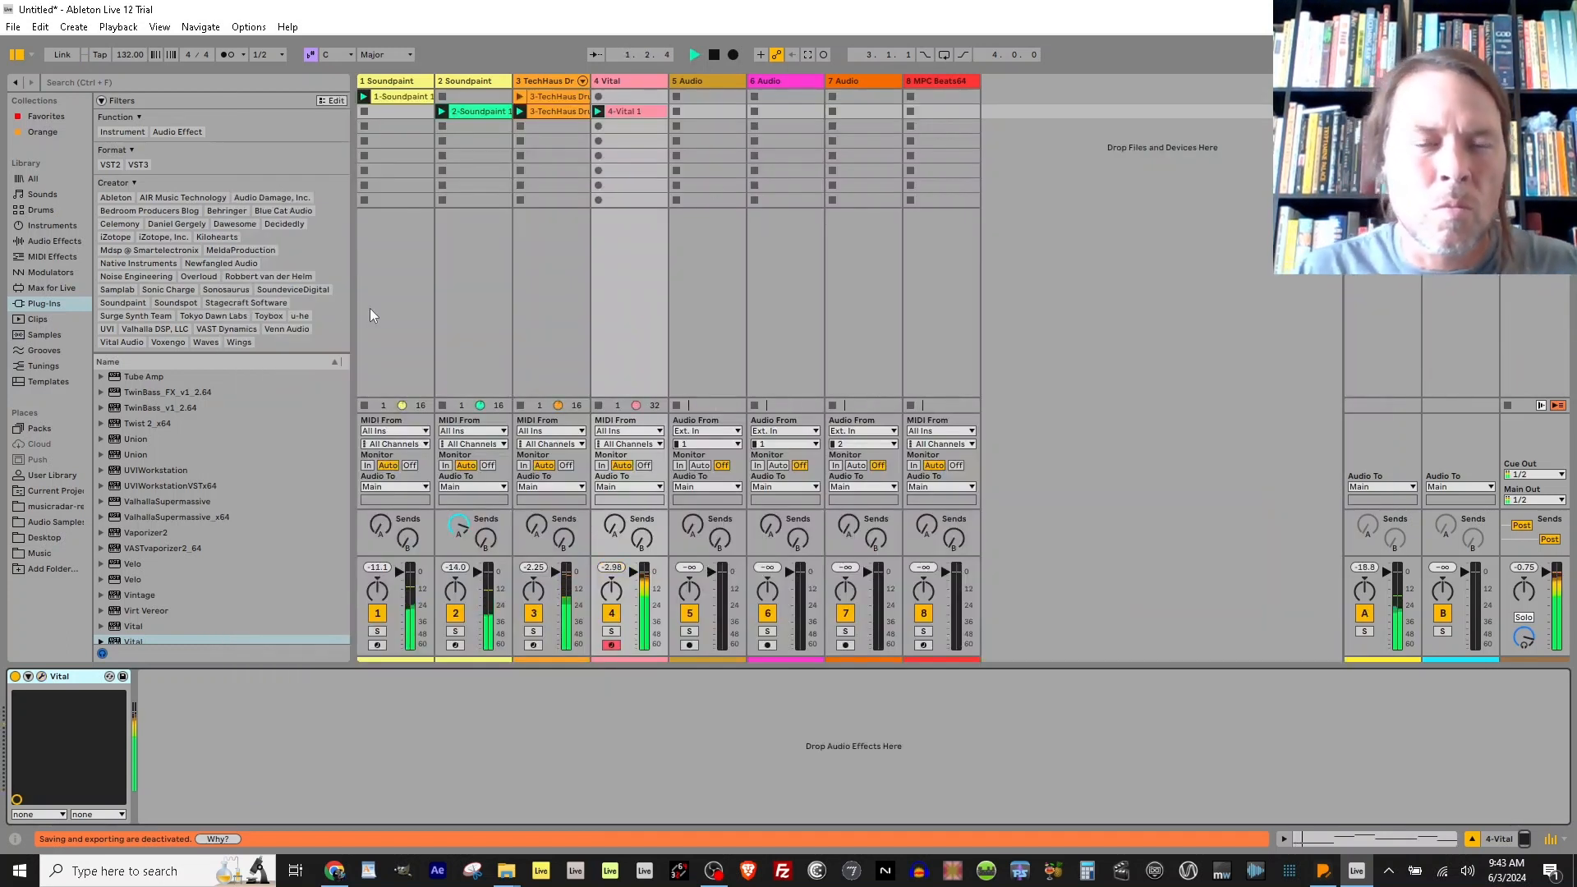
Expand the Drums - Drum Loops folder of Black Octopus Sound - Leviathan 4 in Audio Samples while restarting playback.
{"action": "left_click", "coordinate": [66, 522]}
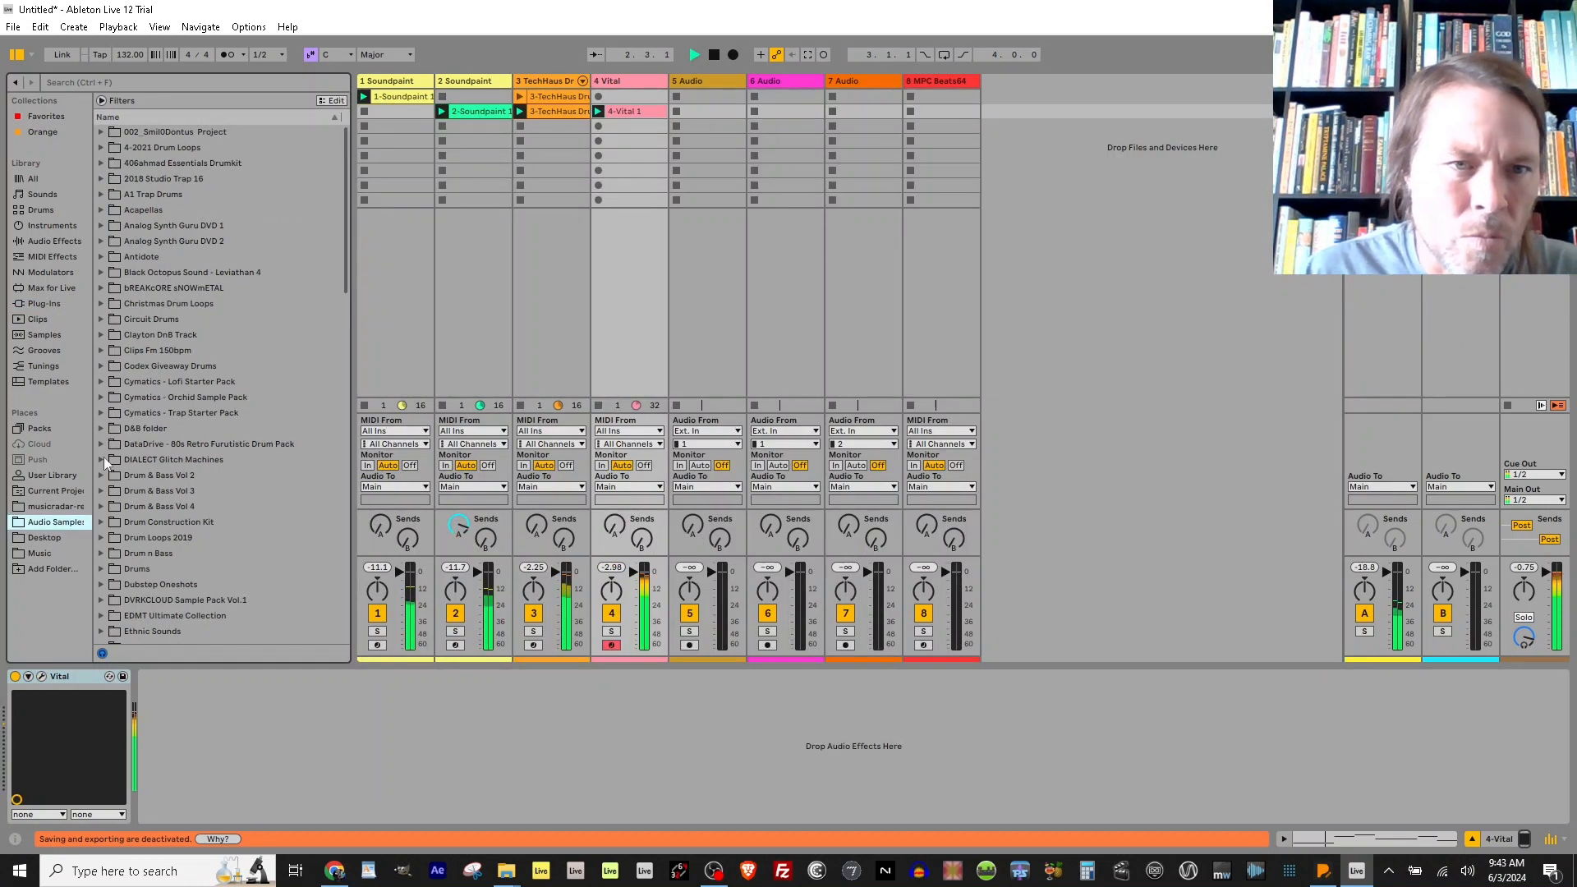
{"action": "key", "text": "space"}
{"action": "key", "text": "space"}
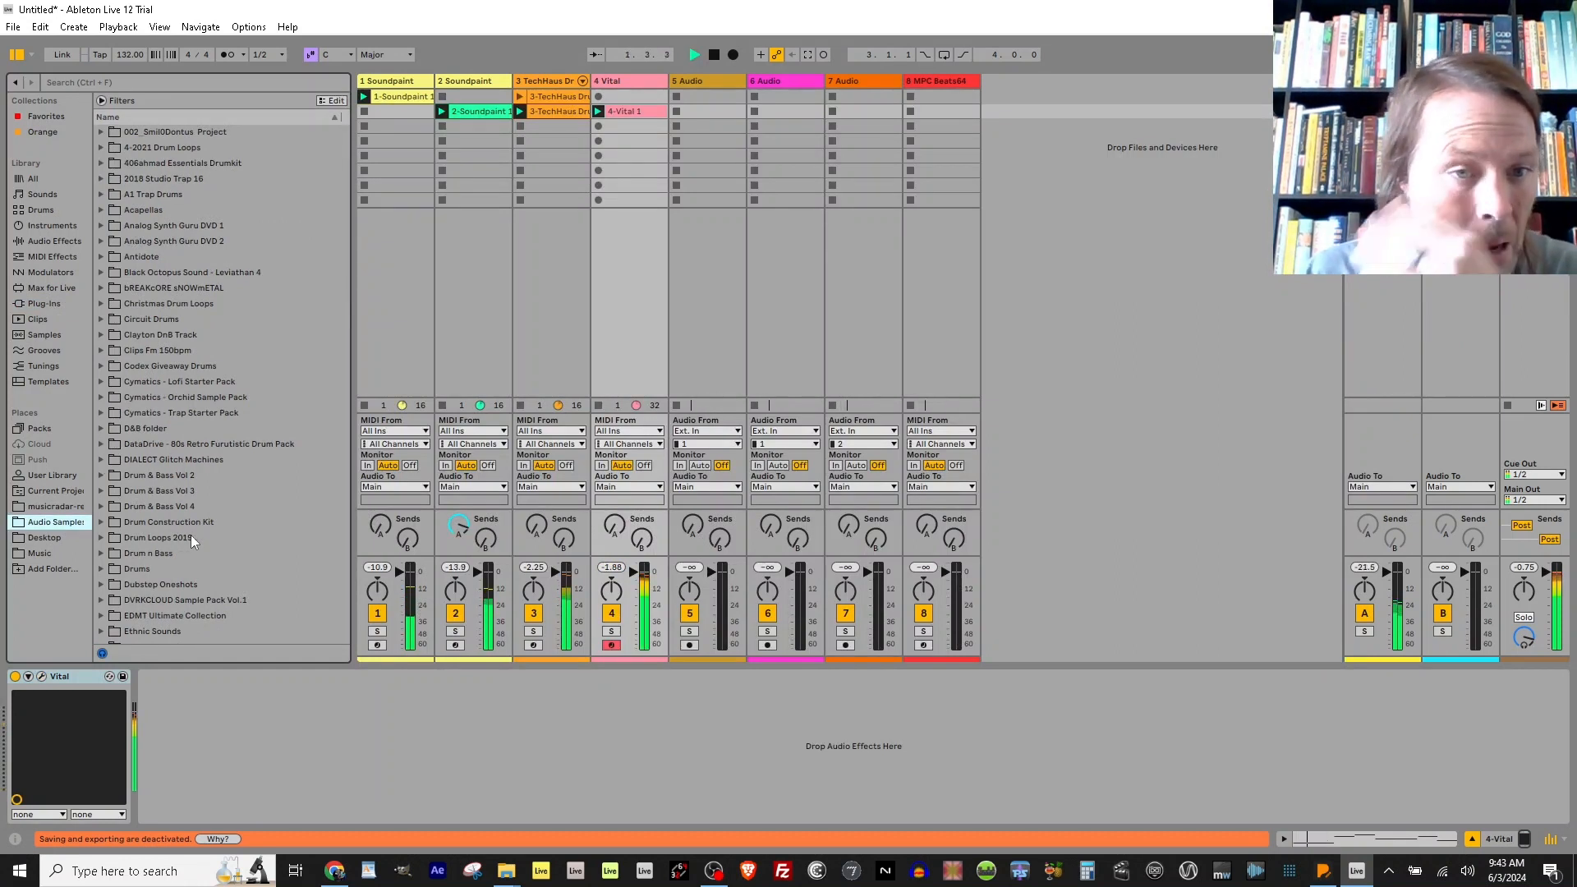
{"action": "scroll", "coordinate": [164, 516], "scroll_direction": "down", "scroll_amount": 1}
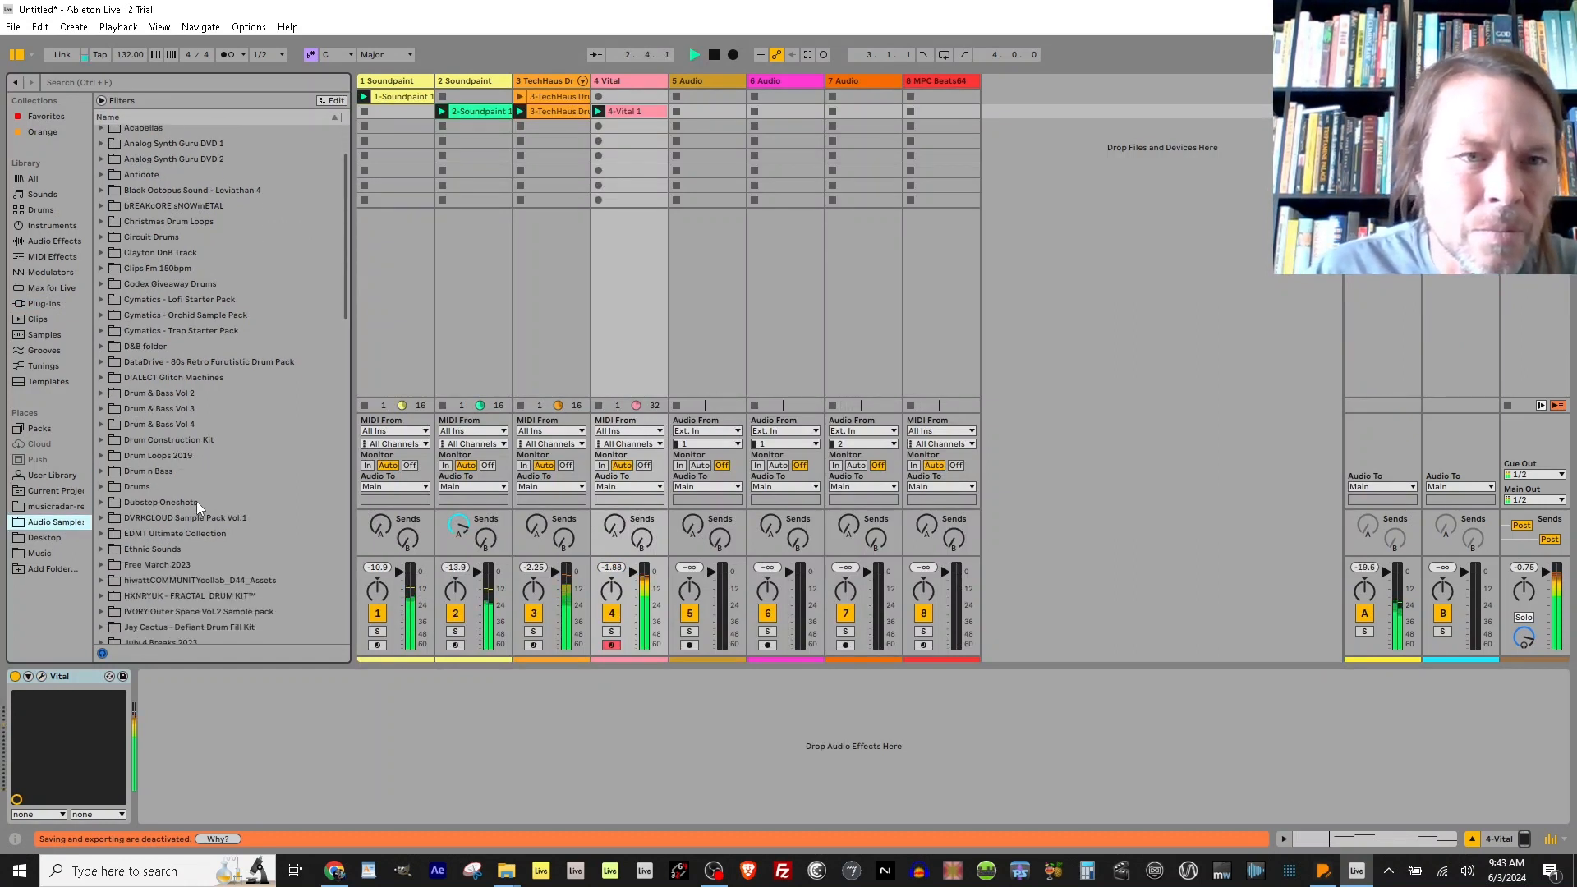
{"action": "scroll", "coordinate": [195, 501], "scroll_direction": "up", "scroll_amount": 1}
{"action": "left_click", "coordinate": [100, 273]}
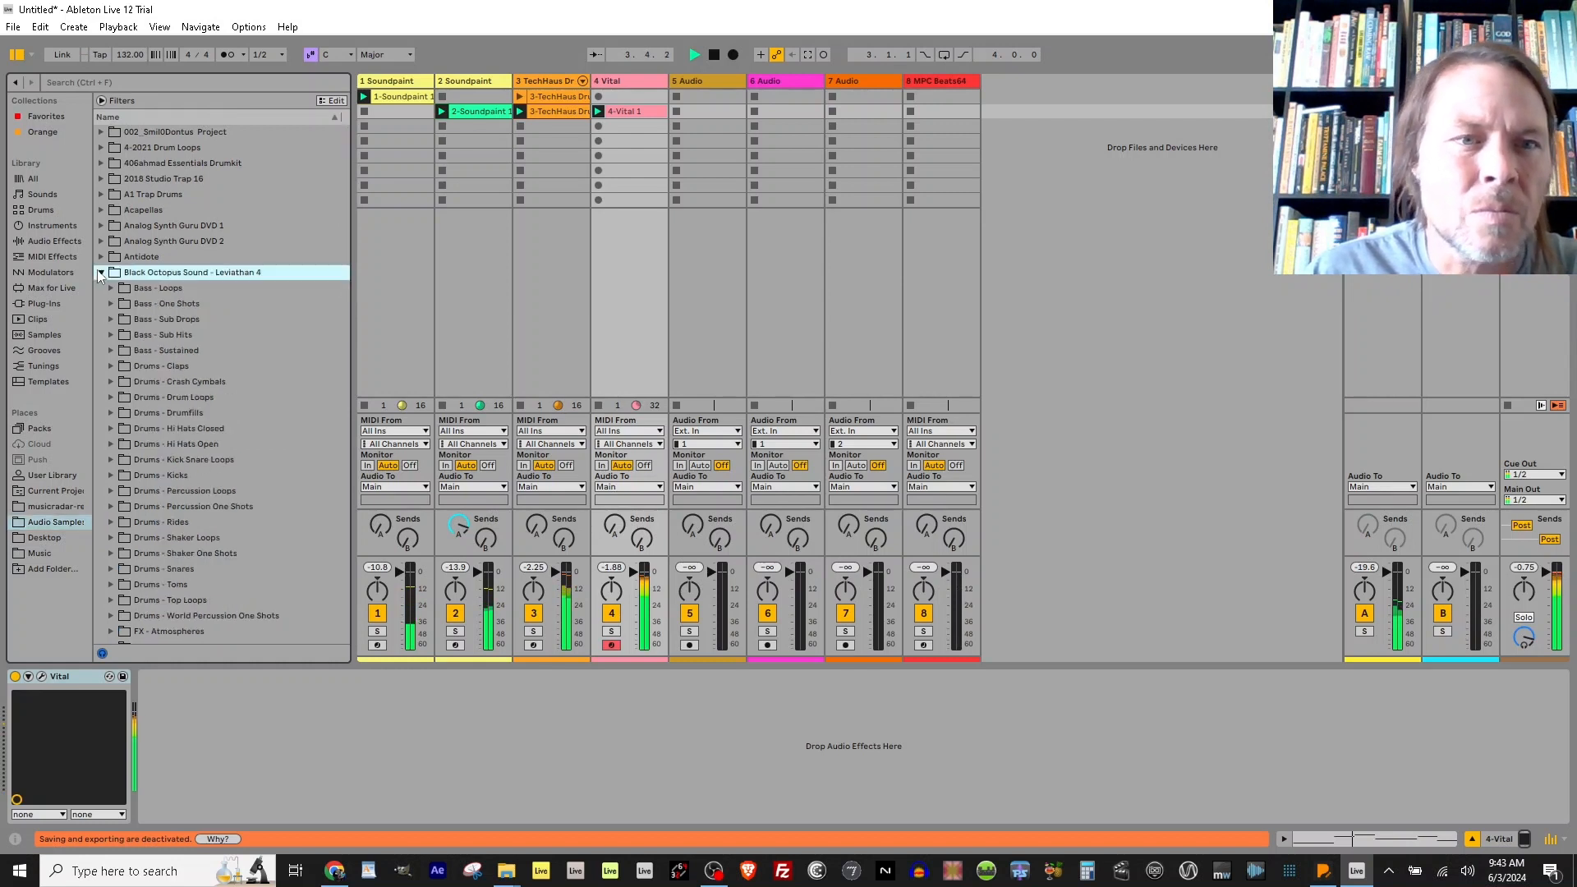
{"action": "left_click", "coordinate": [115, 398]}
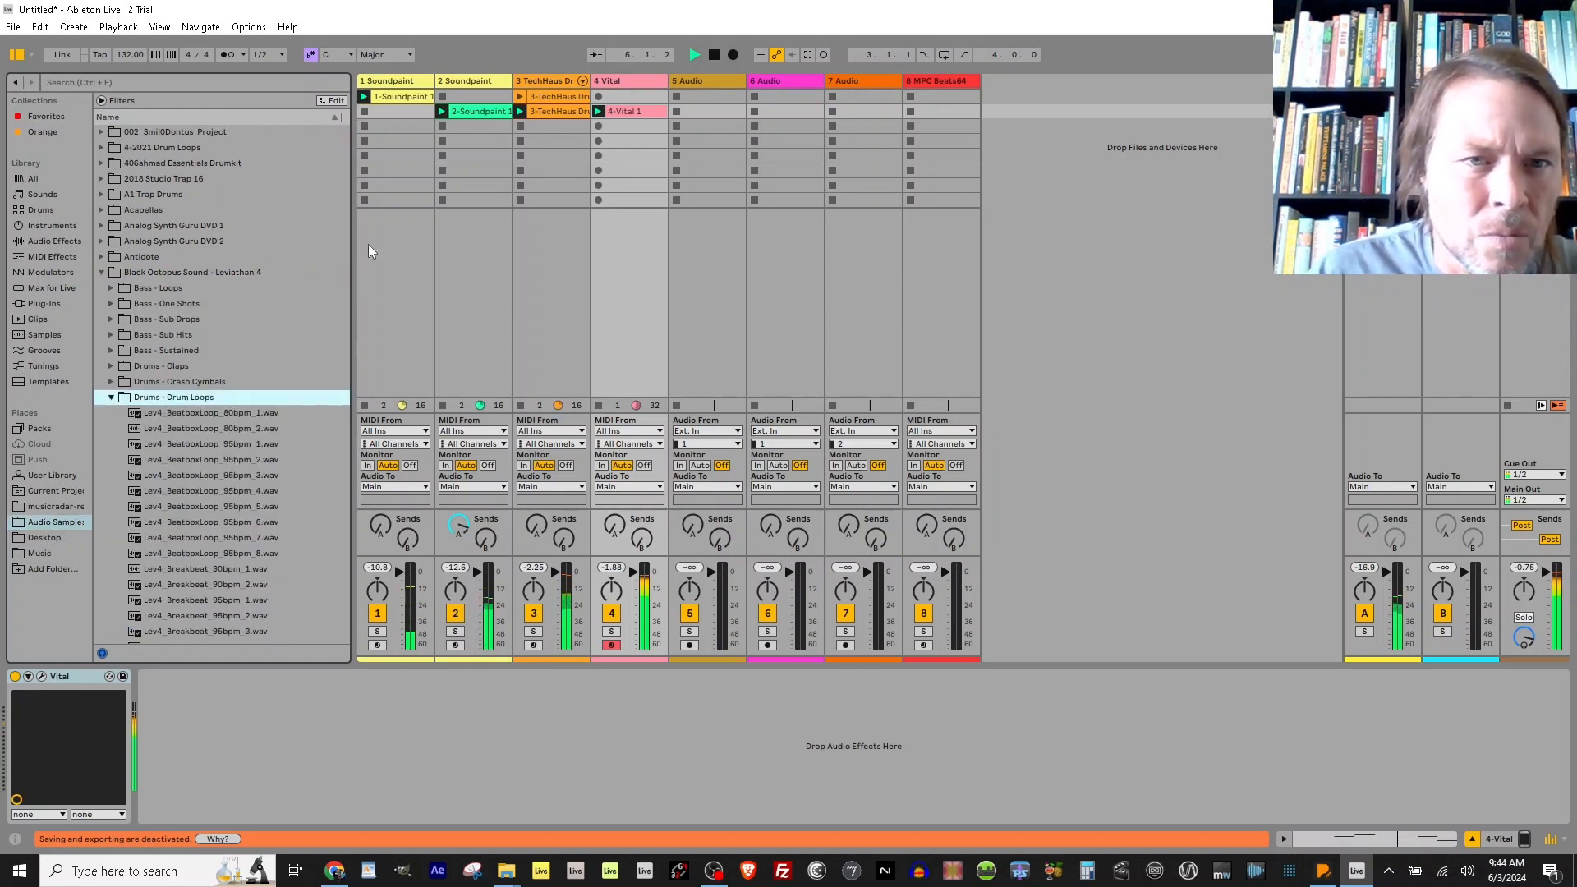
Try Lev4_DrumLoopFoley_125bpm_Tight_1.wav as a playing clip in track 5's third slot, and undo it.
{"action": "scroll", "coordinate": [297, 226], "scroll_direction": "down", "scroll_amount": 1}
{"action": "scroll", "coordinate": [297, 220], "scroll_direction": "down", "scroll_amount": 1}
{"action": "left_click_drag", "start_coordinate": [343, 161], "coordinate": [332, 353]}
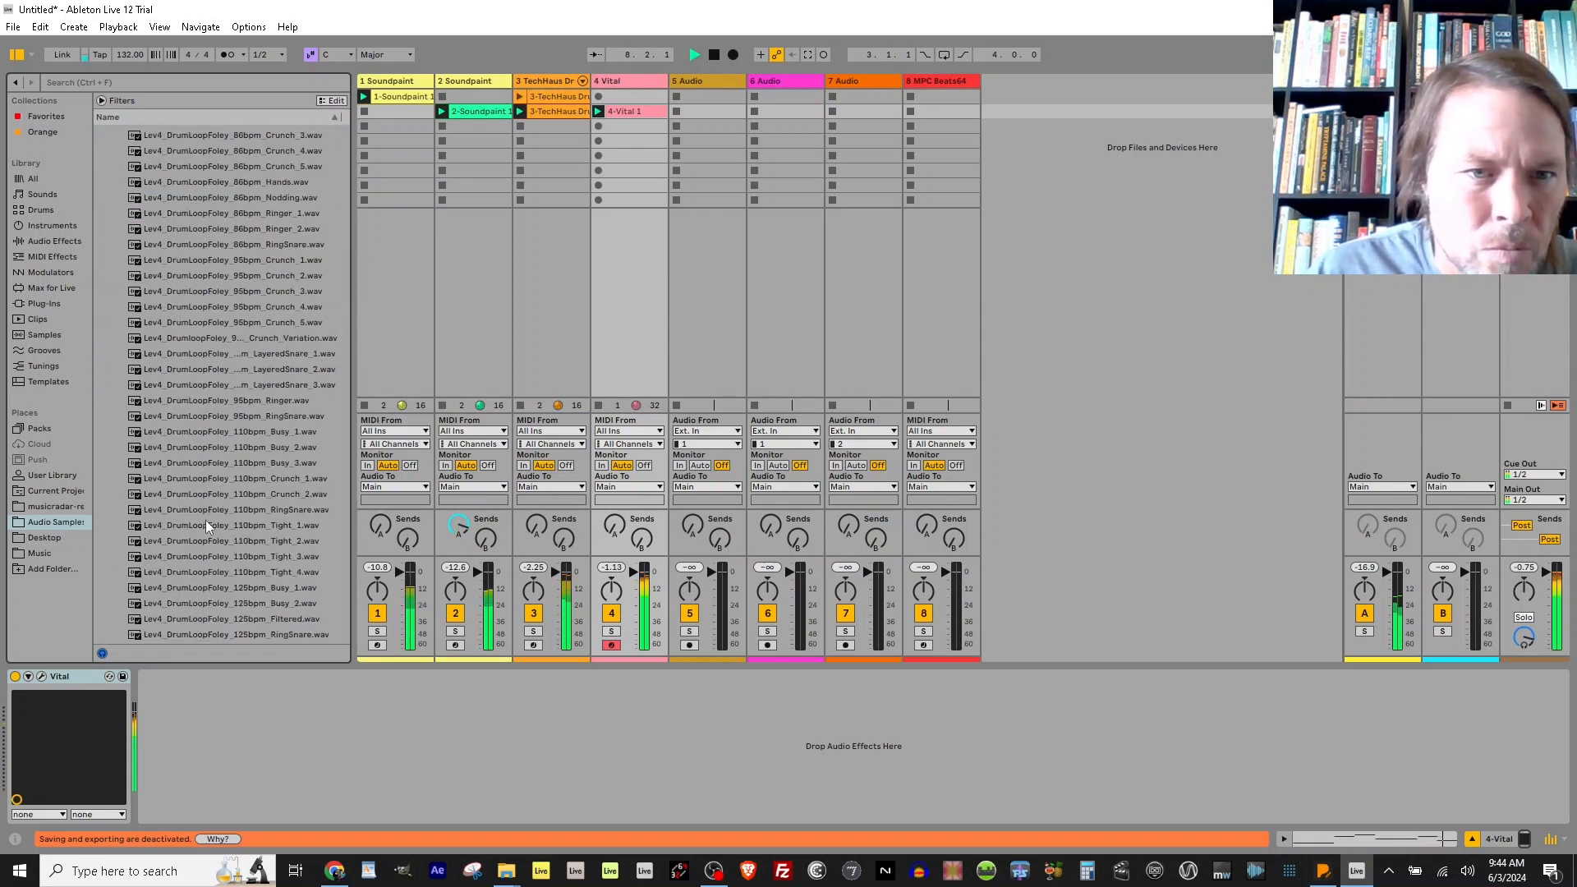
{"action": "scroll", "coordinate": [197, 533], "scroll_direction": "down", "scroll_amount": 5}
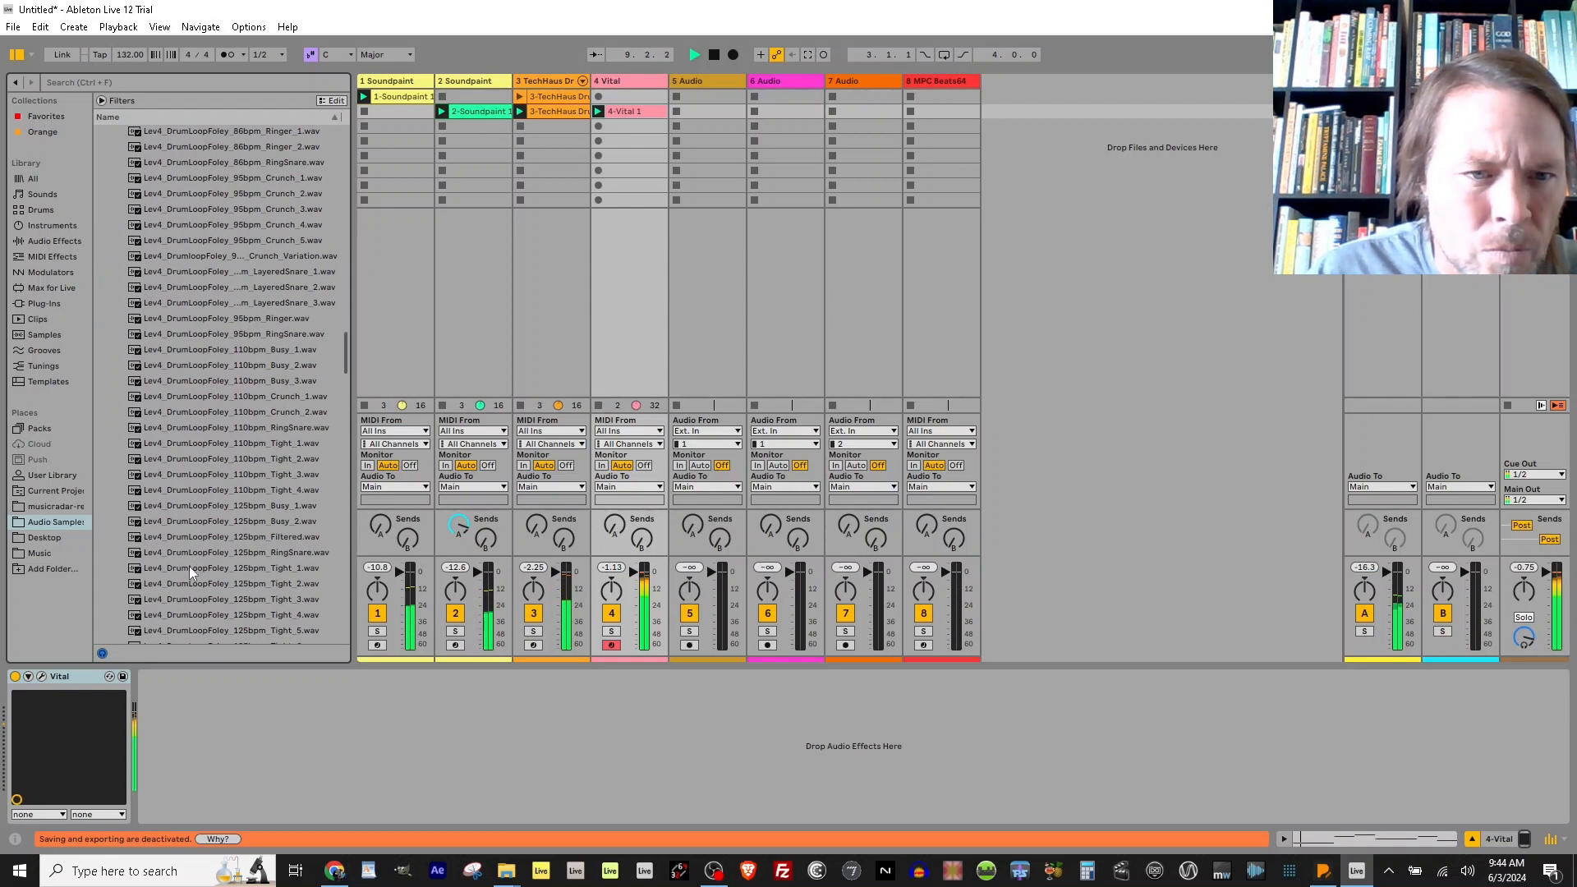
{"action": "left_click_drag", "start_coordinate": [189, 568], "coordinate": [676, 130]}
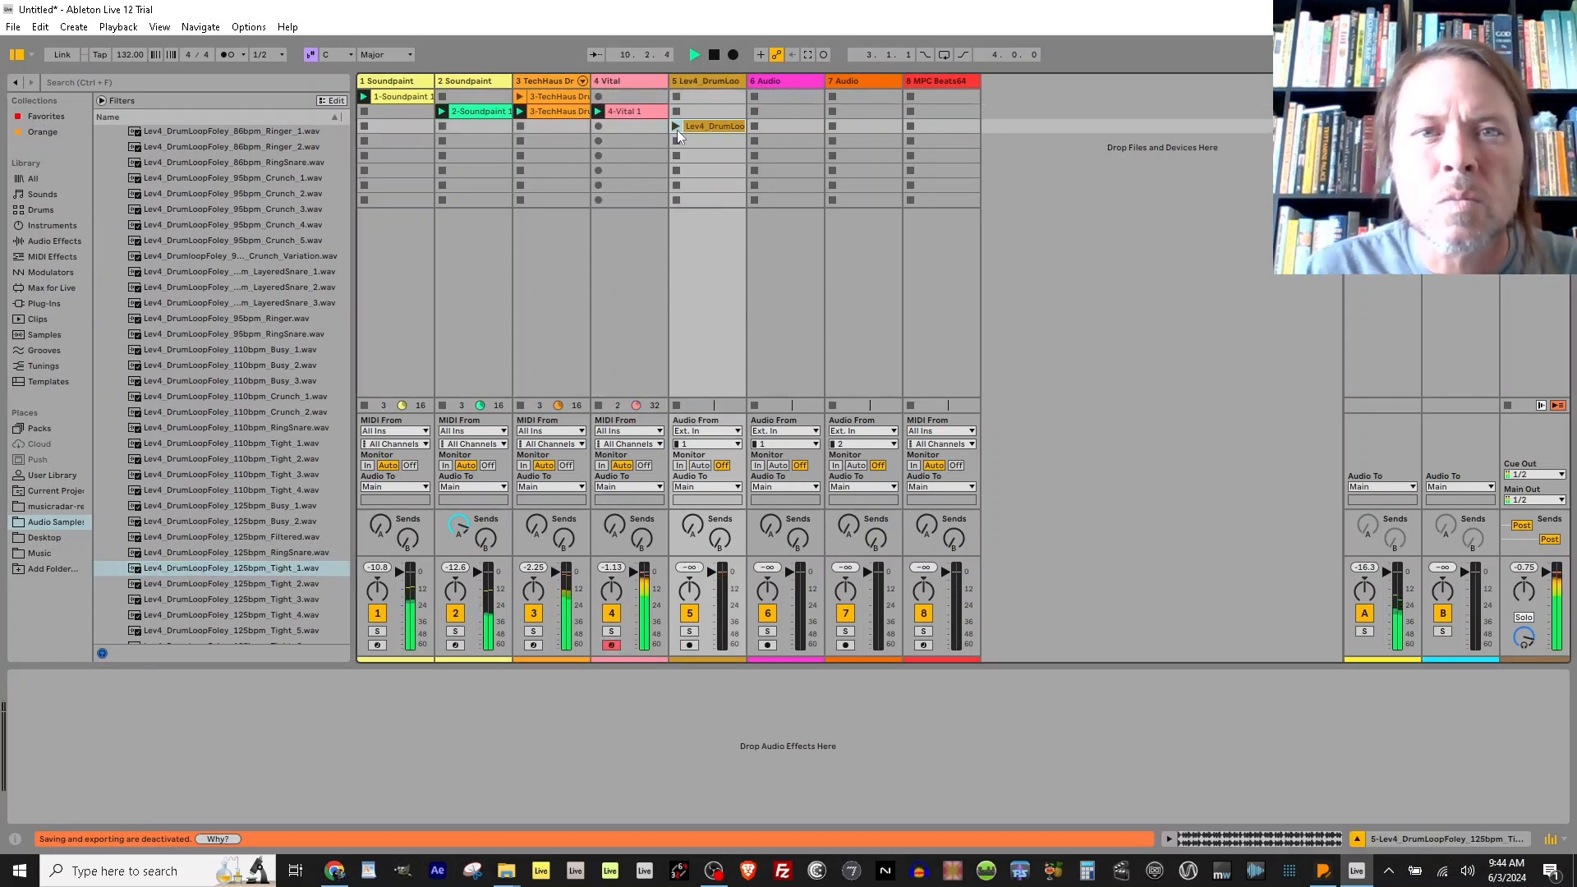
{"action": "left_click", "coordinate": [676, 127]}
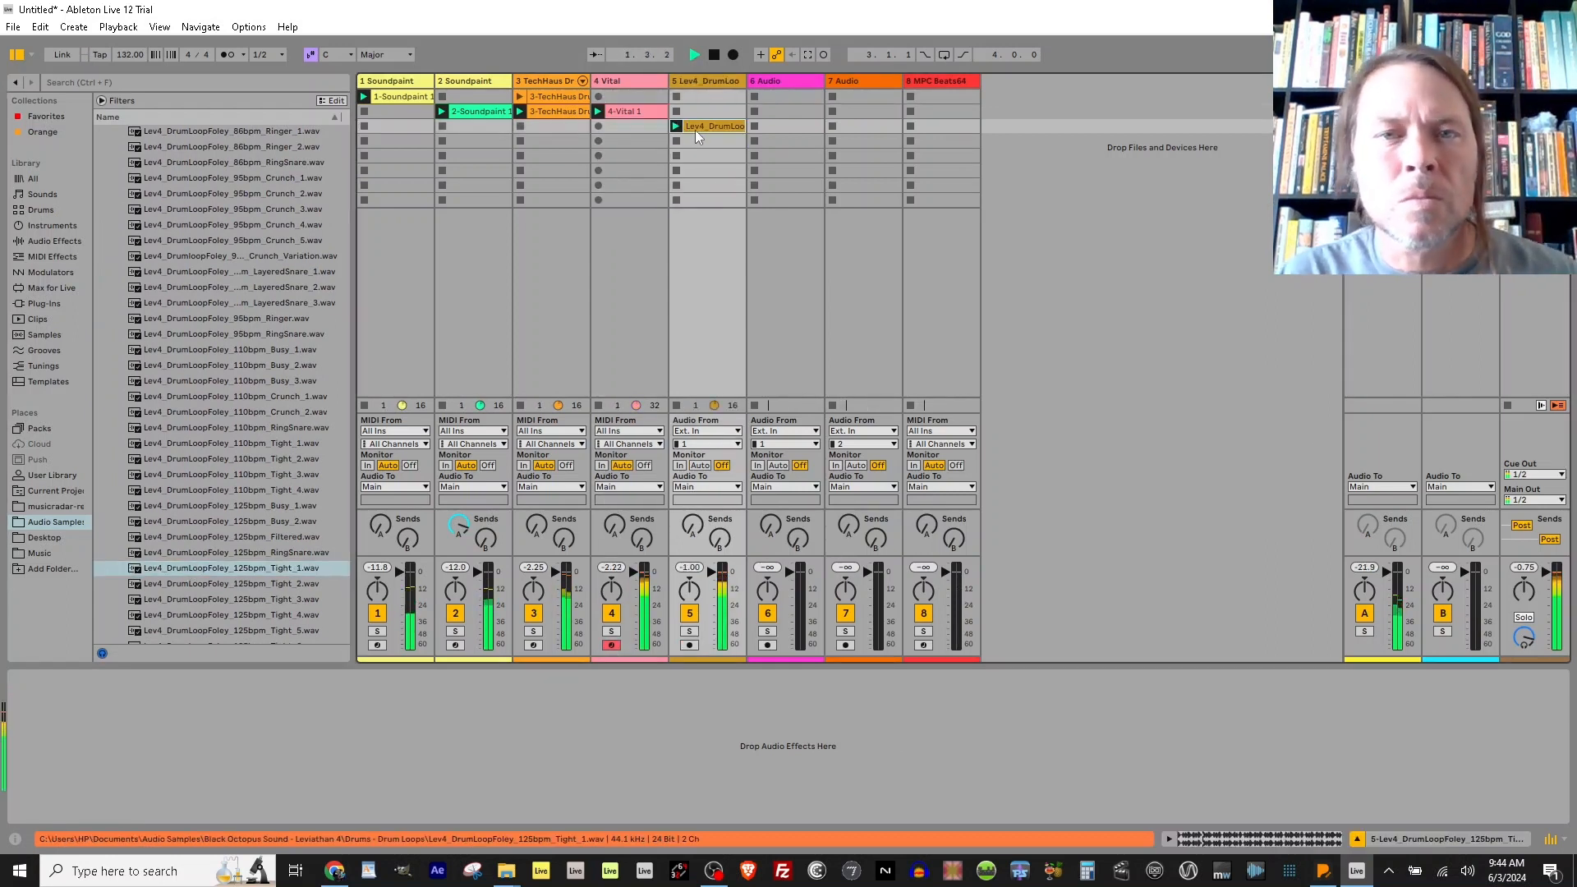
{"action": "key", "text": "ctrl+z"}
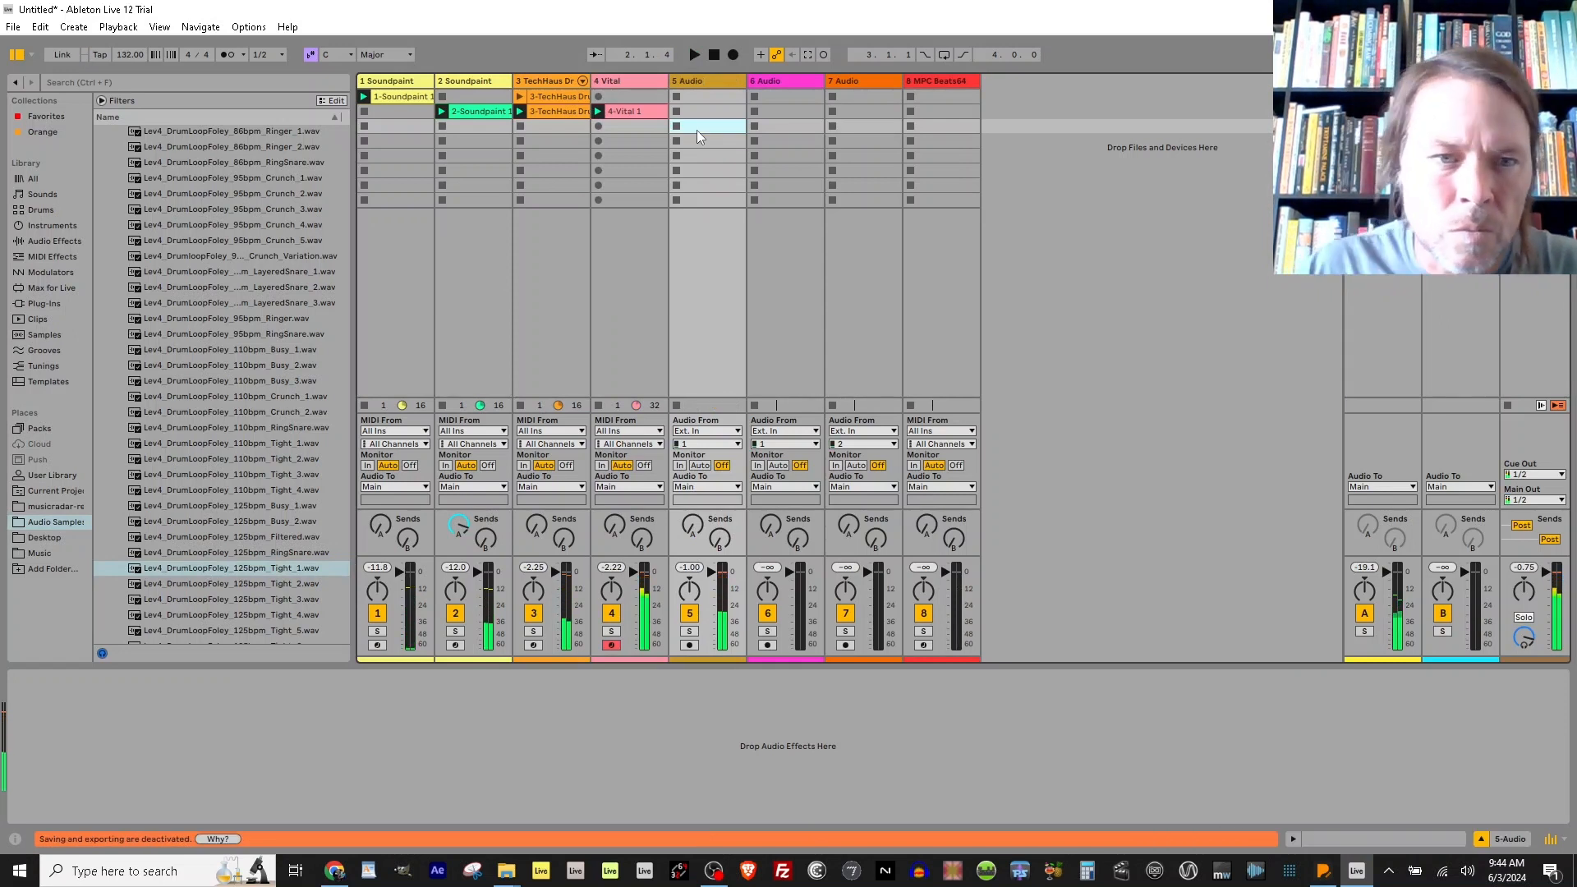
Preview several drum foley loops, place Lev4_DrumLoopFoley_150bpm_Crunch_3.wav in track 5's third slot, and launch it.
{"action": "left_click", "coordinate": [228, 603]}
{"action": "left_click", "coordinate": [224, 586]}
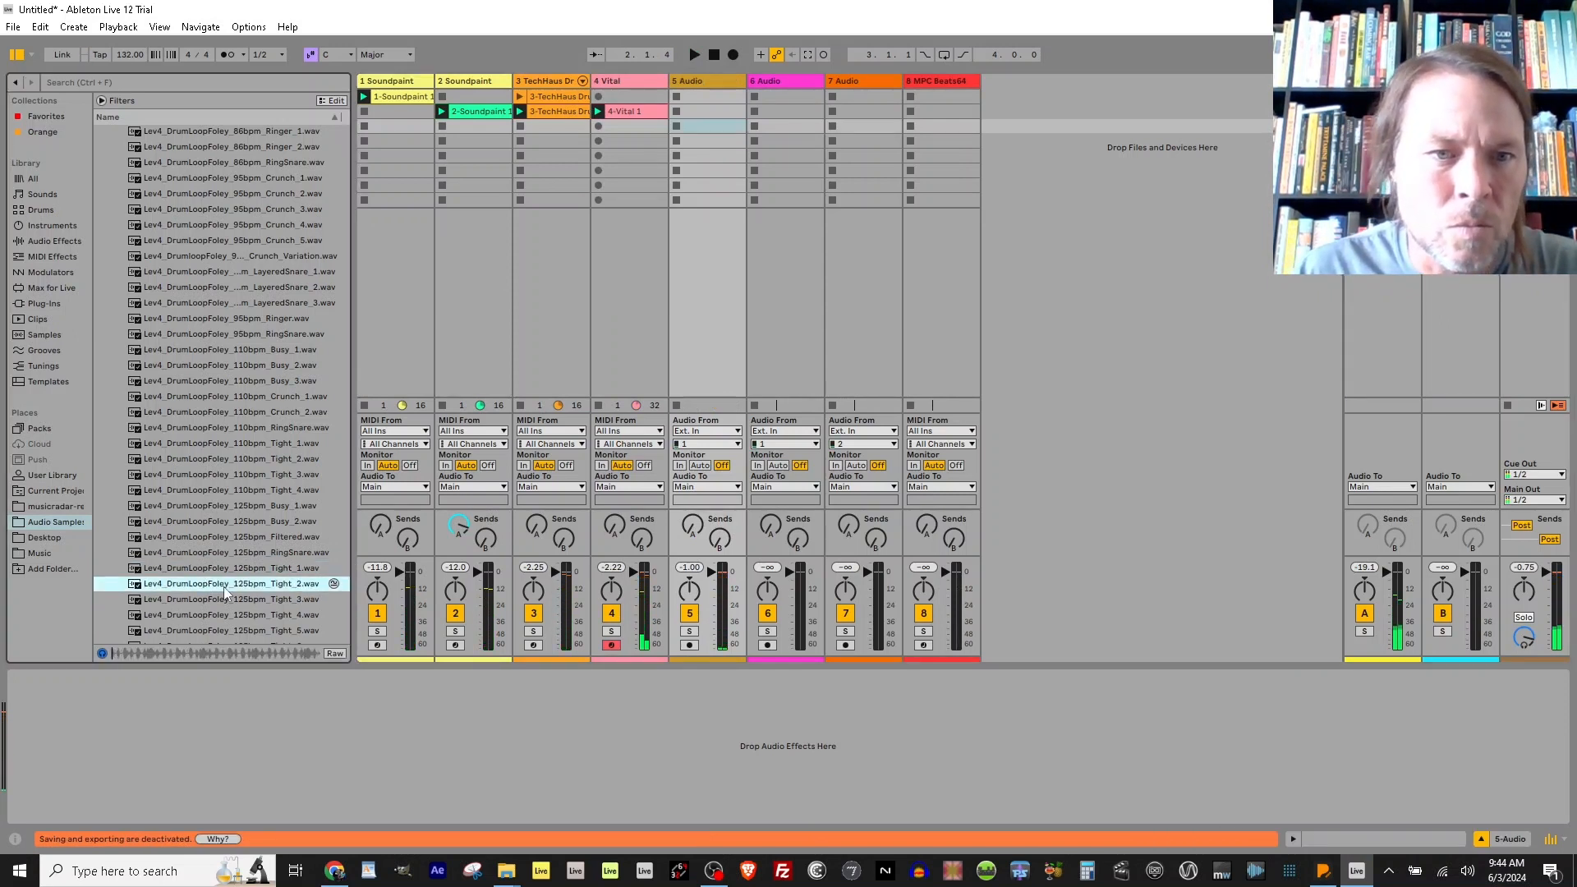
{"action": "scroll", "coordinate": [229, 556], "scroll_direction": "down", "scroll_amount": 1}
{"action": "left_click", "coordinate": [230, 563]}
{"action": "scroll", "coordinate": [232, 560], "scroll_direction": "down", "scroll_amount": 1}
{"action": "left_click", "coordinate": [219, 542]}
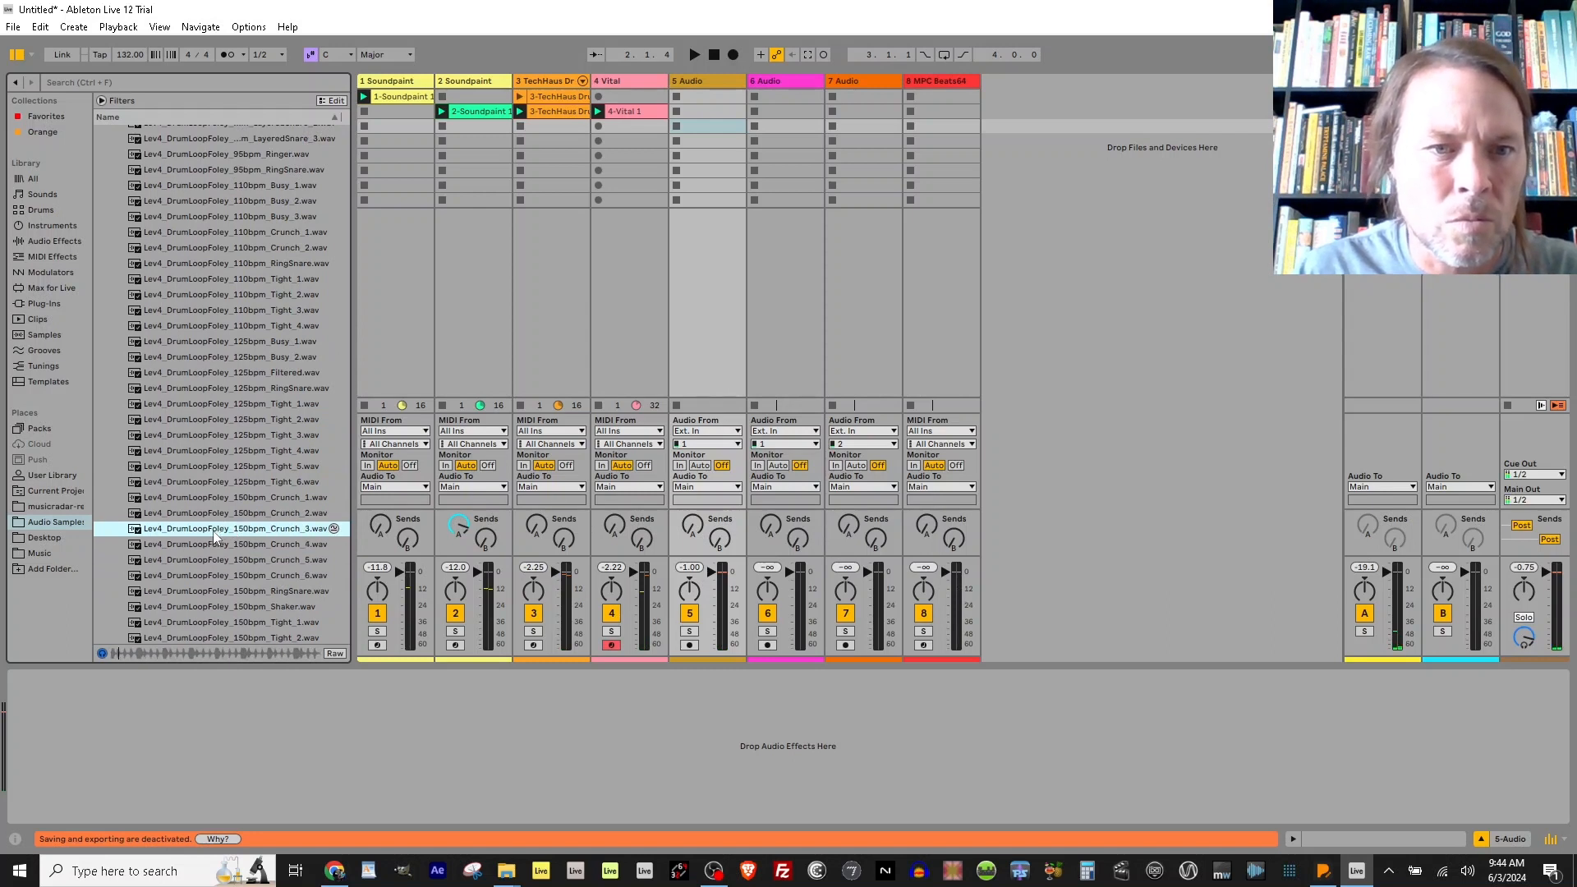
{"action": "left_click_drag", "start_coordinate": [211, 529], "coordinate": [714, 128]}
{"action": "left_click", "coordinate": [675, 126]}
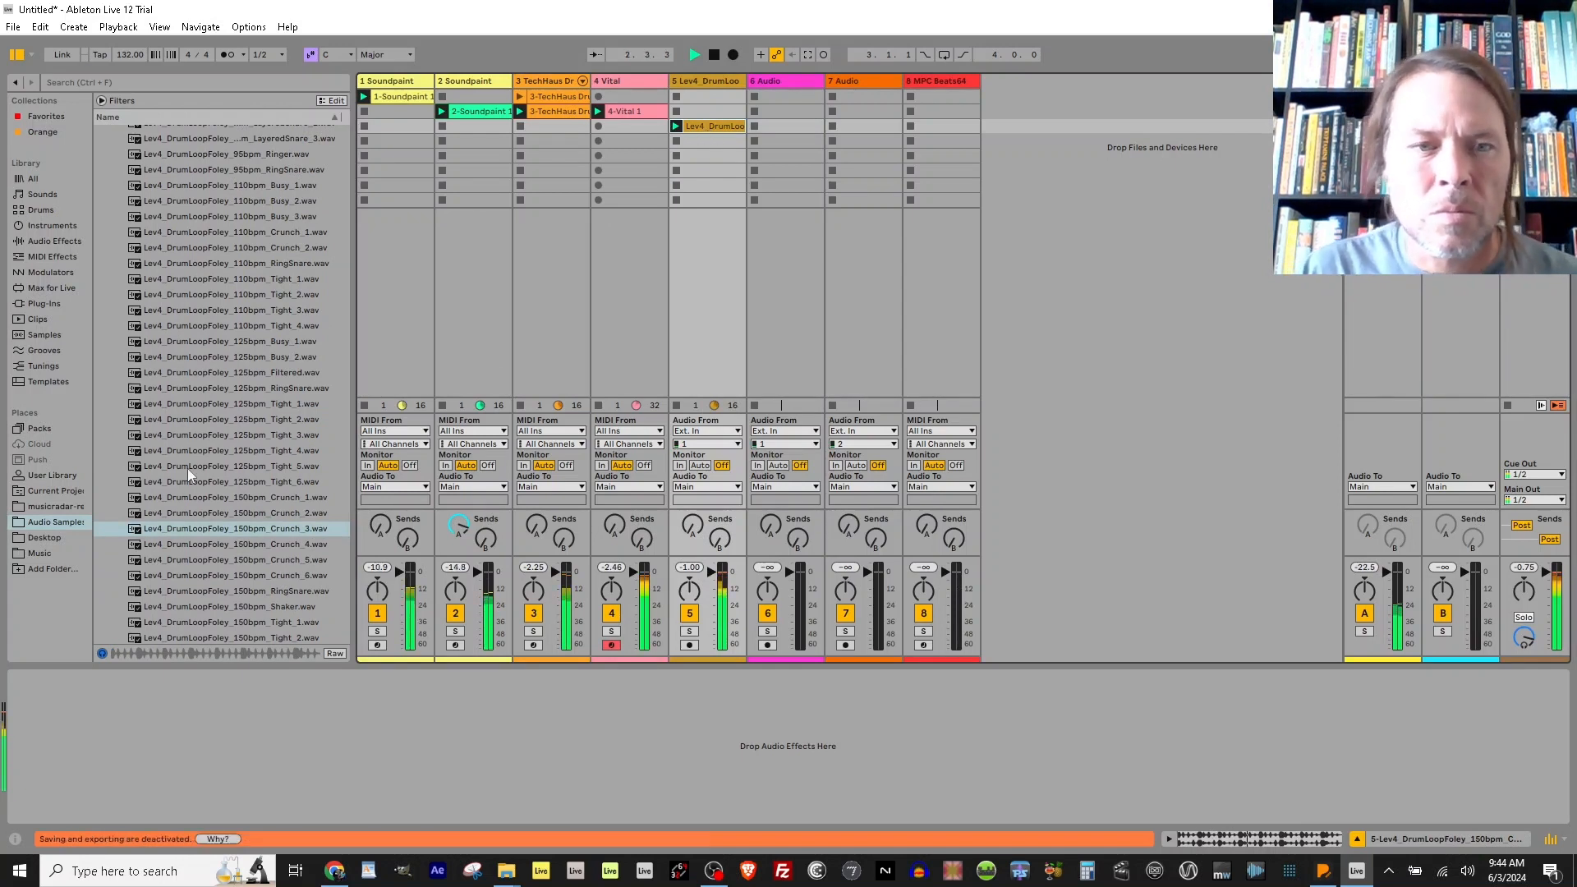
Preview the 128 bpm GlitchBreaks loops and replace track 5's clip with Lev4_GlitchBreaks_128bpm_11.wav.
{"action": "scroll", "coordinate": [187, 460], "scroll_direction": "down", "scroll_amount": 6}
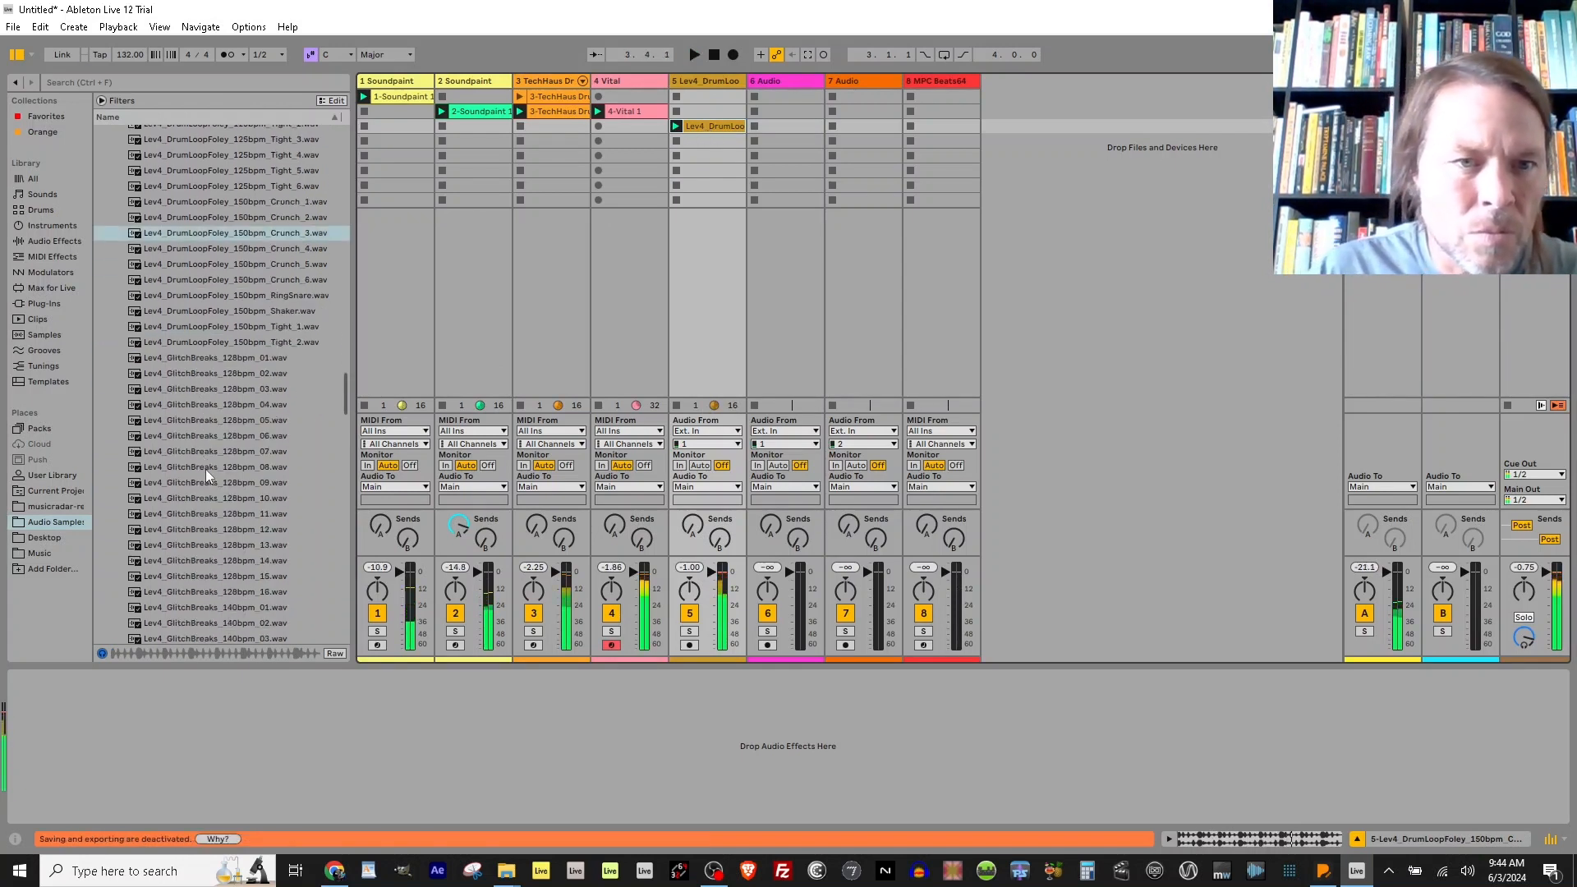
{"action": "left_click", "coordinate": [205, 468]}
{"action": "left_click", "coordinate": [186, 513]}
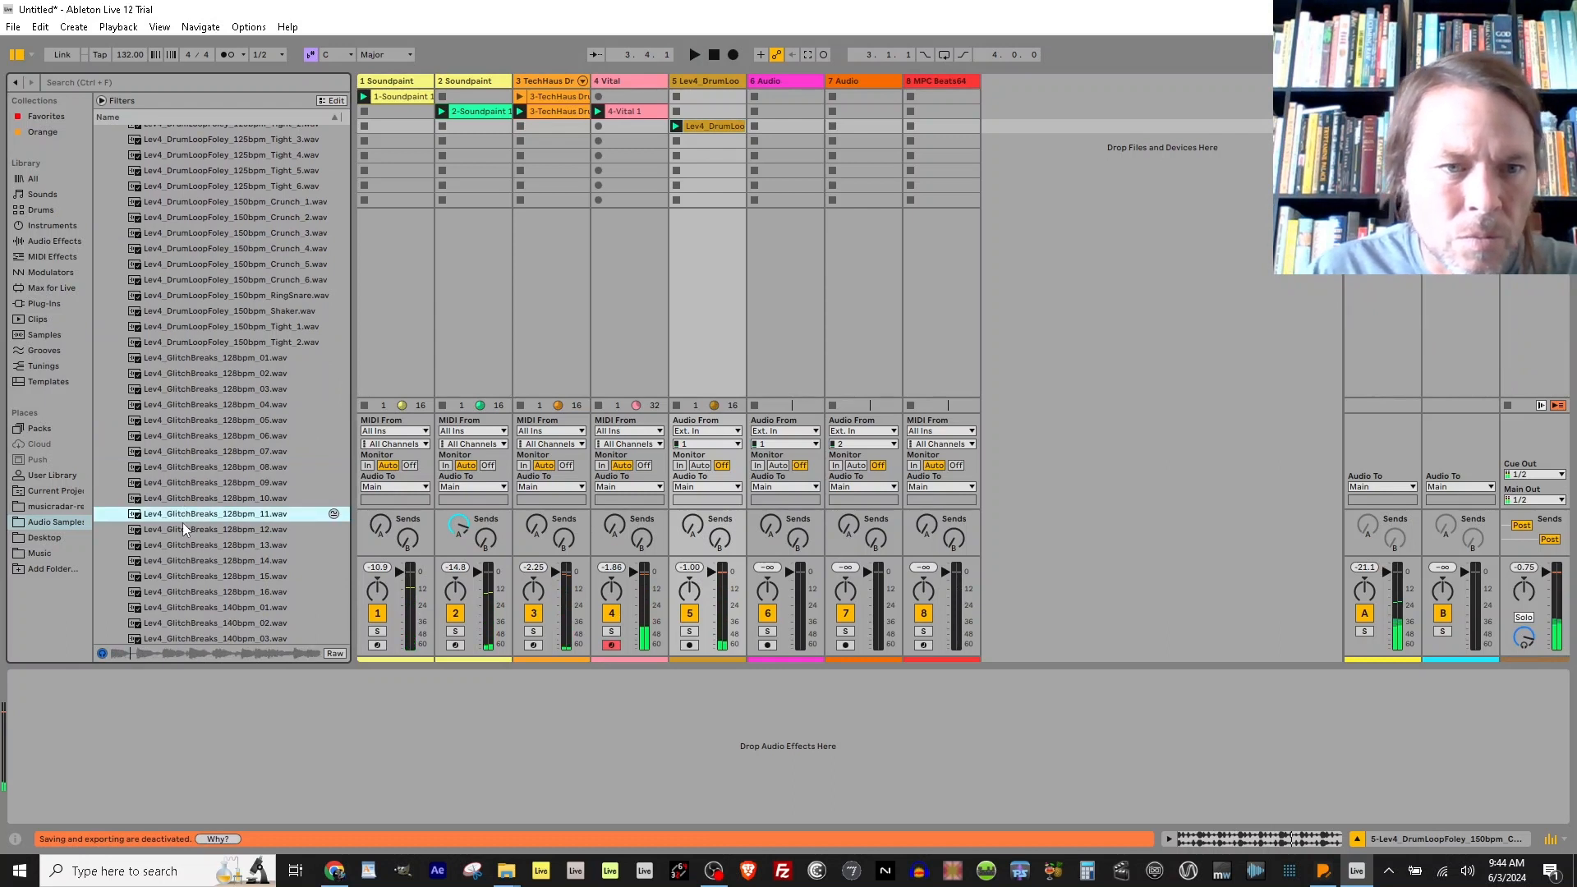
{"action": "left_click_drag", "start_coordinate": [205, 502], "coordinate": [689, 127]}
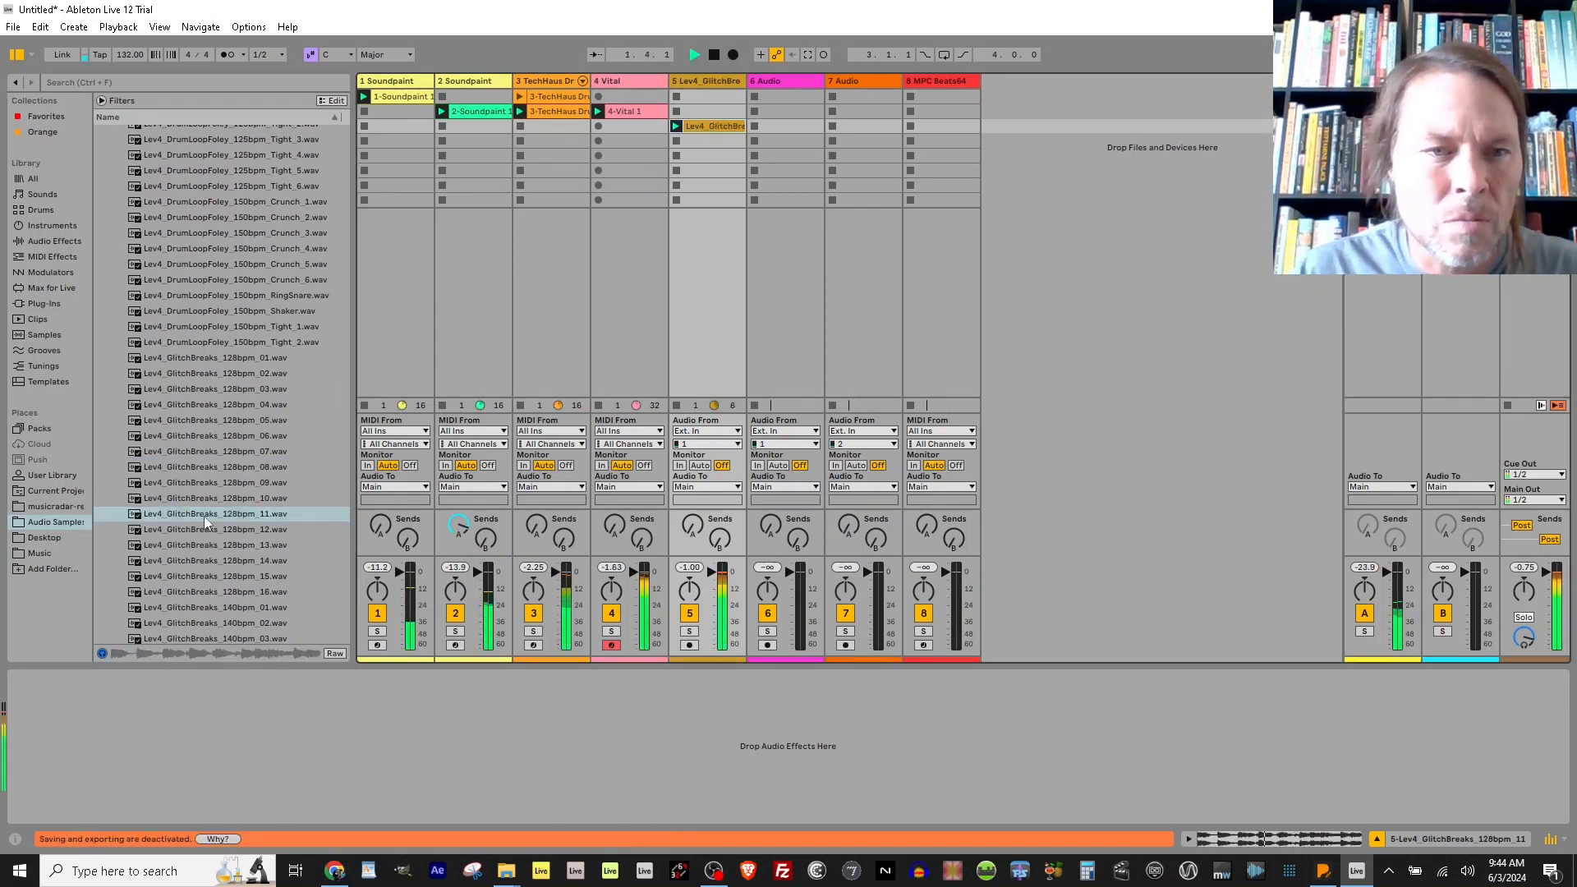
Stop playback, preview the 140 bpm GlitchBreaks loops, replace track 5's third-slot clip with Lev4_GlitchBreaks_140bpm_04.wav, and launch it.
{"action": "key", "text": "space"}
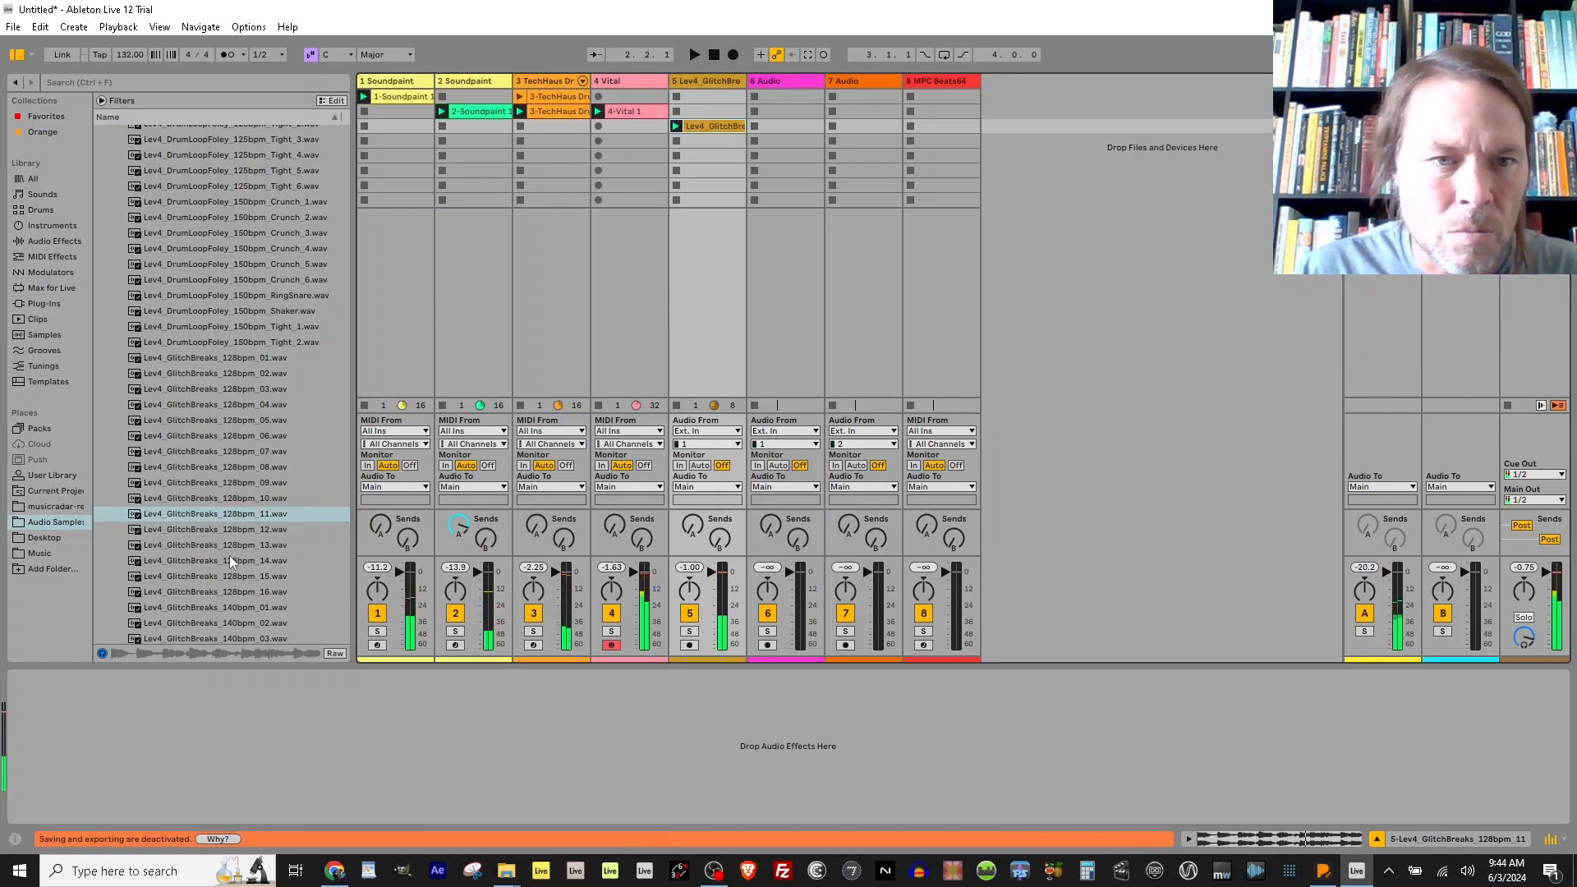
{"action": "scroll", "coordinate": [197, 583], "scroll_direction": "down", "scroll_amount": 2}
{"action": "left_click", "coordinate": [197, 575]}
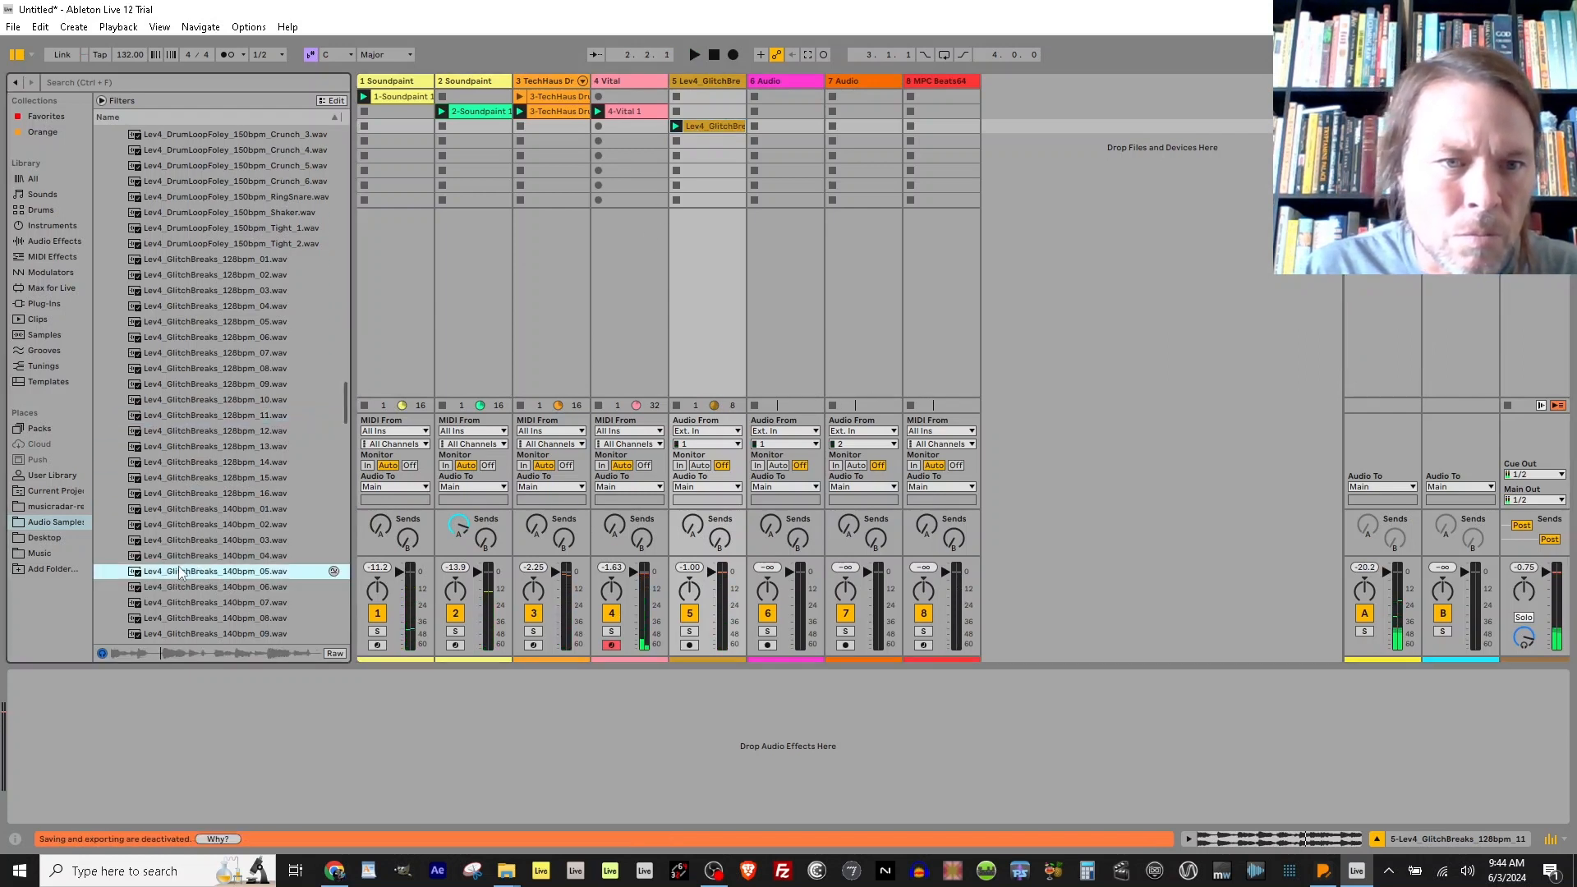
{"action": "left_click", "coordinate": [183, 561]}
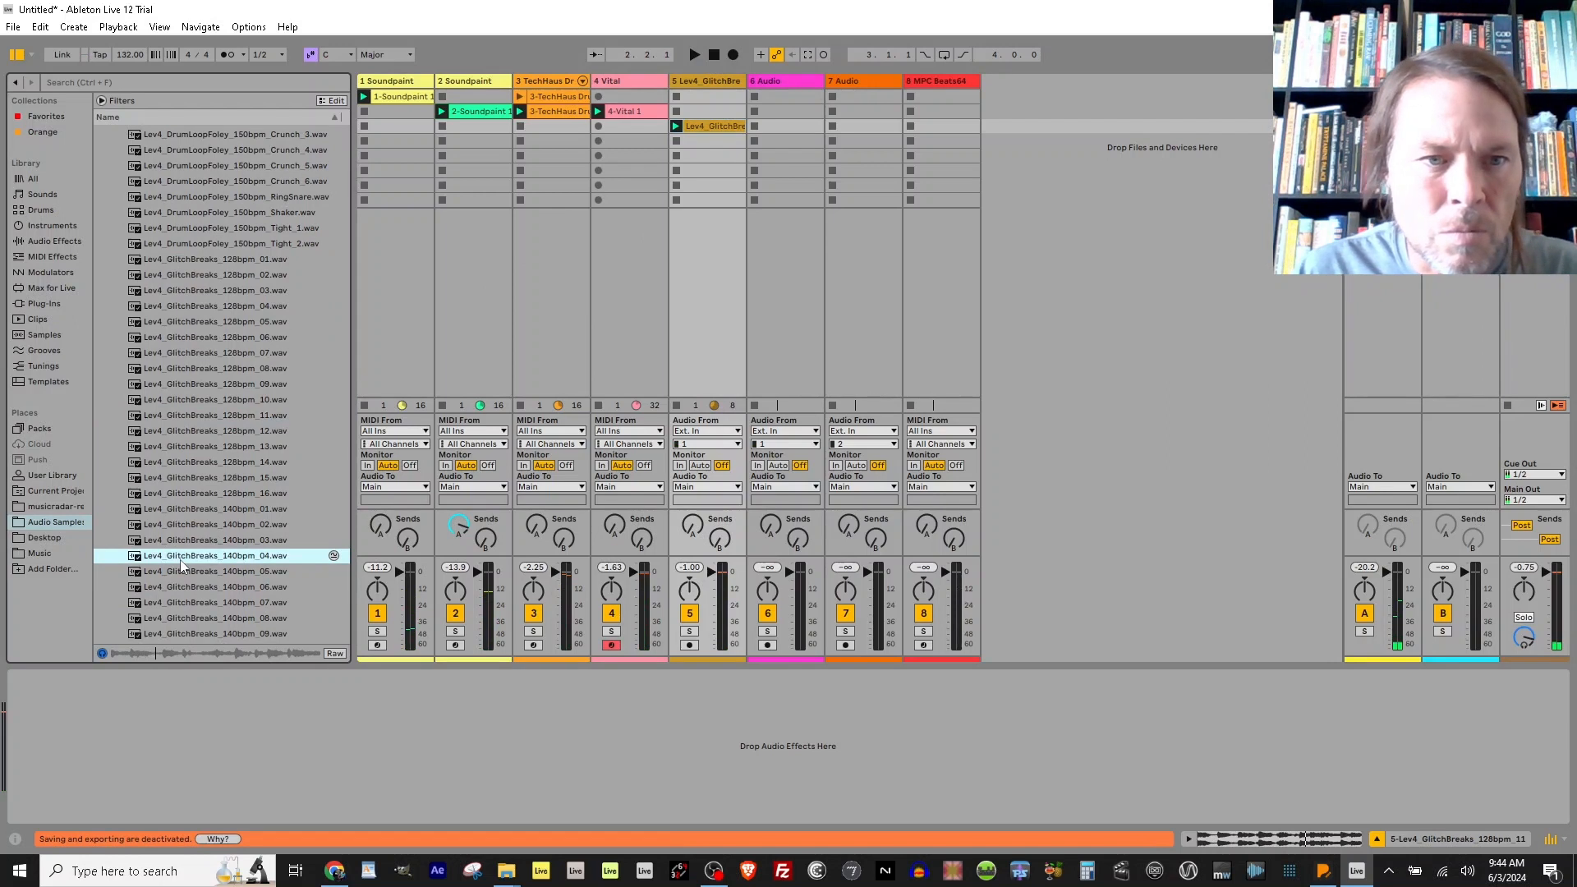
{"action": "left_click_drag", "start_coordinate": [182, 564], "coordinate": [682, 135]}
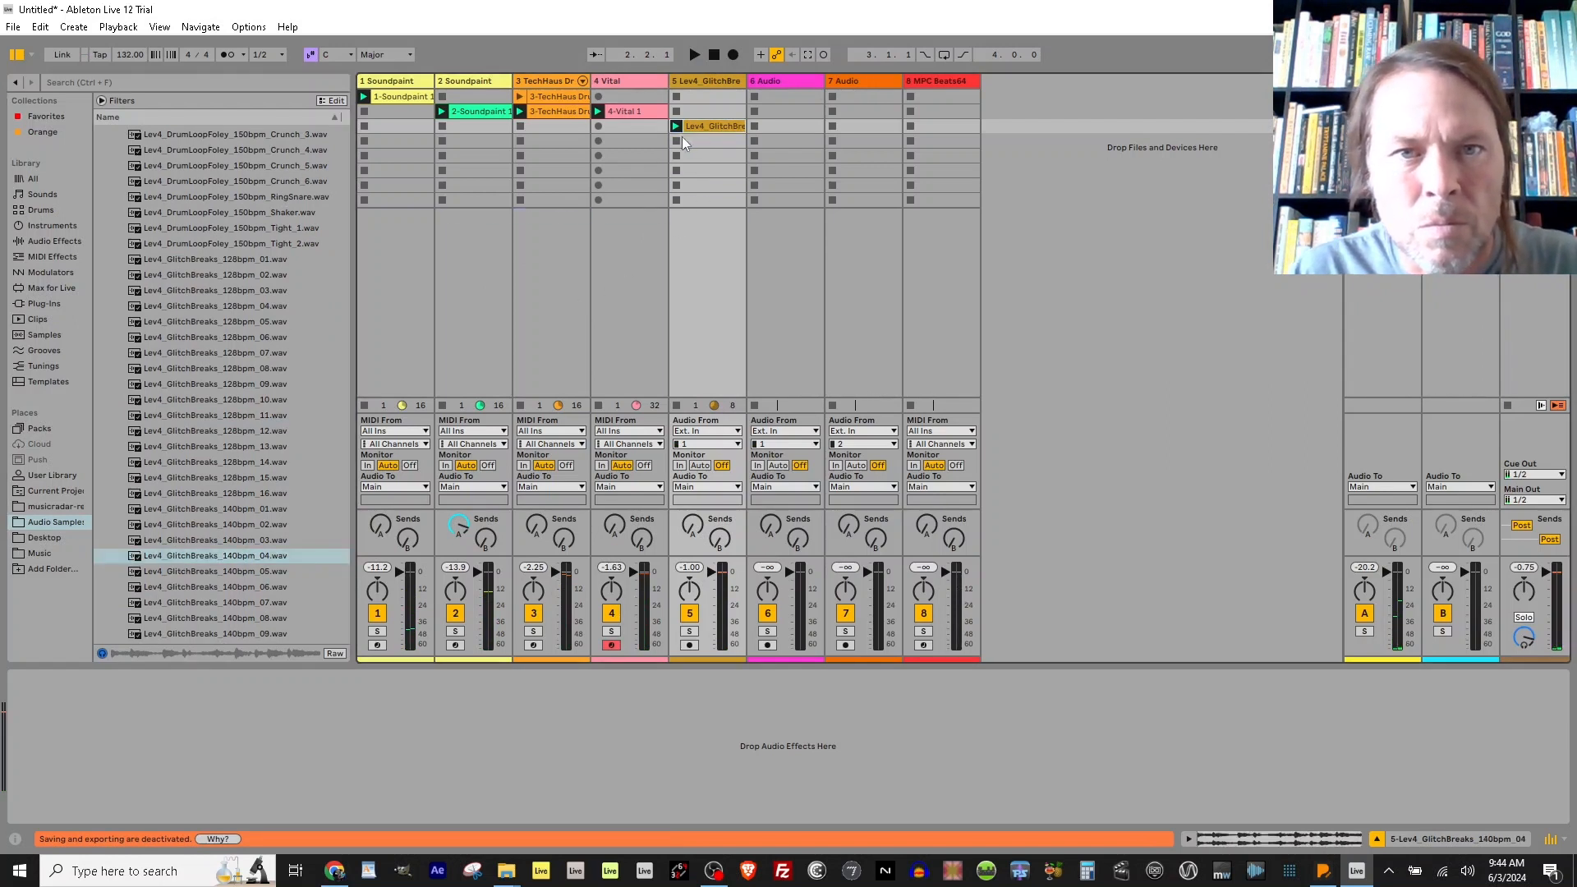
{"action": "left_click", "coordinate": [677, 128]}
Place Lev4_GlitchBreaks_140bpm_08.wav and Lev4_GlitchBreaks_140bpm_10.wav in track 5's fourth and fifth slots, launching each.
{"action": "scroll", "coordinate": [277, 408], "scroll_direction": "down", "scroll_amount": 3}
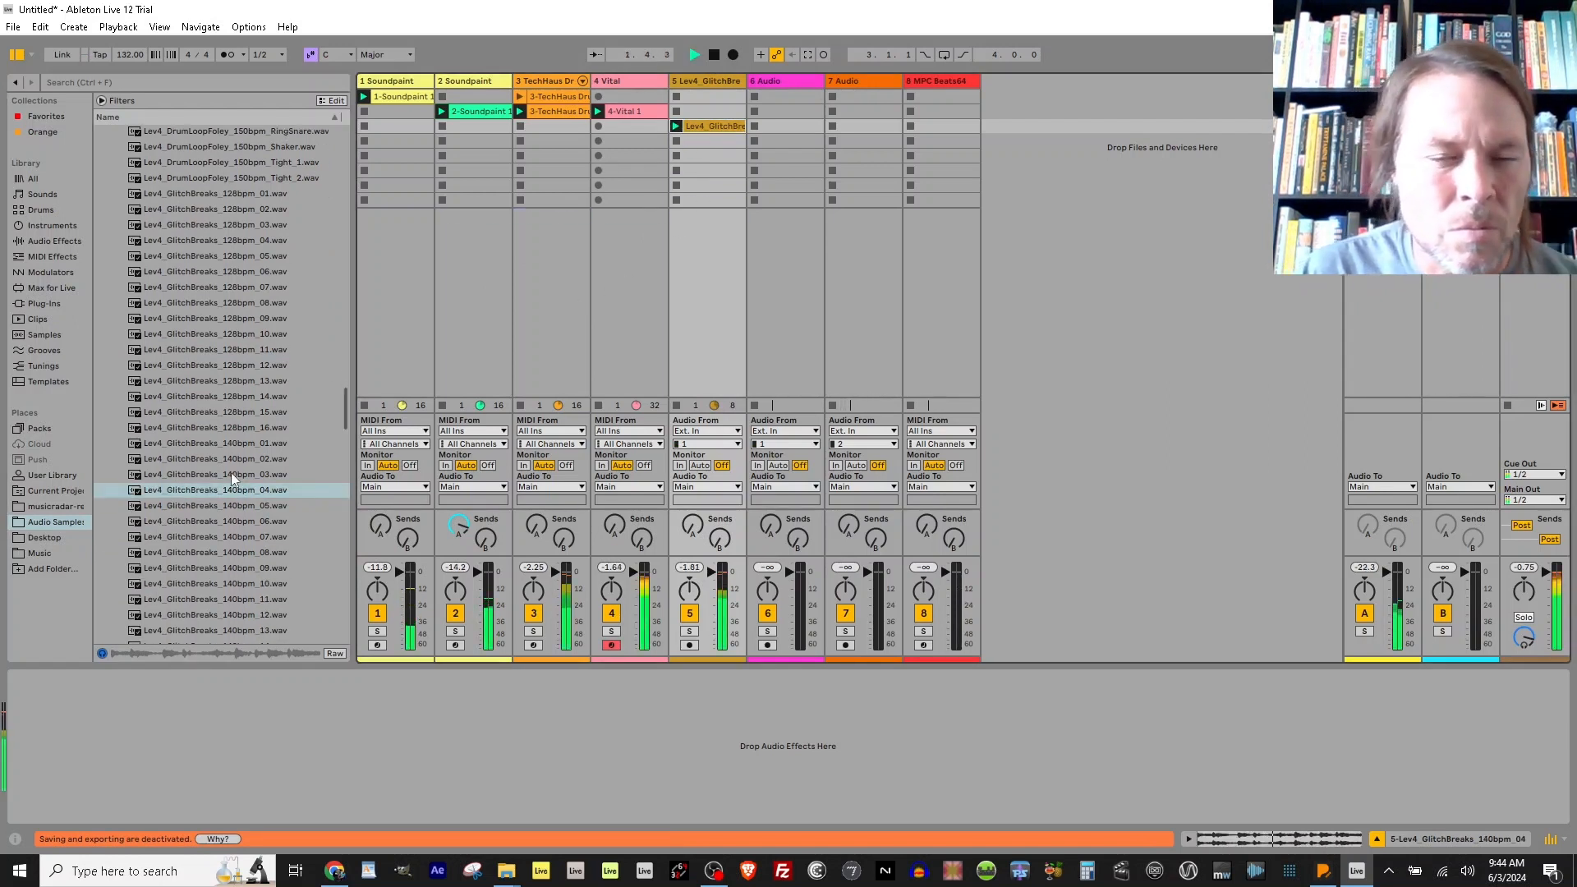
{"action": "left_click", "coordinate": [192, 553]}
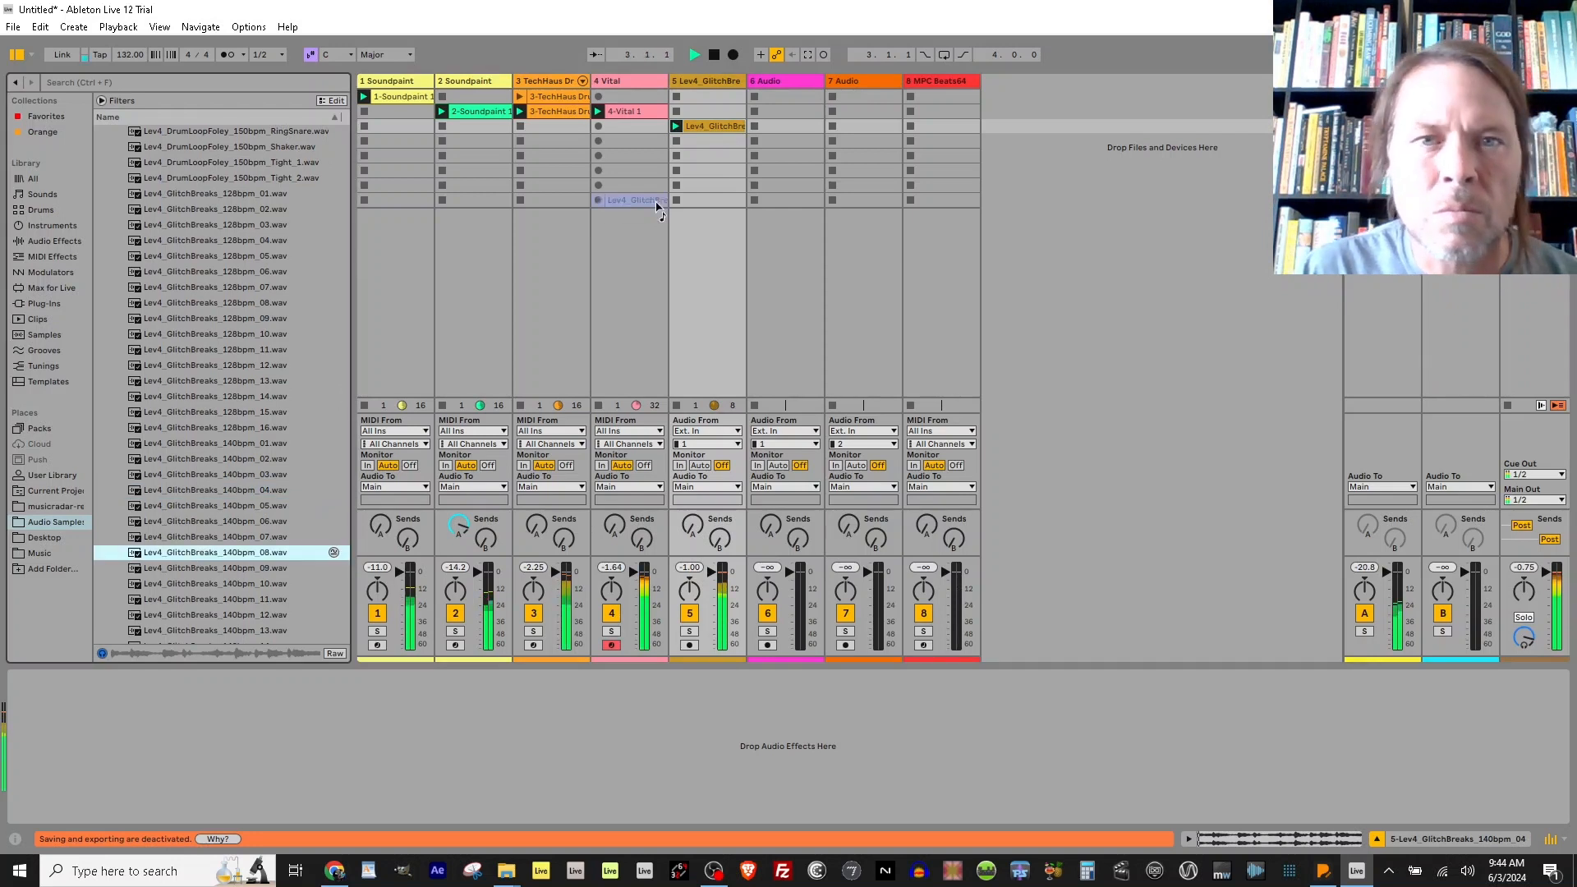
{"action": "left_click_drag", "start_coordinate": [657, 207], "coordinate": [676, 148]}
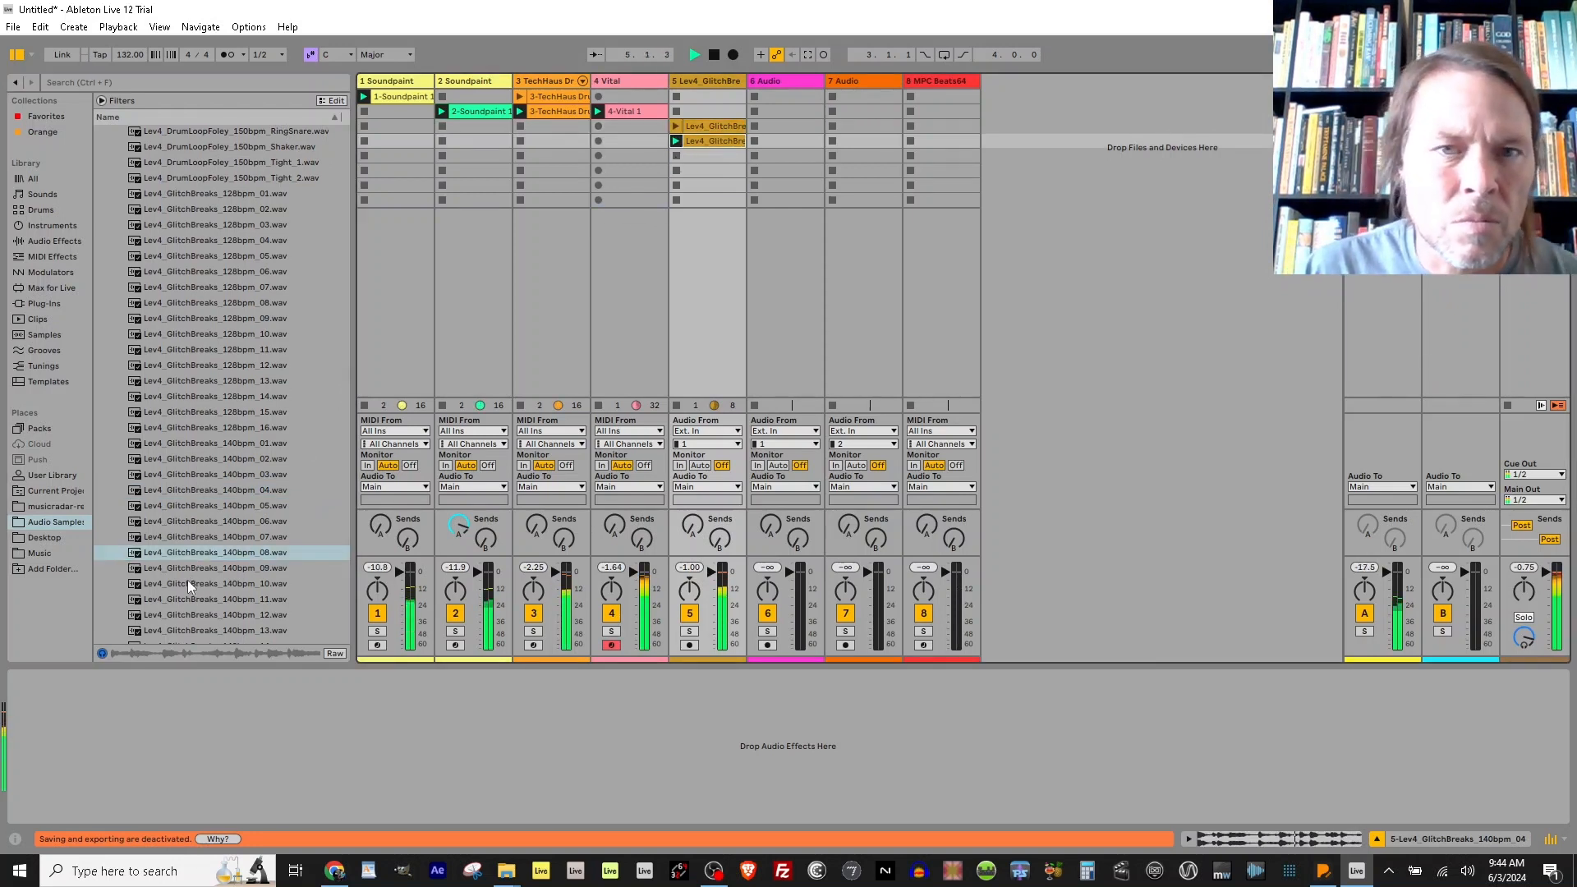
{"action": "left_click_drag", "start_coordinate": [187, 579], "coordinate": [677, 160]}
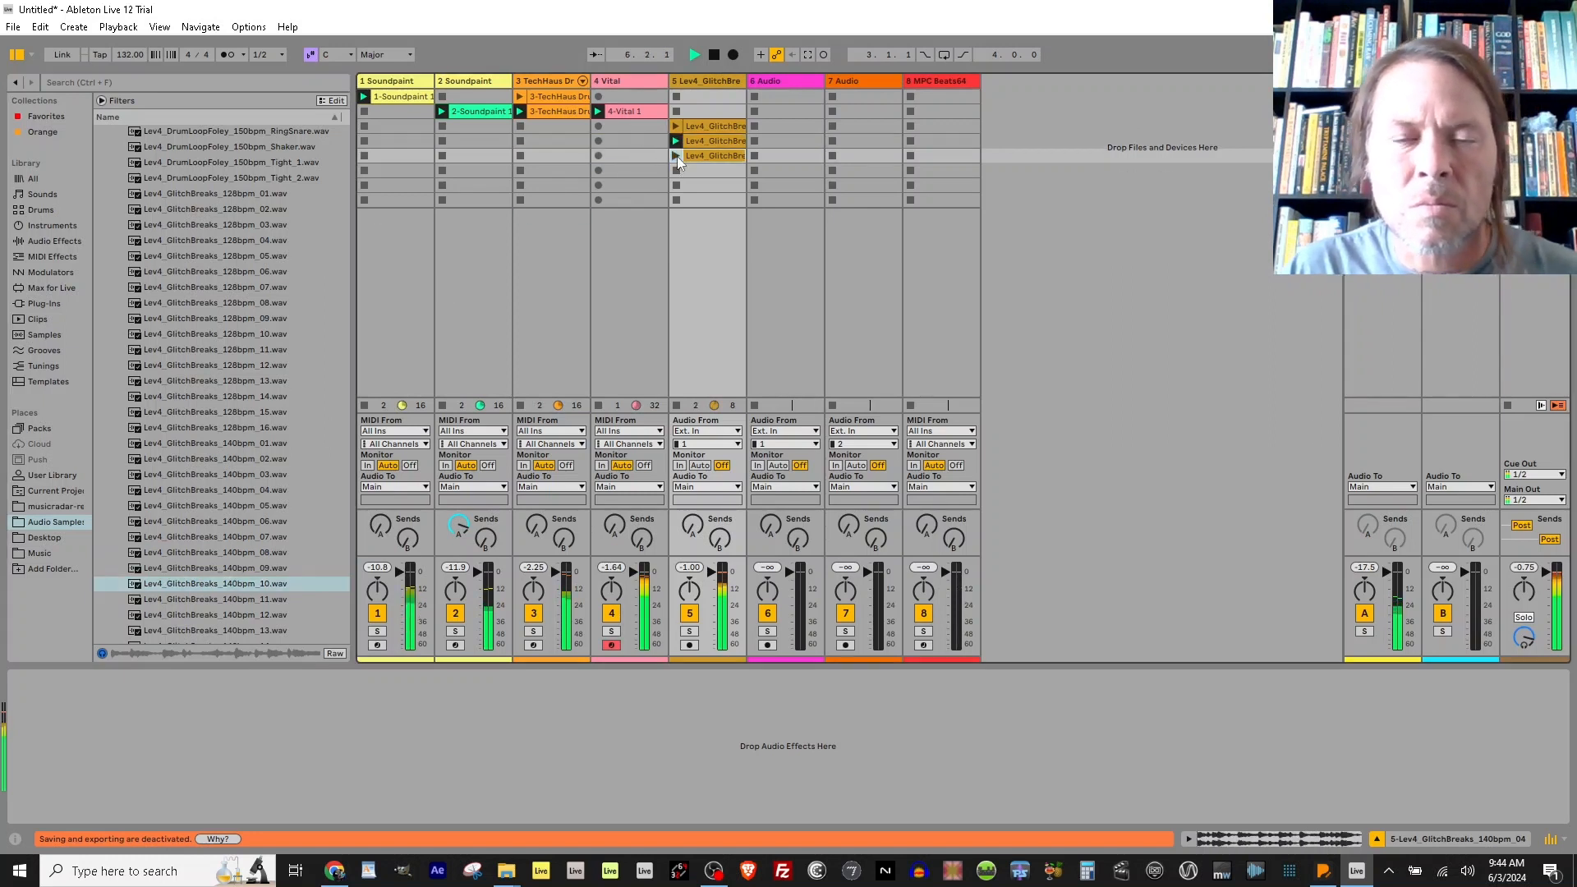
{"action": "left_click", "coordinate": [676, 156]}
Place Lev4_GlitchBreaks_140bpm_12.wav and Lev4_GlitchBreaks_140bpm_17.wav in track 5's sixth and seventh slots, launching each.
{"action": "scroll", "coordinate": [176, 516], "scroll_direction": "down", "scroll_amount": 2}
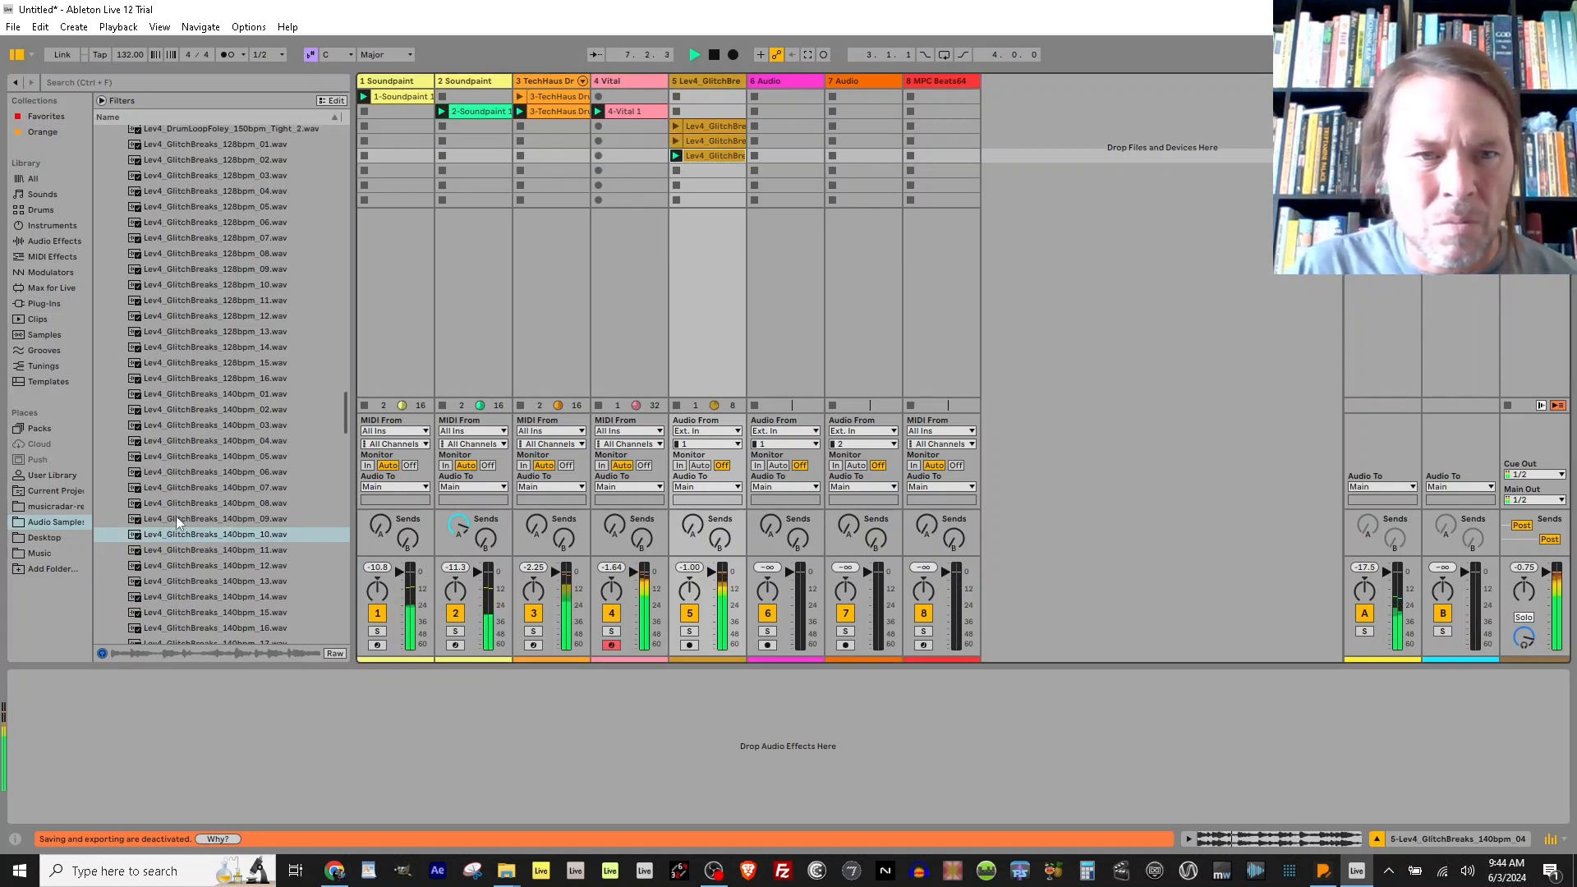
{"action": "left_click_drag", "start_coordinate": [194, 548], "coordinate": [678, 170]}
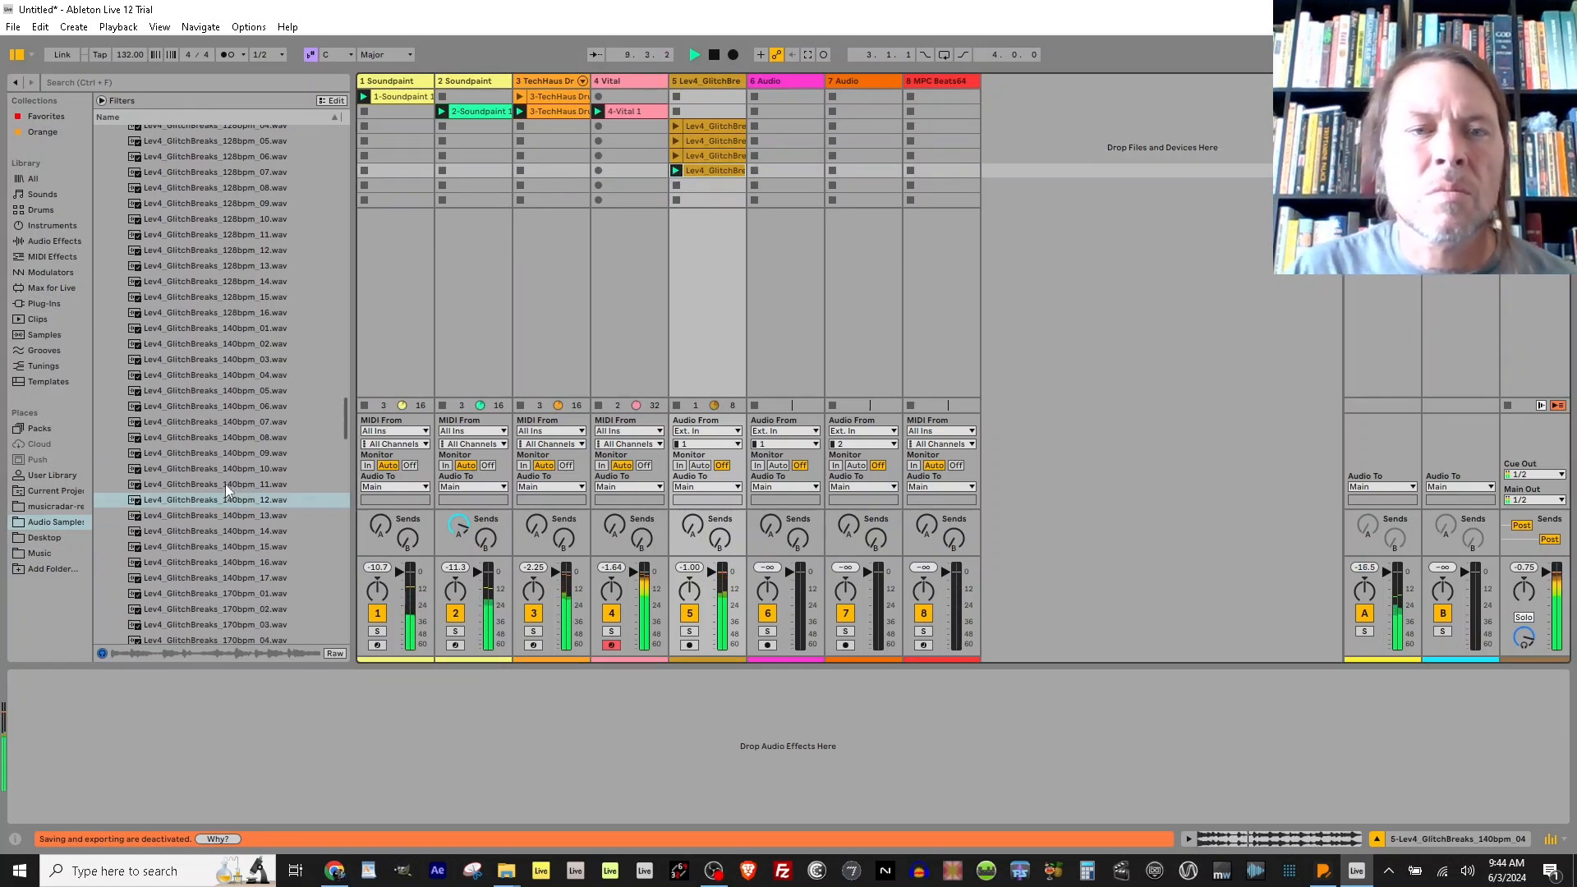
{"action": "scroll", "coordinate": [225, 485], "scroll_direction": "down", "scroll_amount": 3}
{"action": "left_click_drag", "start_coordinate": [195, 547], "coordinate": [675, 186]}
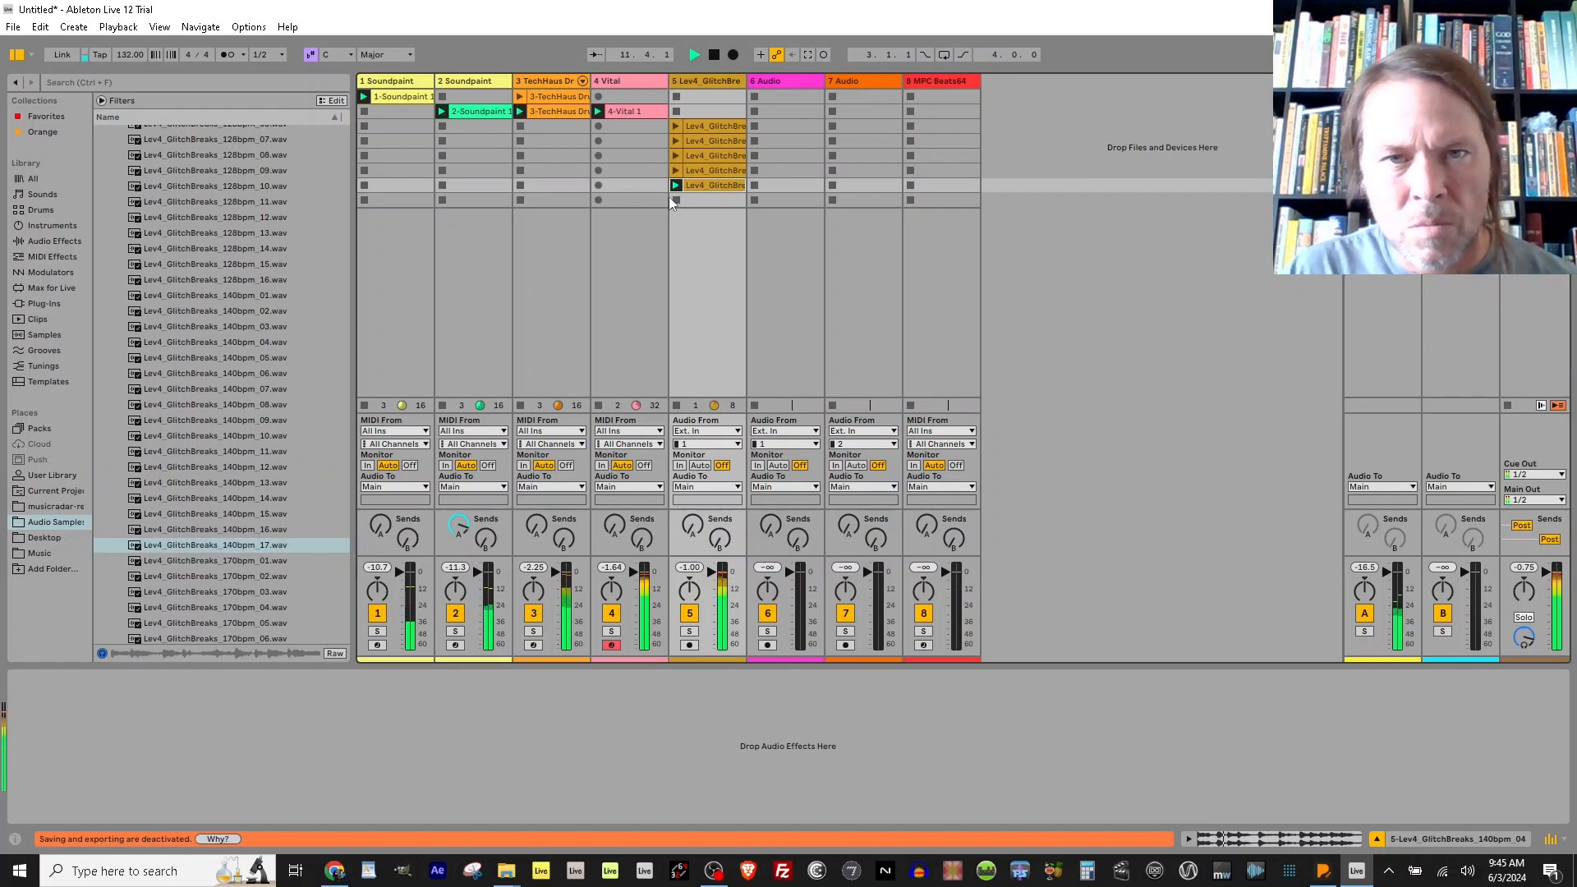
Replay track 5's third-slot clip, preview more 140 bpm GlitchBreaks loops, then place and launch Lev4_GlitchBreaks_140bpm_05.wav in its second slot.
{"action": "left_click", "coordinate": [677, 127]}
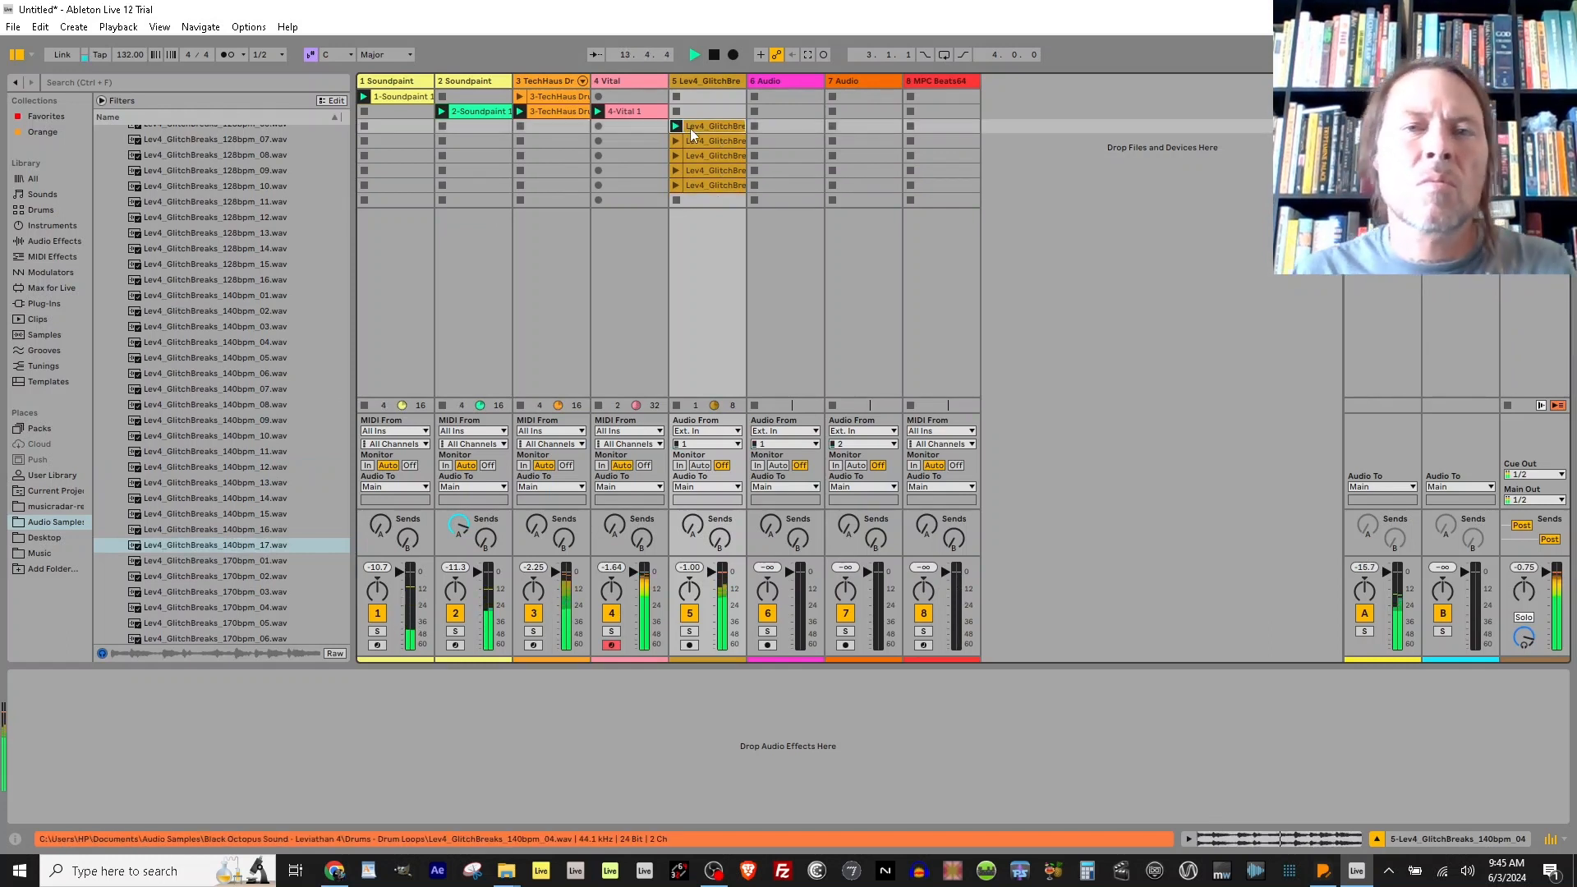
{"action": "scroll", "coordinate": [221, 523], "scroll_direction": "down", "scroll_amount": 2}
{"action": "scroll", "coordinate": [224, 500], "scroll_direction": "up", "scroll_amount": 2}
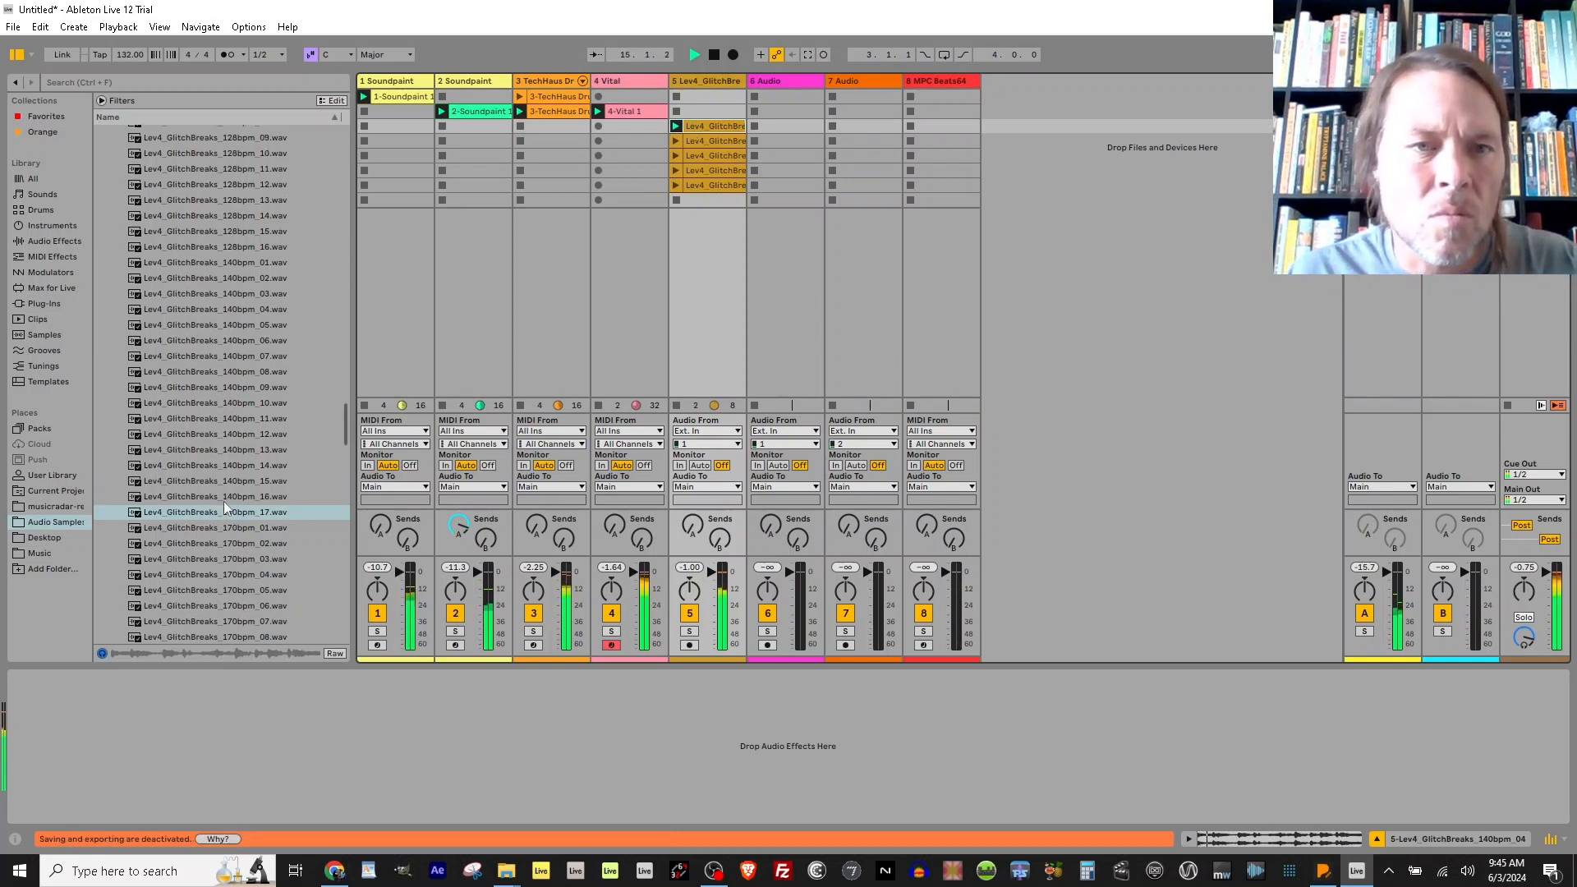
{"action": "left_click", "coordinate": [194, 305]}
{"action": "left_click", "coordinate": [196, 331]}
{"action": "left_click", "coordinate": [200, 358]}
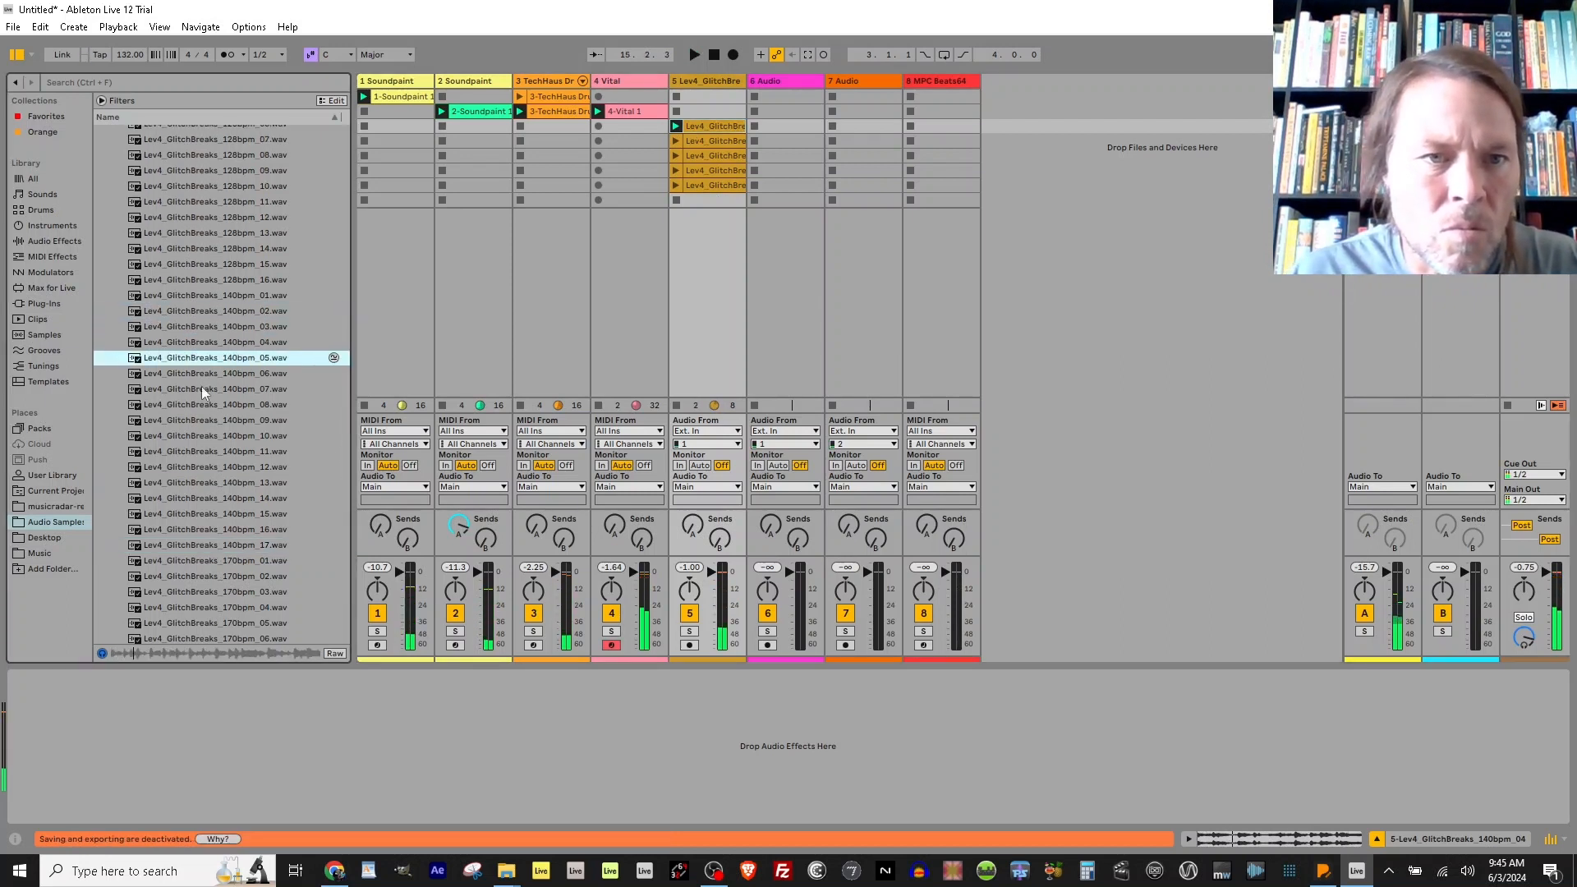
{"action": "left_click_drag", "start_coordinate": [197, 365], "coordinate": [675, 117]}
{"action": "left_click", "coordinate": [675, 112]}
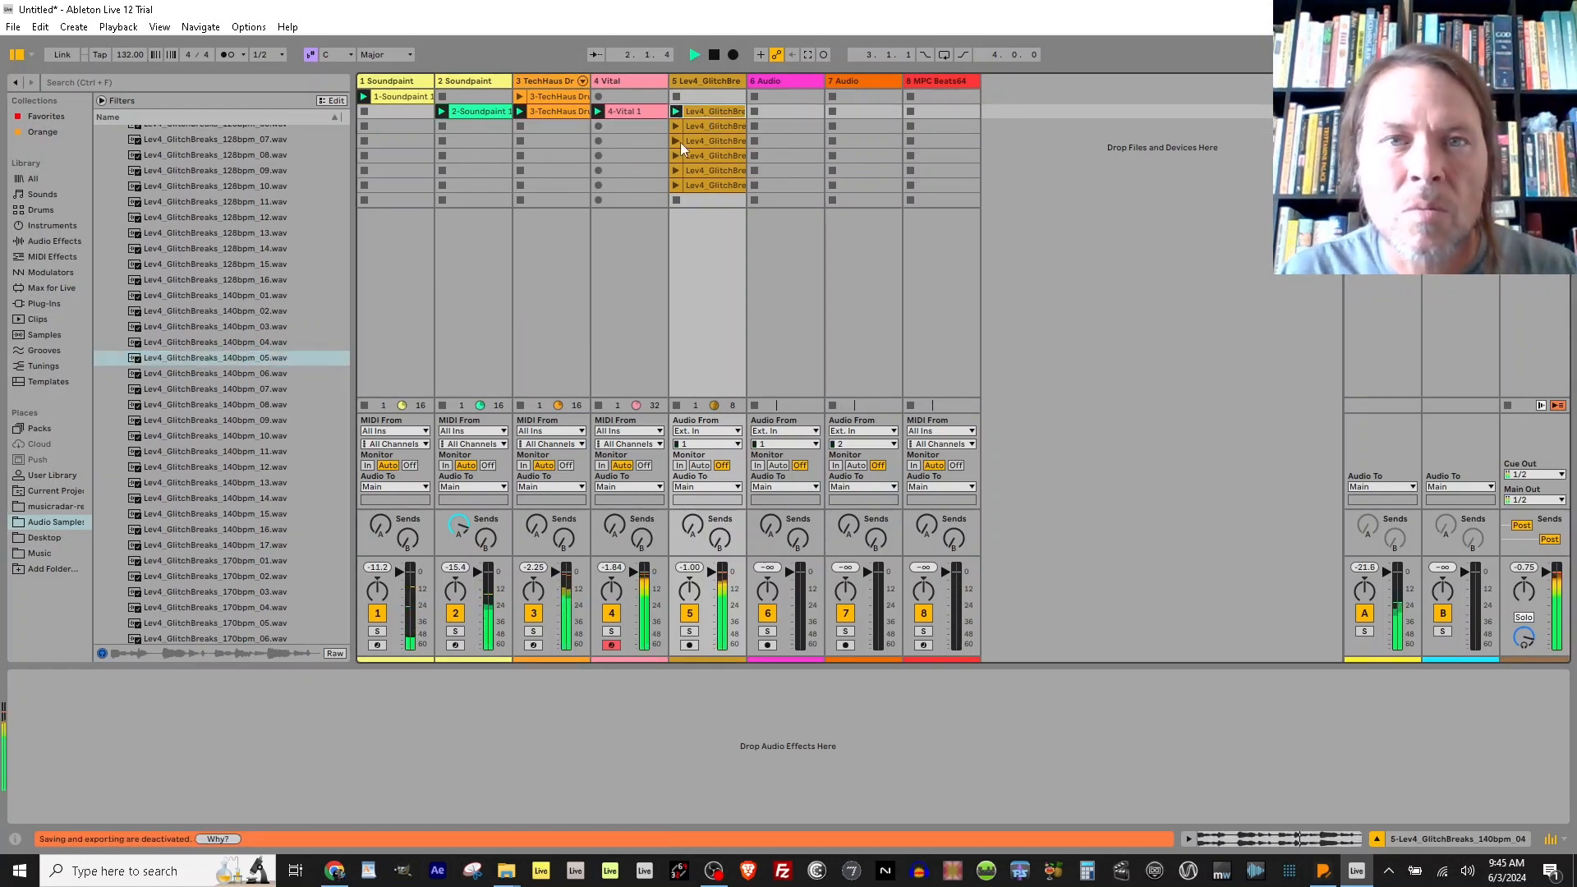
Audition the GlitchBreaks clips in track 5's fourth and fifth slots, and stop playback.
{"action": "left_click", "coordinate": [676, 141]}
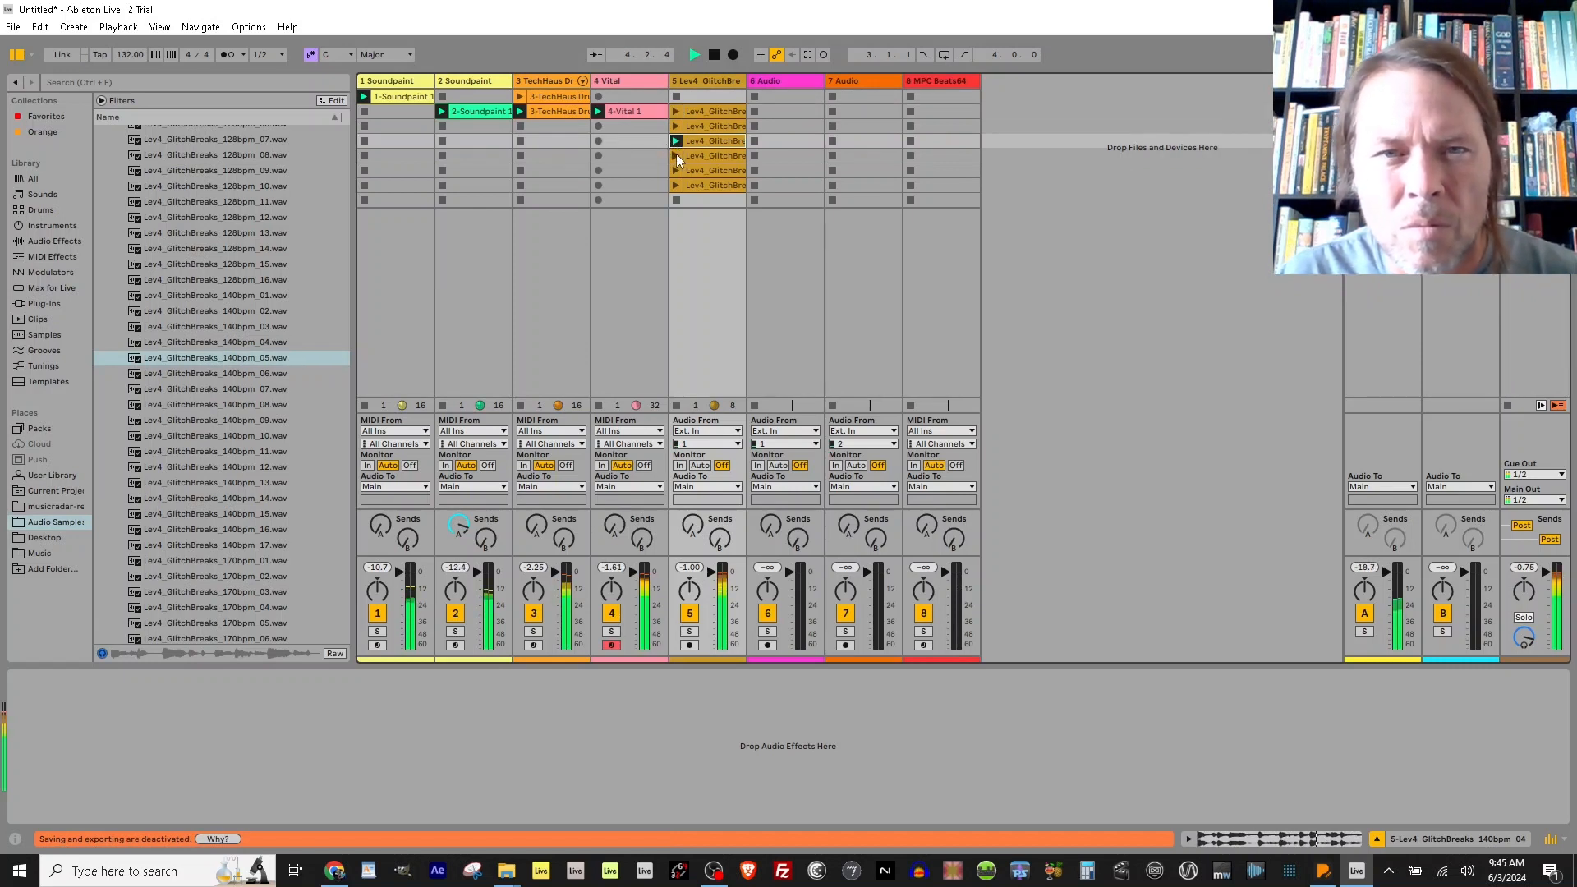
{"action": "left_click", "coordinate": [677, 156]}
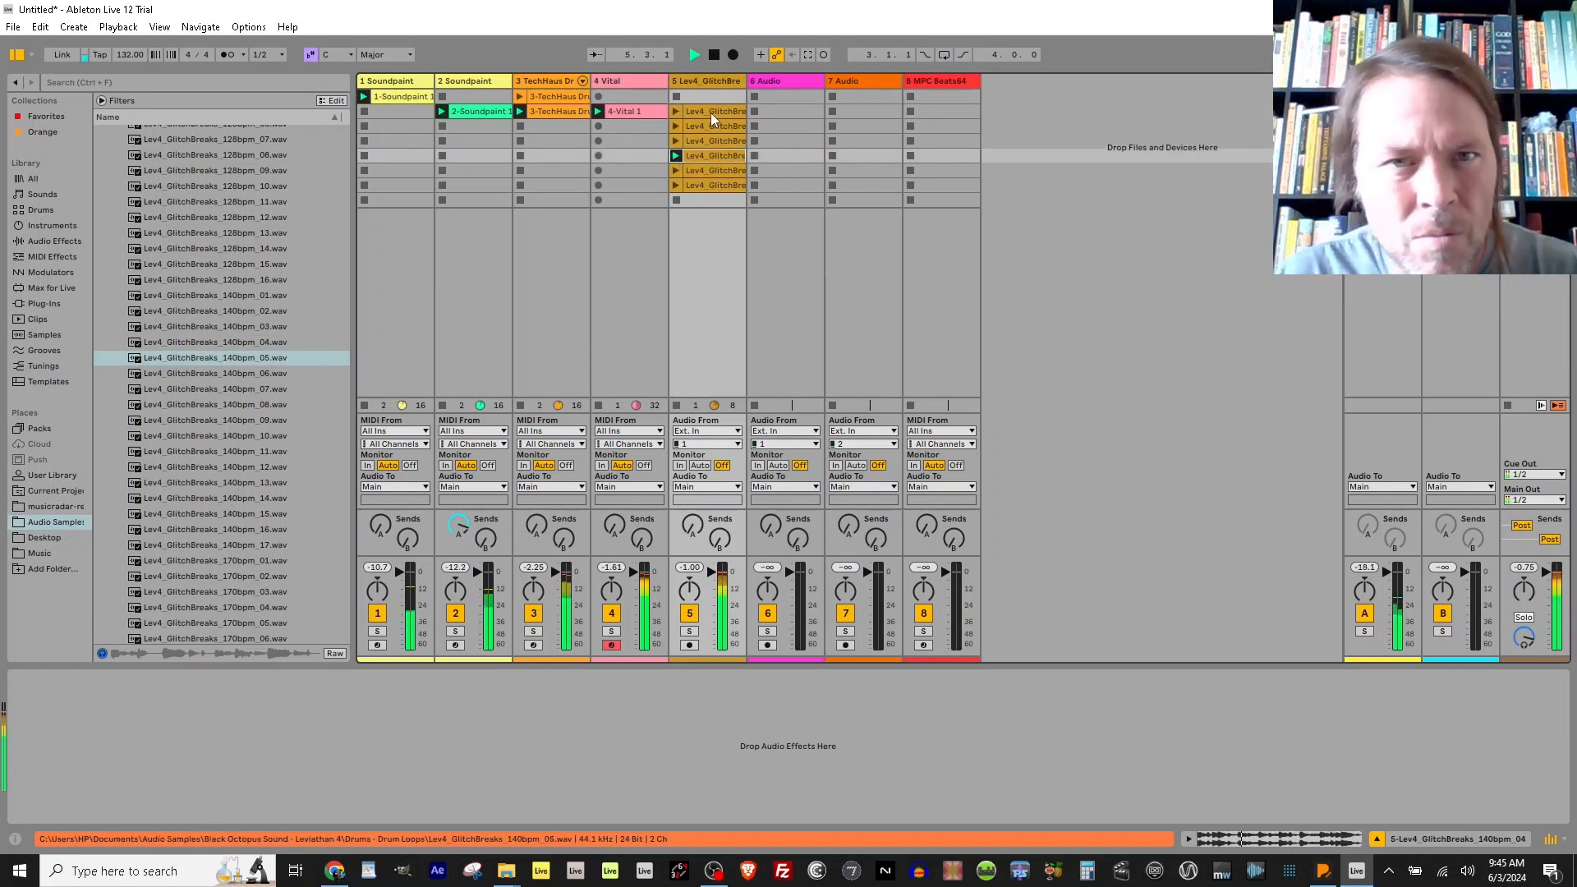
{"action": "key", "text": "space"}
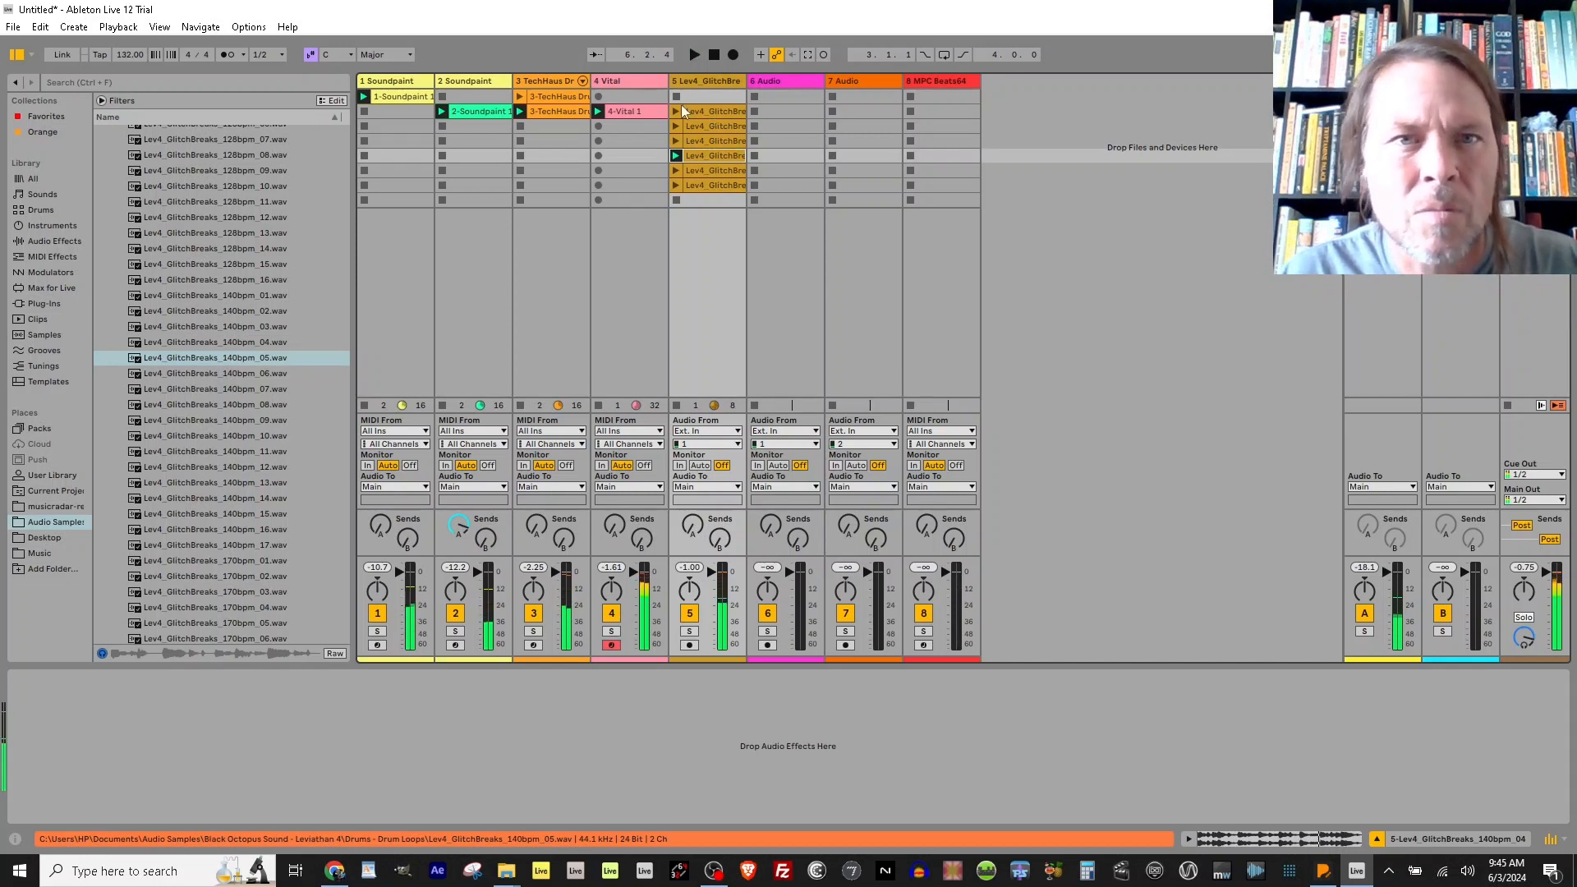
Move the TechHaus Drums track next to the GlitchBreaks track and group the two tracks.
{"action": "left_click", "coordinate": [548, 80]}
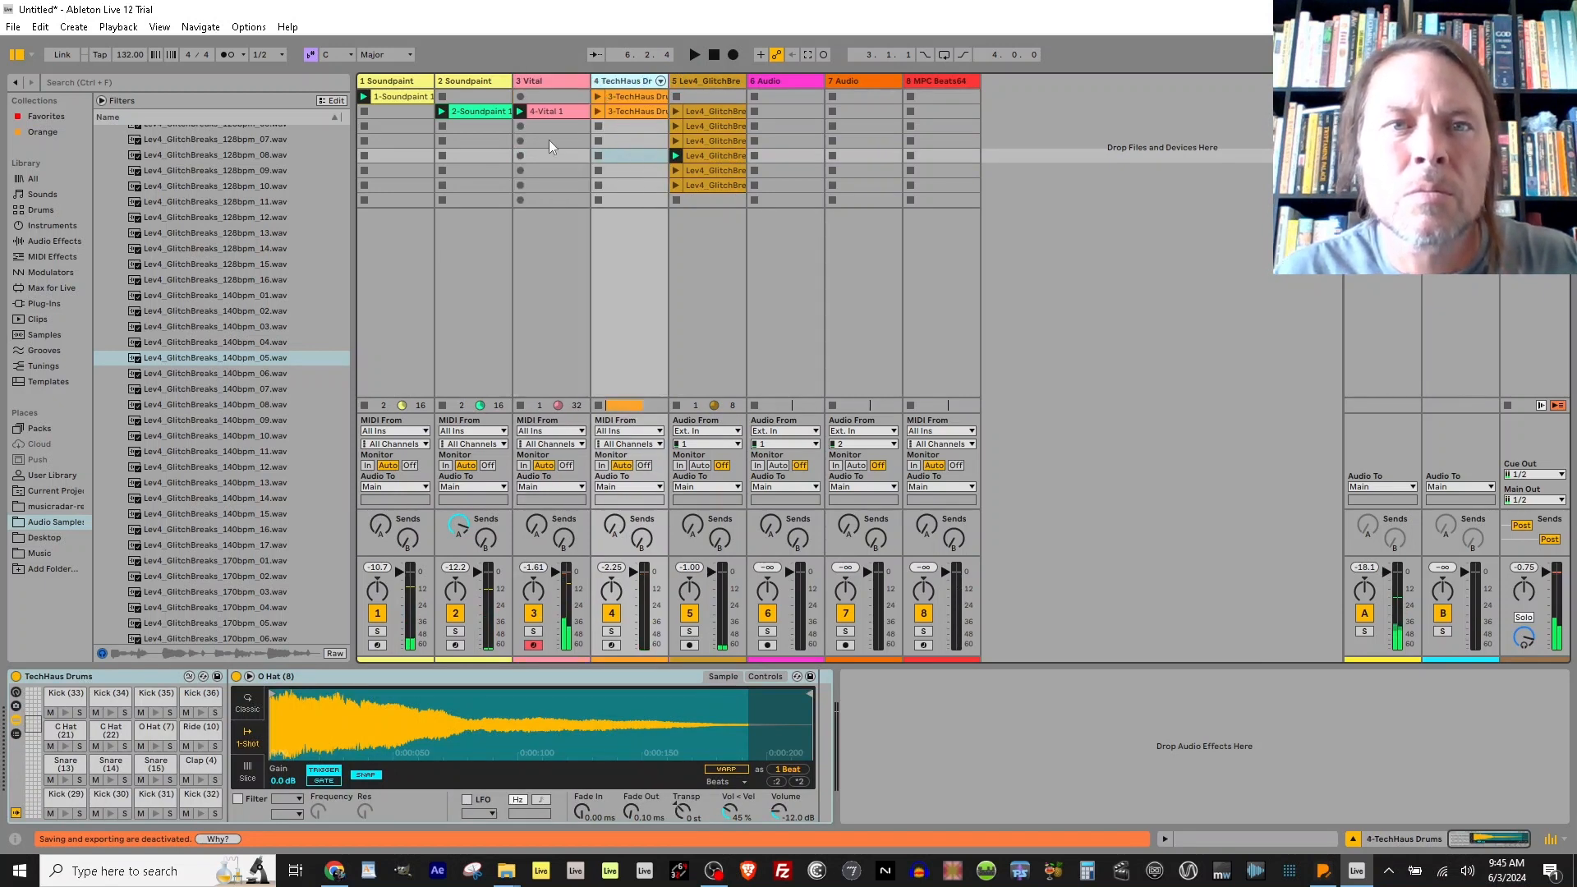
{"action": "left_click", "coordinate": [681, 80]}
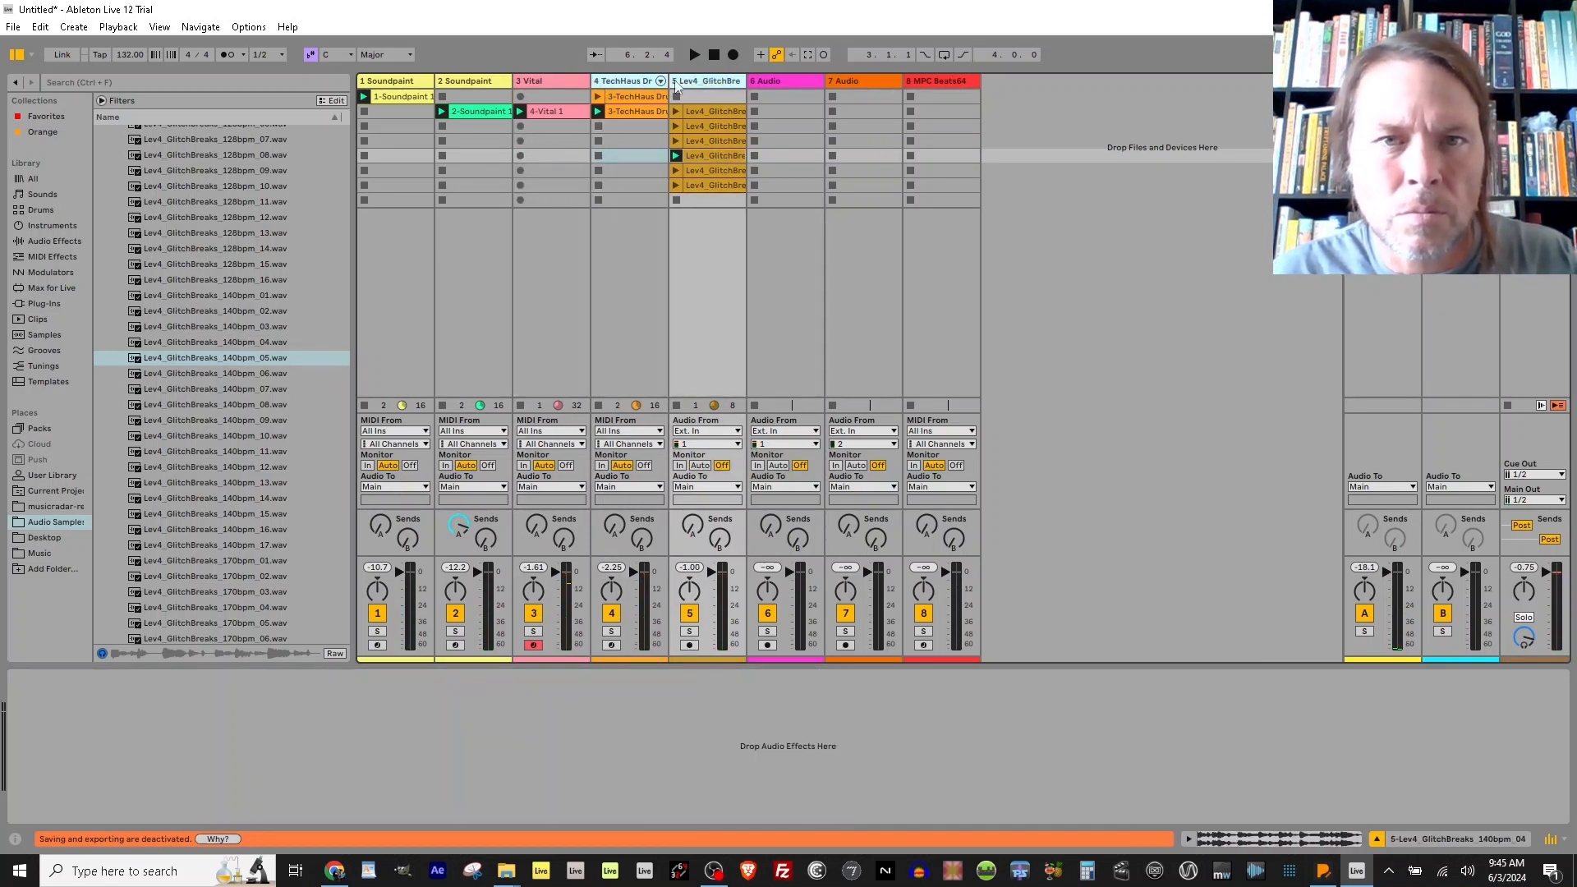
{"action": "key", "text": "ctrl+g"}
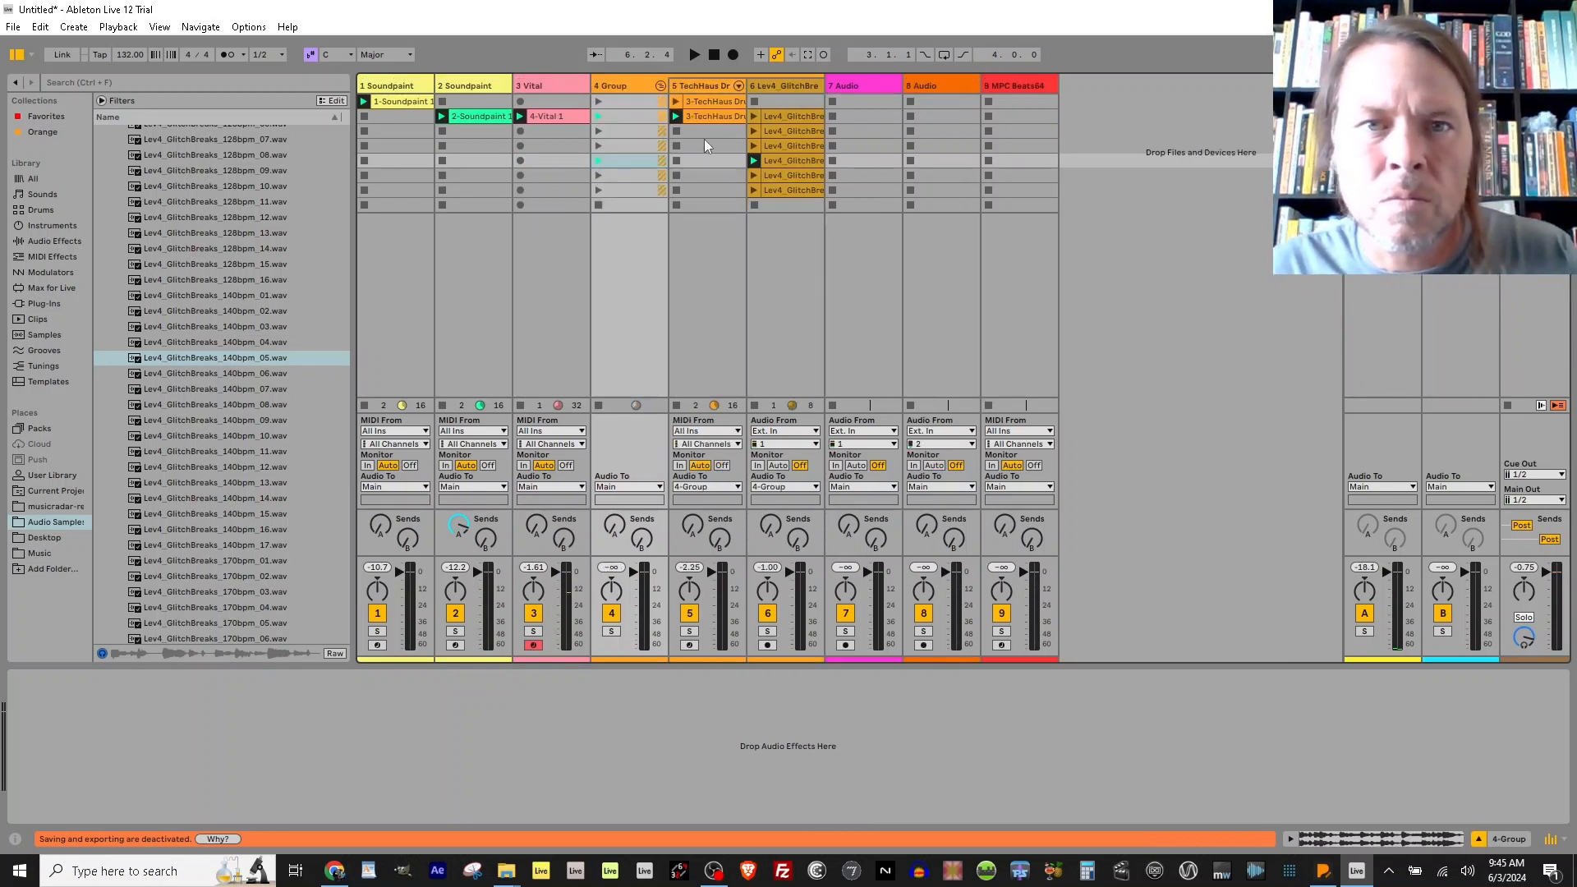
Enable Follow Action on all six GlitchBreaks clips, with action Any, an unlinked time of 2.0.0, and Legato on.
{"action": "left_click", "coordinate": [767, 189]}
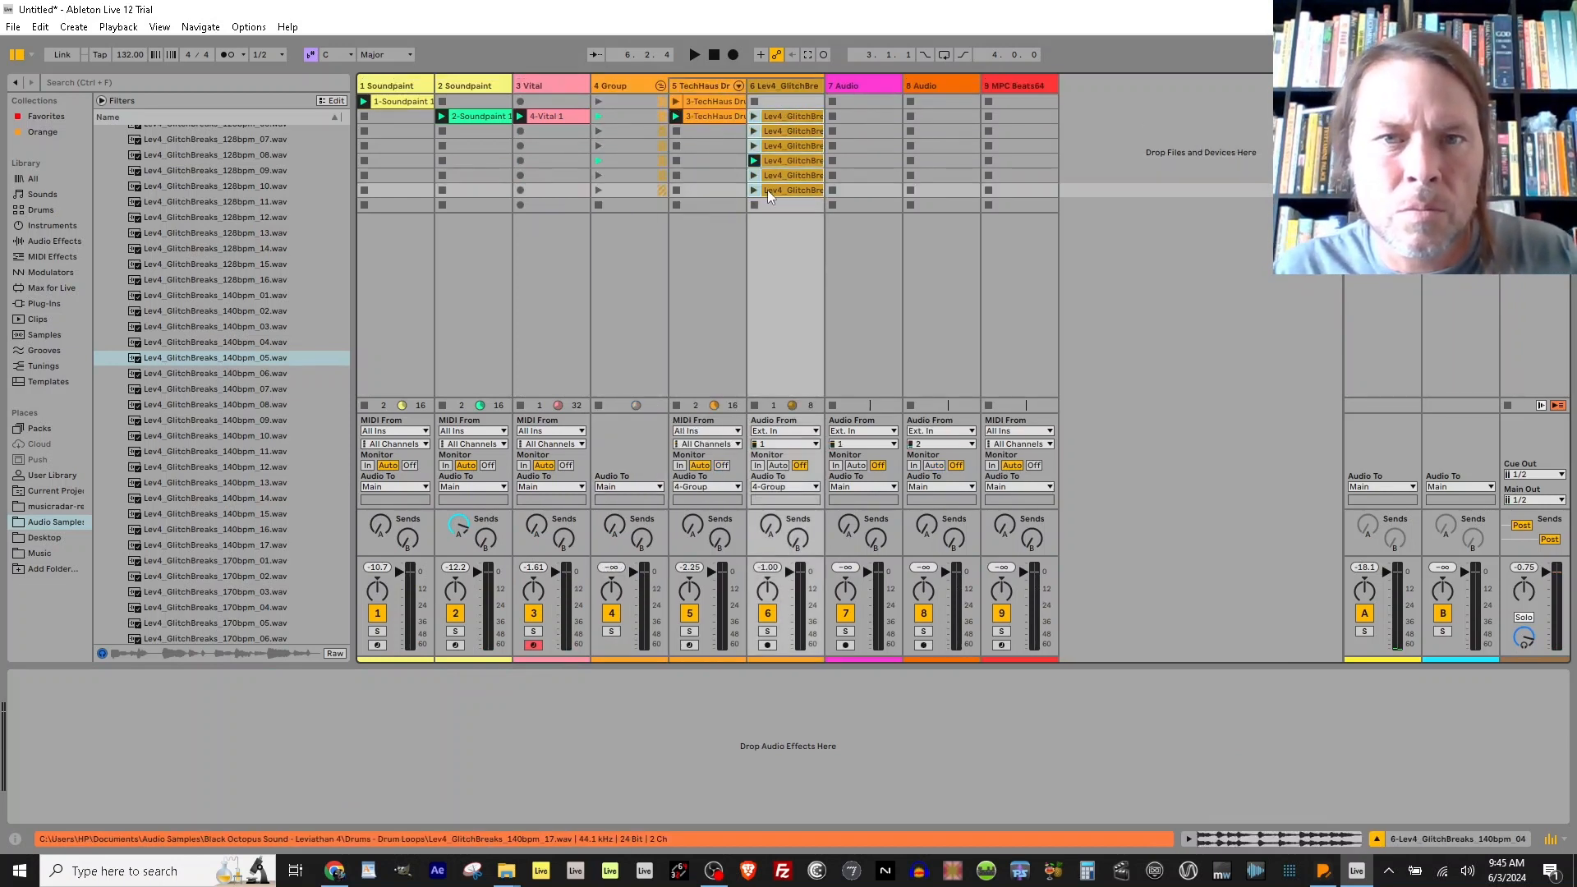
{"action": "left_click", "coordinate": [791, 129]}
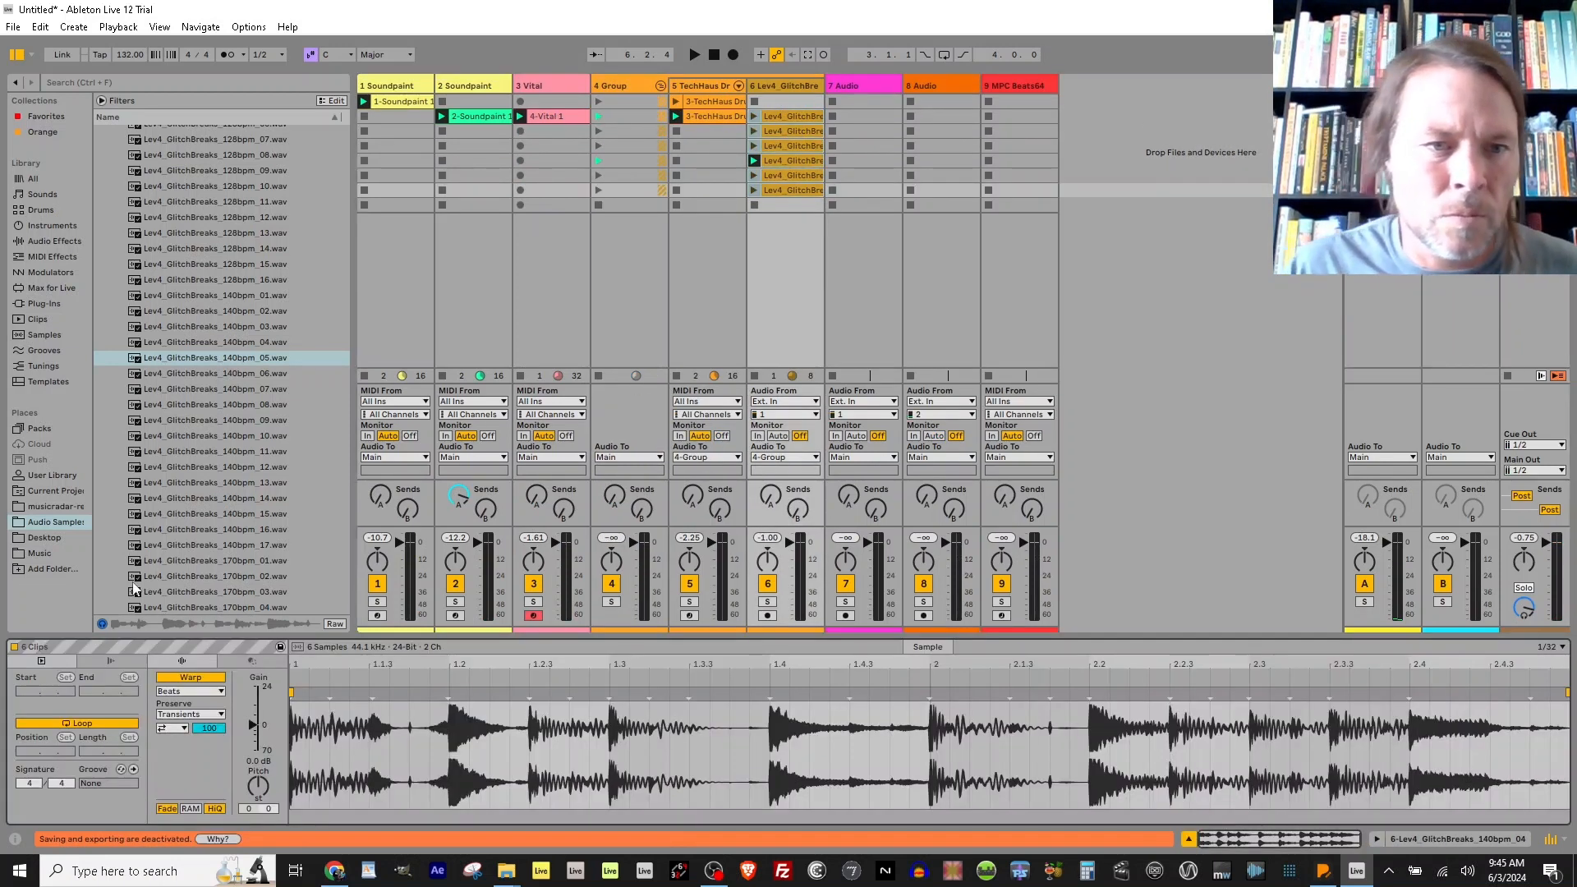
{"action": "left_click", "coordinate": [112, 661]}
{"action": "left_click", "coordinate": [96, 678]}
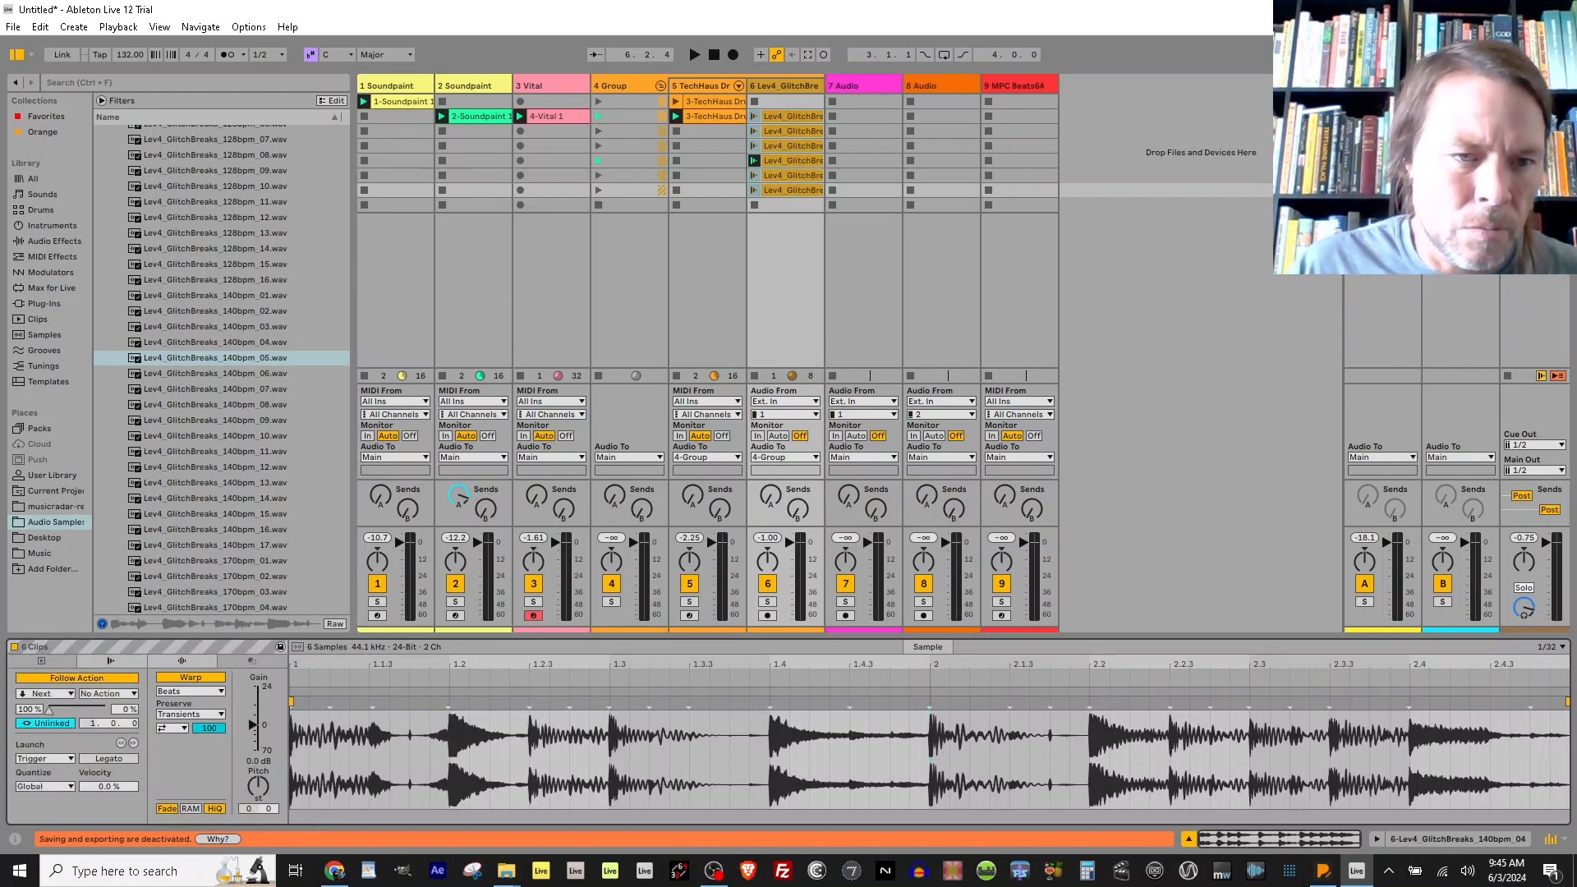
{"action": "left_click", "coordinate": [48, 697]}
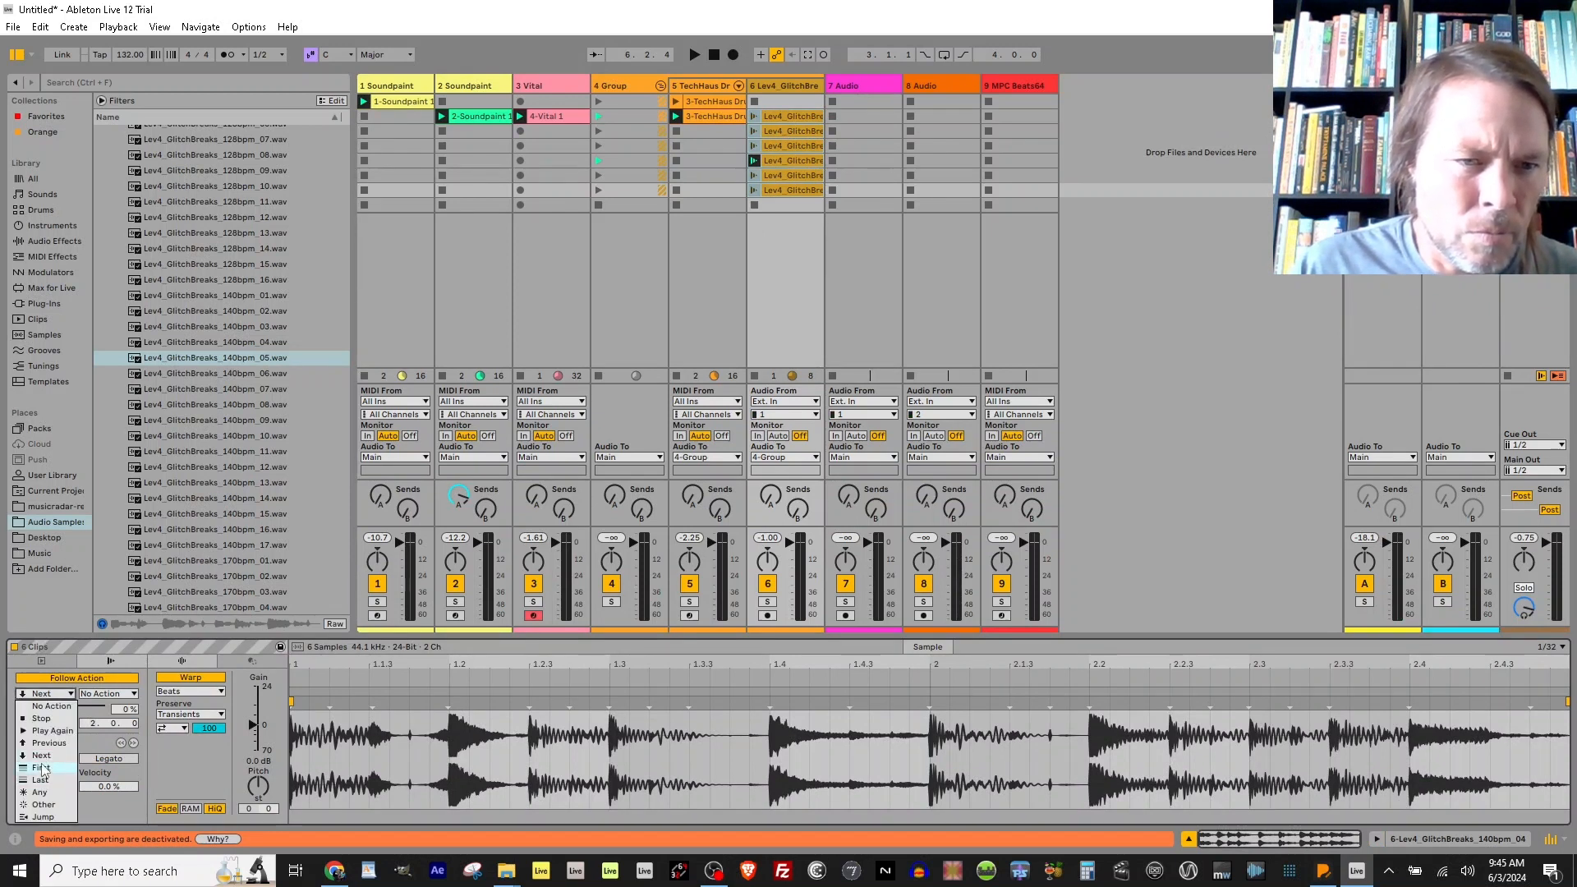
{"action": "left_click", "coordinate": [38, 792]}
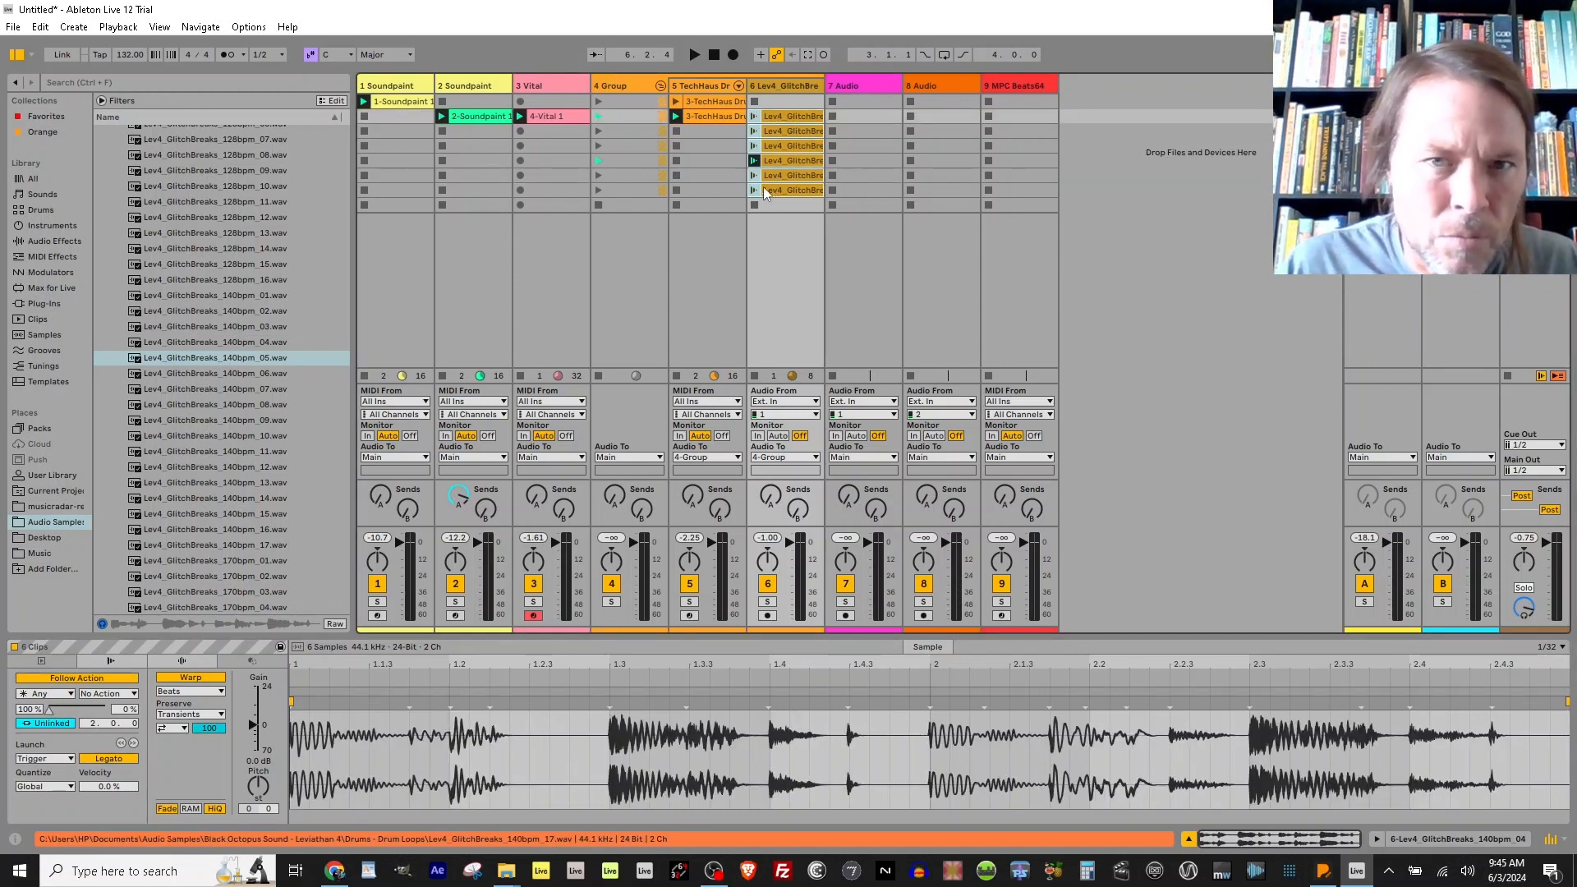
Launch the GlitchBreaks clip in the sixth slot, listen to the follow actions with the full mix, and stop playback.
{"action": "left_click", "coordinate": [752, 176]}
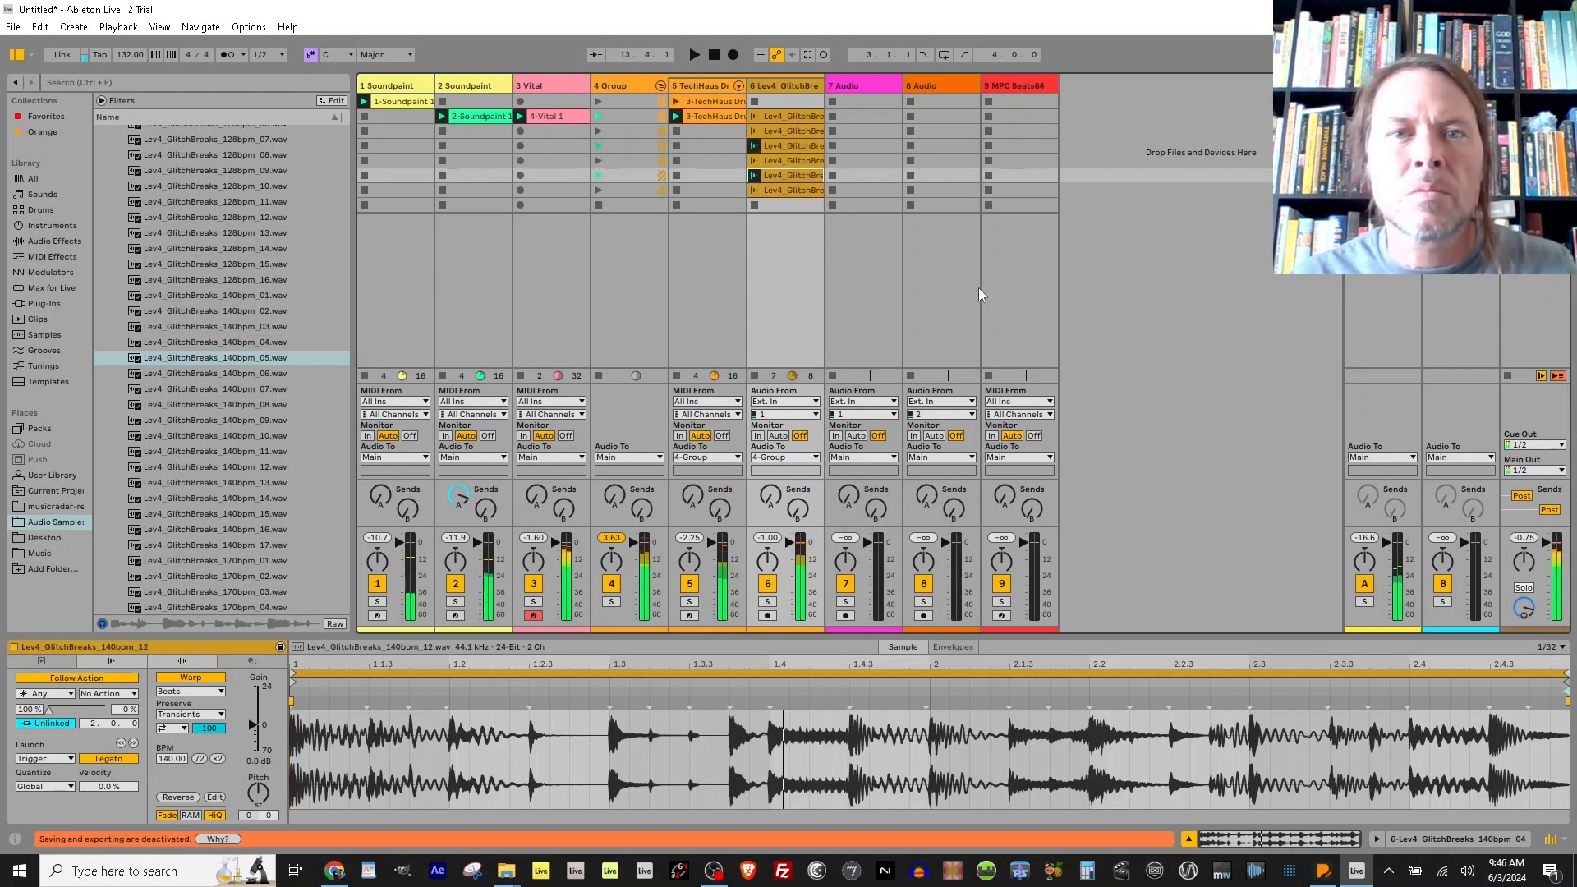
{"action": "key", "text": "space"}
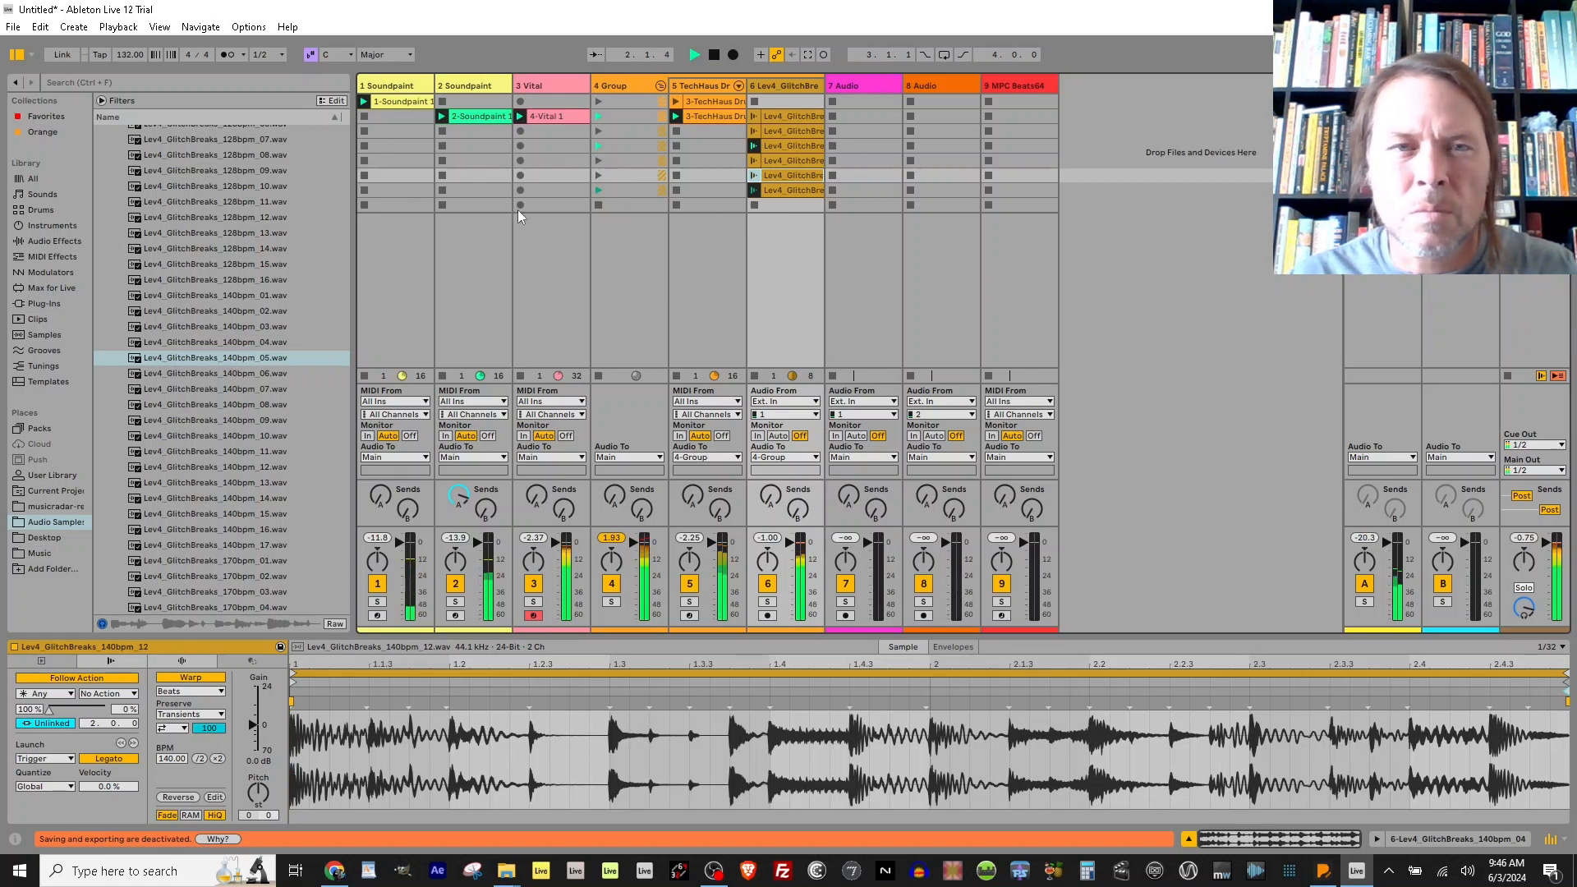
{"action": "key", "text": "space"}
Arm the first Soundpaint track, lower the computer keyboard's octave to C0 to D1, and record a clip in the track's eighth slot.
{"action": "left_click", "coordinate": [376, 622]}
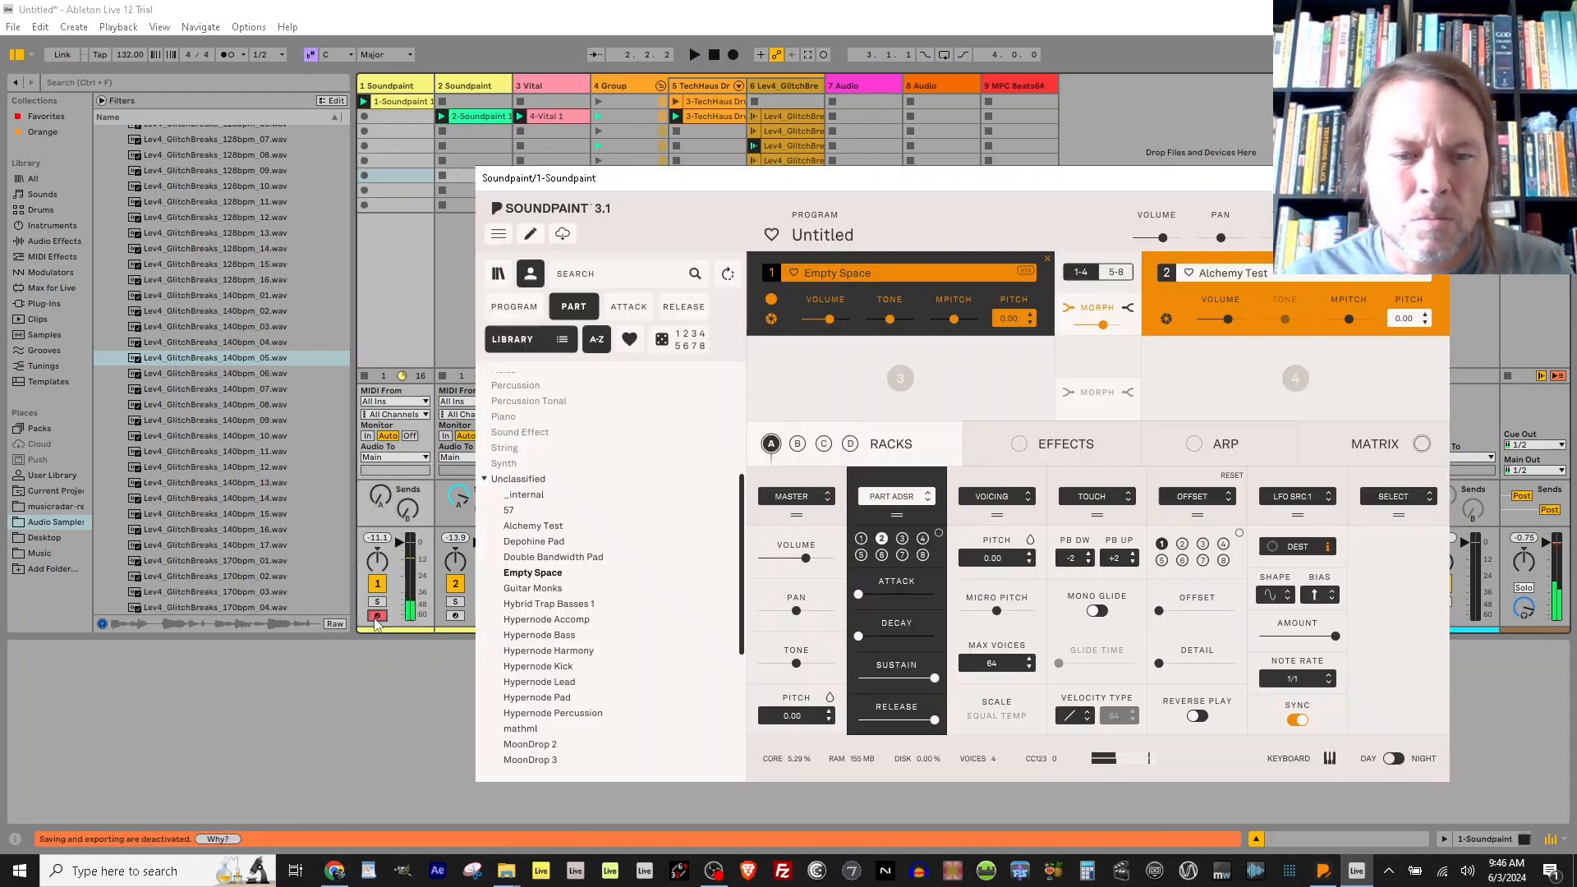
{"action": "key", "text": "z"}
{"action": "key", "text": "a"}
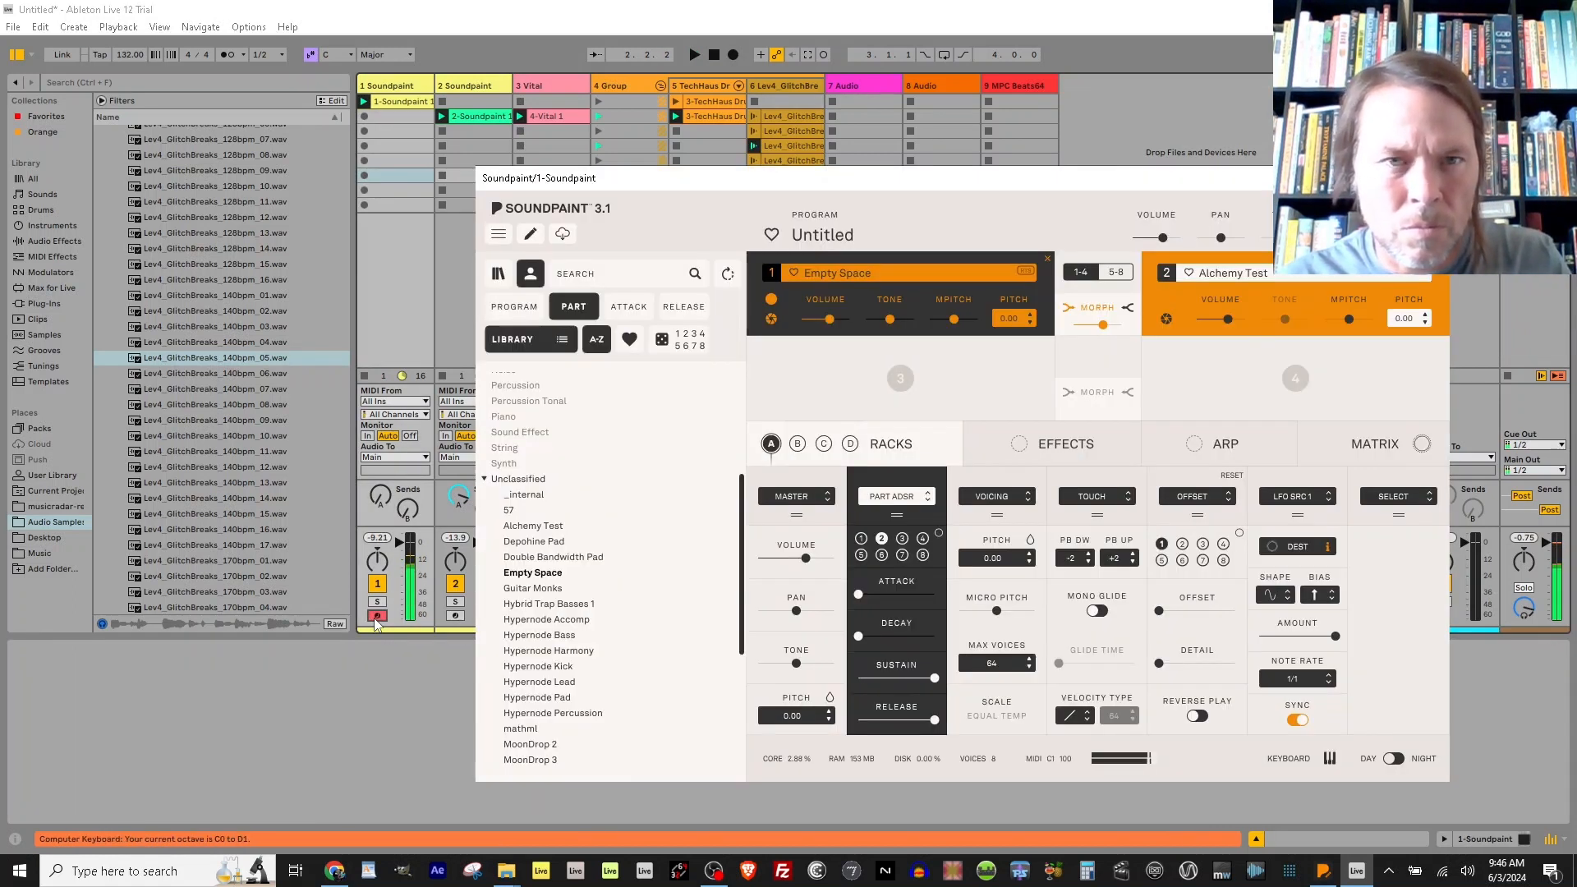
{"action": "left_click", "coordinate": [1437, 178]}
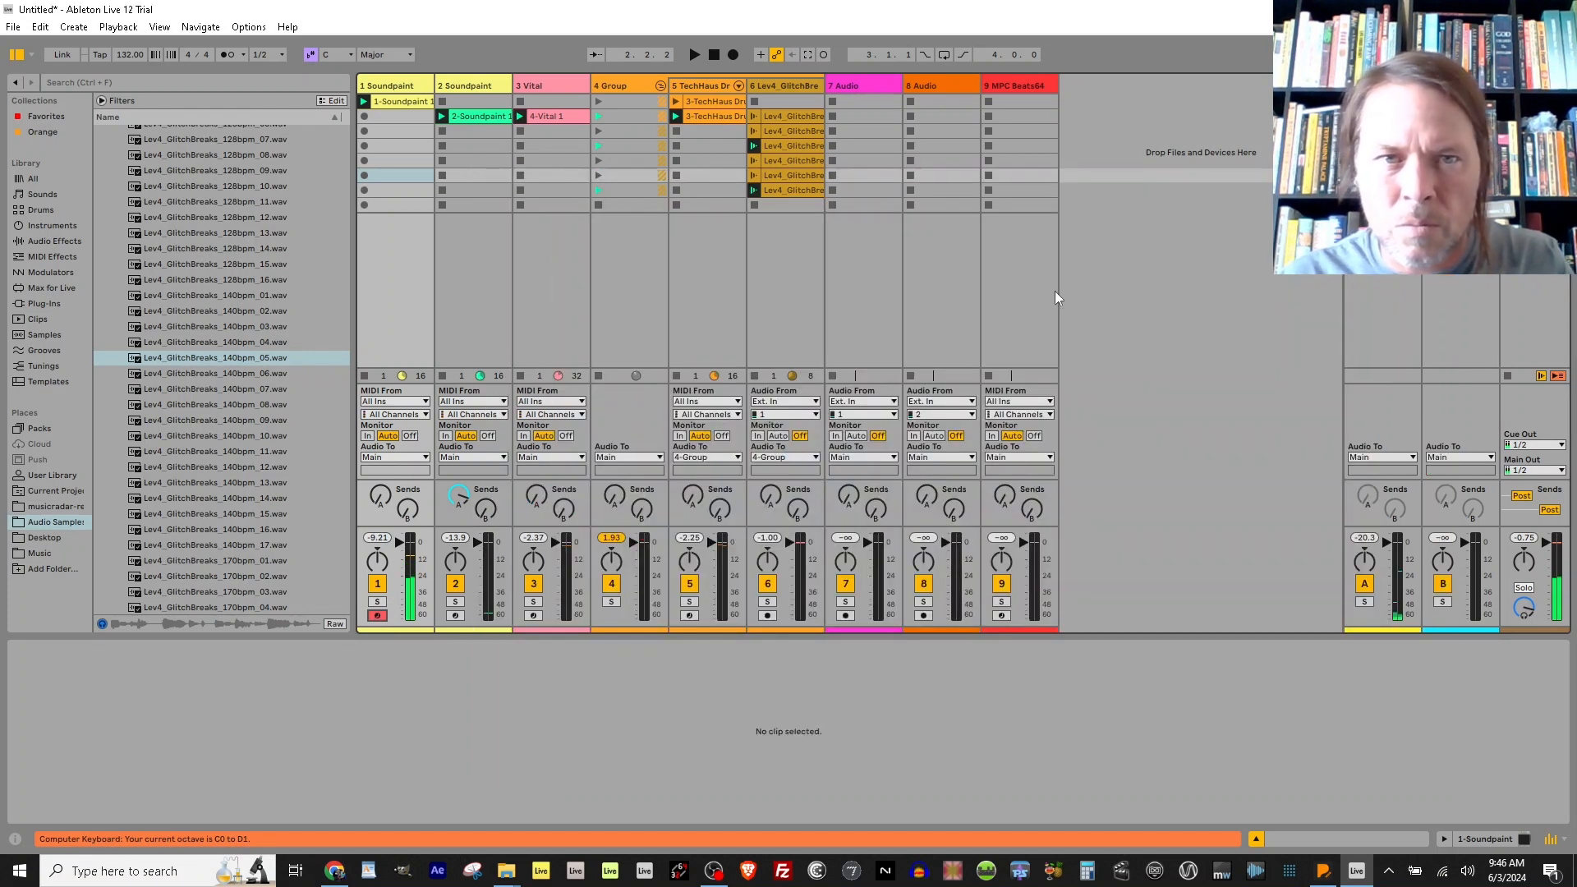
{"action": "left_click", "coordinate": [364, 204]}
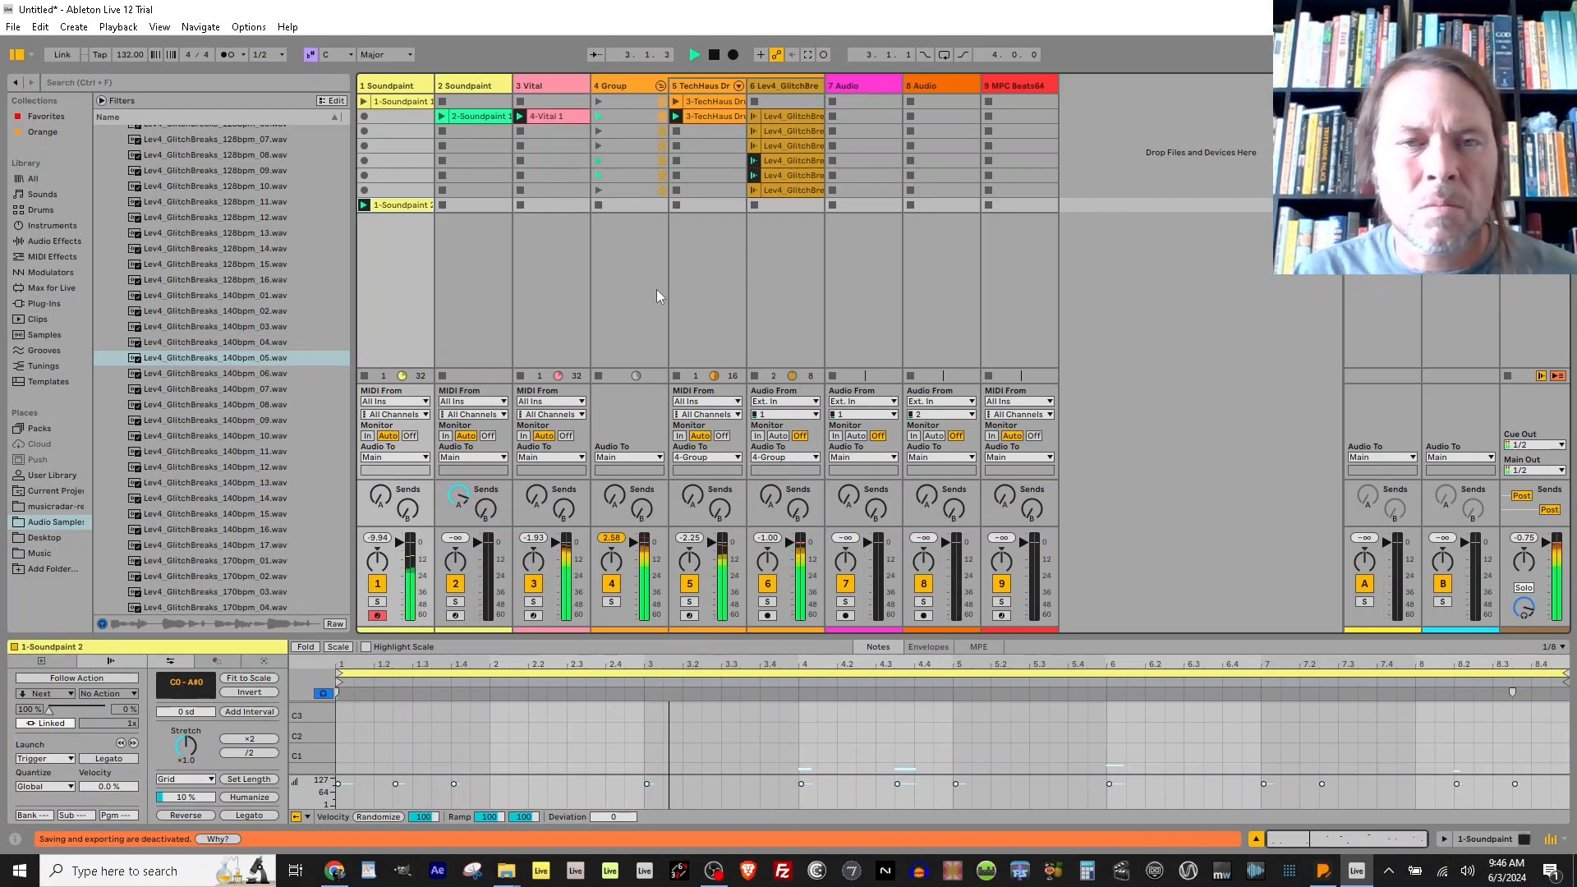
Recolor the new Soundpaint clip in the eighth slot bright yellow and restart playback.
{"action": "right_click", "coordinate": [402, 207]}
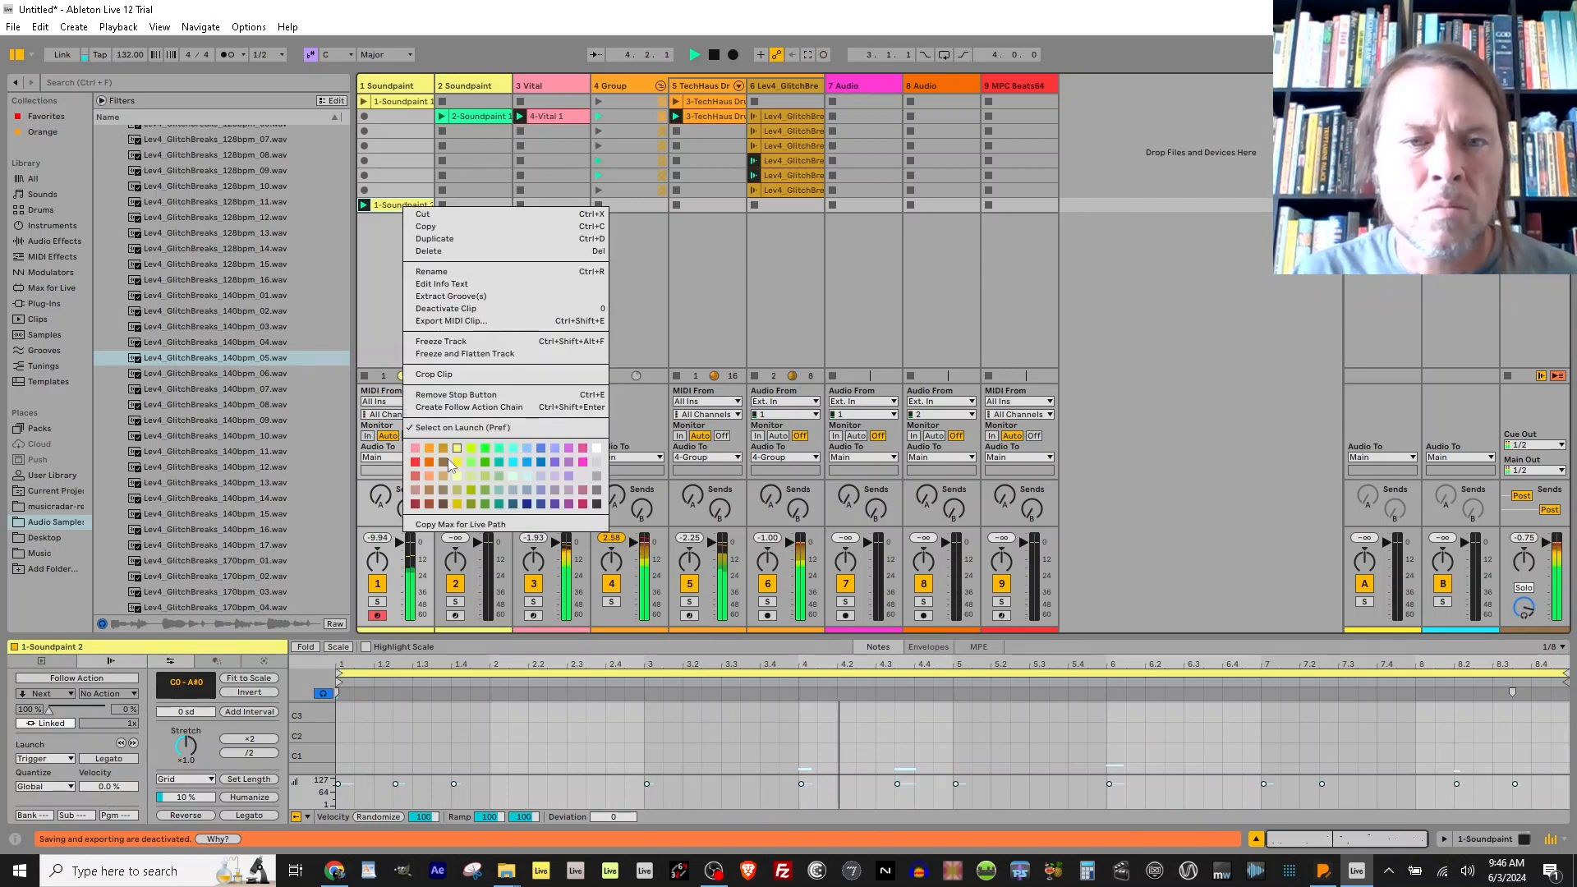
{"action": "left_click", "coordinate": [455, 460]}
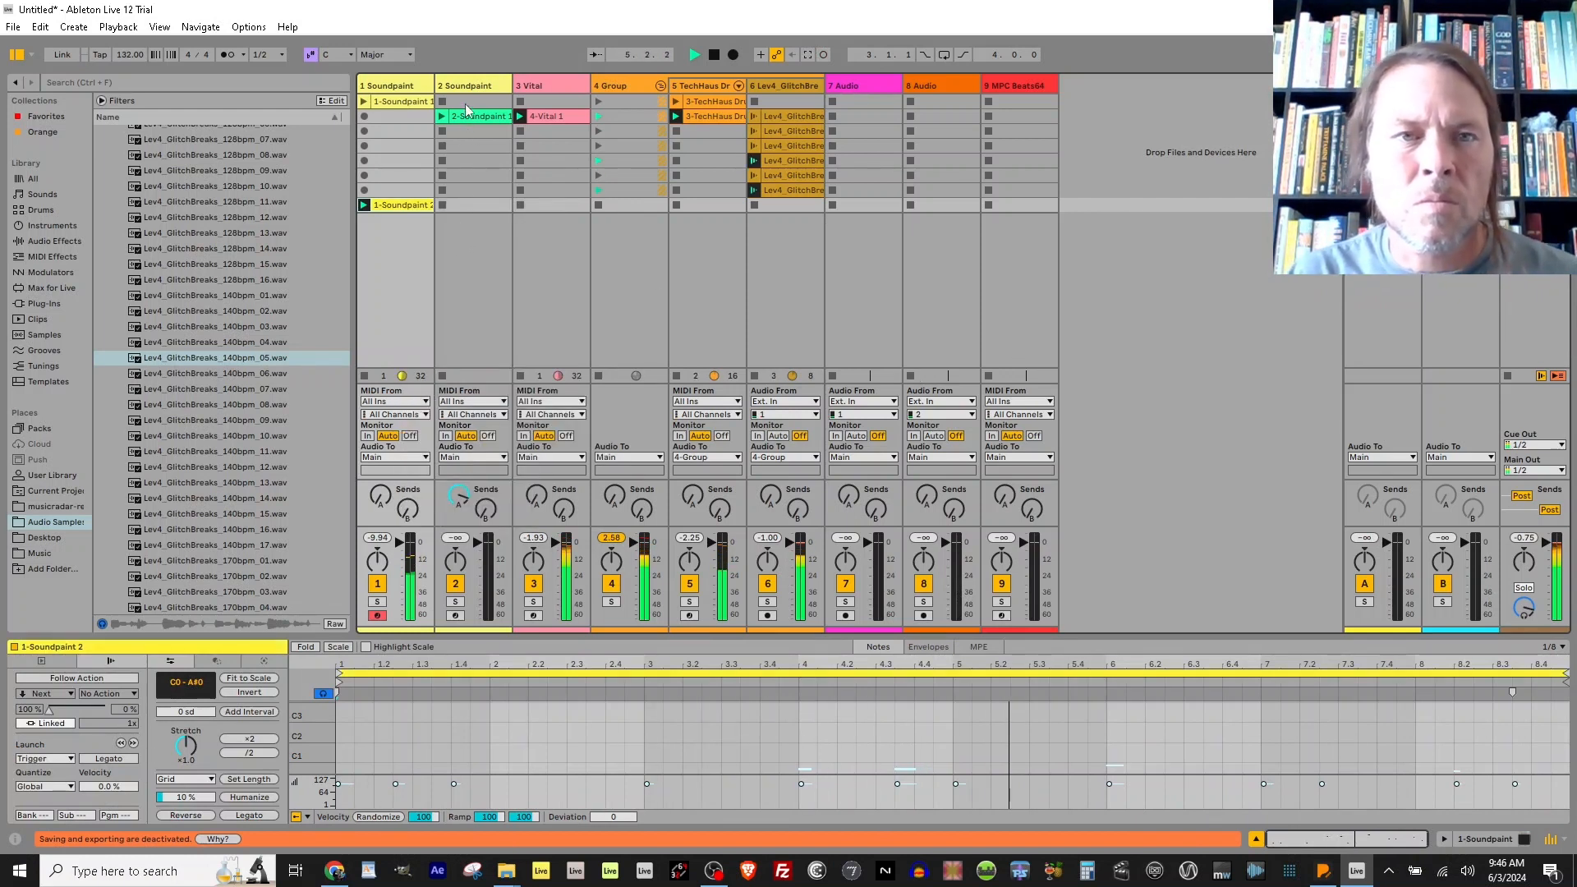
{"action": "key", "text": "space"}
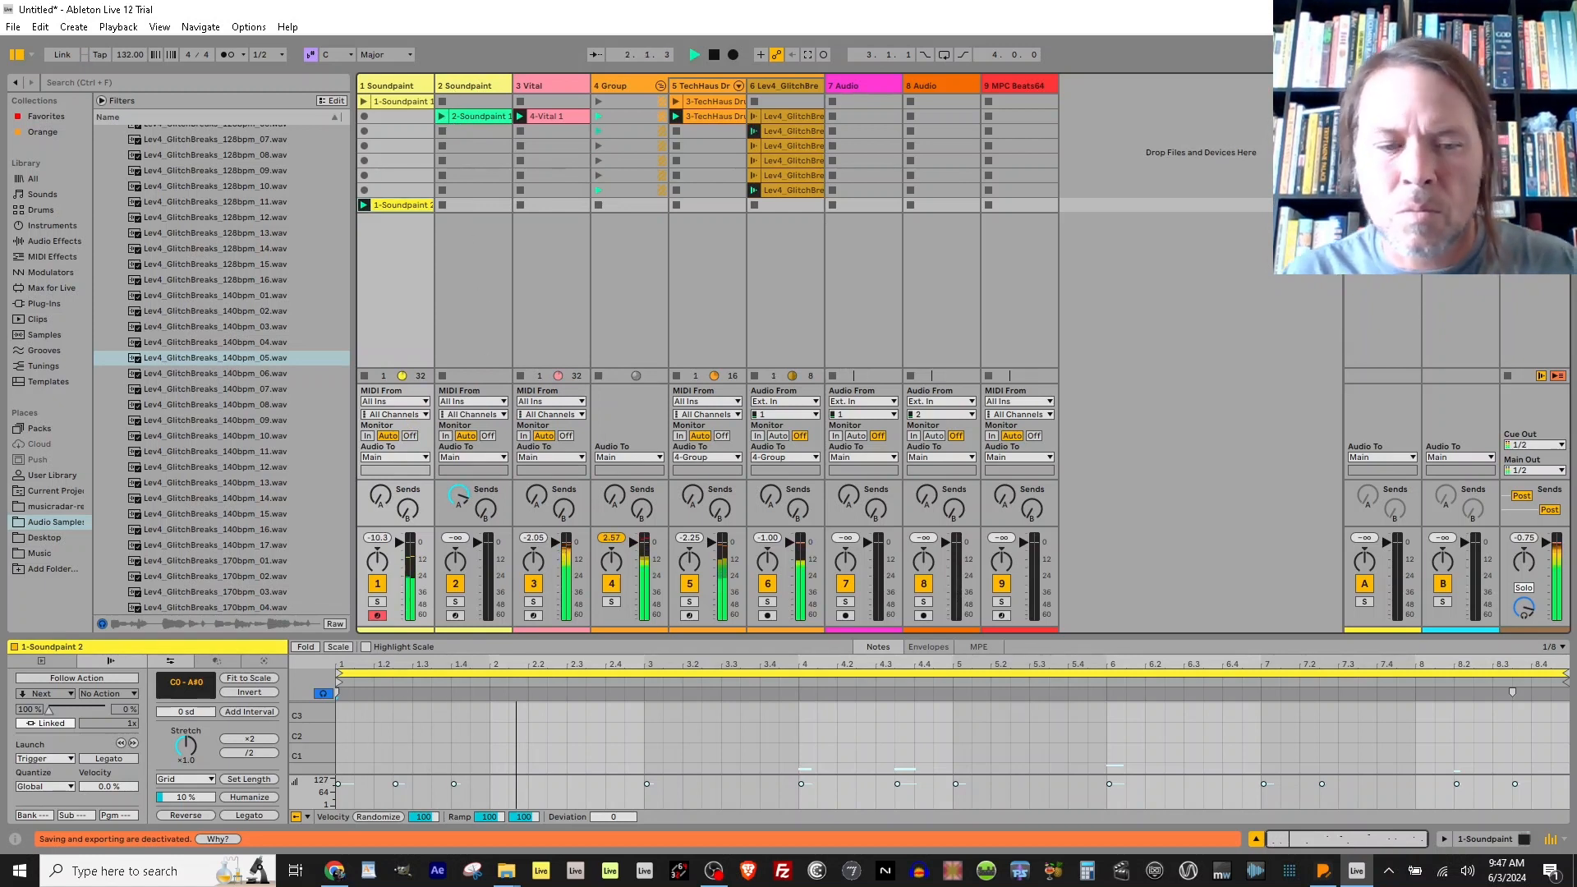
Duplicate the yellow Soundpaint clip into the ninth slot and move the six GlitchBreaks clips down one slot, to slots 3 through 8.
{"action": "key", "text": "ctrl+d"}
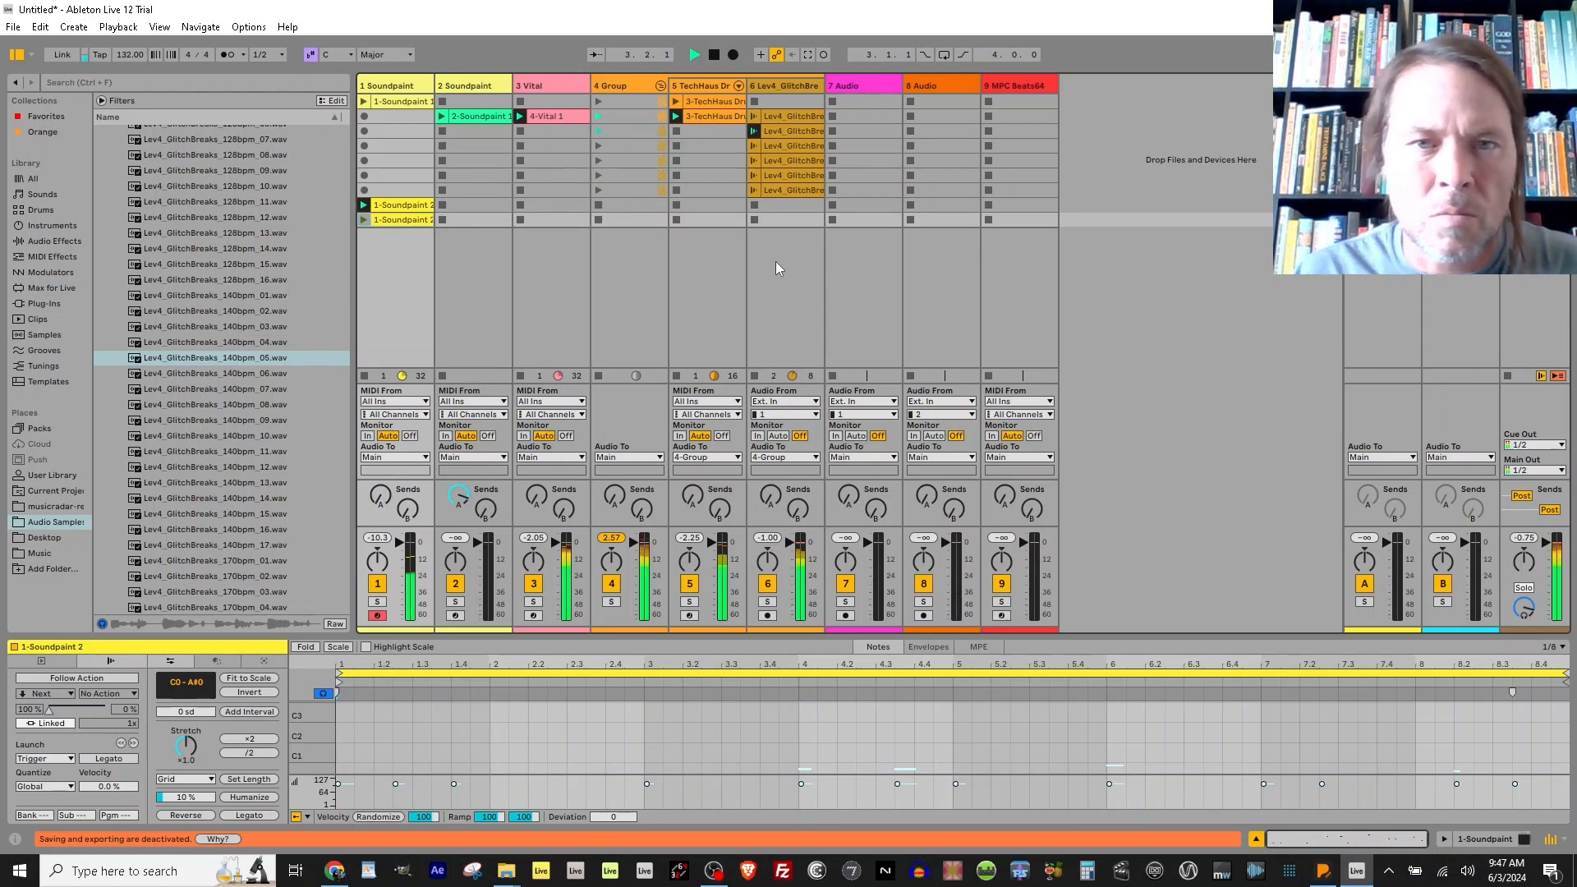
{"action": "left_click", "coordinate": [790, 112]}
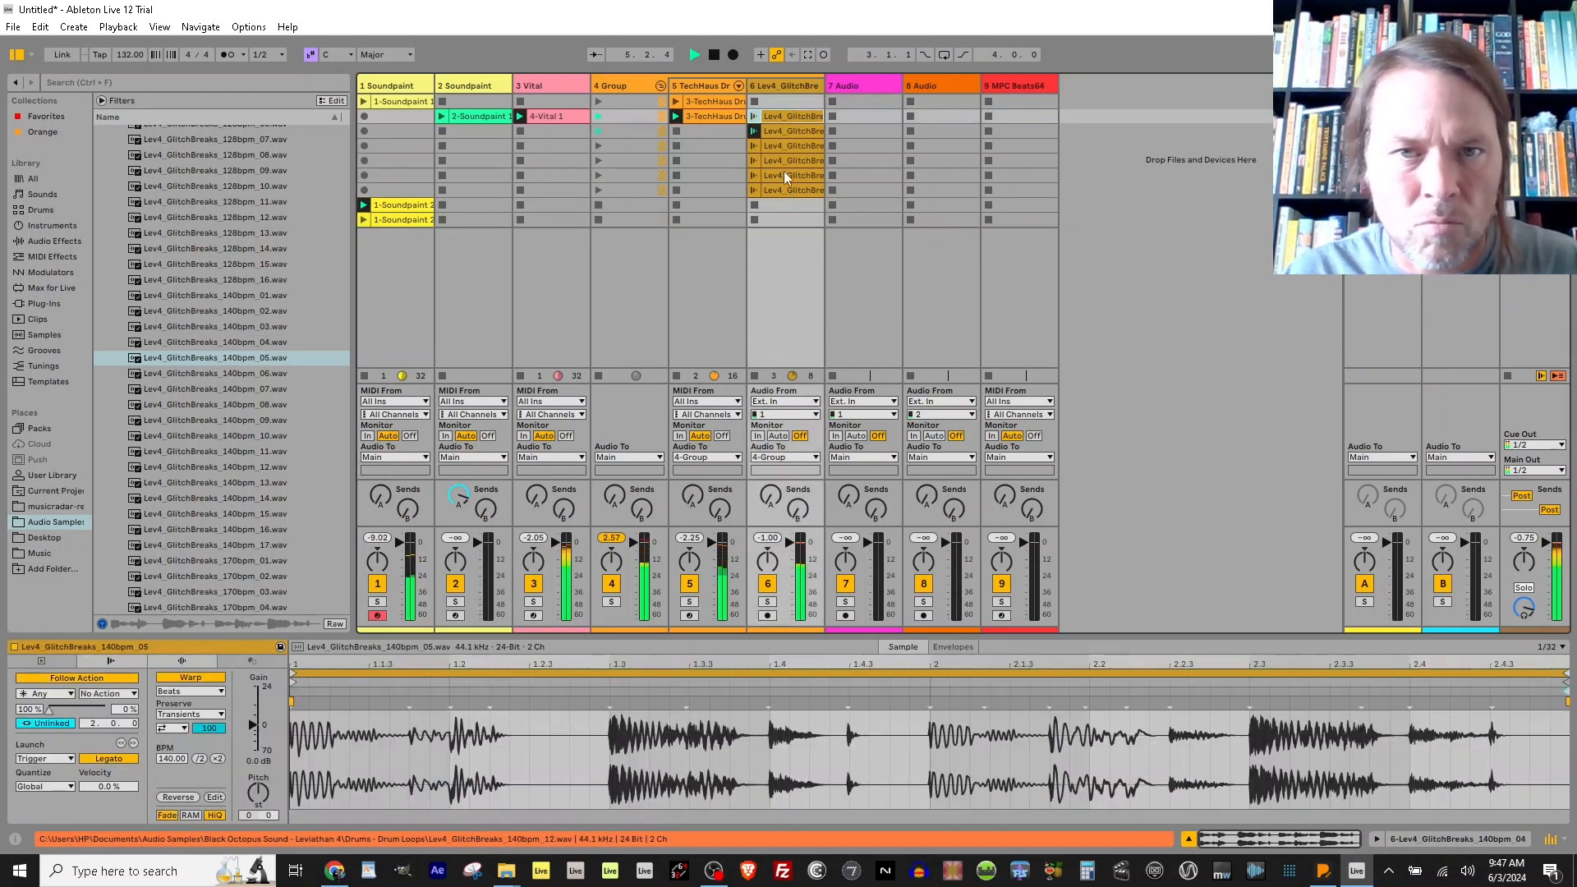
{"action": "left_click", "coordinate": [782, 188], "text": "shift"}
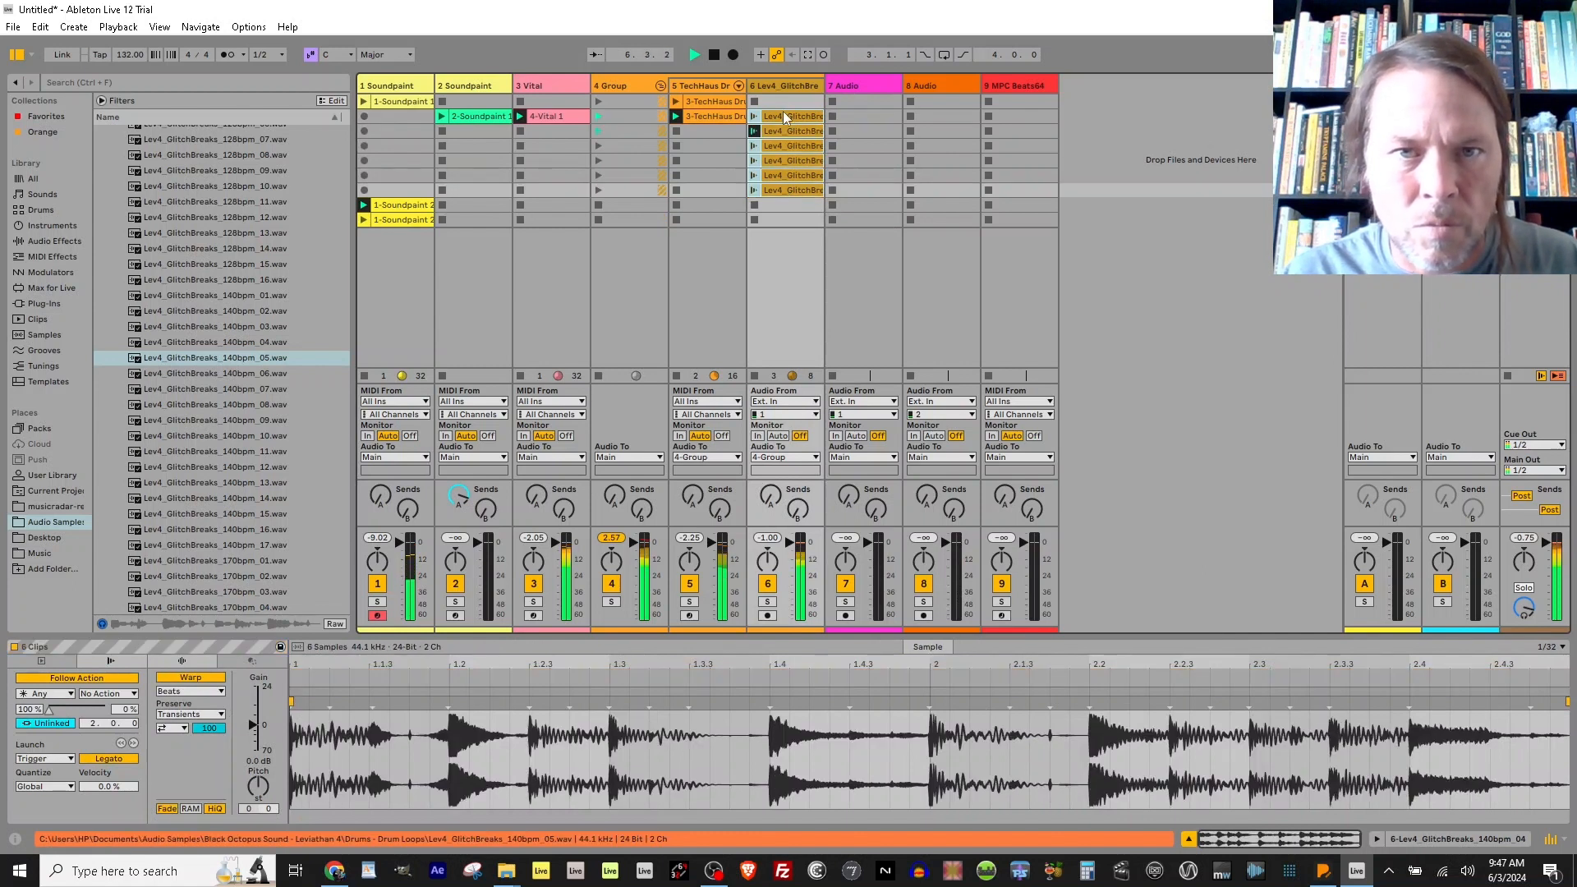
{"action": "left_click_drag", "start_coordinate": [782, 111], "coordinate": [785, 129]}
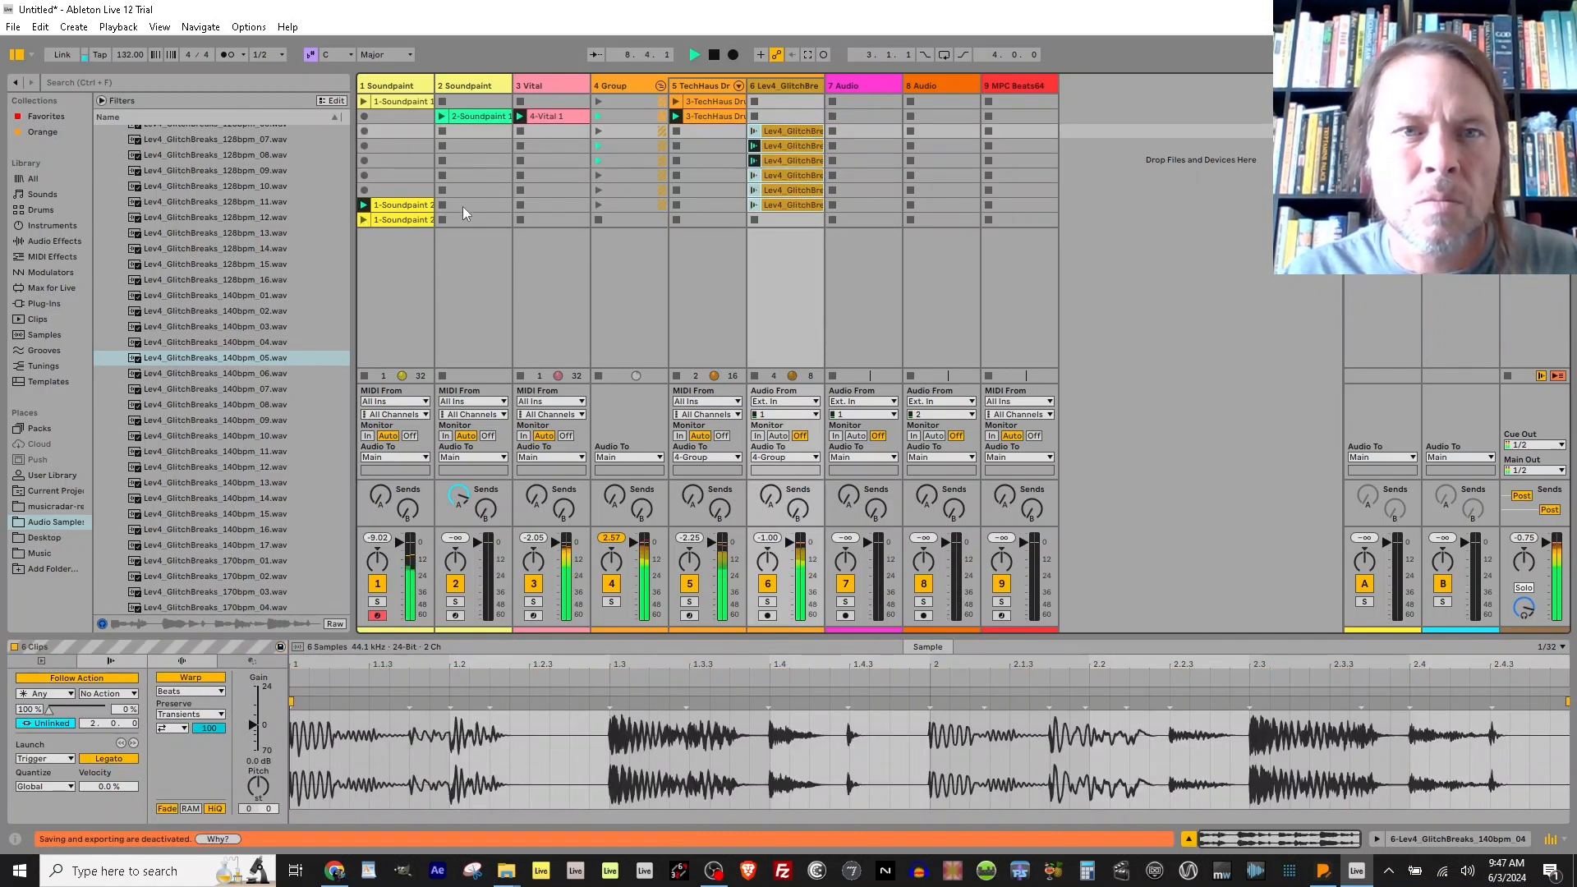
Arm the second Soundpaint track, lower the computer keyboard's octave to C3 to D4, and record a looping clip in the track's ninth slot.
{"action": "left_click", "coordinate": [457, 614]}
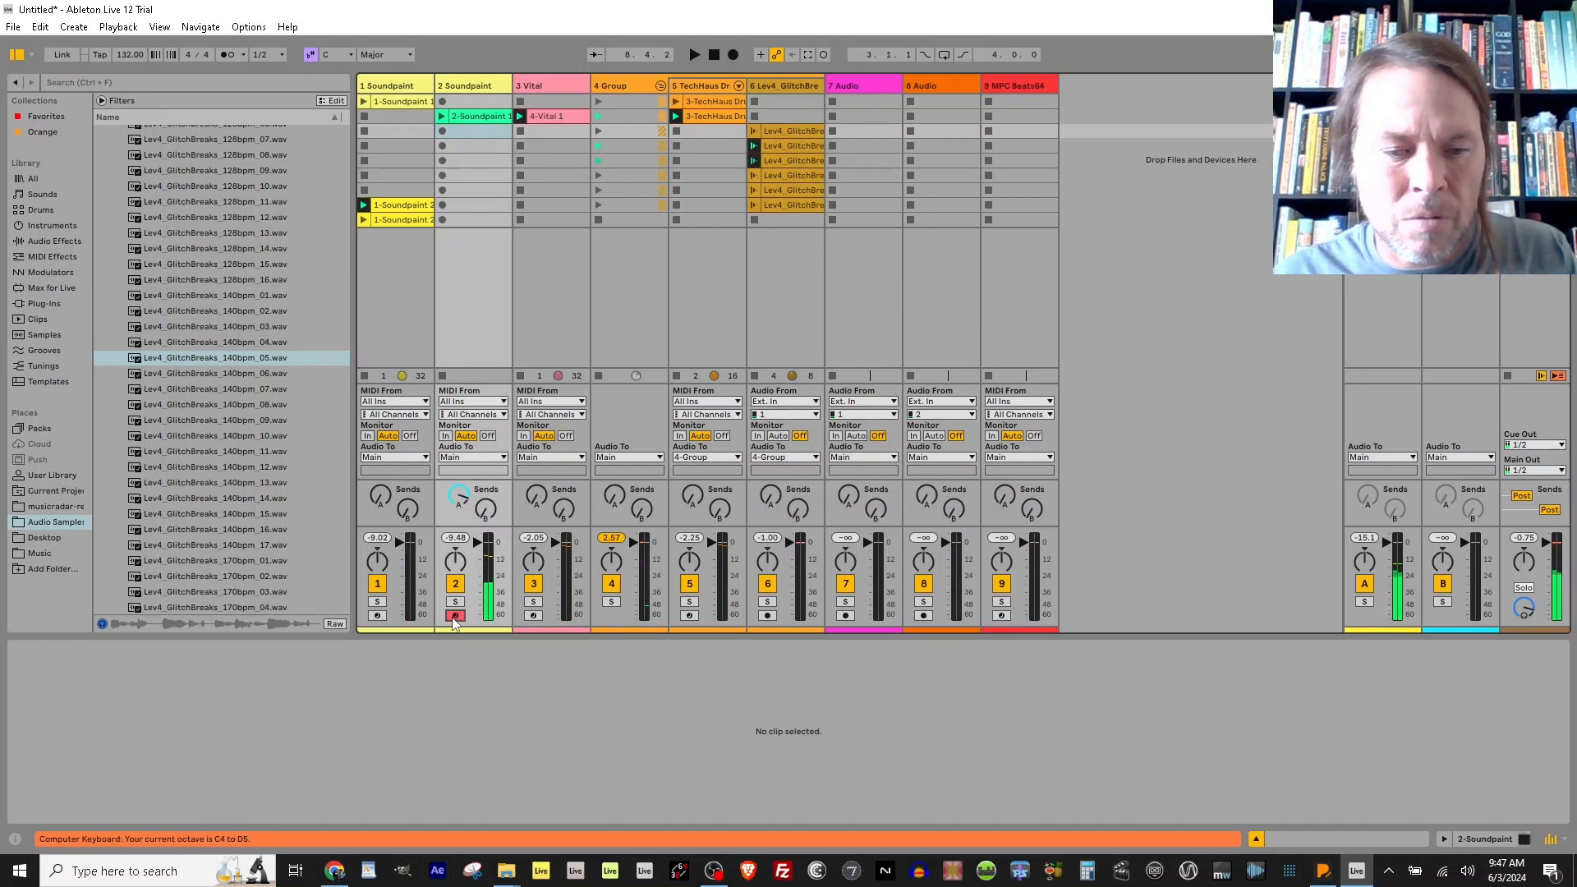
{"action": "key", "text": "z"}
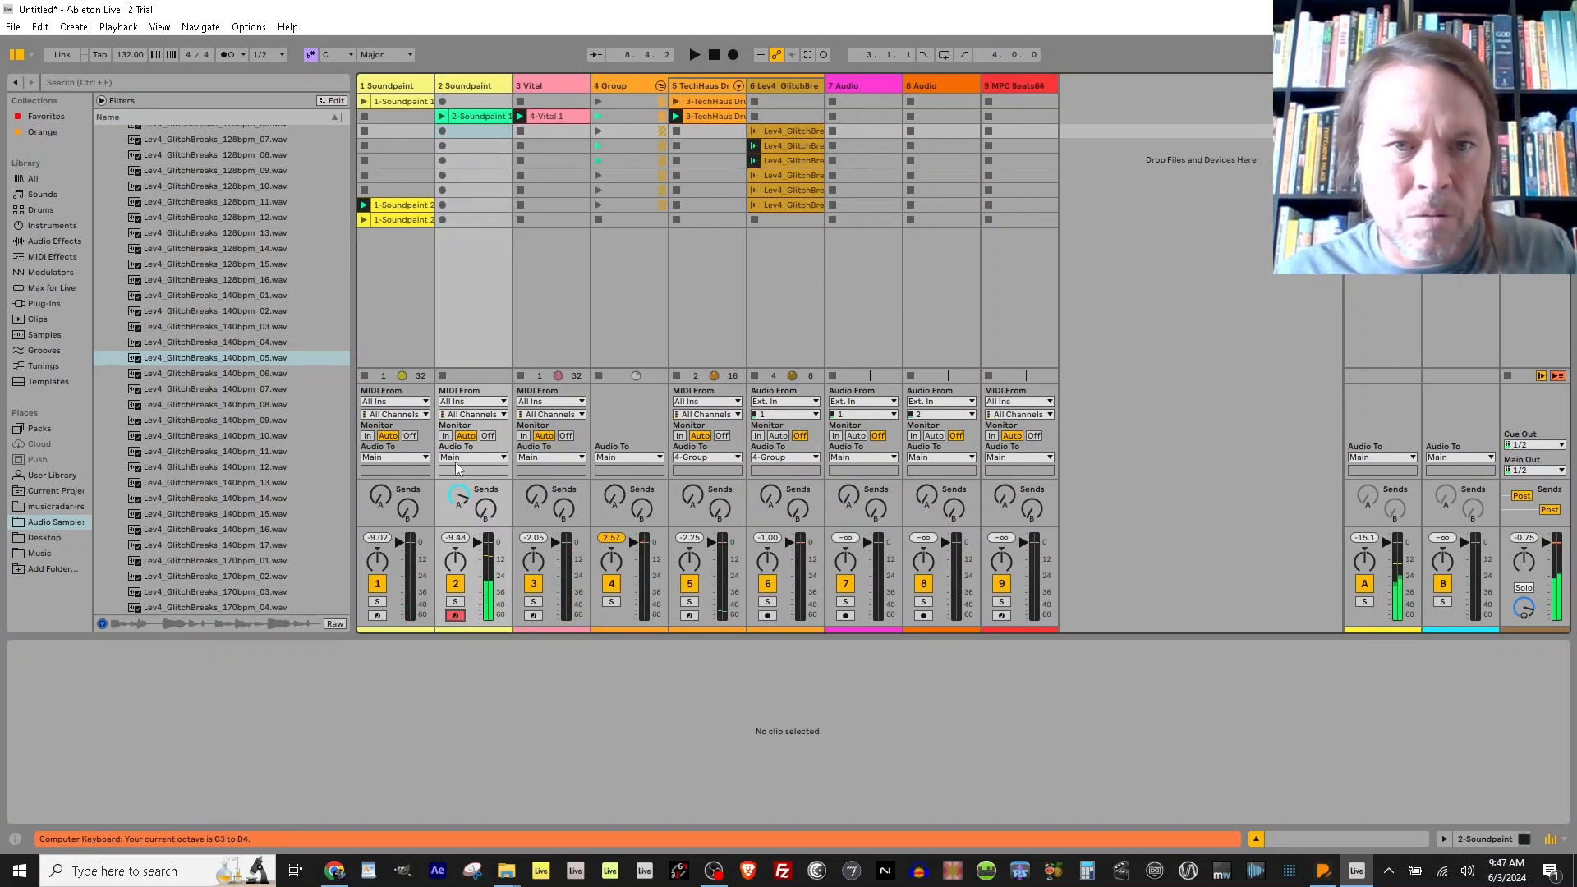
{"action": "left_click", "coordinate": [444, 219]}
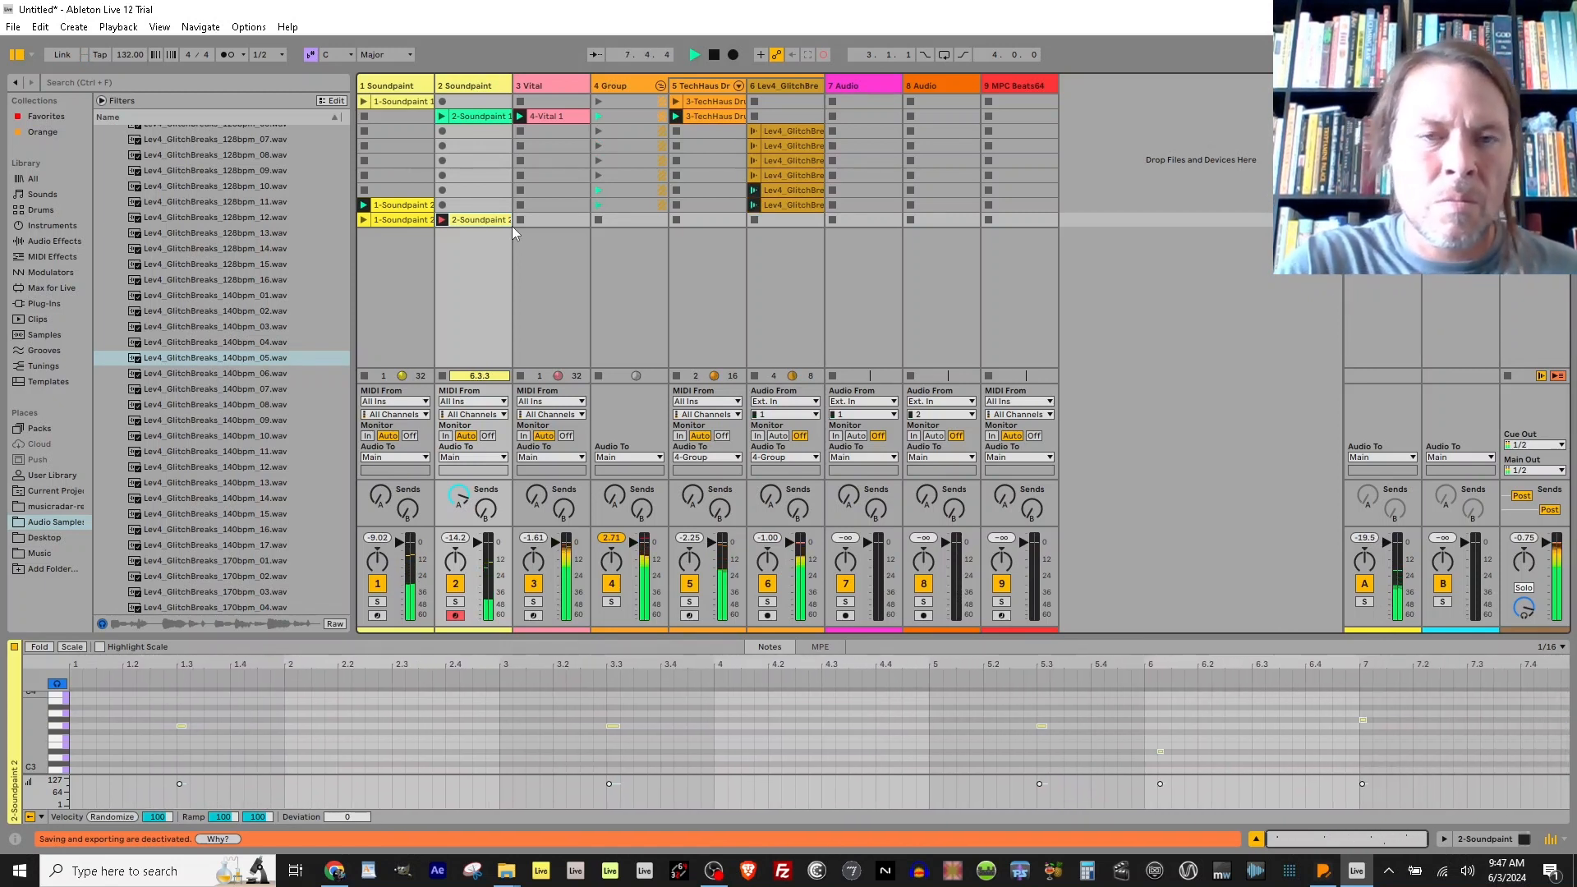
{"action": "left_click", "coordinate": [442, 220]}
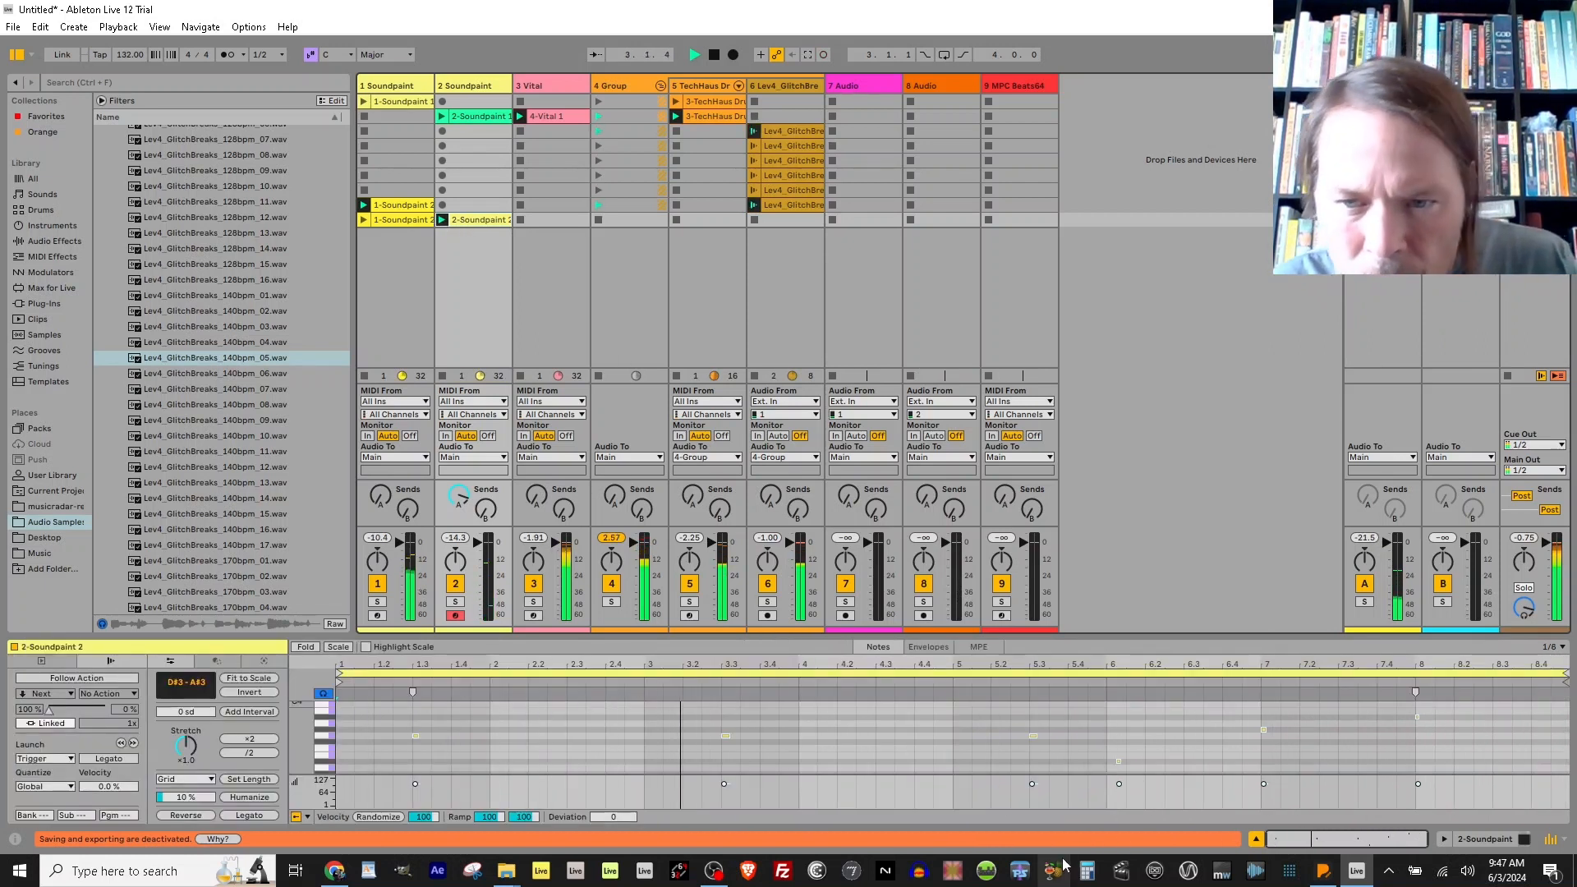
Align the D#3 note near bar 6 of the new Soundpaint clip to position 6.1.1.
{"action": "left_click", "coordinate": [1118, 761]}
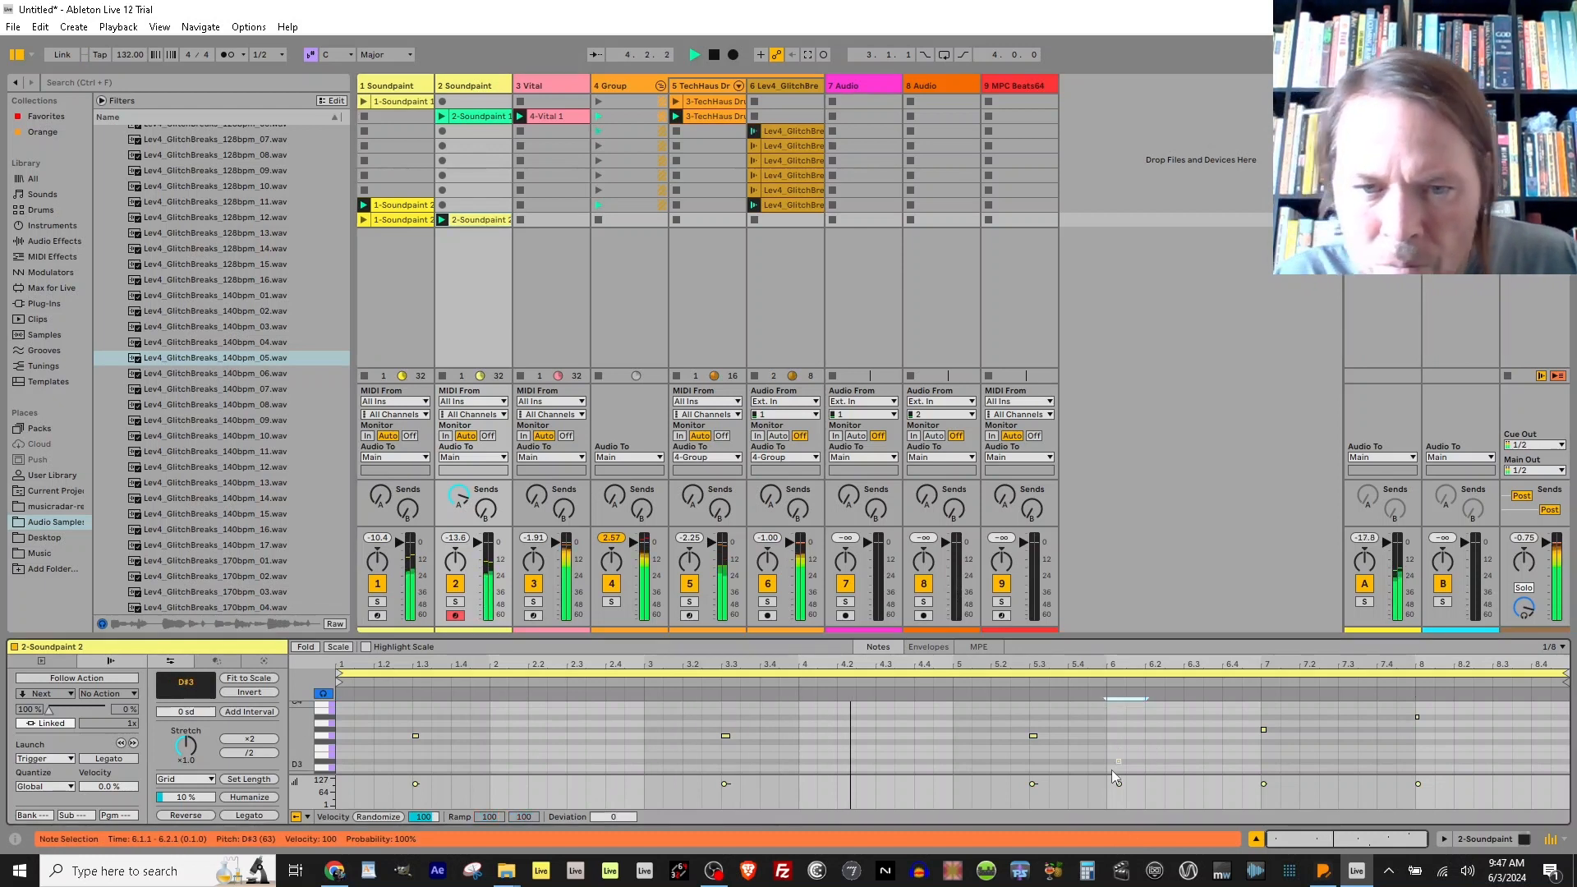
{"action": "key", "text": "Right"}
{"action": "key", "text": "Left"}
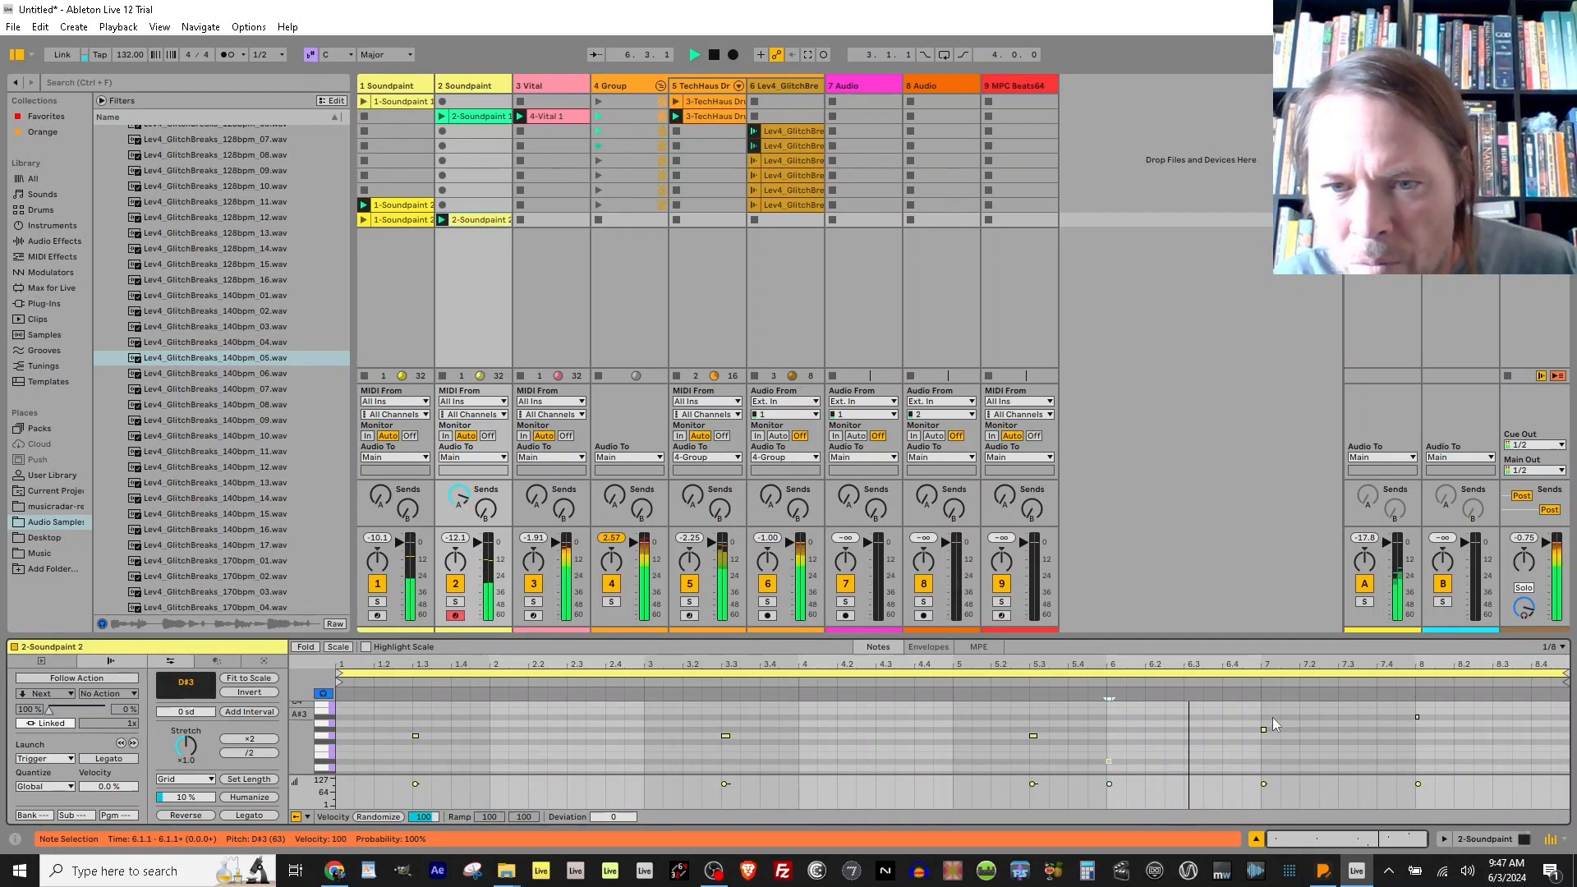
{"action": "key", "text": "ctrl+s"}
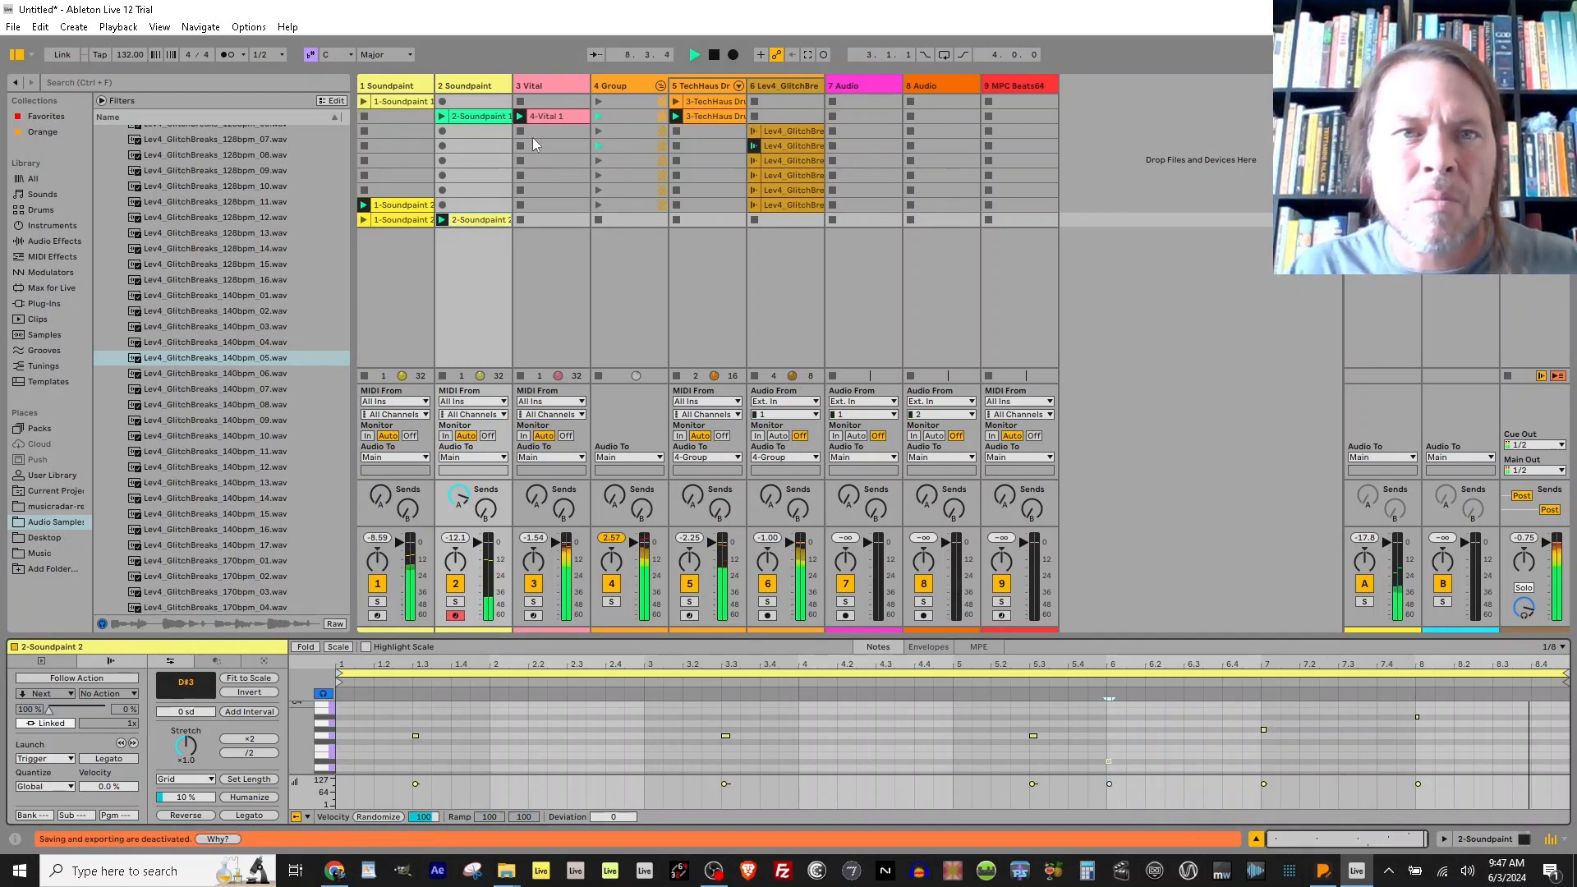
Arm the Vital track and record a looping clip with a sustained C1 note in its ninth slot.
{"action": "left_click", "coordinate": [534, 615]}
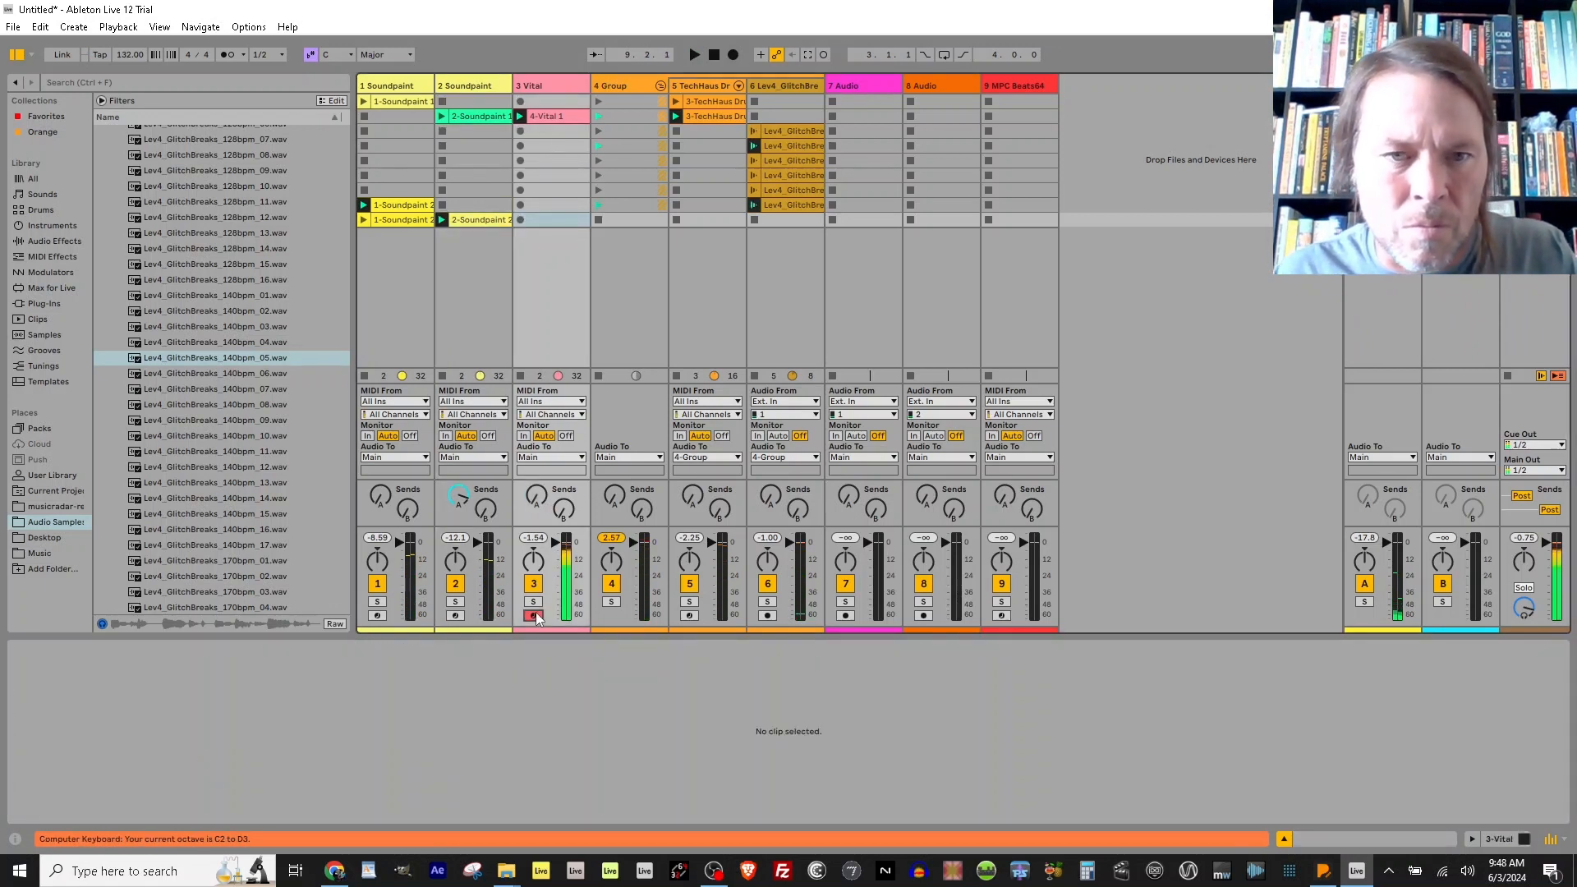
{"action": "left_click", "coordinate": [522, 220]}
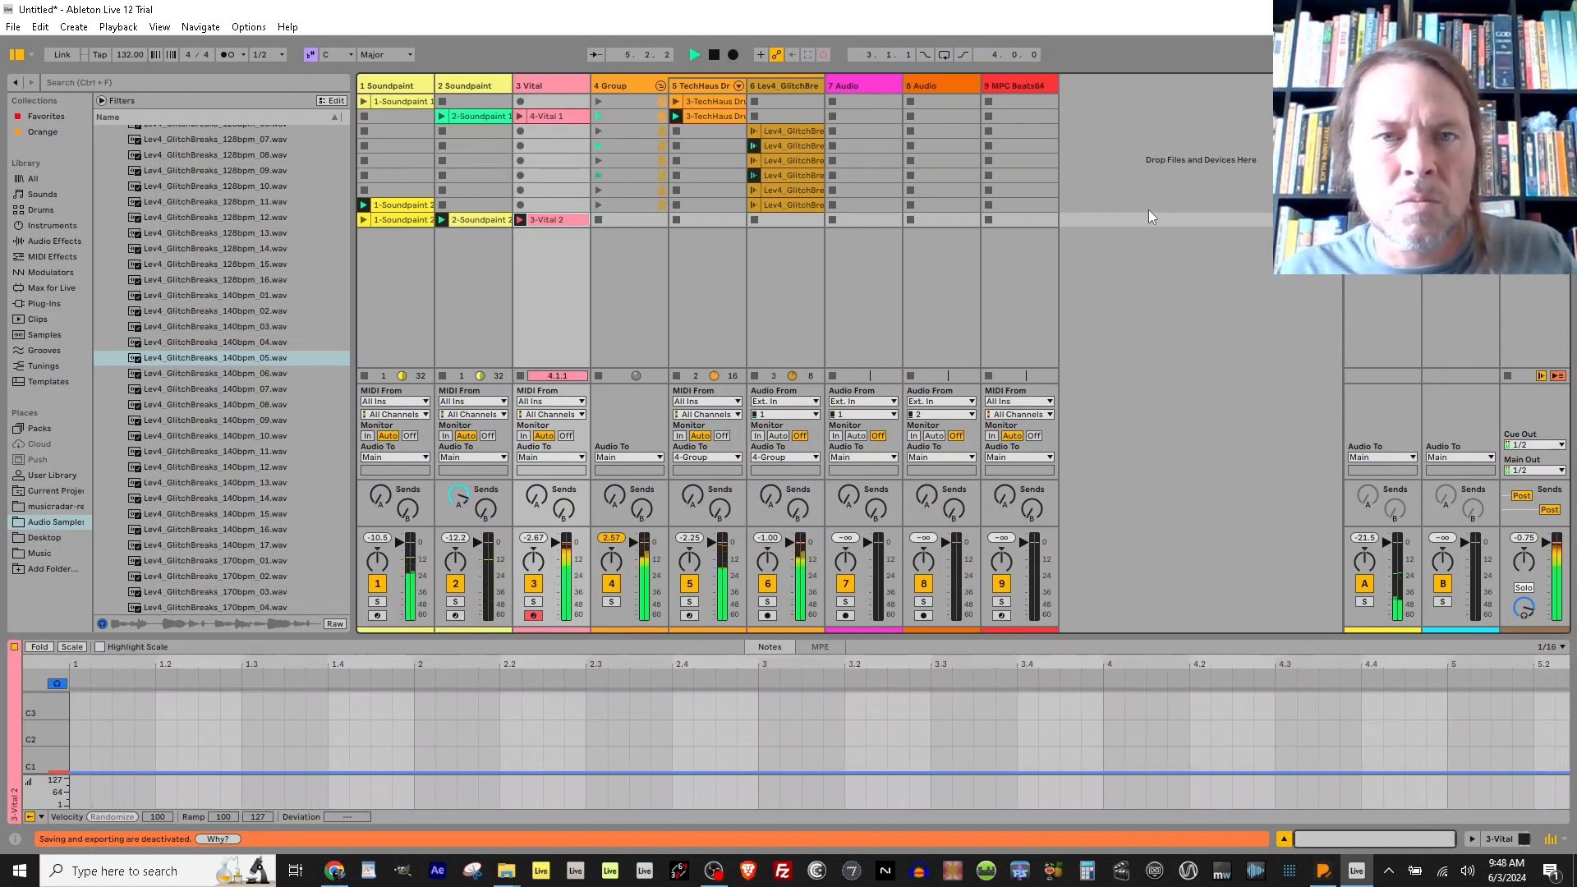
{"action": "left_click", "coordinate": [519, 220]}
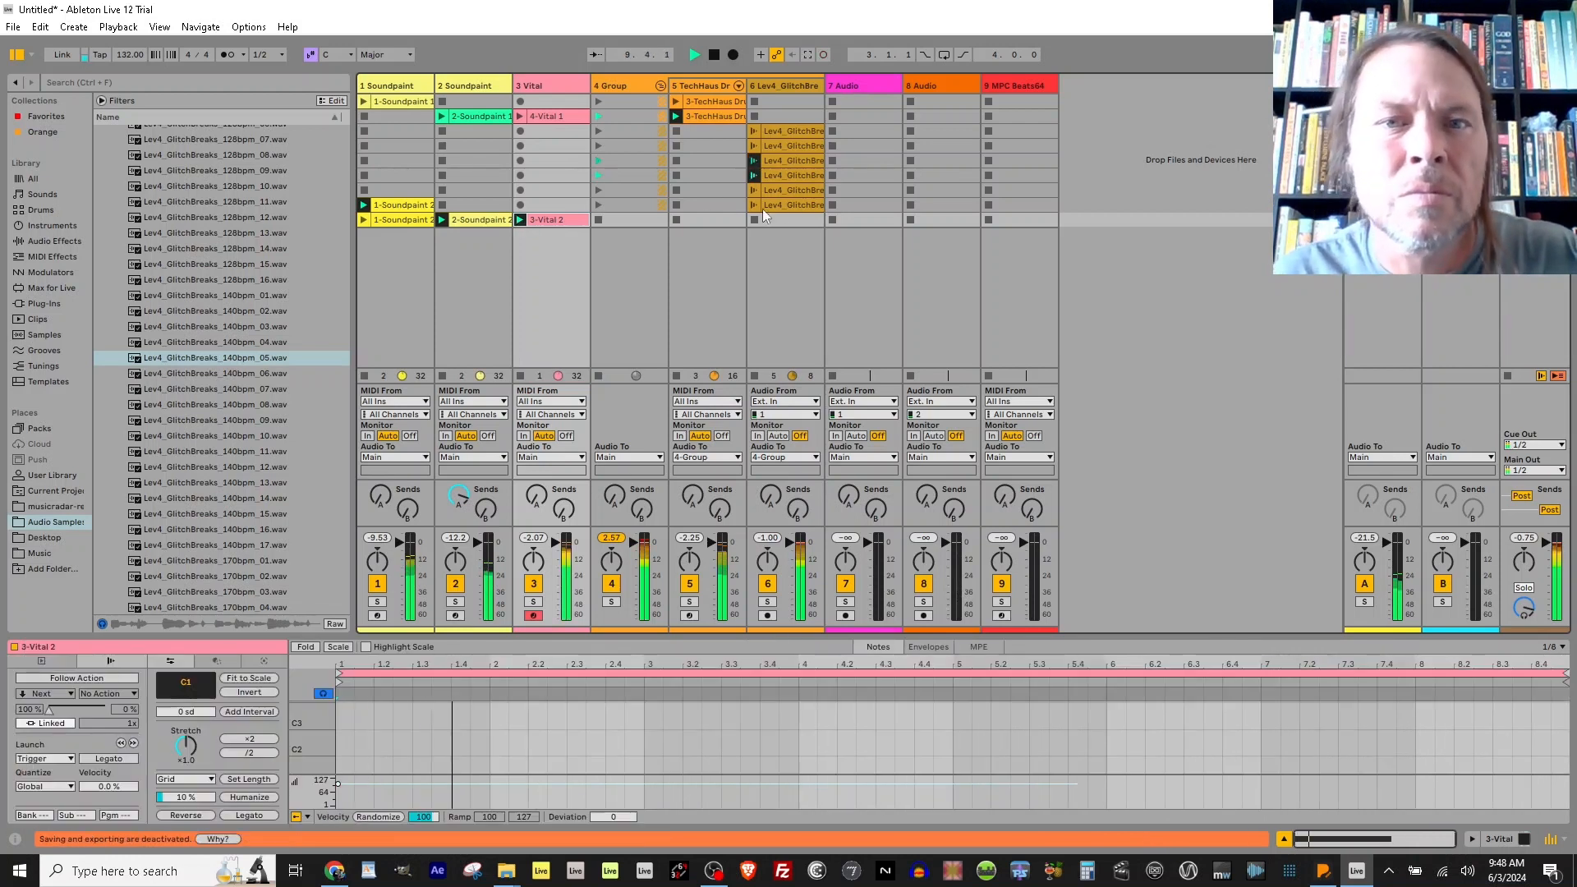
Duplicate the six GlitchBreaks clips into slots 9 through 14 and move the originals back up one slot, to slots 2 through 7.
{"action": "left_click", "coordinate": [785, 130]}
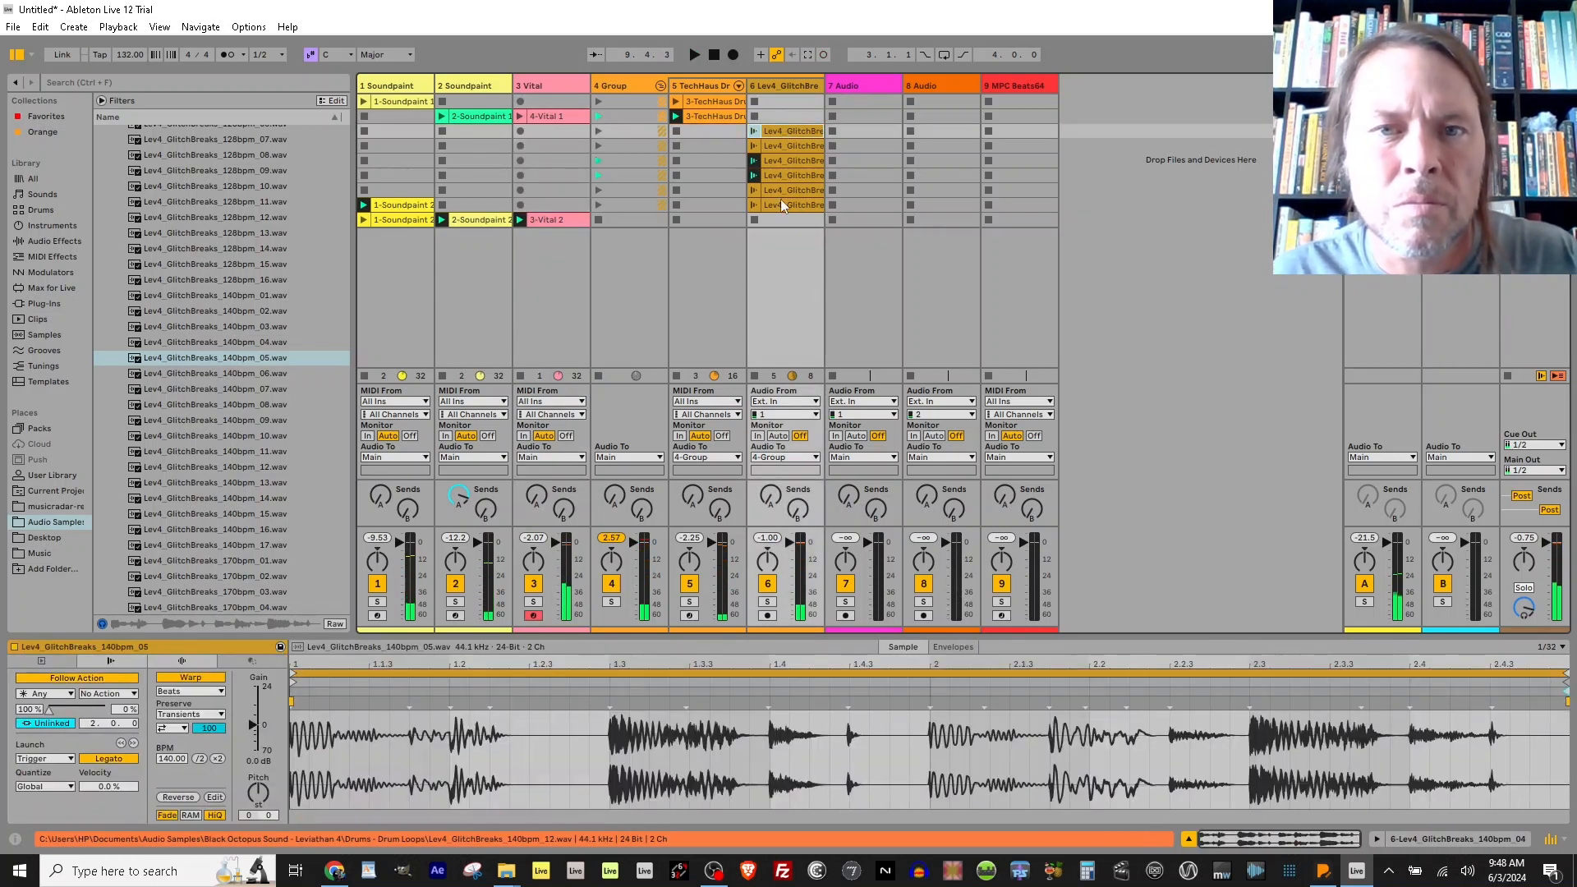
{"action": "left_click", "coordinate": [776, 207], "text": "shift"}
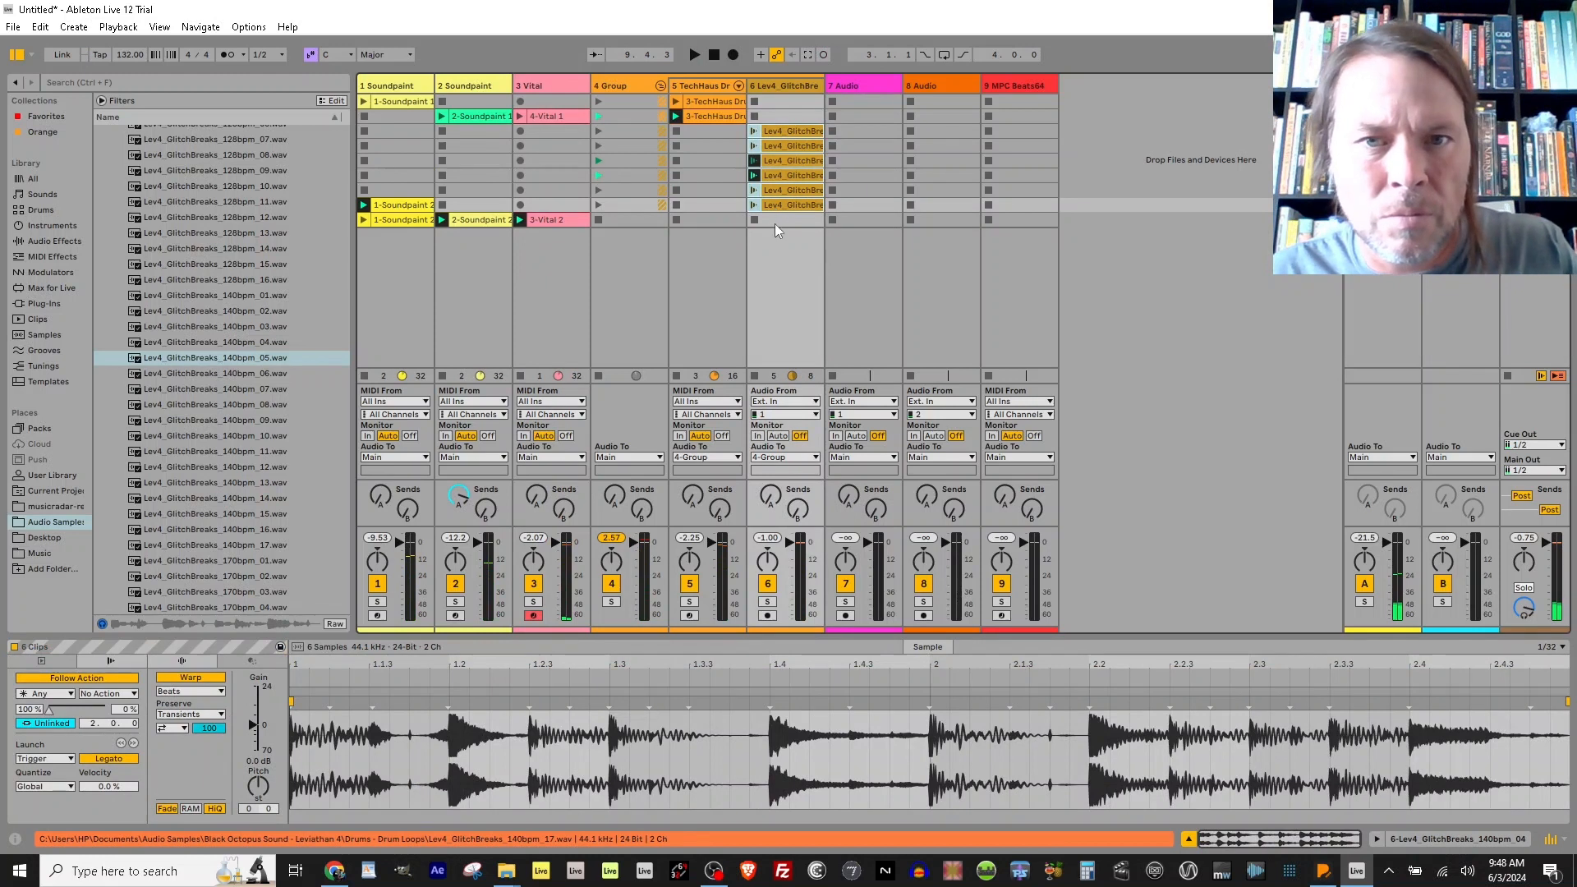
{"action": "key", "text": "ctrl+d"}
{"action": "left_click", "coordinate": [781, 202]}
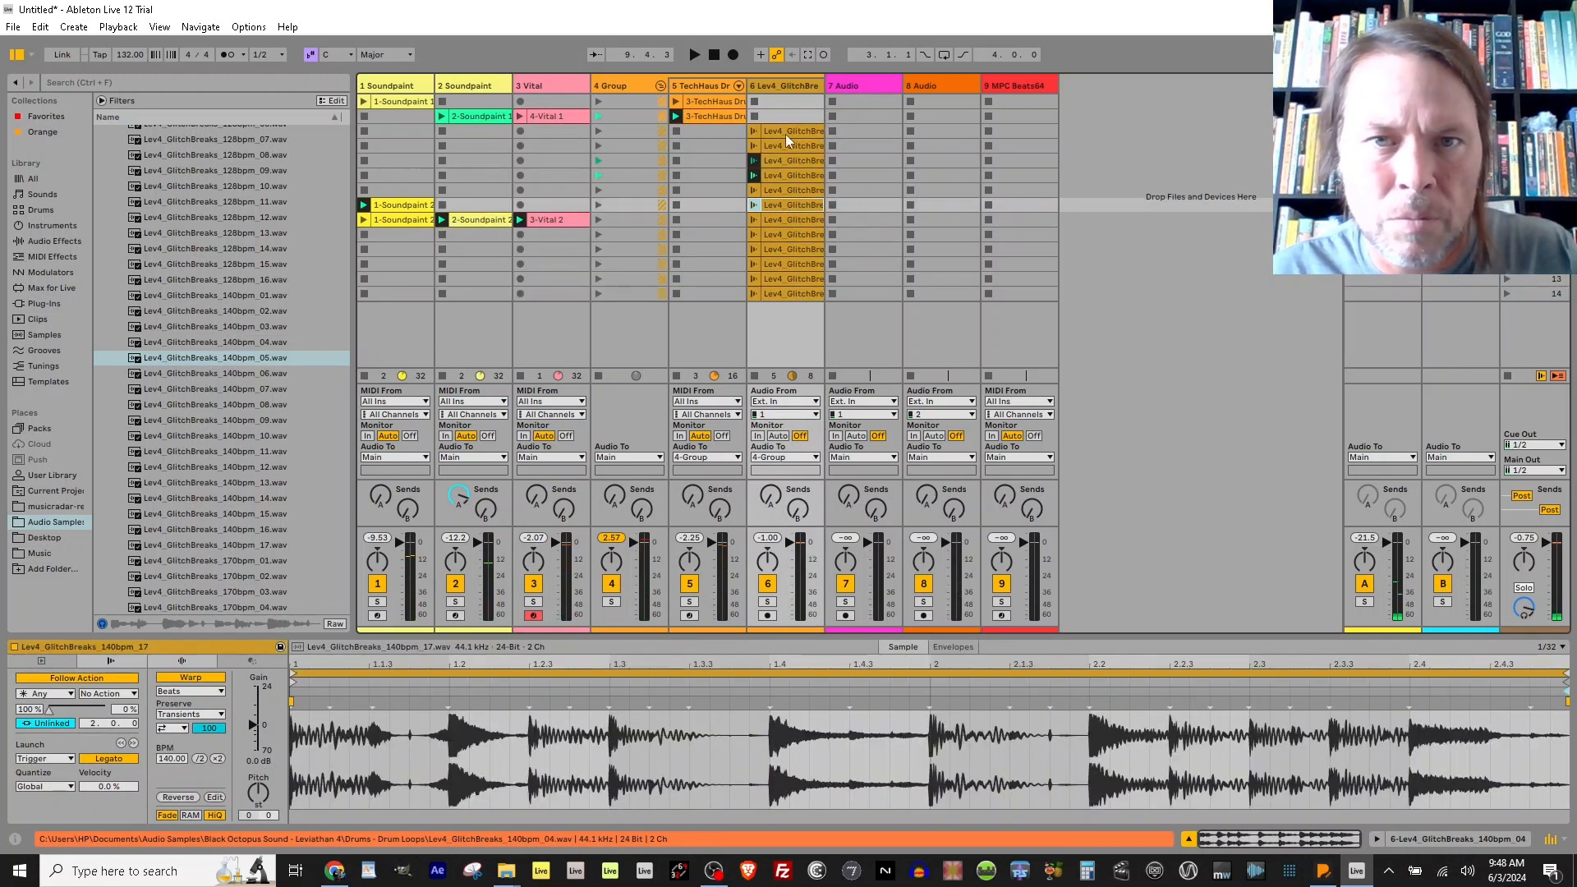
{"action": "left_click", "coordinate": [785, 125], "text": "shift"}
{"action": "left_click_drag", "start_coordinate": [782, 128], "coordinate": [780, 117]}
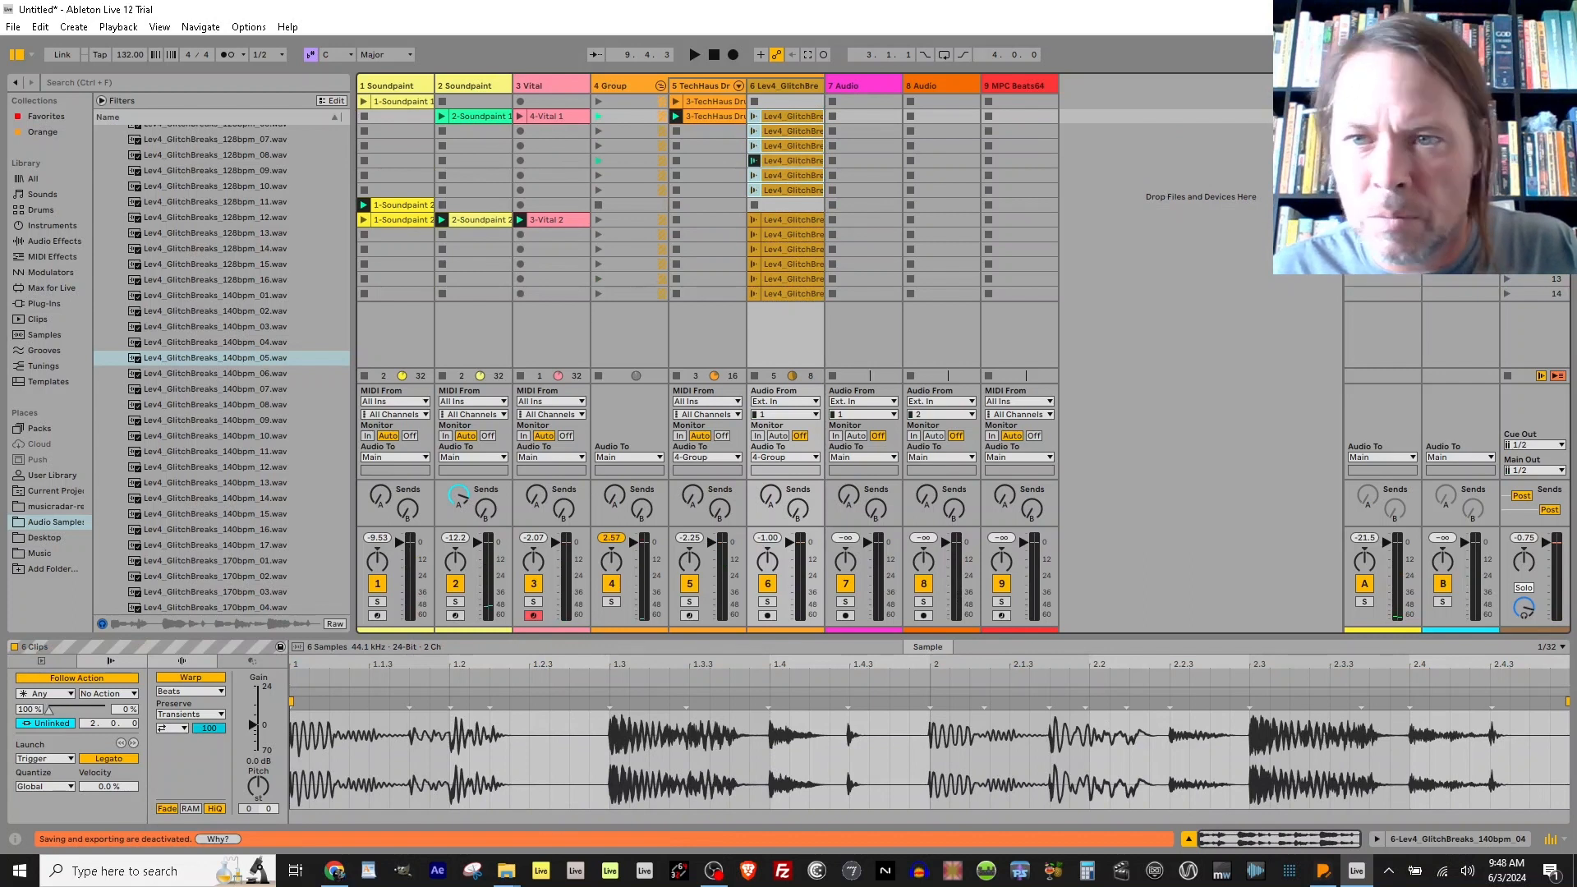
Start playback and launch the ninth scene with the new Soundpaint, Vital and GlitchBreaks clips.
{"action": "left_click", "coordinate": [1506, 205]}
{"action": "key", "text": "space"}
{"action": "left_click", "coordinate": [1506, 219]}
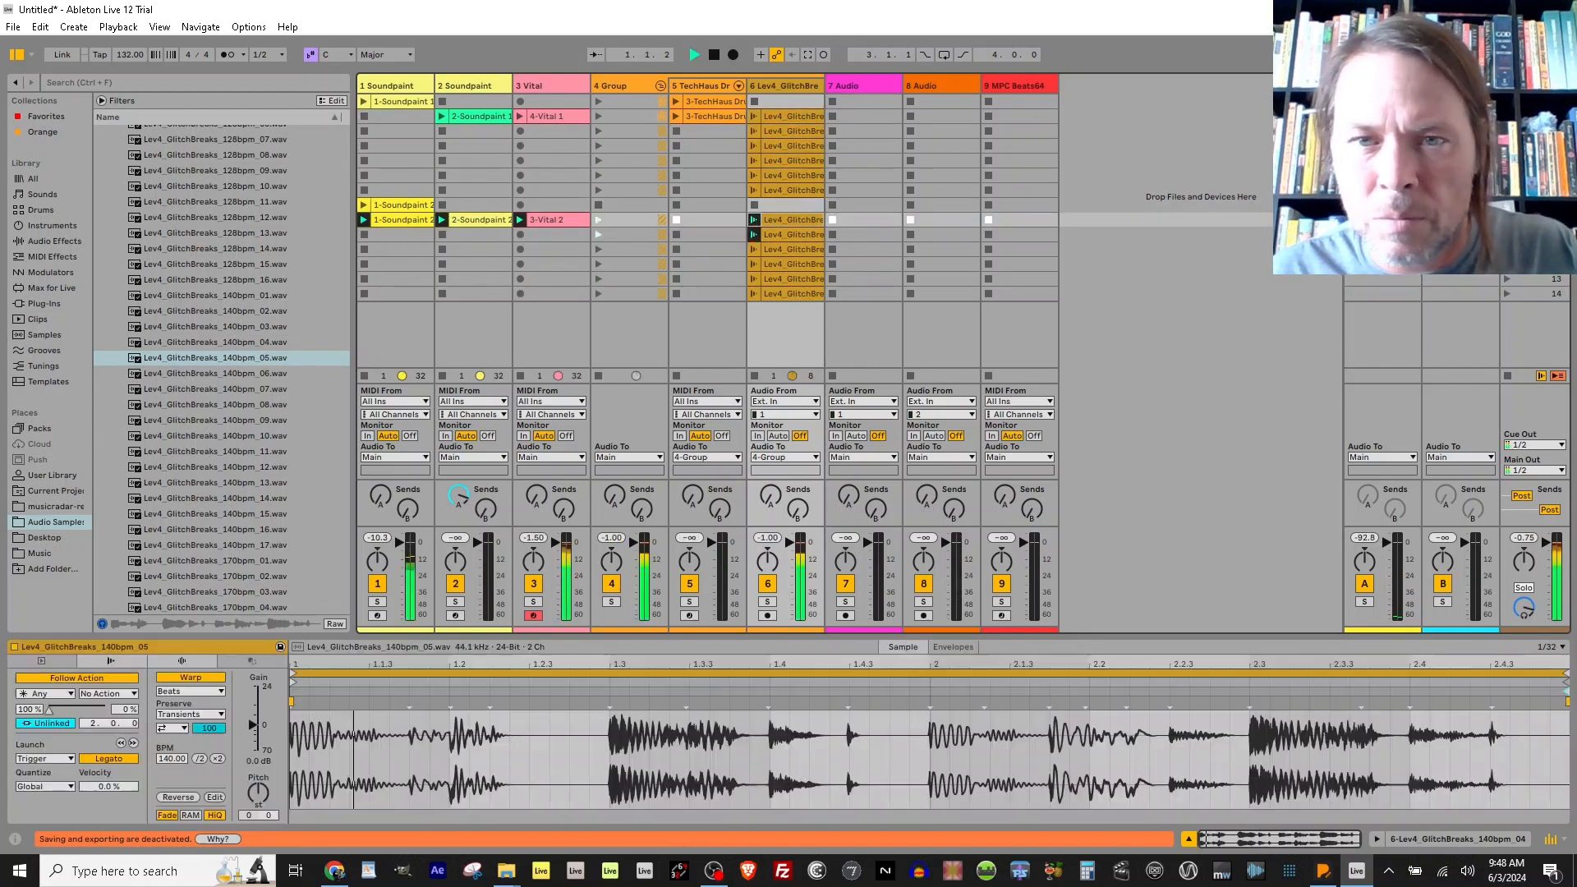
Set the six duplicated GlitchBreaks clips to Complex warp mode and transpose them up 6 semitones.
{"action": "left_click", "coordinate": [790, 293], "text": "shift"}
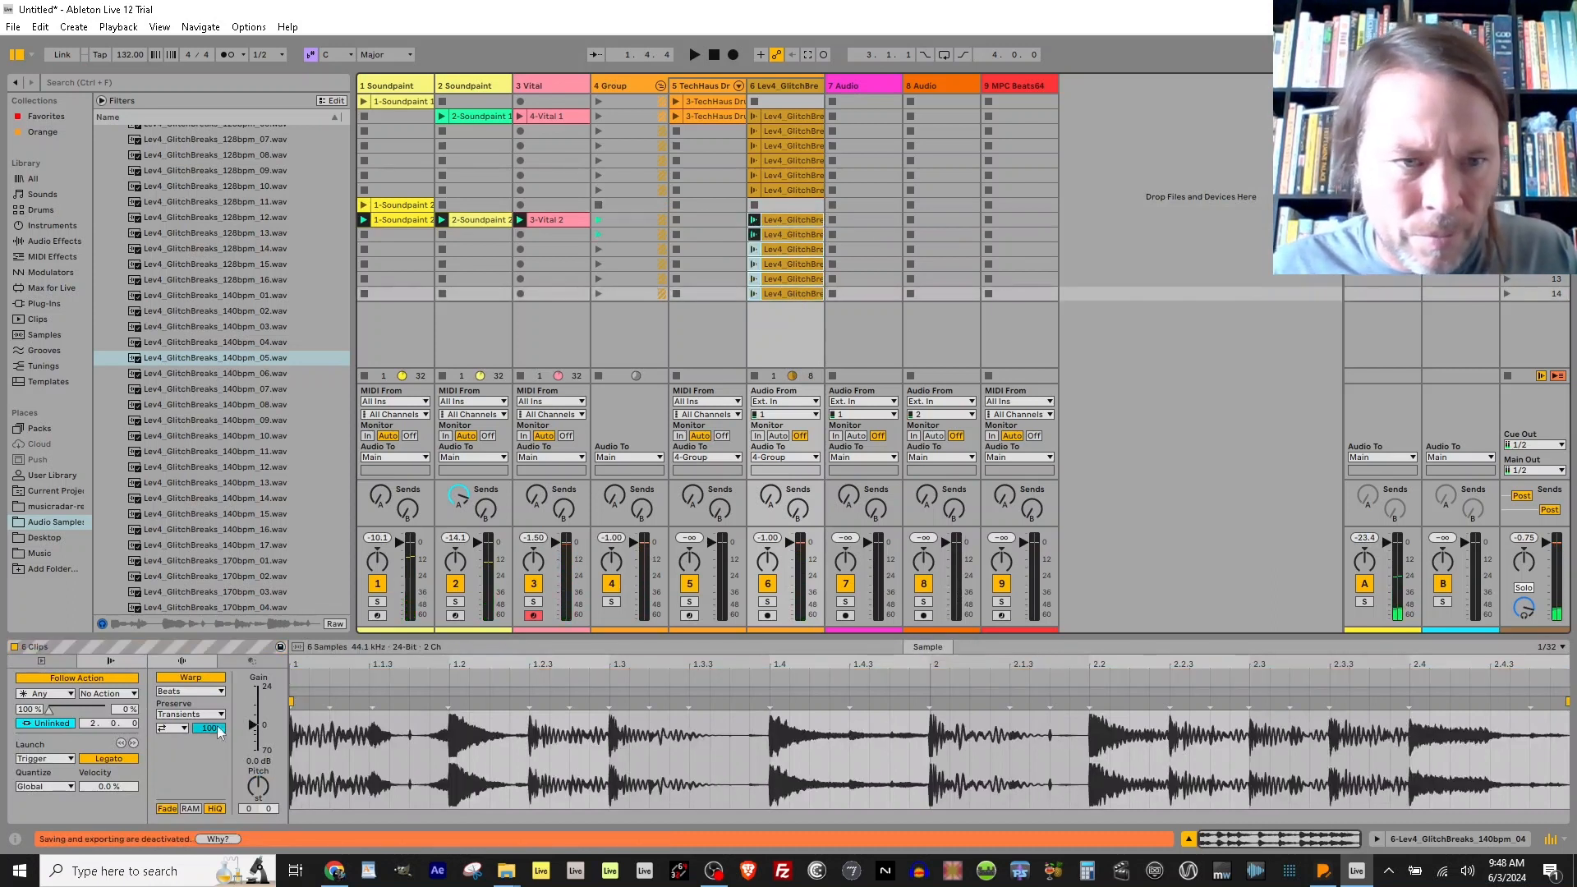
{"action": "left_click", "coordinate": [196, 692]}
{"action": "left_click", "coordinate": [191, 746]}
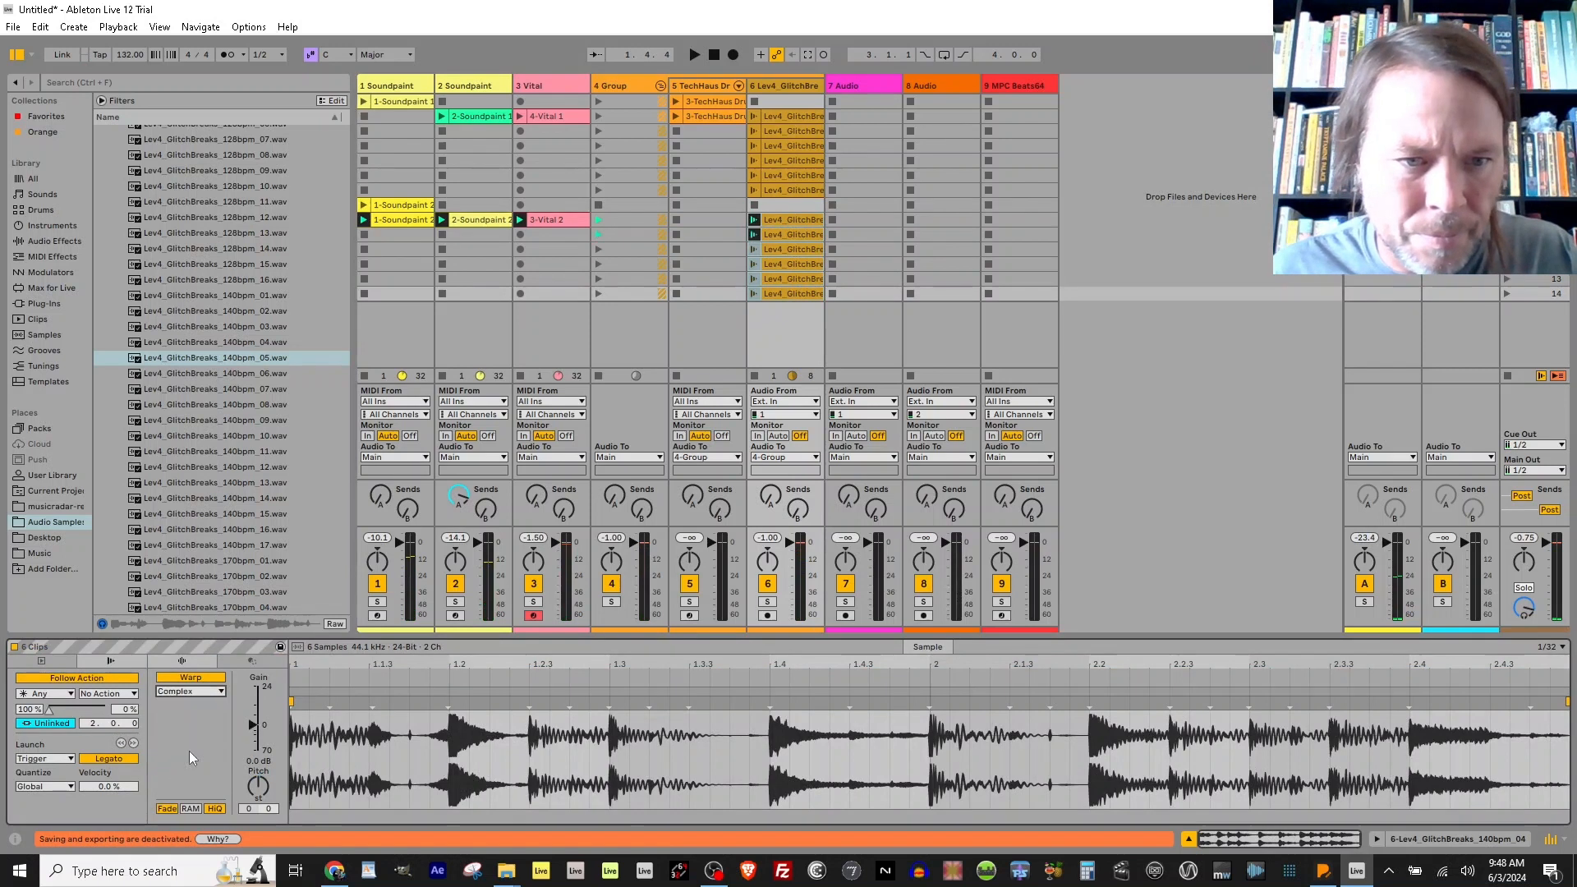
{"action": "left_click_drag", "start_coordinate": [258, 786], "coordinate": [258, 782]}
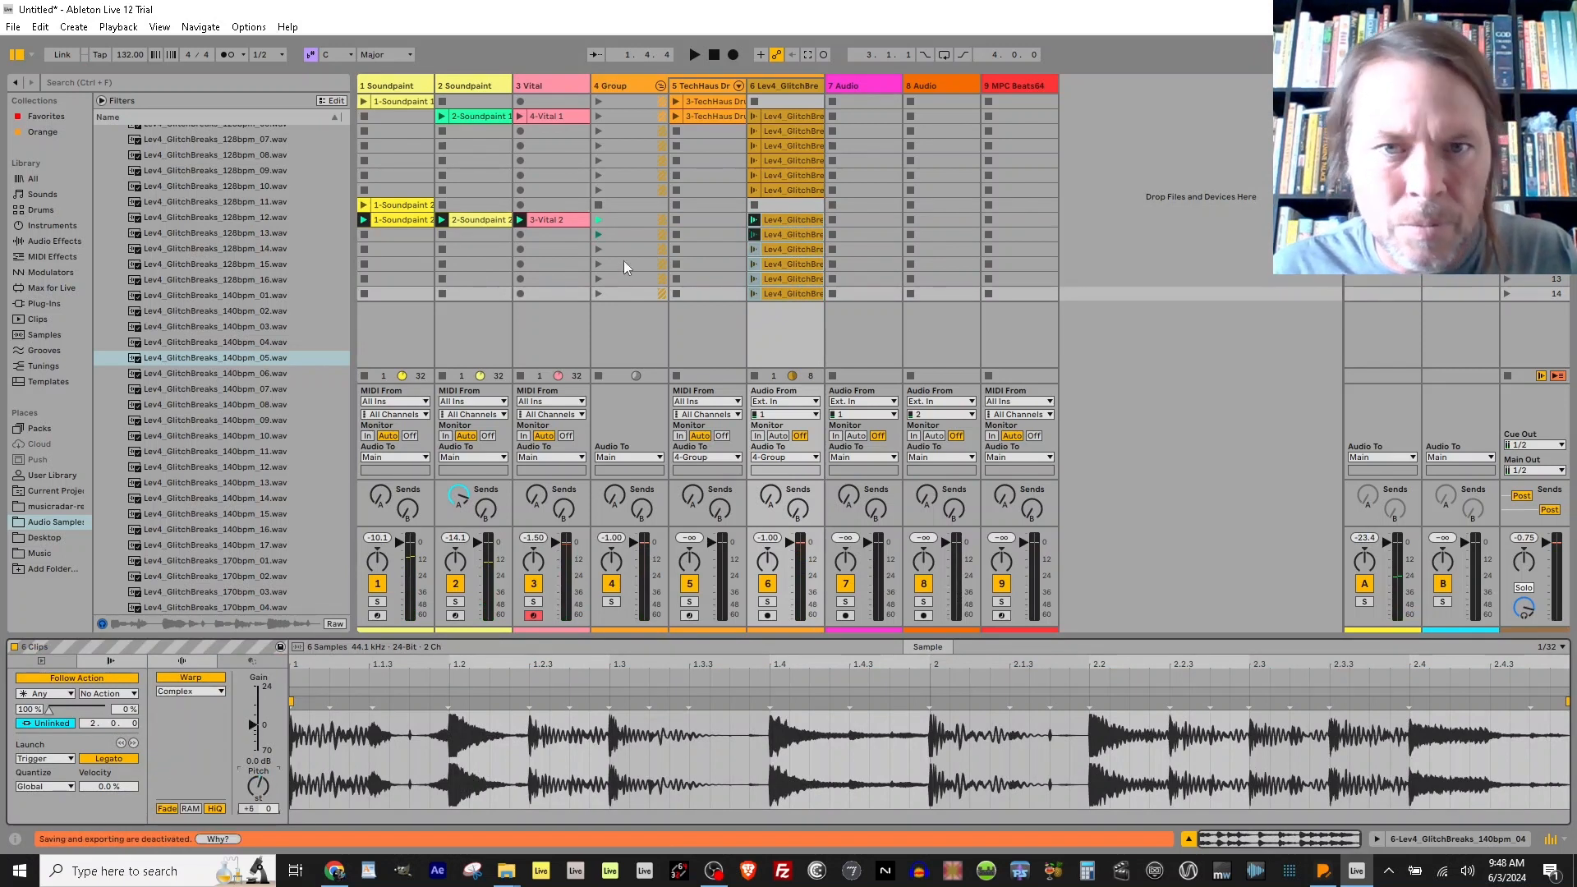
Audition the transposed GlitchBreaks clips in slots 9 and 12 with the mix, and stop playback.
{"action": "left_click", "coordinate": [752, 225]}
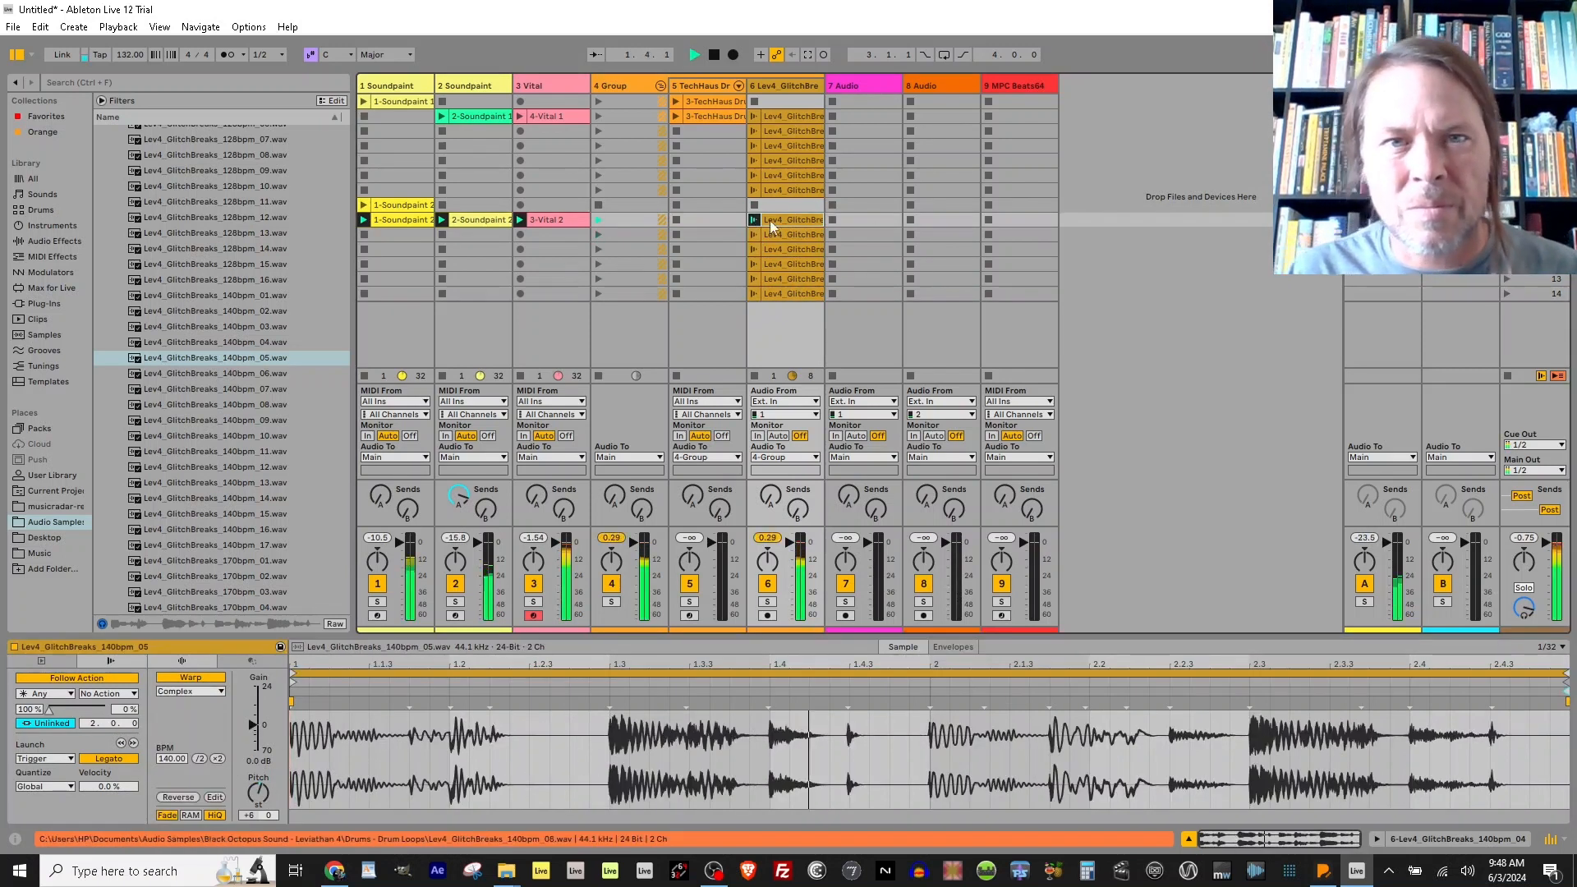
{"action": "left_click", "coordinate": [753, 263]}
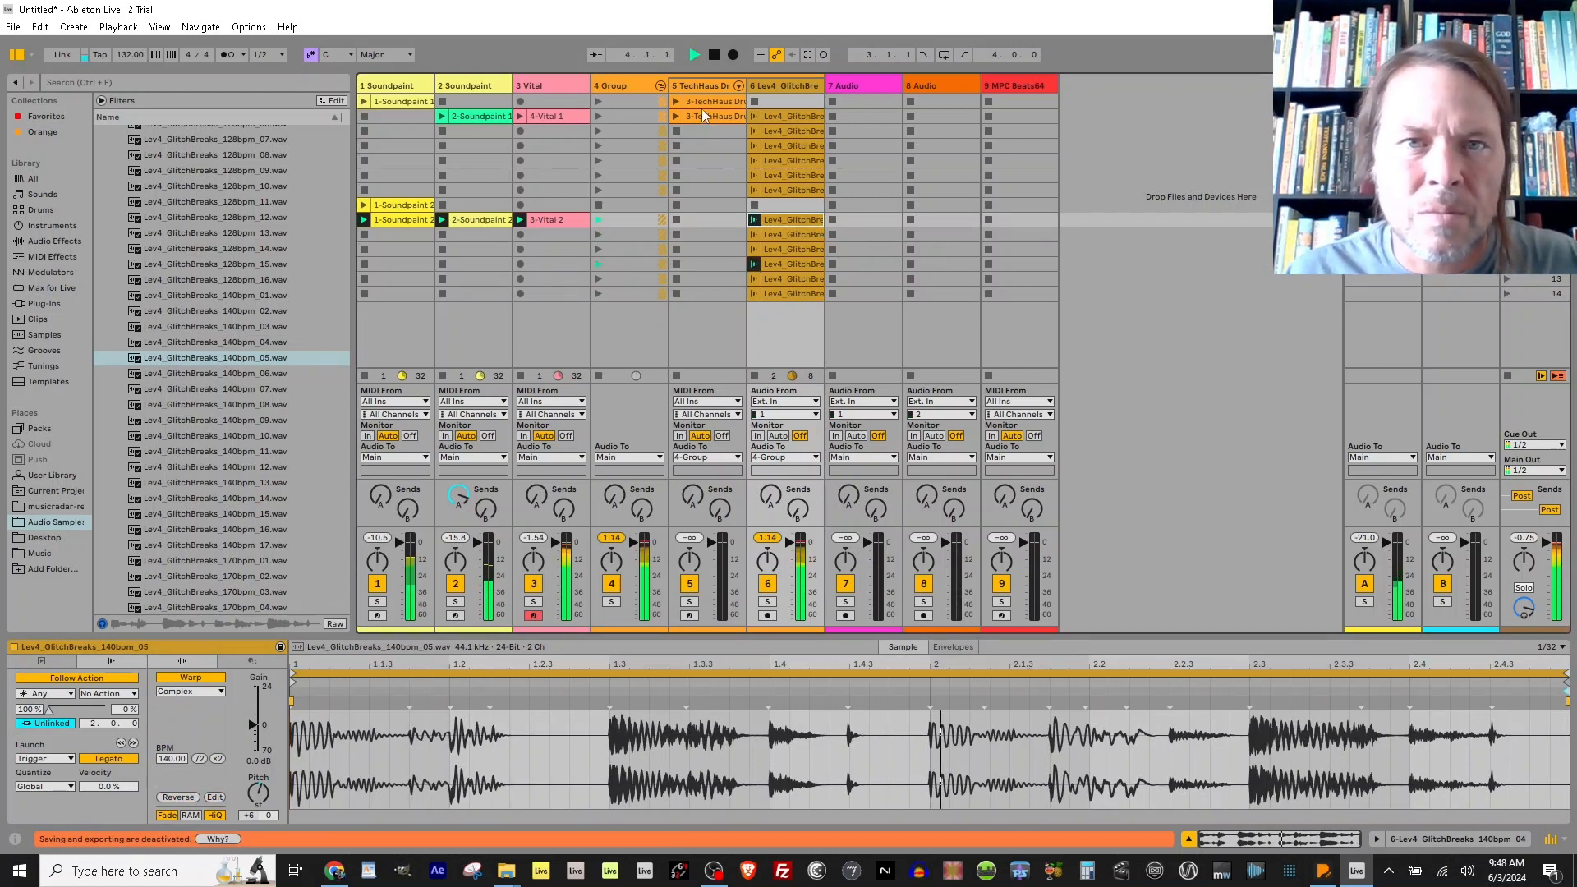
{"action": "key", "text": "space"}
Arm the TechHaus Drums track and set the computer keyboard's octave to C5 to D6 for playing its kick and snare.
{"action": "left_click", "coordinate": [690, 615]}
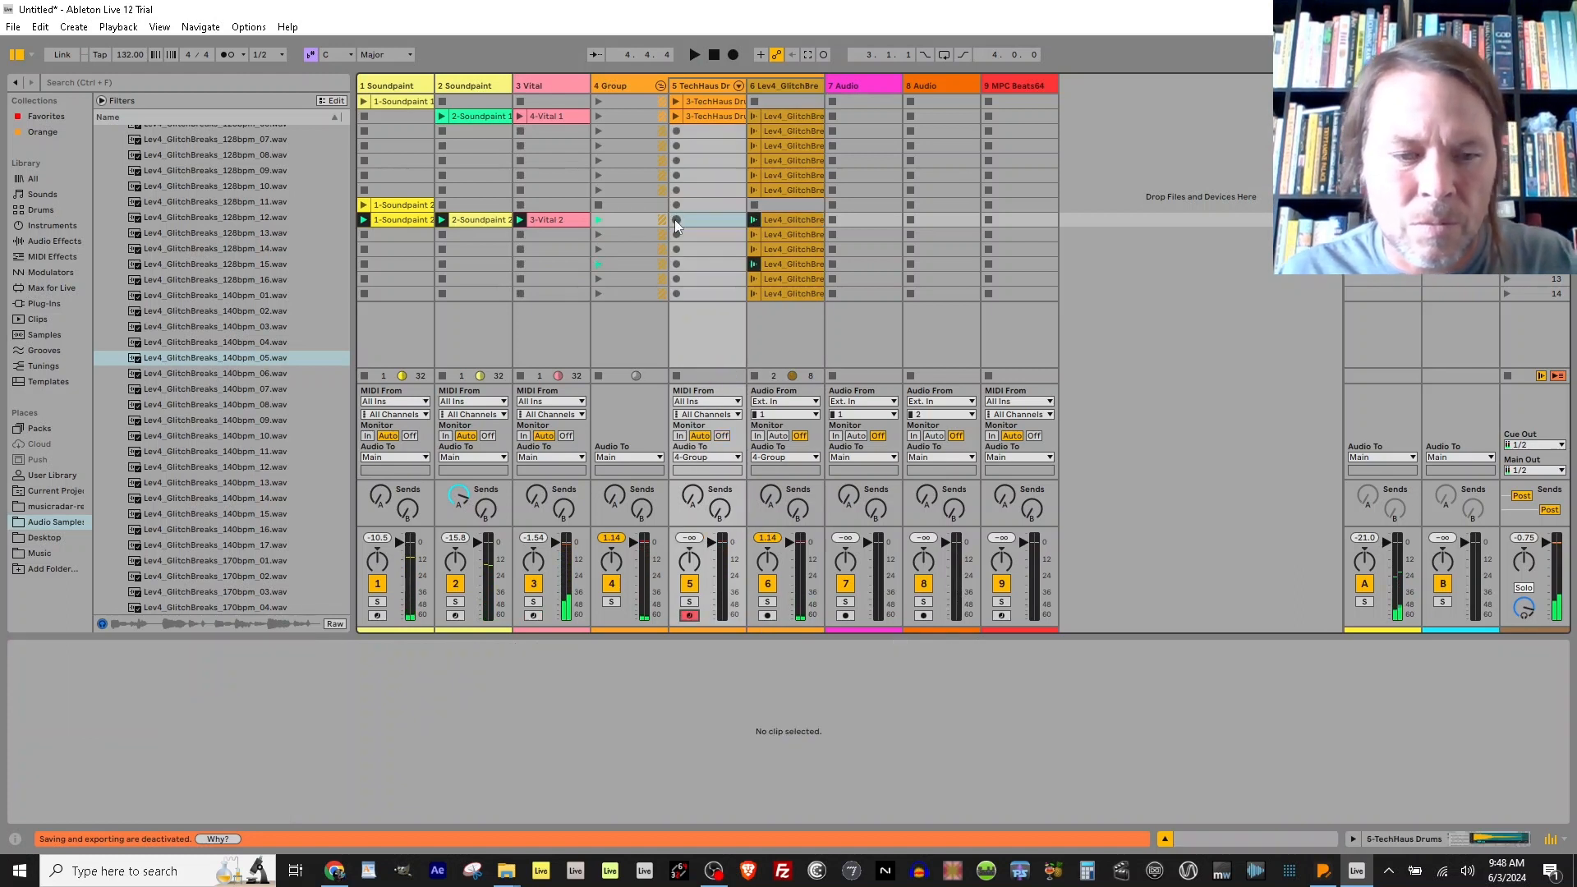
{"action": "key", "text": "a"}
{"action": "key", "text": "z"}
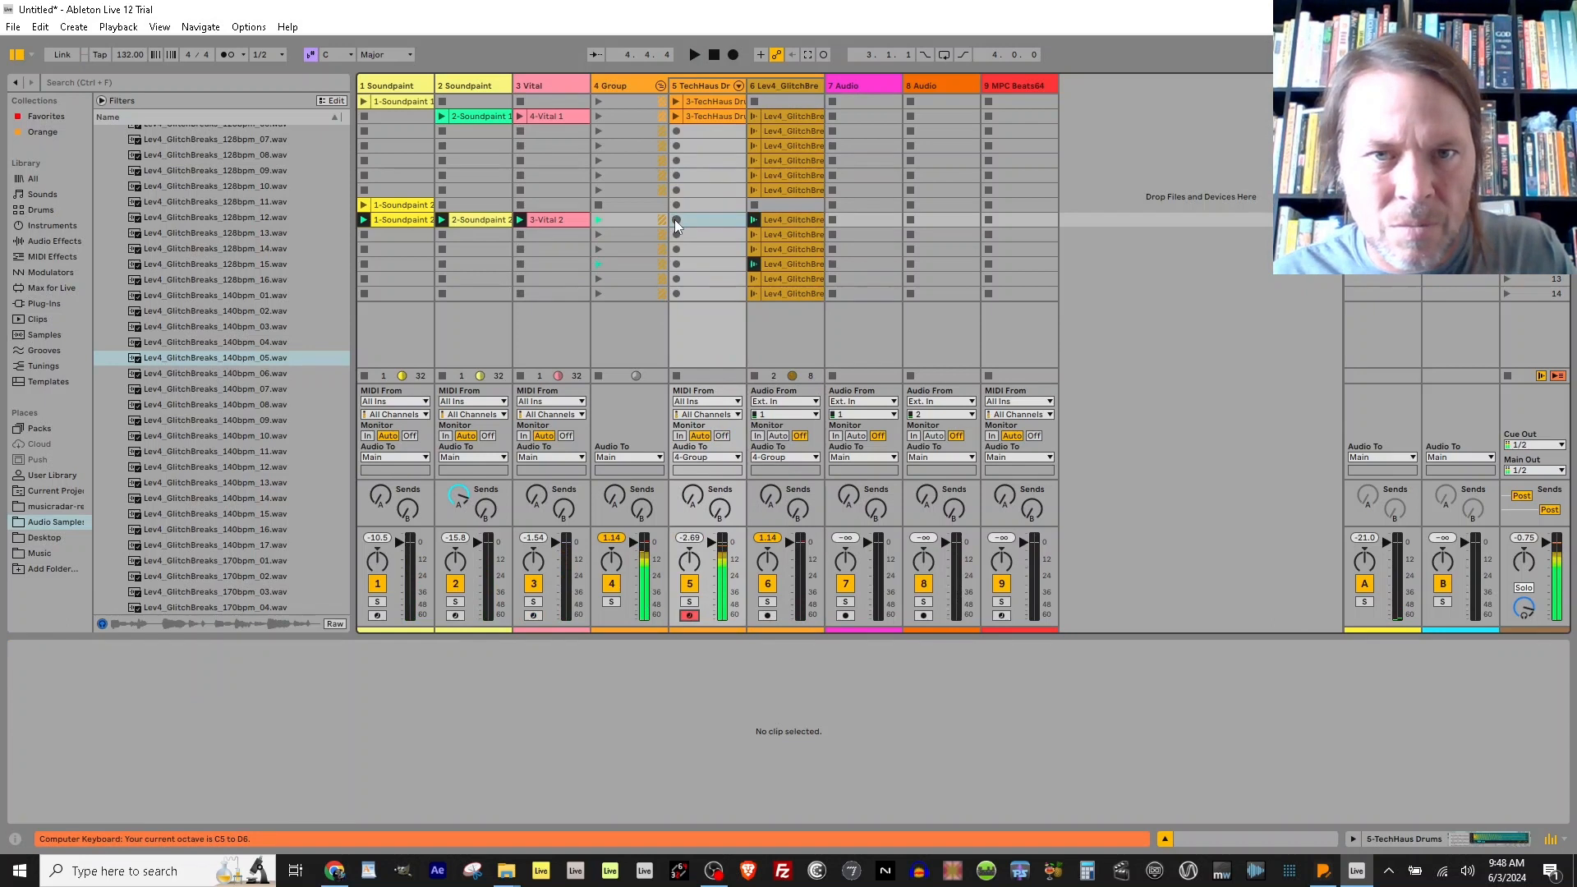
Record an eight-bar Kick (29) and Snare (13) pattern in the TechHaus Drums track's ninth slot and loop it.
{"action": "left_click", "coordinate": [675, 219]}
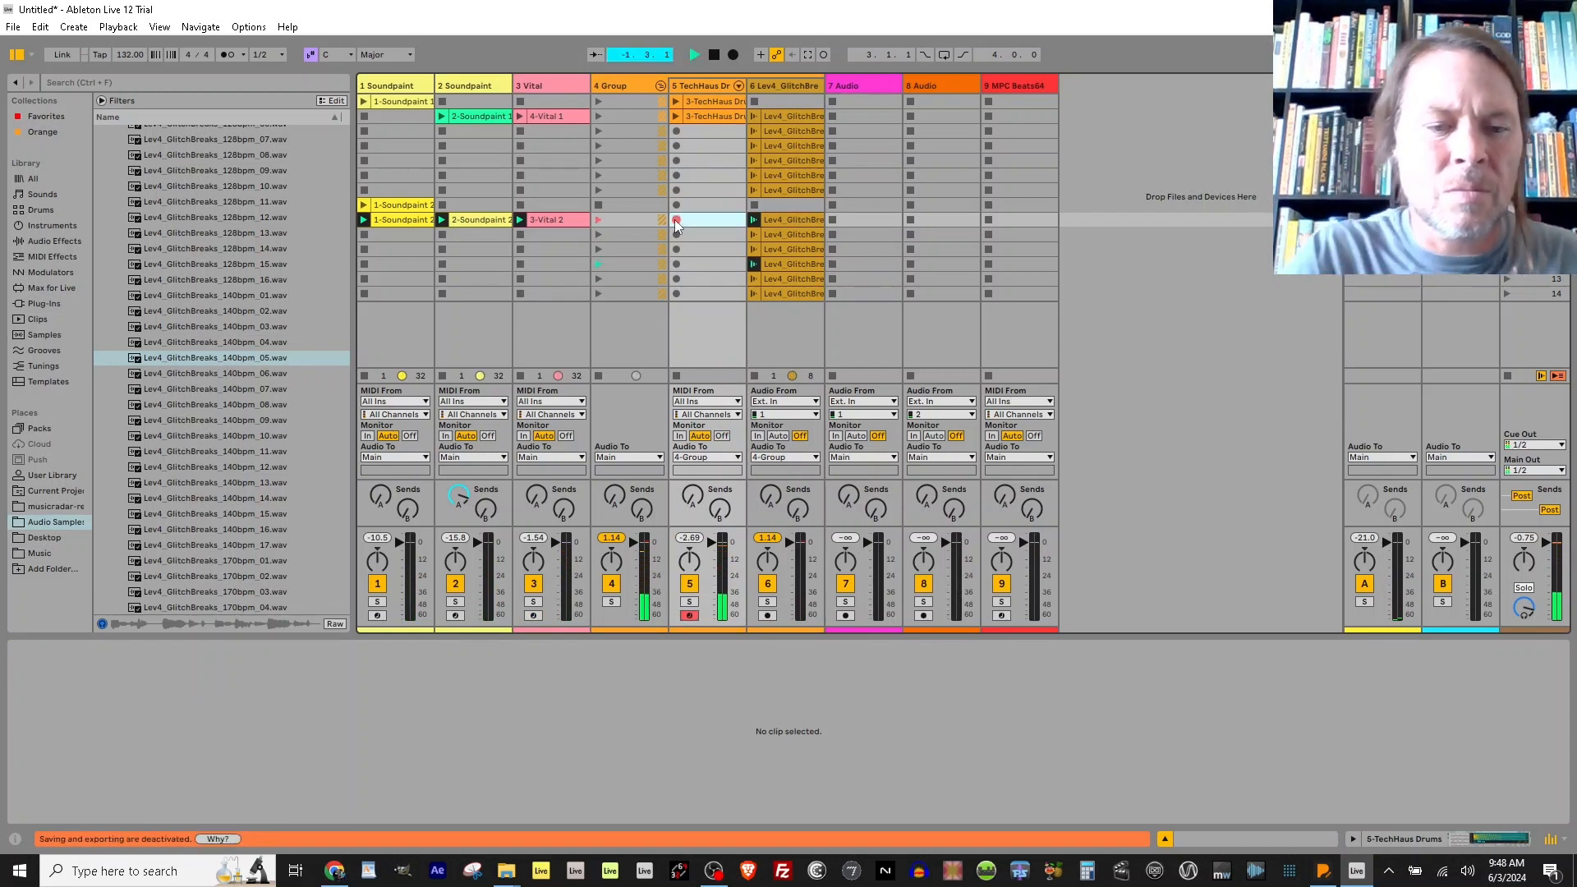
{"action": "key", "text": "a"}
{"action": "key", "text": "a"}
{"action": "key", "text": "a"}
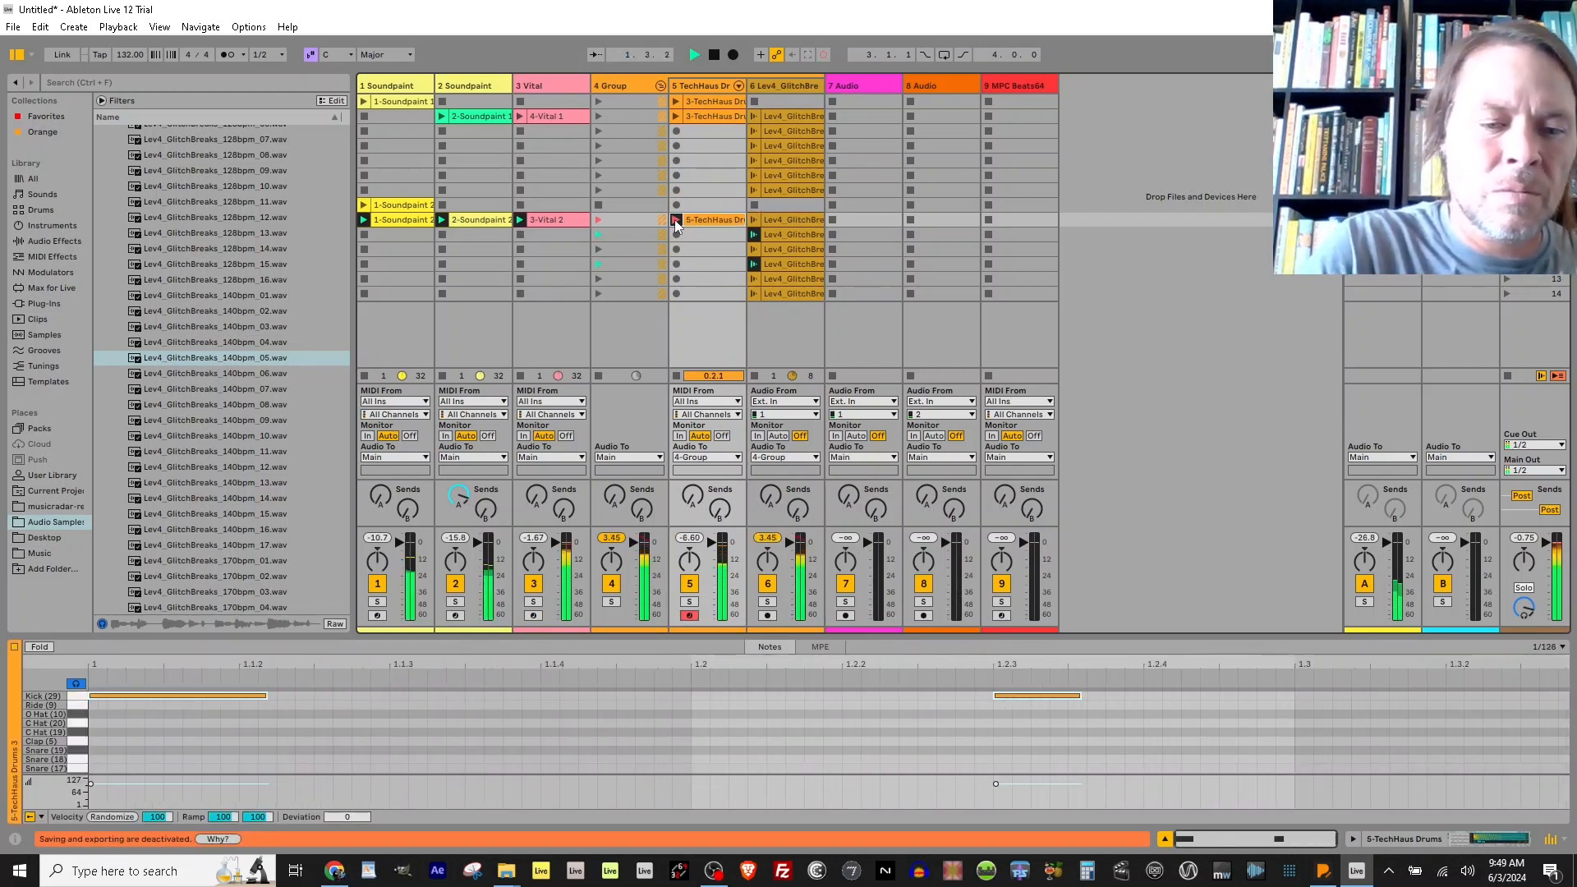
{"action": "key", "text": "d"}
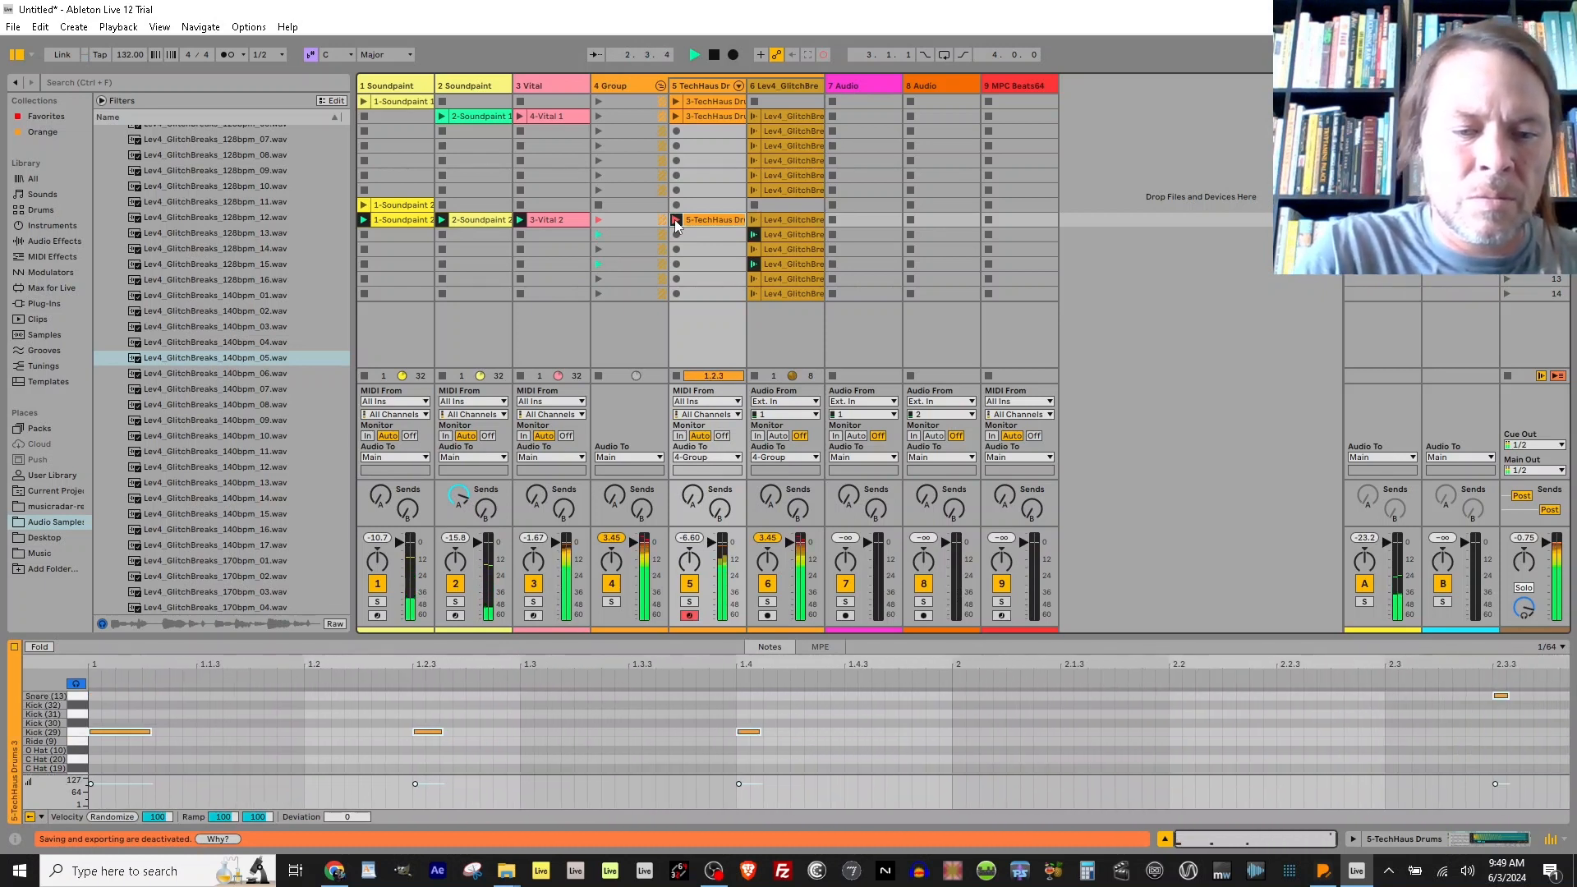
{"action": "key", "text": "a"}
{"action": "key", "text": "a"}
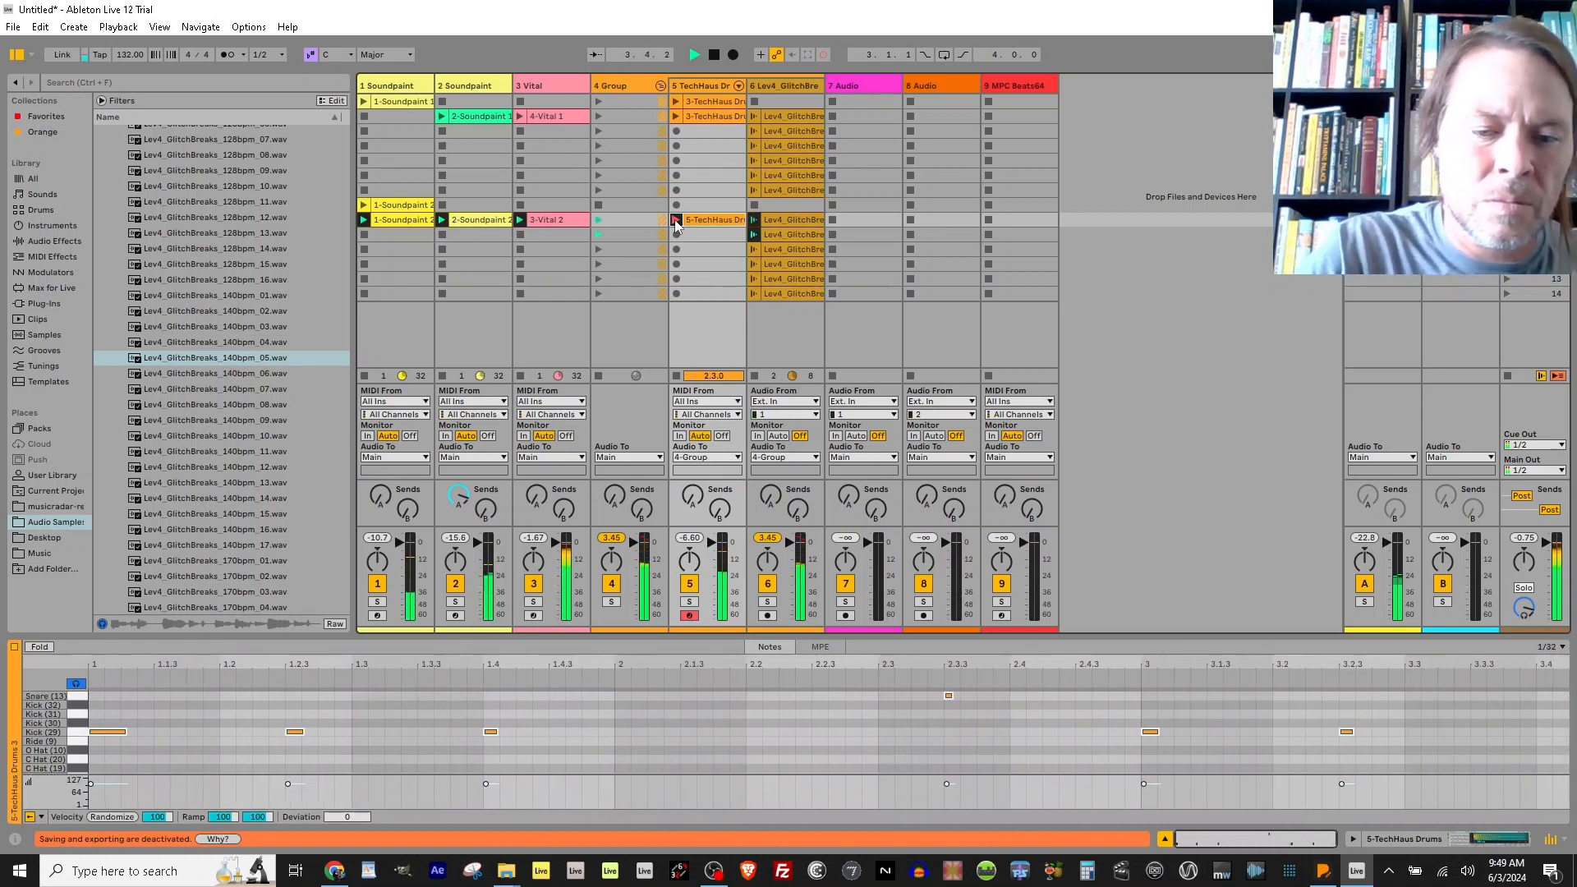
{"action": "key", "text": "d"}
{"action": "key", "text": "d"}
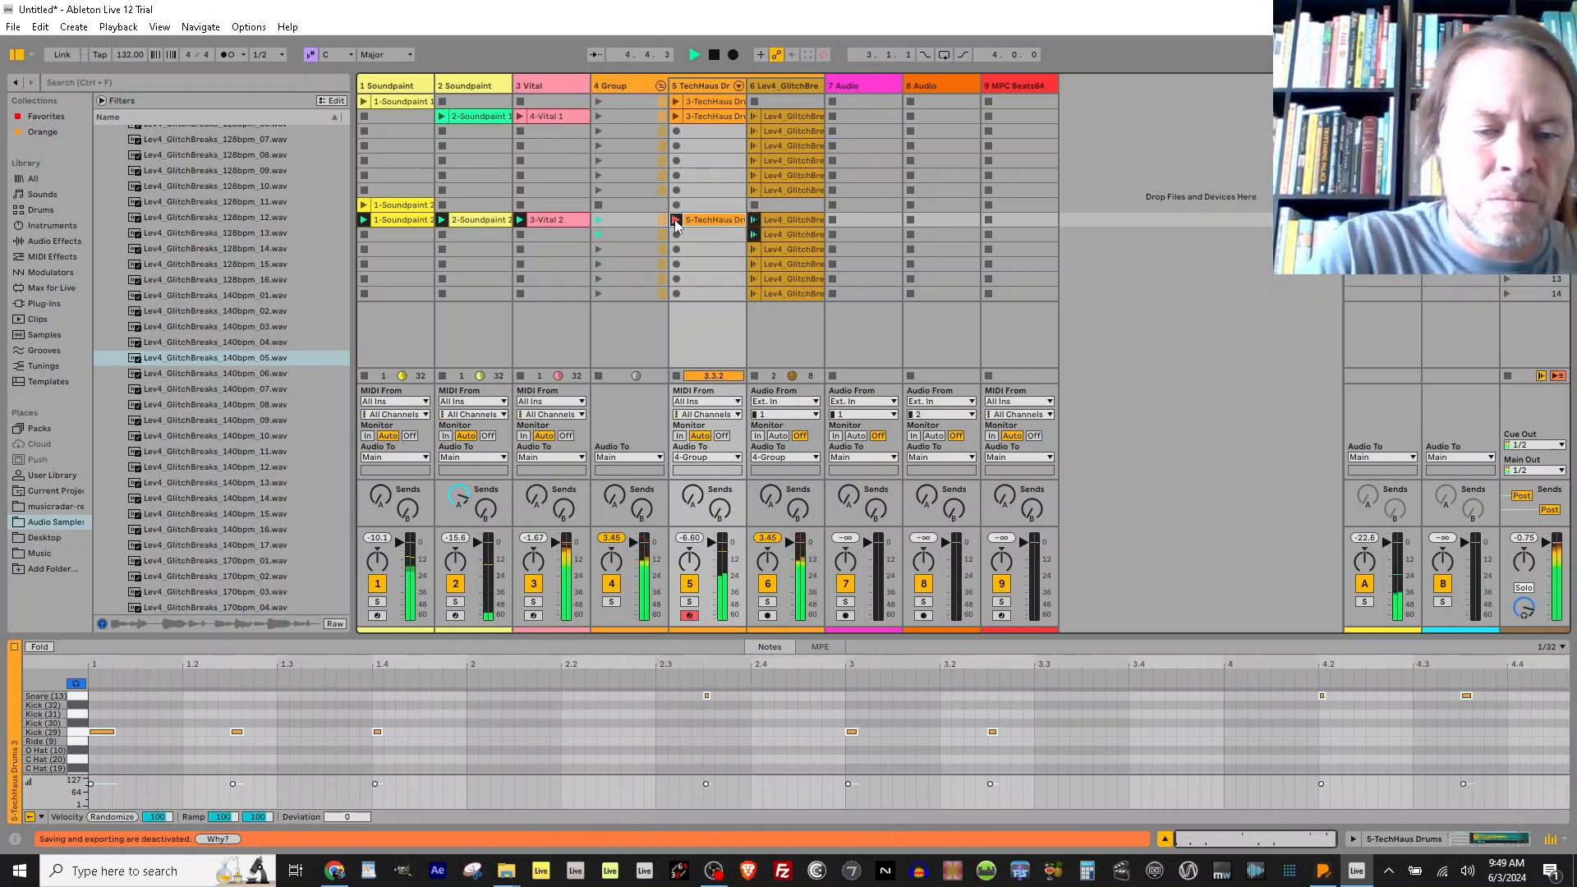
{"action": "key", "text": "a"}
{"action": "key", "text": "a"}
{"action": "key", "text": "a"}
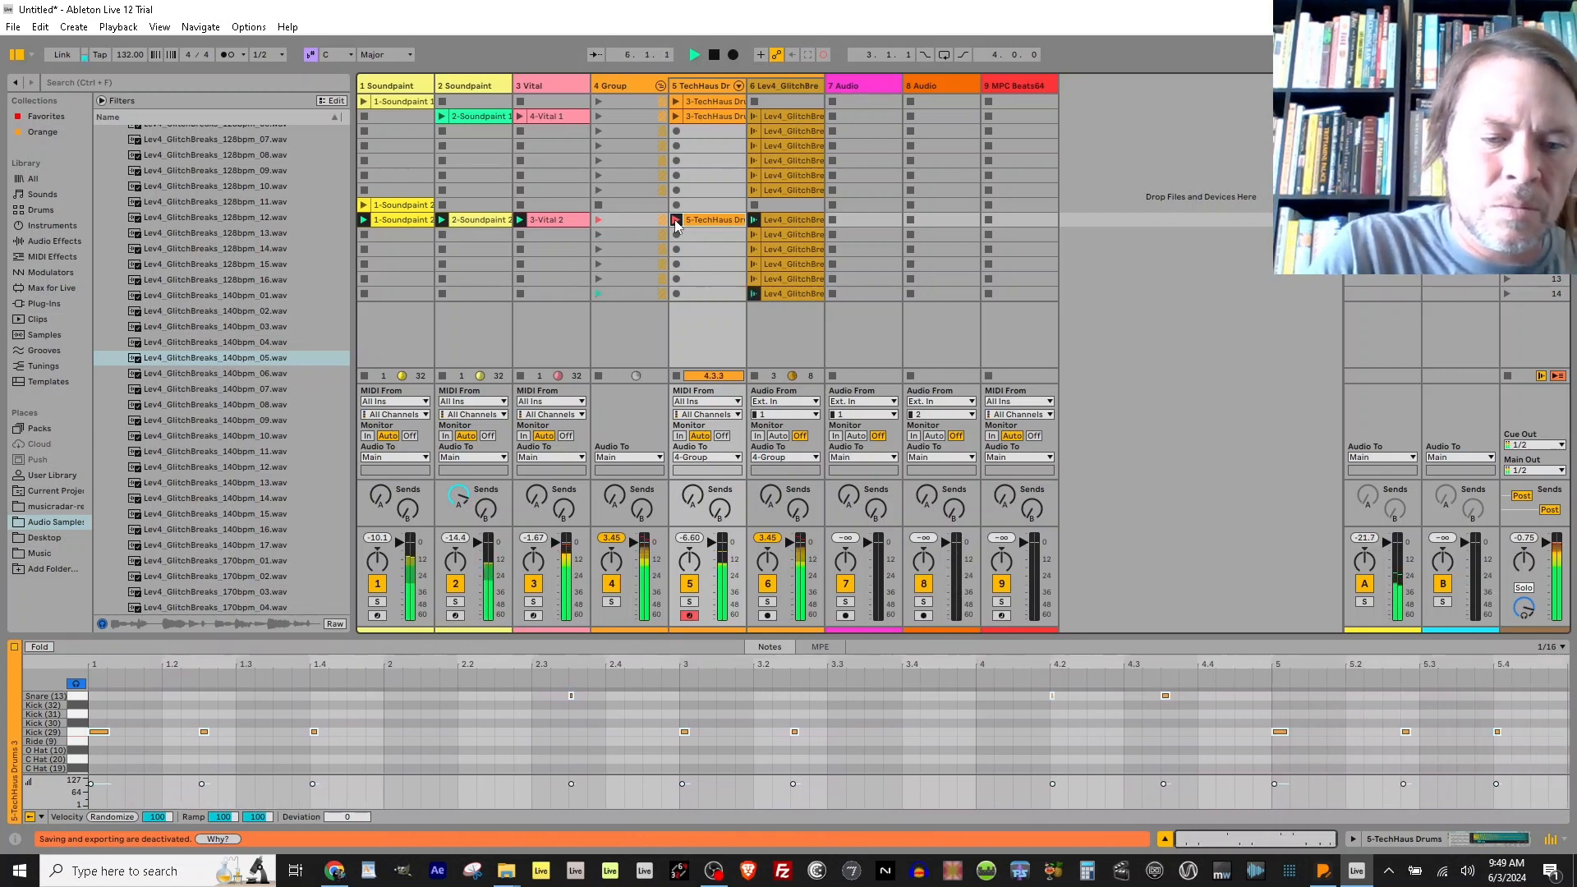
{"action": "key", "text": "d"}
{"action": "key", "text": "a"}
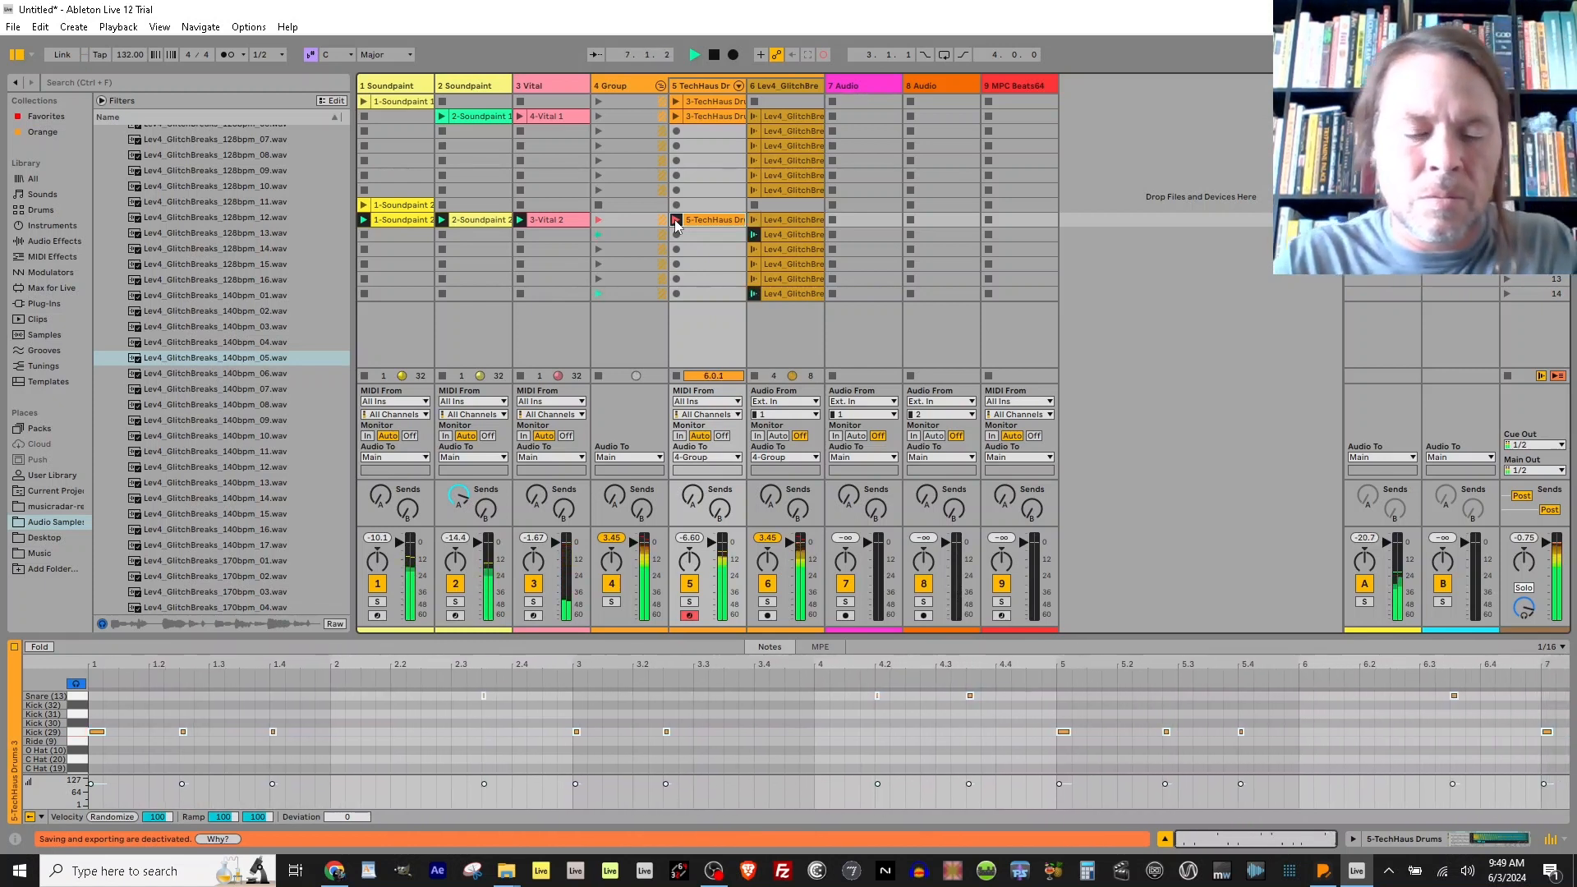
{"action": "key", "text": "a"}
{"action": "key", "text": "d"}
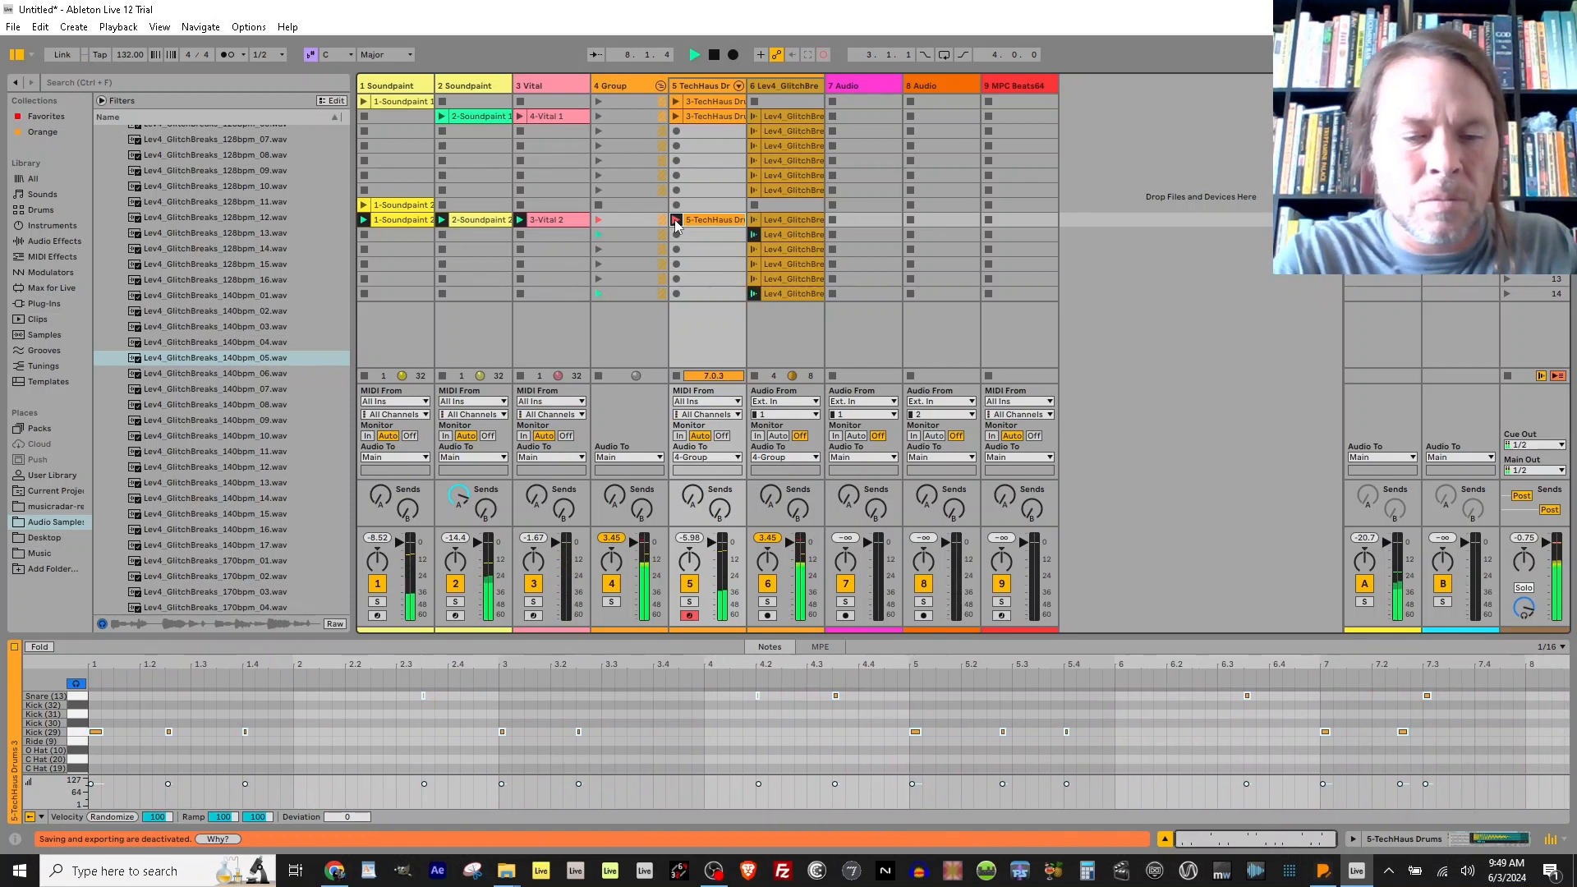
{"action": "left_click", "coordinate": [675, 221]}
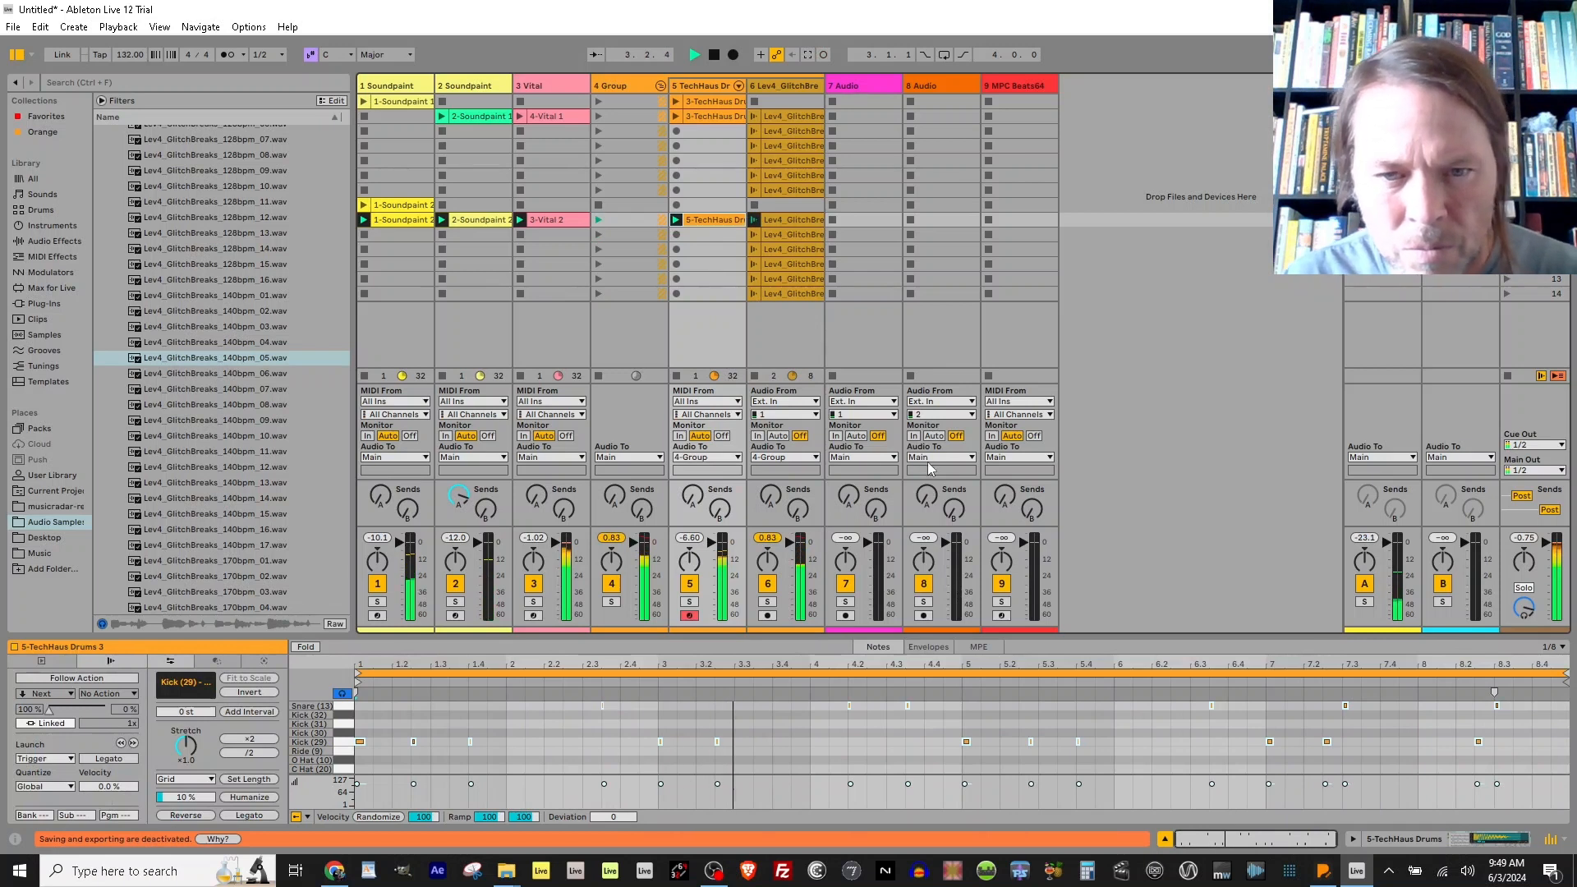
Stop playback and move the first snare hit in the TechHaus Drums clip slightly earlier, onto beat 2.3.
{"action": "key", "text": "space"}
{"action": "left_click", "coordinate": [617, 715]}
{"action": "left_click_drag", "start_coordinate": [604, 707], "coordinate": [592, 700]}
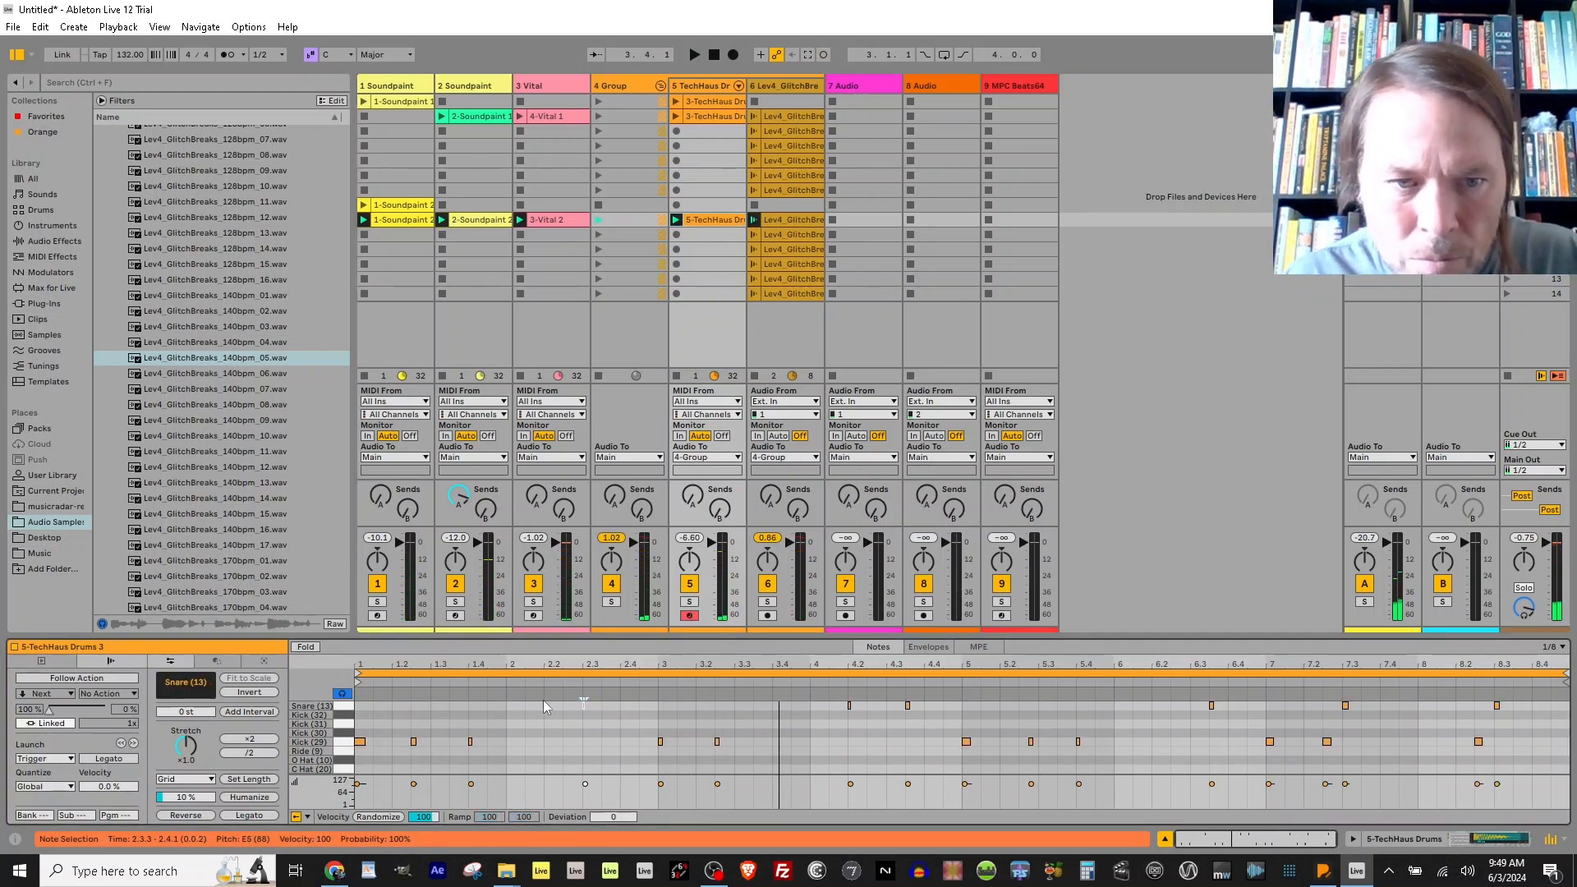
Move all Snare (13) hits in the TechHaus Drums clip up to Snare (15) and play the mix.
{"action": "left_click", "coordinate": [345, 707]}
{"action": "key", "text": "Up"}
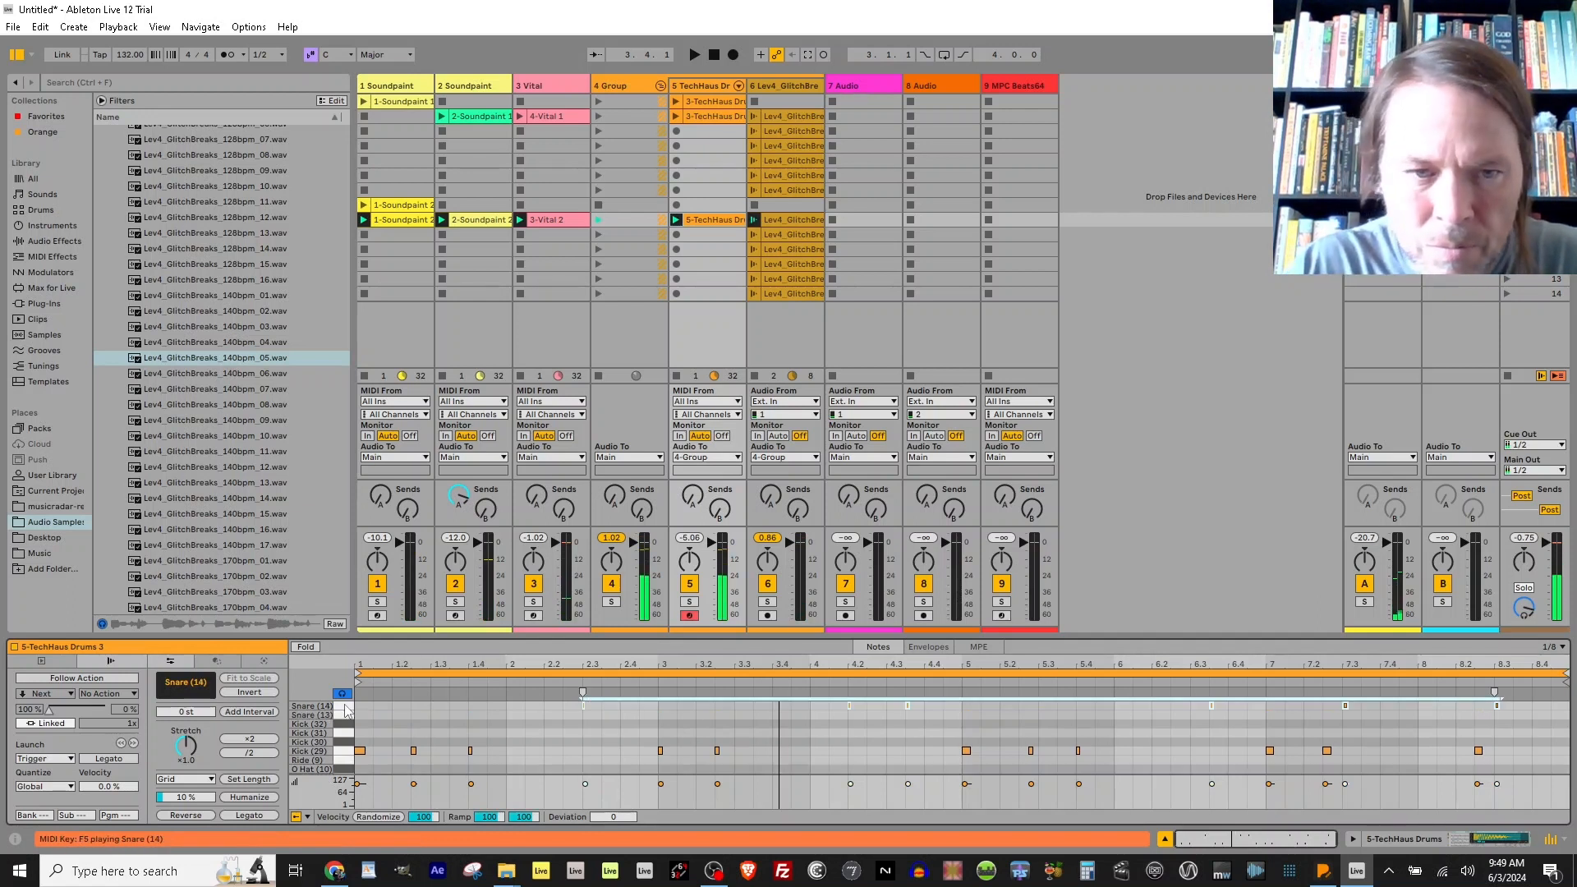
{"action": "key", "text": "Up"}
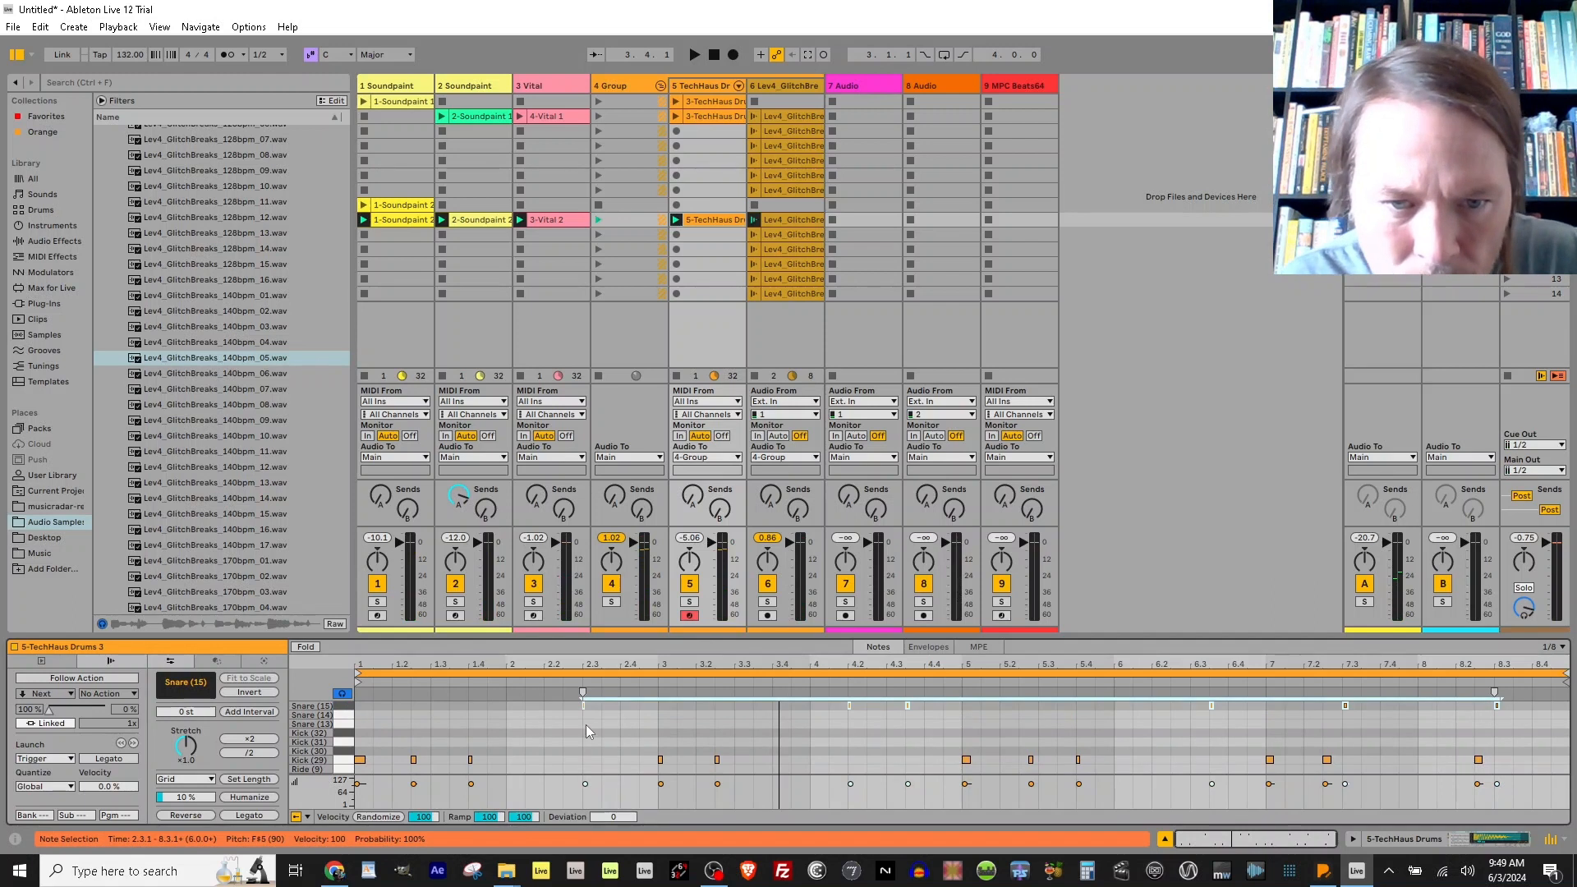
{"action": "key", "text": "space"}
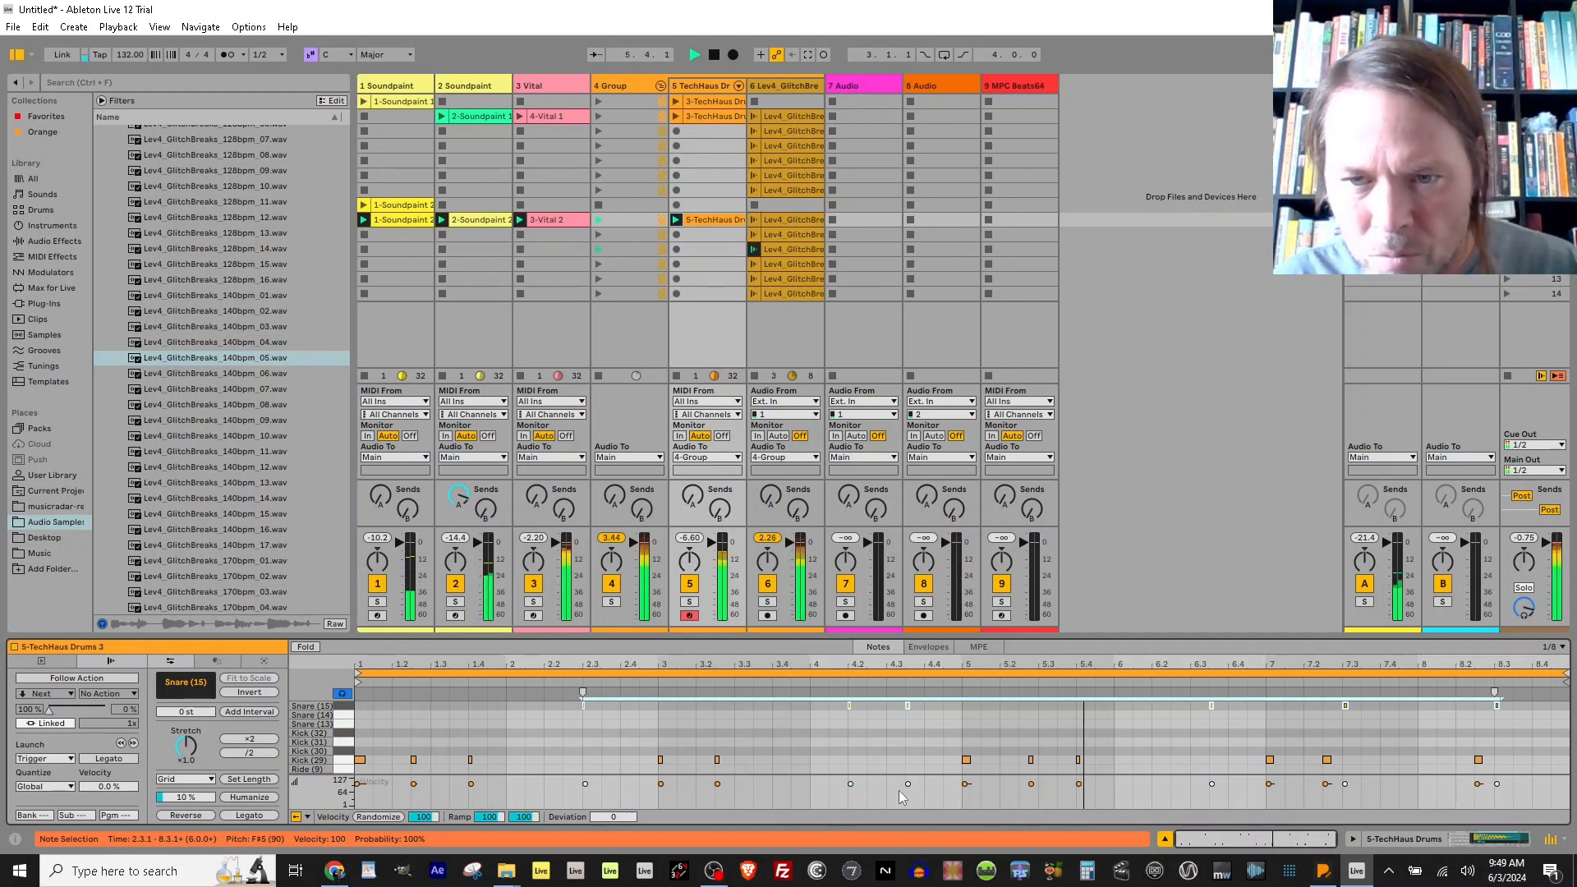
Stop playback and nudge the Kick (29) hit just after 5.2 one grid step earlier to 5.2.3.
{"action": "left_click", "coordinate": [961, 691]}
{"action": "key", "text": "space"}
{"action": "left_click", "coordinate": [967, 760]}
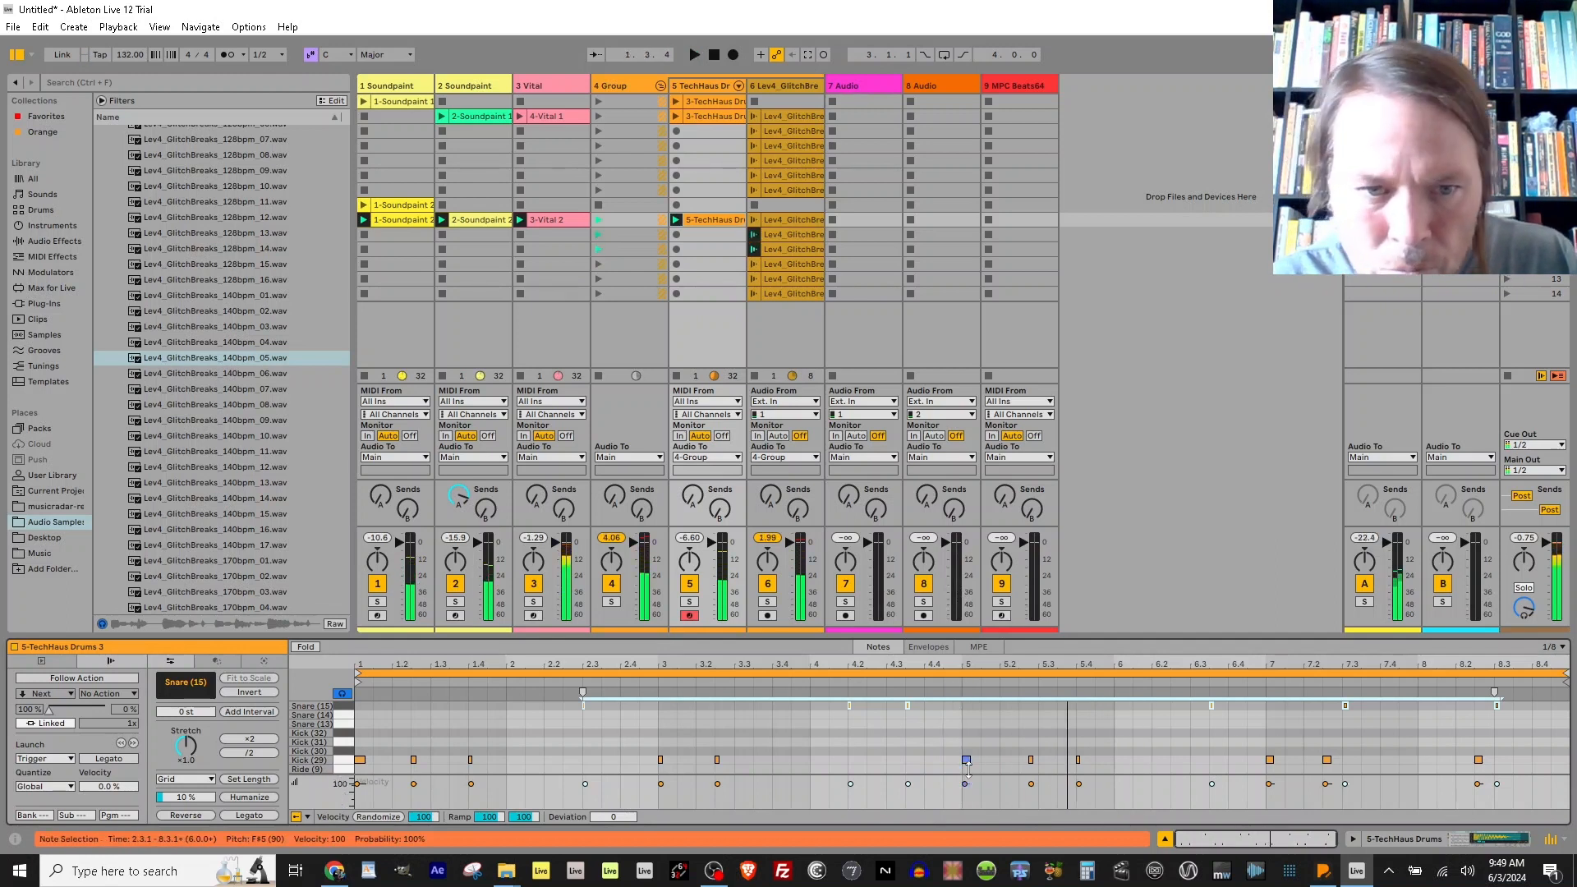
{"action": "left_click", "coordinate": [1047, 752]}
{"action": "left_click_drag", "start_coordinate": [1031, 760], "coordinate": [1028, 761]}
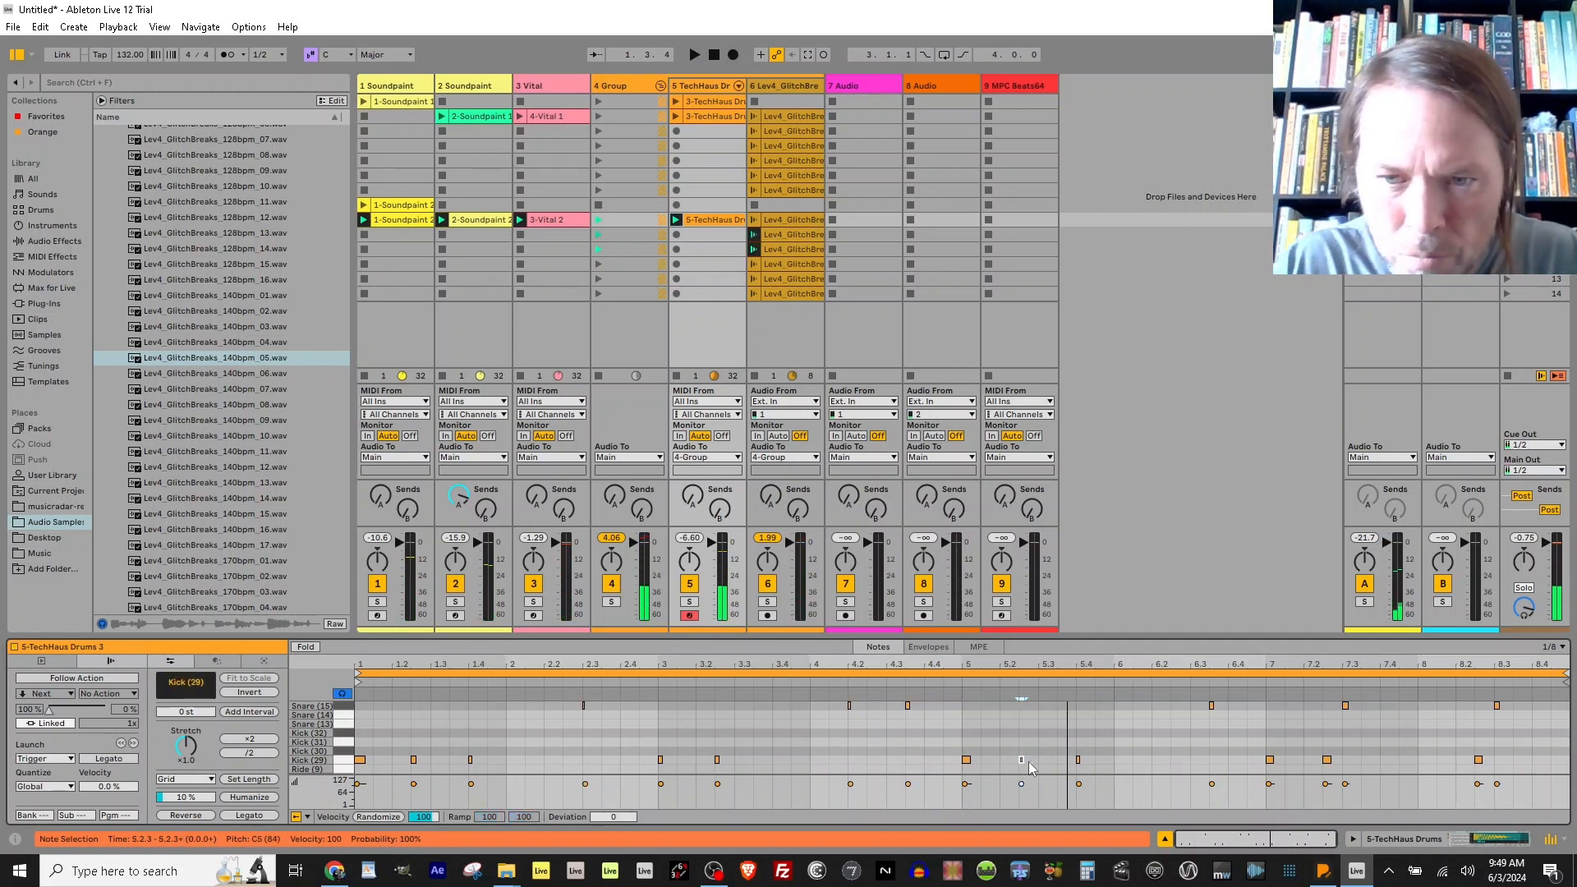
{"action": "key", "text": "ctrl+s"}
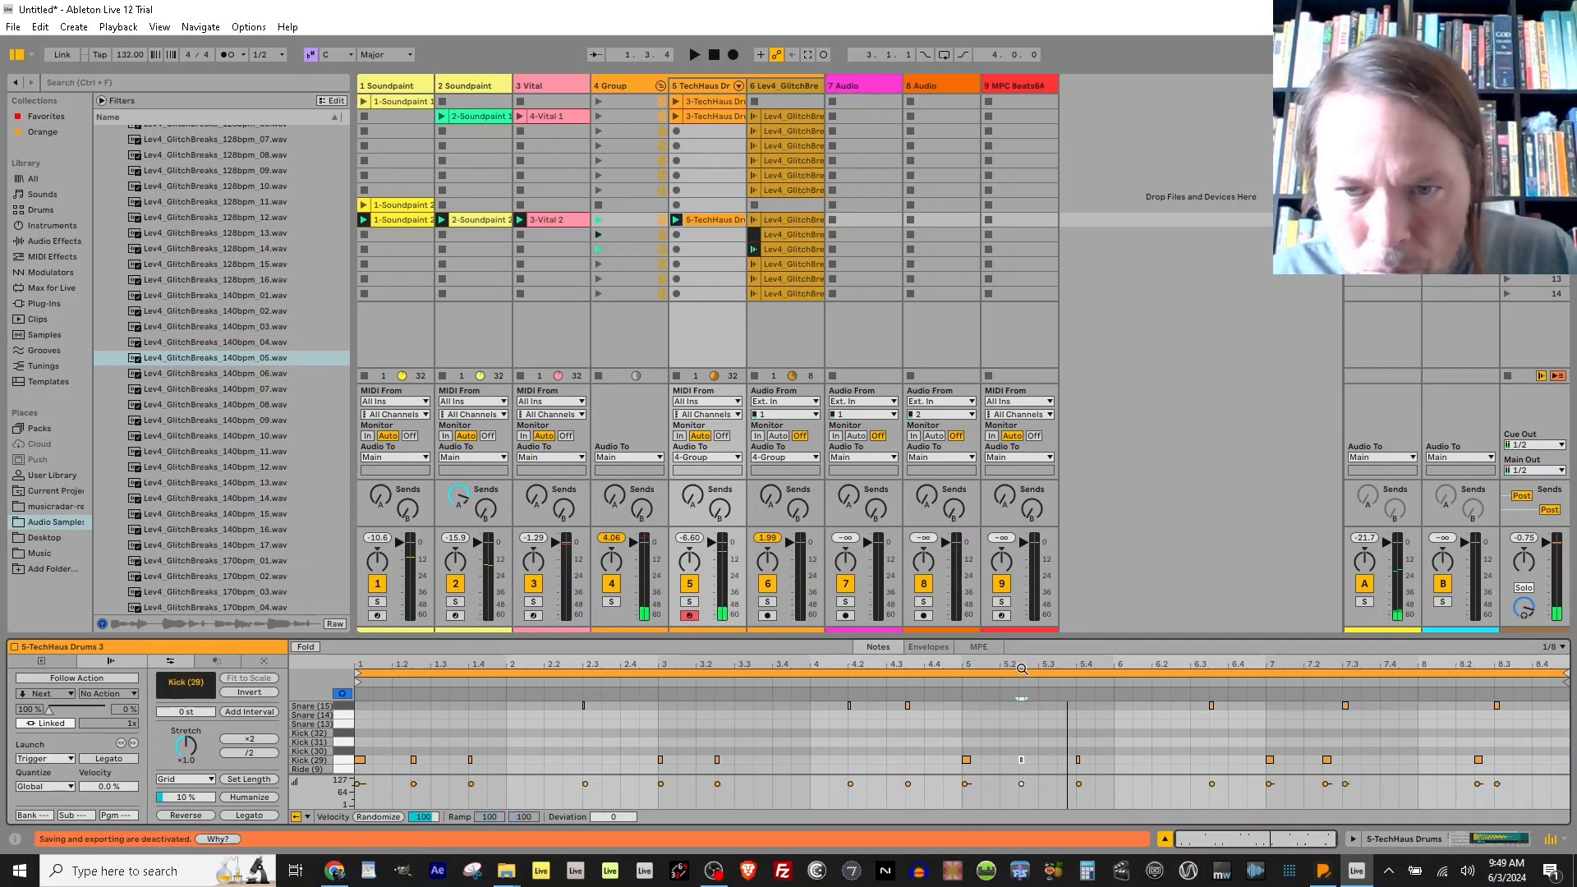
Solo the TechHaus Drums track, move the Snare (15) hit at 6.3.3 back to 6.3.1, and audition the pattern.
{"action": "left_click", "coordinate": [692, 602]}
{"action": "left_click", "coordinate": [961, 680]}
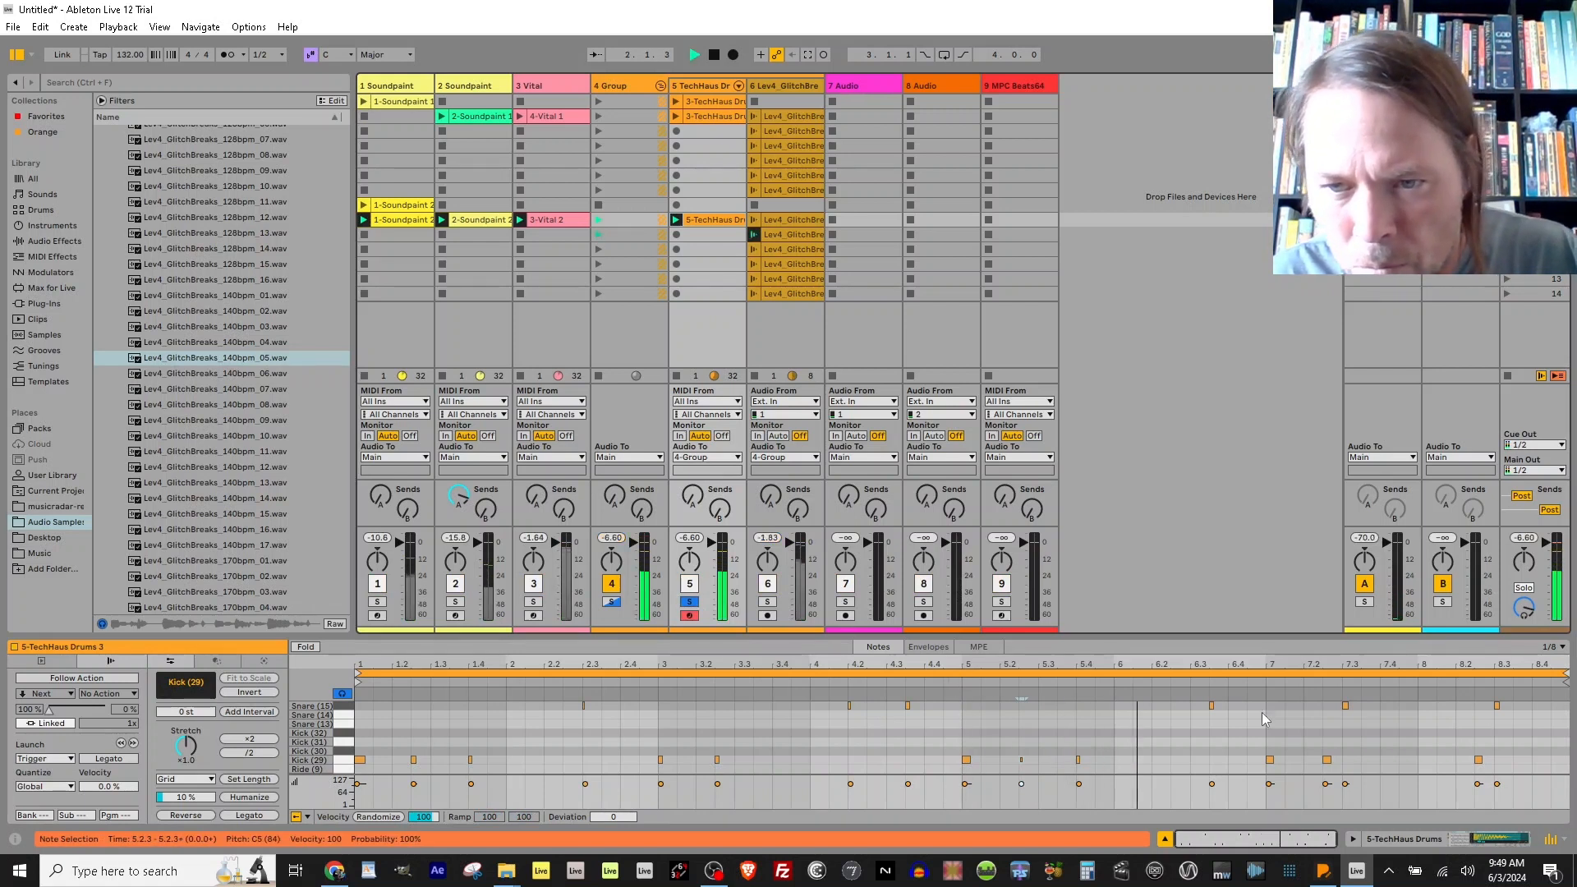
{"action": "key", "text": "space"}
{"action": "left_click", "coordinate": [1211, 704]}
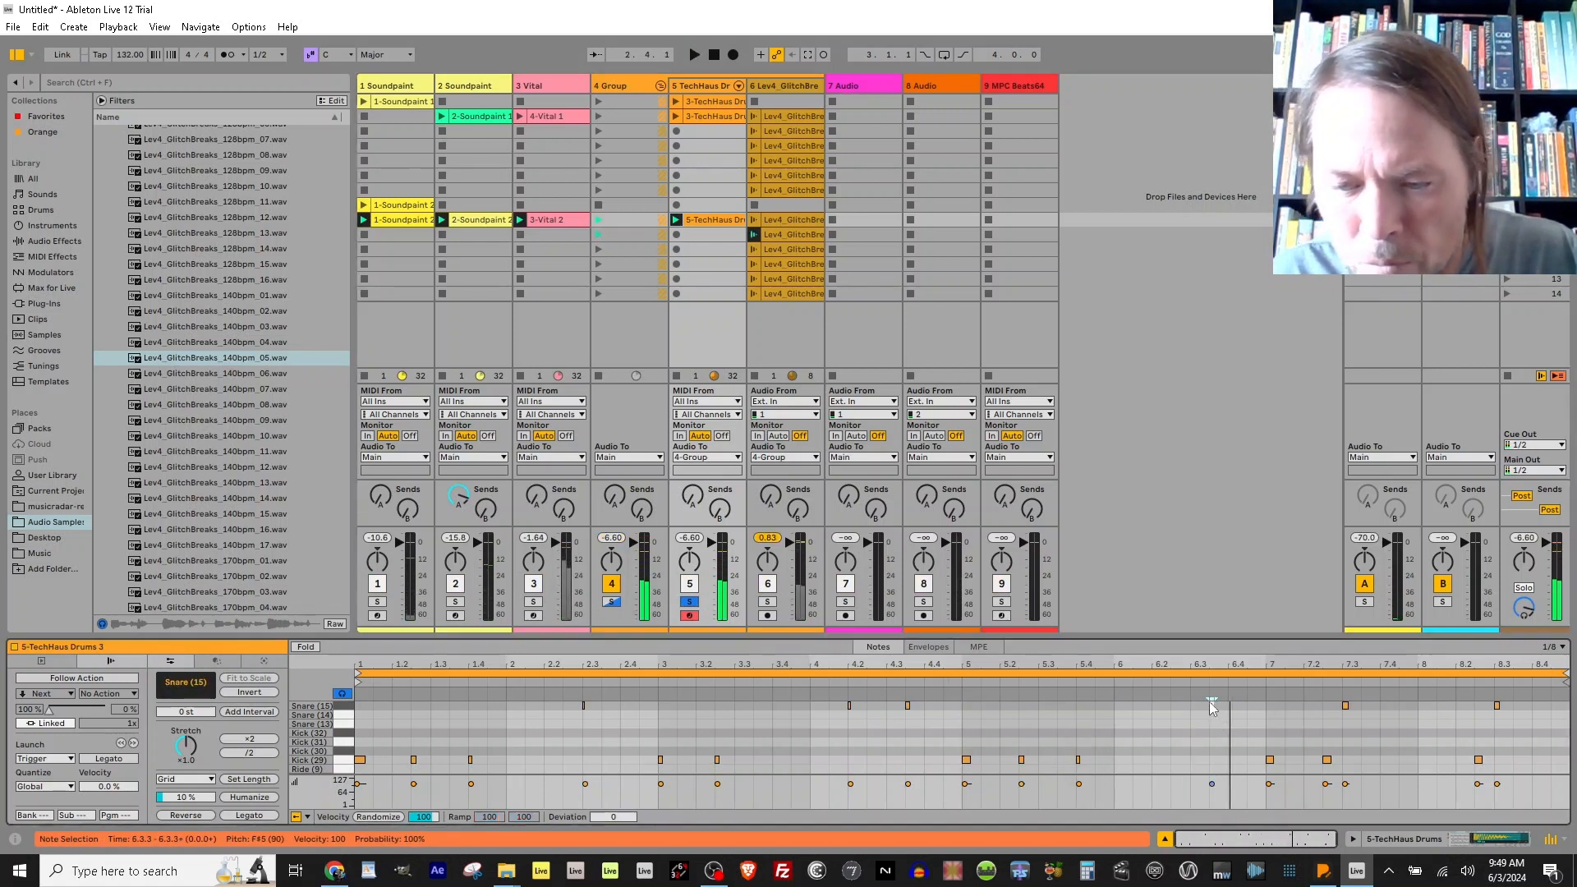
{"action": "key", "text": "Left"}
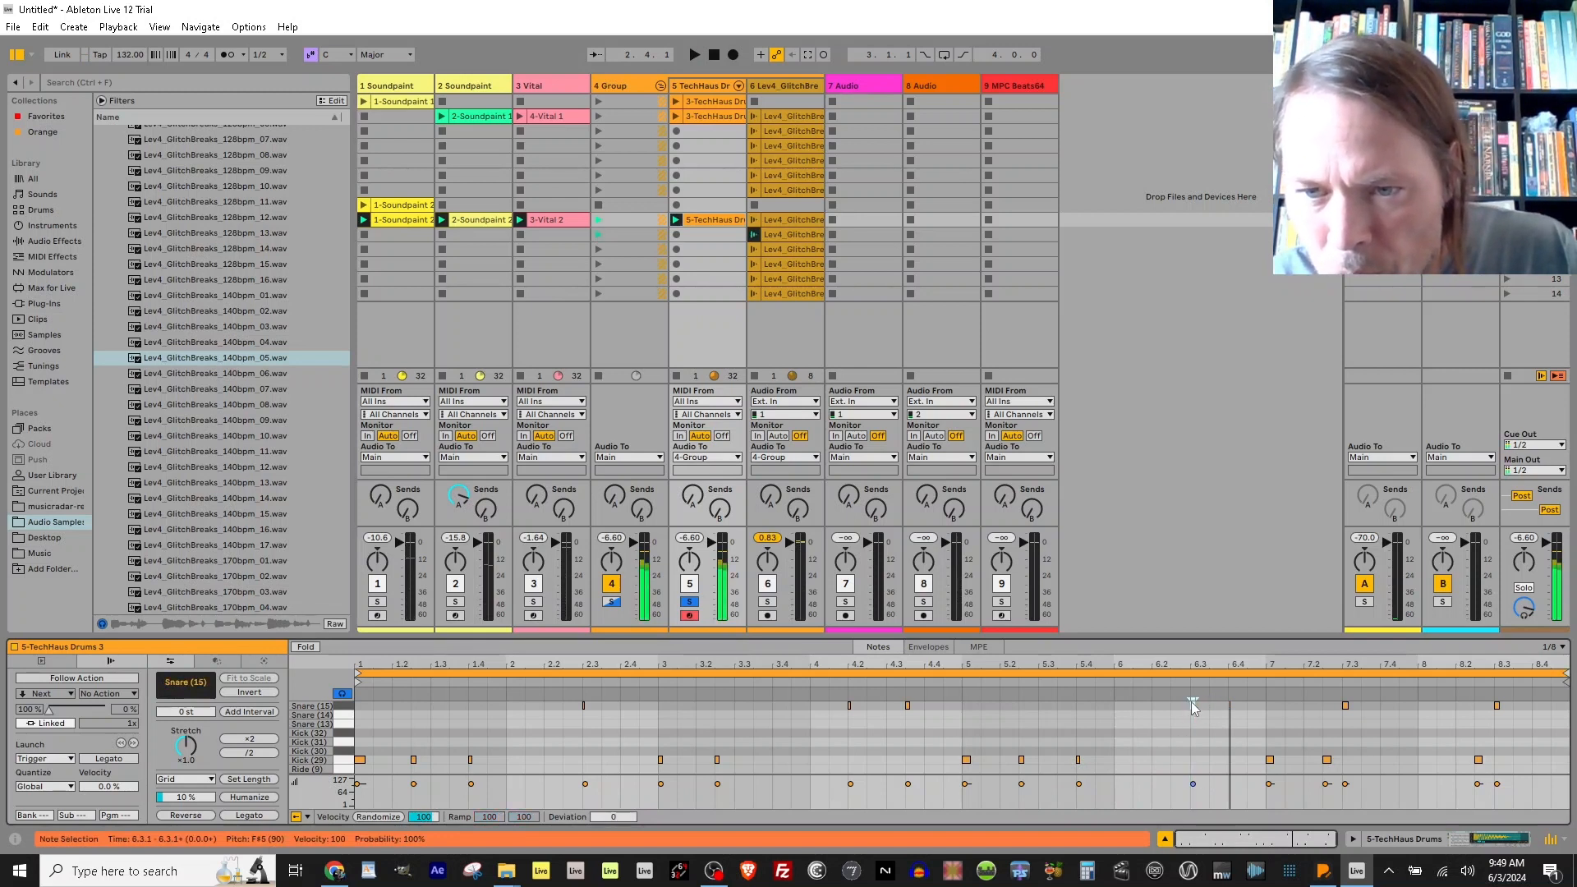
{"action": "key", "text": "ctrl+s"}
{"action": "key", "text": "space"}
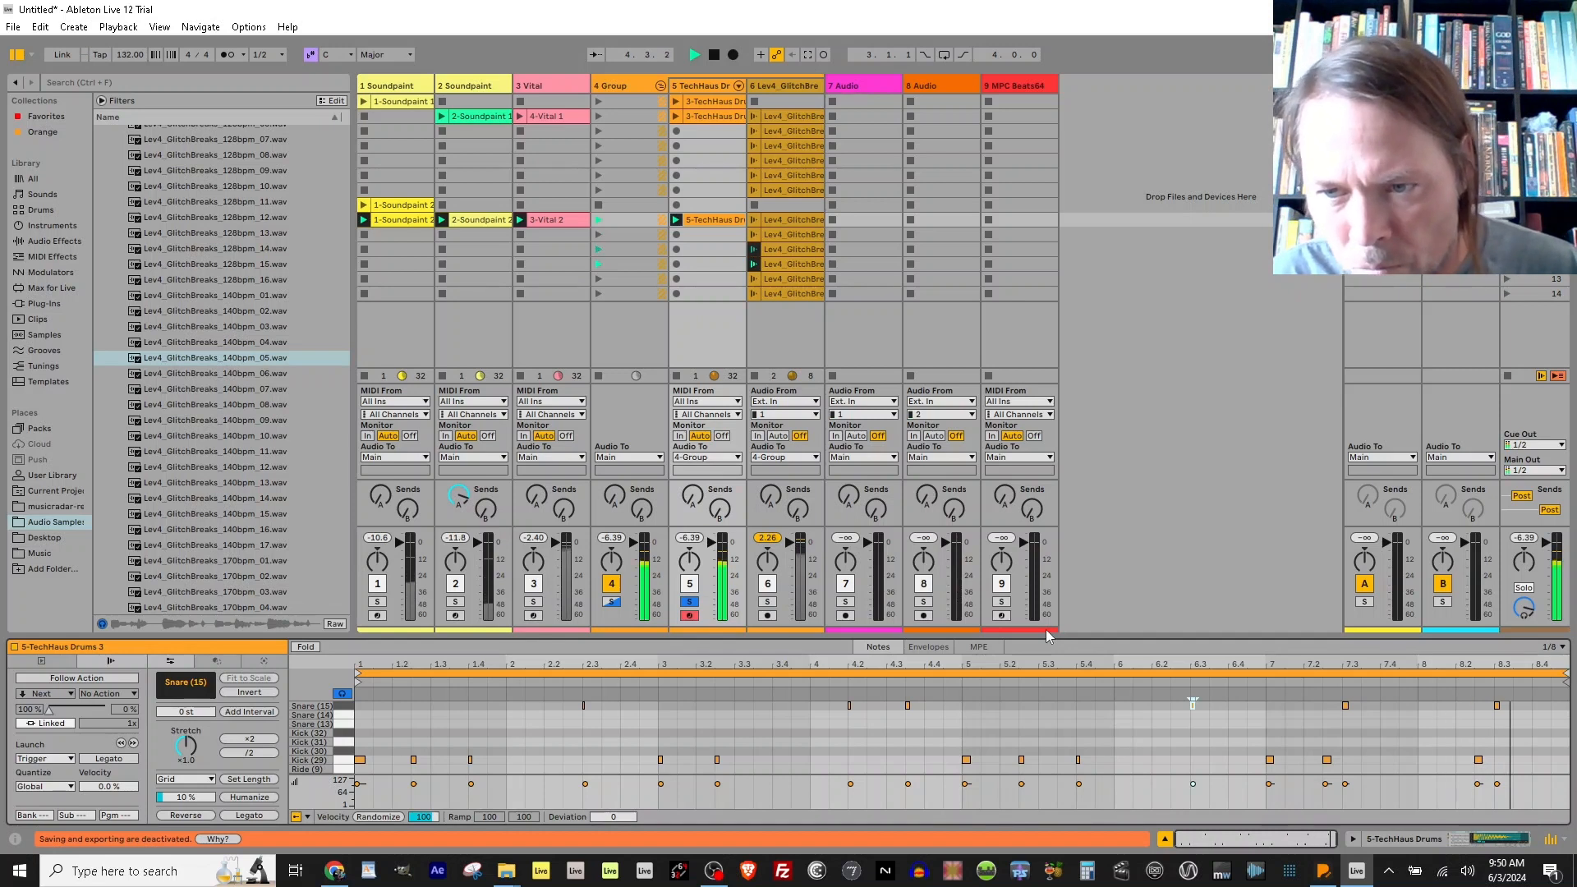
Layer the Snare (15) hits by duplicating them onto Snare (14), raising the copies an octave to Snare (6), and playing the result.
{"action": "key", "text": "space"}
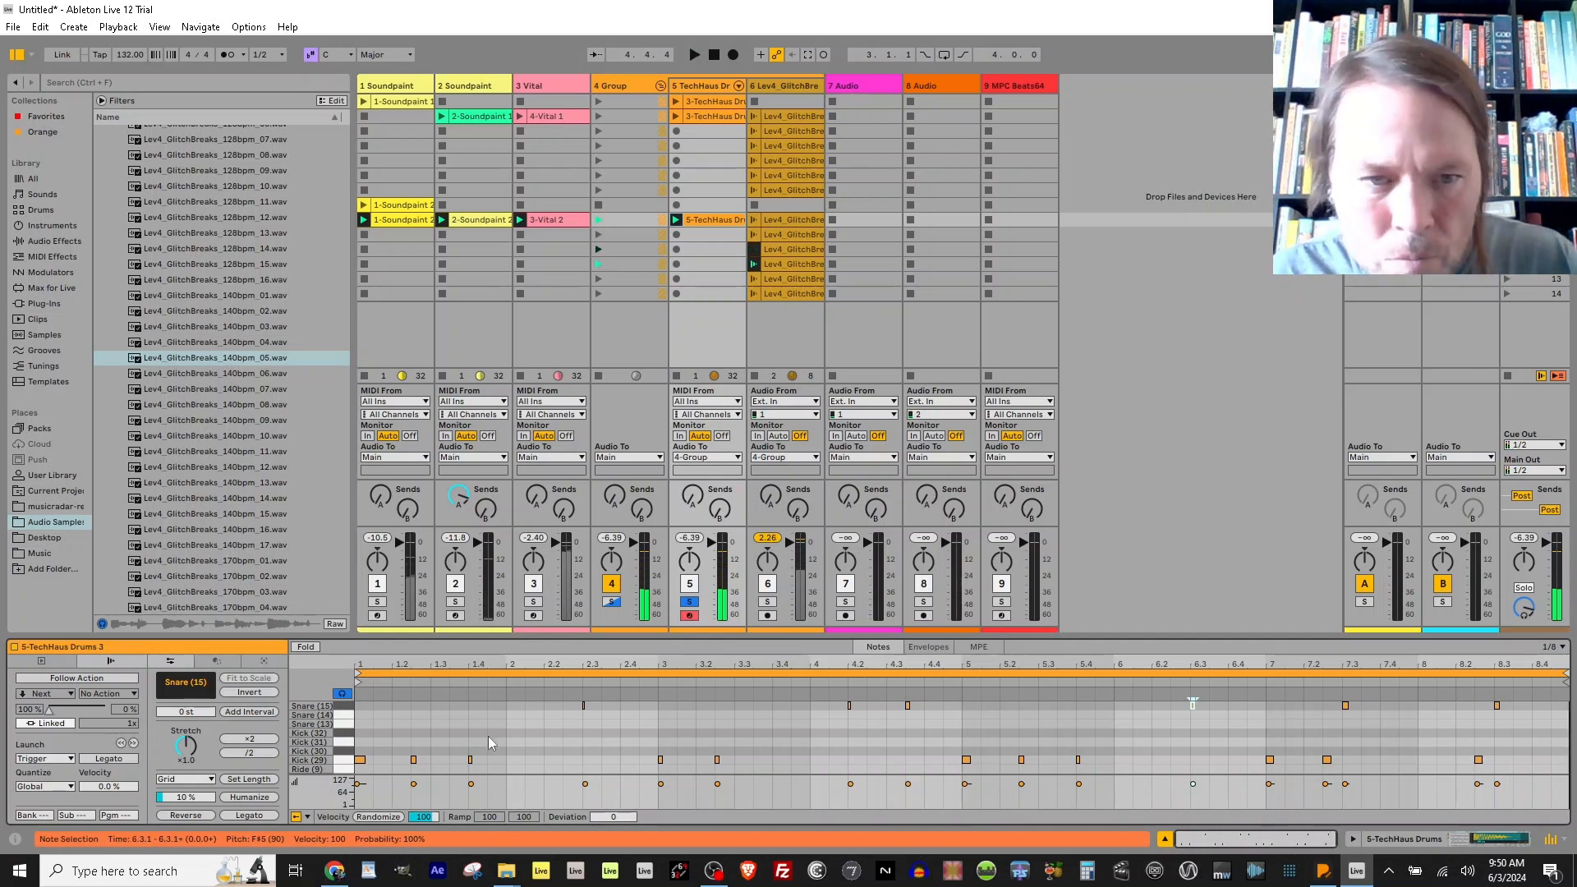
{"action": "left_click", "coordinate": [350, 706]}
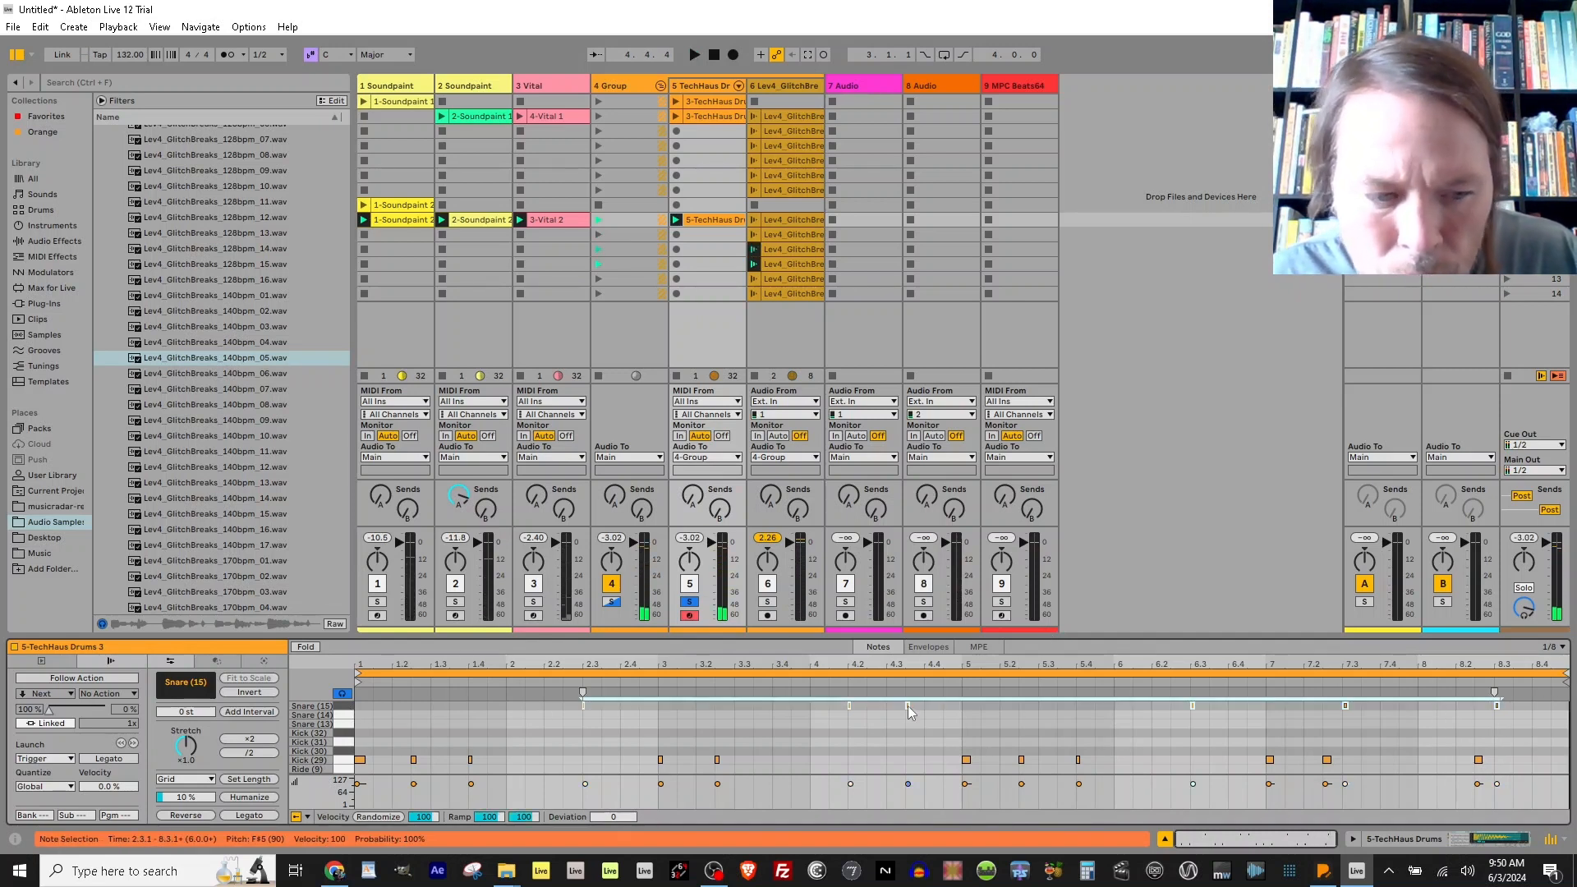
{"action": "left_click_drag", "start_coordinate": [908, 706], "coordinate": [908, 712]}
{"action": "key", "text": "space"}
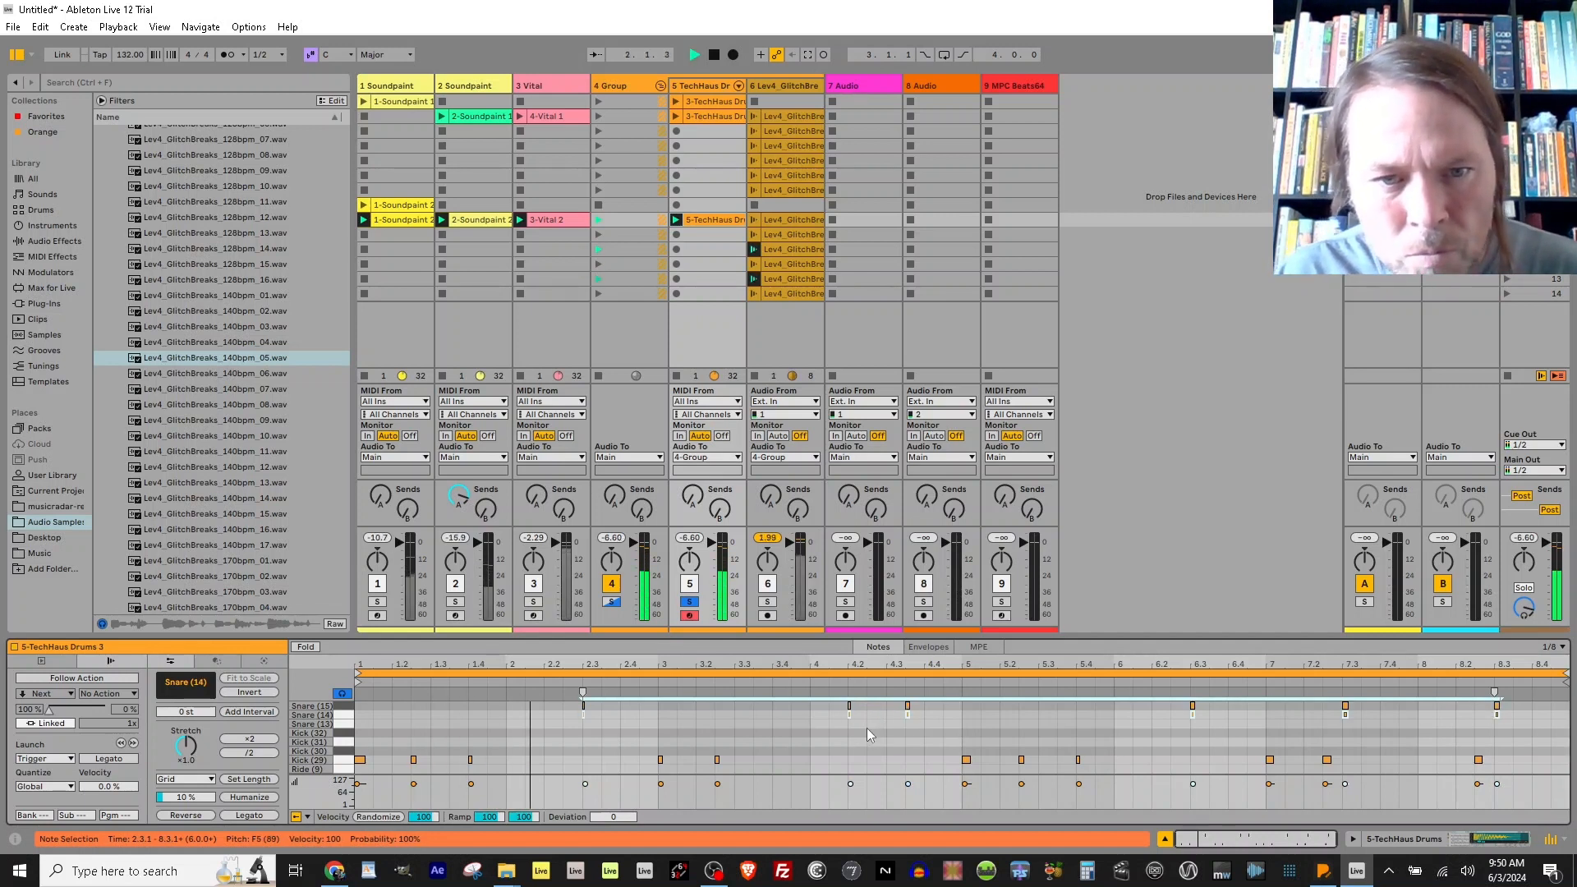
{"action": "key", "text": "space"}
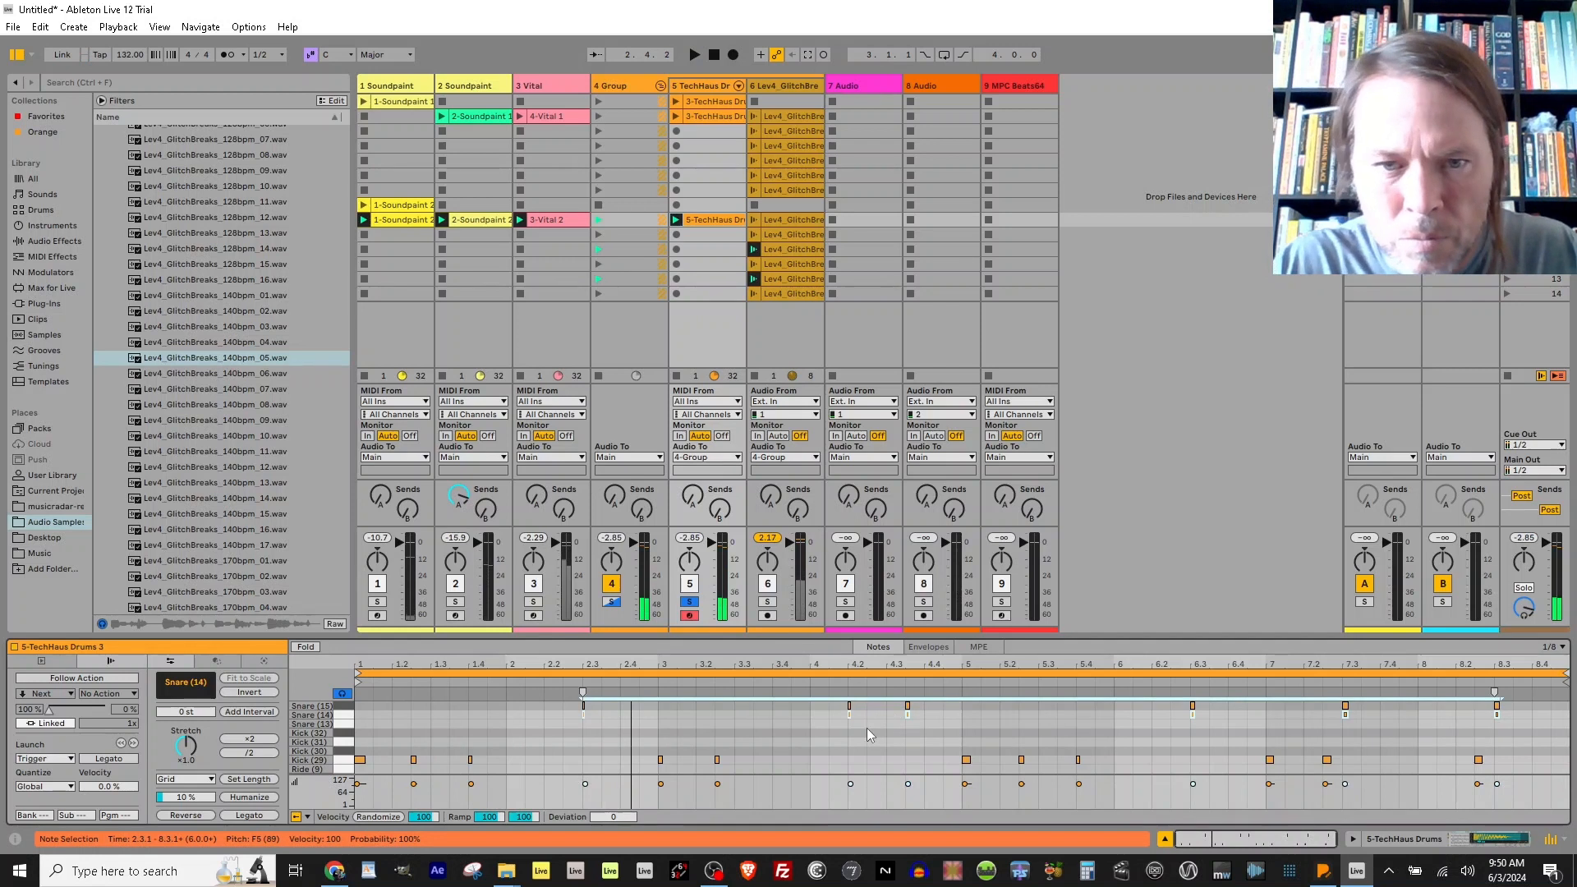
{"action": "key", "text": "shift+Up"}
{"action": "key", "text": "space"}
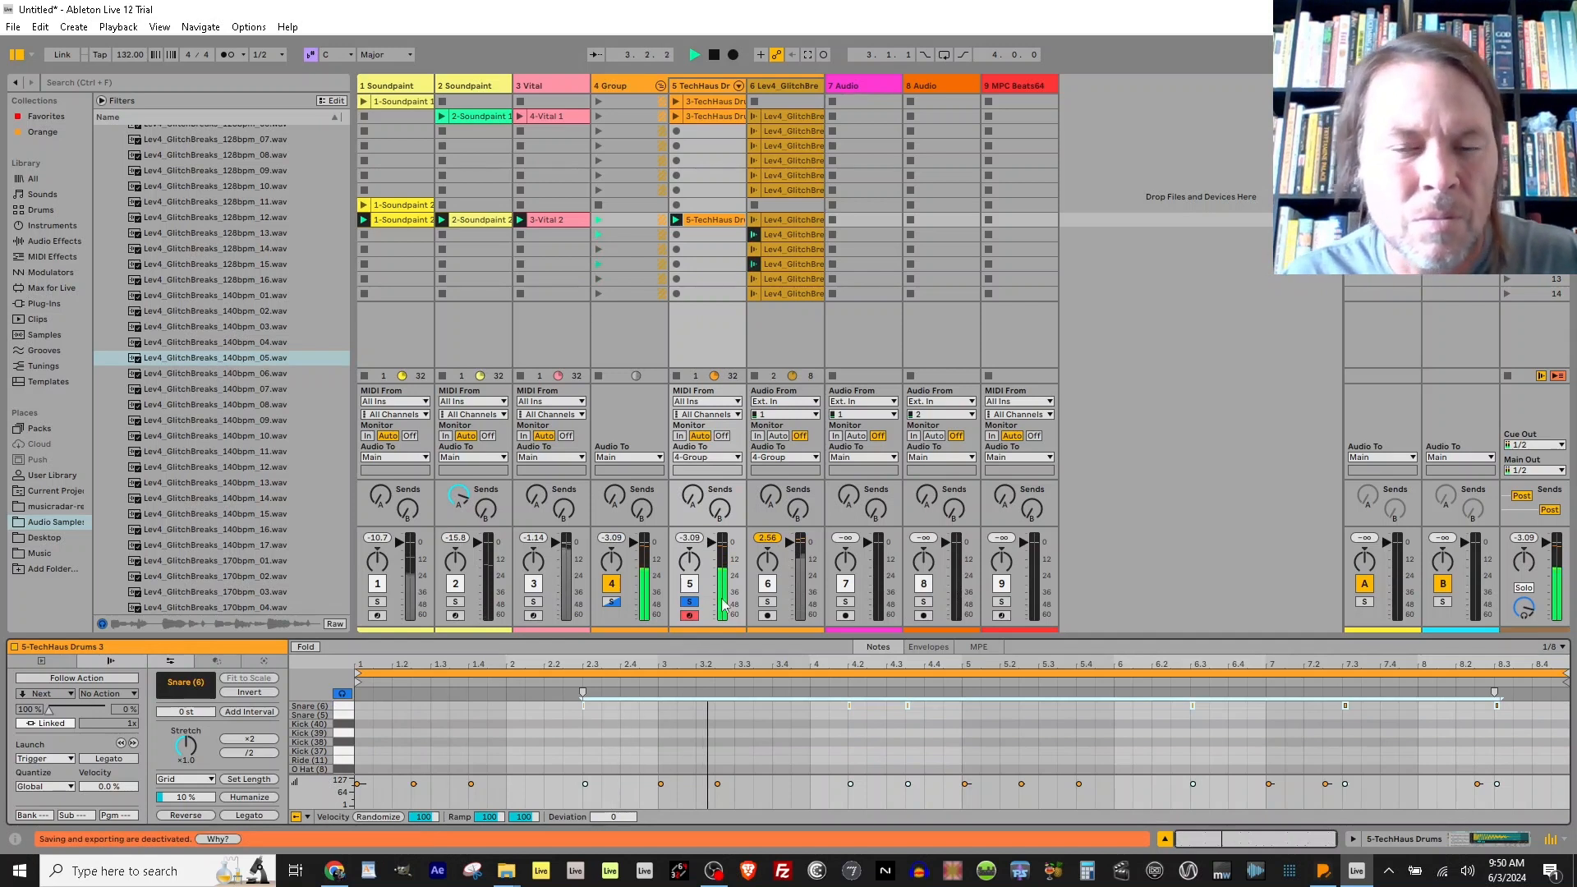
Unsolo the TechHaus Drums track and audition the layered snares in the full mix.
{"action": "left_click", "coordinate": [688, 600]}
{"action": "left_click", "coordinate": [688, 601]}
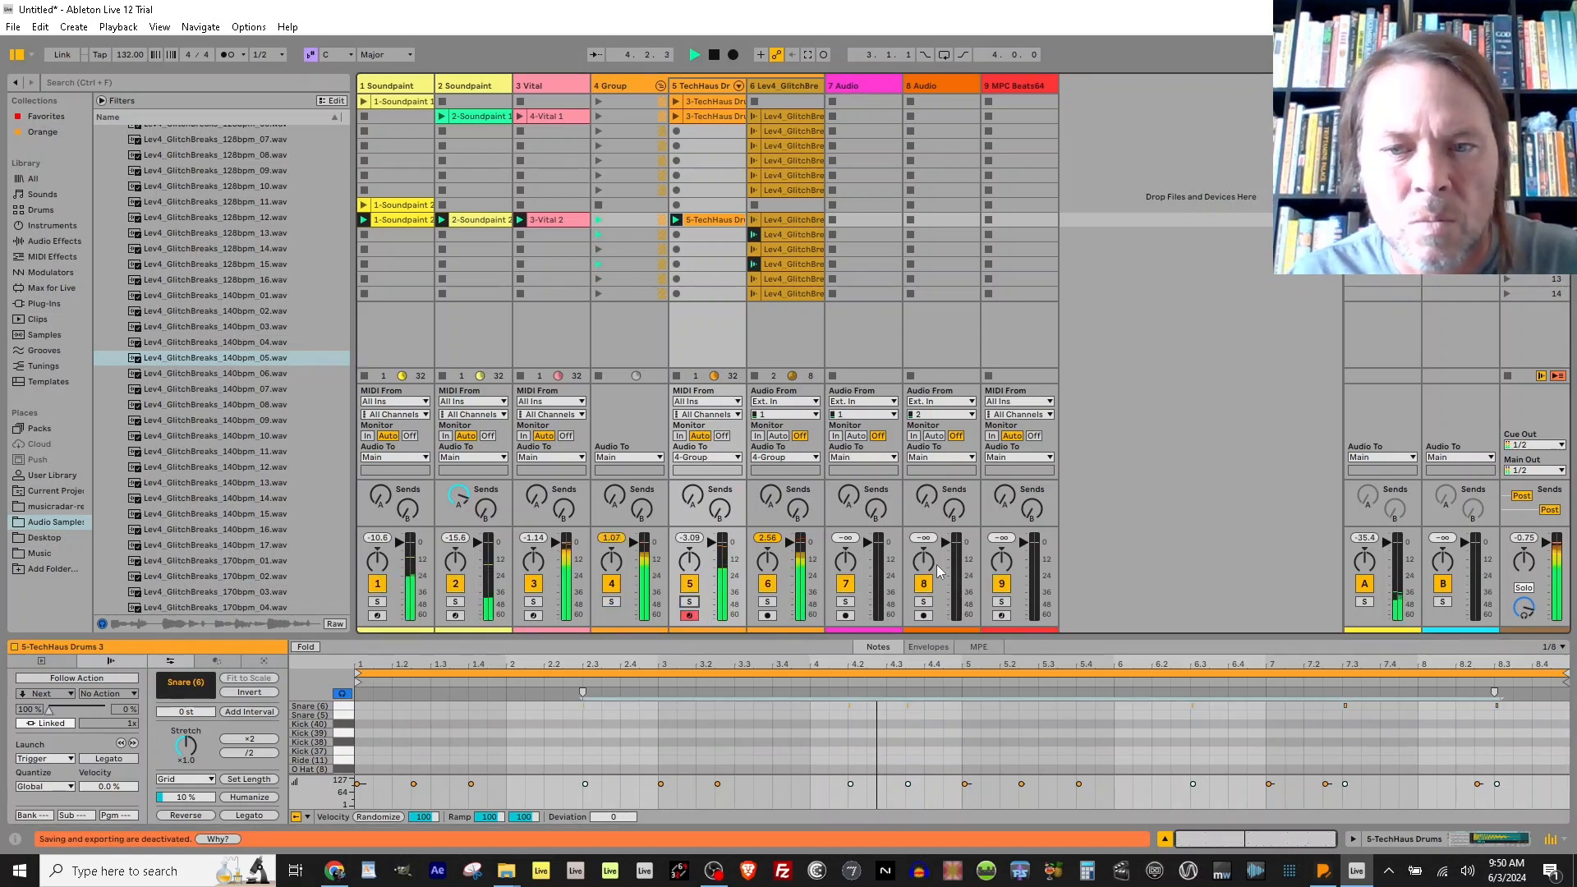
{"action": "key", "text": "space"}
{"action": "key", "text": "space"}
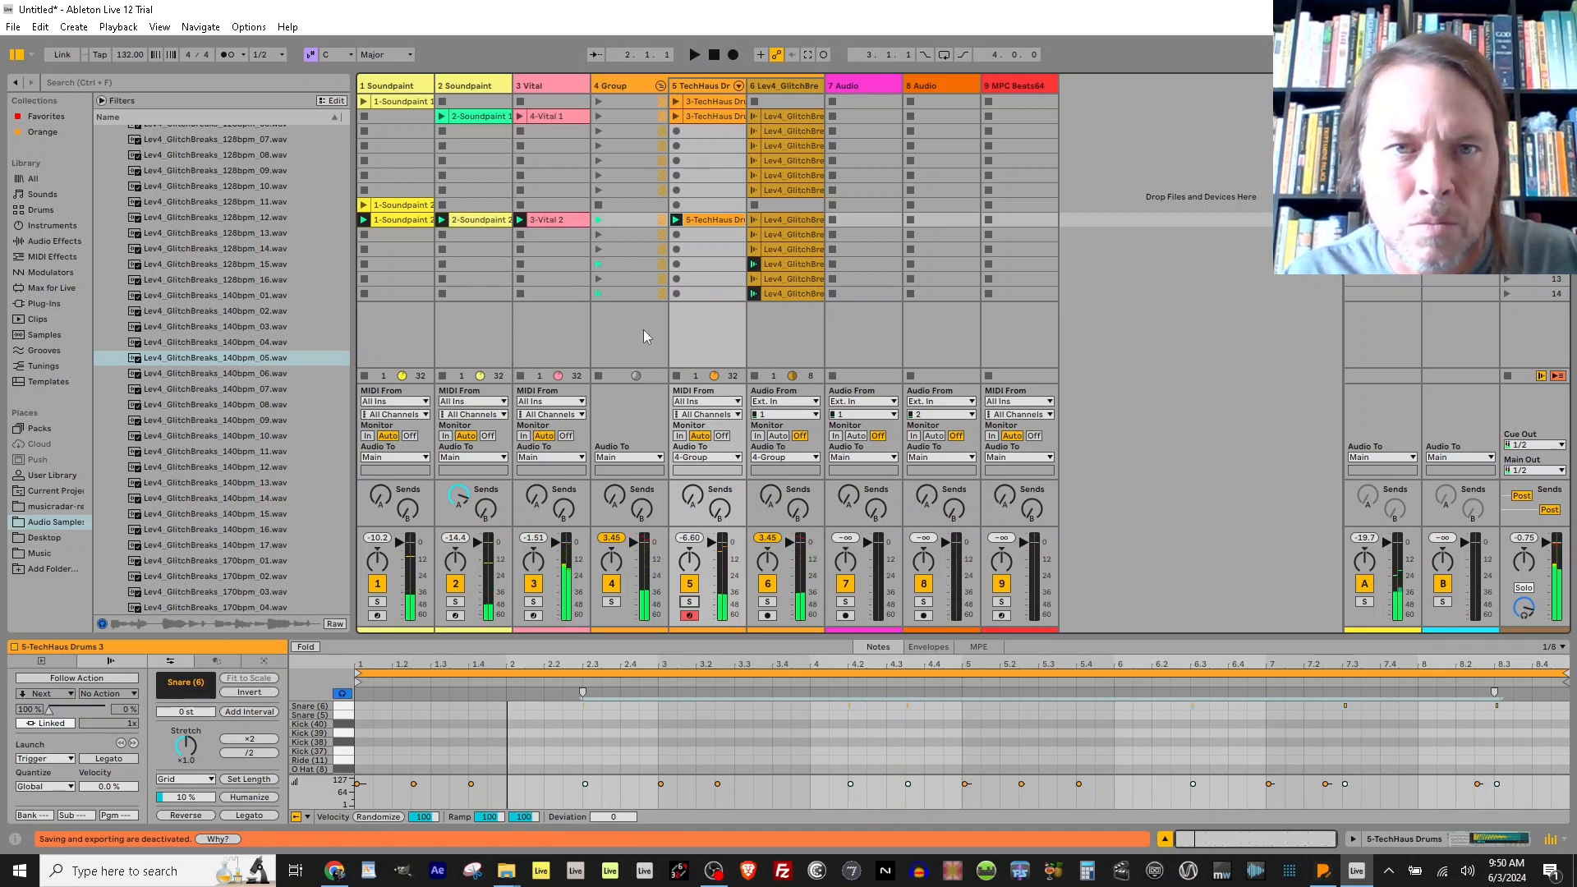
{"action": "key", "text": "space"}
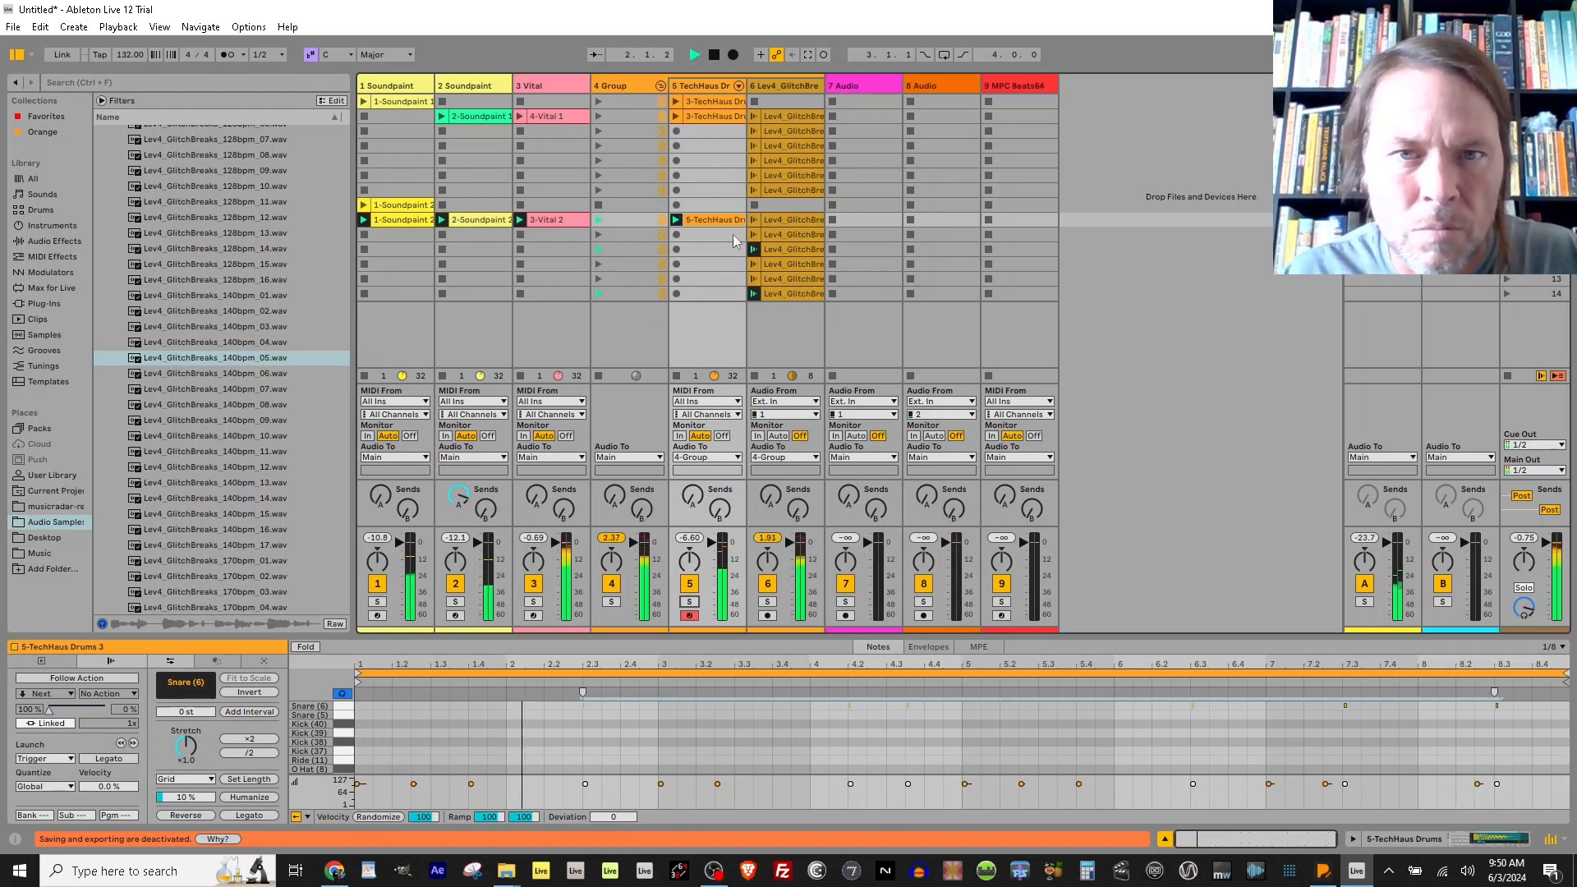
{"action": "key", "text": "space"}
Lower the clip gain of the six GlitchBreaks clips in slots 9 to 14 to -3.5 dB during playback.
{"action": "left_click", "coordinate": [775, 220]}
{"action": "left_click", "coordinate": [780, 293], "text": "shift"}
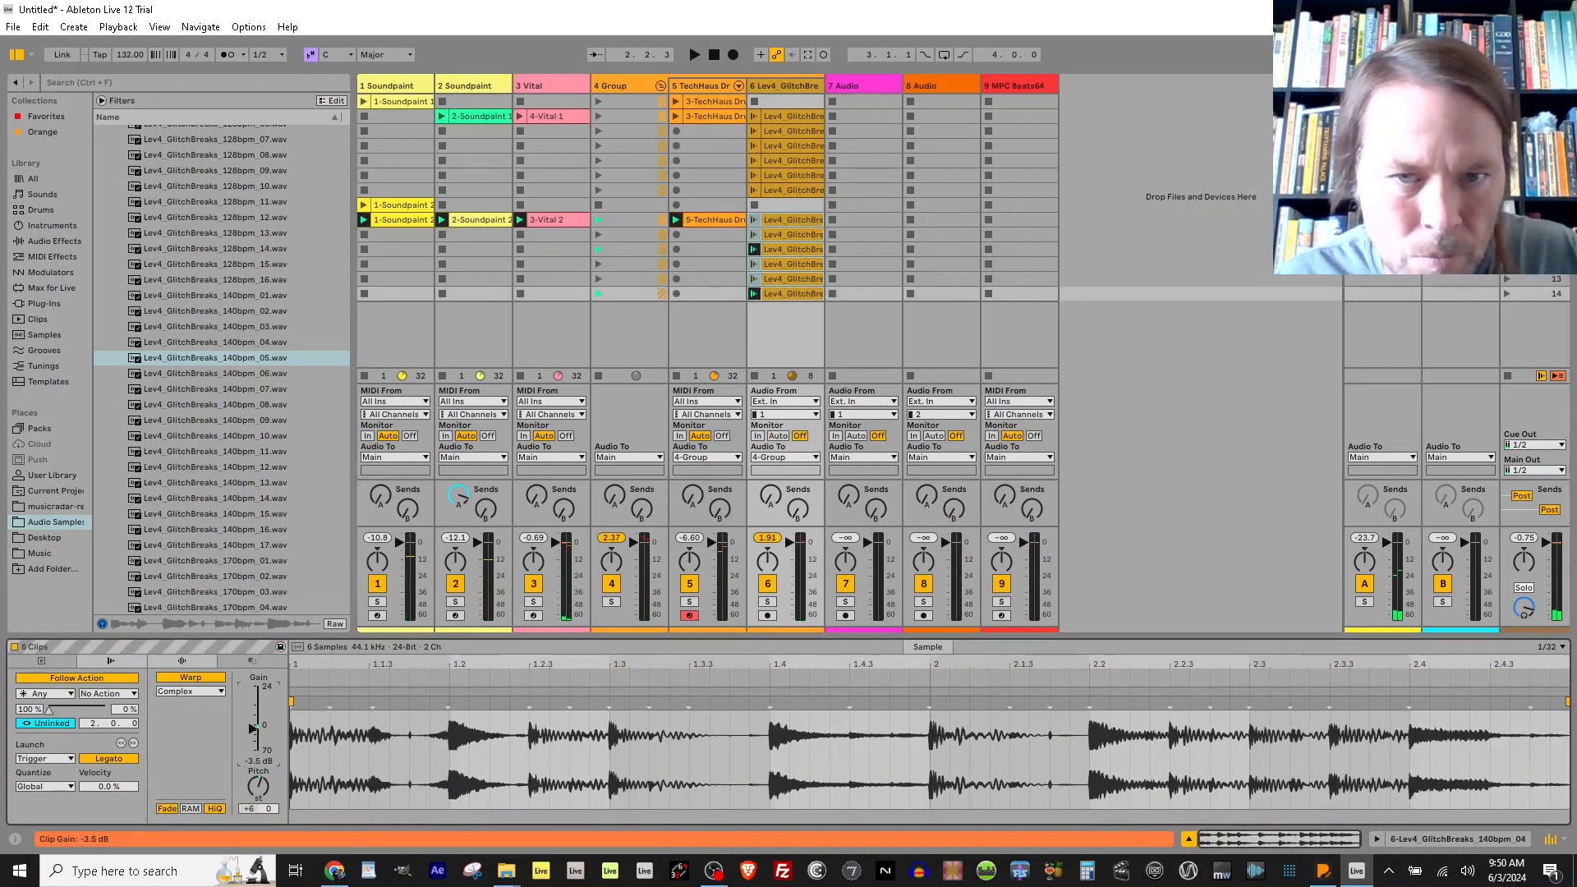
{"action": "key", "text": "space"}
{"action": "left_click_drag", "start_coordinate": [252, 726], "coordinate": [253, 732]}
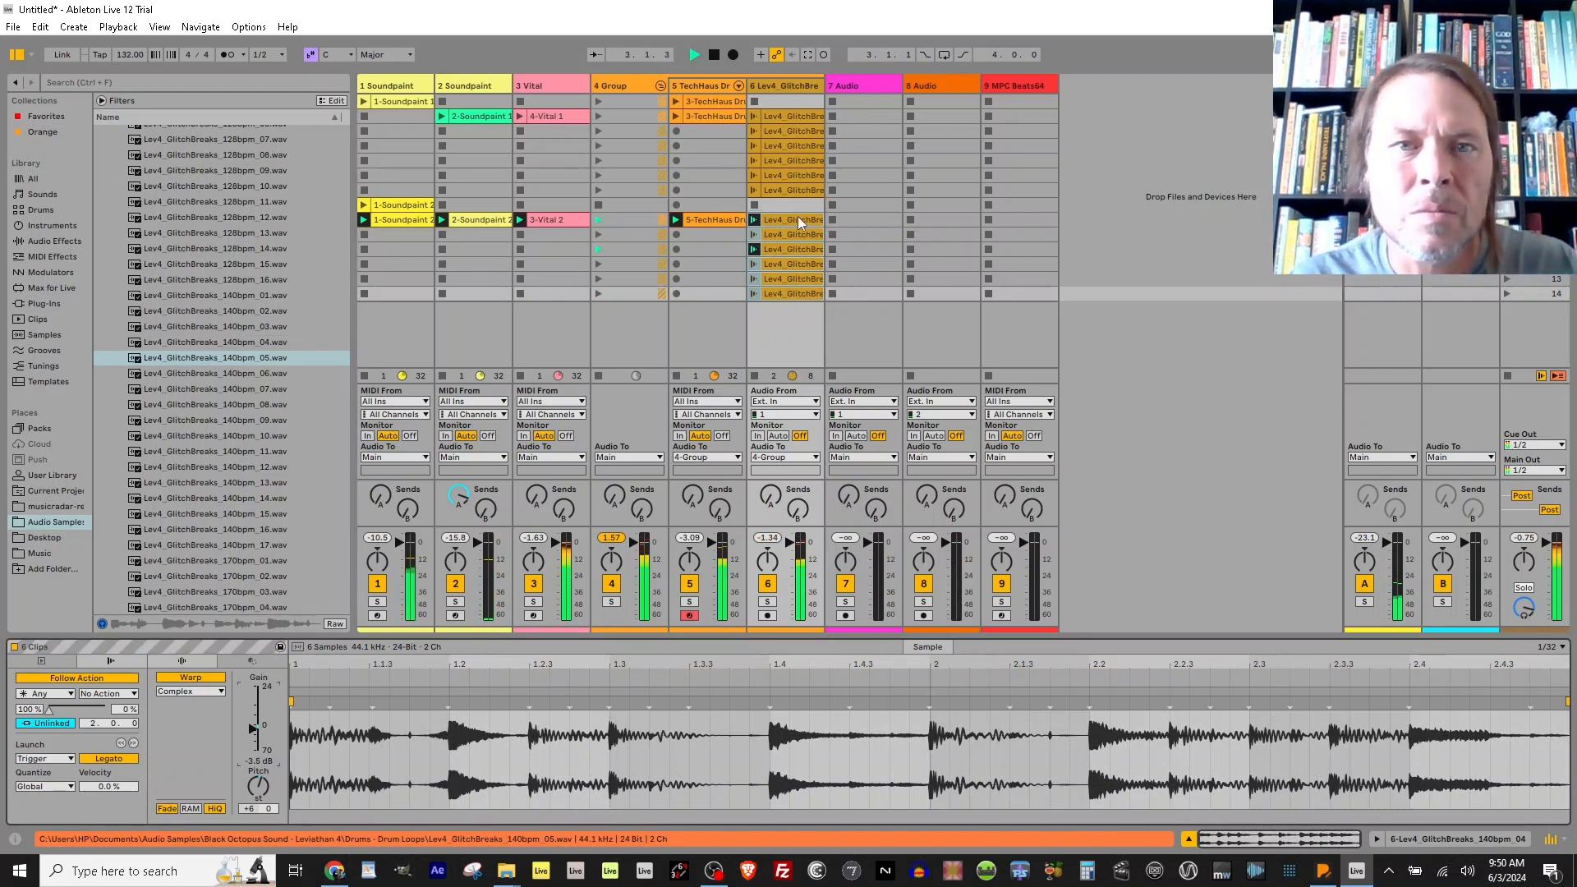
Insert a new MIDI track after the Vital track and load the Zebralette plug-in on it.
{"action": "left_click", "coordinate": [551, 85]}
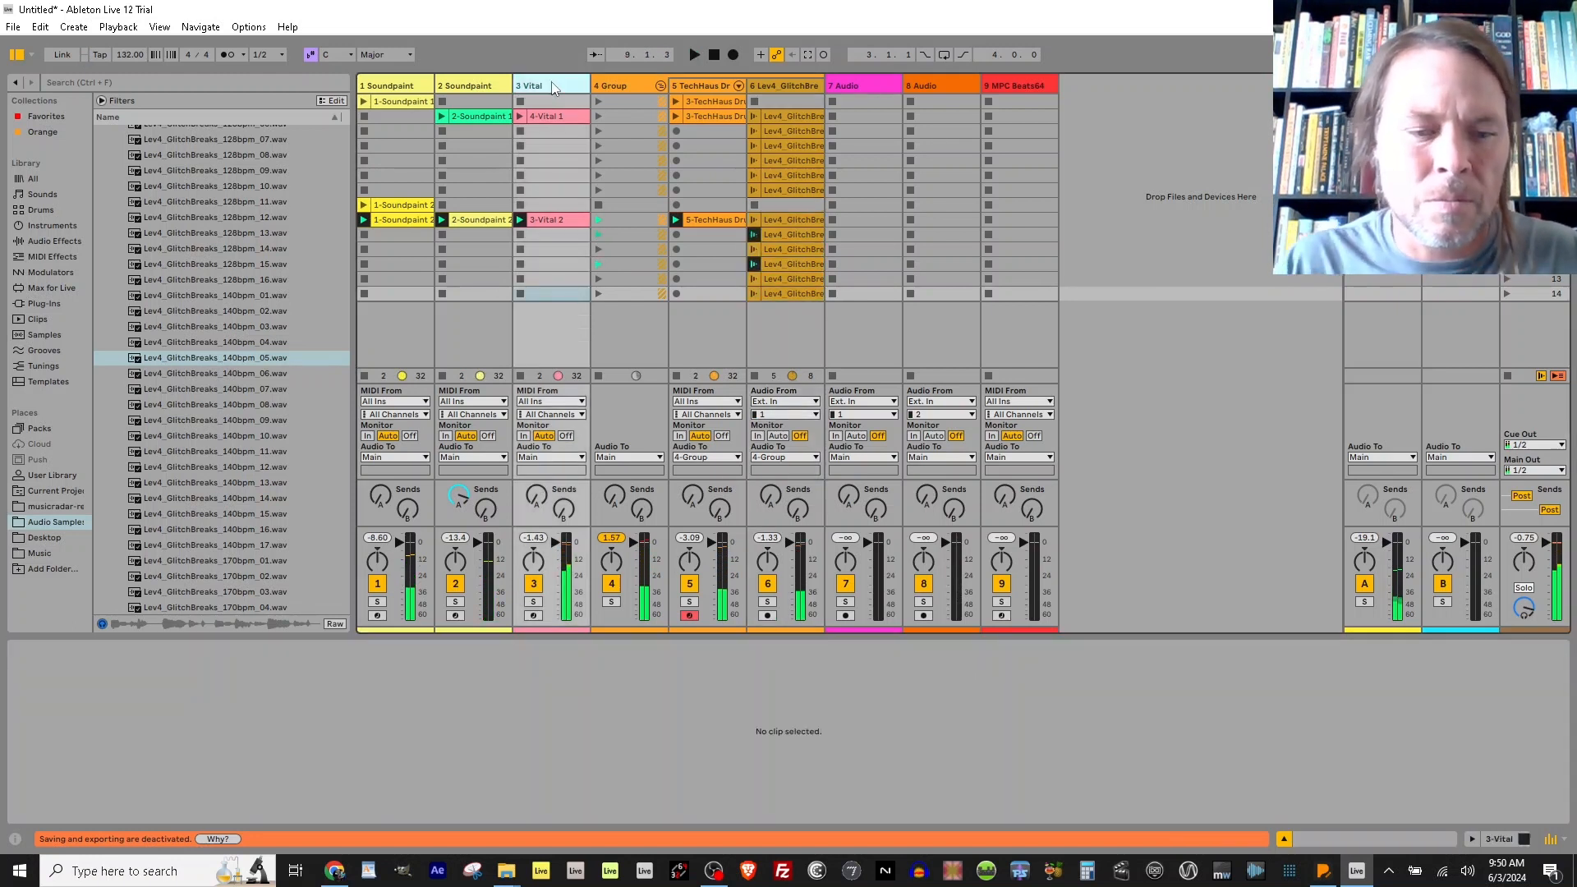
{"action": "key", "text": "ctrl+shift+t"}
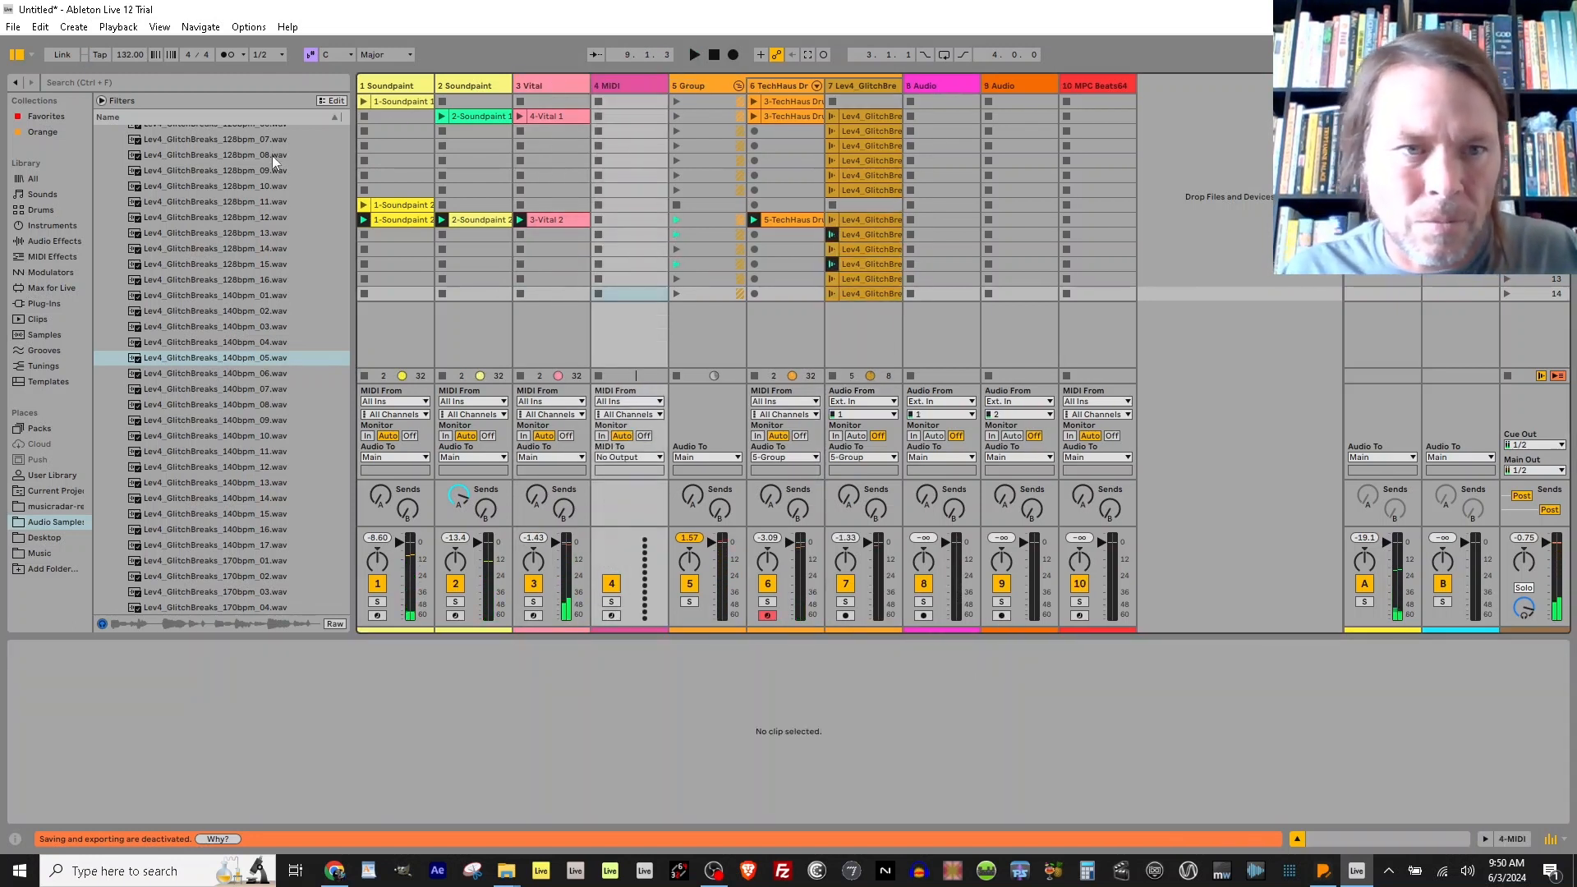
{"action": "left_click", "coordinate": [46, 303]}
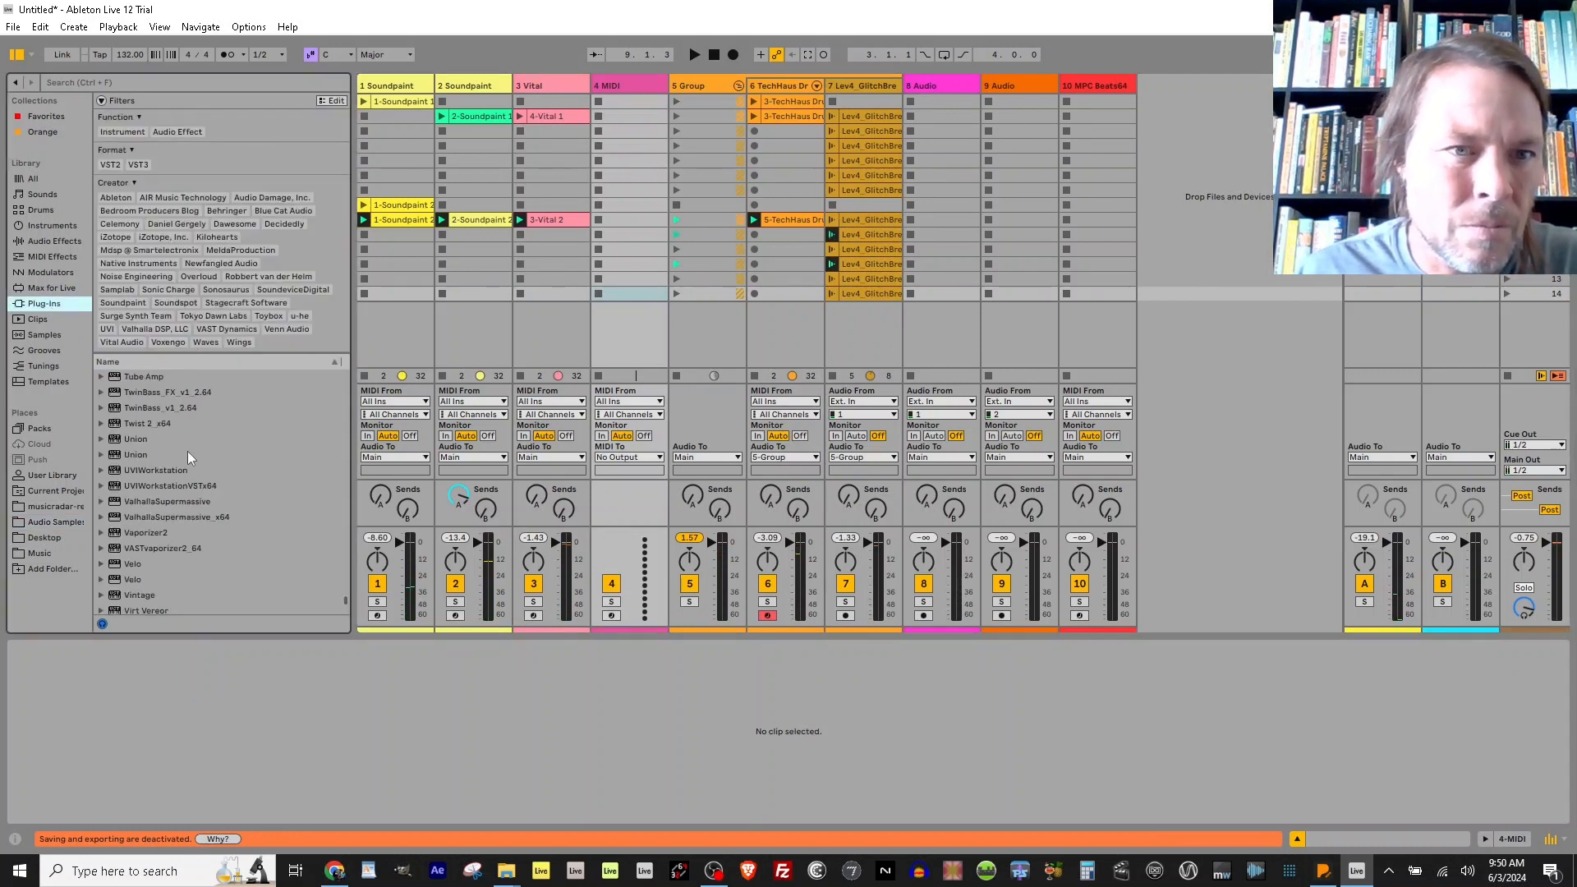
{"action": "scroll", "coordinate": [234, 432], "scroll_direction": "down", "scroll_amount": 3}
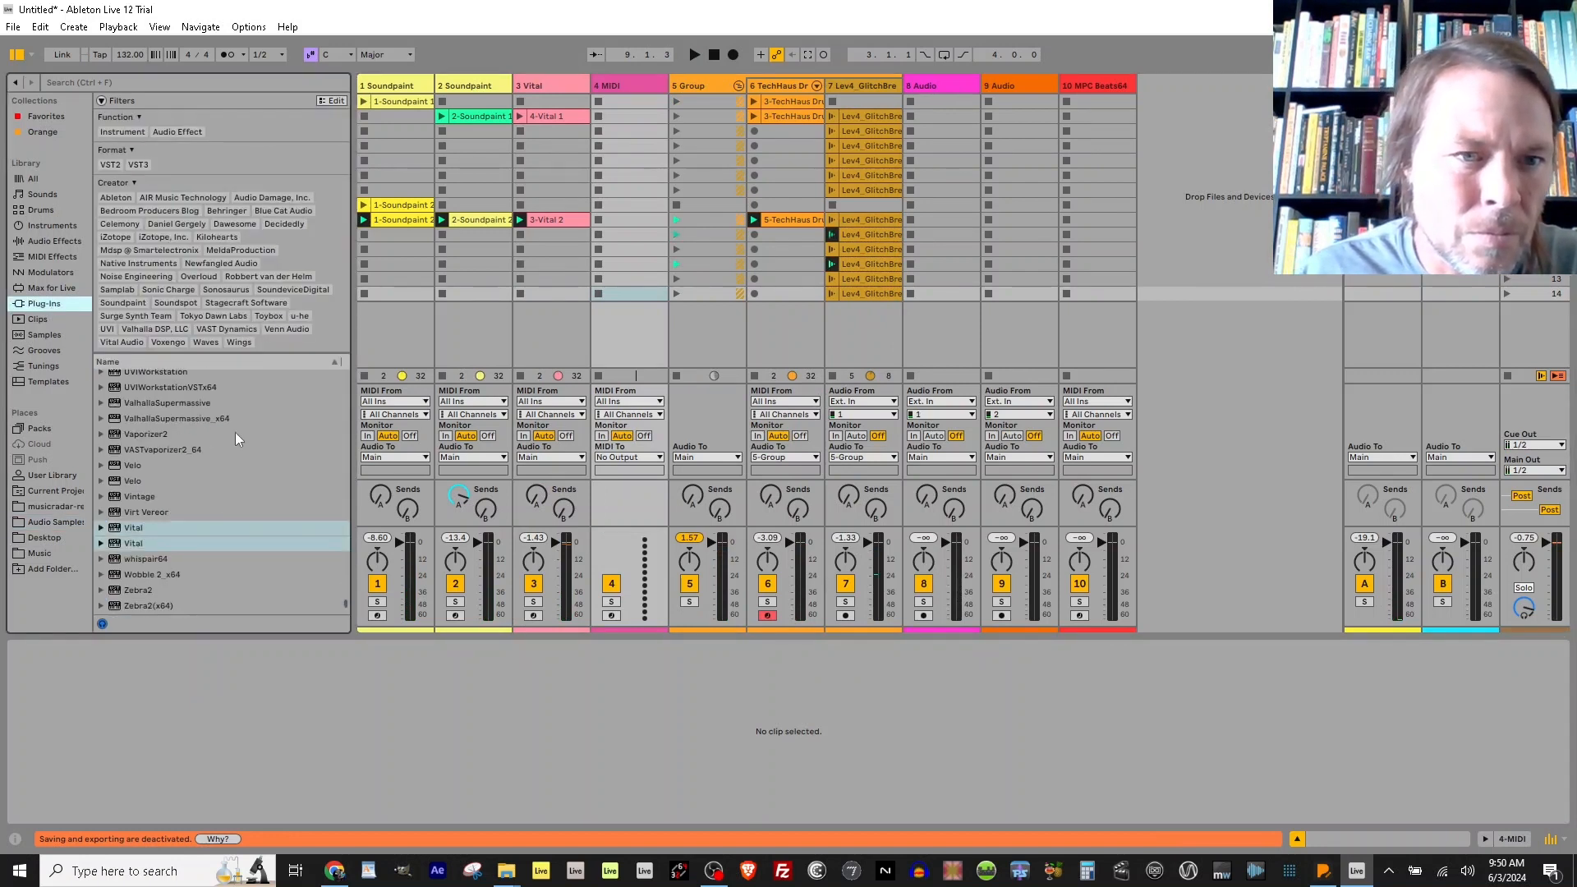
{"action": "scroll", "coordinate": [304, 441], "scroll_direction": "down", "scroll_amount": 3}
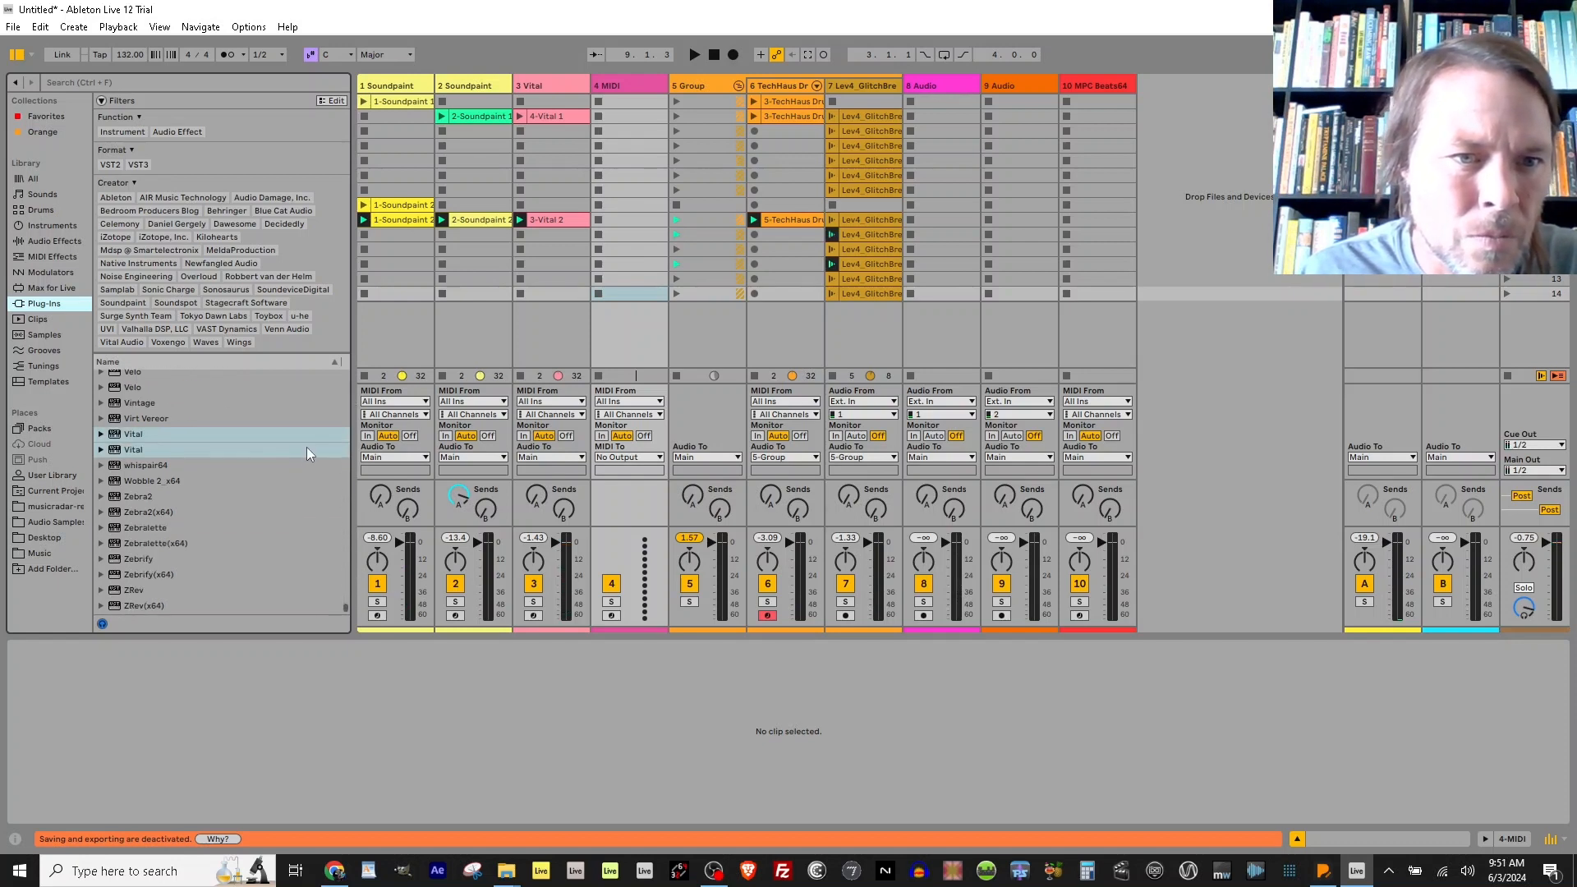
{"action": "left_click", "coordinate": [115, 529]}
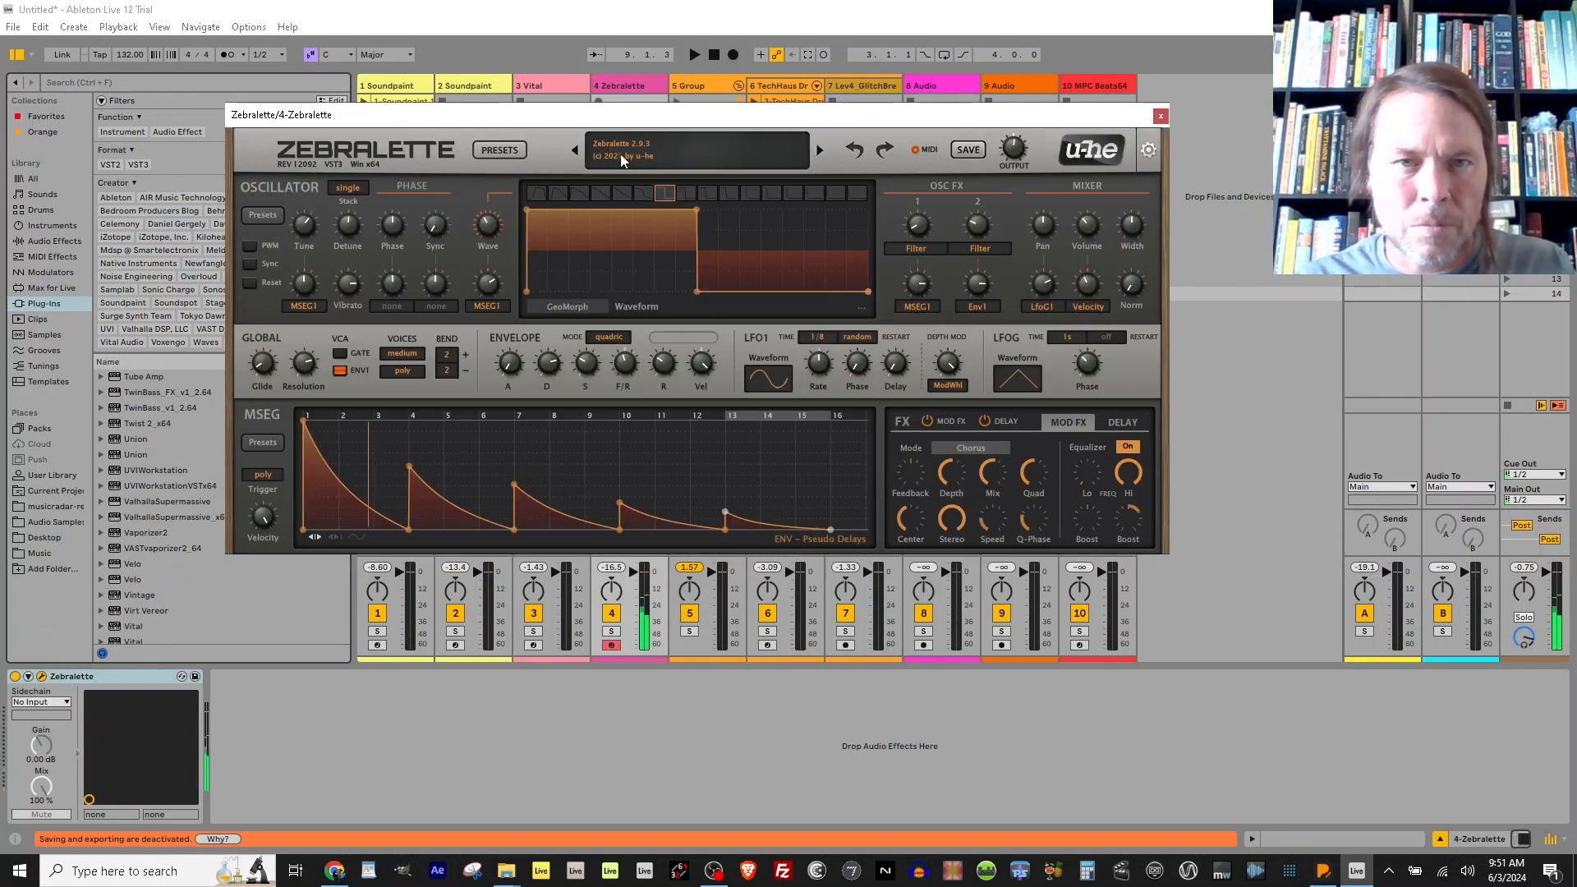
Lower the computer keyboard's octave to C4 to D5 and move the Zebralette window clear of the clip slots.
{"action": "key", "text": "z"}
{"action": "key", "text": "z"}
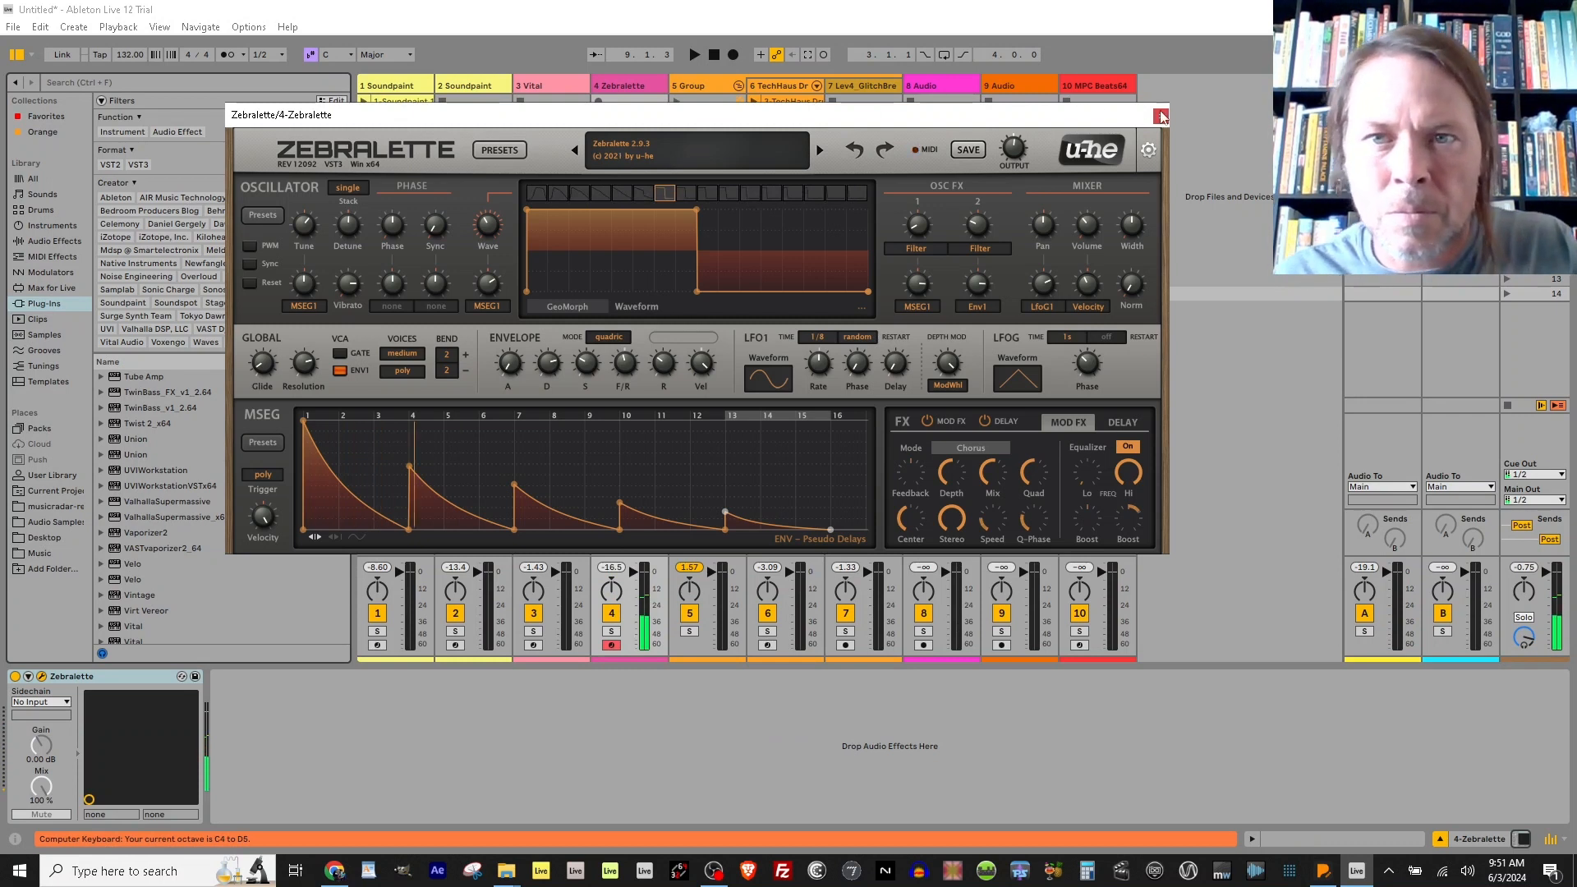
{"action": "left_click_drag", "start_coordinate": [1087, 119], "coordinate": [1081, 319]}
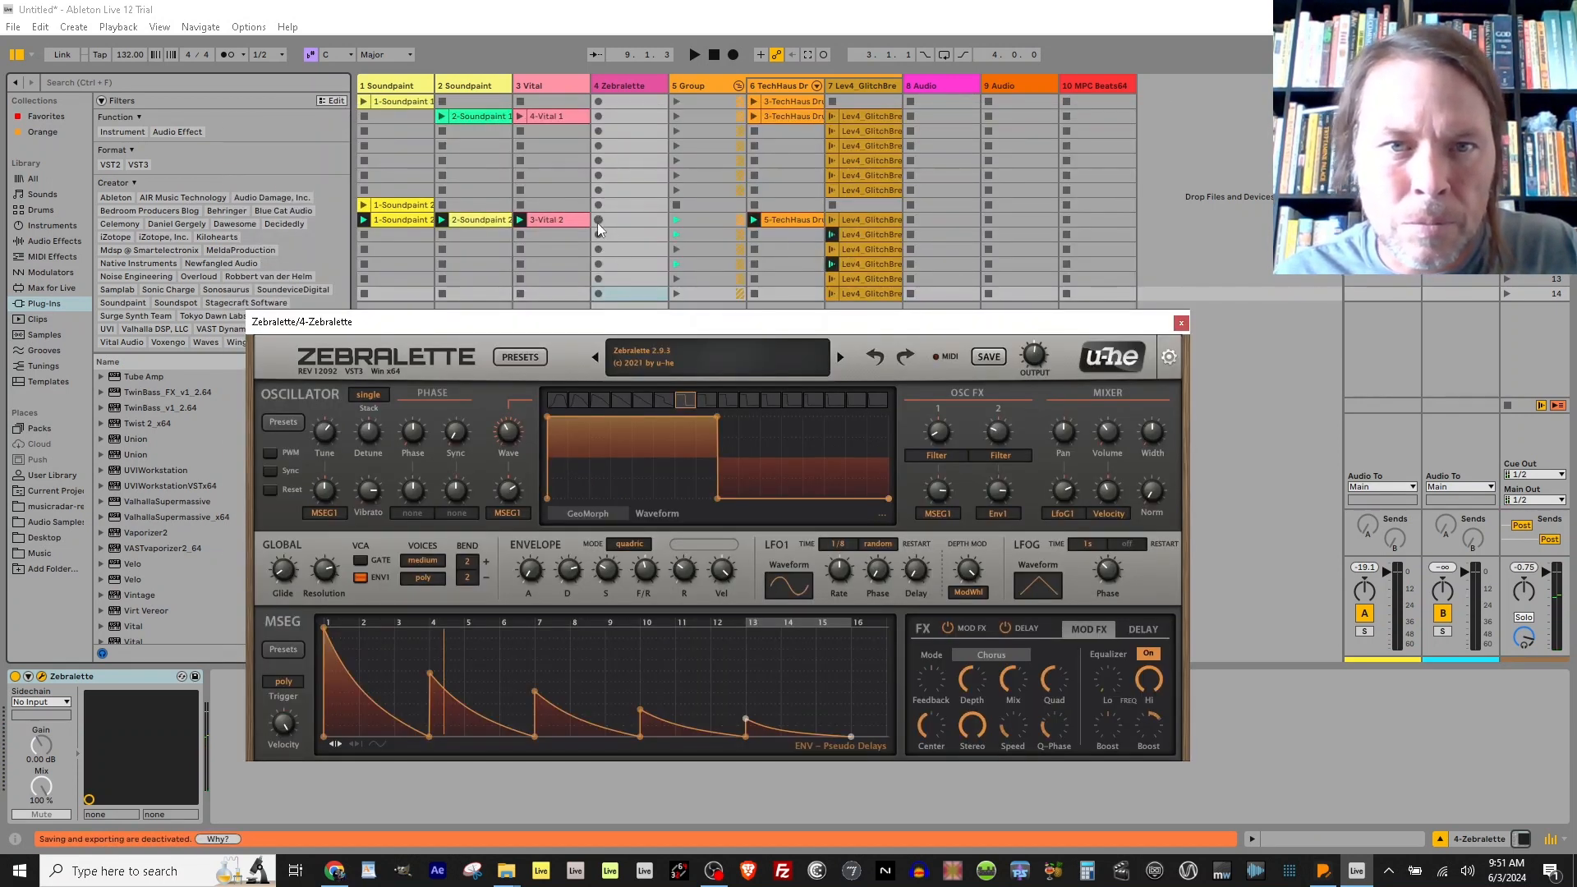
{"action": "left_click", "coordinate": [598, 234]}
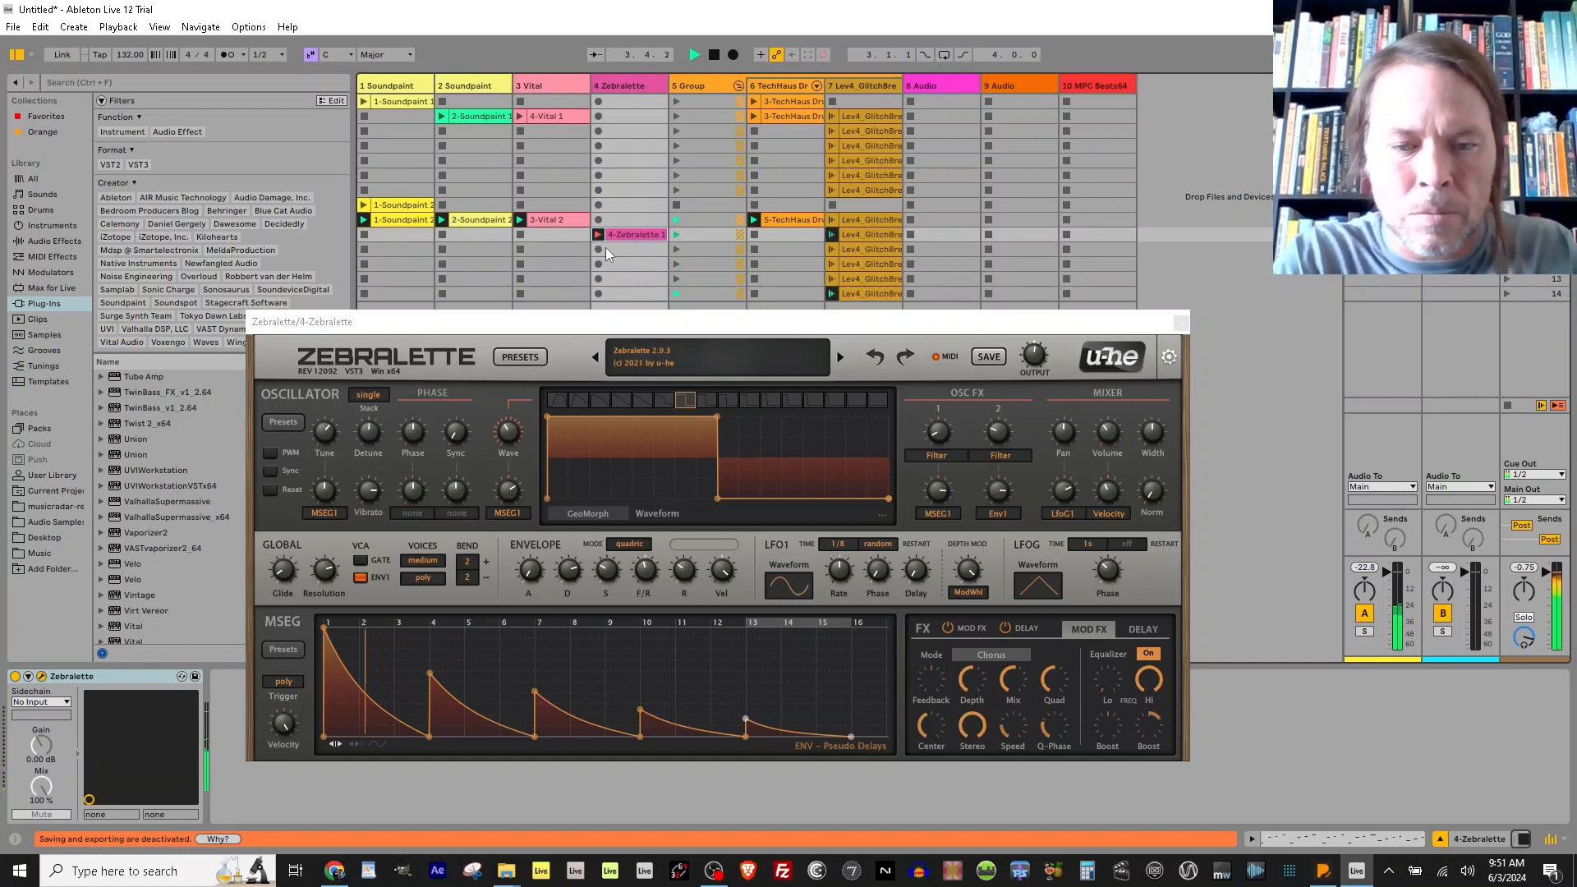
{"action": "key", "text": "space"}
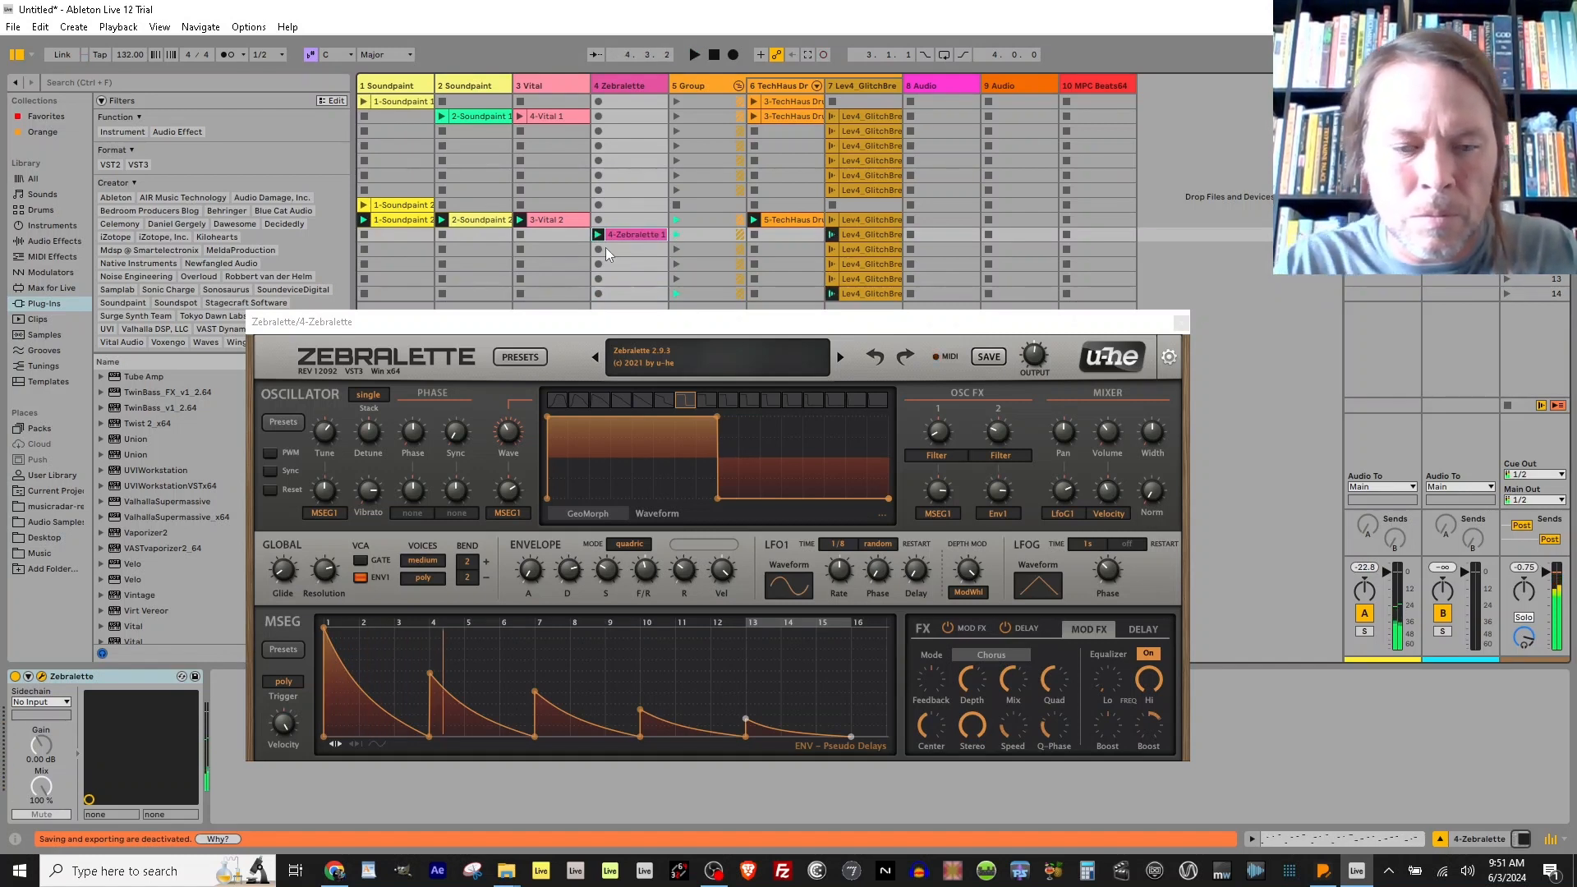
{"action": "key", "text": "Delete"}
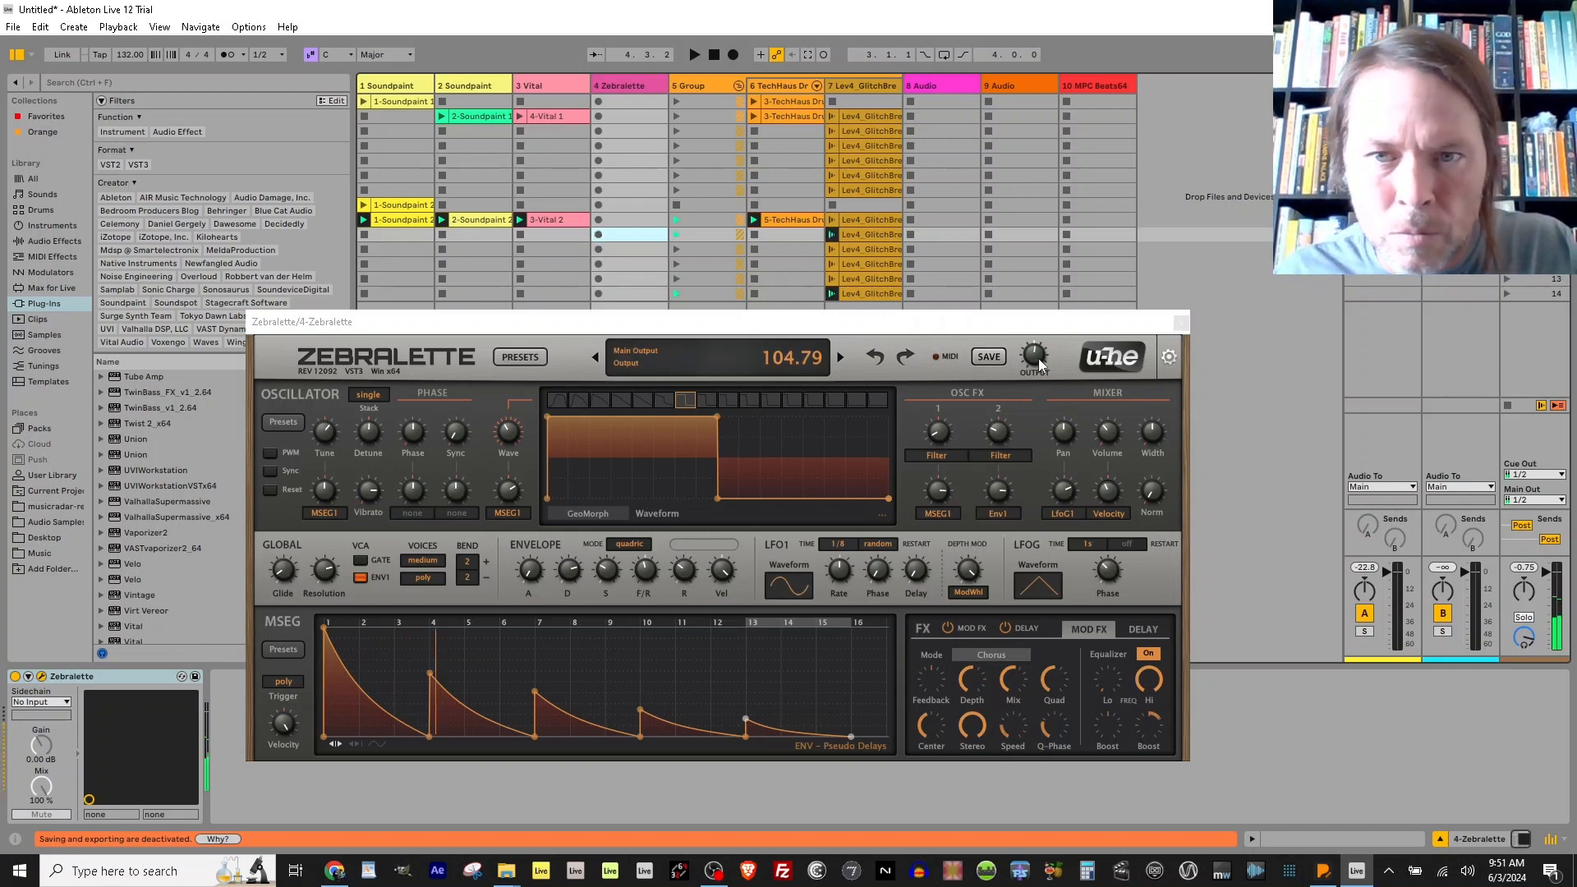
Raise Zebralette's main output to 174.79 and record a looping part in the Zebralette track's tenth slot.
{"action": "left_click_drag", "start_coordinate": [1036, 358], "coordinate": [1041, 254]}
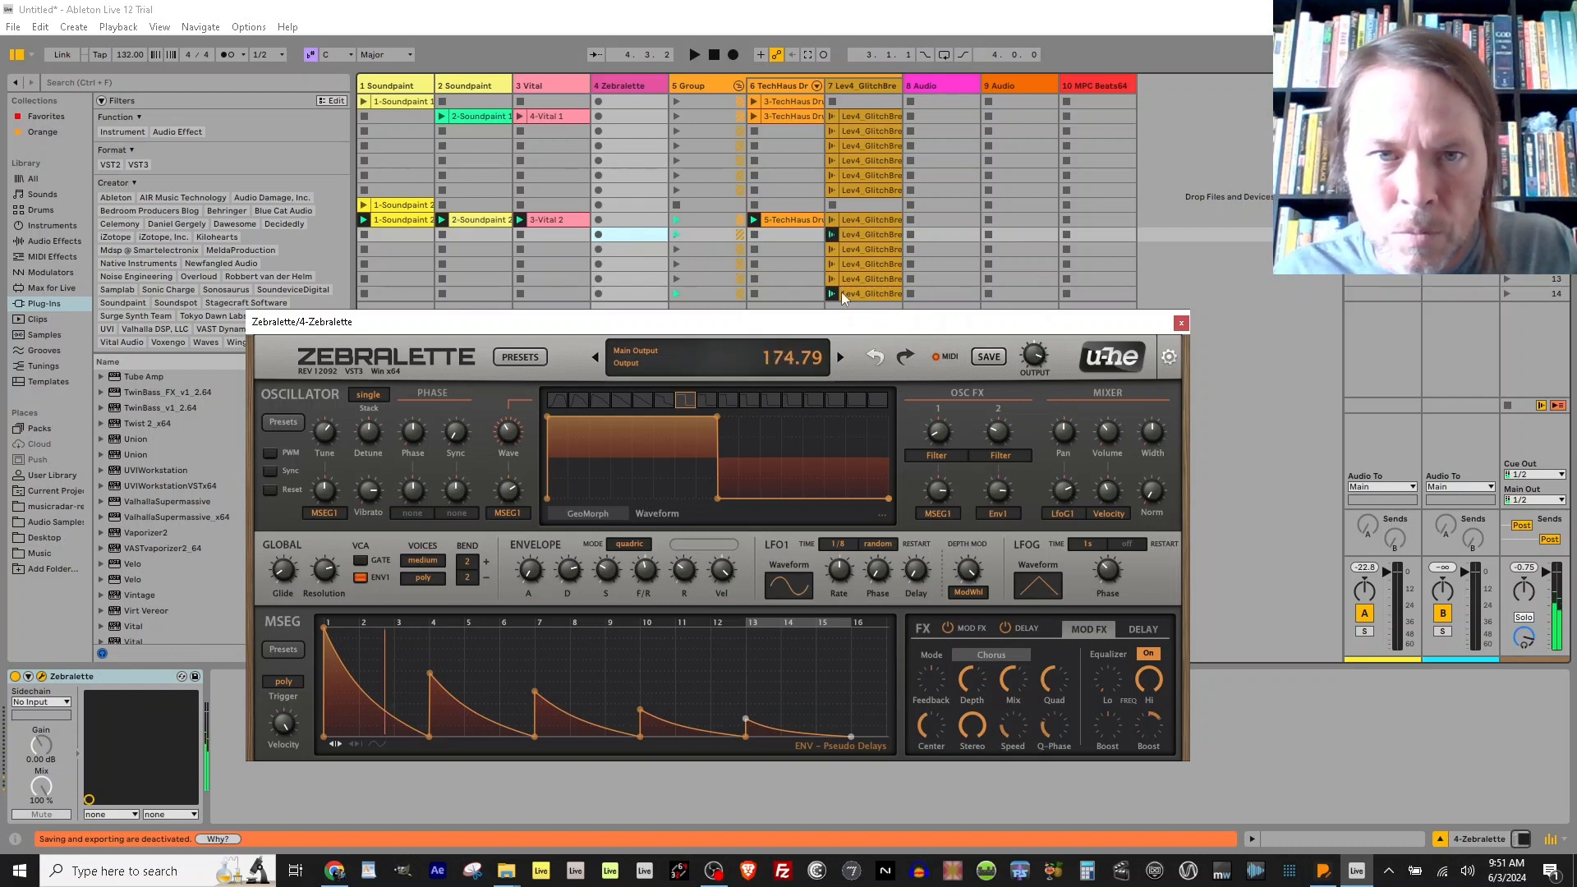
{"action": "left_click", "coordinate": [598, 235]}
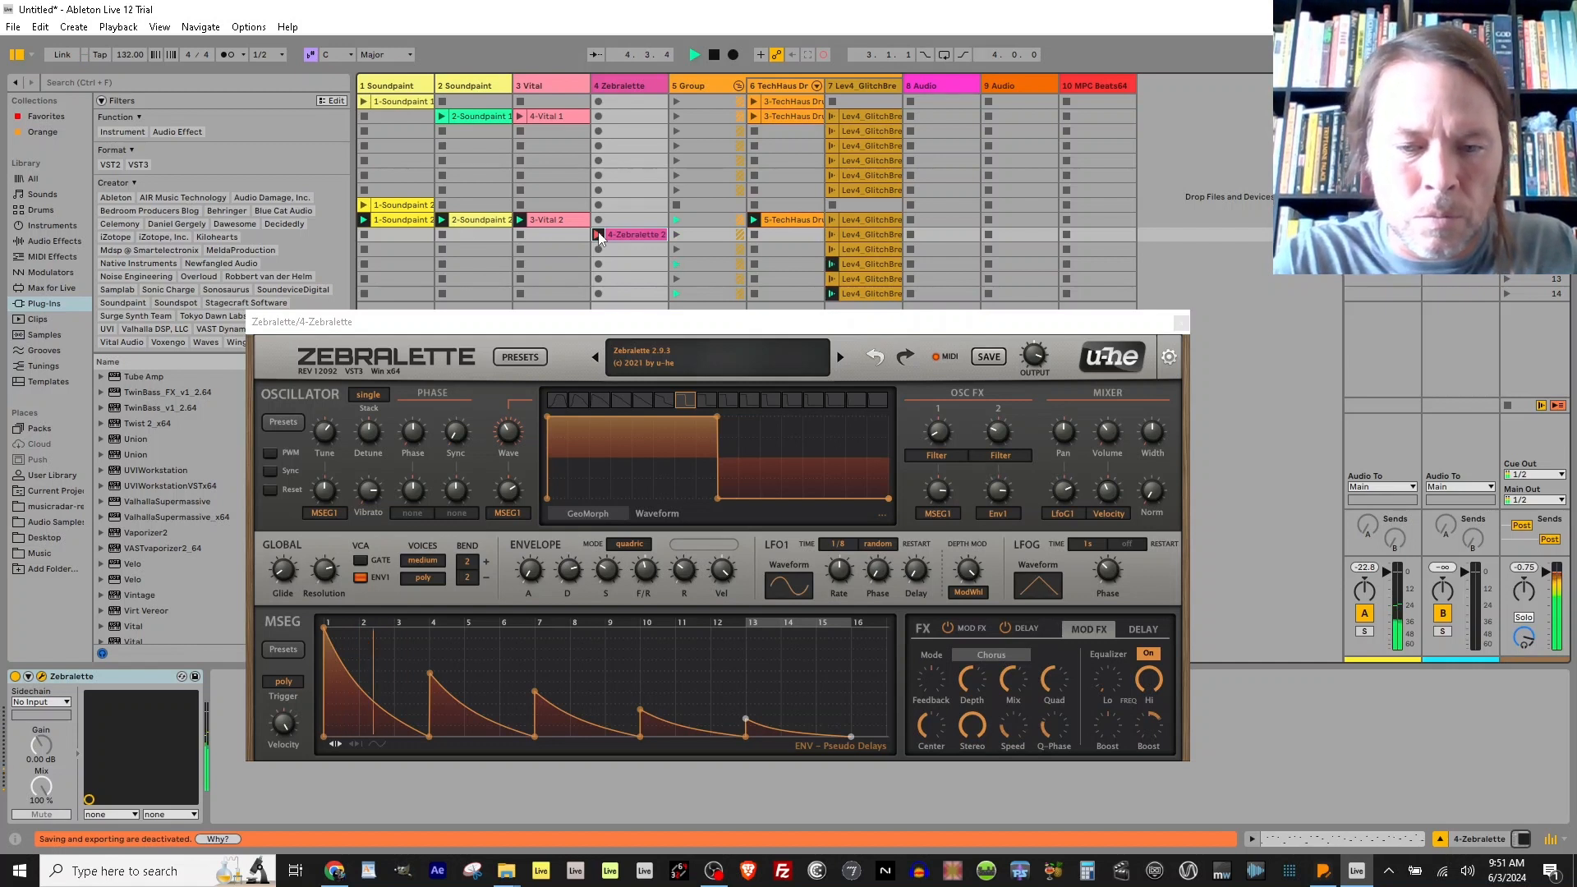
{"action": "key", "text": "space"}
{"action": "left_click", "coordinate": [598, 235]}
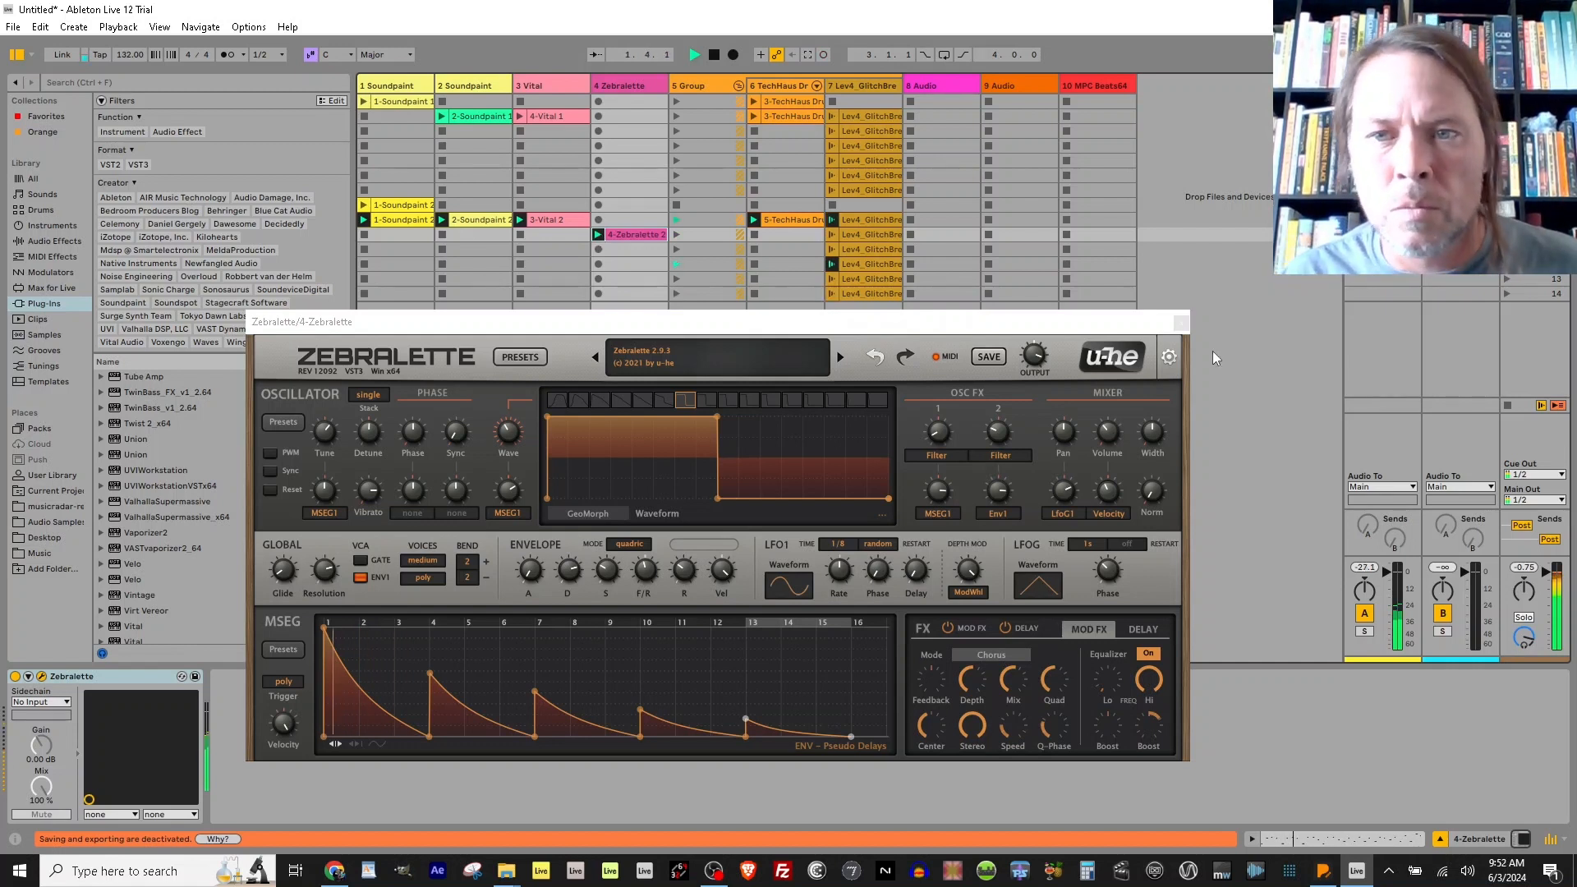
Close the Zebralette window and disarm the Zebralette track after checking its recorded clip.
{"action": "left_click", "coordinate": [1180, 326]}
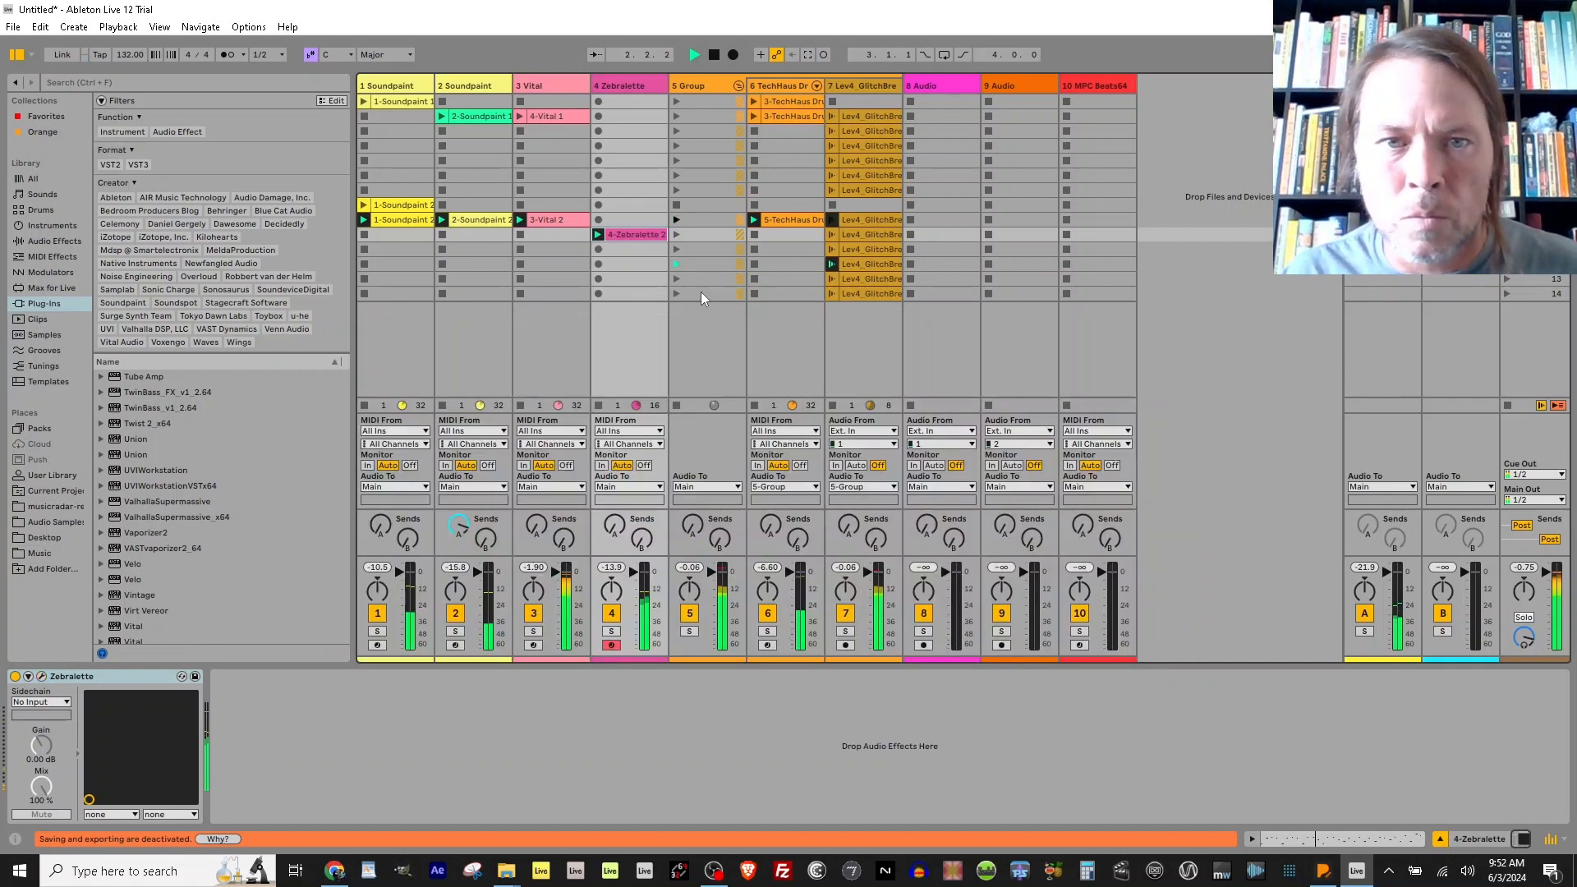
{"action": "left_click", "coordinate": [634, 236]}
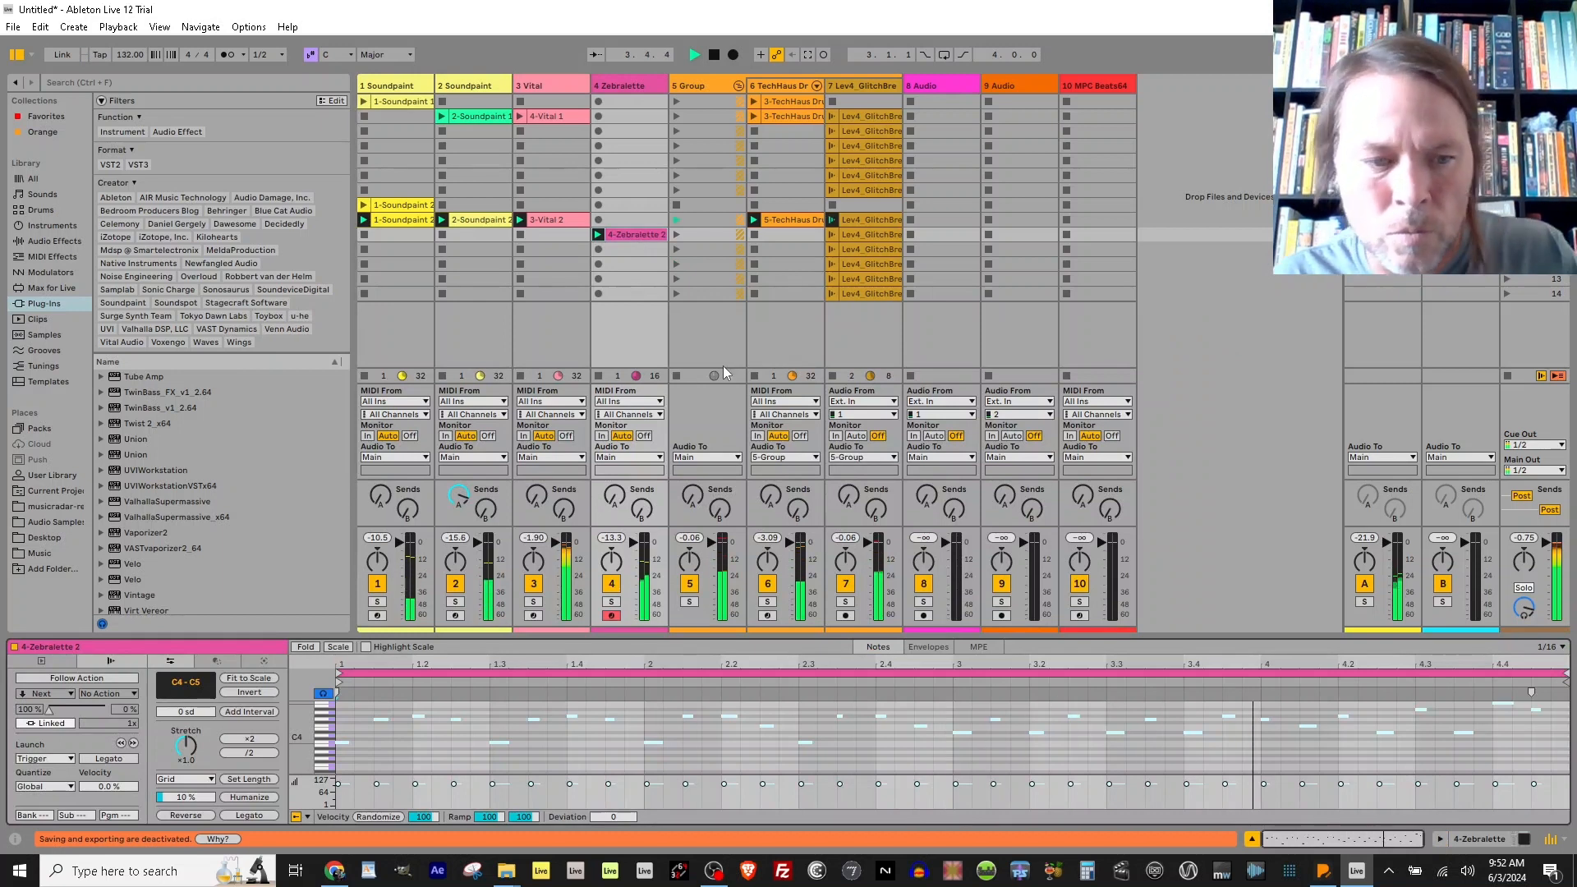
{"action": "key", "text": "shift+Tab"}
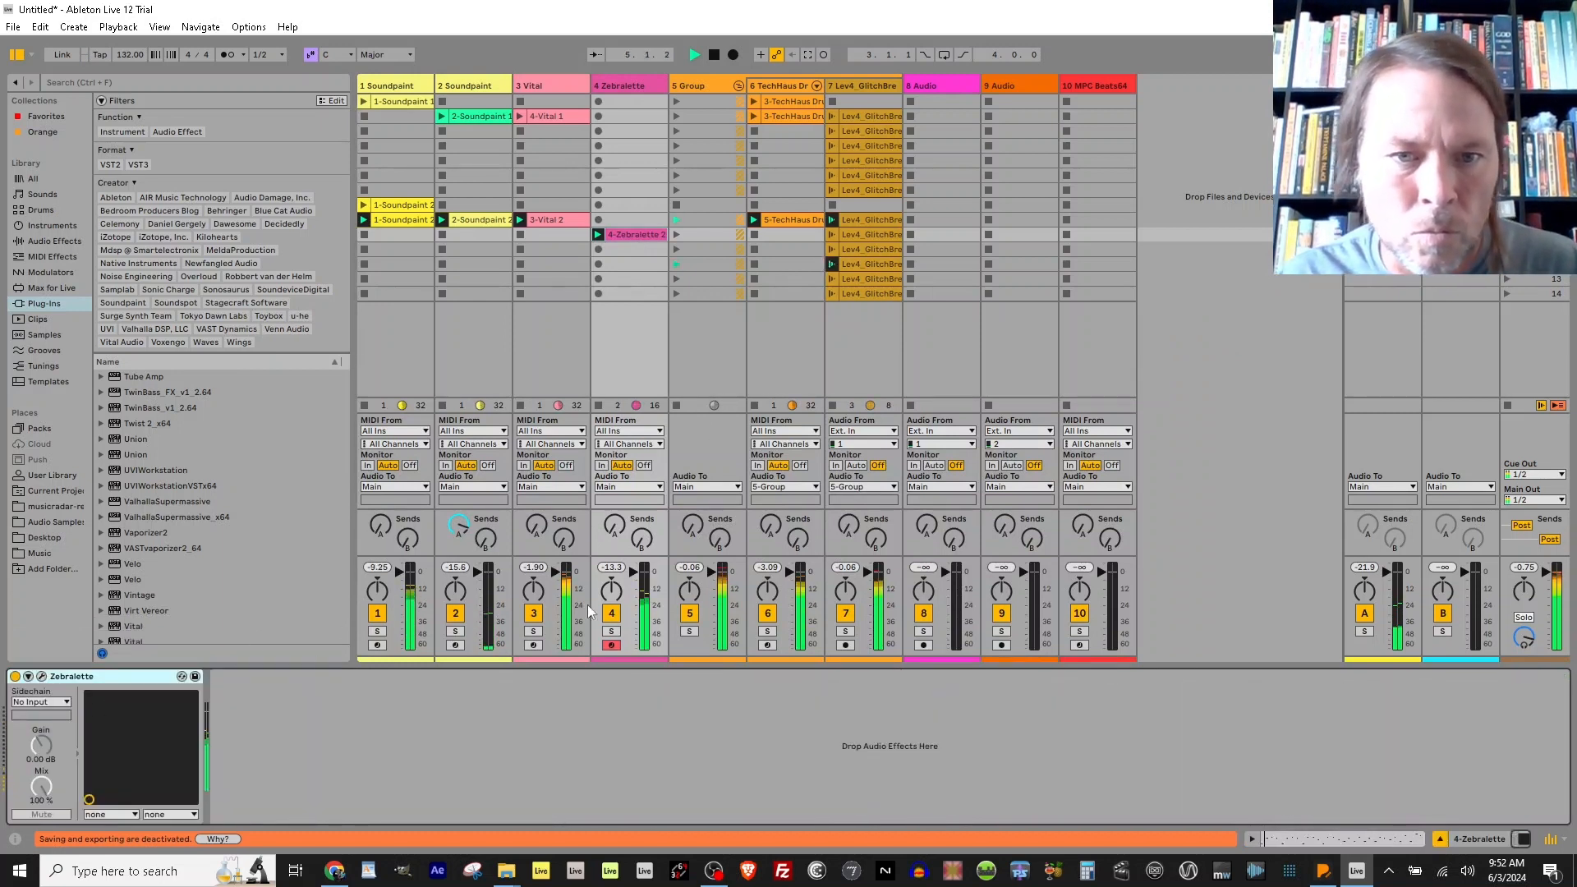
{"action": "left_click", "coordinate": [613, 645]}
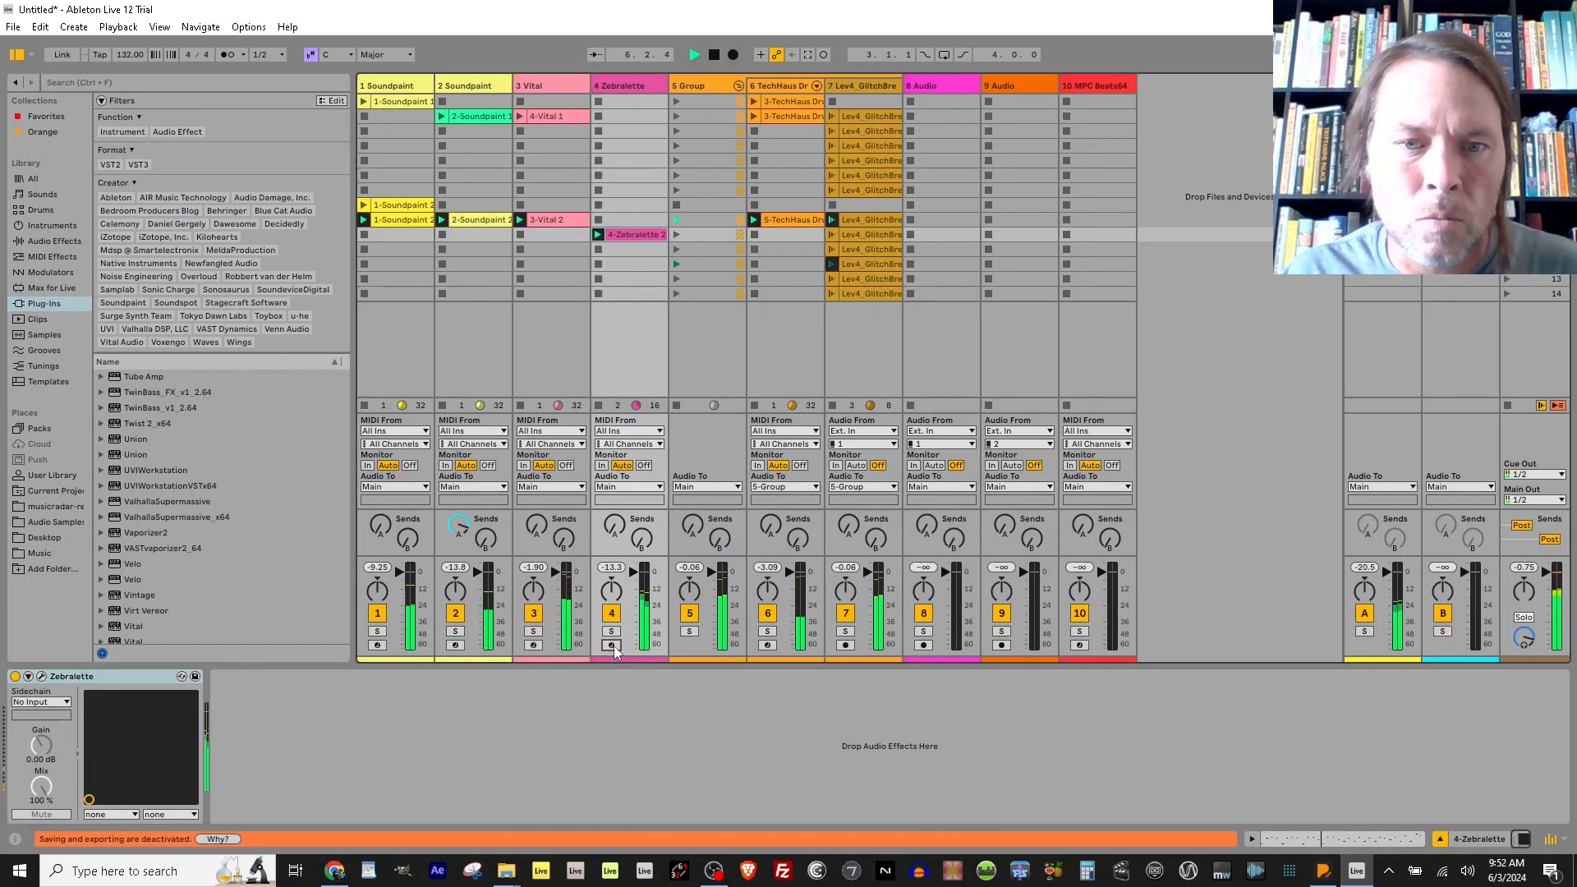
Add a Limiter with 7.62 dB gain after Zebralette and lower the track's volume to -5.0 dB.
{"action": "left_click", "coordinate": [43, 226]}
{"action": "left_click", "coordinate": [41, 242]}
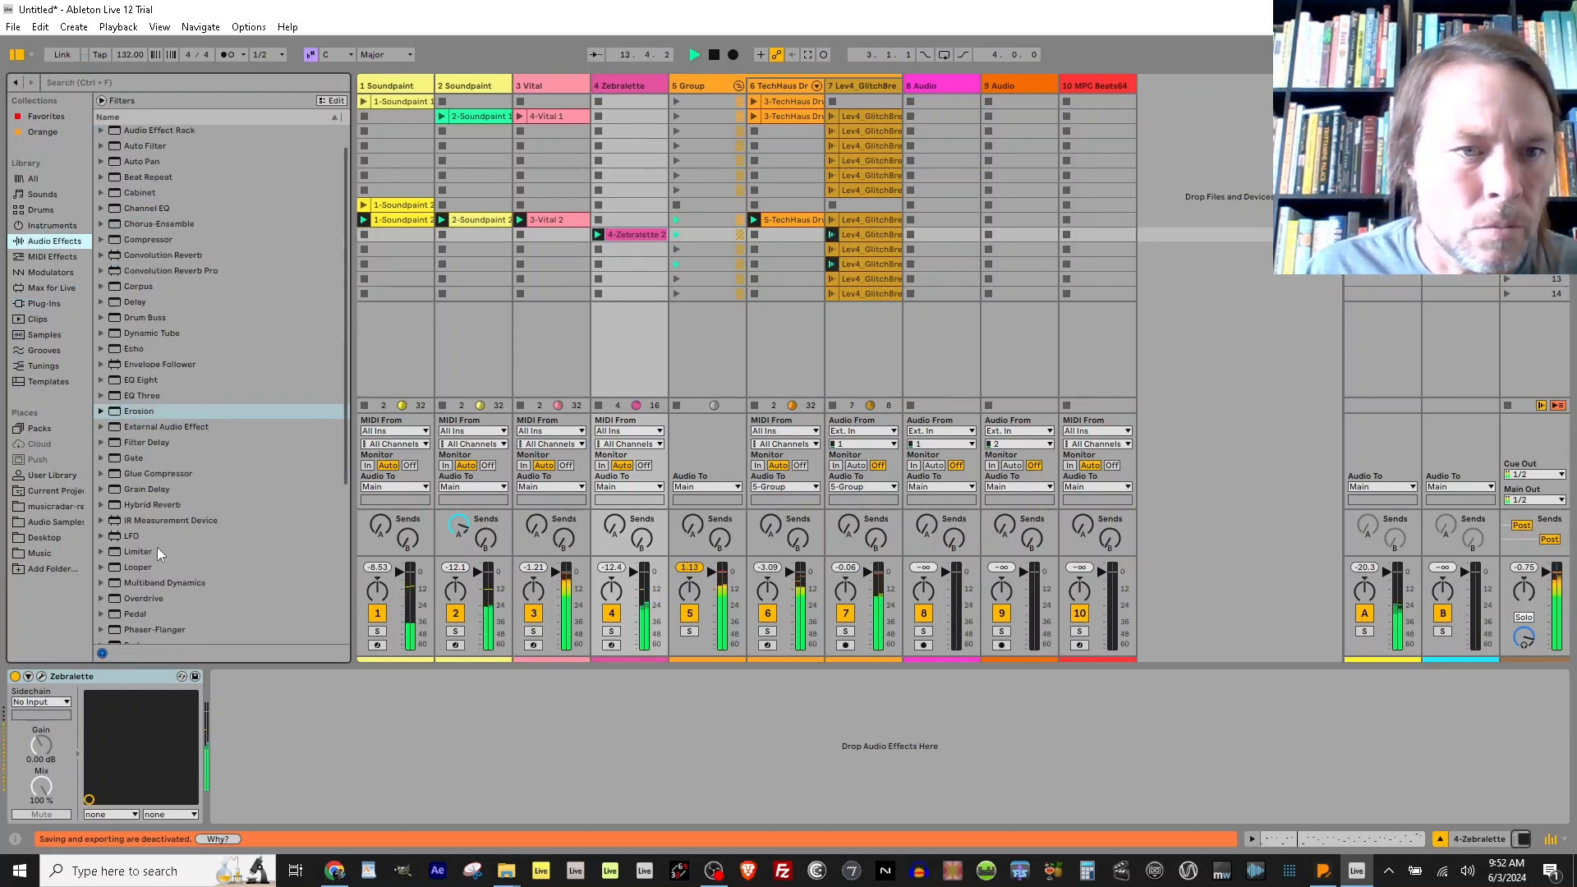
{"action": "scroll", "coordinate": [156, 547], "scroll_direction": "down", "scroll_amount": 1}
{"action": "left_click", "coordinate": [123, 535]}
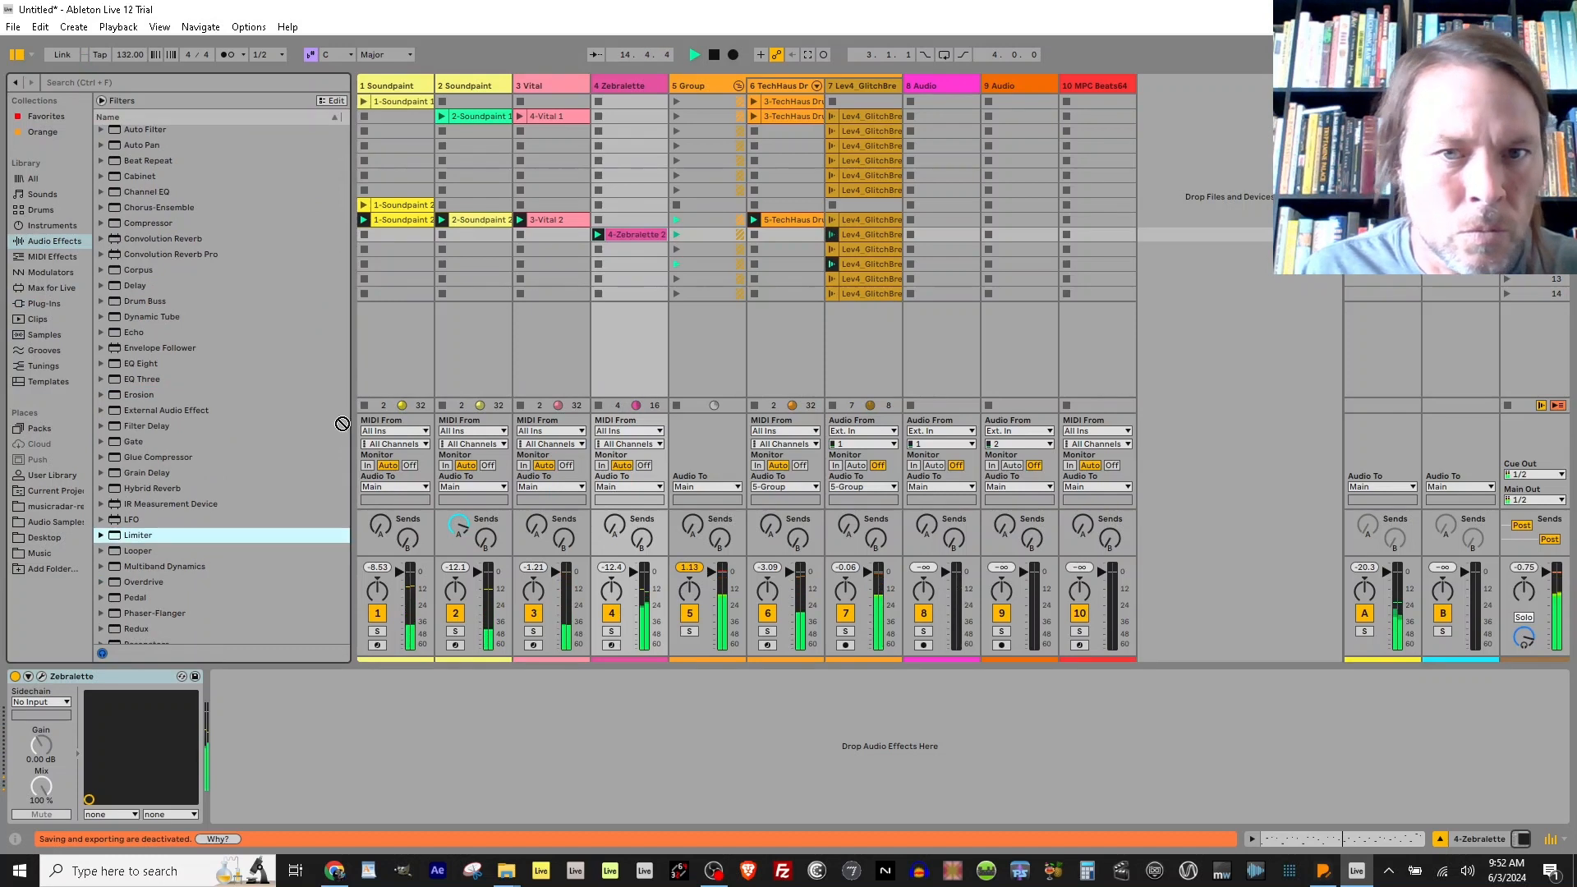
{"action": "left_click_drag", "start_coordinate": [125, 492], "coordinate": [284, 369]}
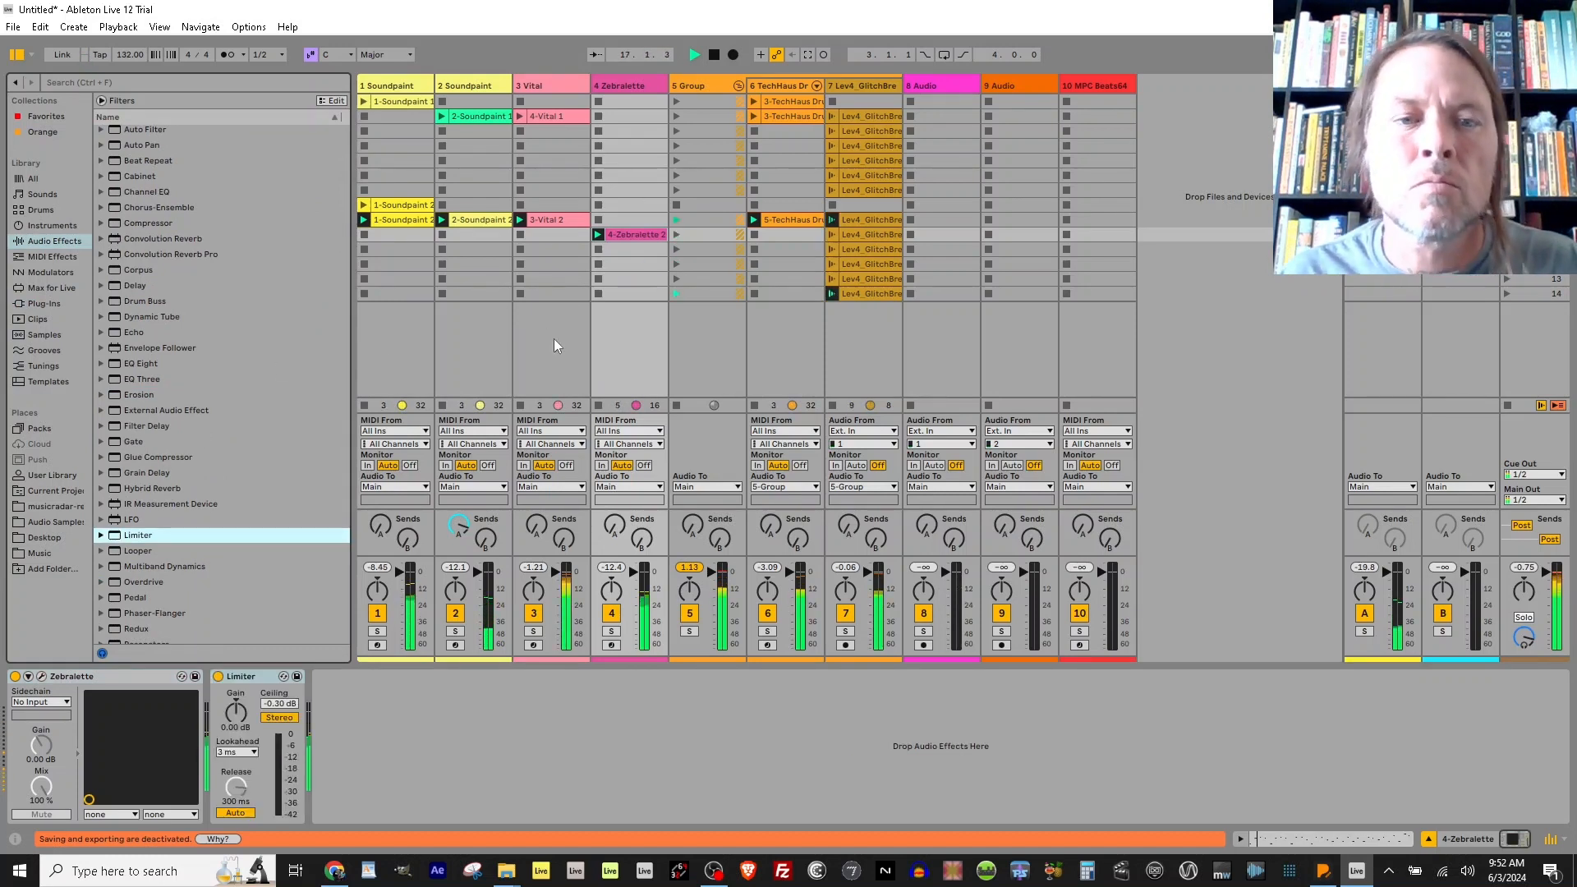
{"action": "left_click_drag", "start_coordinate": [236, 715], "coordinate": [235, 690]}
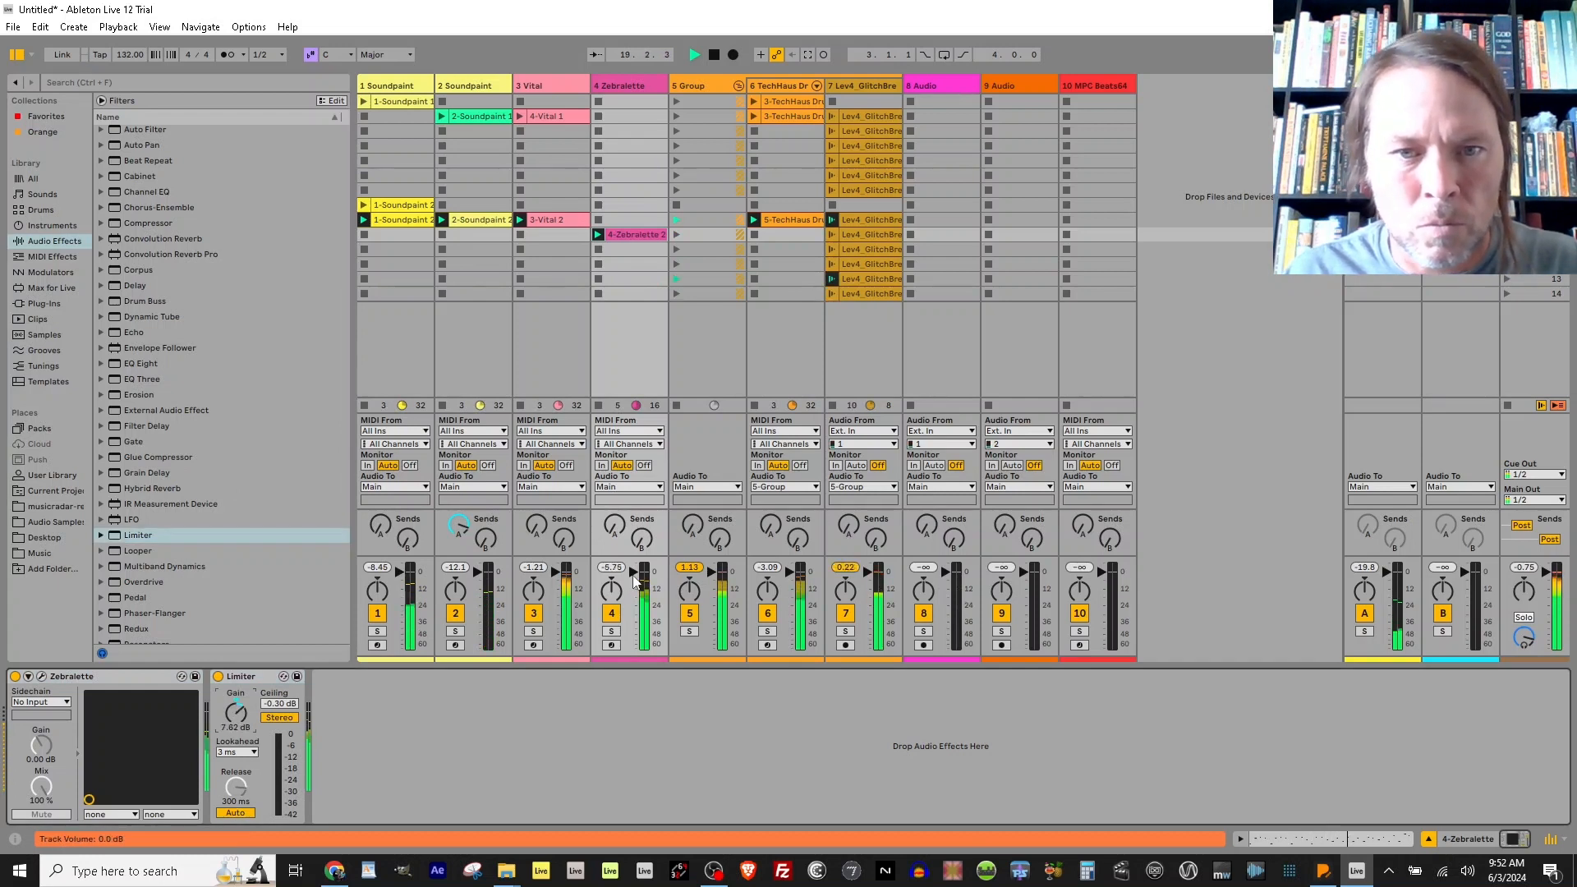
{"action": "left_click_drag", "start_coordinate": [633, 572], "coordinate": [633, 579]}
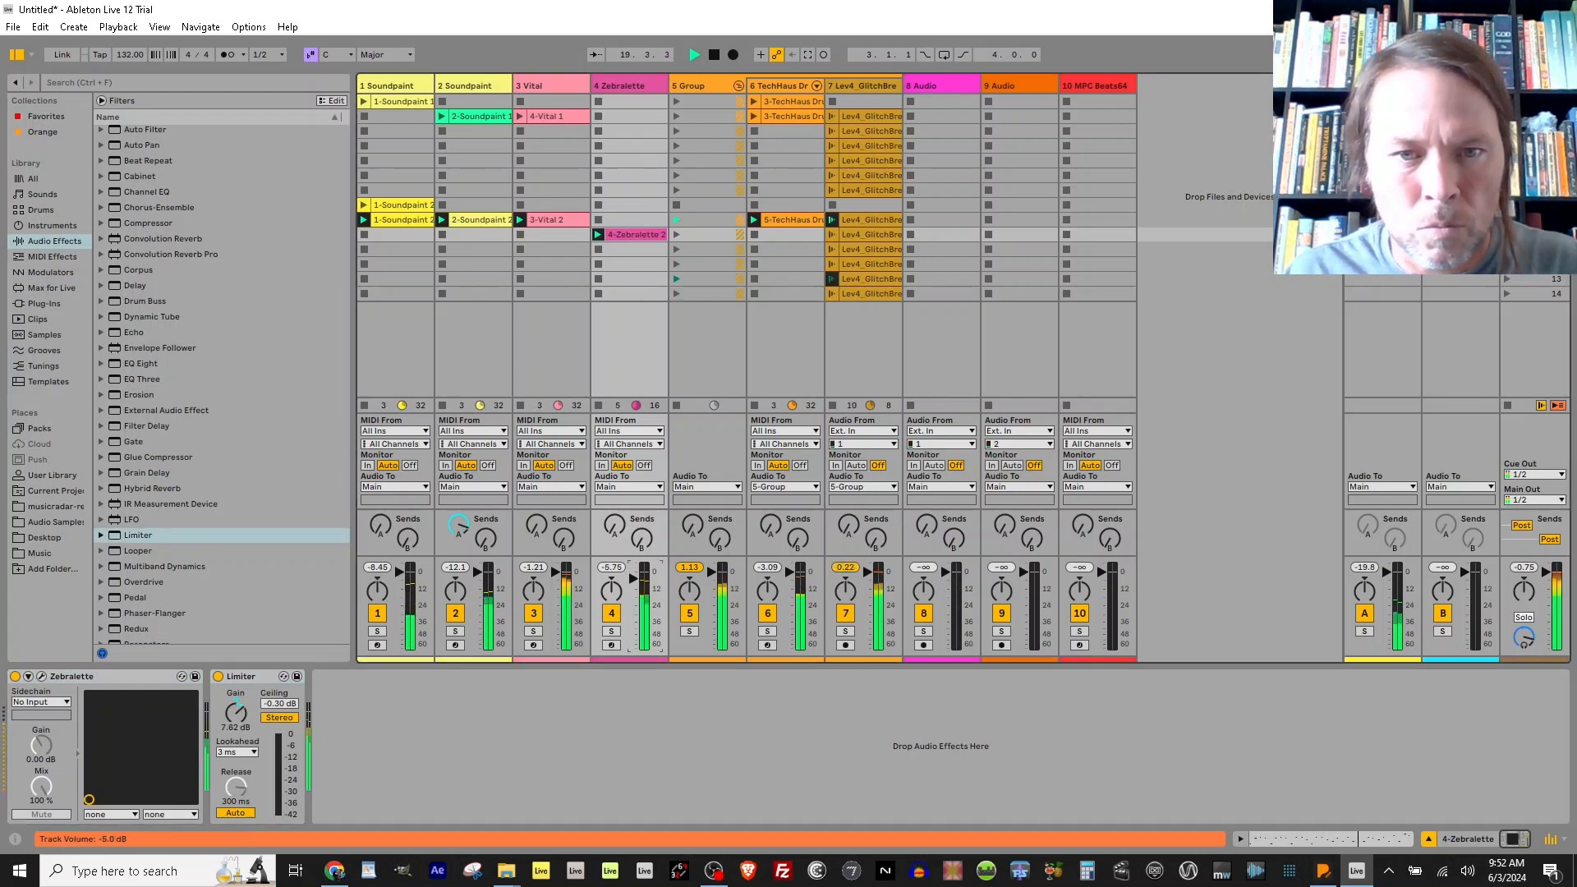
Reopen Zebralette, audition presets against the playing loop and load TUC Piano Hammer.
{"action": "left_click", "coordinate": [42, 676]}
{"action": "left_click", "coordinate": [838, 359]}
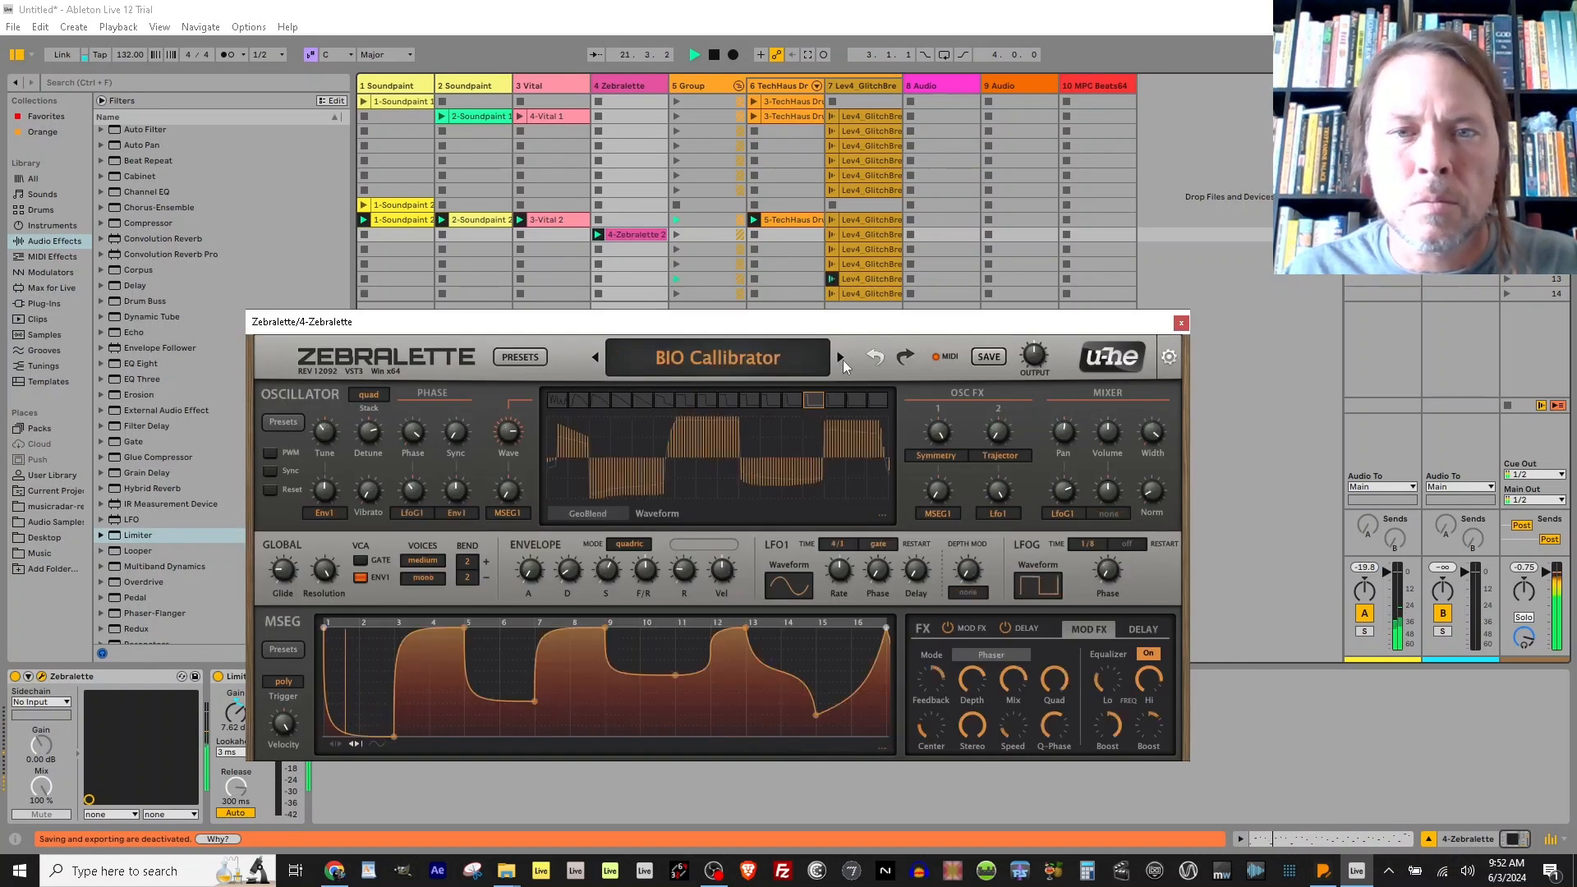
{"action": "left_click", "coordinate": [839, 358]}
{"action": "left_click", "coordinate": [840, 358]}
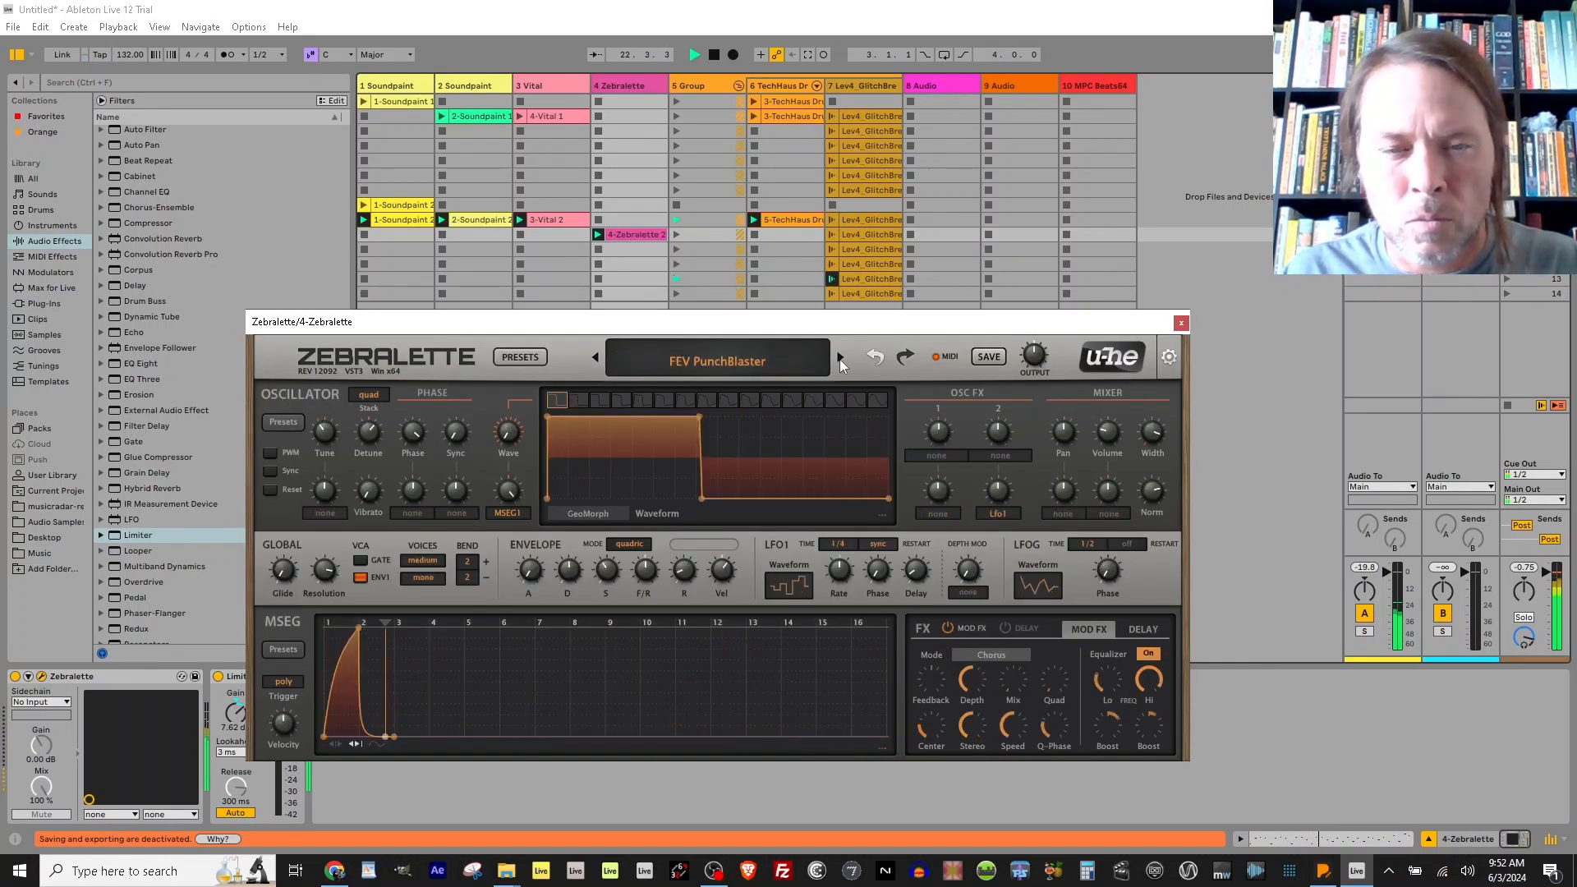
{"action": "left_click", "coordinate": [839, 359]}
{"action": "left_click", "coordinate": [730, 367]}
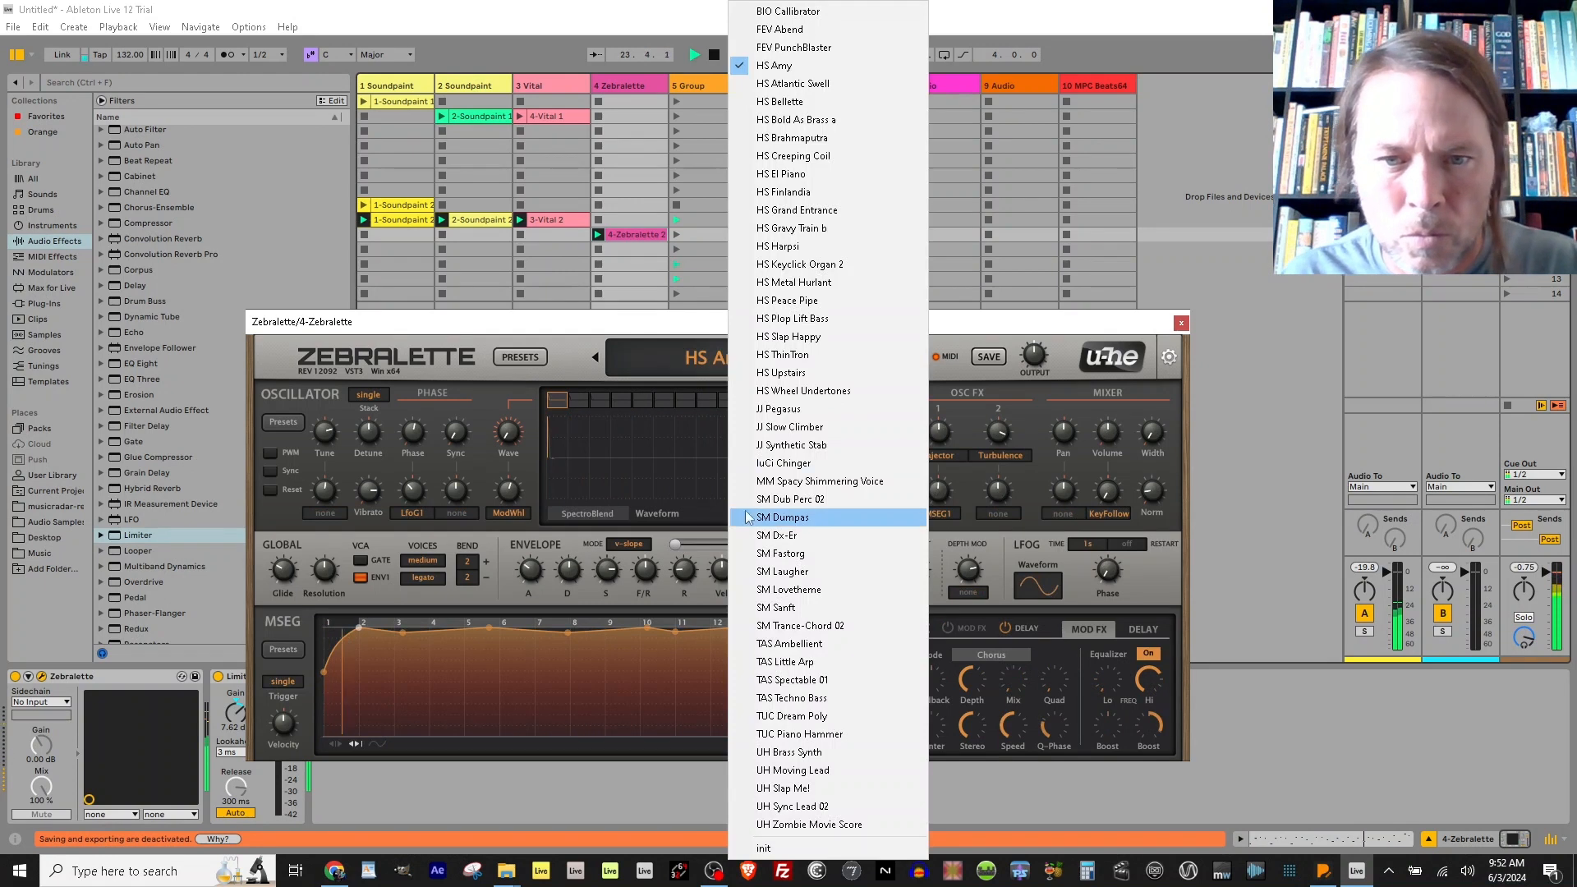
{"action": "left_click", "coordinate": [809, 823]}
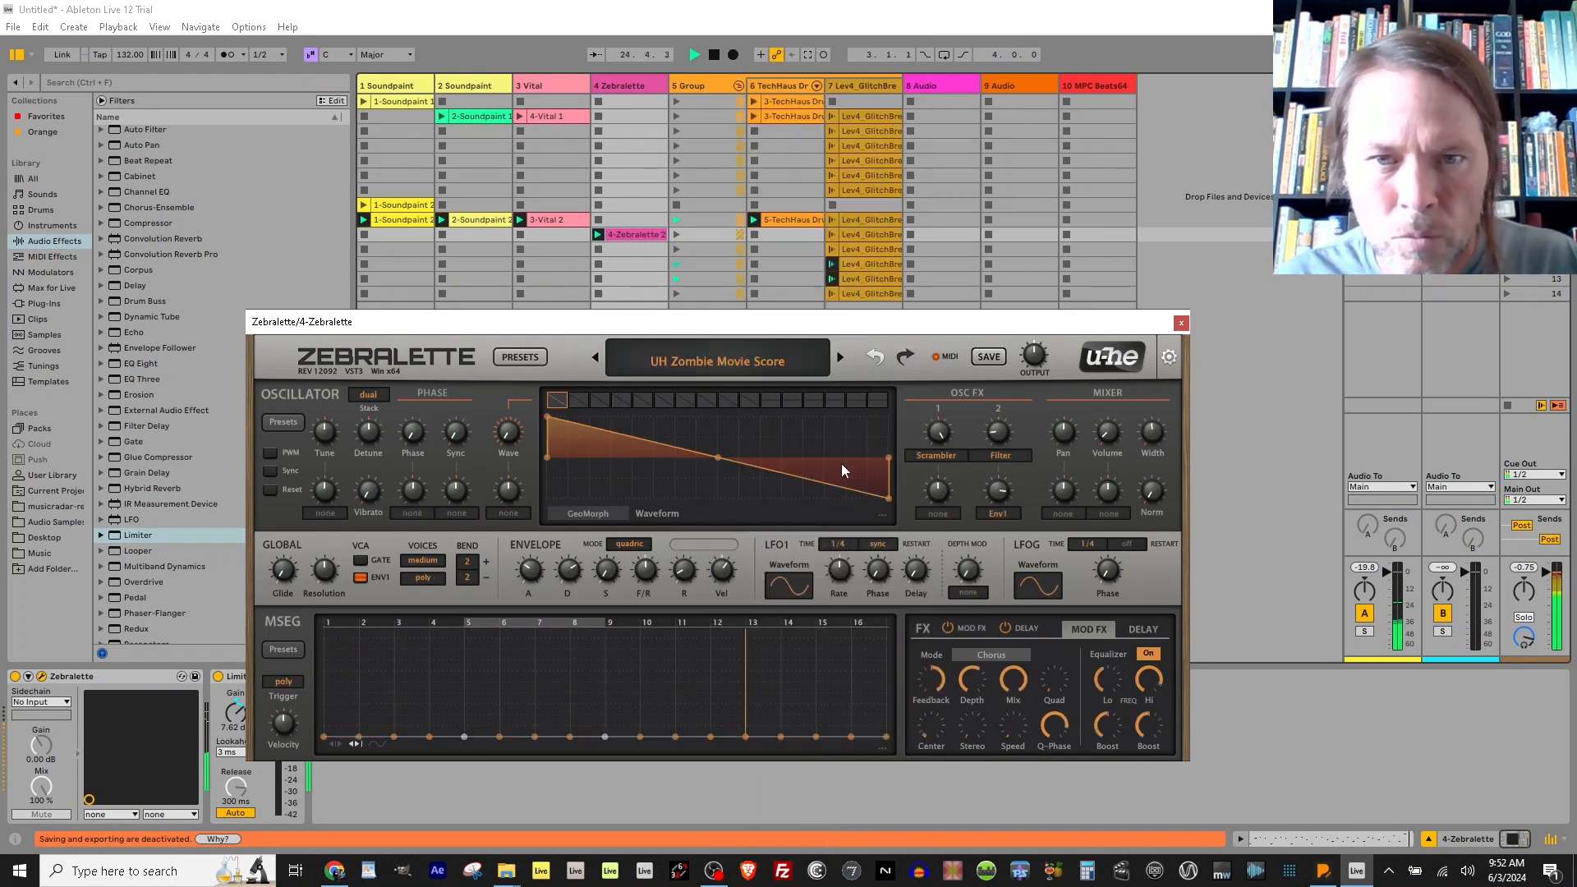
{"action": "left_click", "coordinate": [595, 358]}
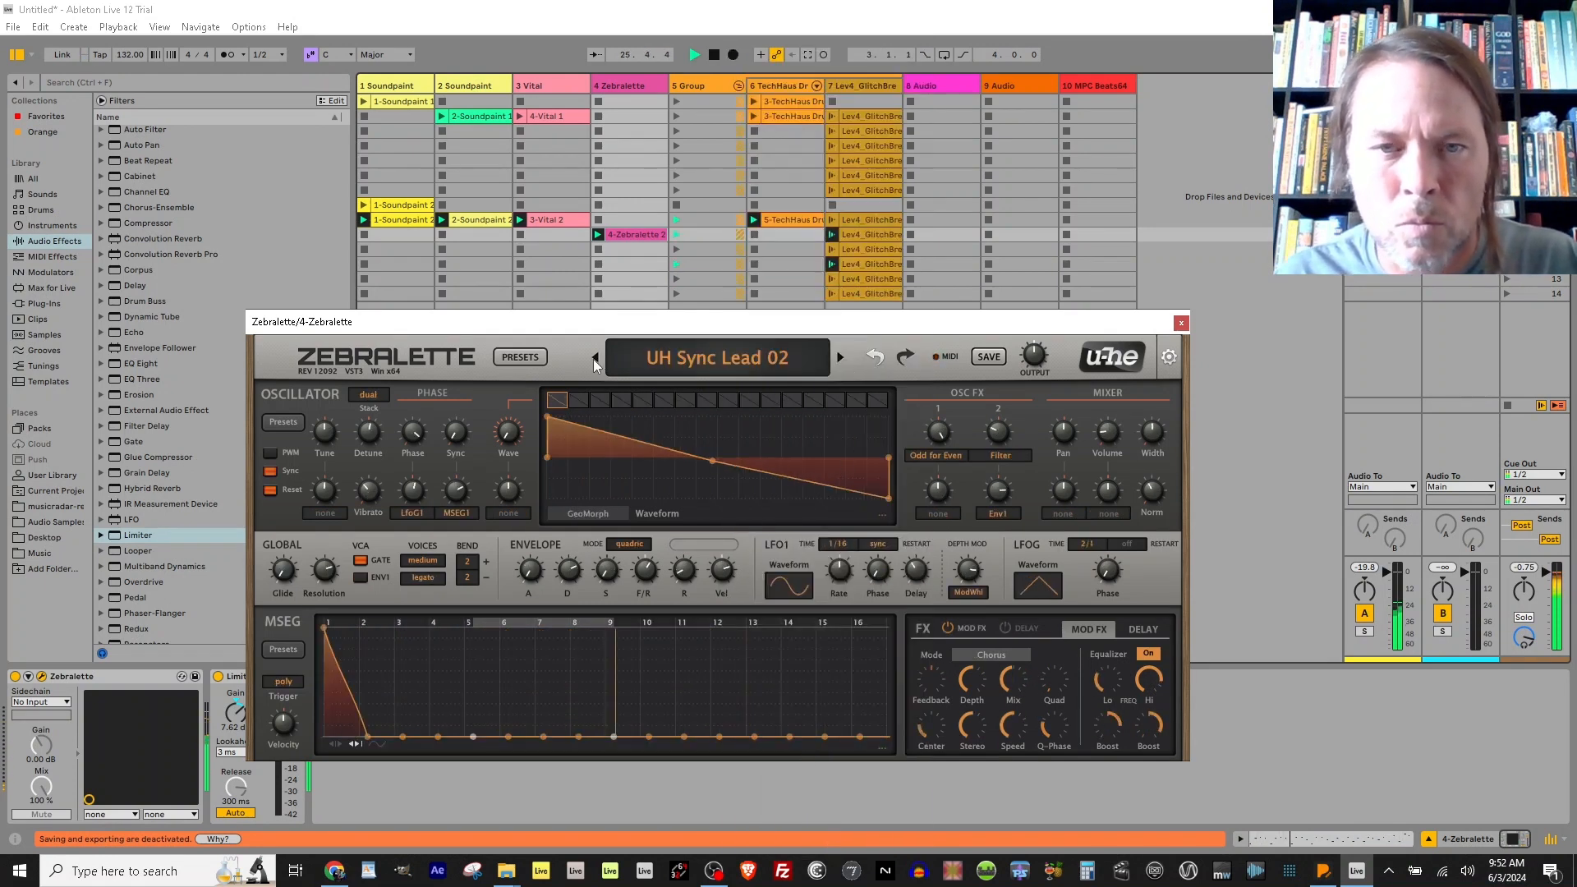
{"action": "left_click", "coordinate": [595, 358]}
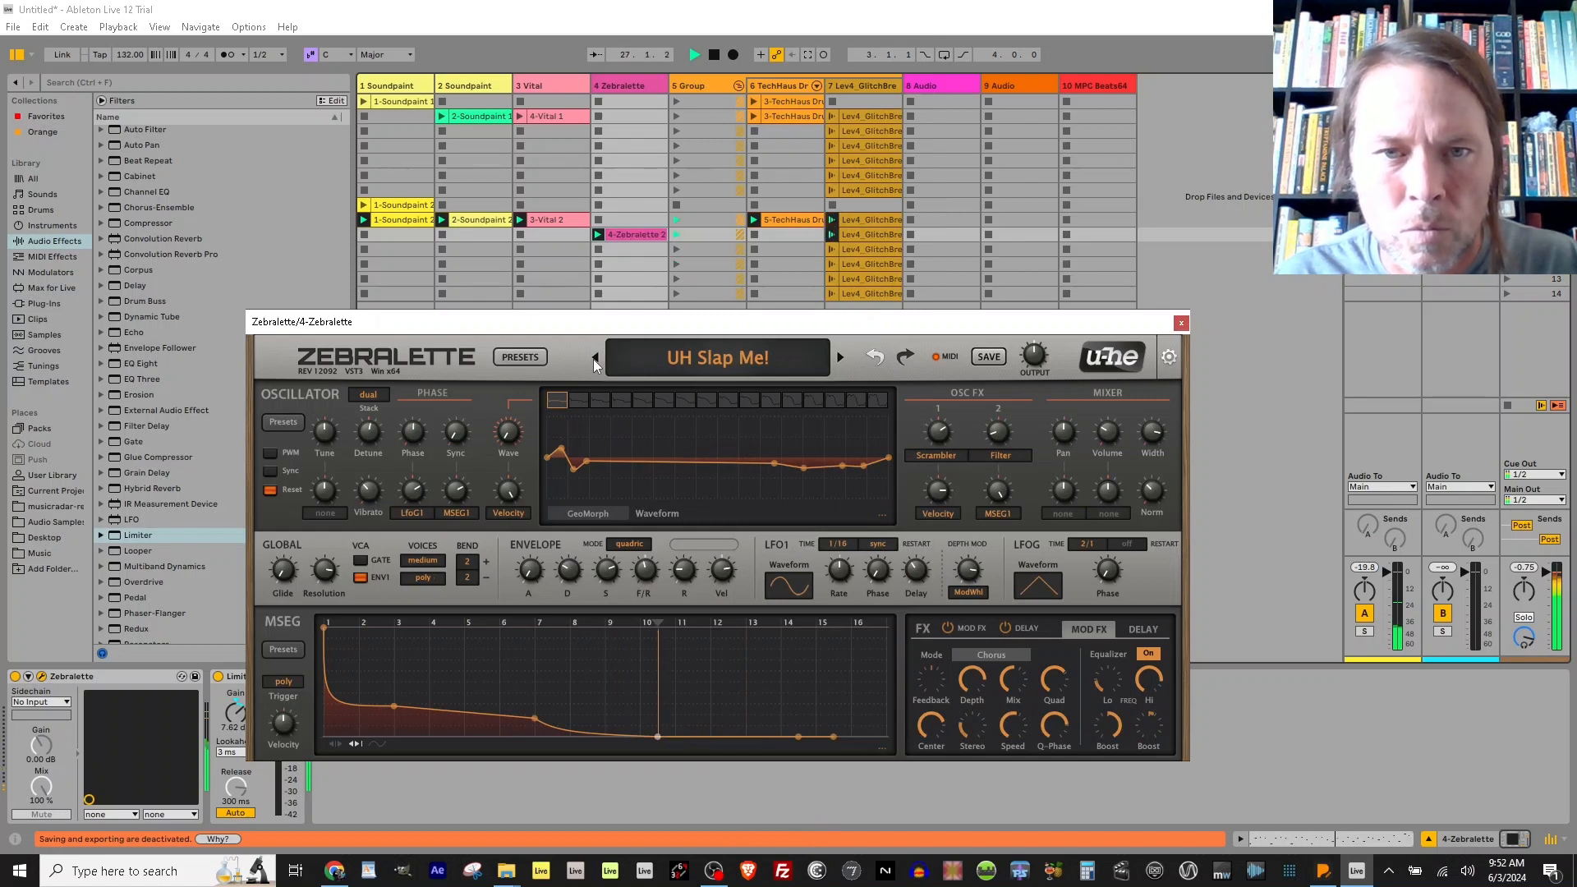
{"action": "left_click", "coordinate": [593, 358]}
{"action": "left_click", "coordinate": [592, 358]}
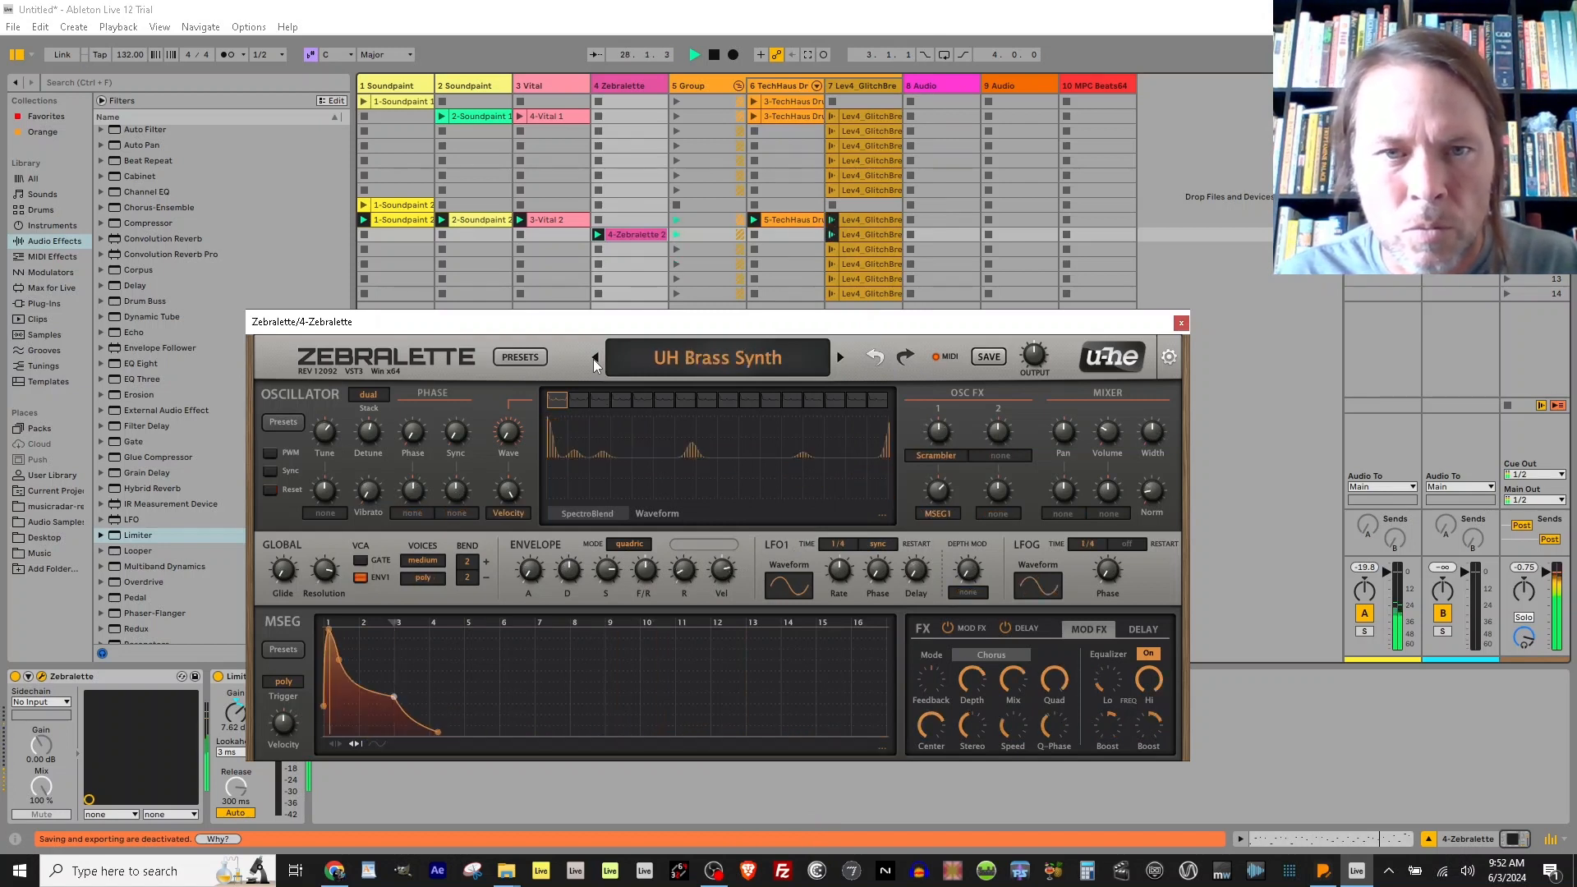
{"action": "left_click", "coordinate": [593, 358]}
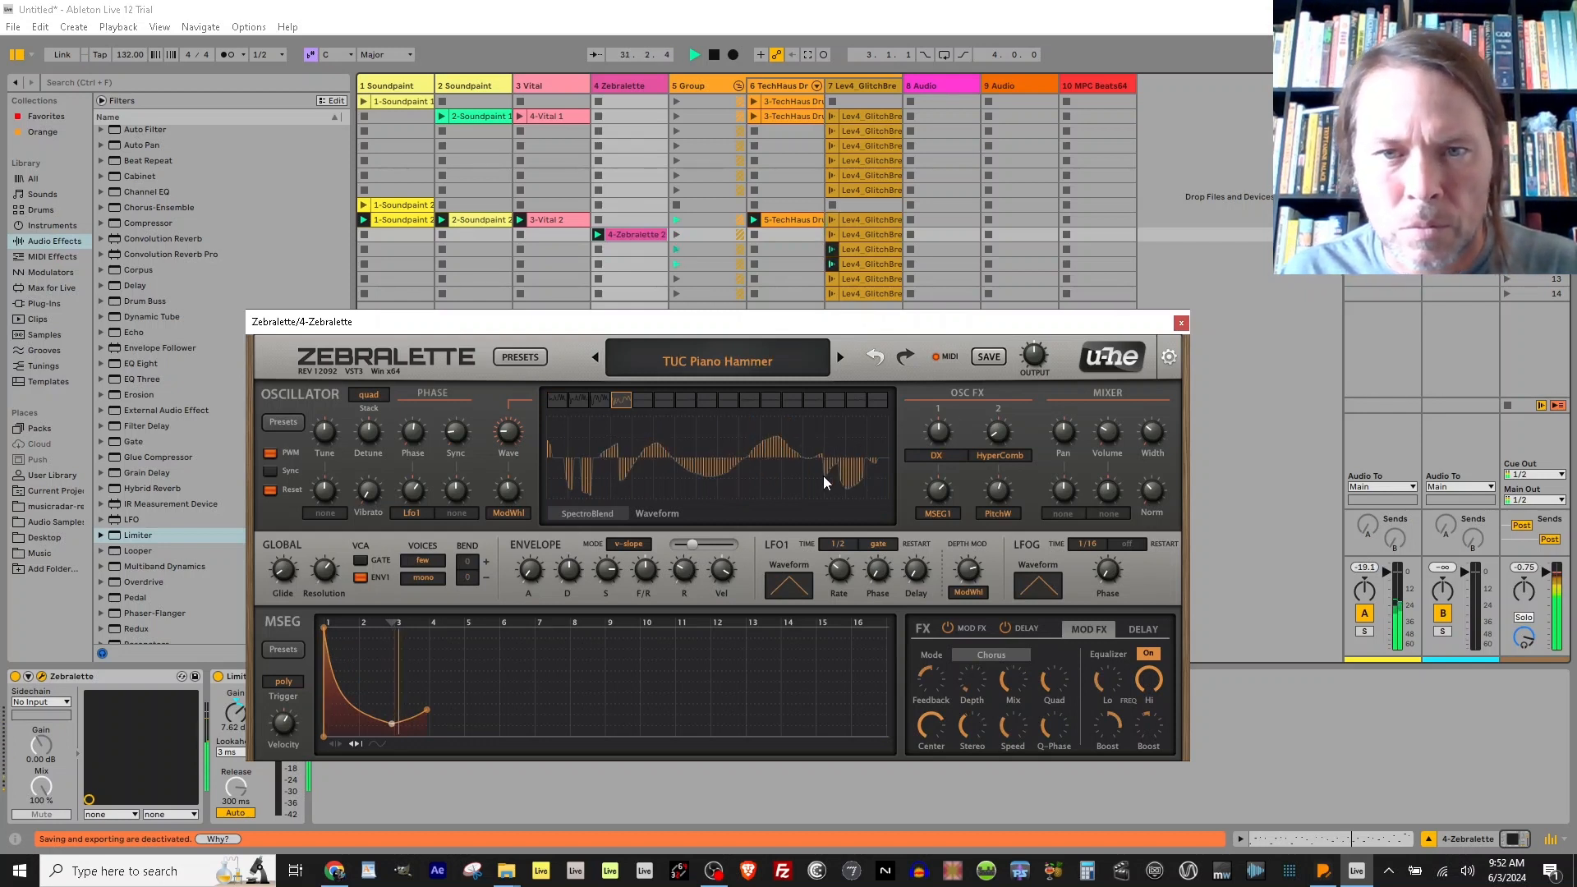
Try several waveform slots in Zebralette's oscillator and set WaveWarp to 6.80.
{"action": "left_click", "coordinate": [810, 400]}
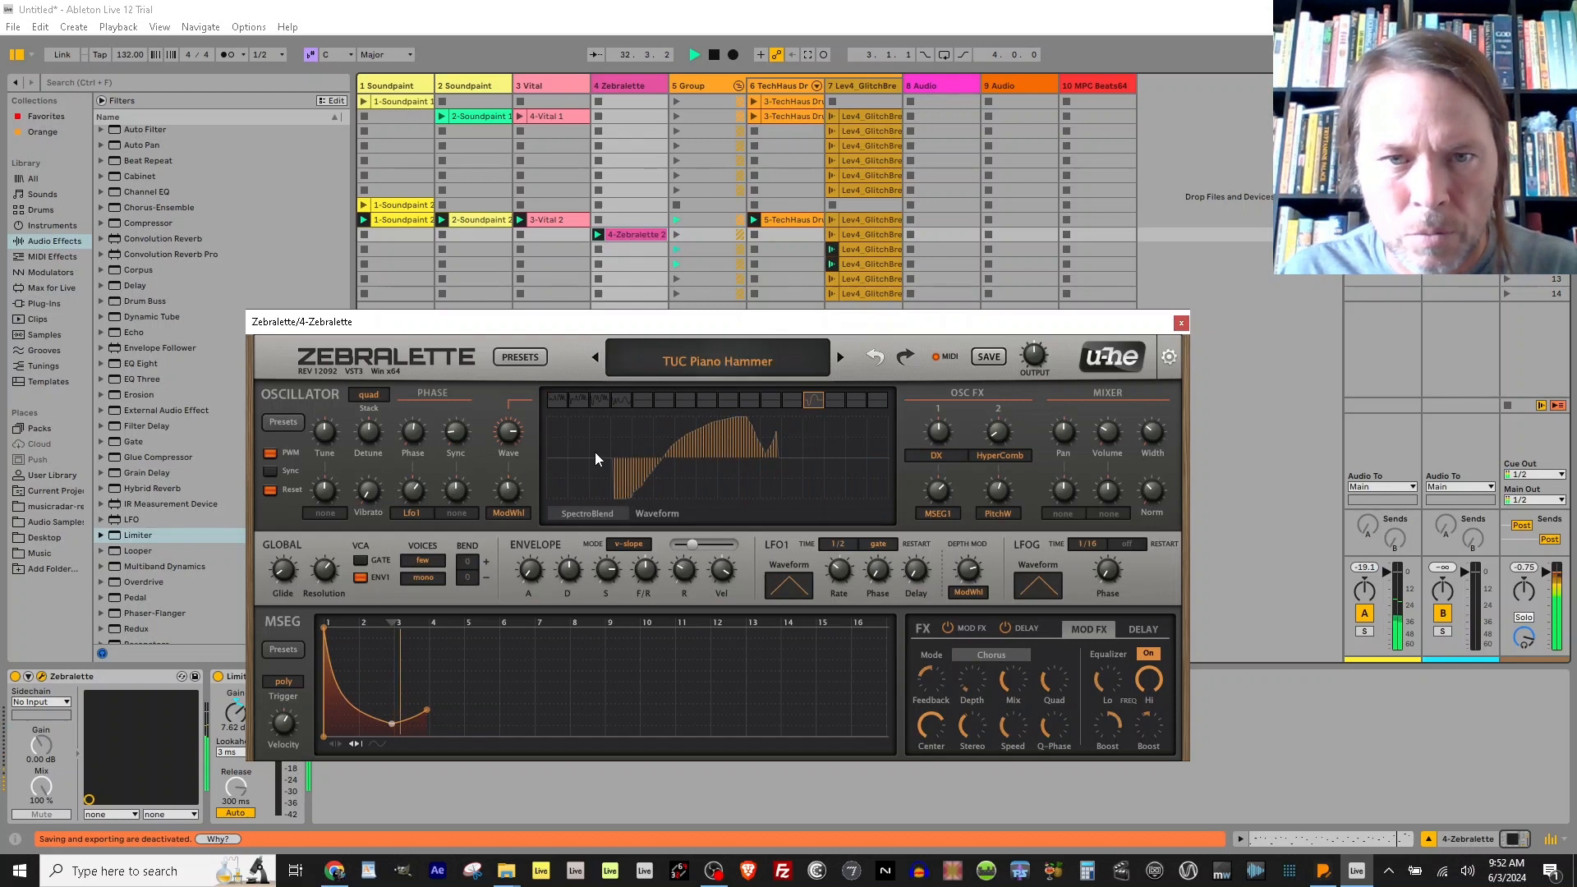
{"action": "left_click", "coordinate": [642, 400]}
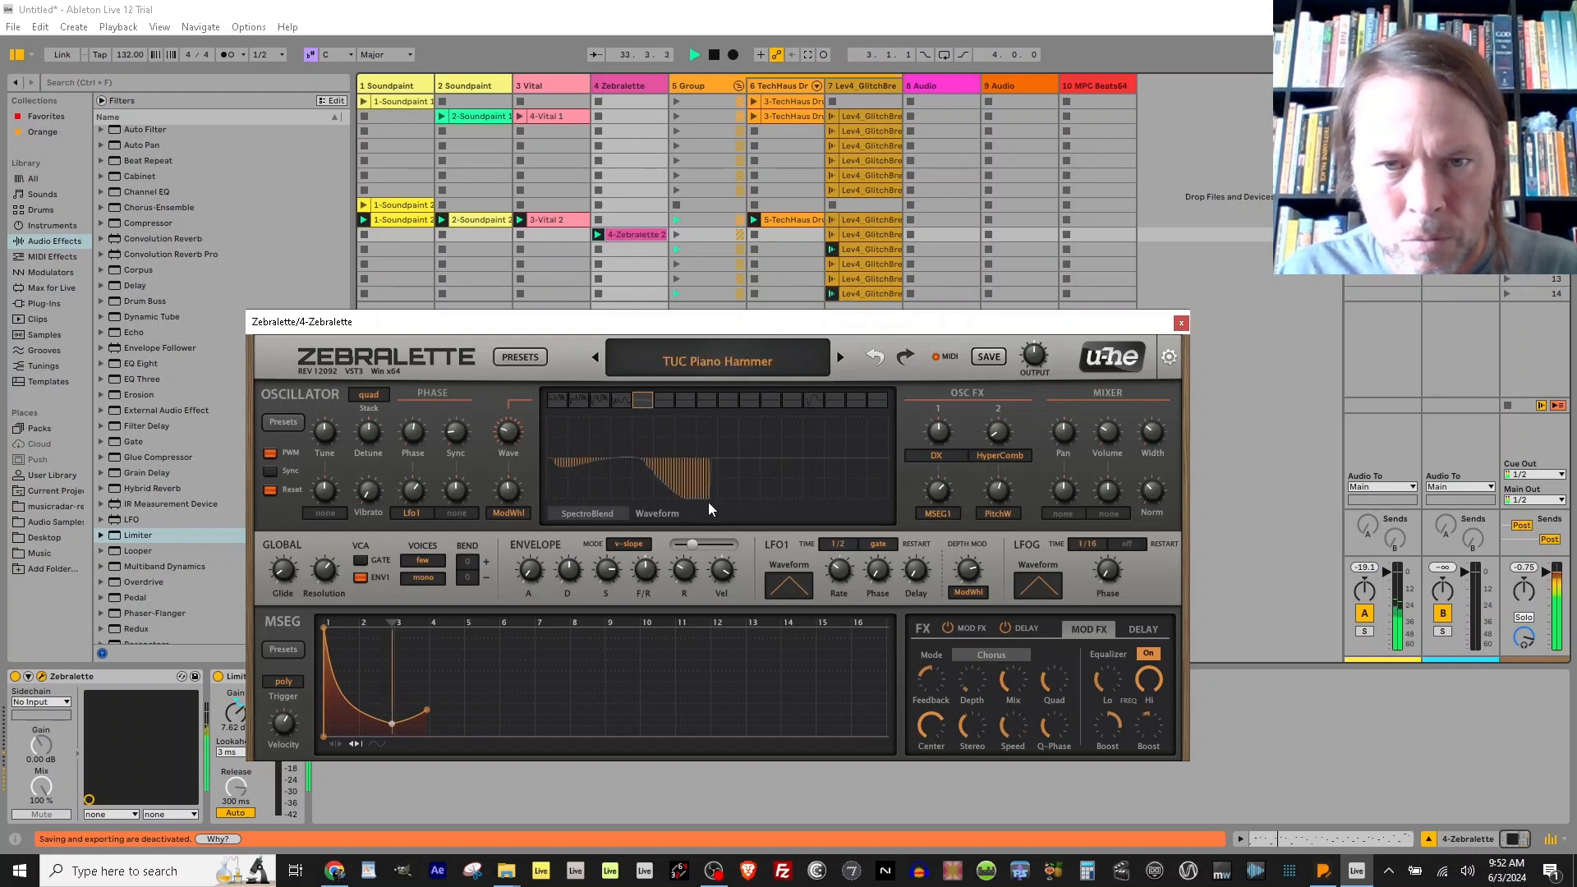
{"action": "left_click", "coordinate": [664, 400]}
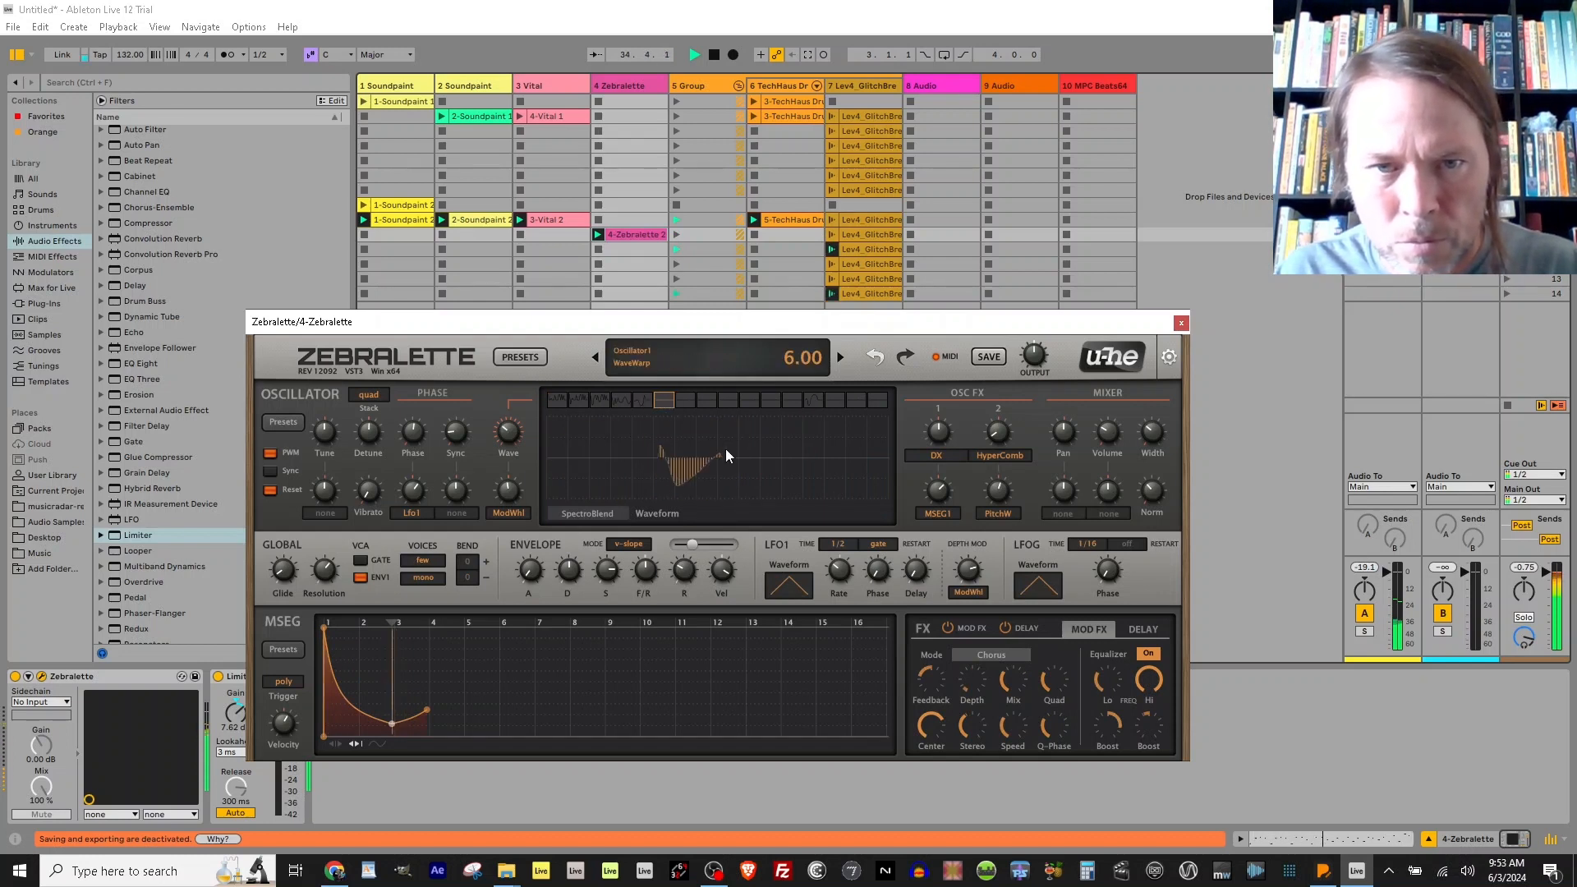
{"action": "left_click", "coordinate": [683, 402]}
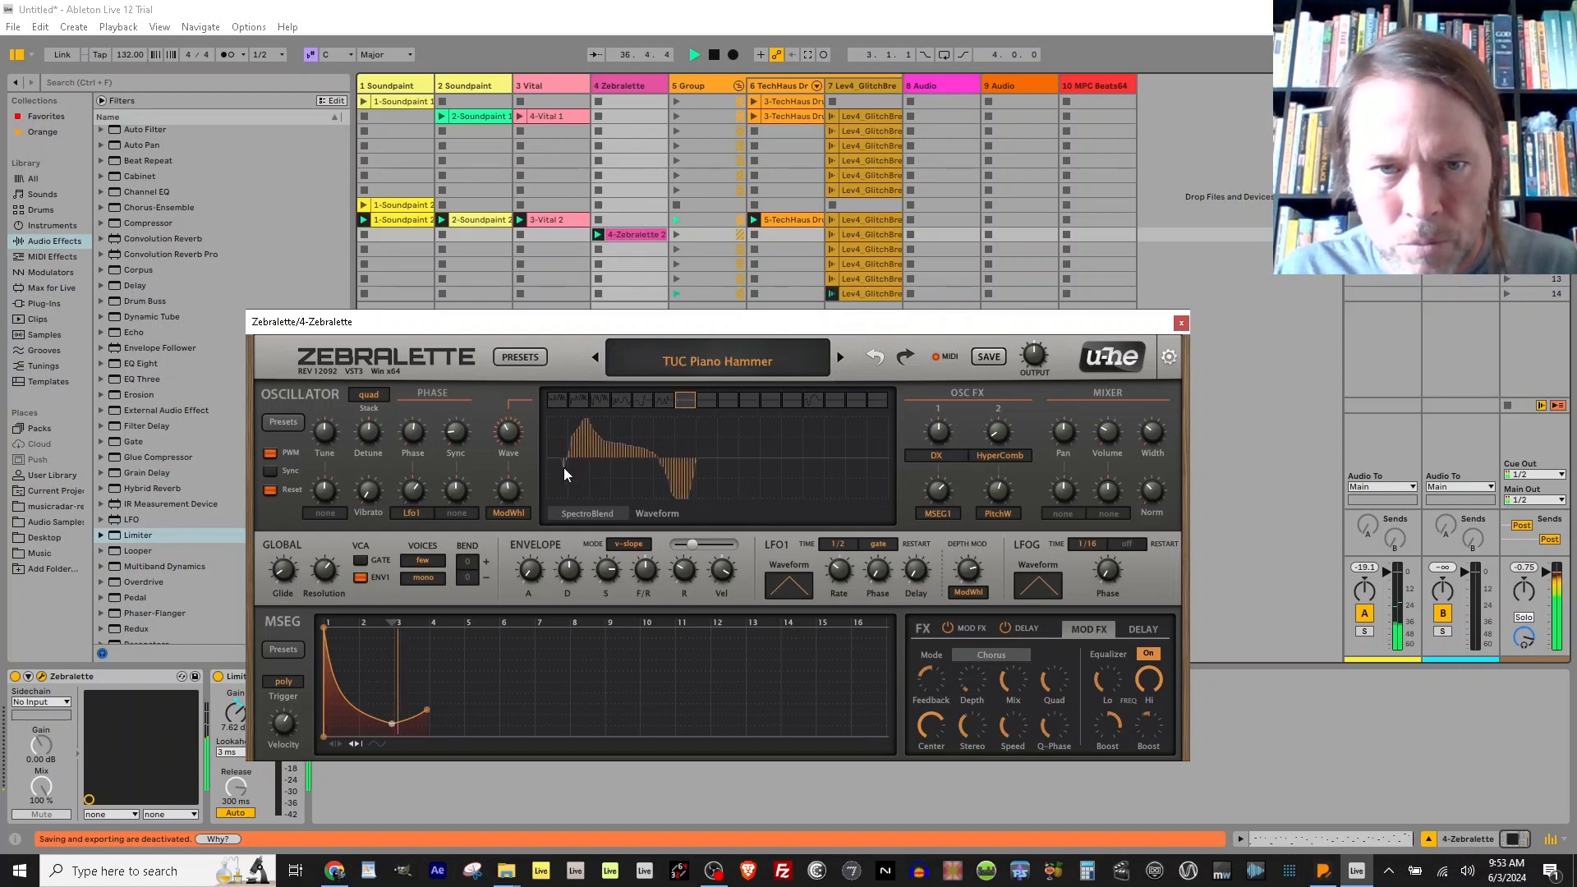
{"action": "mouse_move", "coordinate": [498, 454]}
{"action": "left_mouse_down"}
{"action": "mouse_move", "coordinate": [509, 429]}
{"action": "mouse_move", "coordinate": [504, 510]}
{"action": "mouse_move", "coordinate": [507, 439]}
{"action": "left_mouse_up"}
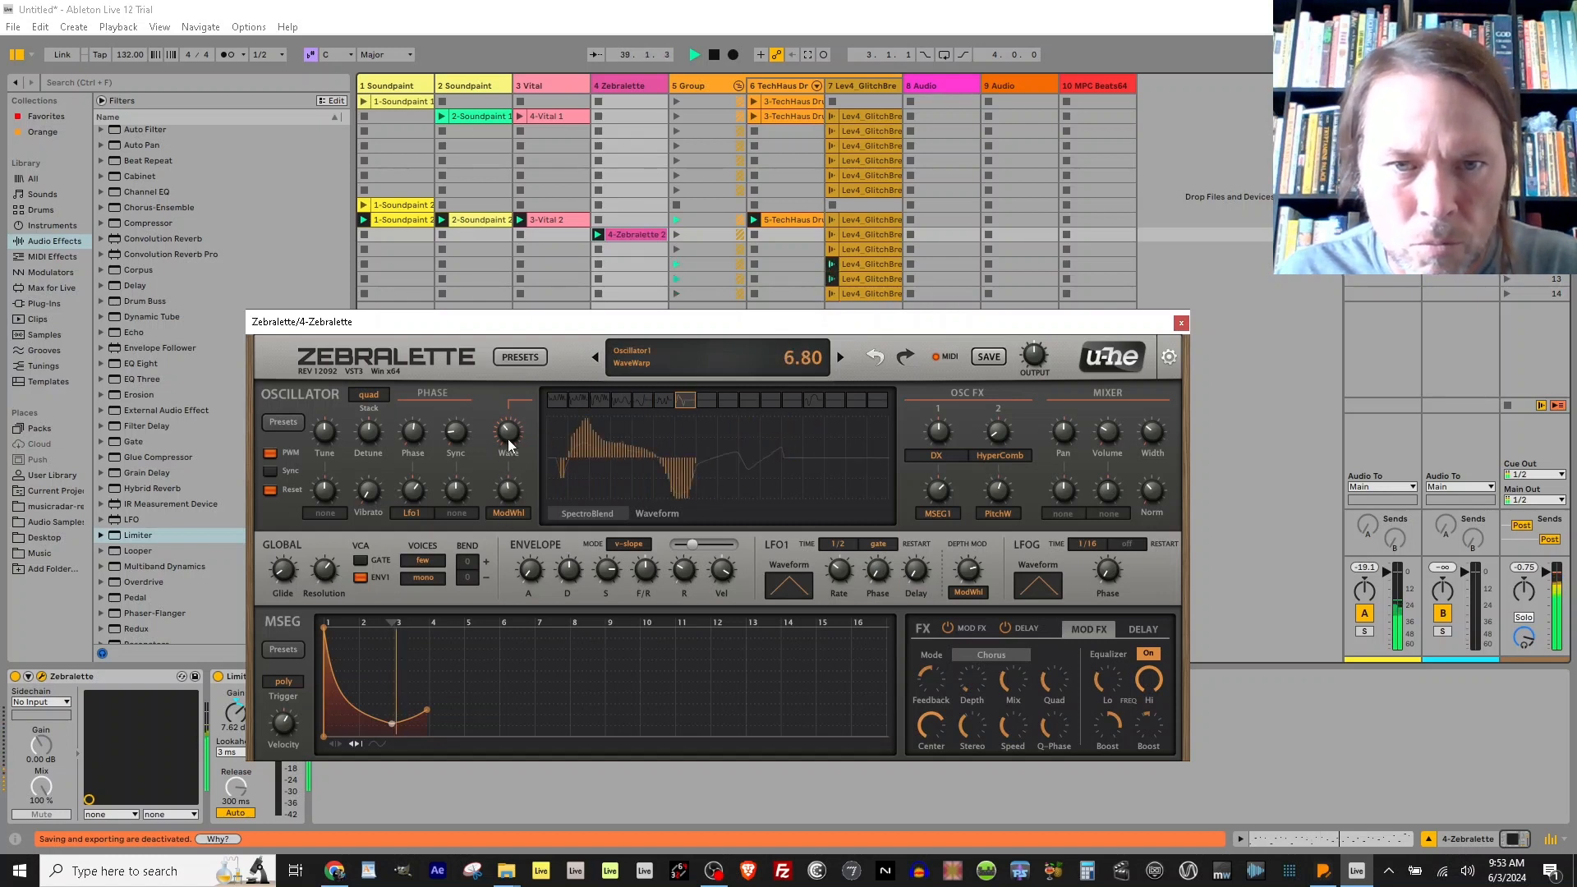
Expose Zebralette's WaveWarp parameter on its Live device and show its automation envelope in the Zebralette clip.
{"action": "right_click", "coordinate": [509, 433]}
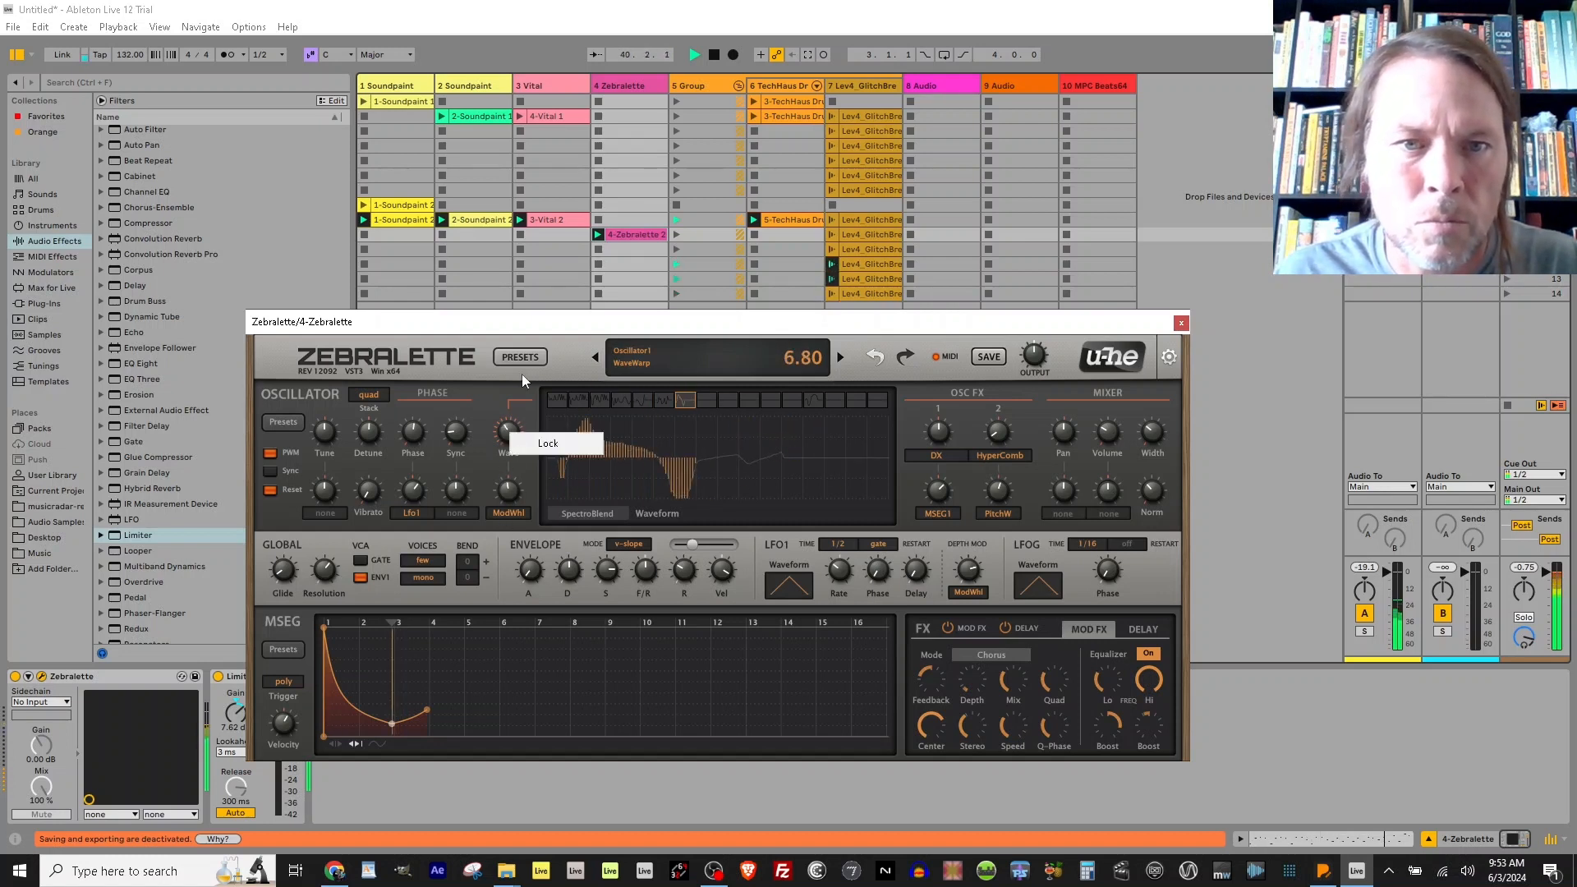
{"action": "left_click_drag", "start_coordinate": [551, 325], "coordinate": [907, 323]}
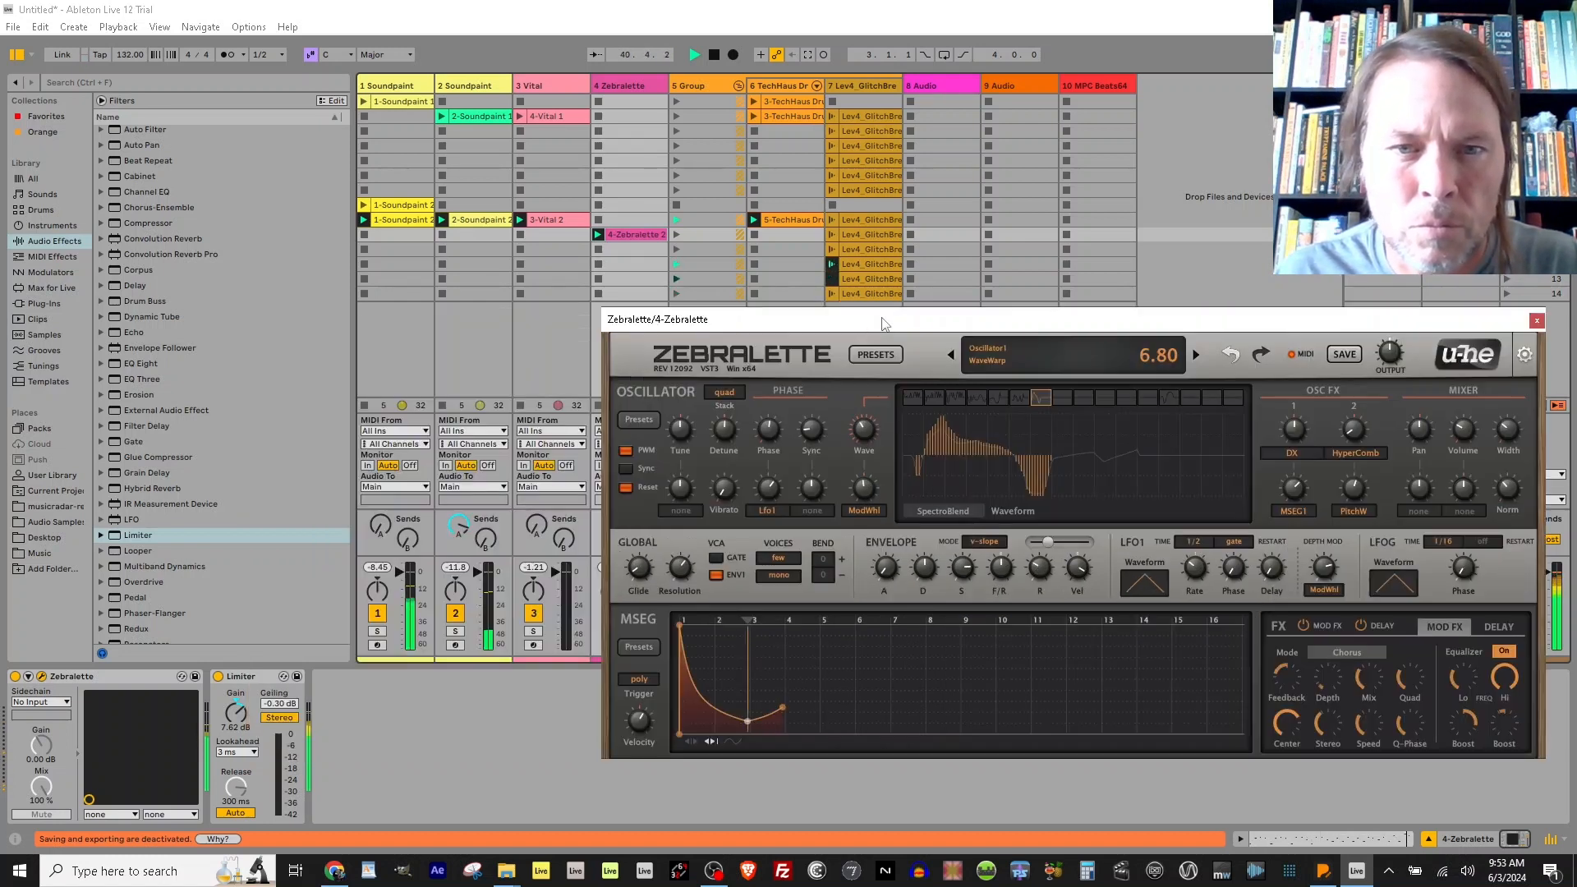
{"action": "left_click", "coordinate": [187, 679]}
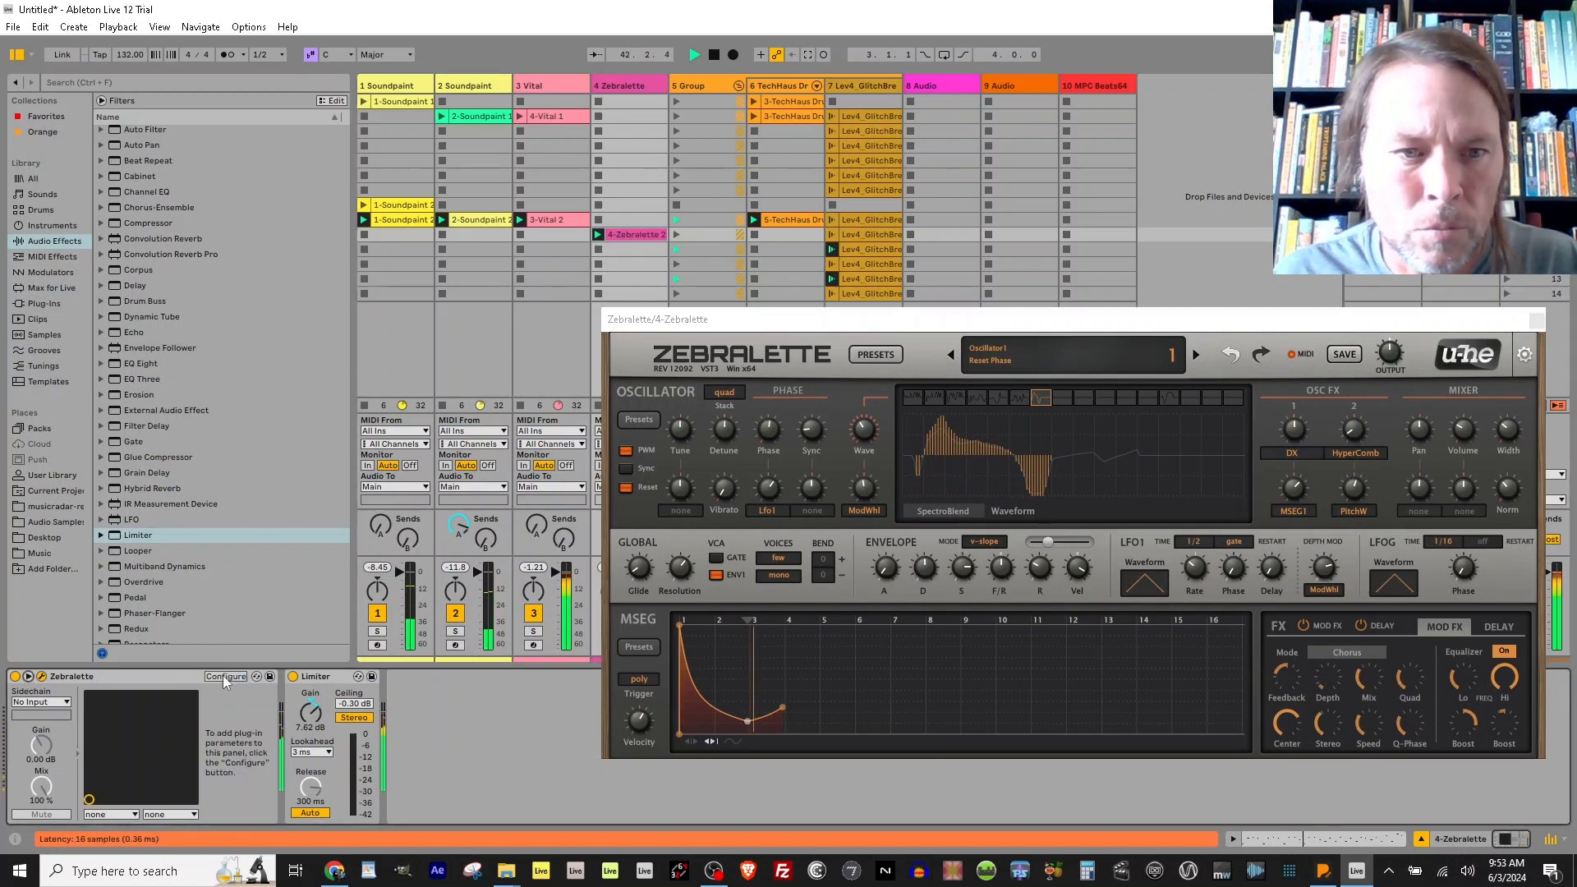
{"action": "left_click", "coordinate": [226, 677]}
{"action": "left_click", "coordinate": [864, 431]}
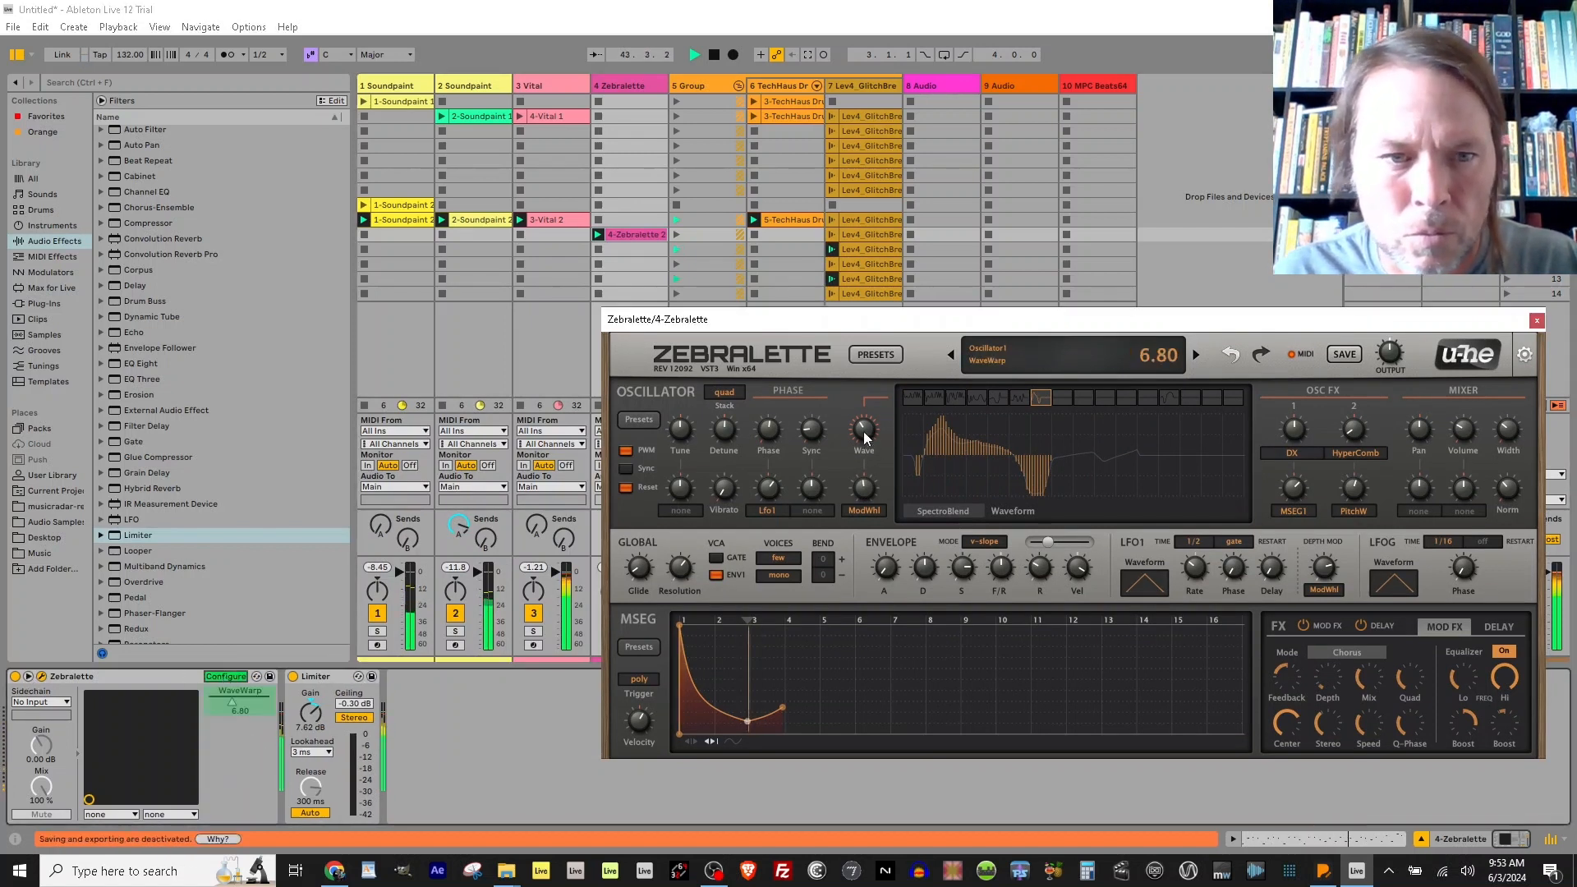
{"action": "left_click", "coordinate": [225, 677]}
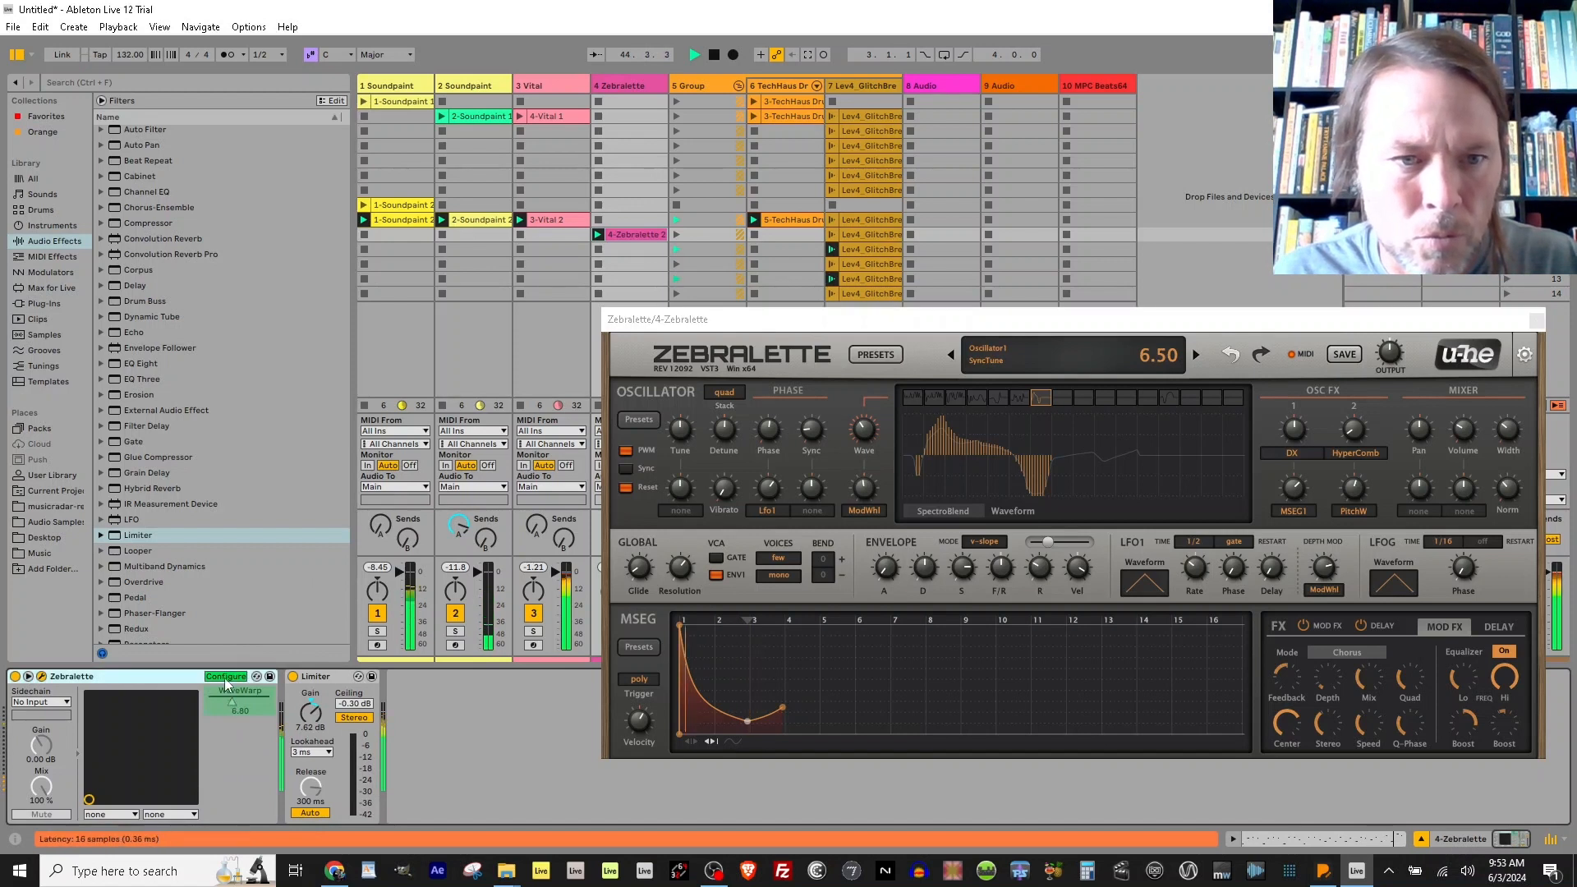
{"action": "right_click", "coordinate": [232, 700]}
{"action": "left_click", "coordinate": [271, 710]}
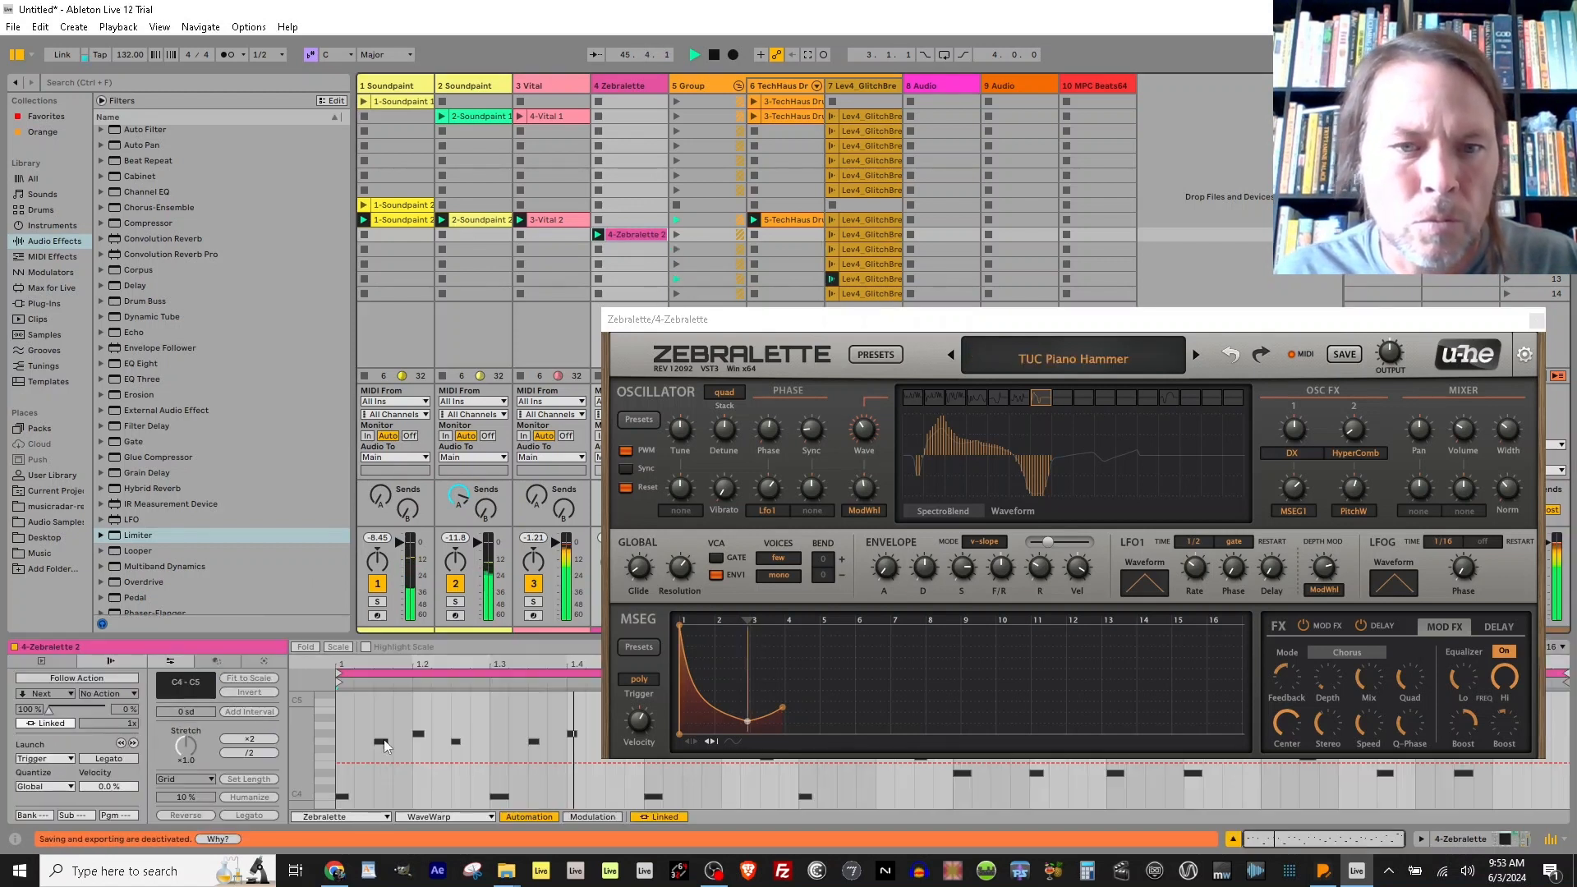
Move the Zebralette window clear of the clip editor and add WaveWarp breakpoints that drop to 2.12 at the clip's end.
{"action": "left_click_drag", "start_coordinate": [883, 323], "coordinate": [855, 136]}
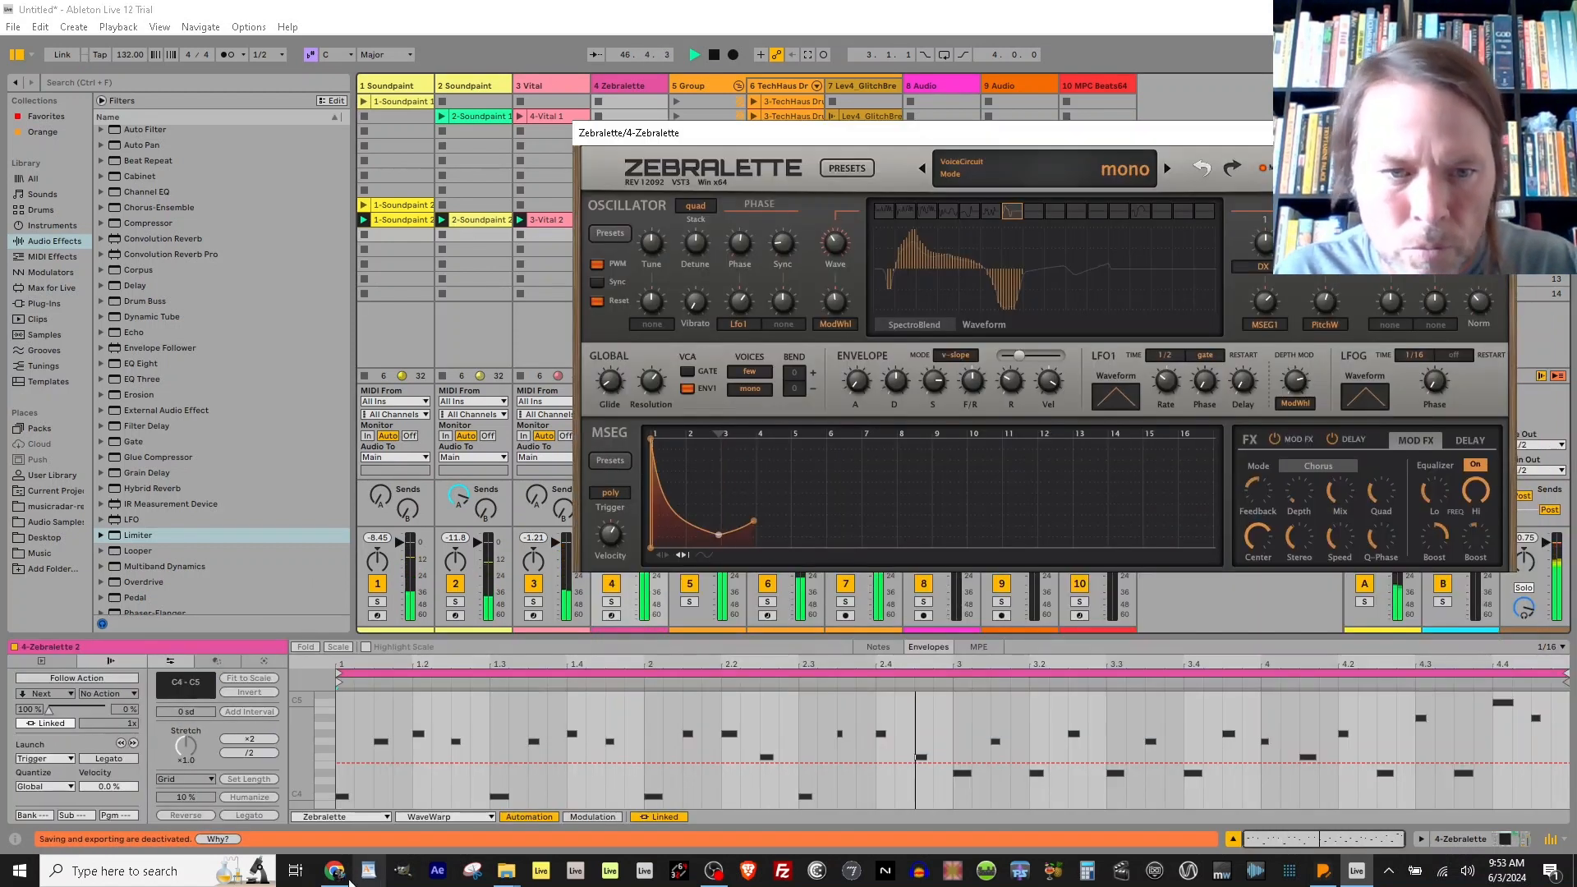
{"action": "left_click", "coordinate": [338, 763]}
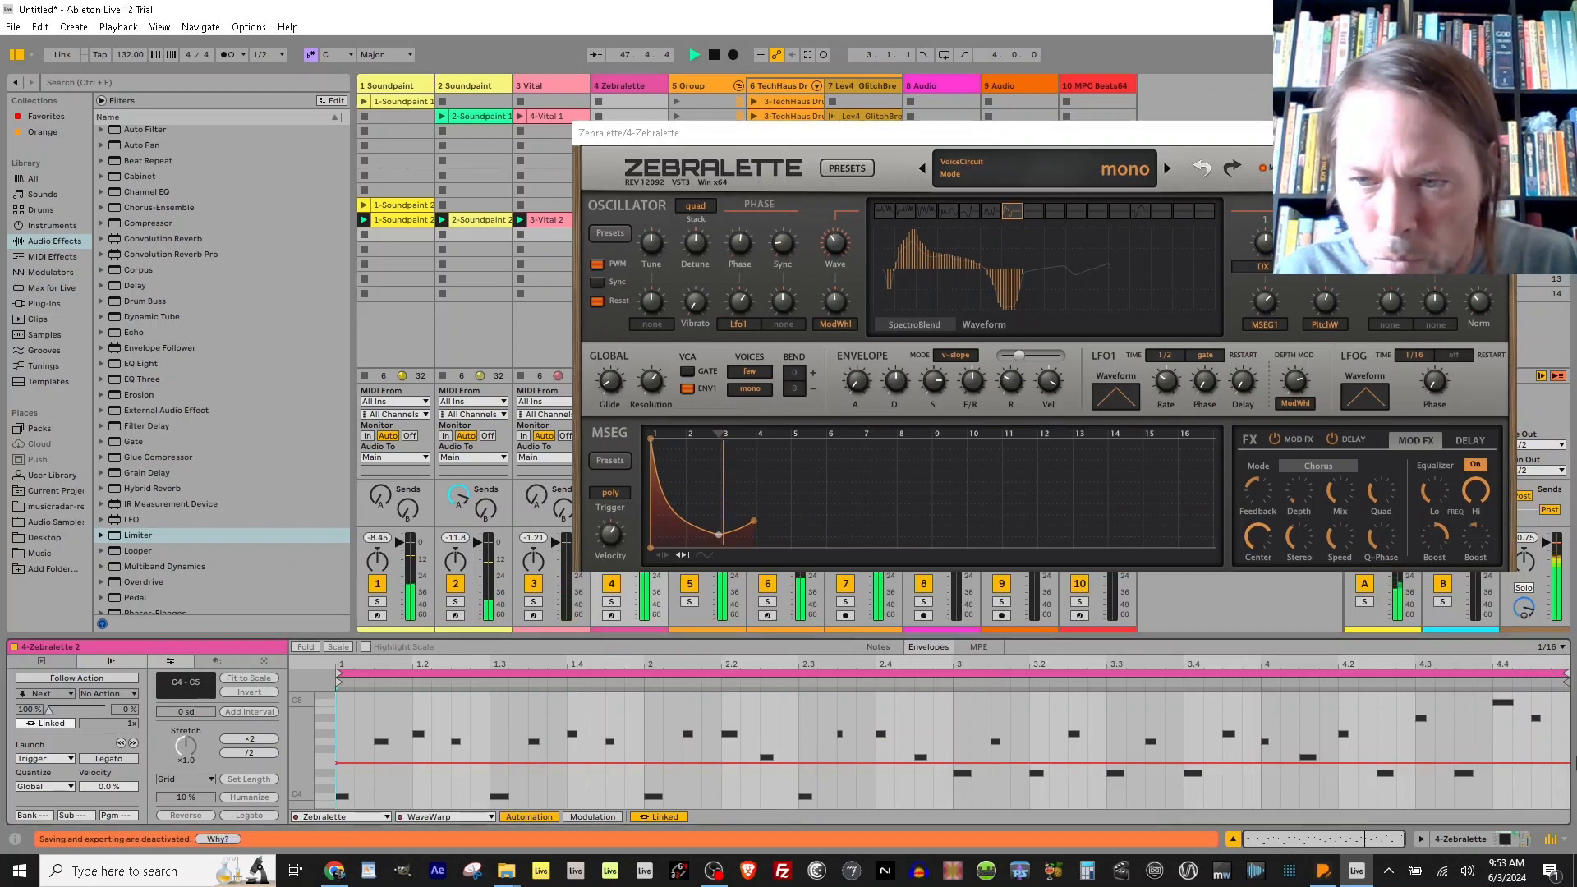
{"action": "left_click", "coordinate": [1523, 763]}
{"action": "left_click_drag", "start_coordinate": [1530, 763], "coordinate": [1530, 799]}
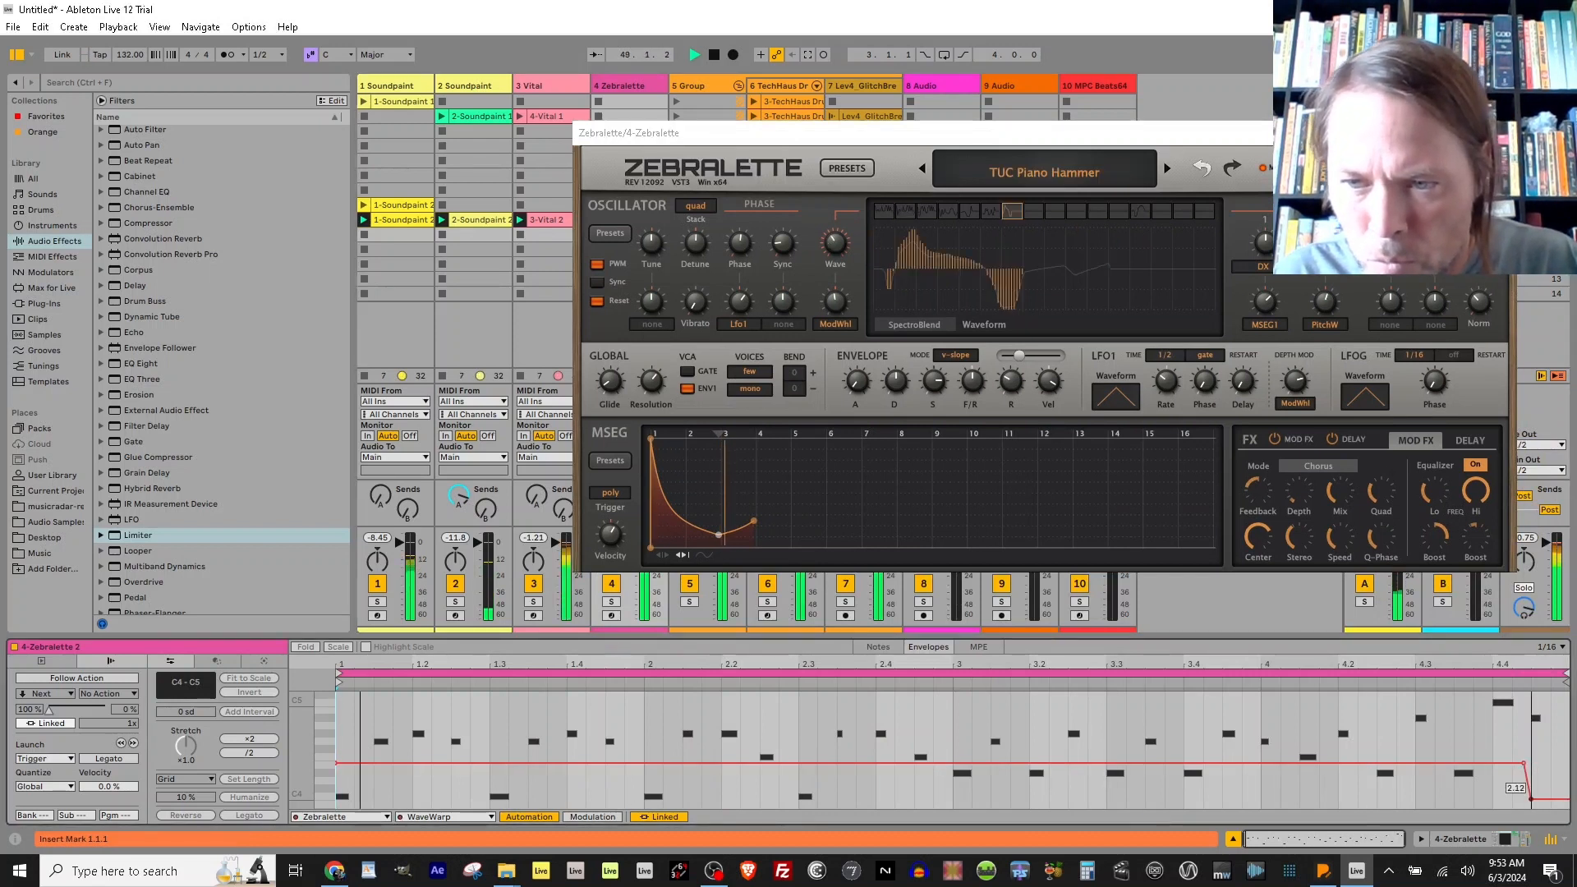
Draw a freehand low WaveWarp curve from early beat 1 to just after beat 4, smooth its start and close Zebralette.
{"action": "left_click", "coordinate": [1368, 784]}
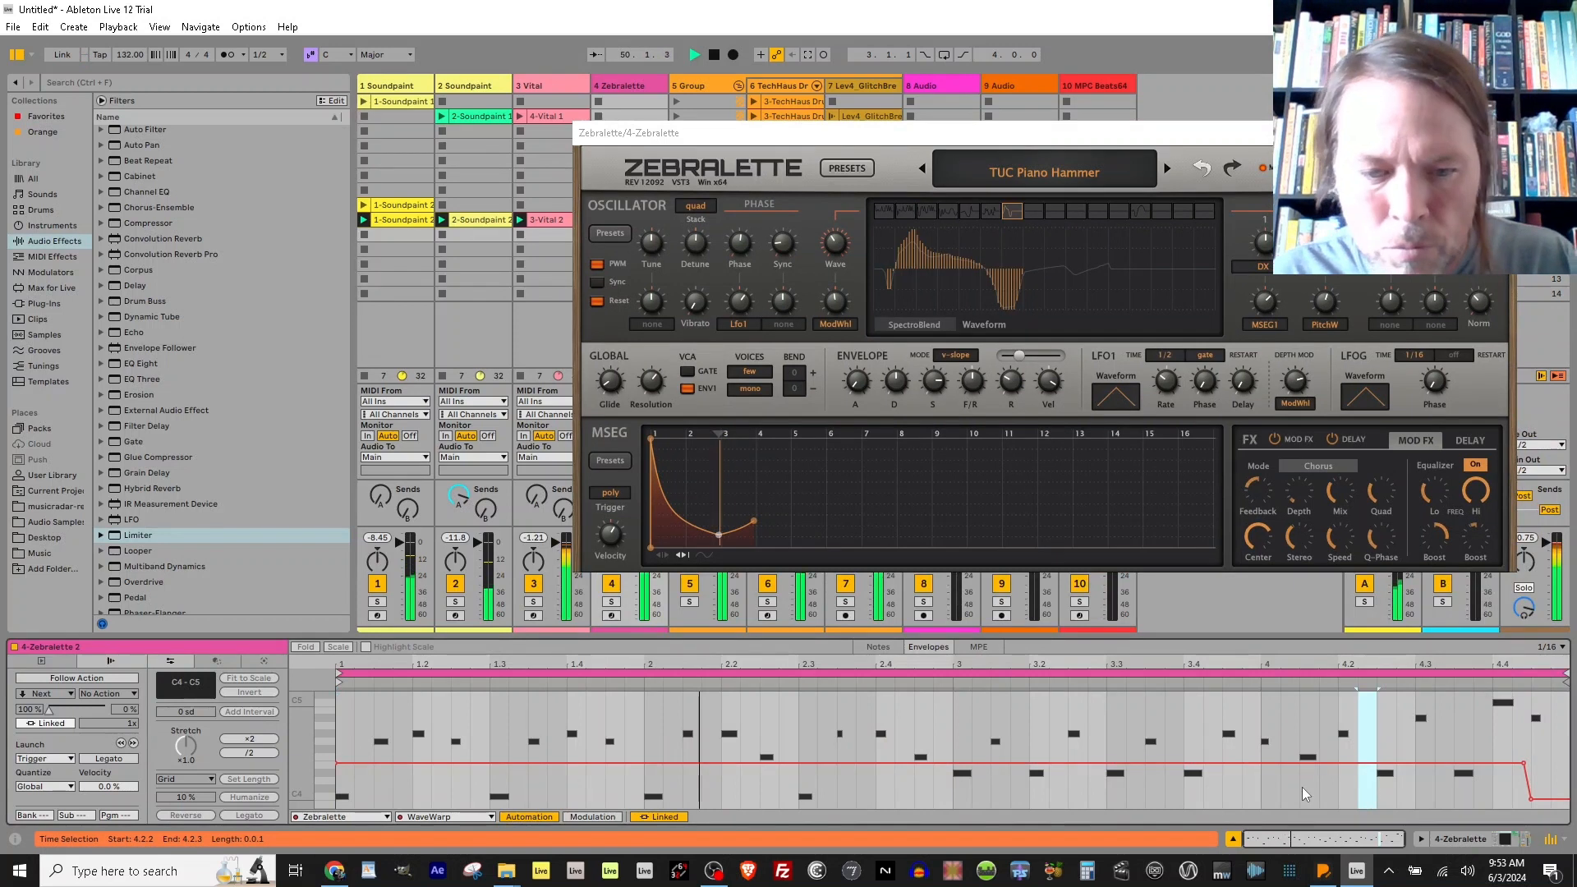
{"action": "key", "text": "b"}
{"action": "mouse_move", "coordinate": [1304, 793]}
{"action": "left_mouse_down"}
{"action": "mouse_move", "coordinate": [846, 780]}
{"action": "mouse_move", "coordinate": [385, 793]}
{"action": "left_mouse_up"}
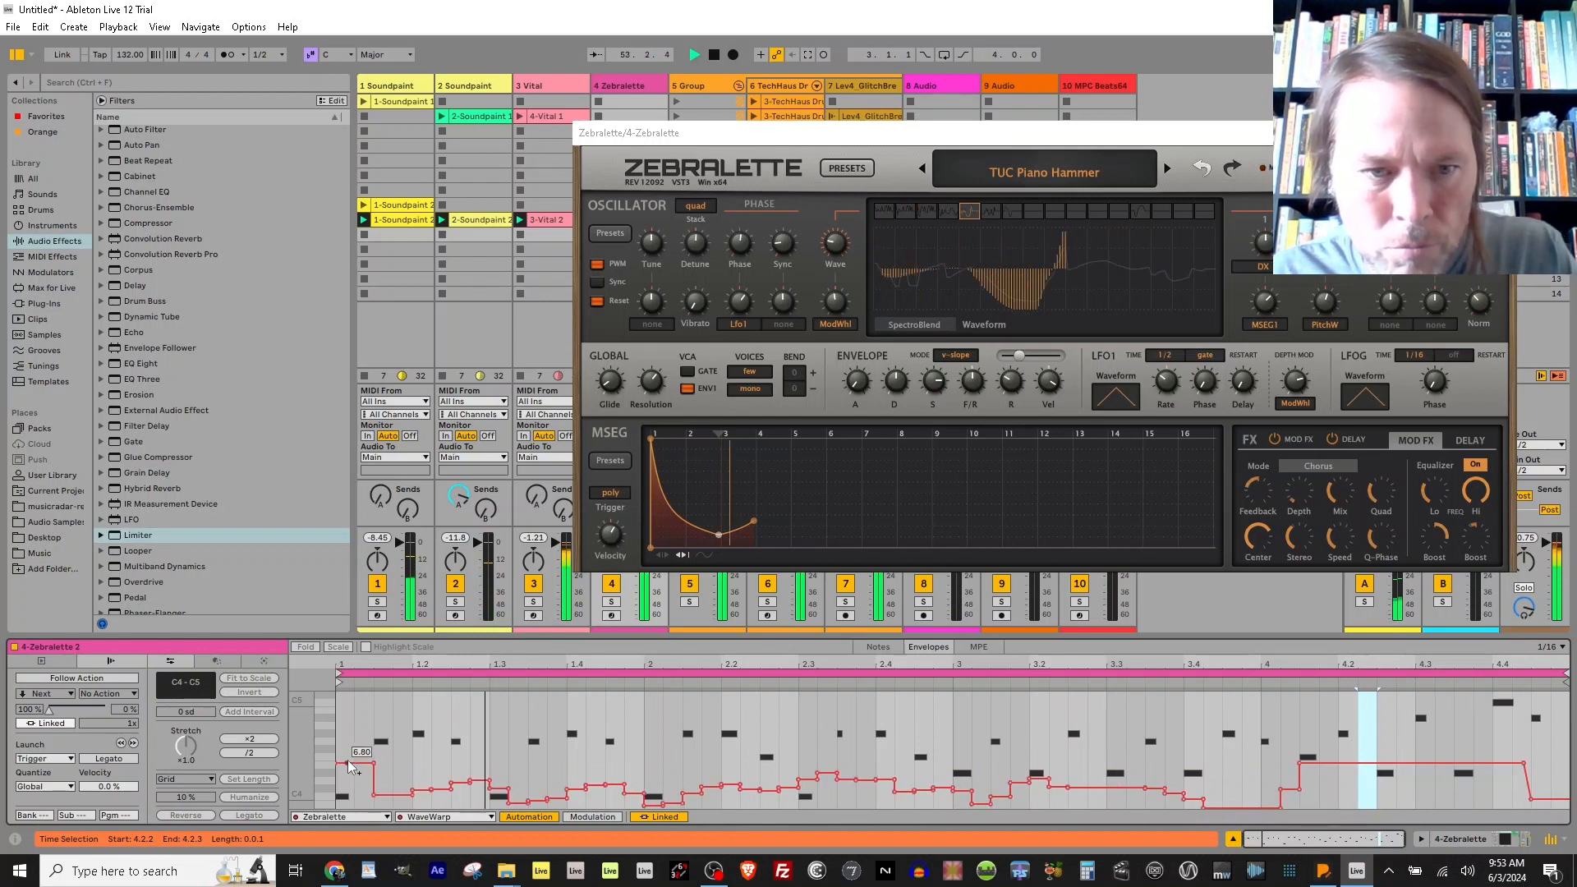
{"action": "left_click", "coordinate": [373, 764]}
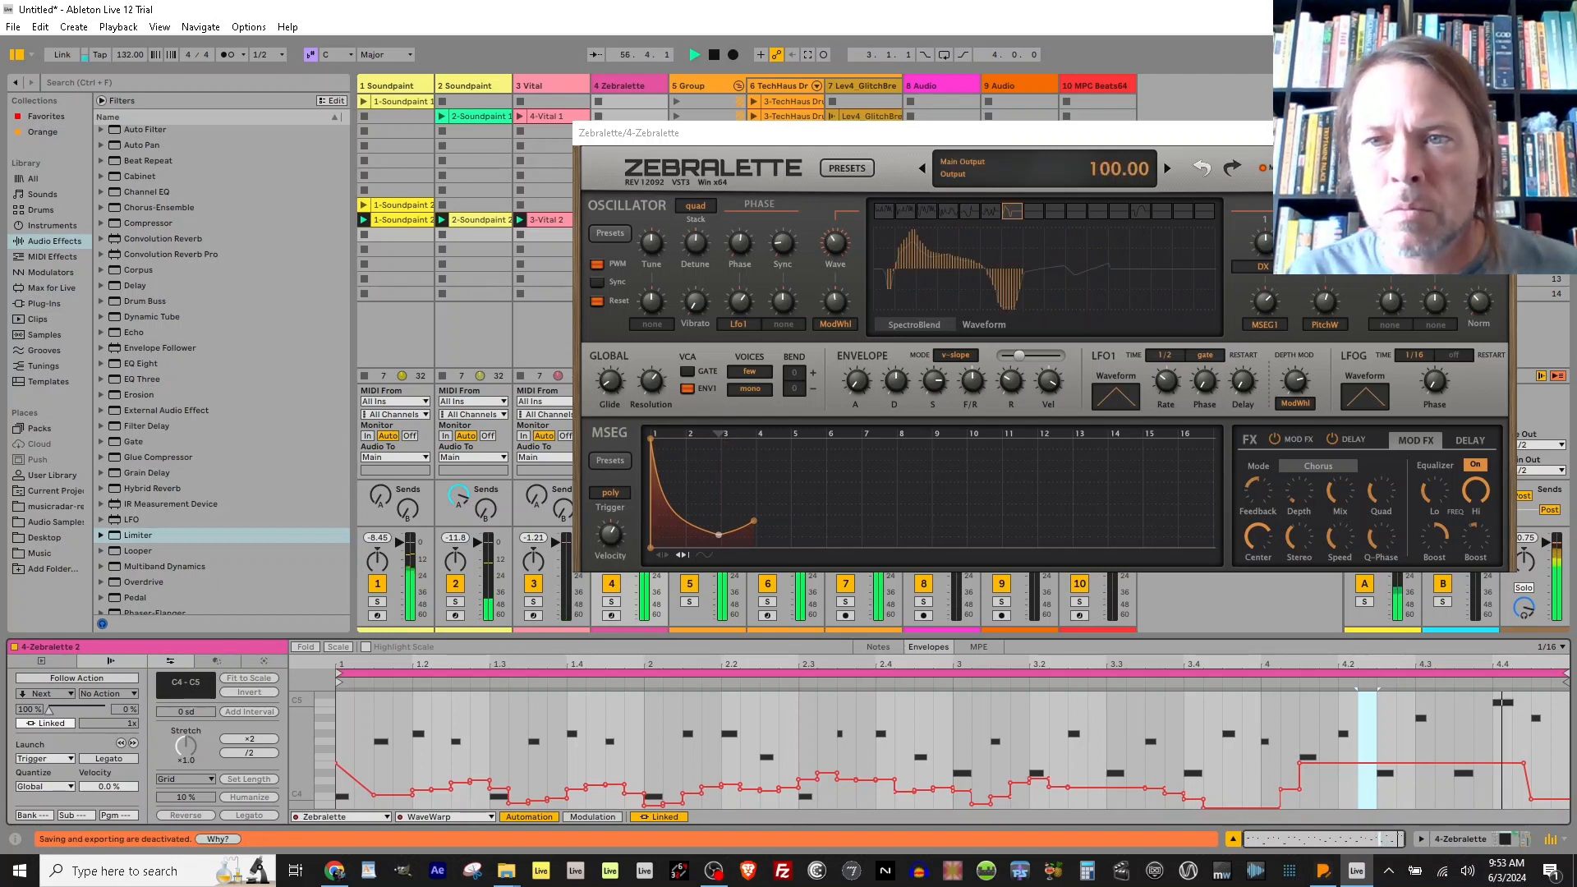
{"action": "left_click", "coordinate": [1498, 133]}
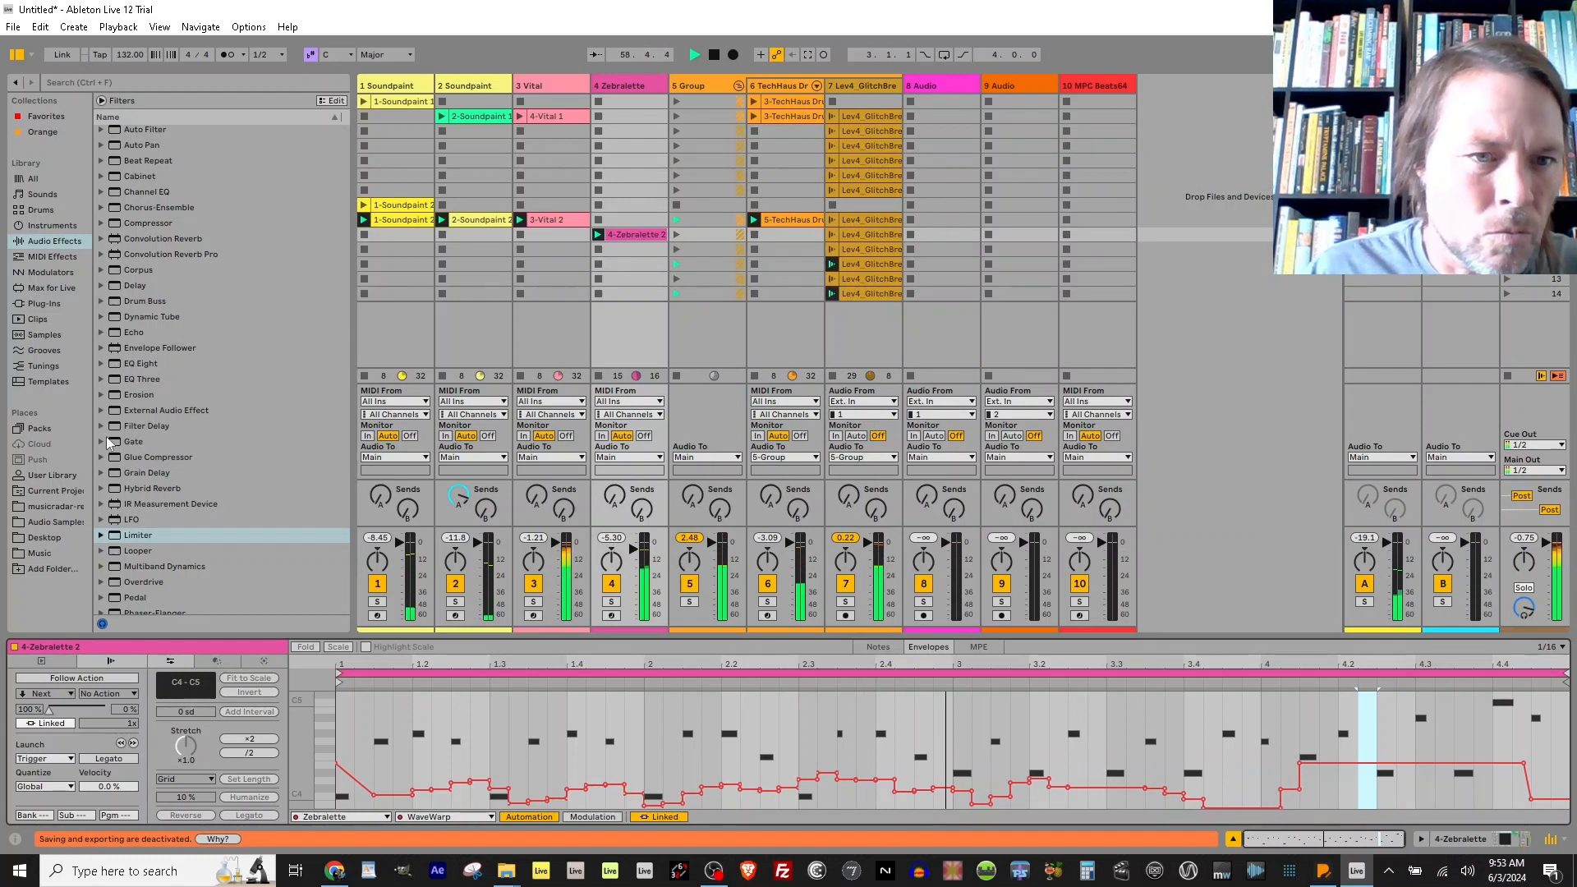
Add the Corpus audio effect to the Vital track and set its resonator type to Pipe.
{"action": "scroll", "coordinate": [142, 420], "scroll_direction": "up", "scroll_amount": 3}
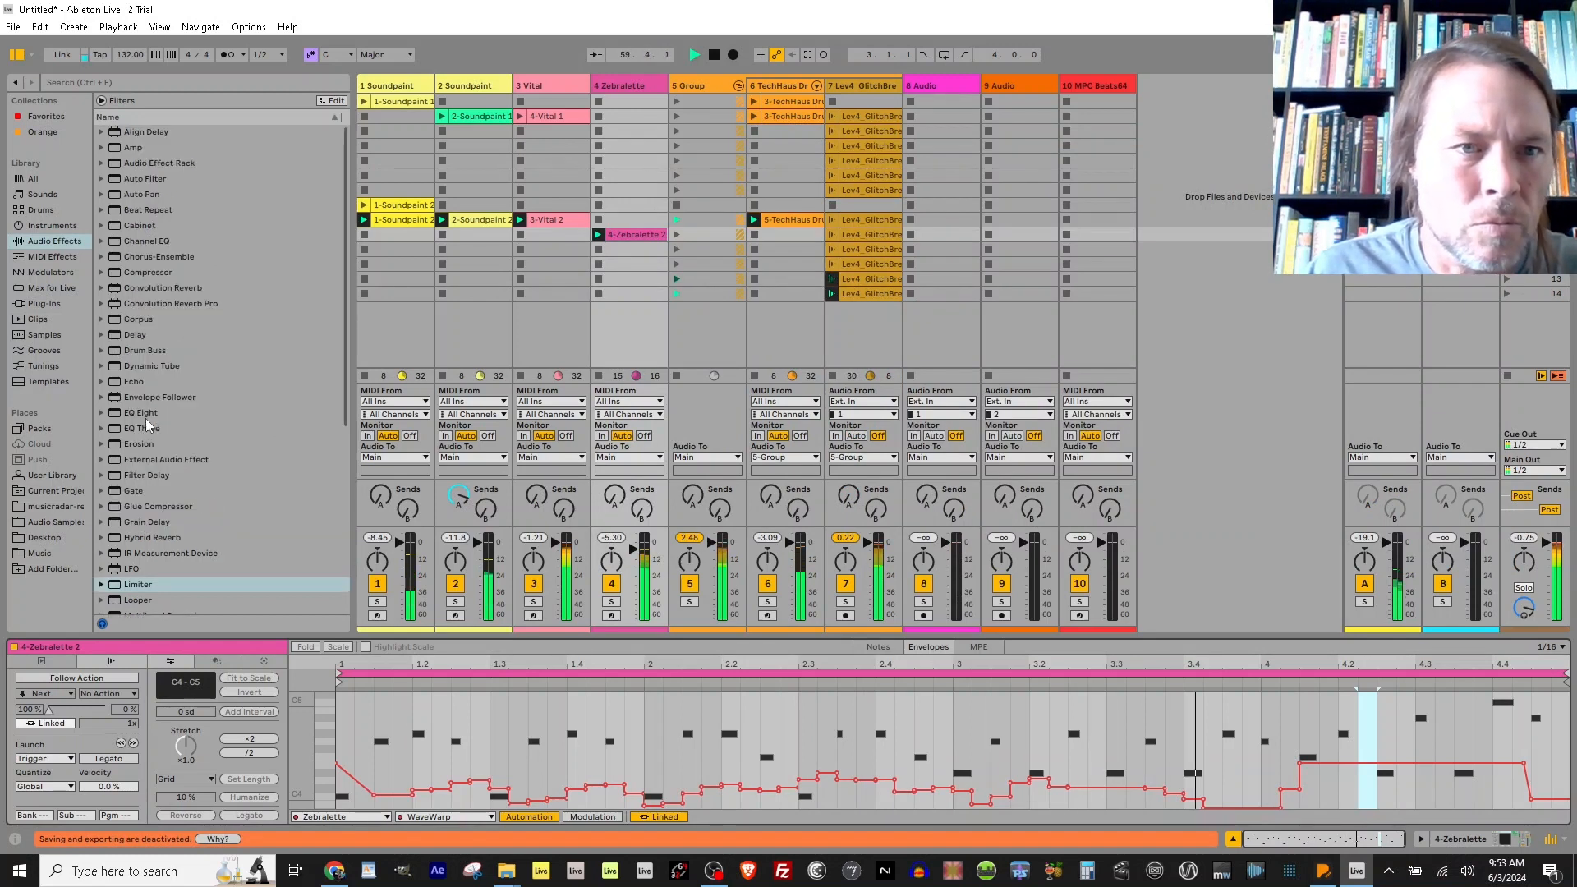
{"action": "left_click", "coordinate": [138, 319]}
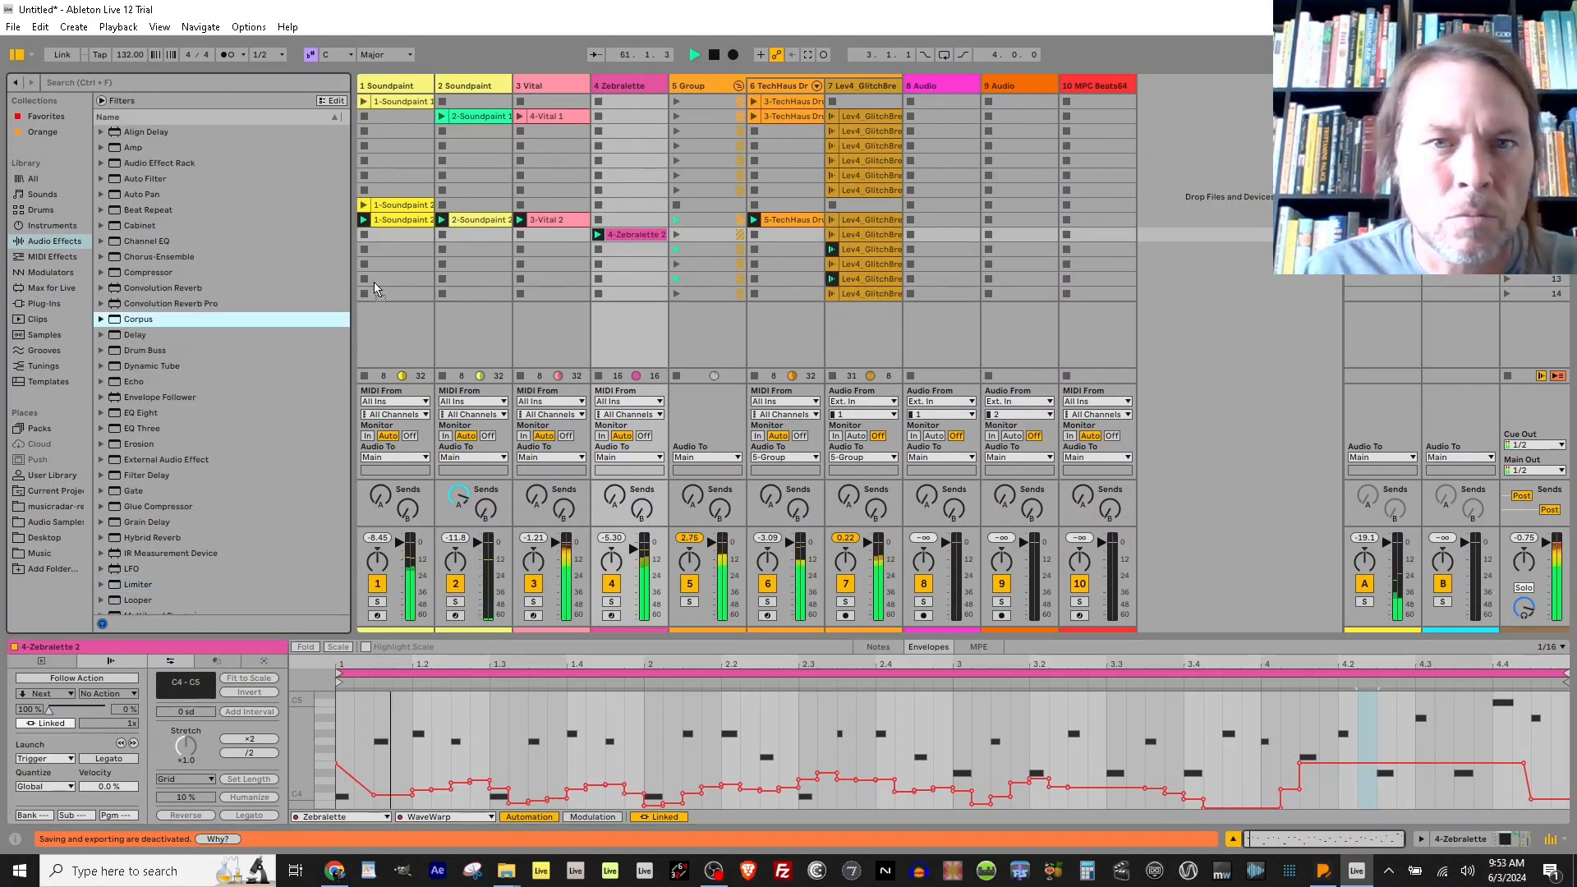
{"action": "left_click", "coordinate": [553, 181]}
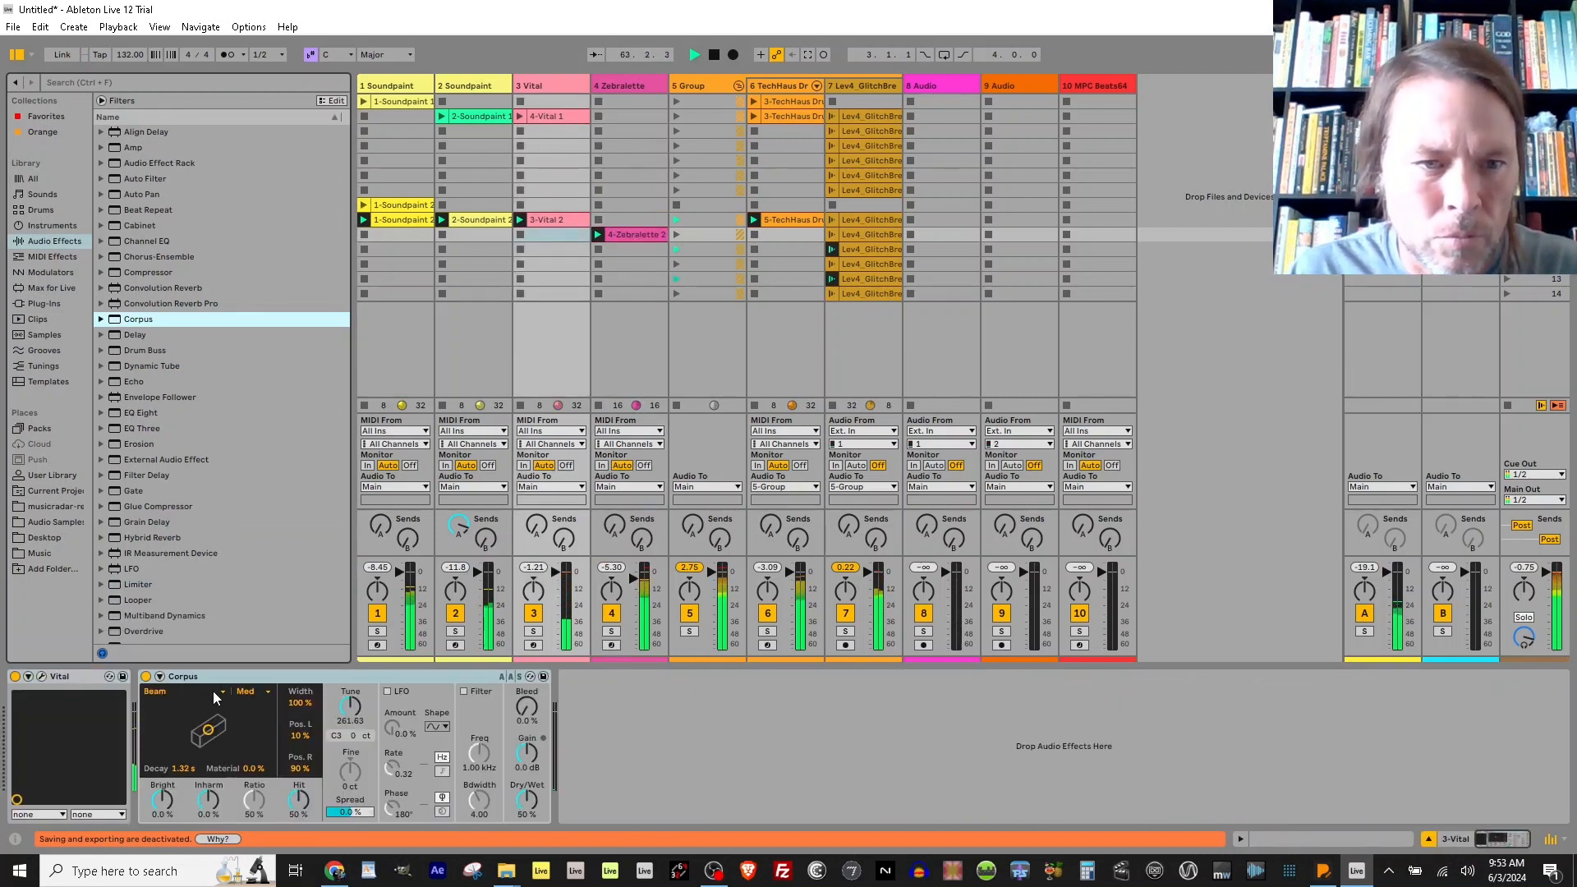
{"action": "left_click", "coordinate": [213, 691]}
{"action": "left_click", "coordinate": [183, 763]}
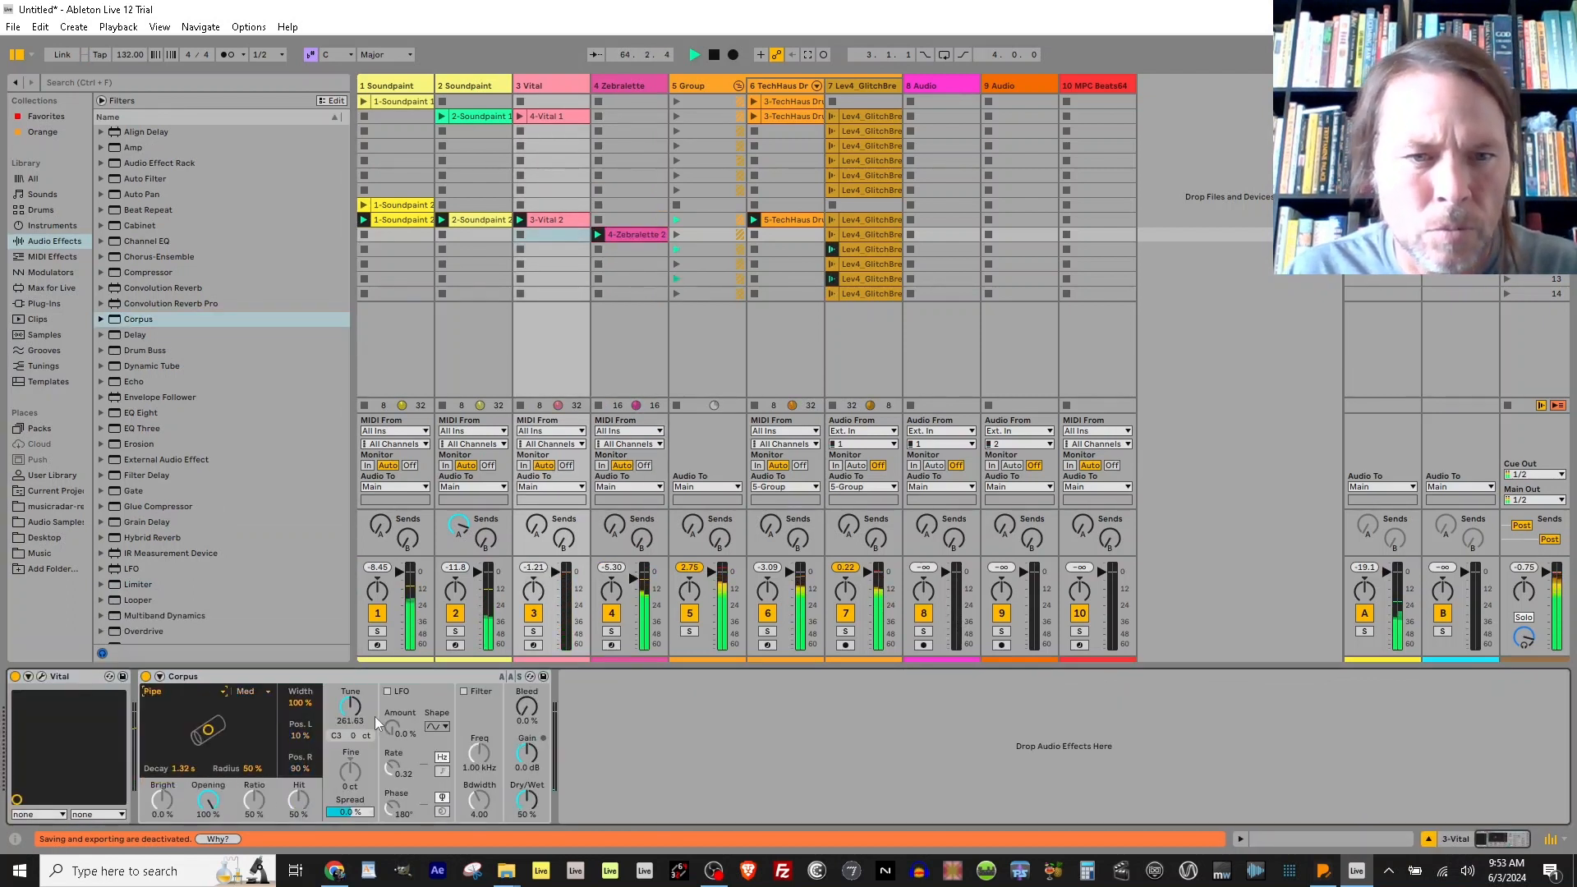
Lower Corpus's Tune to 58.59 Hz and its Dry/Wet mix to 2.4%.
{"action": "left_click_drag", "start_coordinate": [350, 707], "coordinate": [350, 751]}
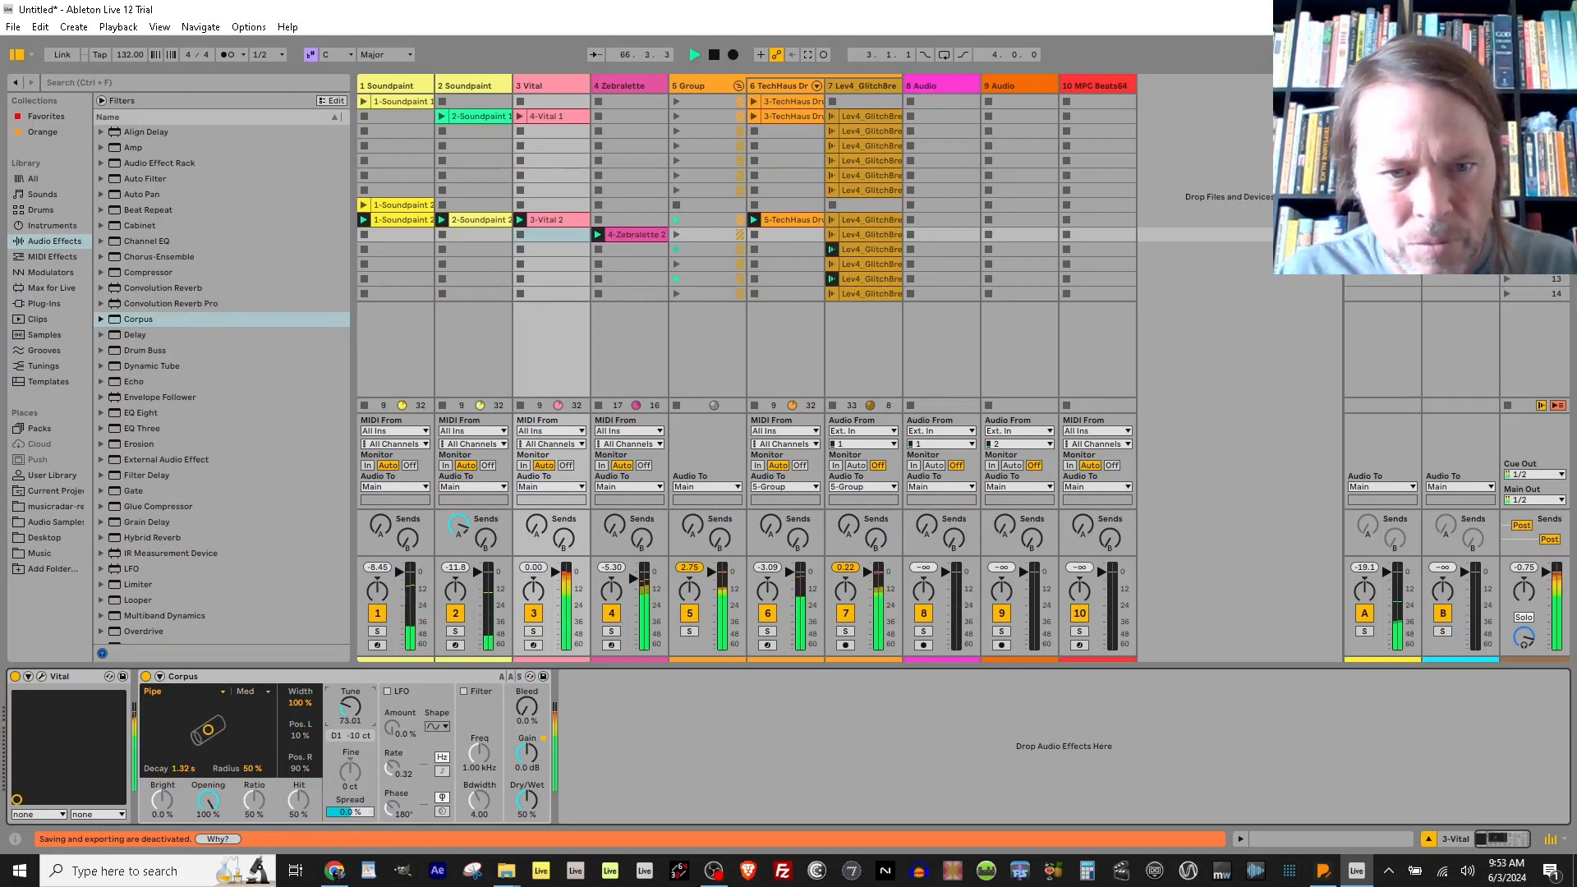
{"action": "left_click_drag", "start_coordinate": [522, 809], "coordinate": [522, 842]}
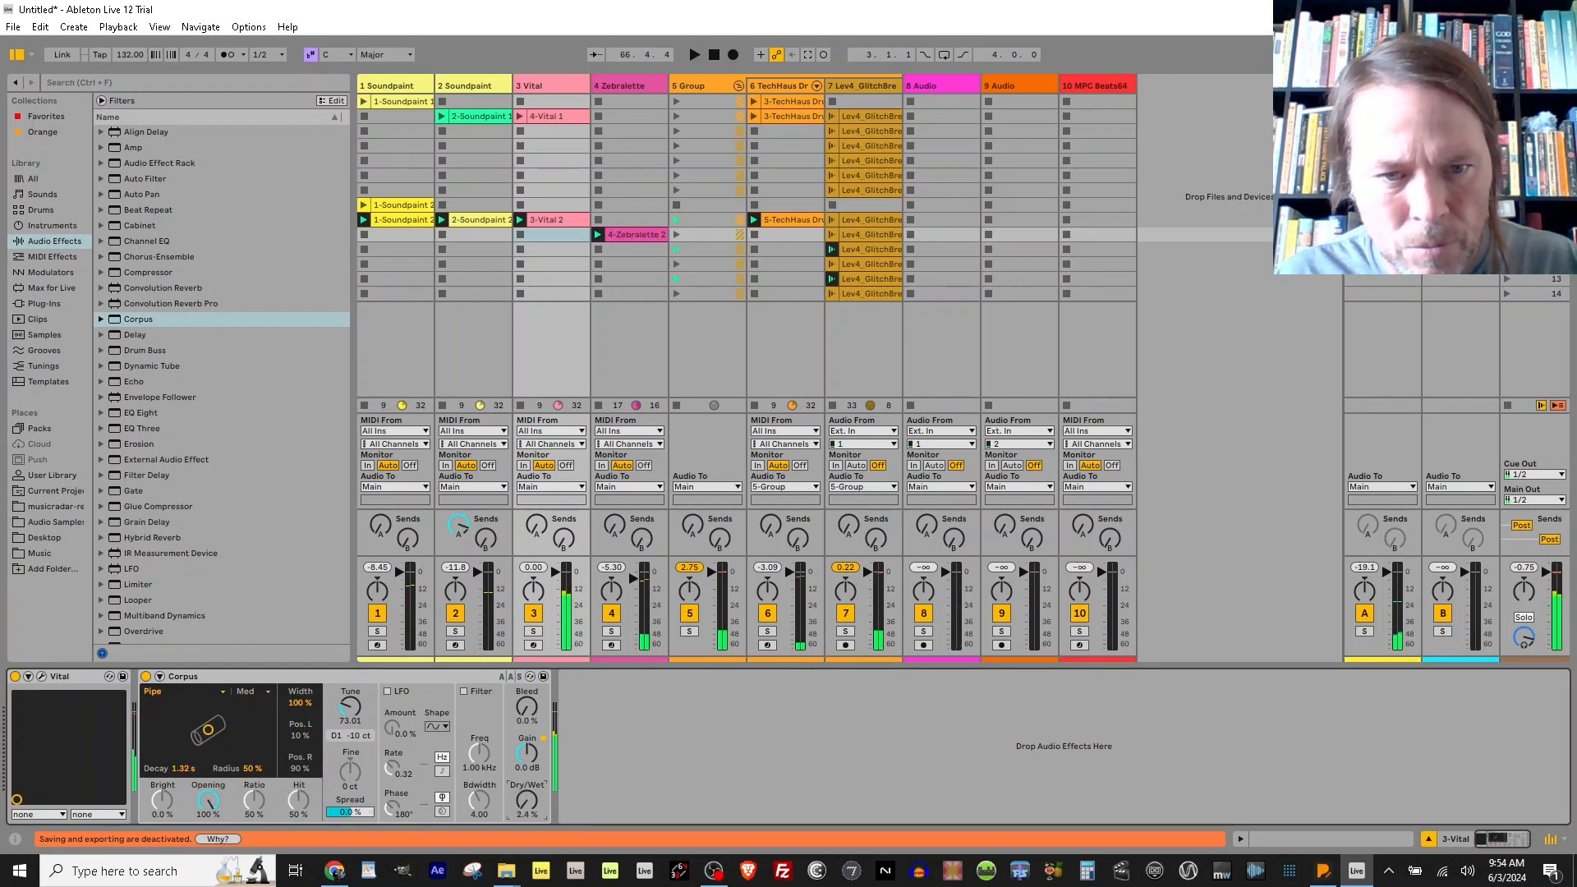
{"action": "key", "text": "space"}
{"action": "left_click_drag", "start_coordinate": [350, 707], "coordinate": [350, 710]}
Try the Tube resonator in Corpus tuned to 31.64 Hz, and return to Pipe with Tune at 108.50 Hz.
{"action": "left_click", "coordinate": [190, 686]}
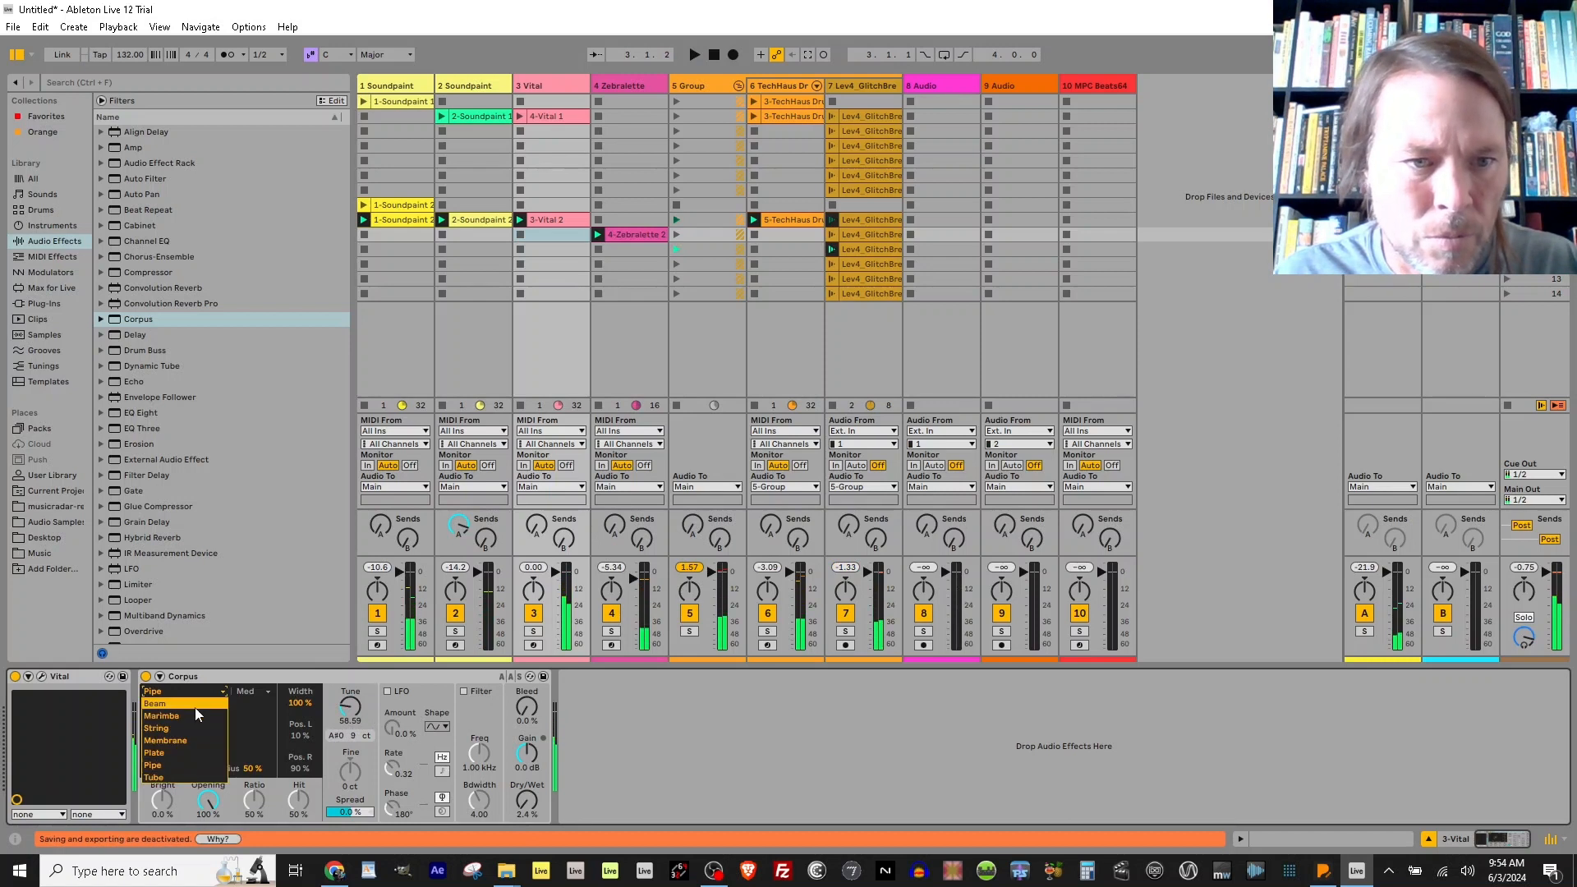
{"action": "left_click", "coordinate": [178, 777]}
{"action": "mouse_move", "coordinate": [350, 710]}
{"action": "left_mouse_down"}
{"action": "mouse_move", "coordinate": [350, 657]}
{"action": "mouse_move", "coordinate": [349, 706]}
{"action": "left_mouse_up"}
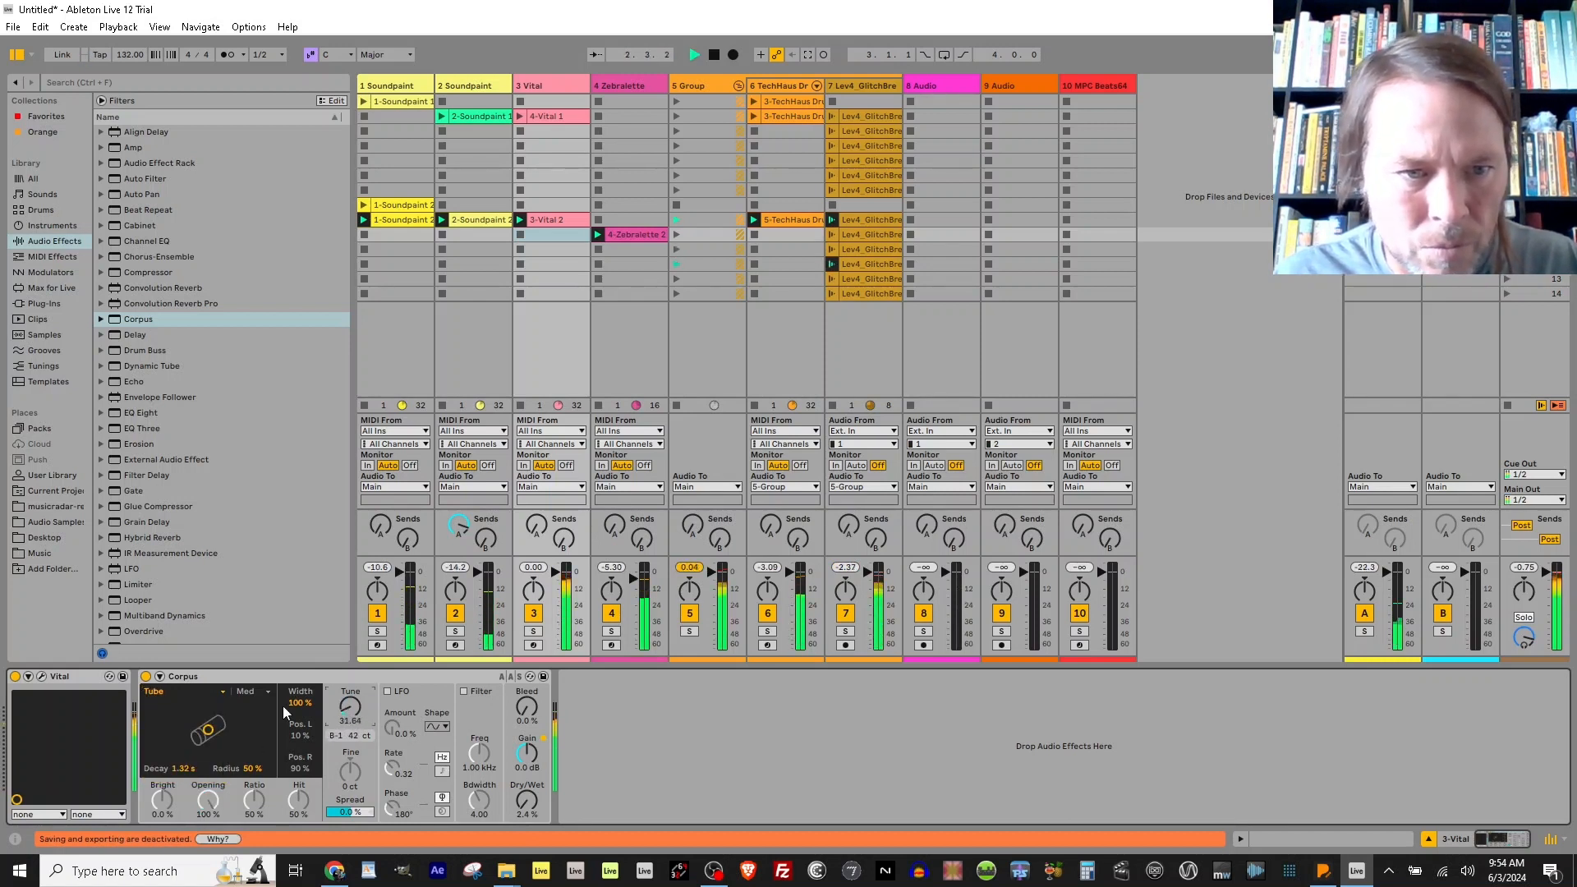
{"action": "left_click", "coordinate": [223, 691]}
{"action": "left_click", "coordinate": [185, 763]}
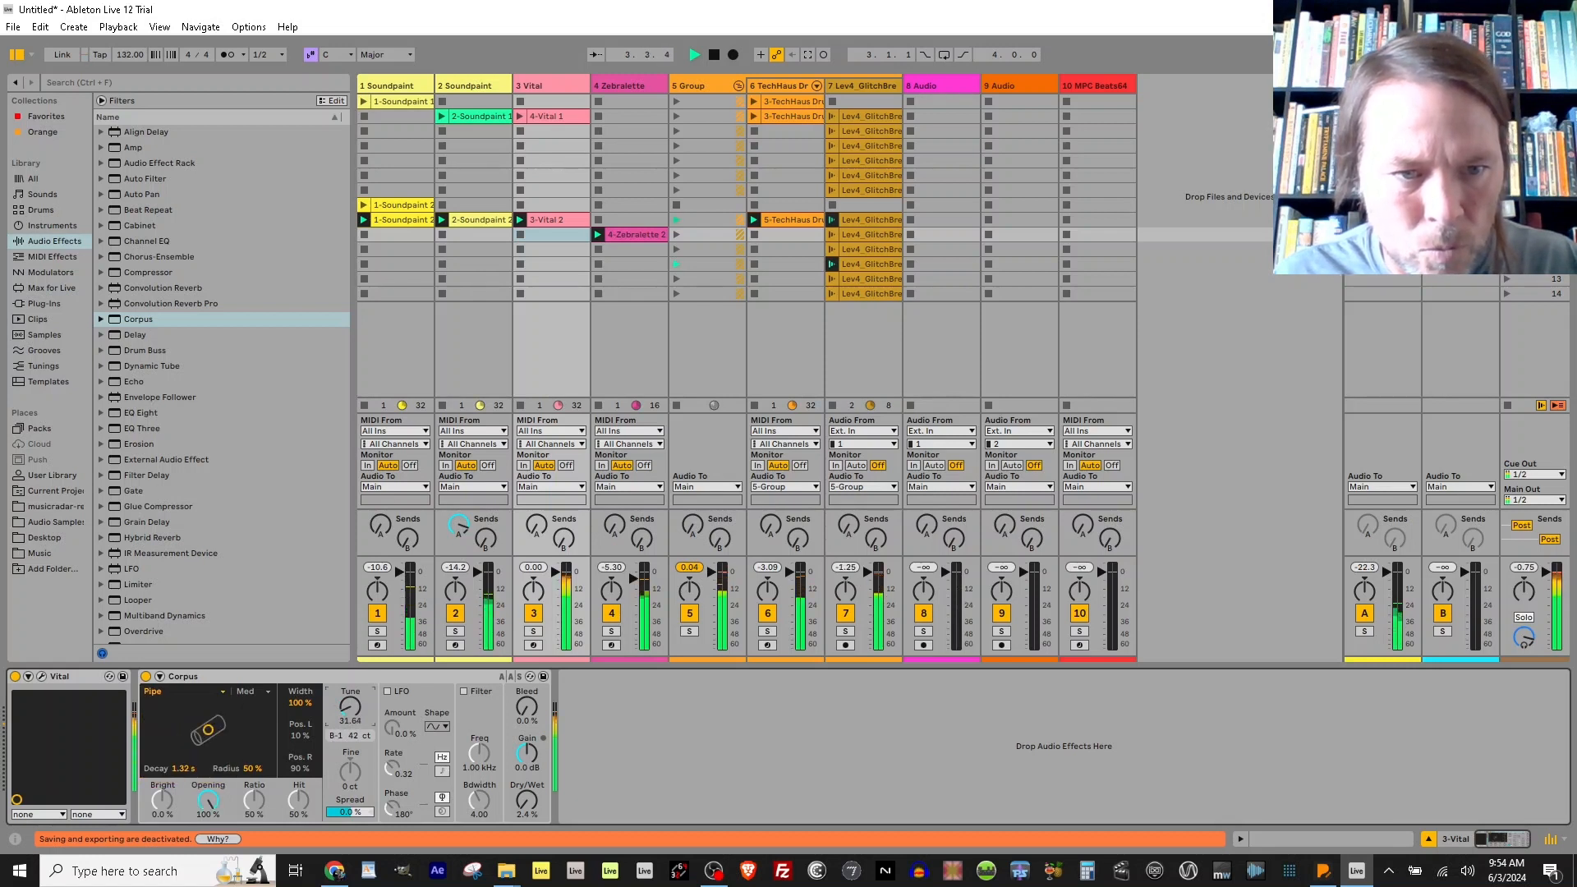
{"action": "left_click_drag", "start_coordinate": [350, 706], "coordinate": [350, 687]}
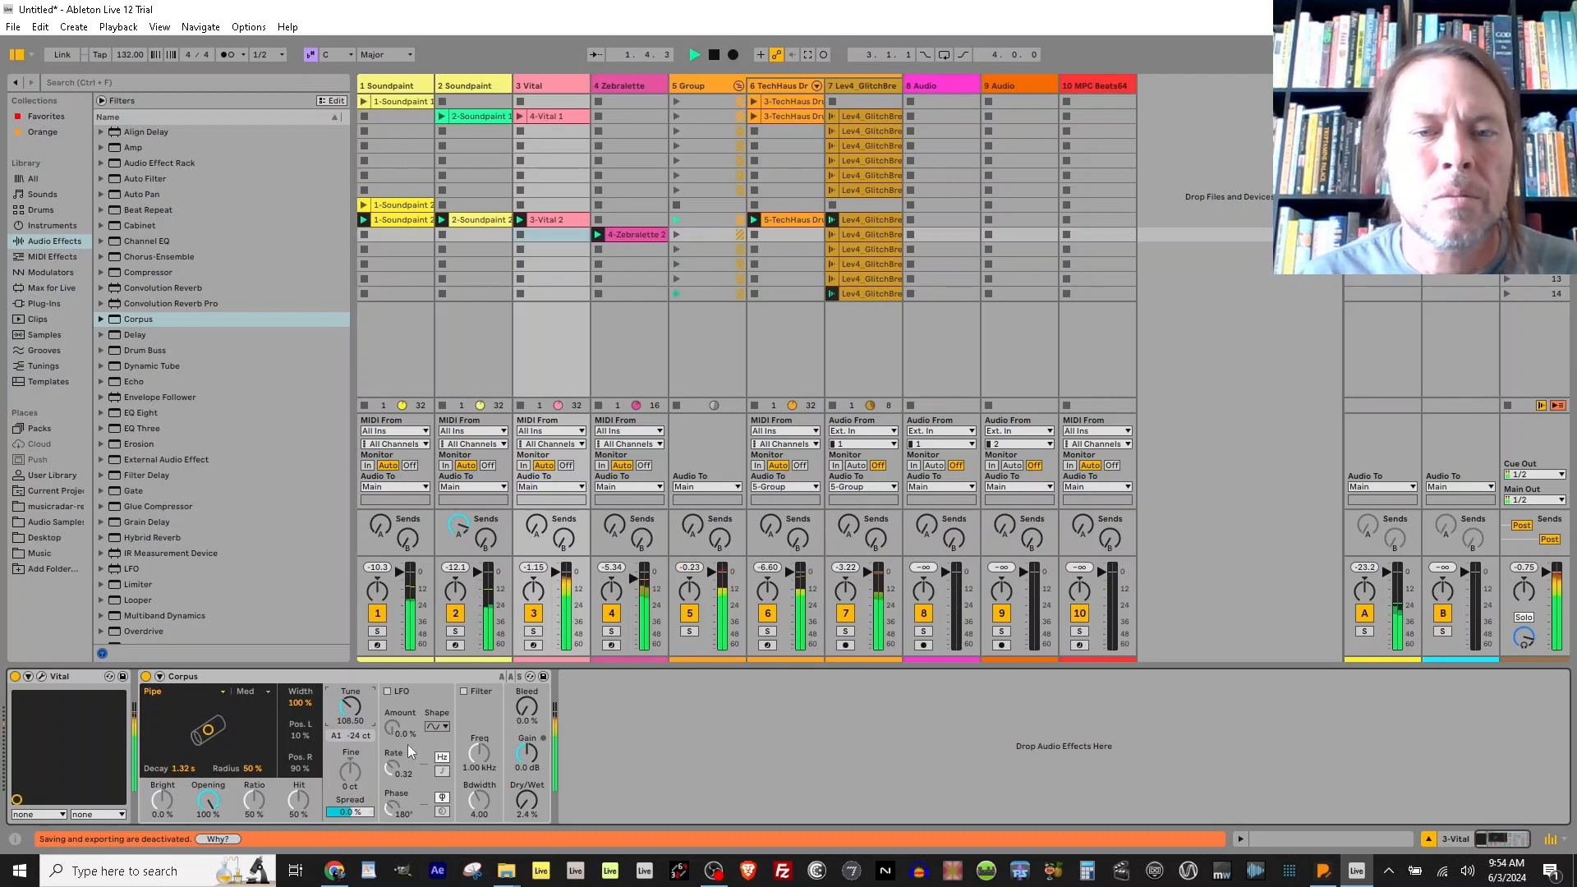
{"action": "key", "text": "space"}
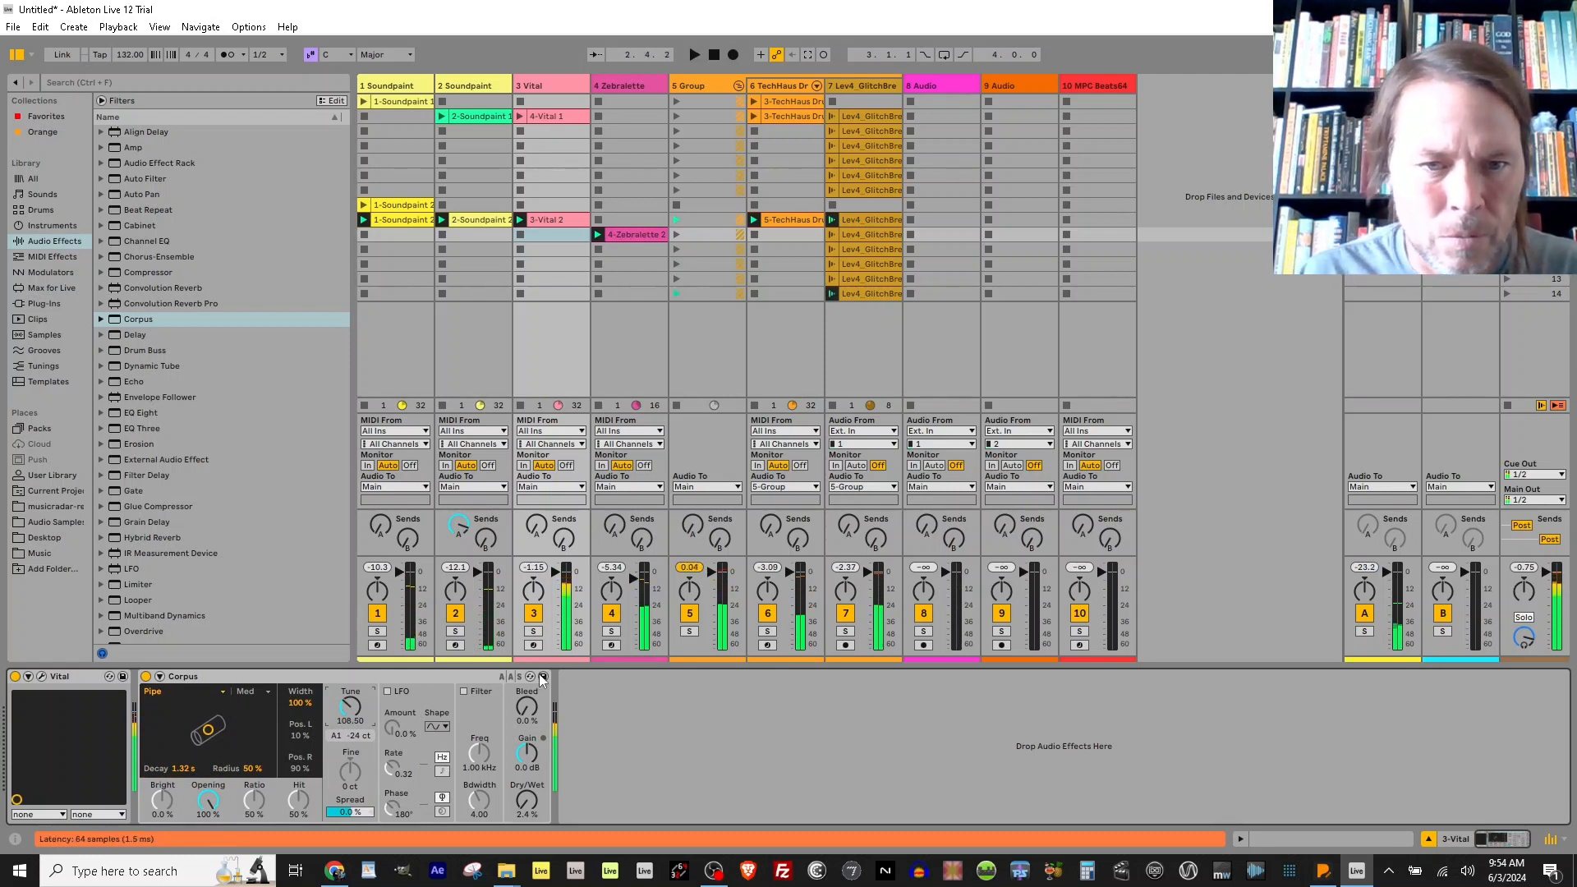
Swap the Corpus device on the Vital track for Spectral Resonator.
{"action": "left_click", "coordinate": [532, 675]}
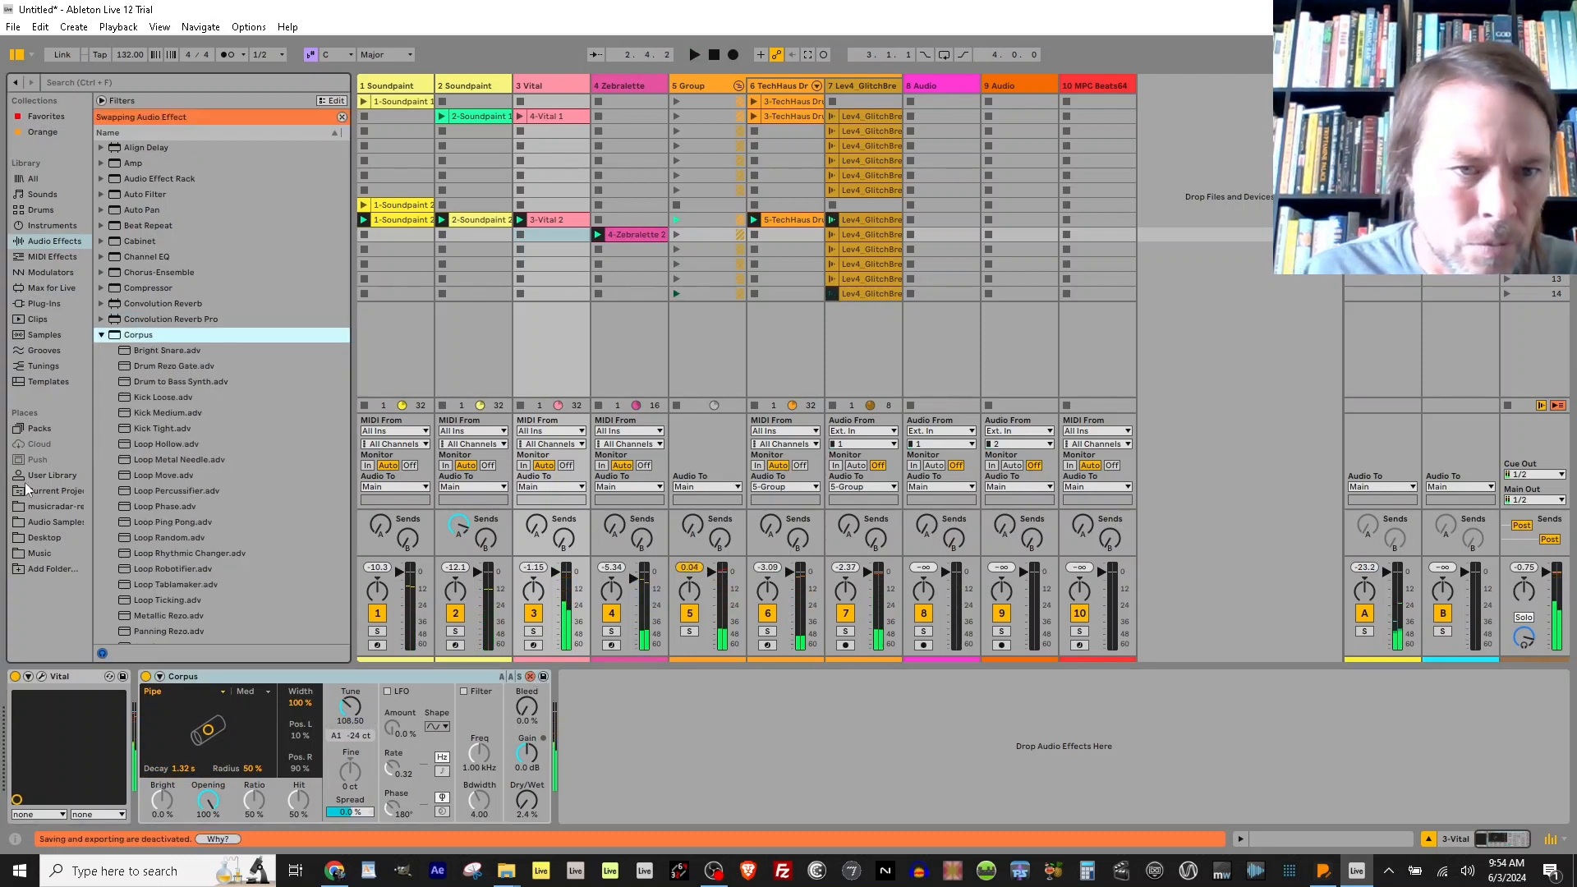
{"action": "left_click", "coordinate": [102, 335]}
{"action": "scroll", "coordinate": [140, 438], "scroll_direction": "down", "scroll_amount": 4}
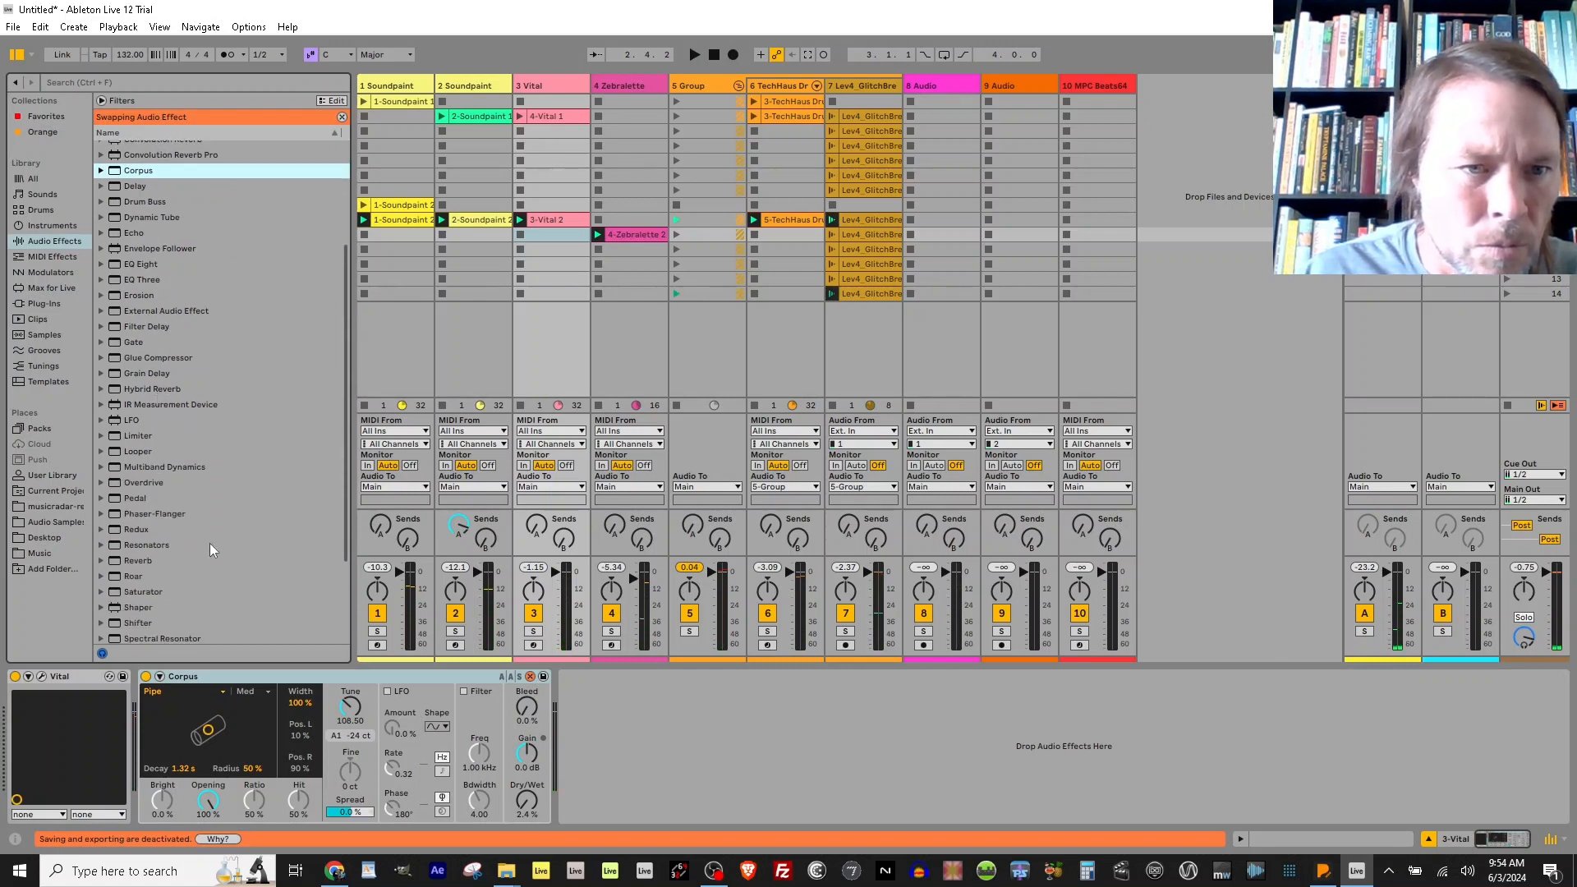
{"action": "scroll", "coordinate": [160, 574], "scroll_direction": "down", "scroll_amount": 3}
{"action": "double_click", "coordinate": [150, 573]}
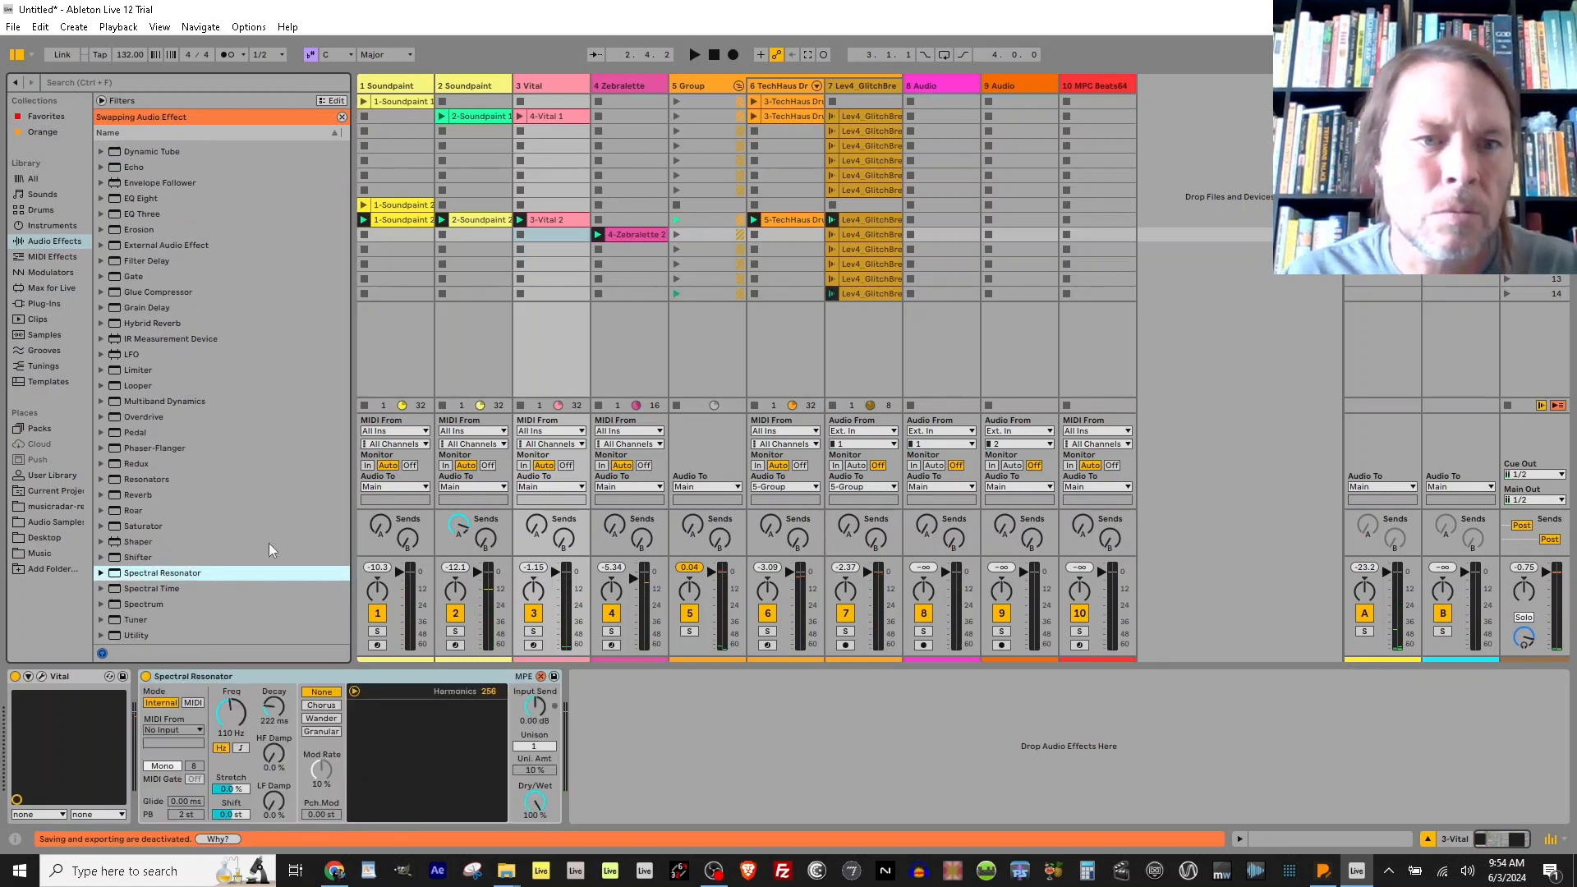
Switch Spectral Resonator's frequency to musical notes, lower its pitch and play the session to hear it.
{"action": "left_click", "coordinate": [239, 748]}
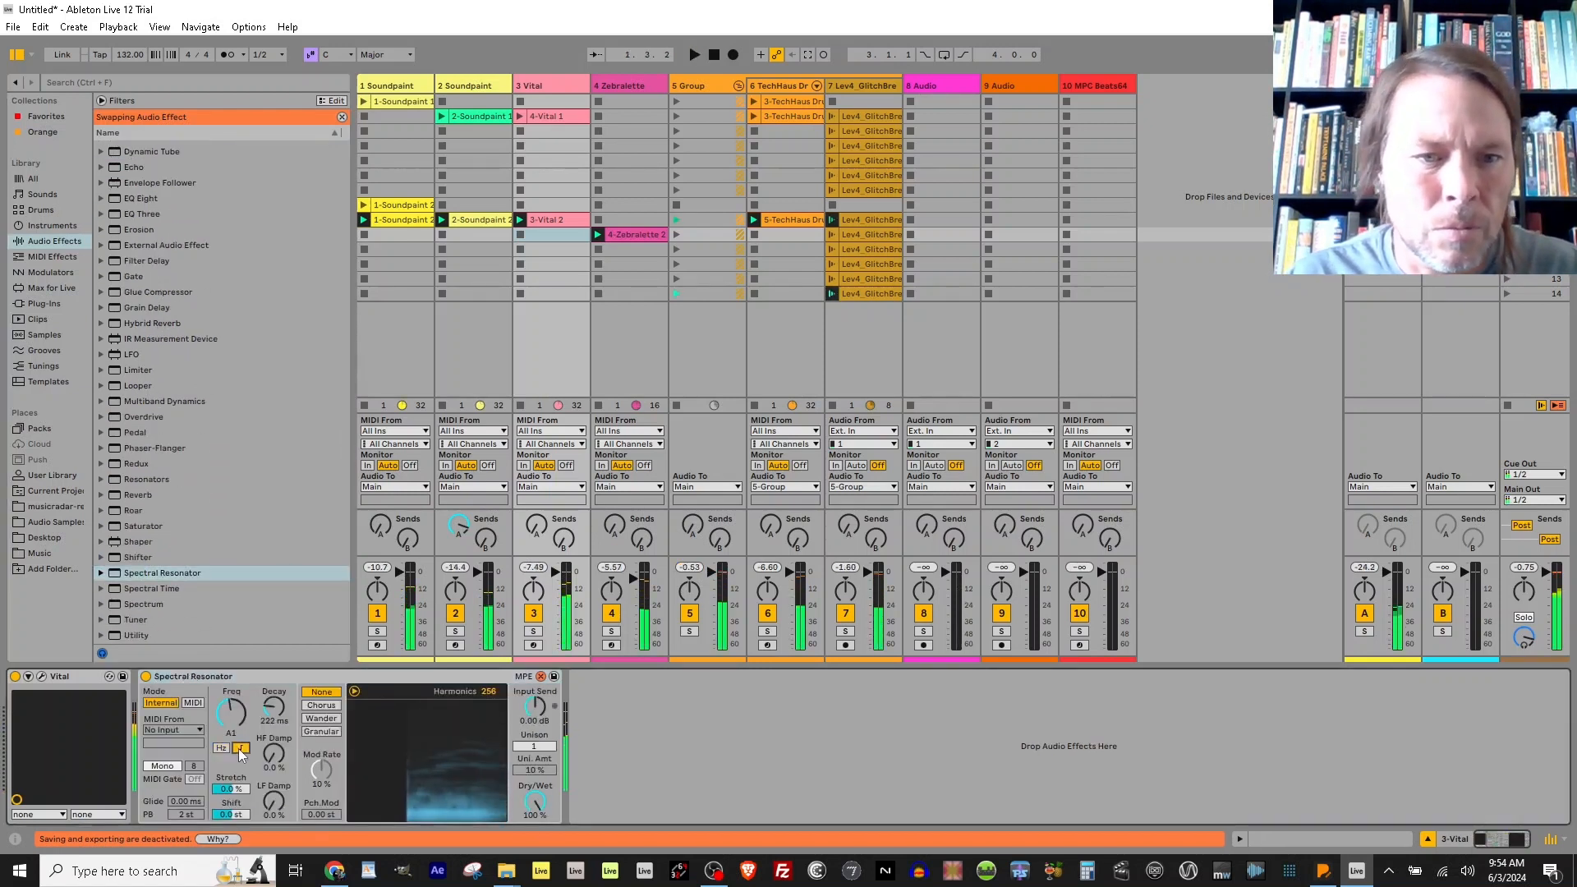
{"action": "mouse_move", "coordinate": [231, 713]}
{"action": "left_mouse_down"}
{"action": "mouse_move", "coordinate": [230, 763]}
{"action": "mouse_move", "coordinate": [231, 739]}
{"action": "left_mouse_up"}
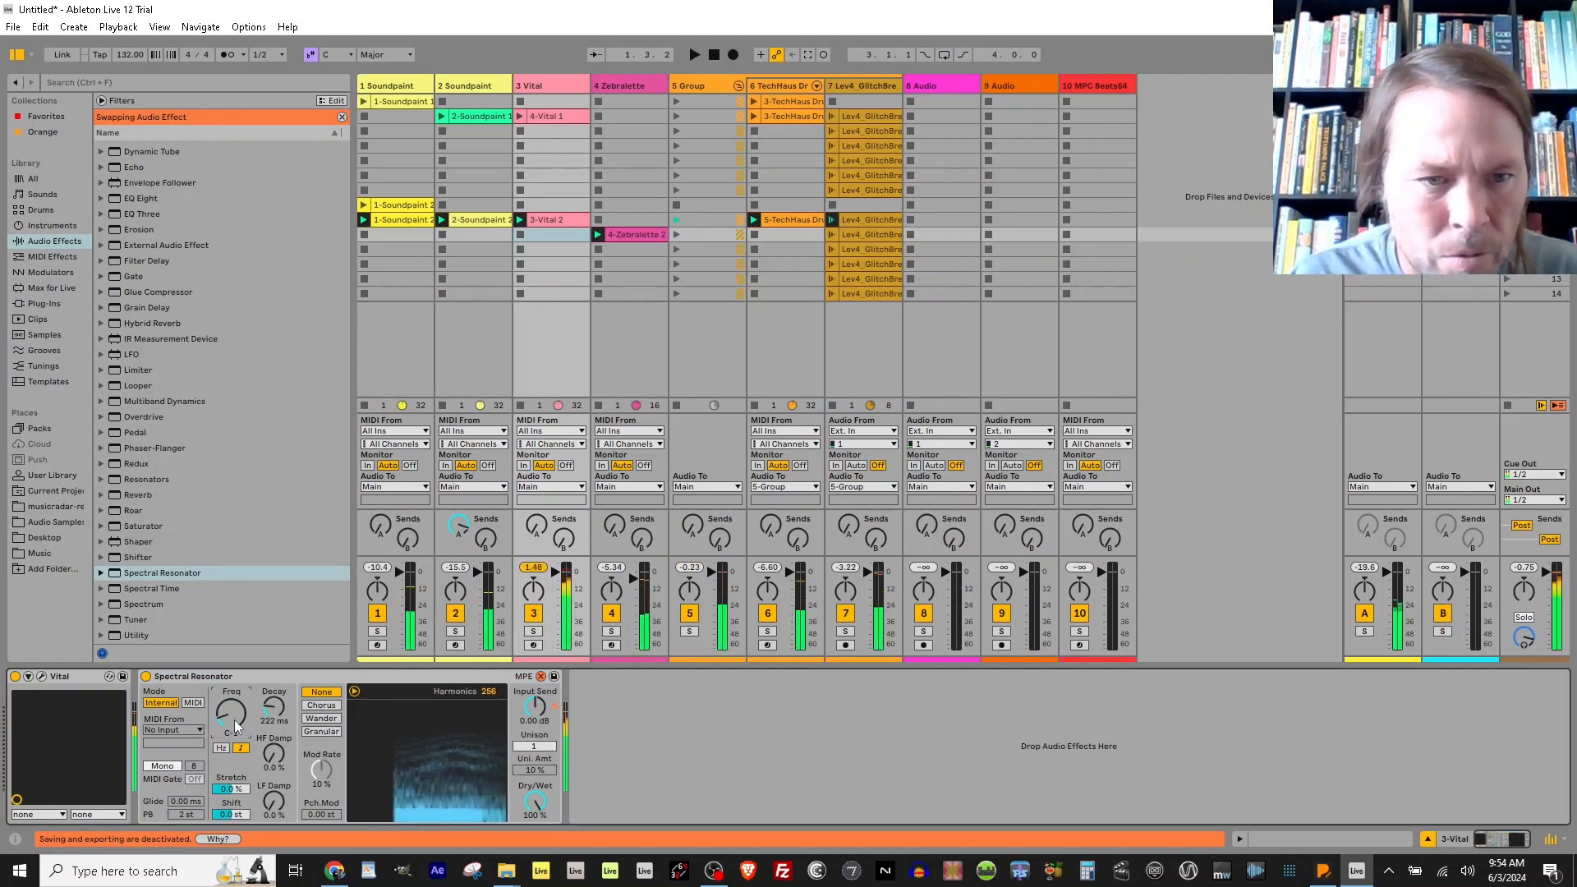
{"action": "key", "text": "space"}
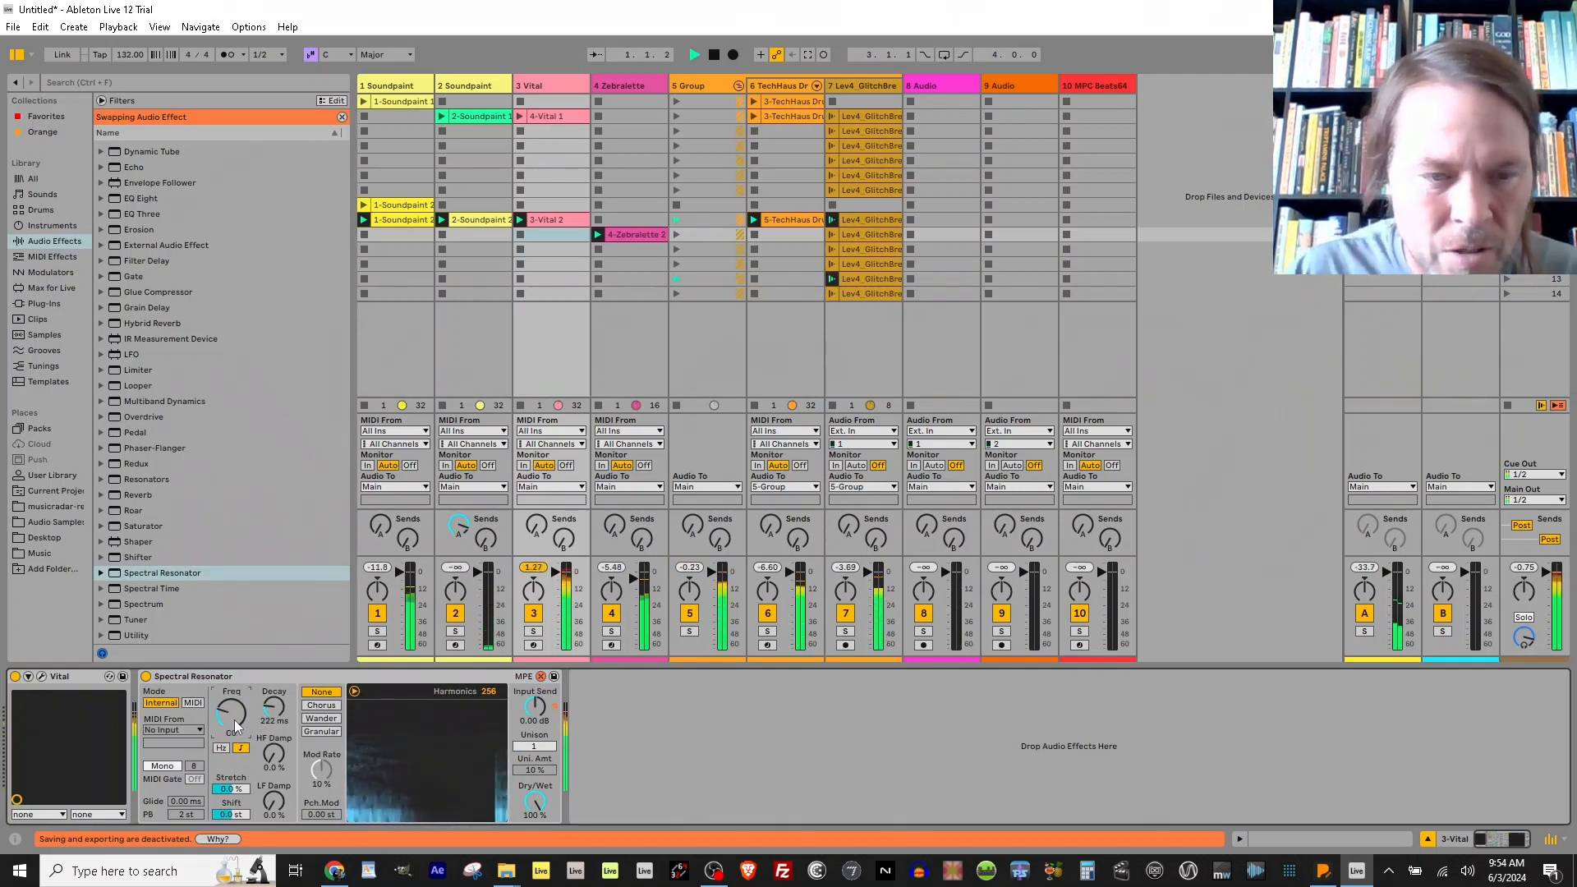